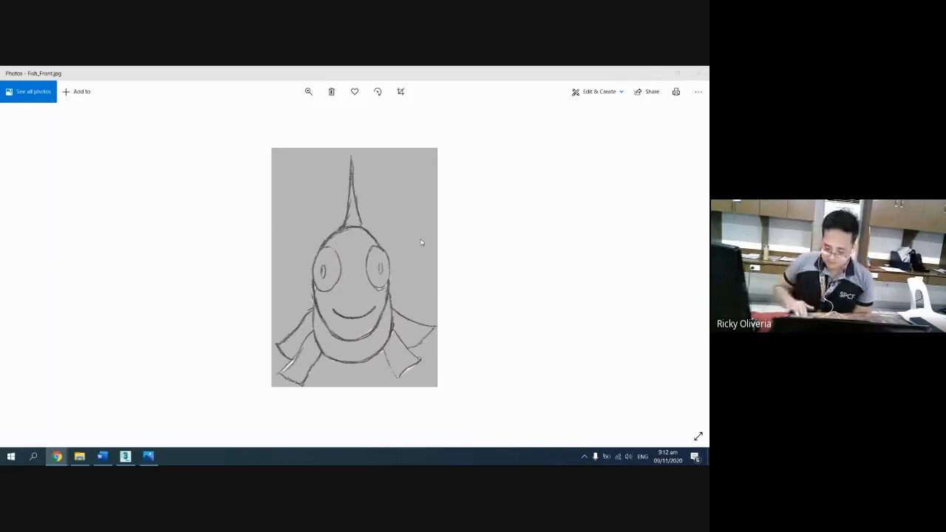
Step: Review the fish reference sketches Fish_Front and Fish_Top and the box parameter image 4.gif
click(435, 177)
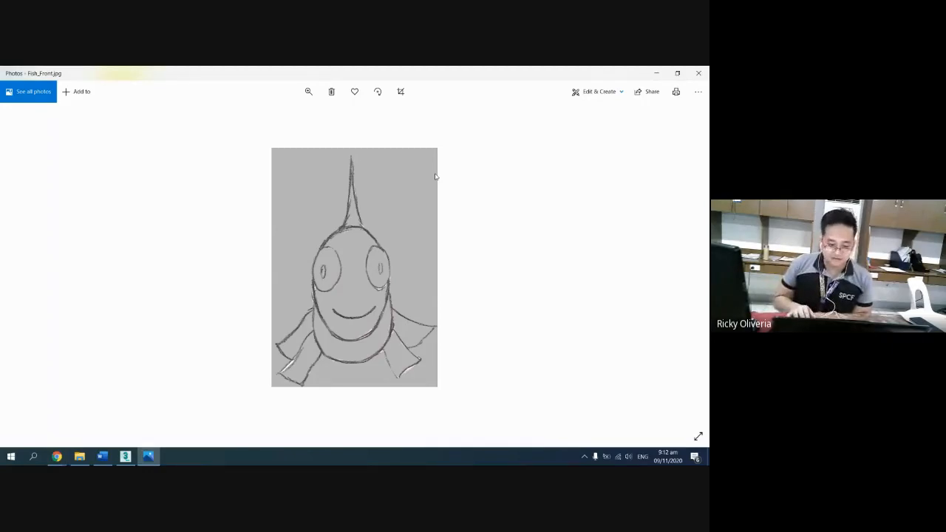
key(Right)
key(Right)
key(Right)
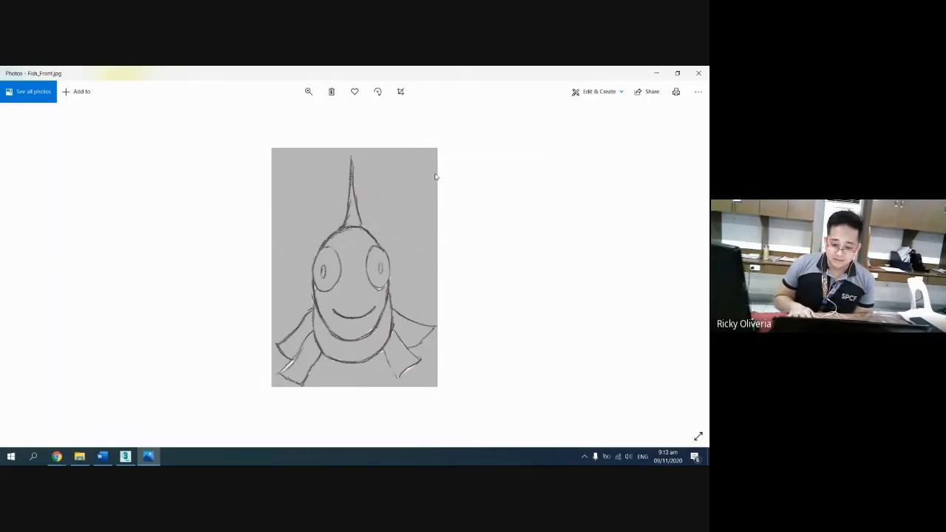
key(Right)
key(Right)
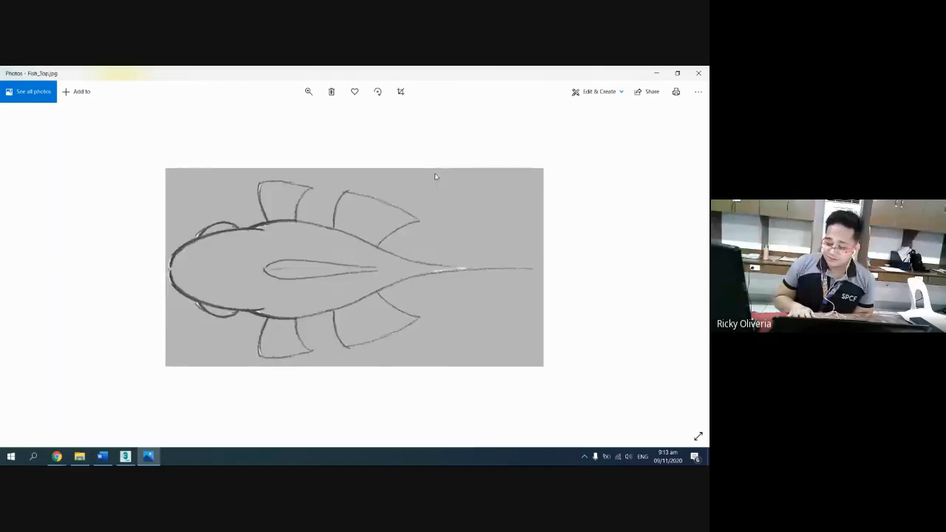
key(Left)
key(Left)
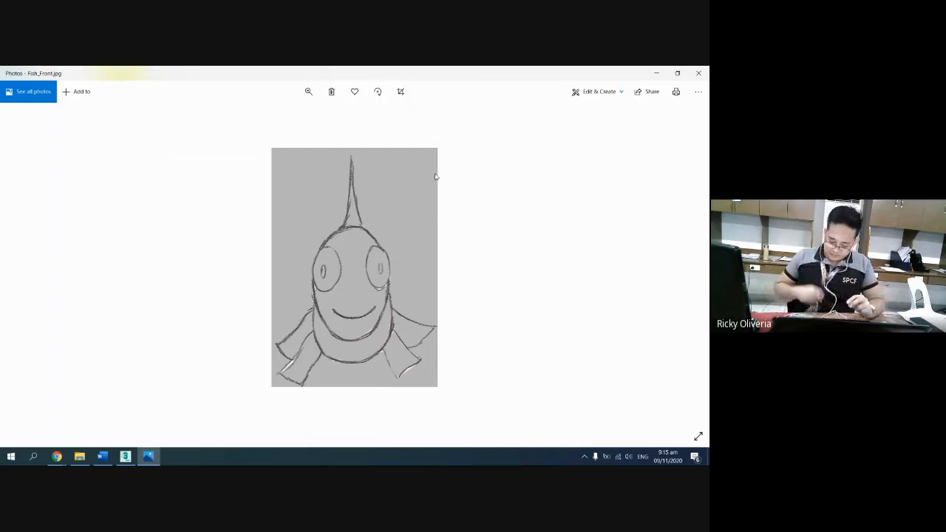
key(Right)
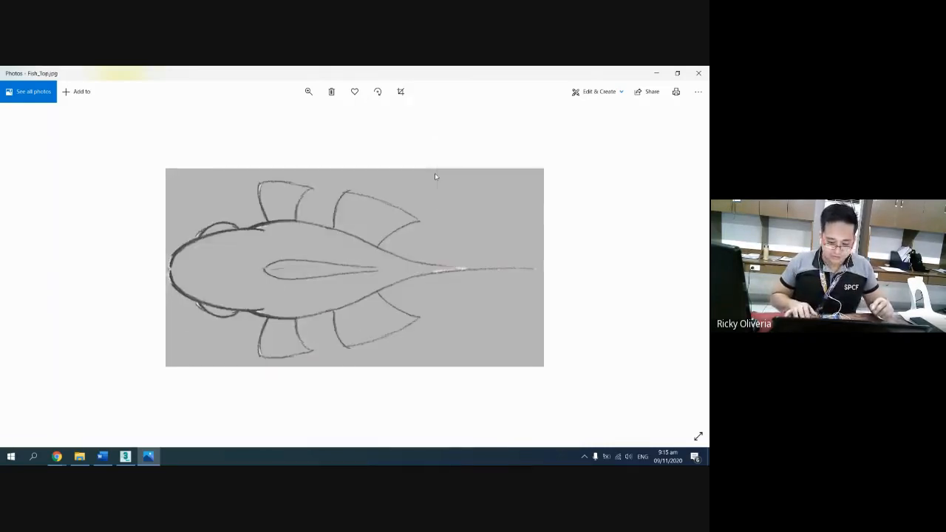
key(Left)
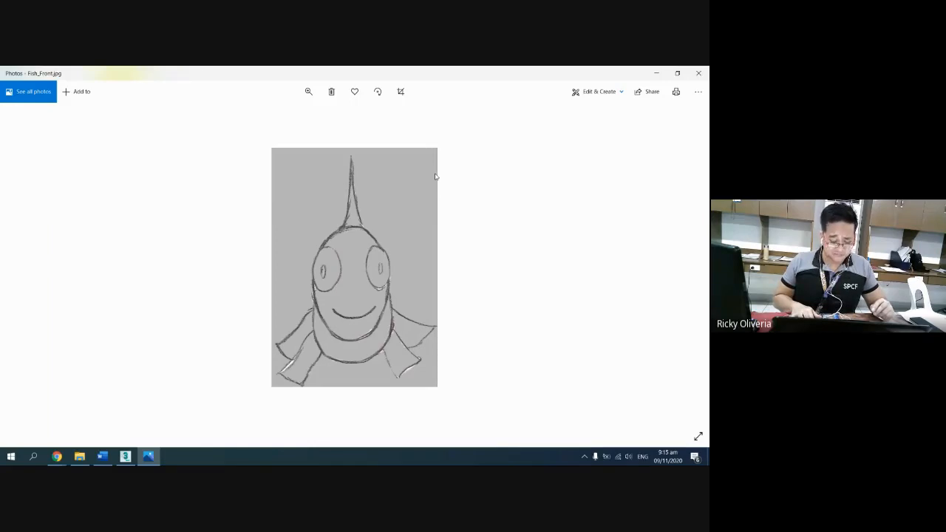
key(Left)
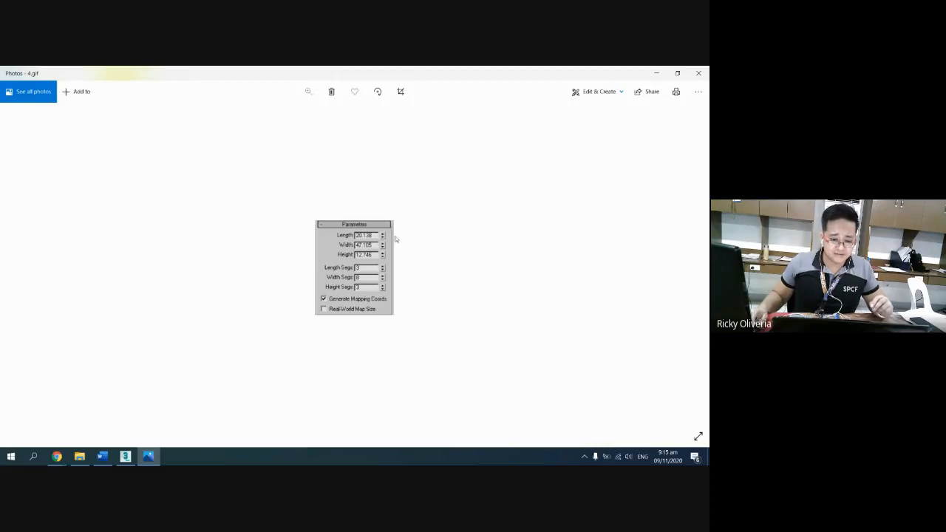
double_click(379, 74)
double_click(375, 75)
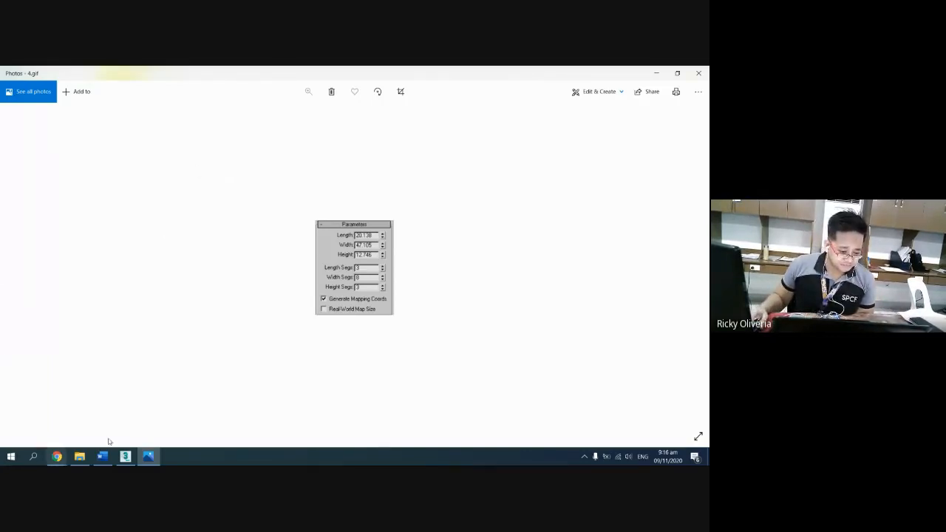
Step: Switch to 3ds Max with the empty untitled scene
click(125, 457)
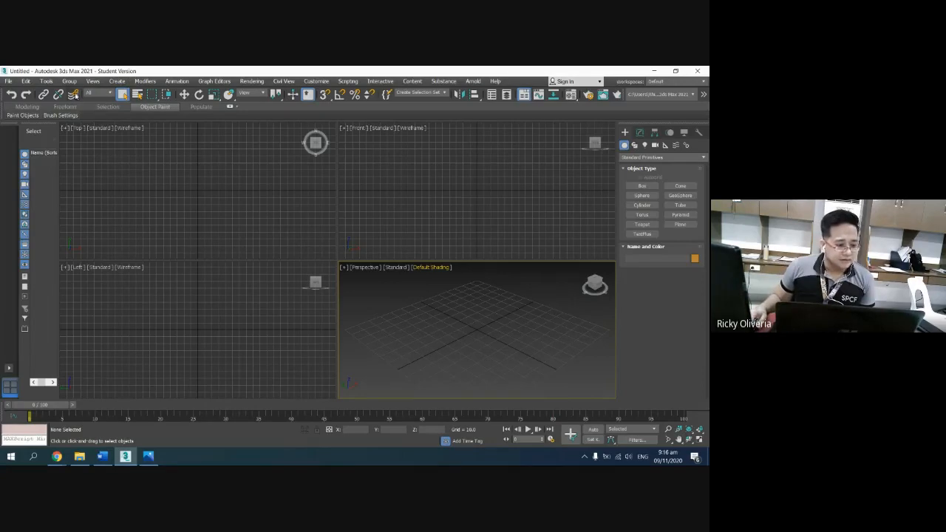
click(69, 81)
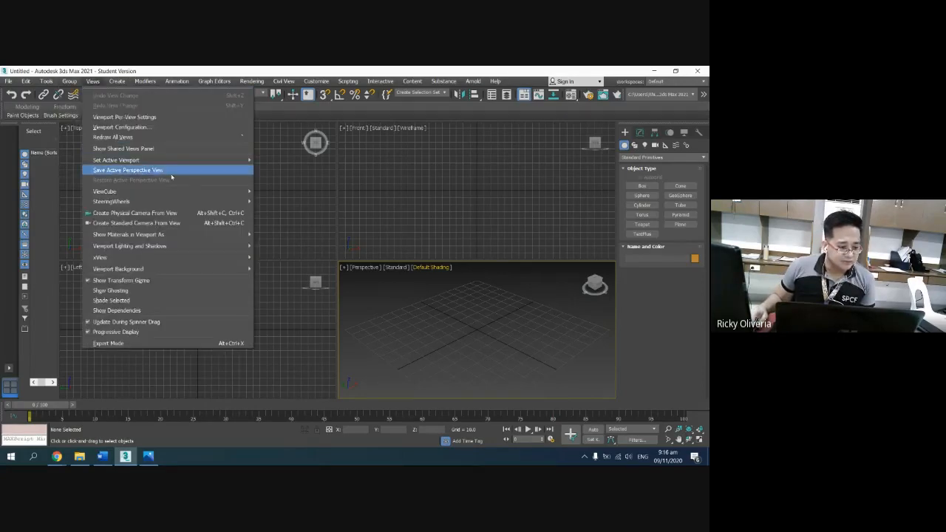
mouse_move(173, 191)
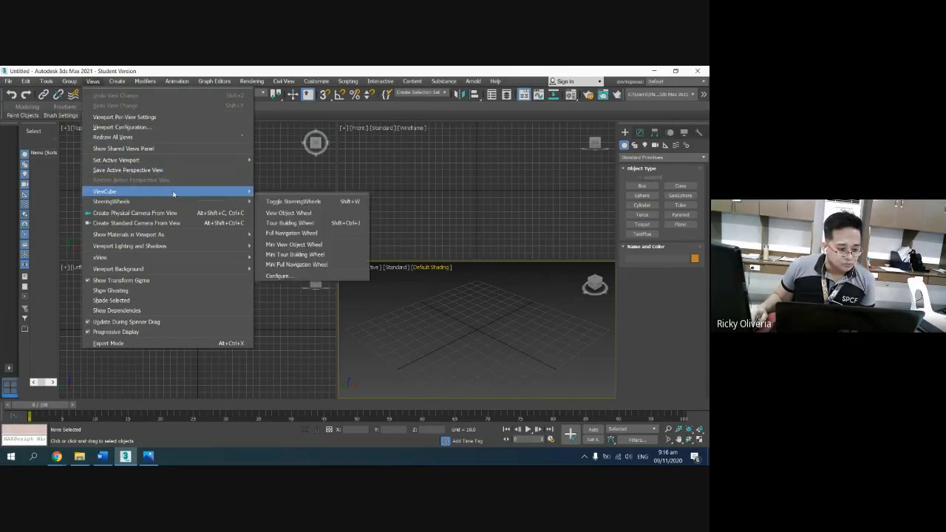
click(284, 192)
Step: Draw a plane about 75 long and 167 wide in the Front viewport, with length and width segments set to 1
click(501, 186)
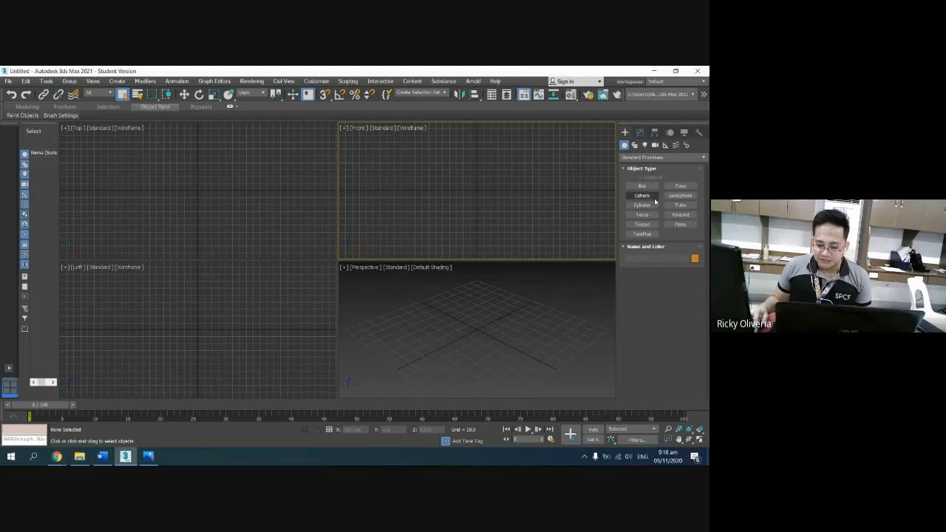
click(680, 225)
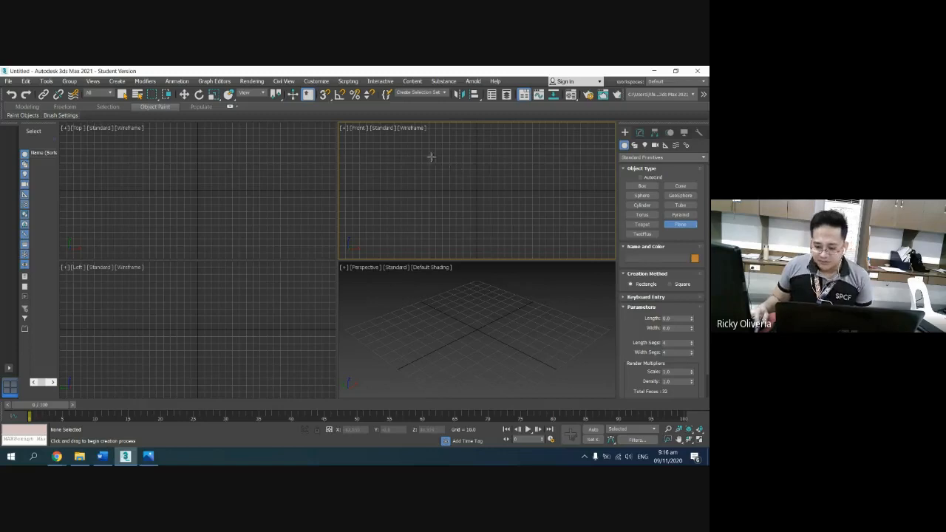
drag(437, 164, 536, 202)
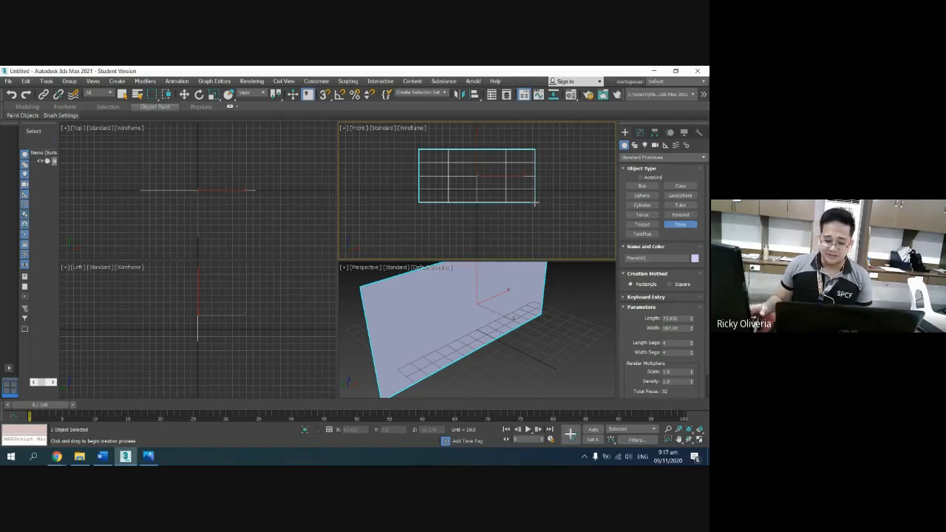
drag(672, 344, 548, 317)
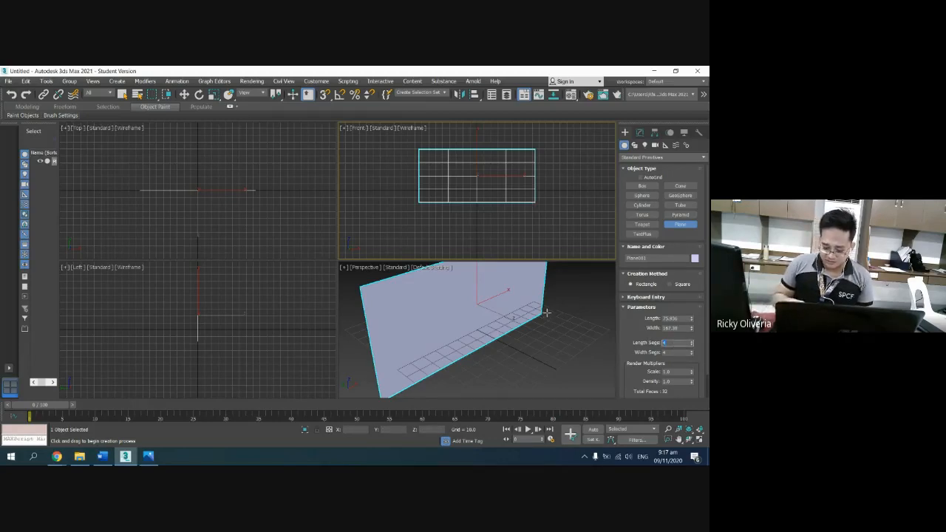
text(1)
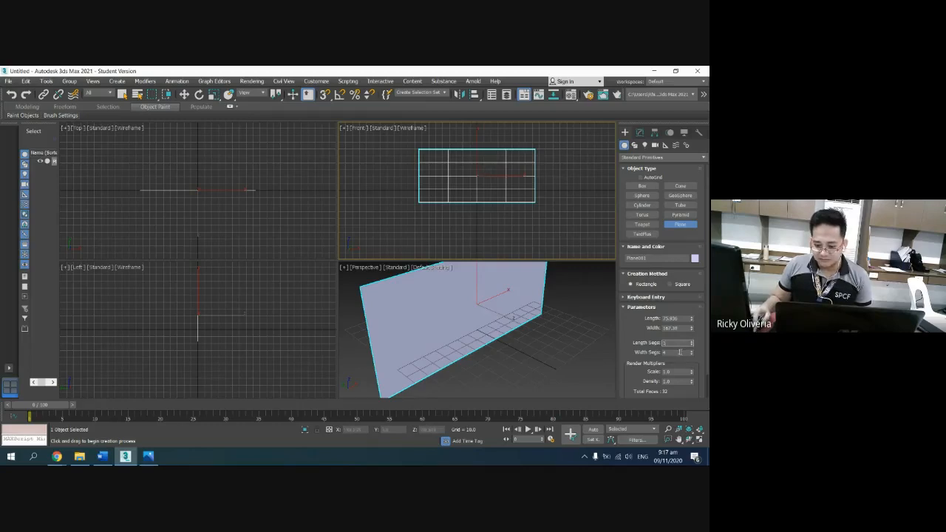
click(680, 352)
text(1)
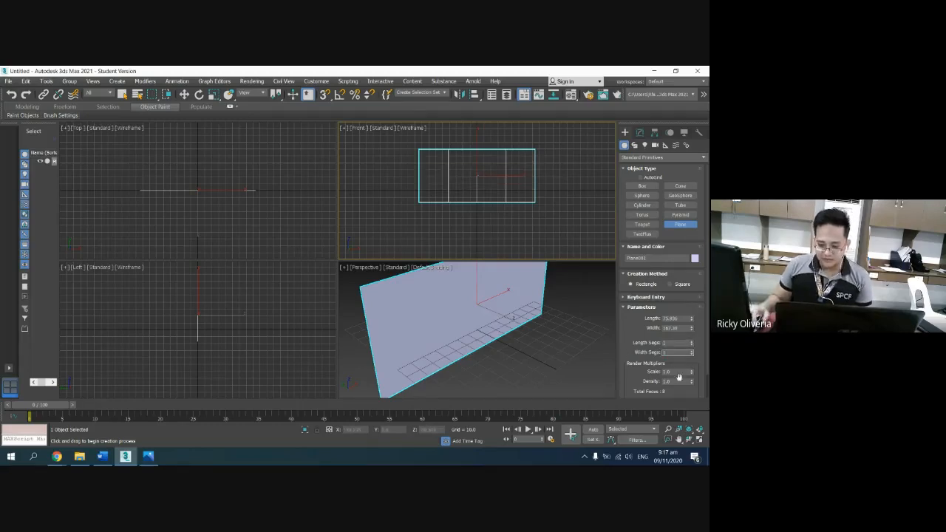
click(589, 341)
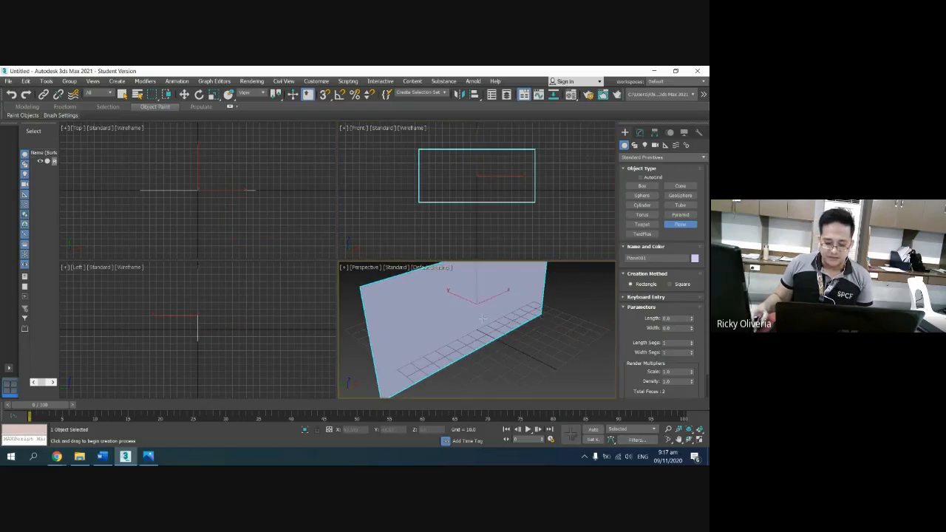
Step: Draw a floor plane about 100 long and 165 wide in the Perspective viewport, starting at the base of the upright plane
scroll(420, 365, down, 5)
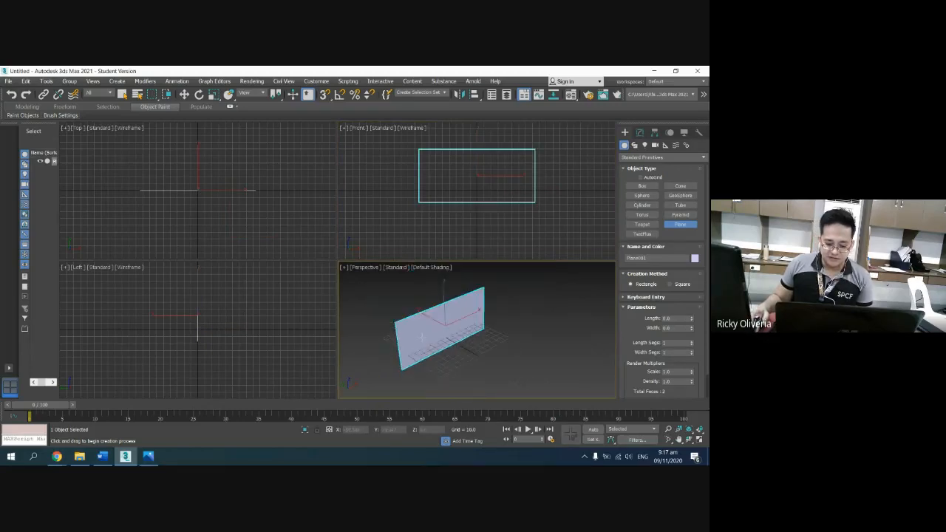
scroll(421, 338, up, 5)
scroll(421, 339, down, 2)
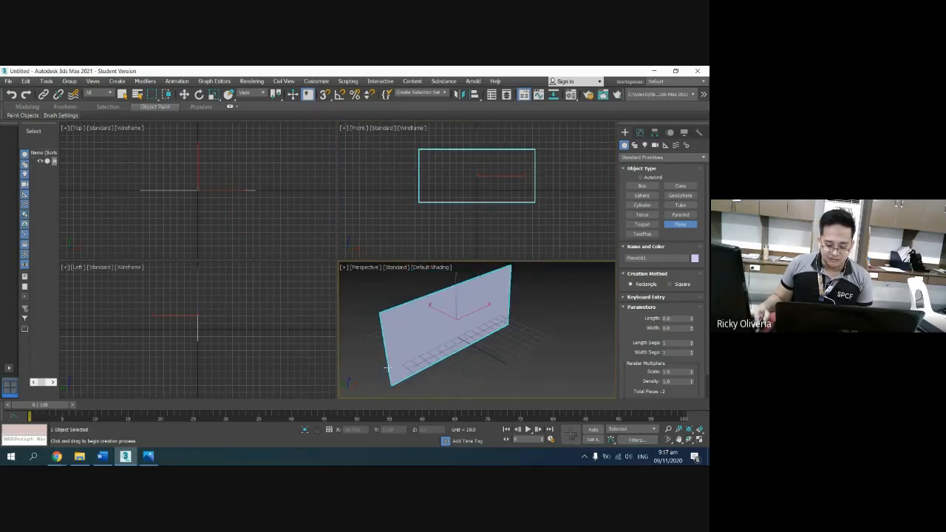
drag(389, 367, 579, 341)
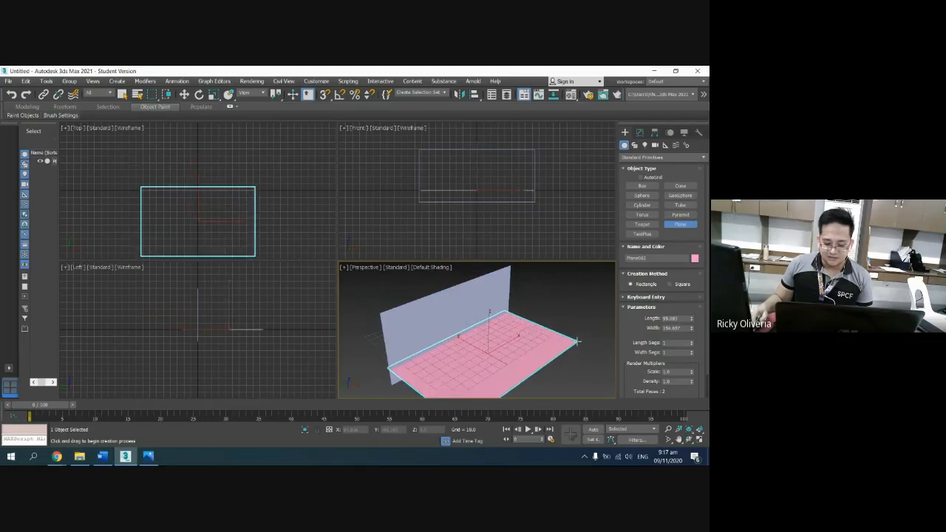
click(675, 345)
click(676, 354)
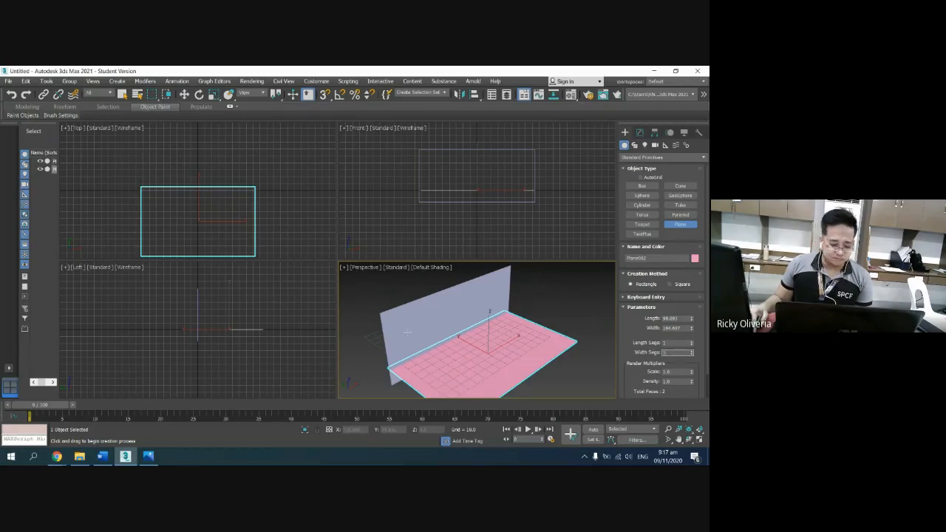
Step: Draw a third plane about 60 long and 100 wide in the Left viewport and finish plane creation
drag(204, 292, 275, 334)
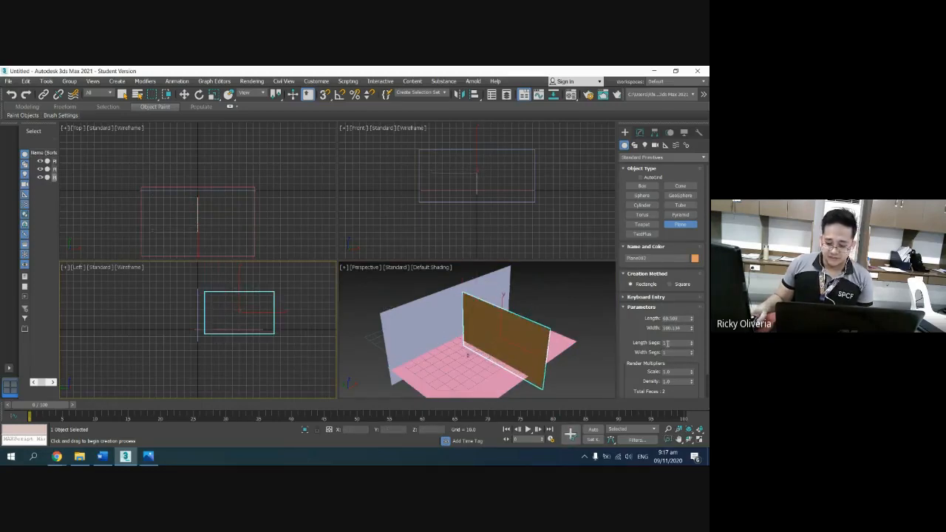
click(577, 296)
right_click(577, 297)
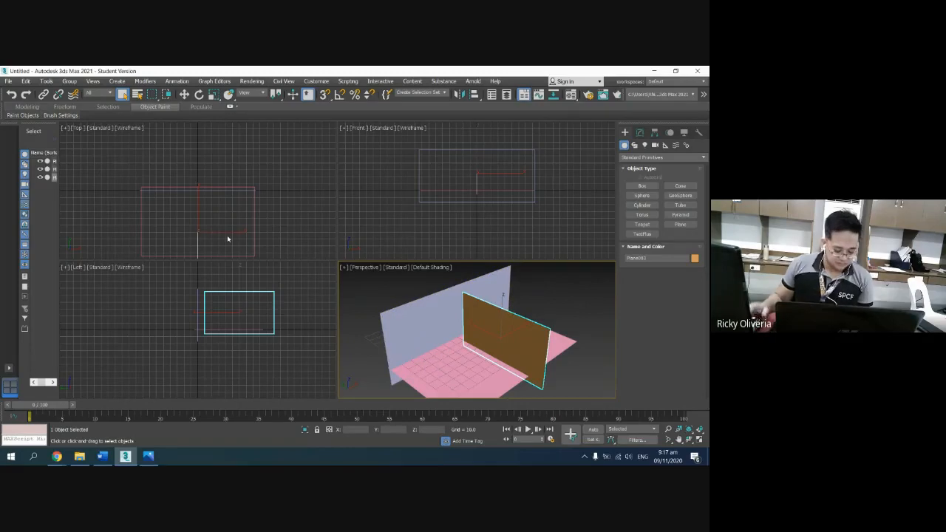
Step: Move the third plane to the end of the floor plane so it meets the back plane, and maximize the Perspective viewport
key(w)
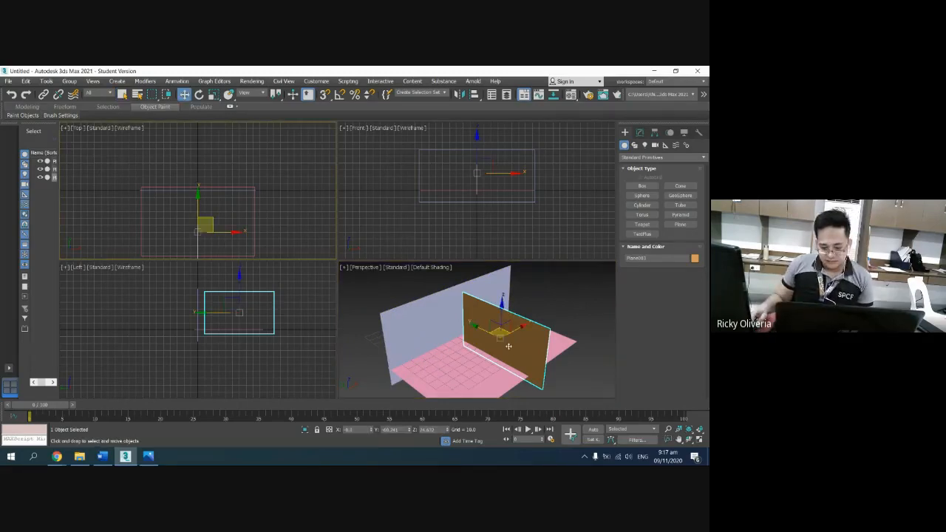
drag(512, 333, 522, 300)
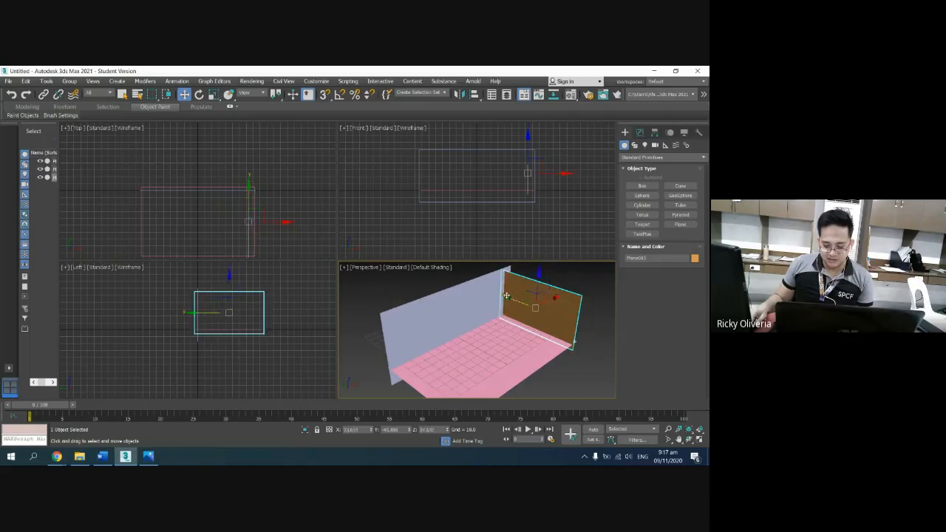
click(510, 356)
click(700, 439)
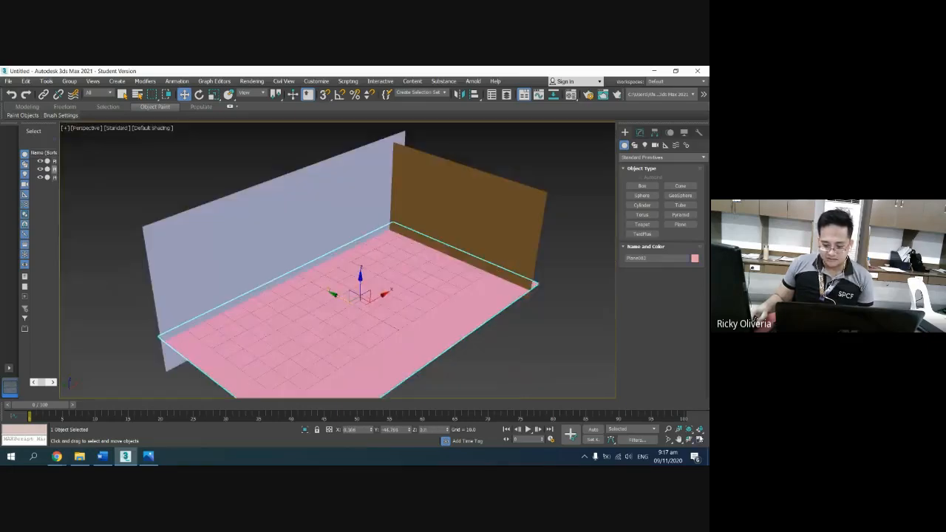
click(396, 231)
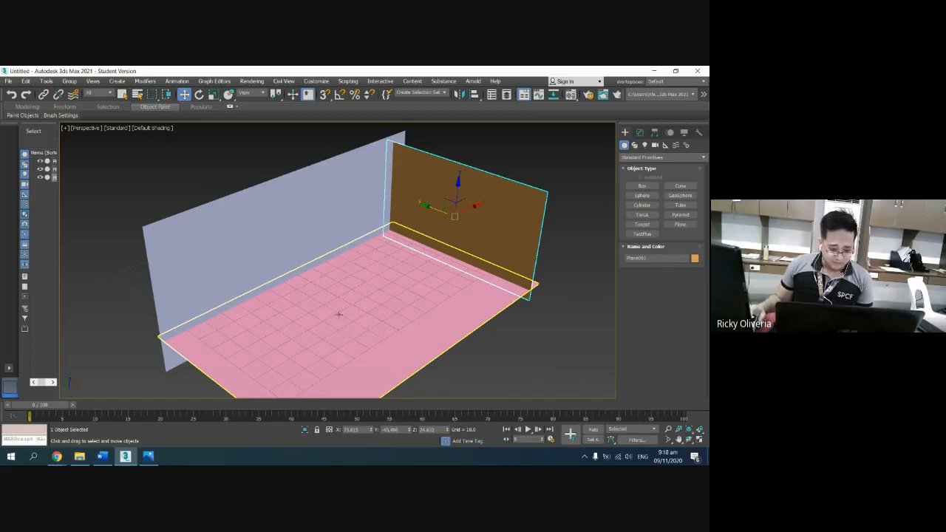
Step: Switch to File Explorer and enlarge the thumbnails of the fish images in the Reference_Images folder
click(79, 456)
click(288, 239)
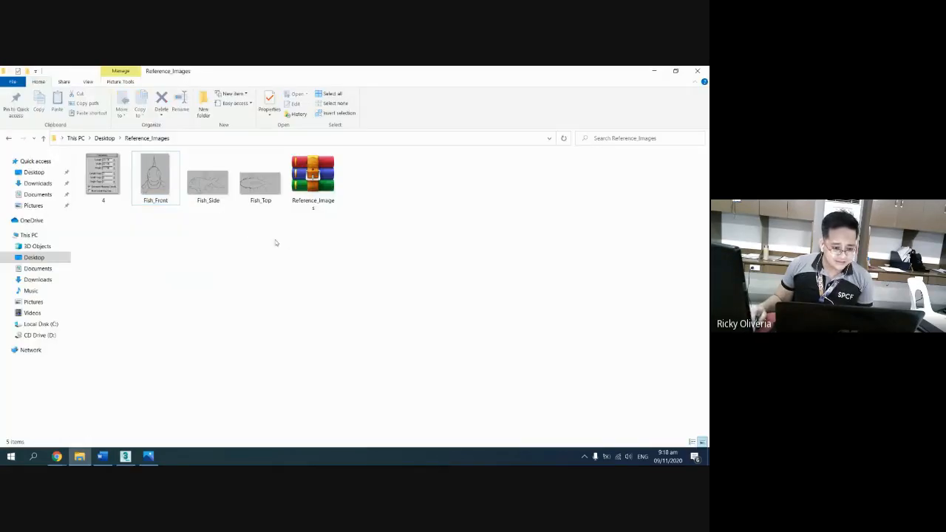
drag(275, 241, 157, 172)
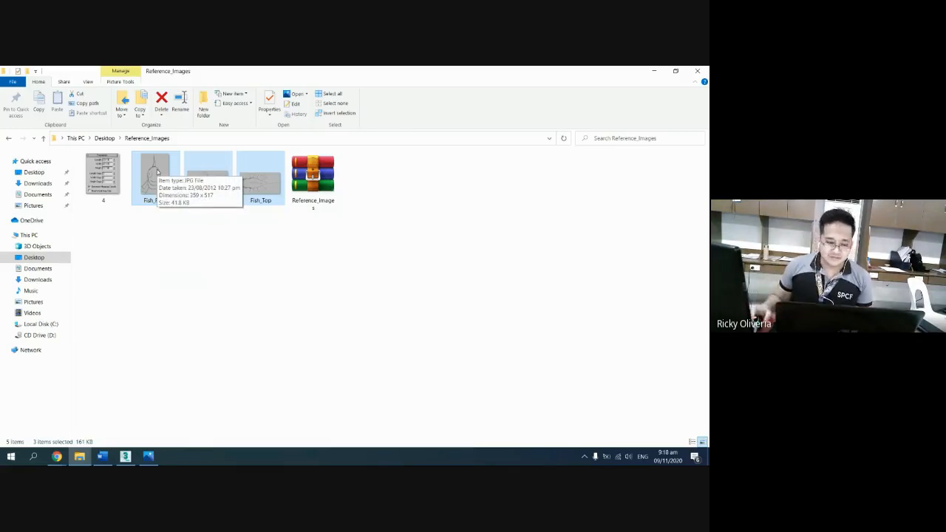
click(208, 283)
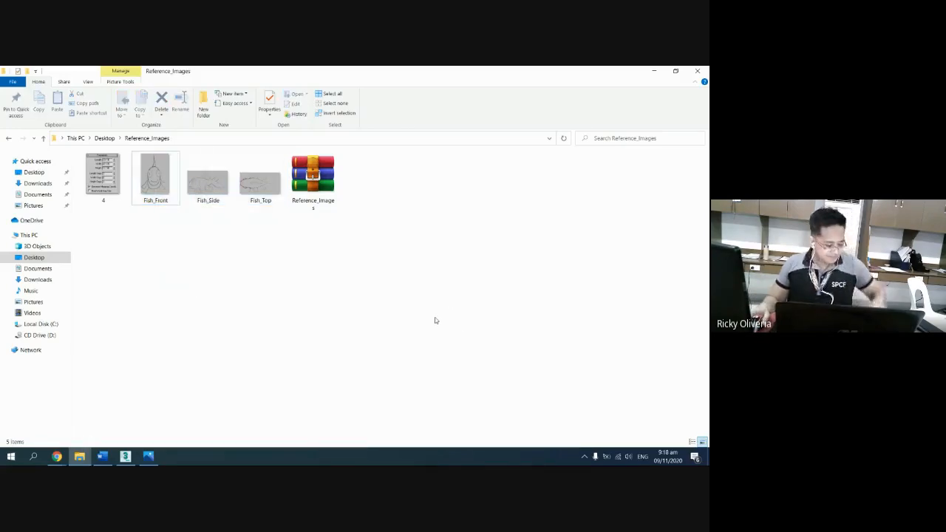
ctrl+scroll(434, 314, up, 3)
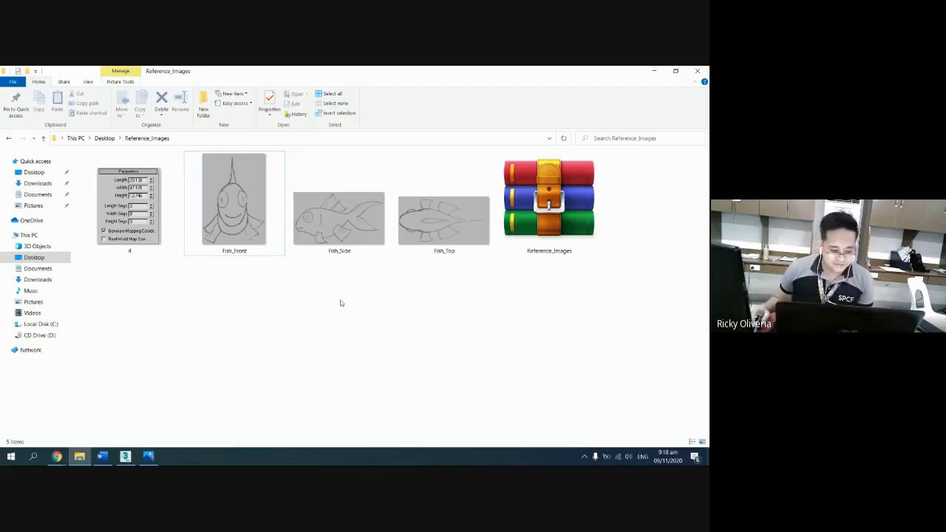
Step: Open the file properties of the Fish_Front image and examine its pixel width and height in the details
click(280, 250)
right_click(249, 222)
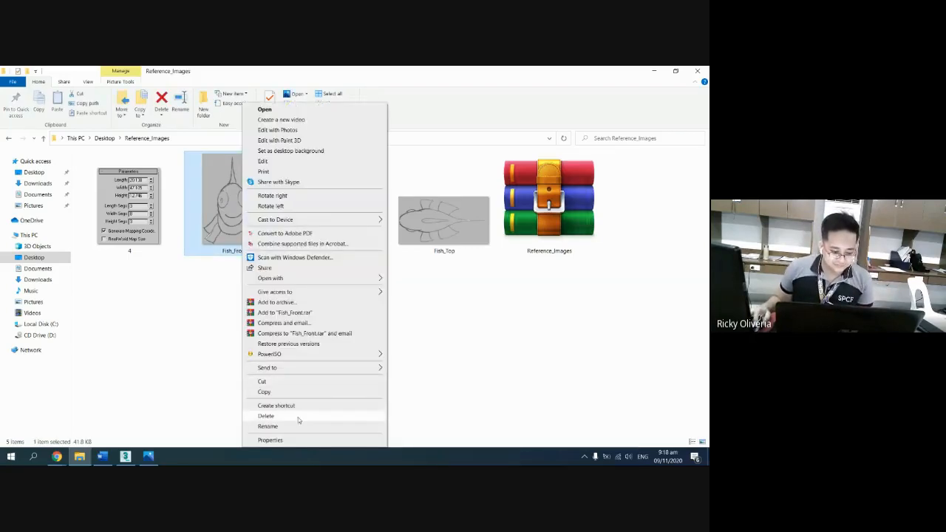
click(296, 439)
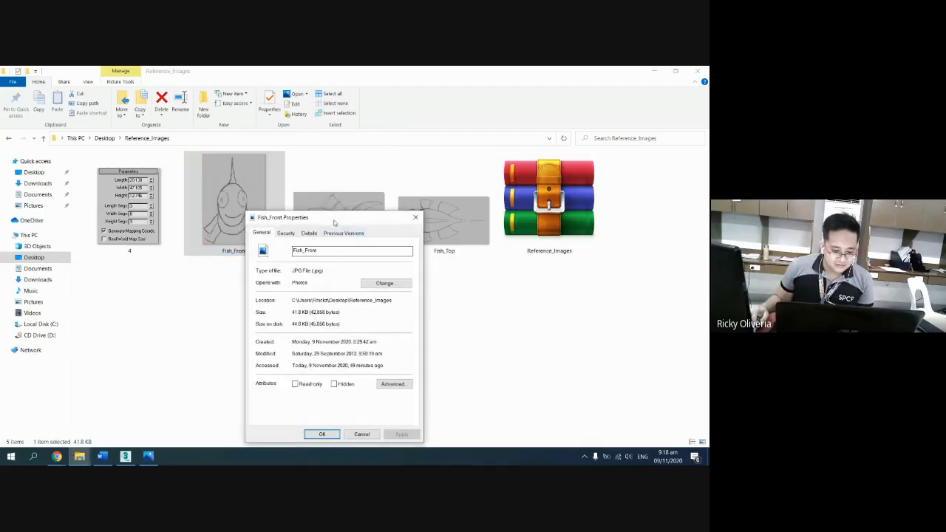
drag(334, 218, 365, 157)
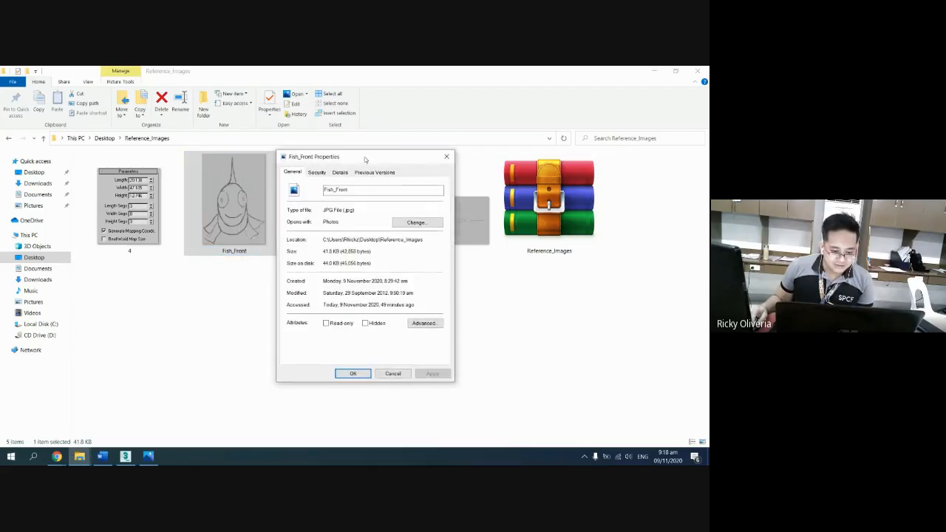
click(342, 172)
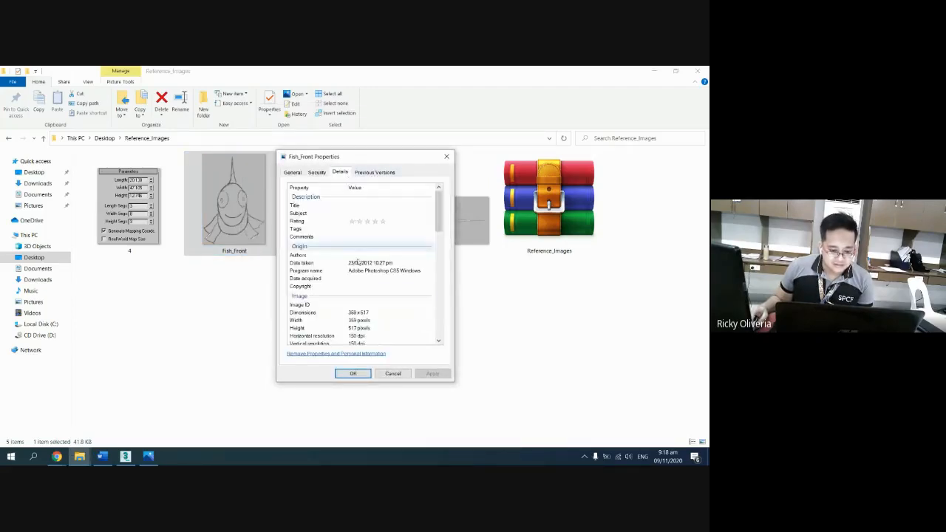
scroll(377, 299, down, 3)
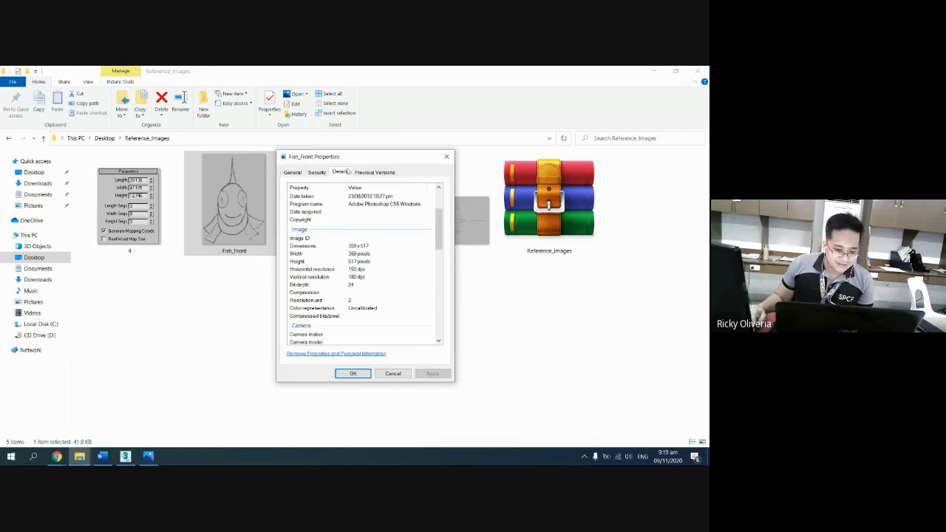
drag(354, 162, 140, 198)
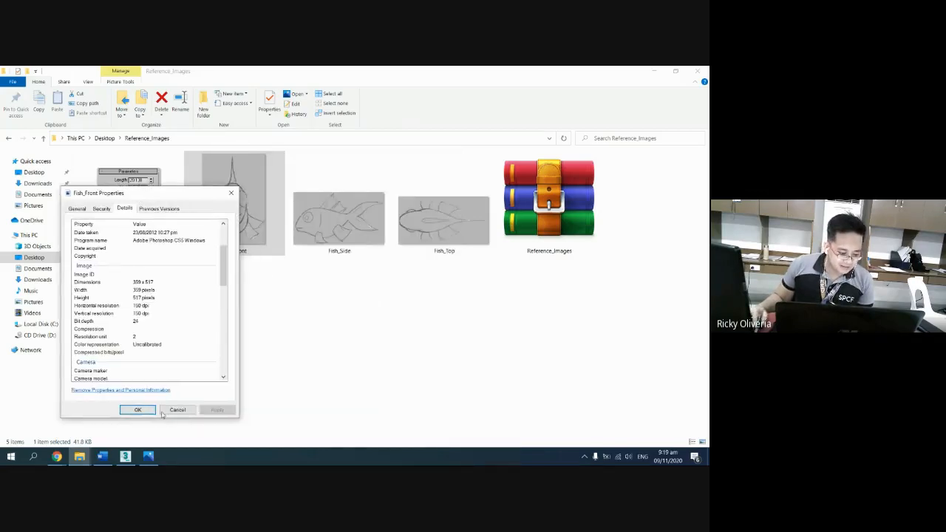
Step: Switch to 3ds Max, restore the four-viewport layout and select the orange upright plane at the end of the floor plane
click(126, 457)
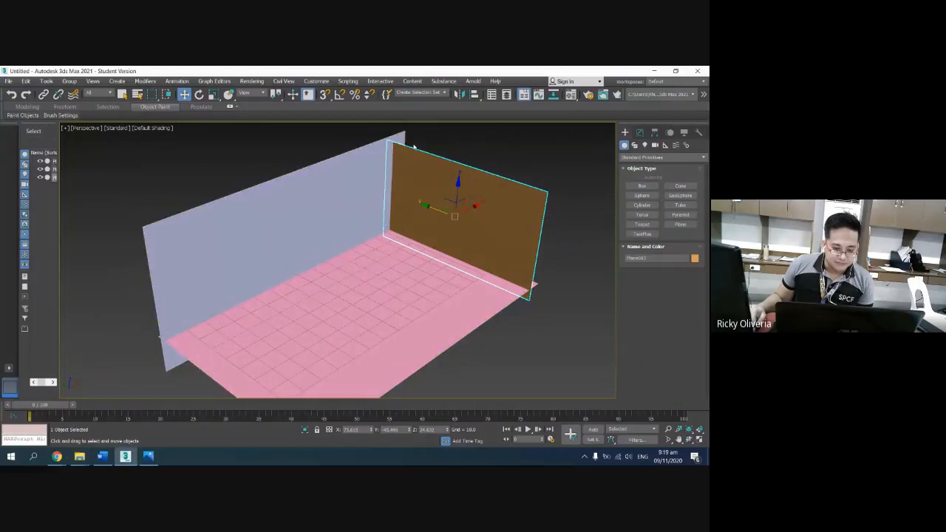
click(393, 274)
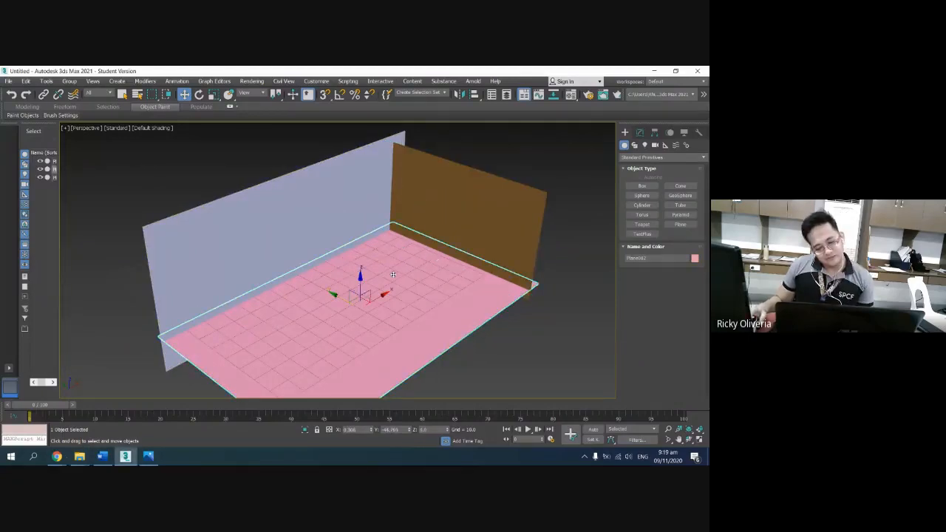
click(700, 439)
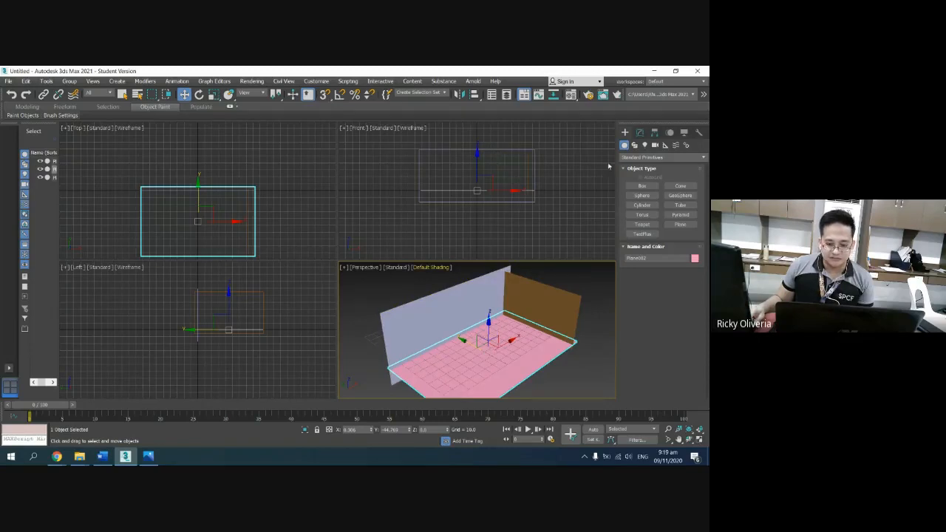
click(512, 149)
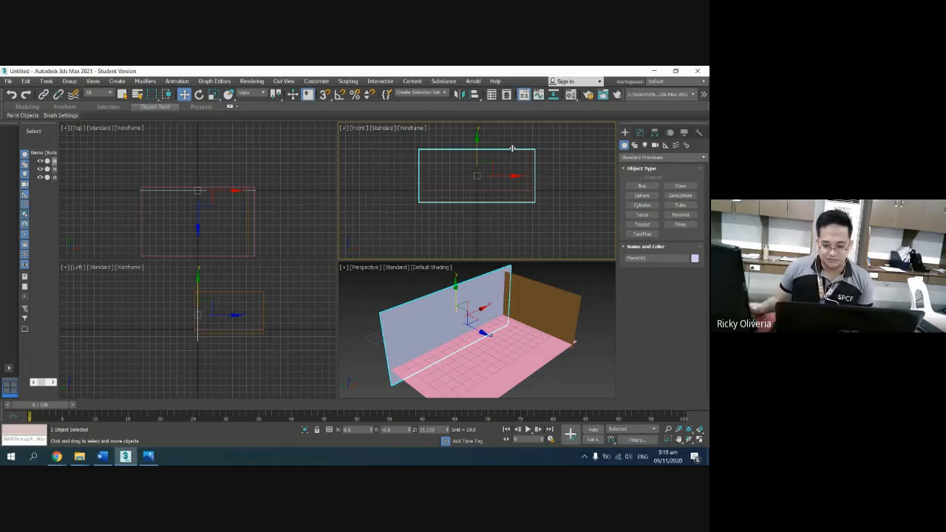
click(559, 299)
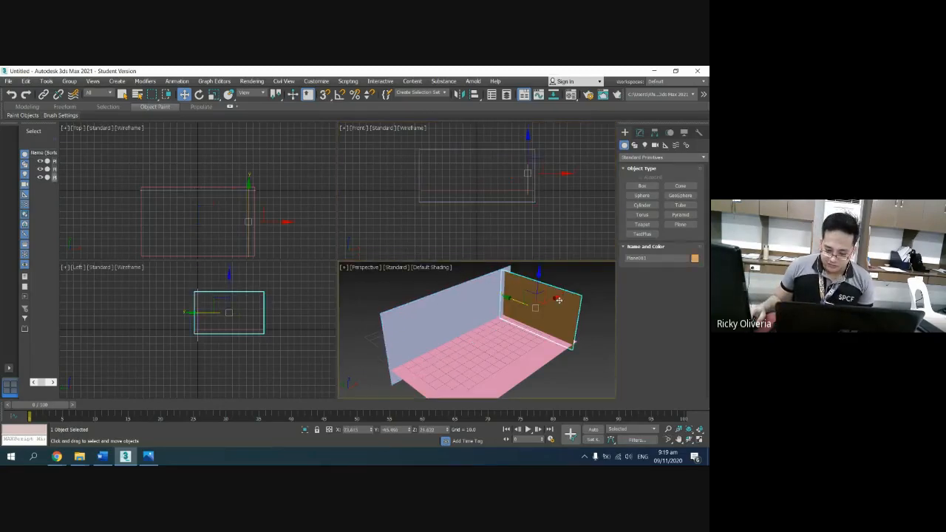
click(441, 334)
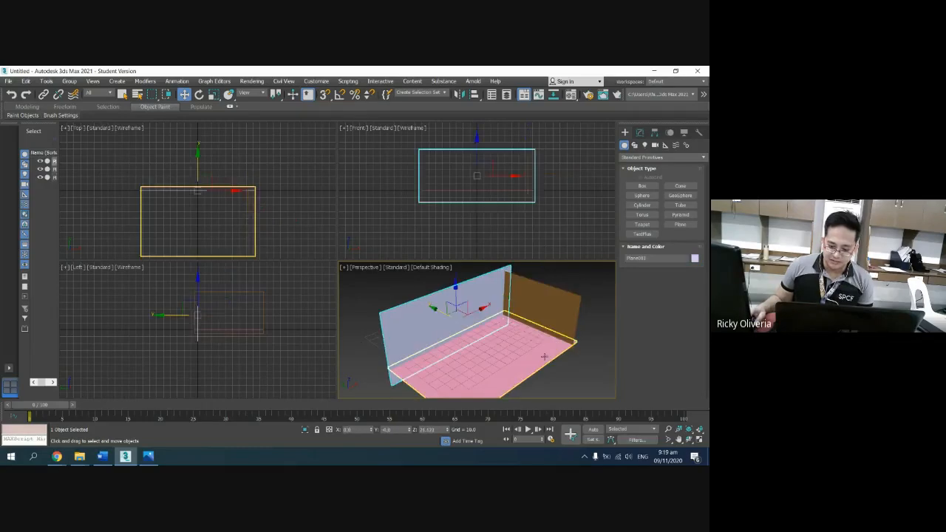
click(540, 307)
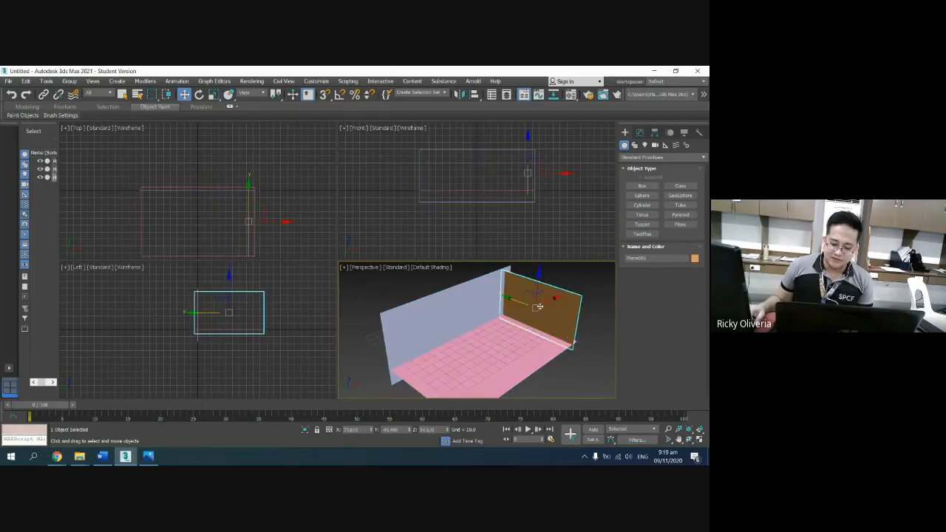
click(605, 337)
click(563, 303)
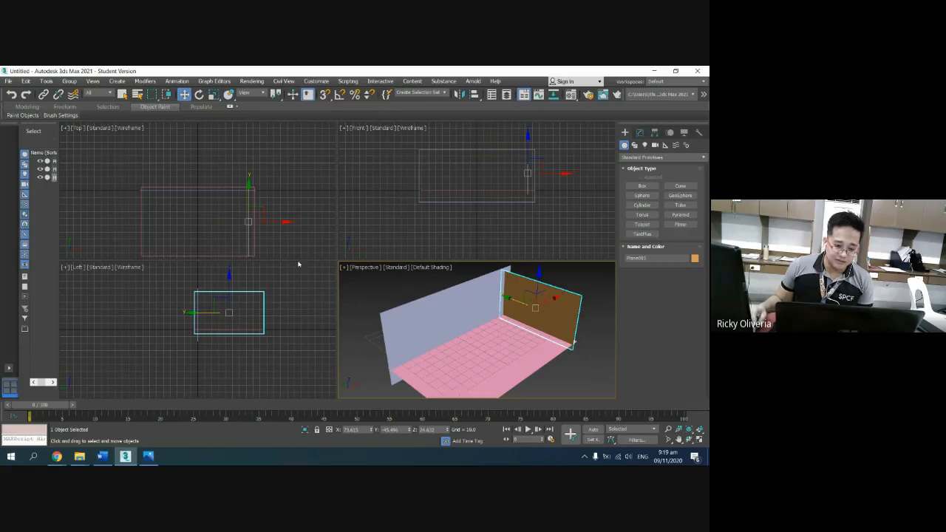
click(551, 209)
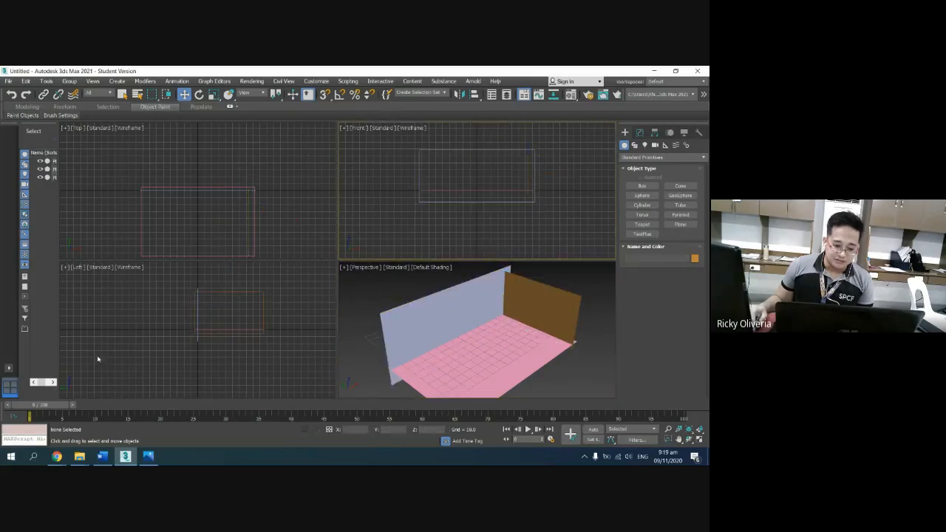
click(565, 301)
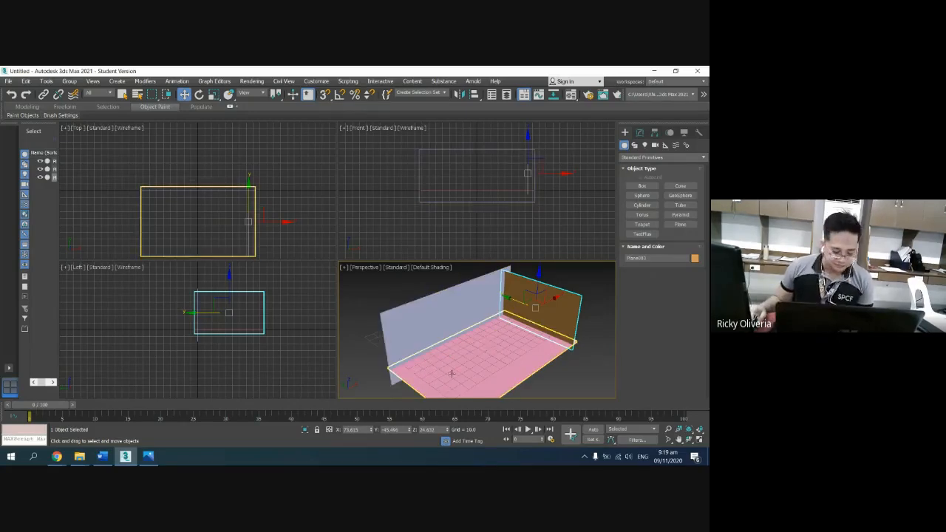
Step: Bring the Fish_Front properties window in front of 3ds Max and place it over the viewports to read the image dimensions
click(148, 457)
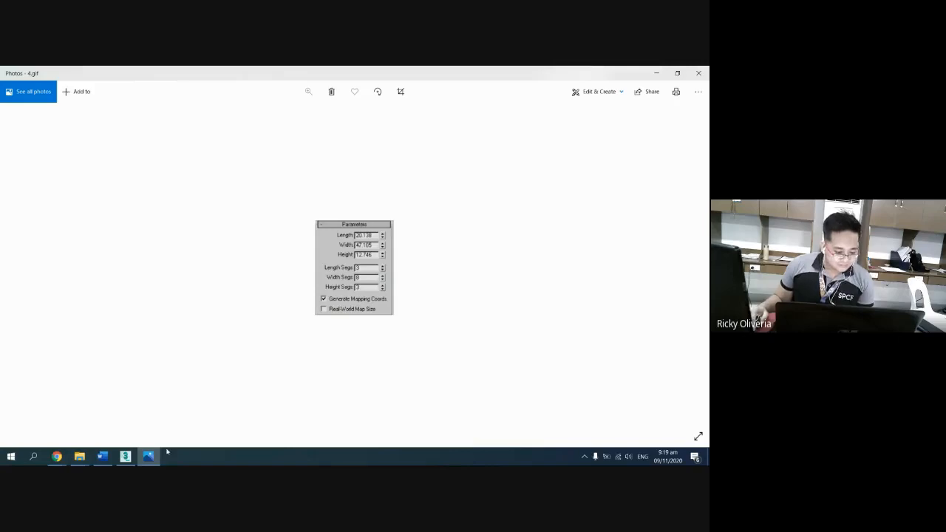
click(126, 456)
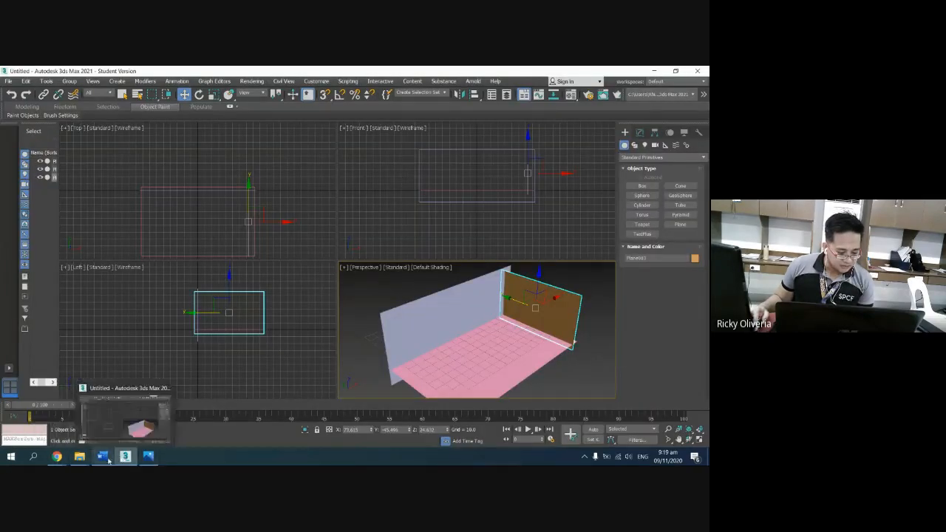
click(70, 440)
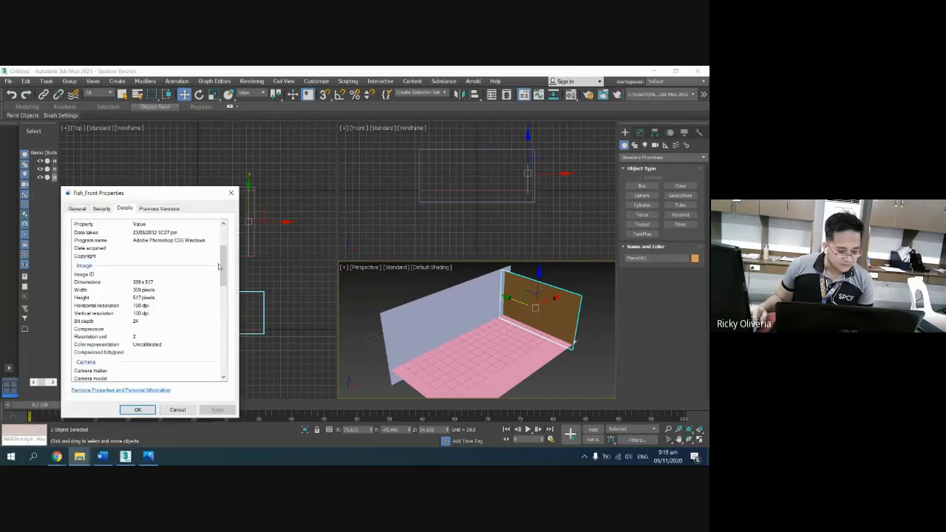
drag(175, 195, 395, 117)
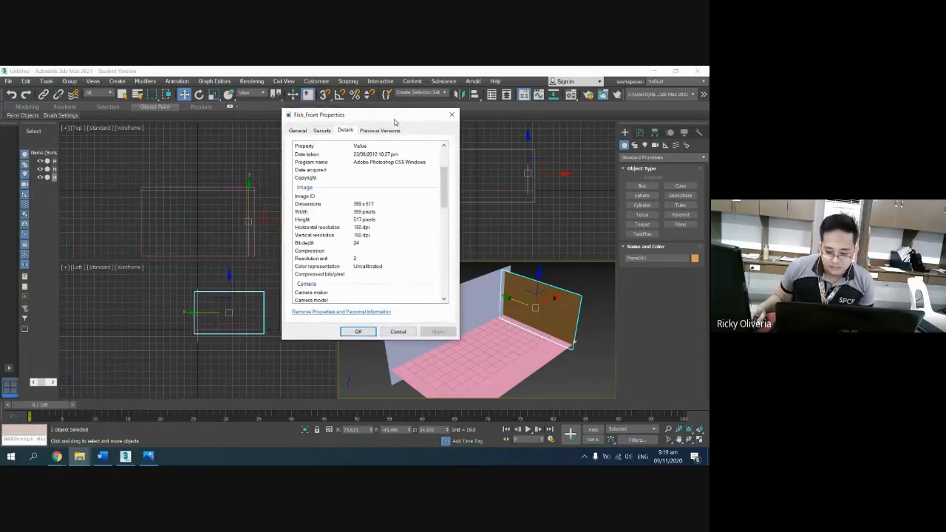
Step: Set the orange end plane's width to 35.9, one tenth of the Fish_Front image's pixel width
click(635, 145)
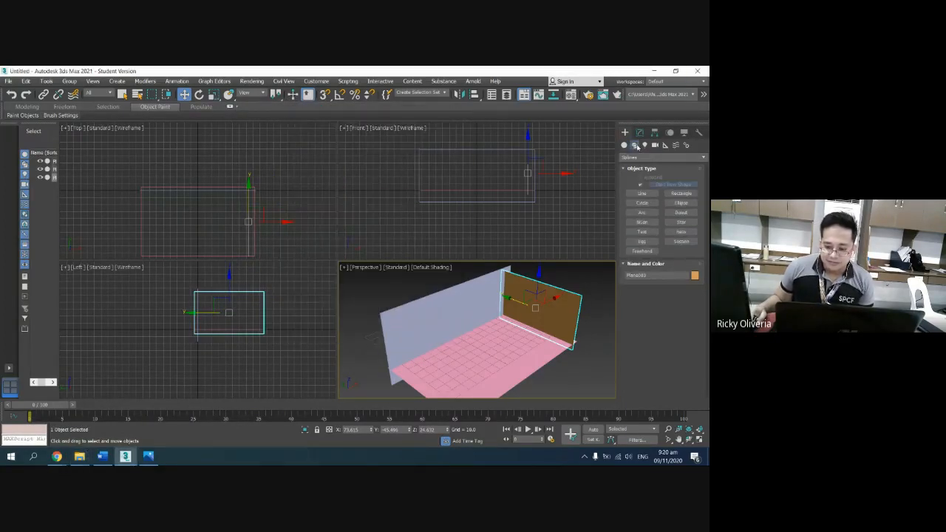
click(640, 134)
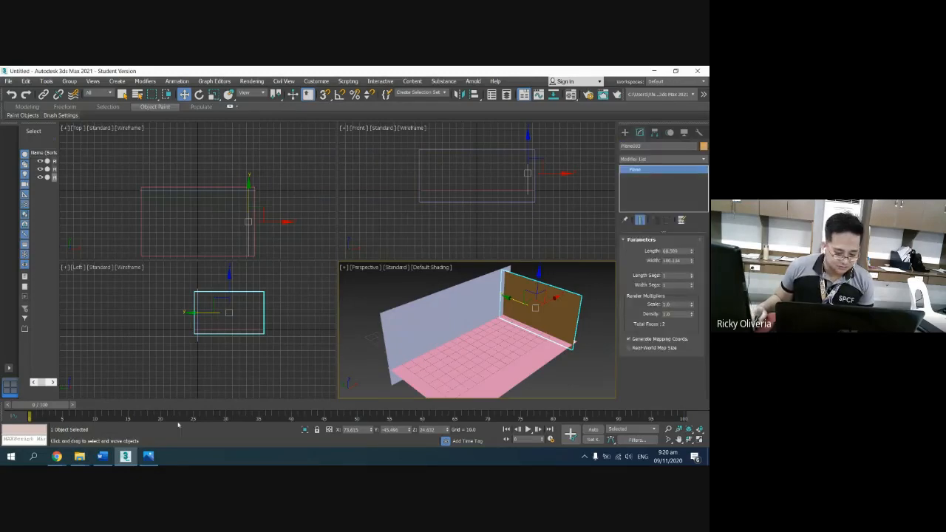
click(79, 433)
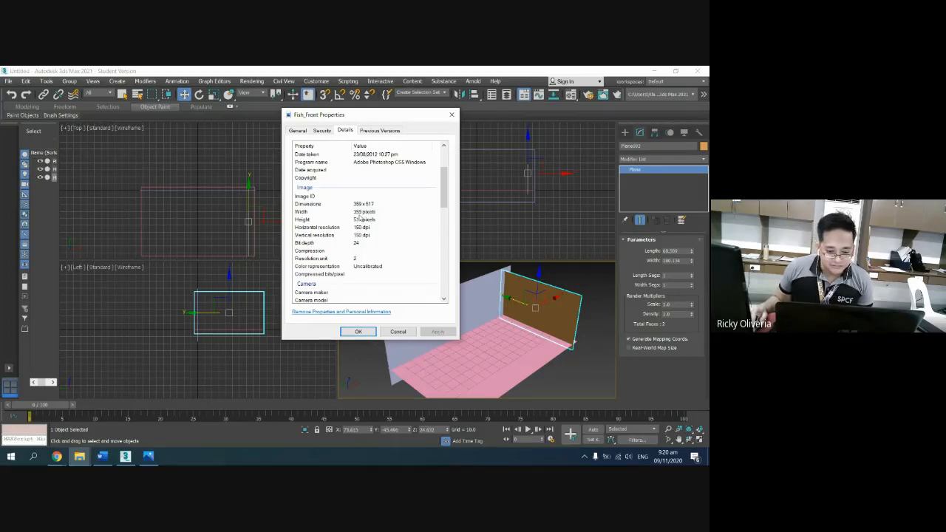
click(677, 285)
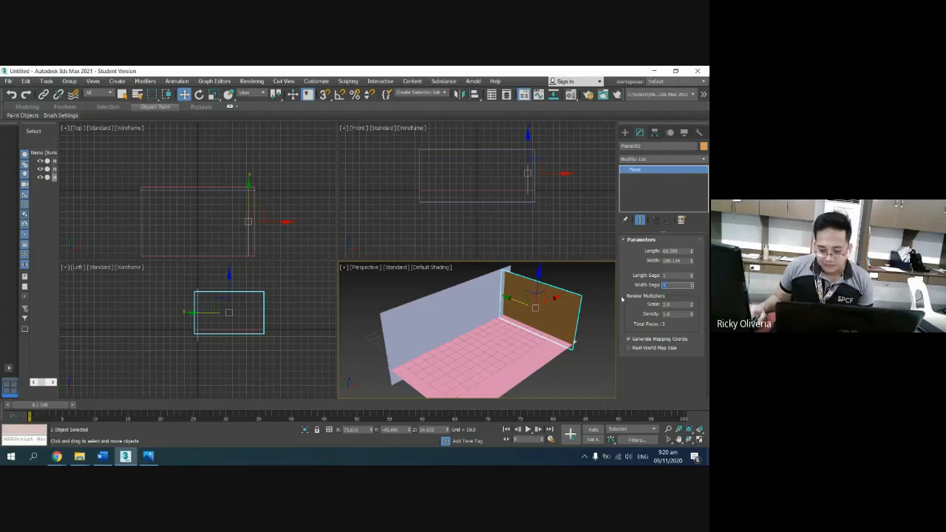
double_click(686, 261)
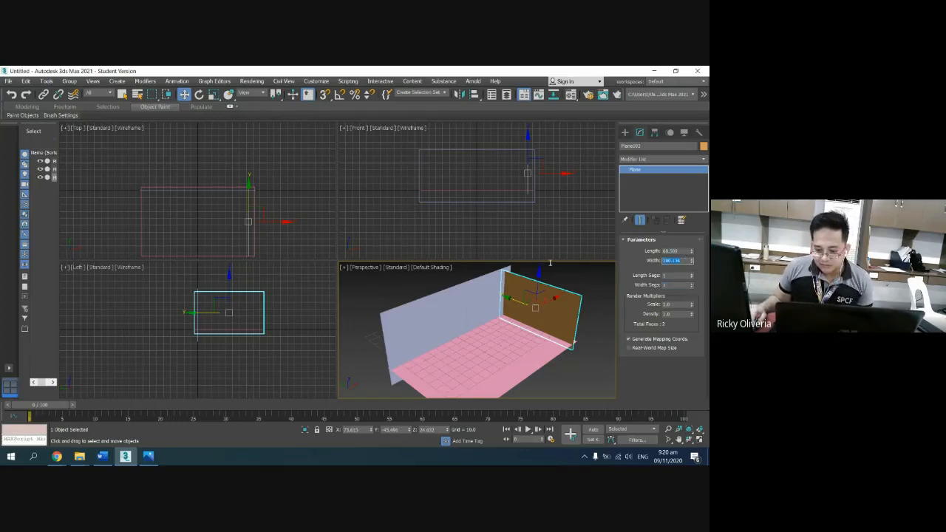
text(35.)
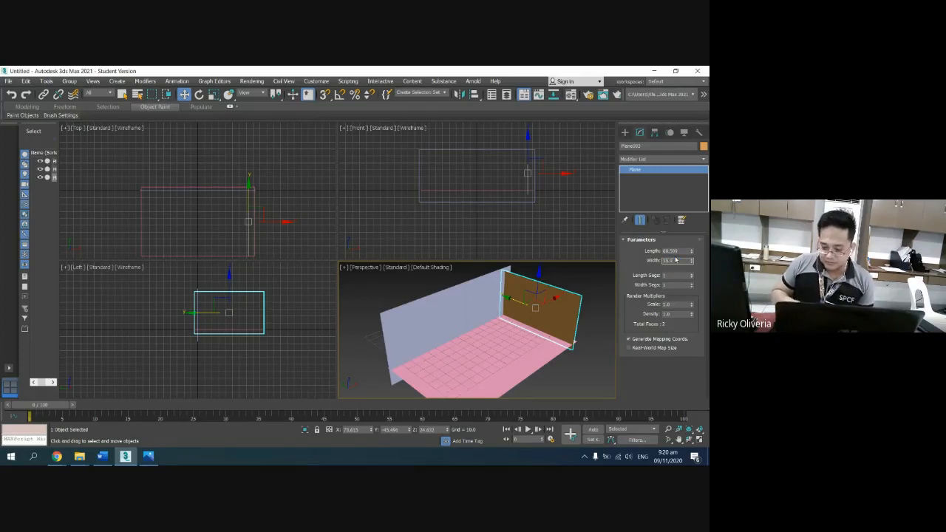
text(0)
key(Return)
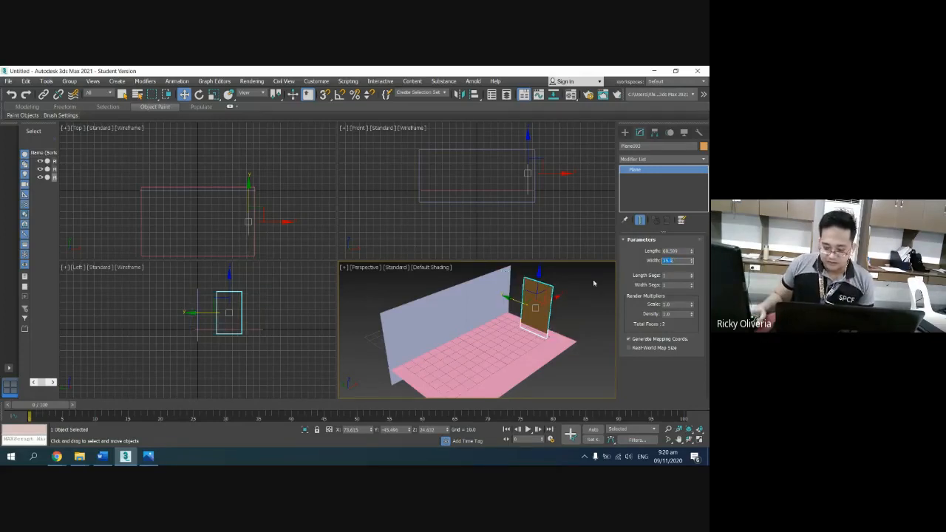
Step: Check the Fish_Front image's pixel height and set the orange end plane's length to 51.7
click(150, 457)
click(156, 459)
click(81, 458)
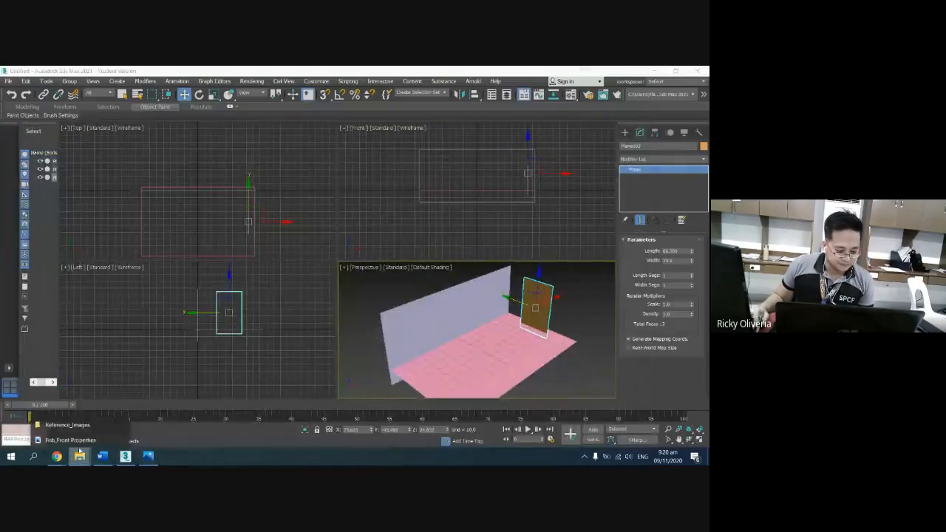
click(80, 441)
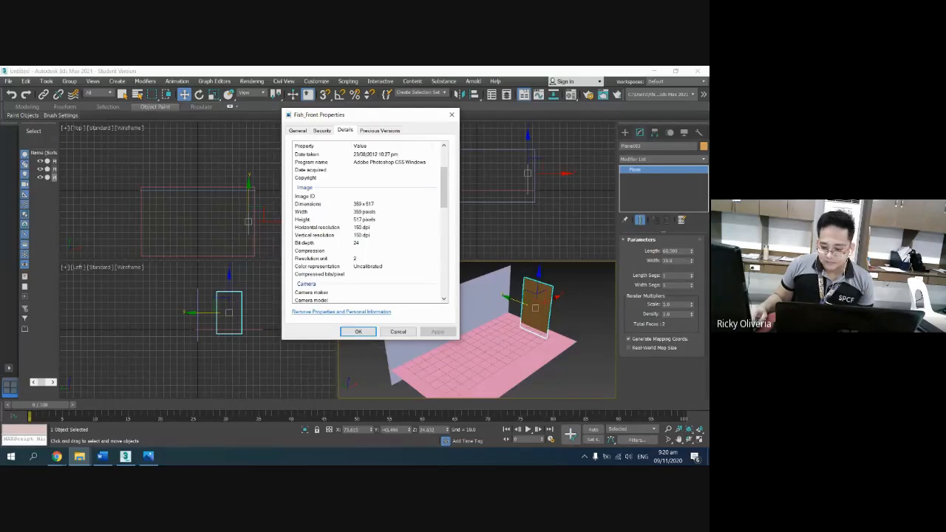
drag(684, 251, 627, 261)
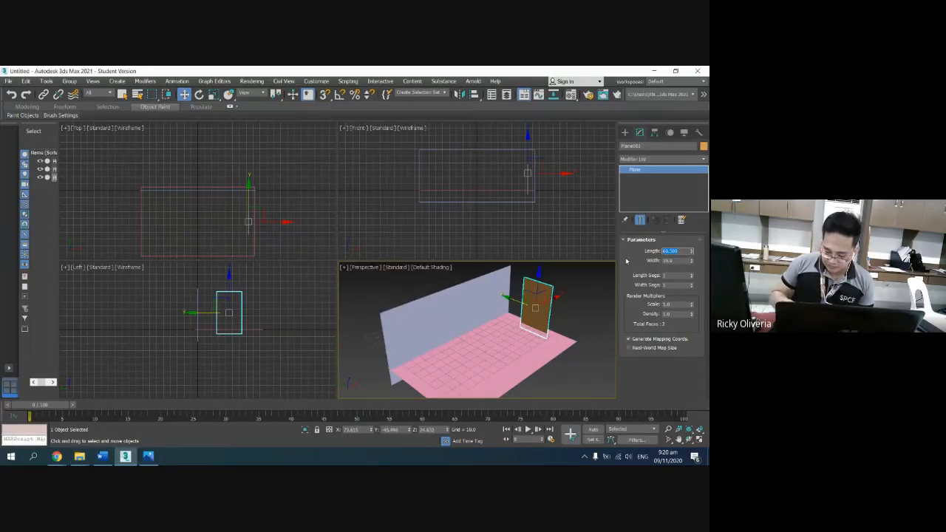
text(51.7)
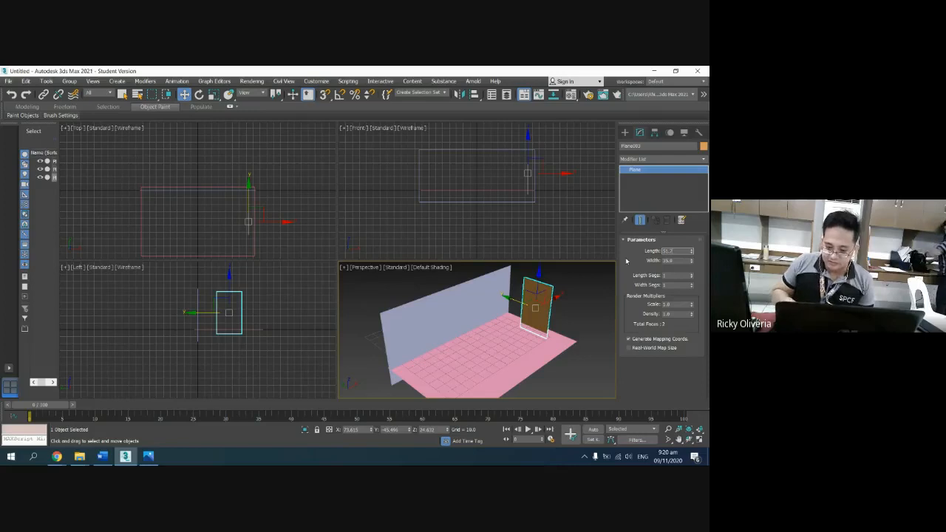
key(Return)
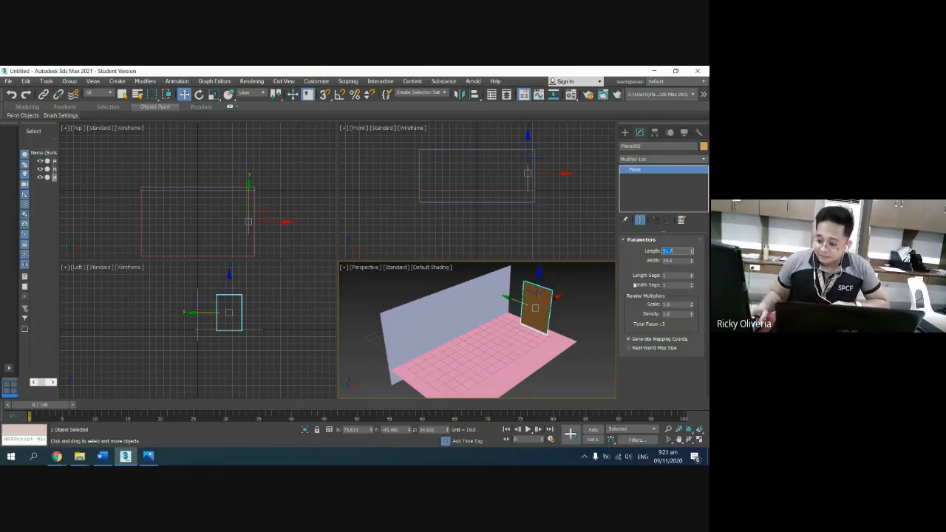
key(alt+Tab)
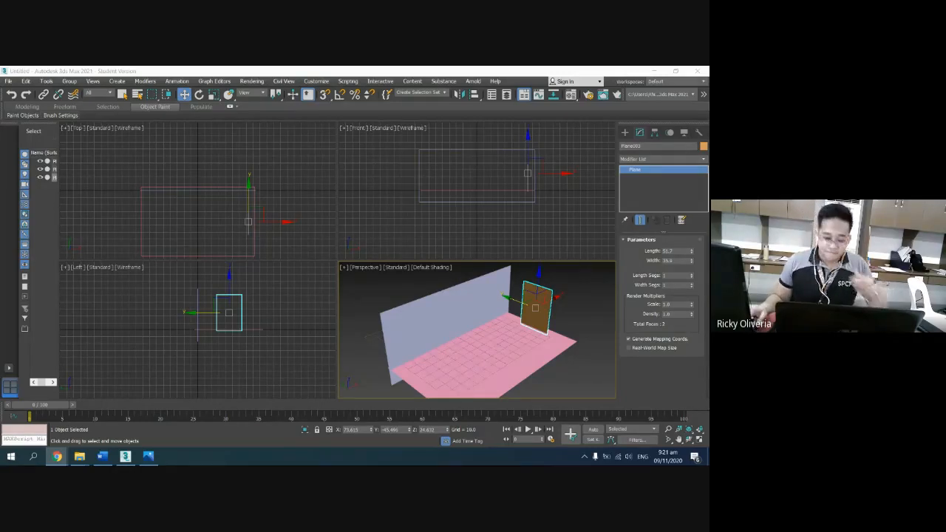
click(590, 295)
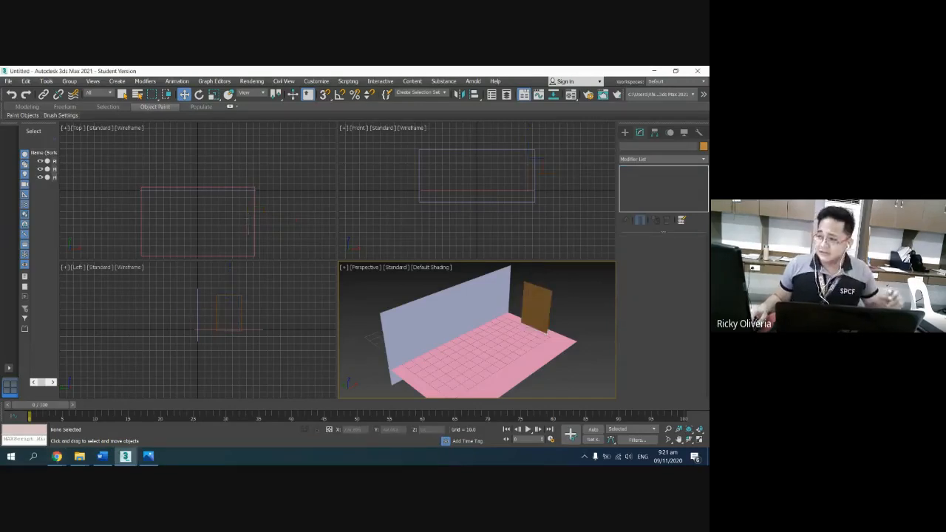
key(alt+Tab)
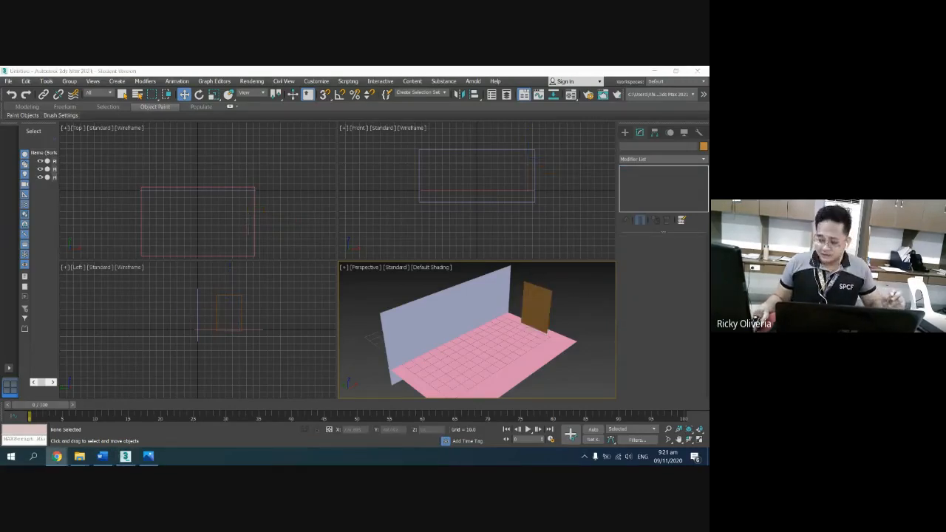
Step: Select the light-blue upright plane along the floor's long edge and close the Fish_Front properties window
click(541, 300)
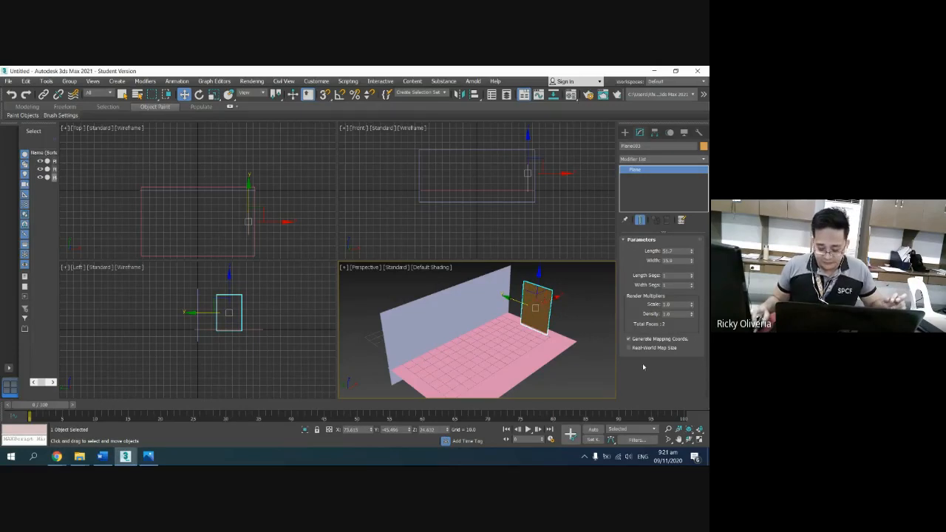
click(457, 308)
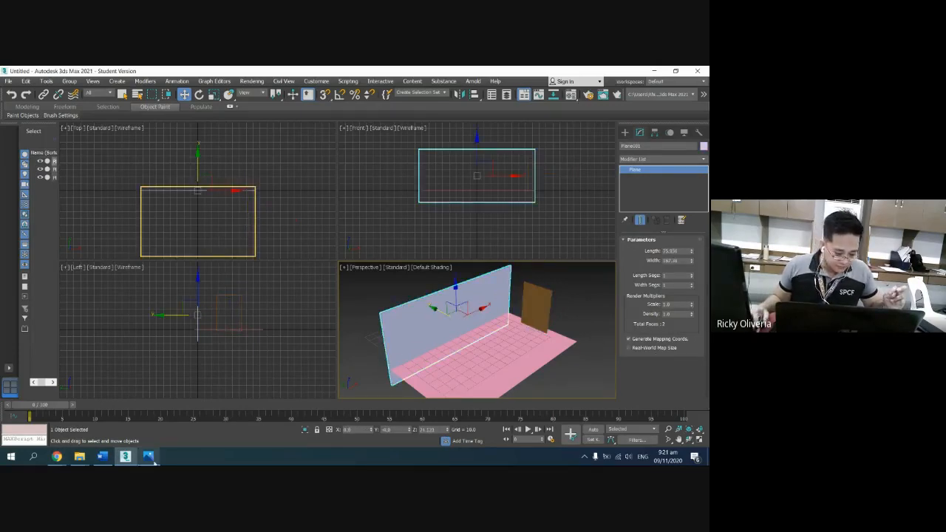
click(78, 433)
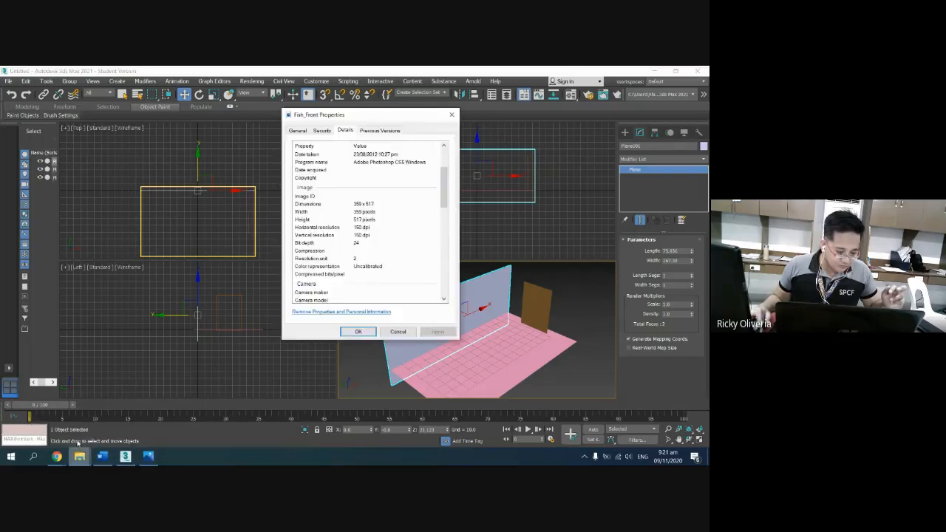
click(452, 115)
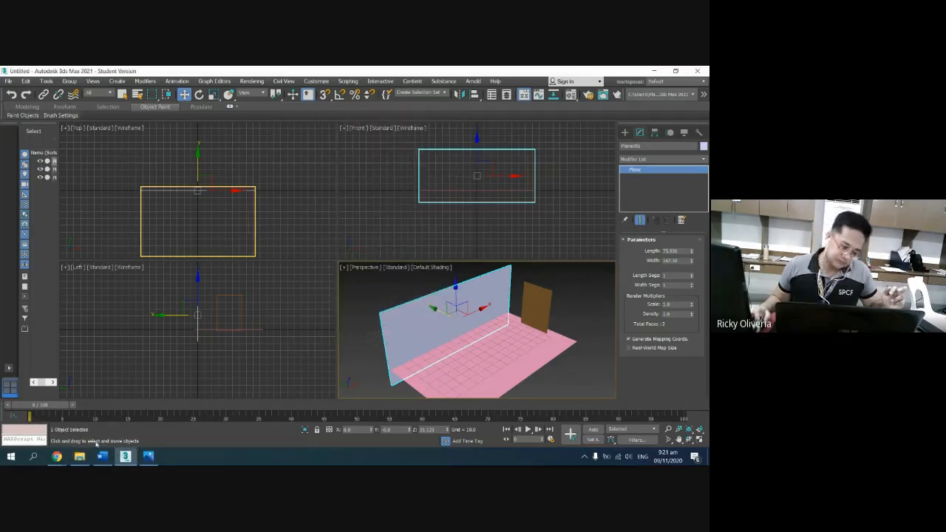
Step: Switch to the Reference_Images folder and show the detailed file properties of the Fish_Side image
mouse_move(79, 452)
click(79, 414)
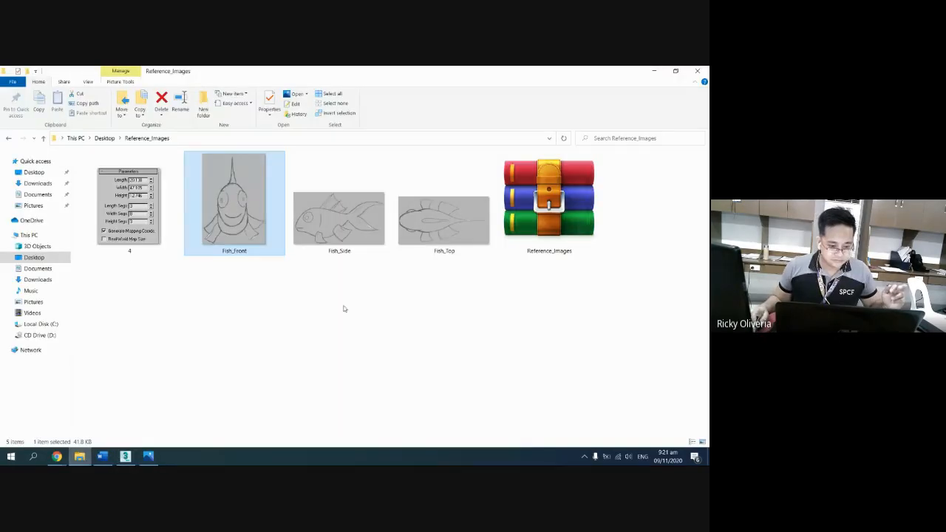
click(347, 219)
right_click(353, 218)
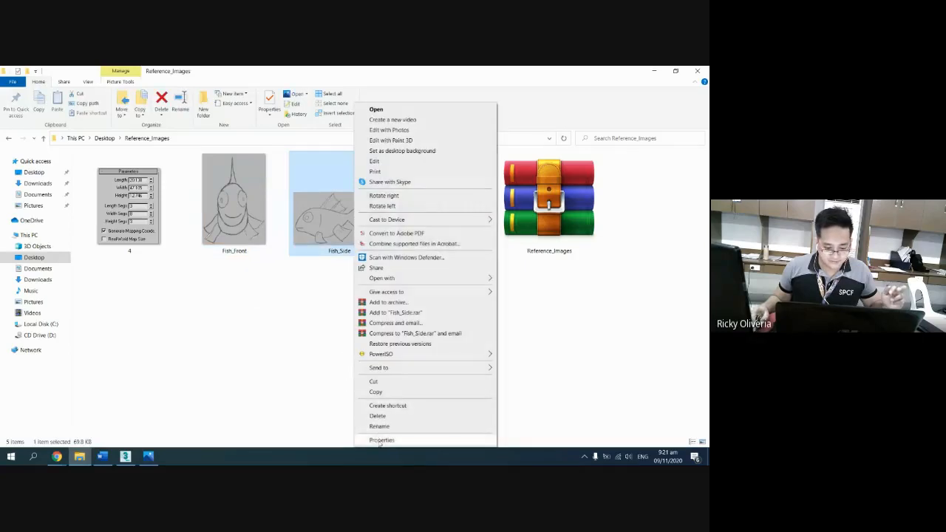
click(381, 440)
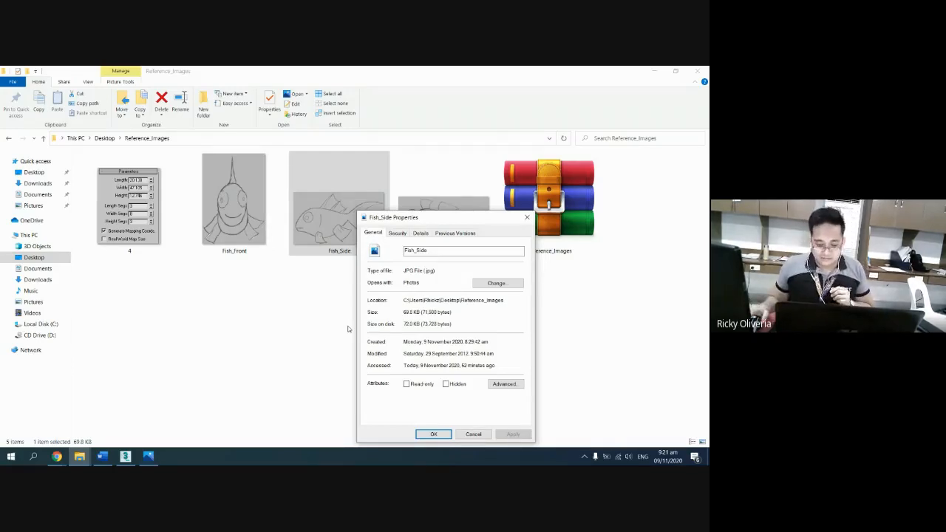
drag(441, 223, 448, 128)
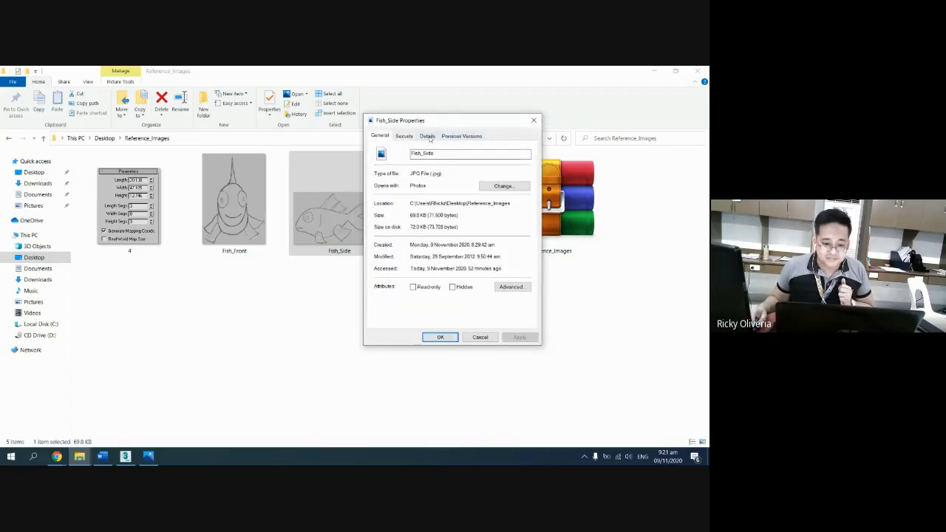
click(426, 136)
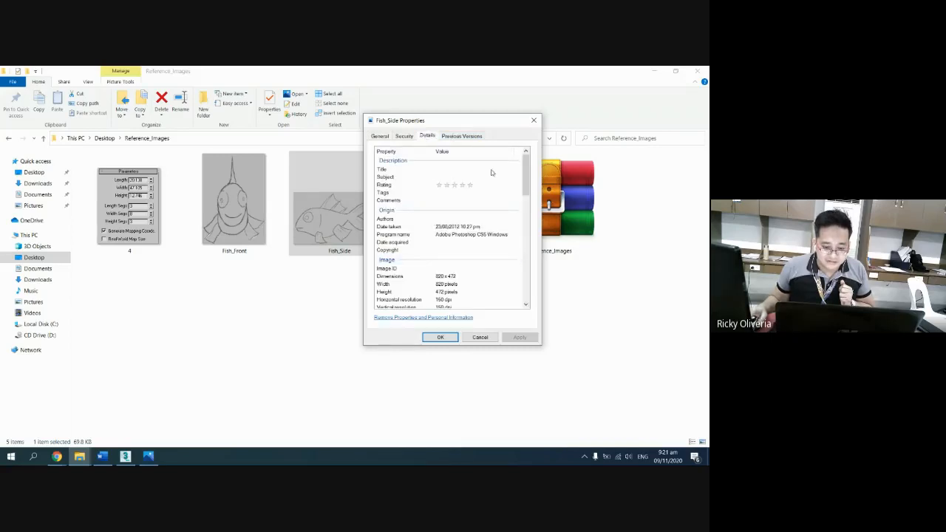
Step: Minimize the folder, place the Fish_Side properties window over the 3ds Max viewports and read the image's pixel dimensions
click(650, 70)
click(650, 69)
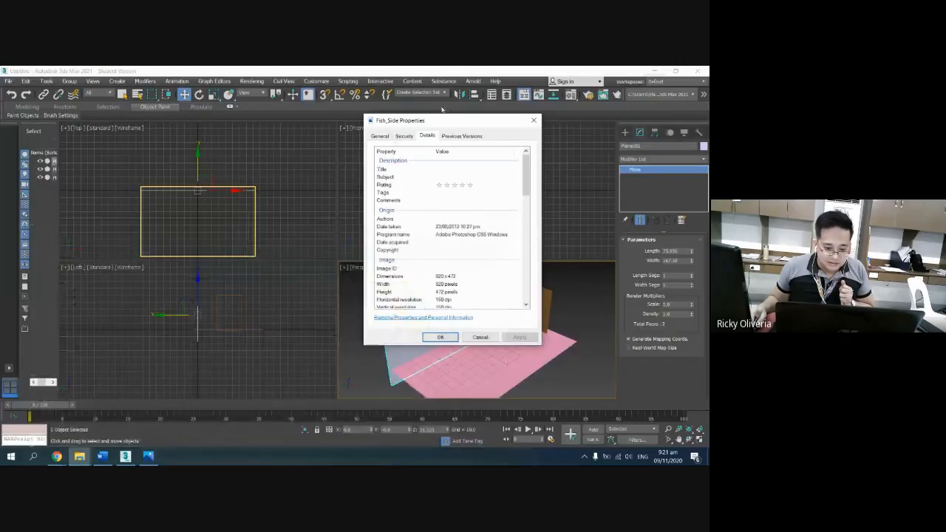
drag(448, 120, 198, 165)
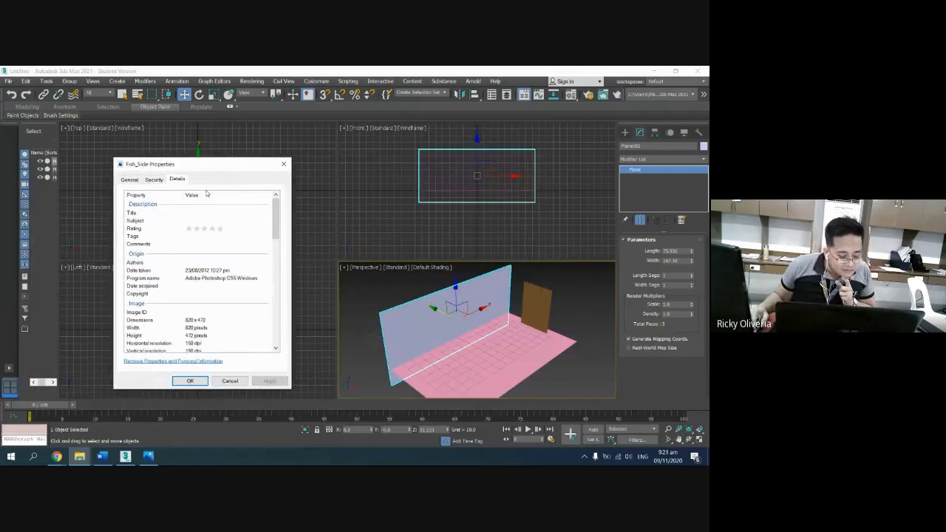
scroll(212, 269, down, 2)
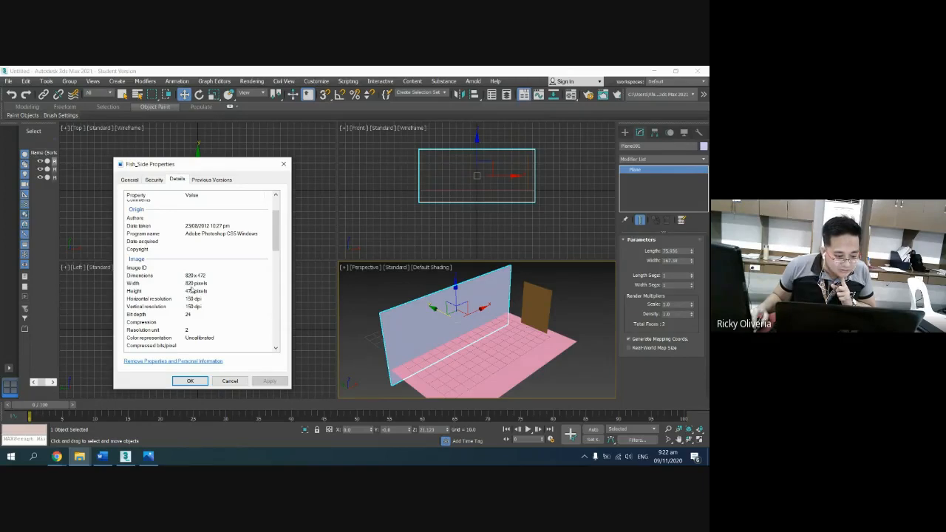
Step: Try setting the light-blue upright plane's length to 82 and its width to 47.2
click(684, 251)
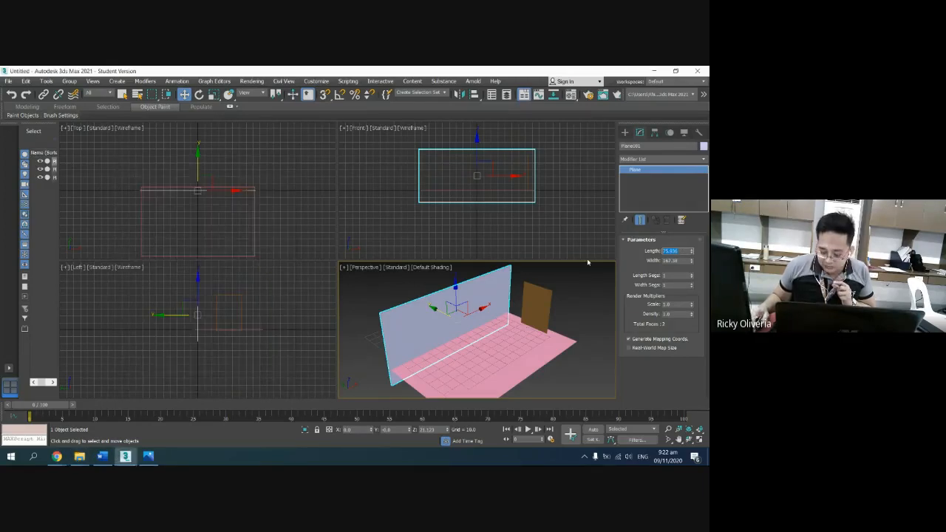
text(8)
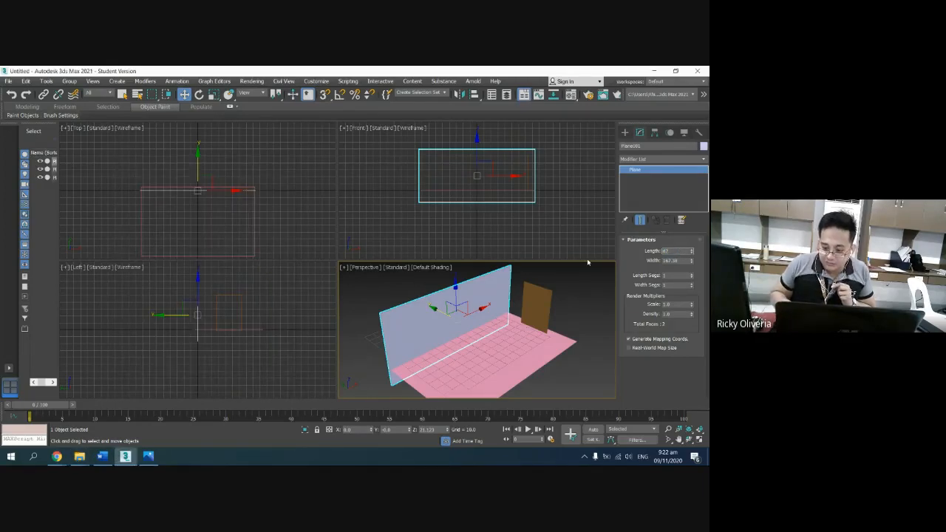
text(2)
key(Return)
key(Tab)
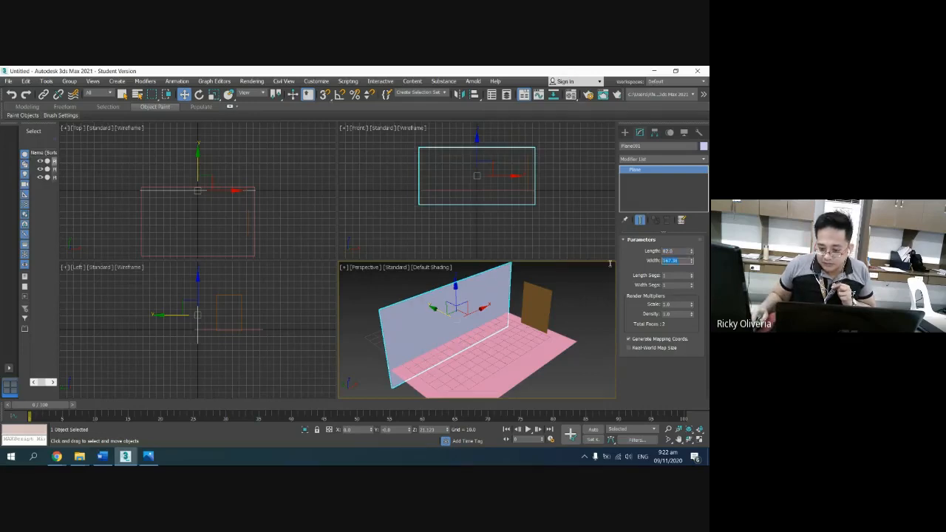
text(47.2)
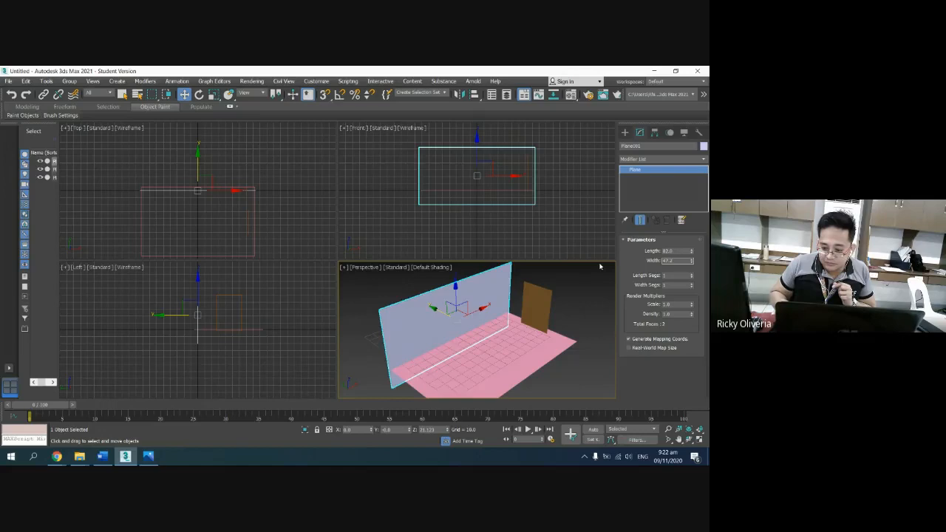
key(Return)
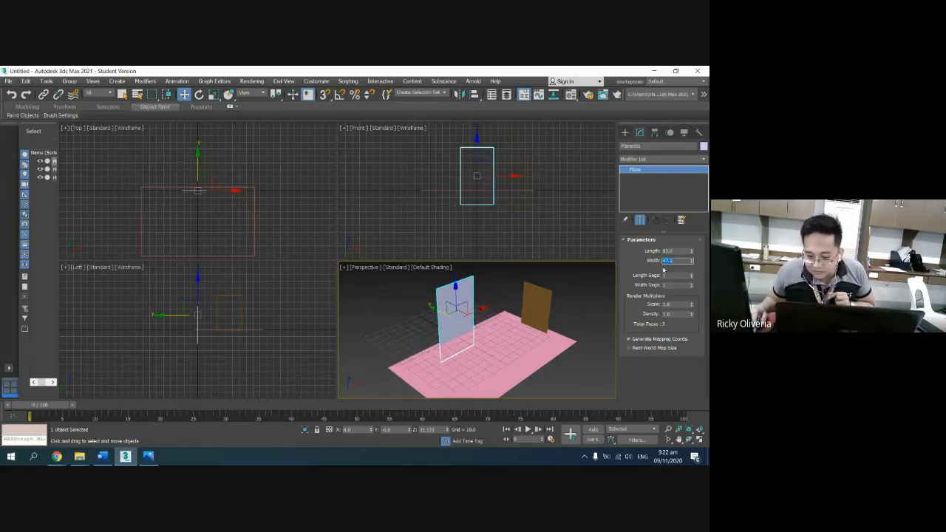
Step: Set the light-blue upright plane's length to 47.2 and width to 82, one tenth of the Fish_Side image's pixel height and width
key(shift+Tab)
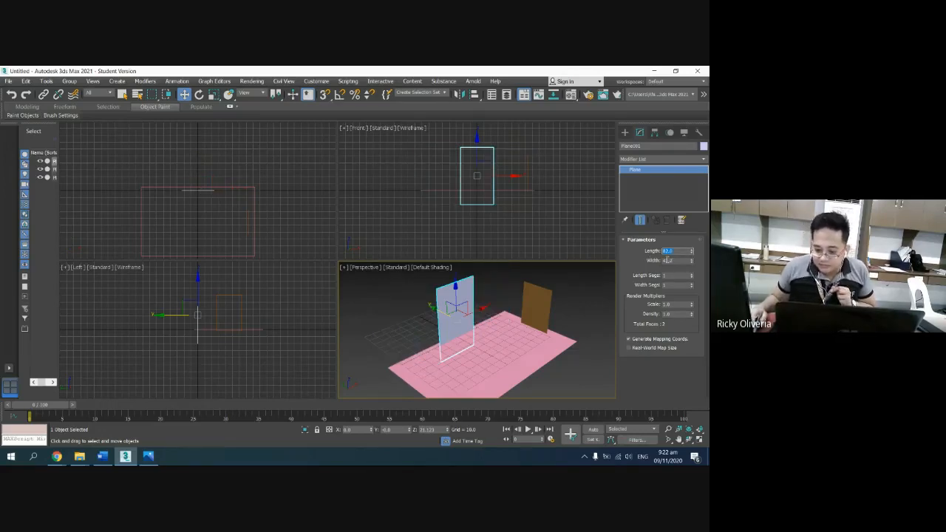
text(47.2)
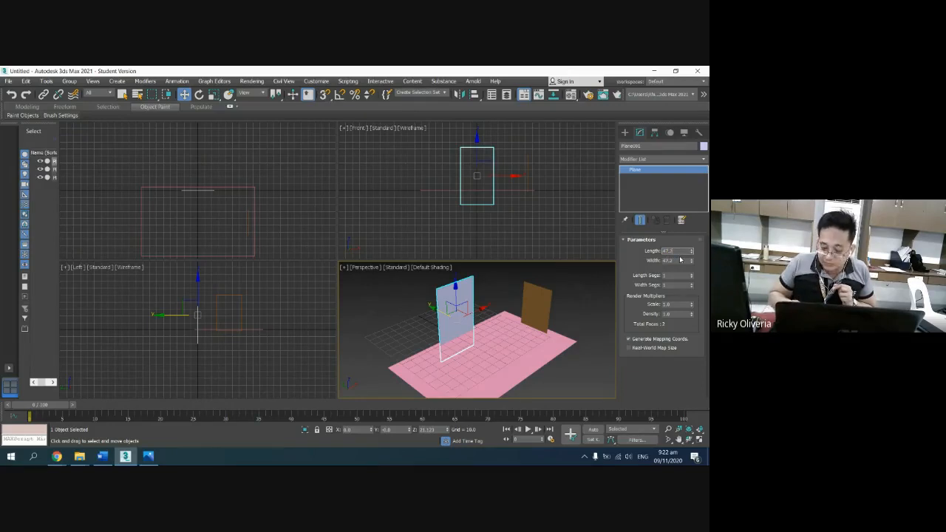
key(Return)
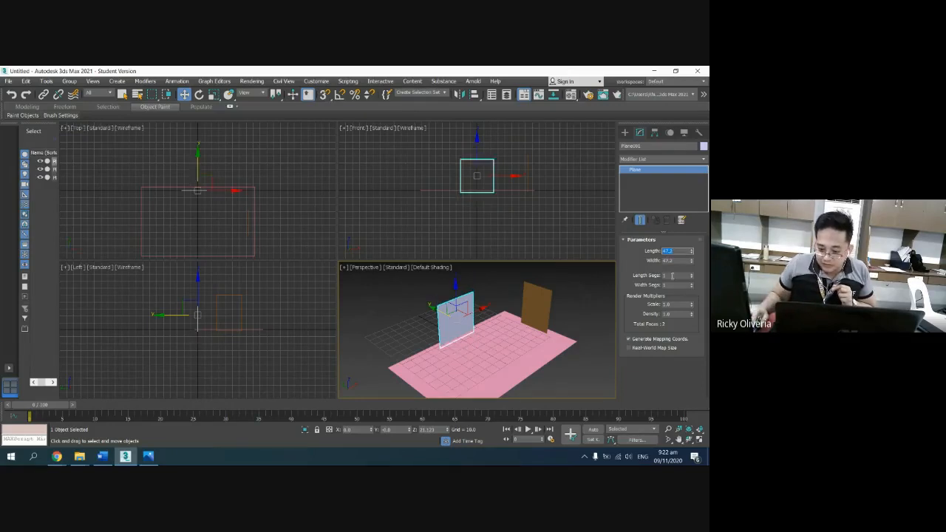
key(Tab)
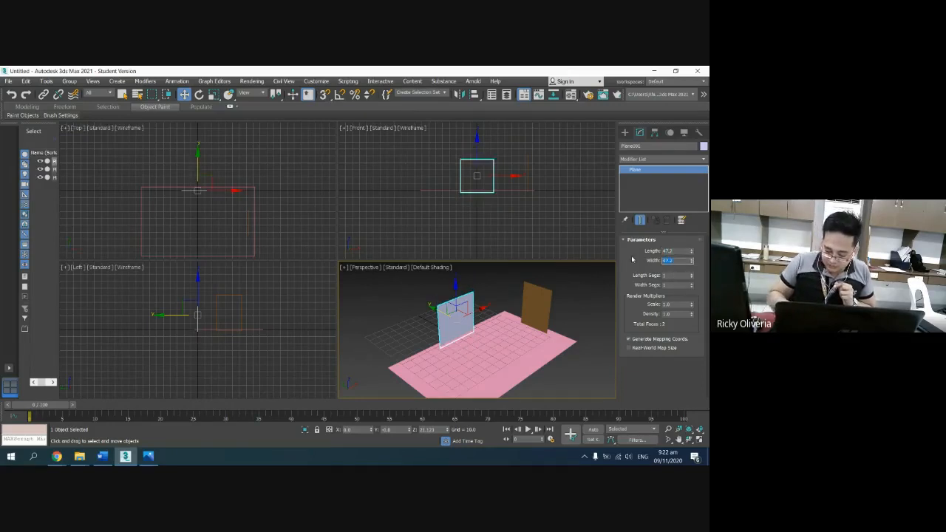
key(Return)
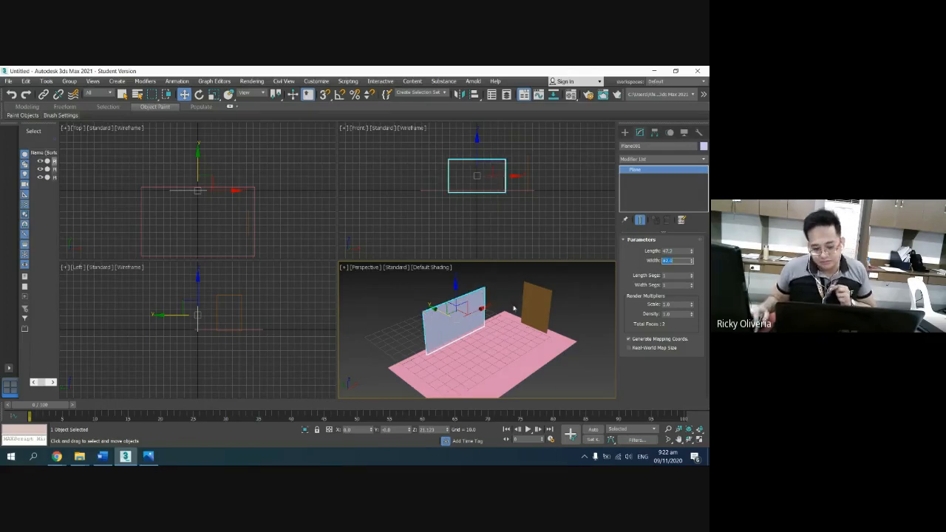
Step: Recheck the Fish_Side image's dimensions against the light-blue upright plane, then close its properties window
click(480, 356)
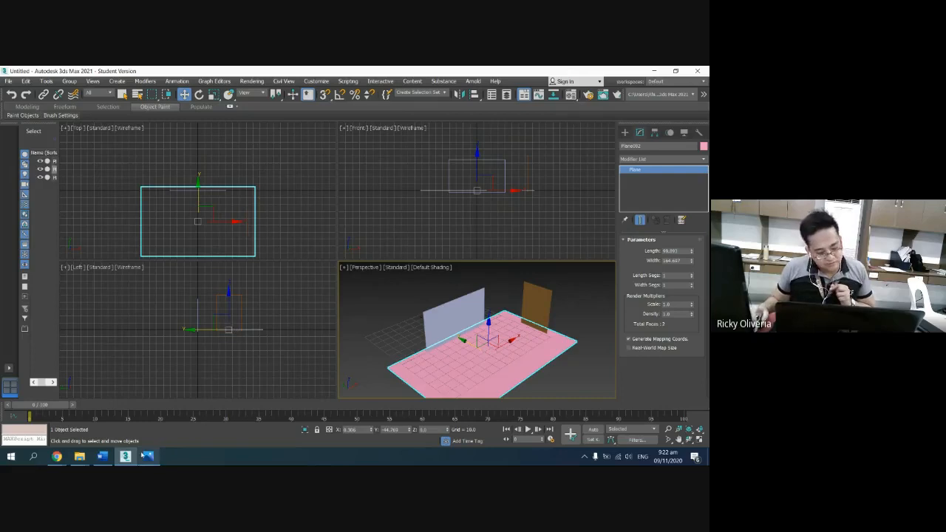
click(79, 456)
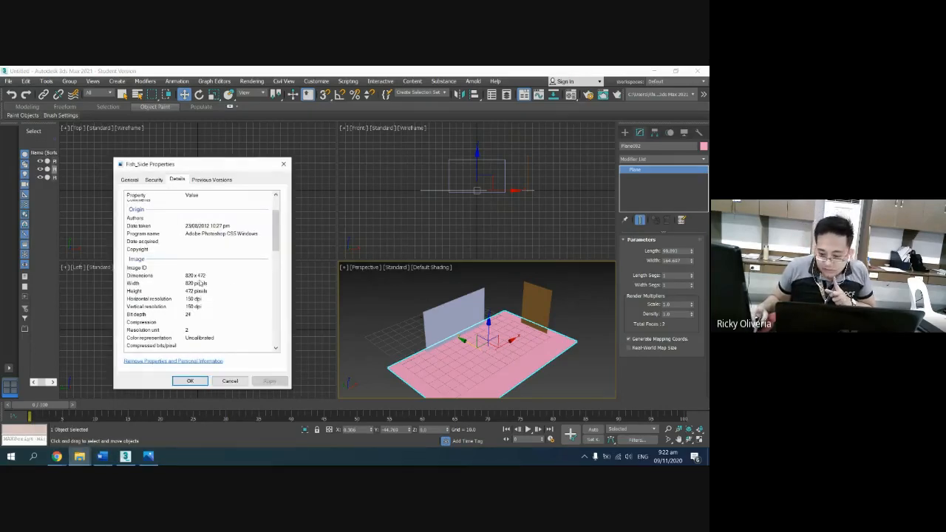
click(459, 317)
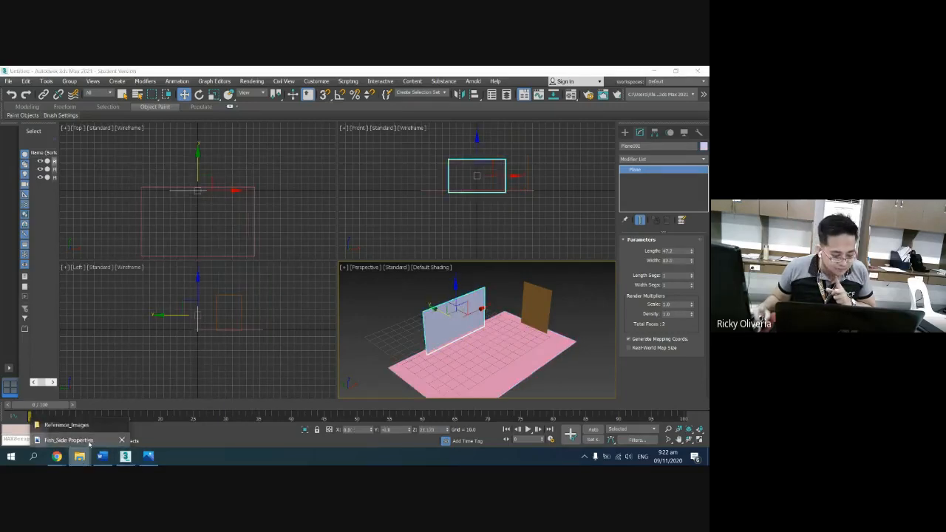
click(69, 440)
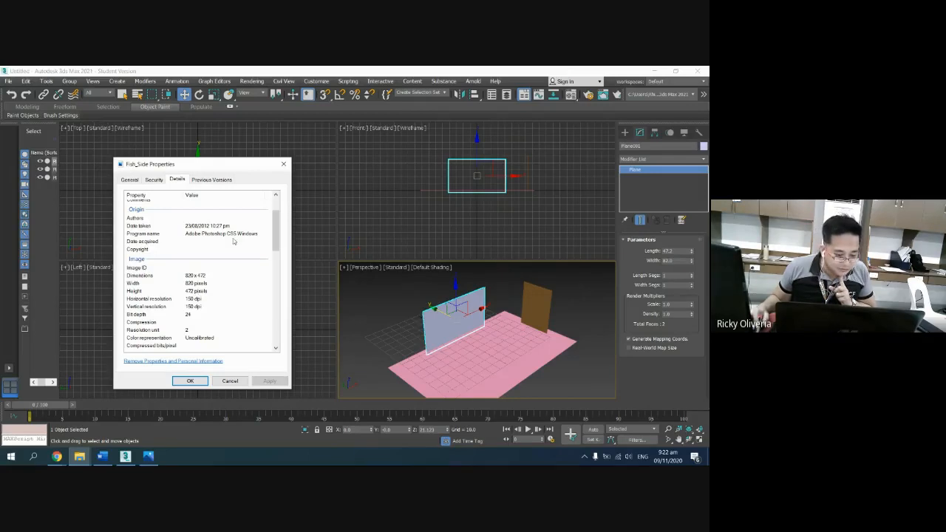
click(283, 164)
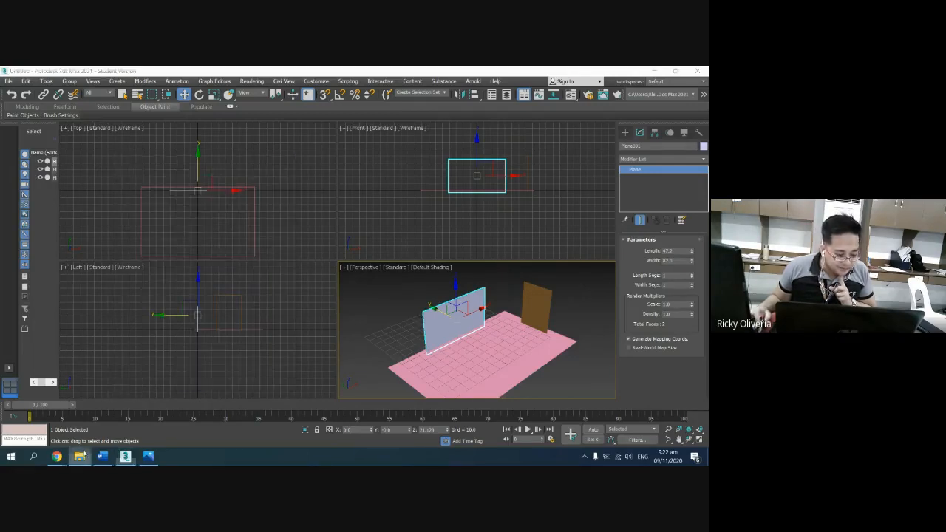
Step: Show the Fish_Top image's detailed file properties from the Reference_Images folder over the 3ds Max viewports
click(79, 456)
right_click(453, 218)
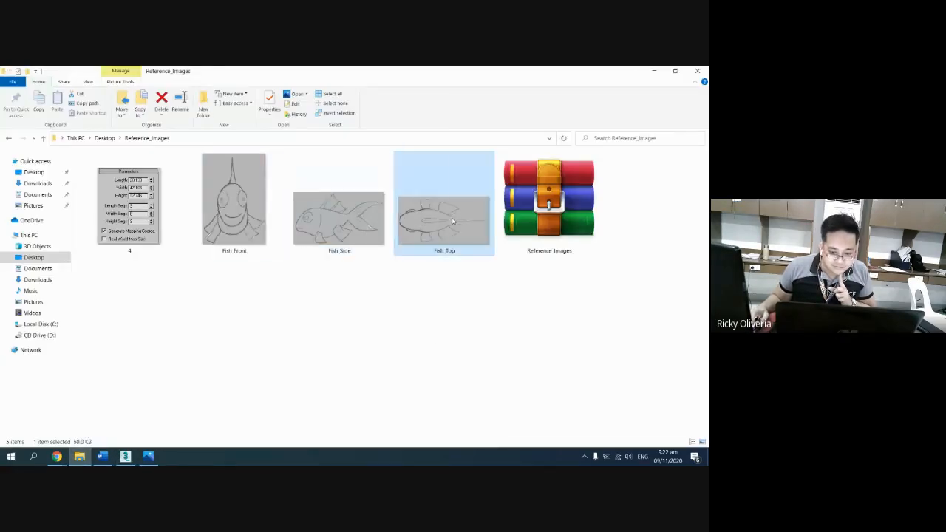
click(473, 441)
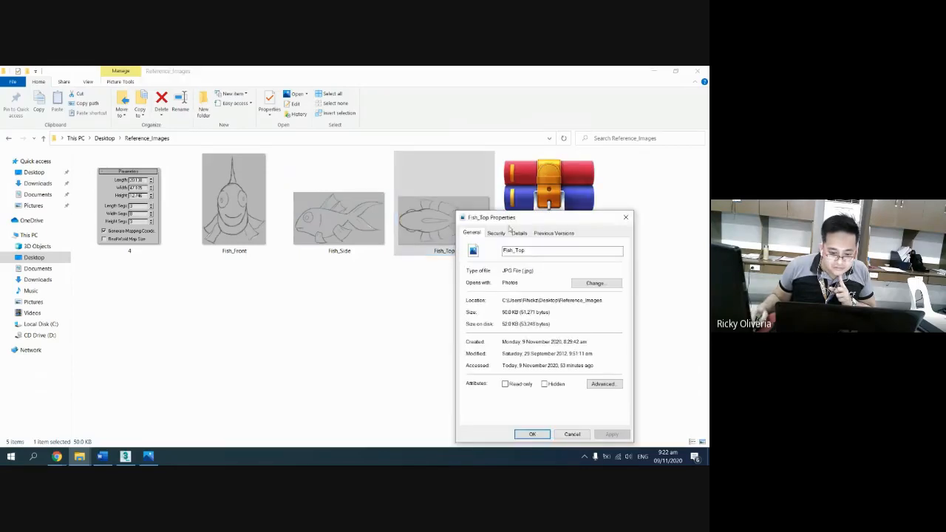
drag(551, 223, 231, 111)
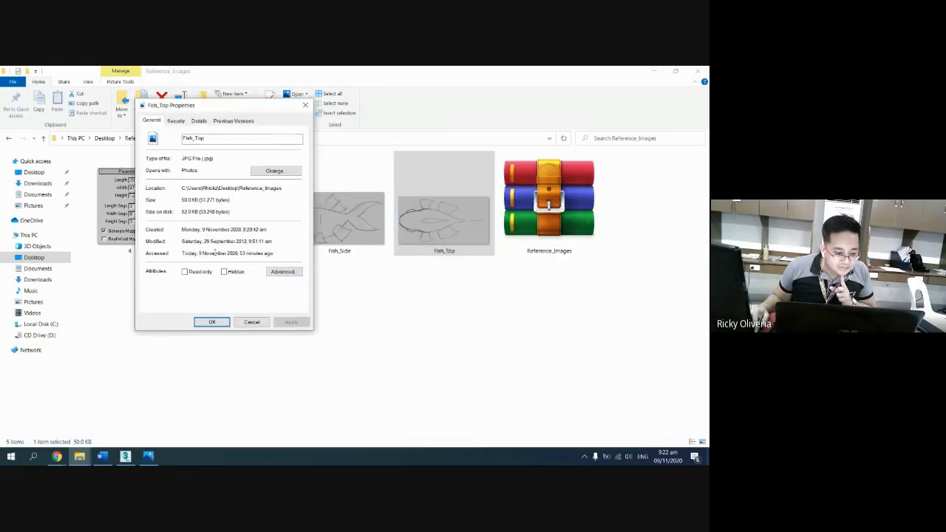
click(199, 120)
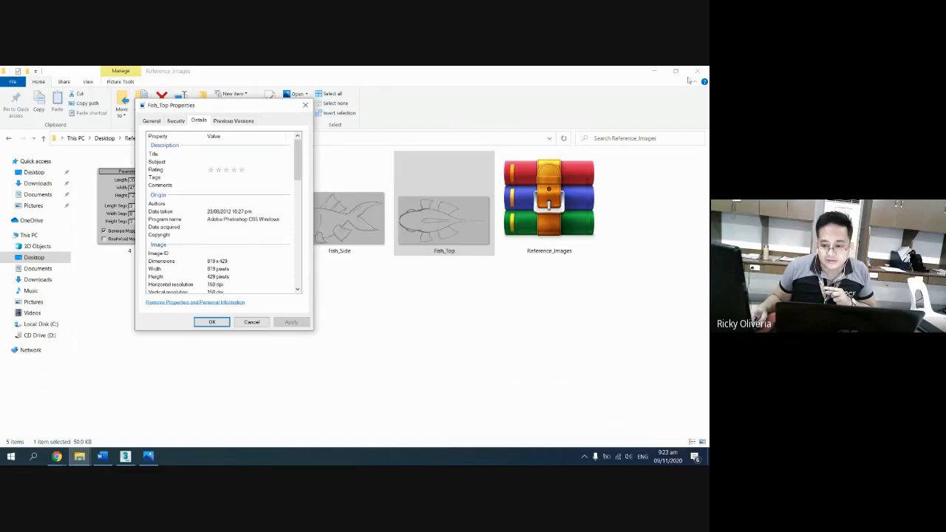
click(654, 71)
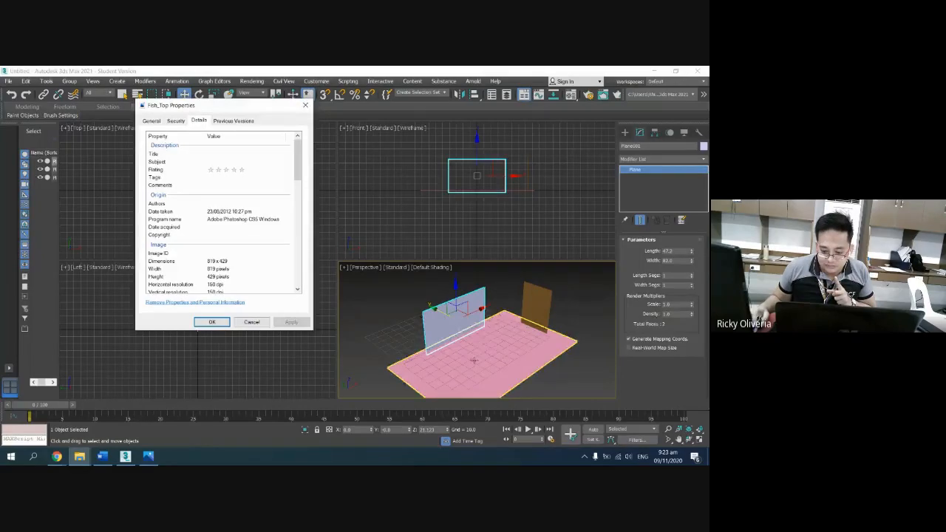
Step: Set the pink floor plane's width to 81.9, one tenth of the Fish_Top image's pixel width
click(684, 252)
key(Tab)
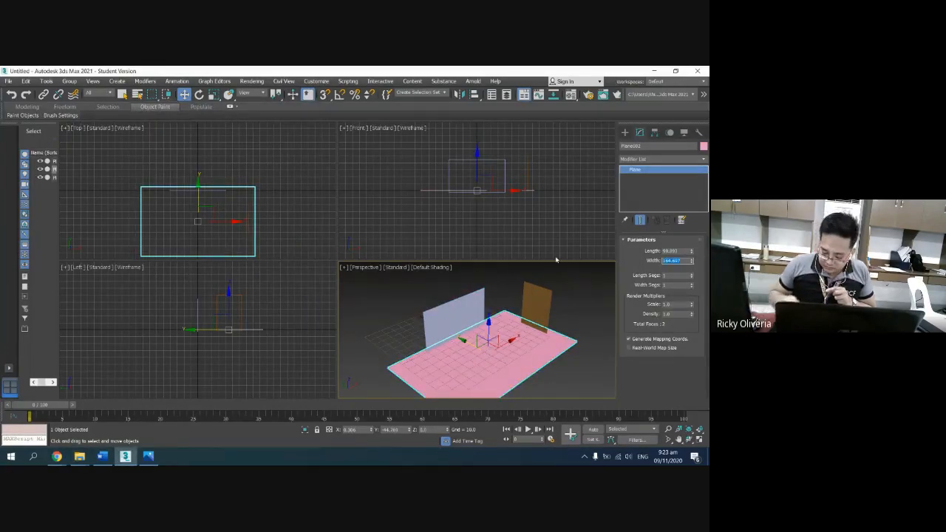
text(81)
key(Return)
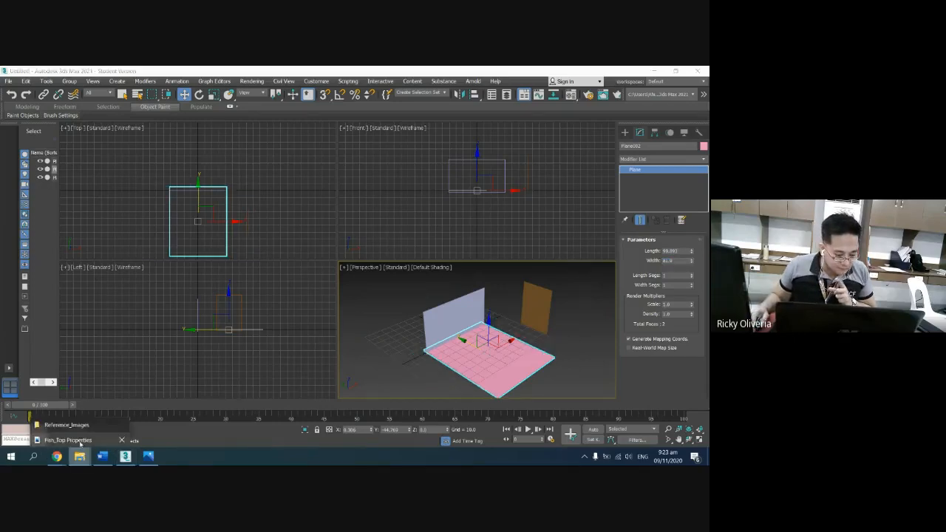
Step: Set the pink floor plane's length to 42.9, one tenth of the Fish_Top image's pixel height, and deselect the plane
click(80, 437)
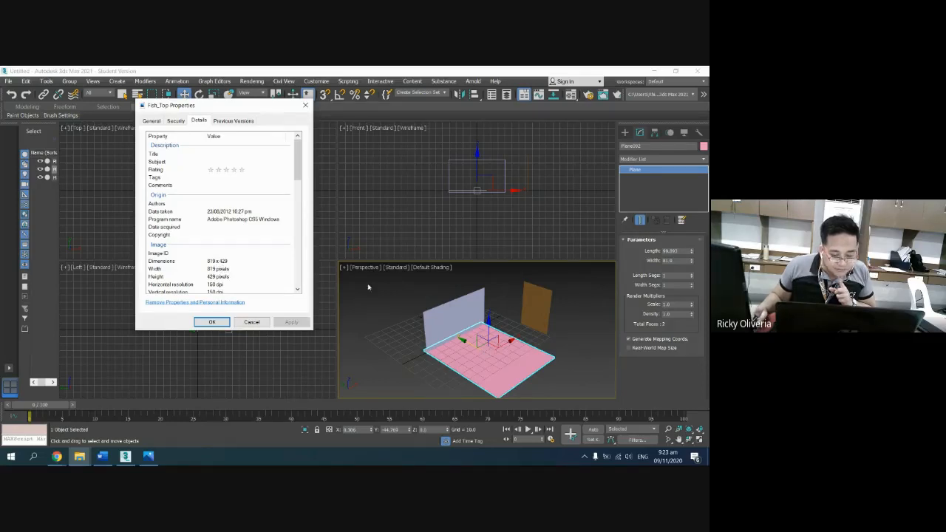
double_click(681, 251)
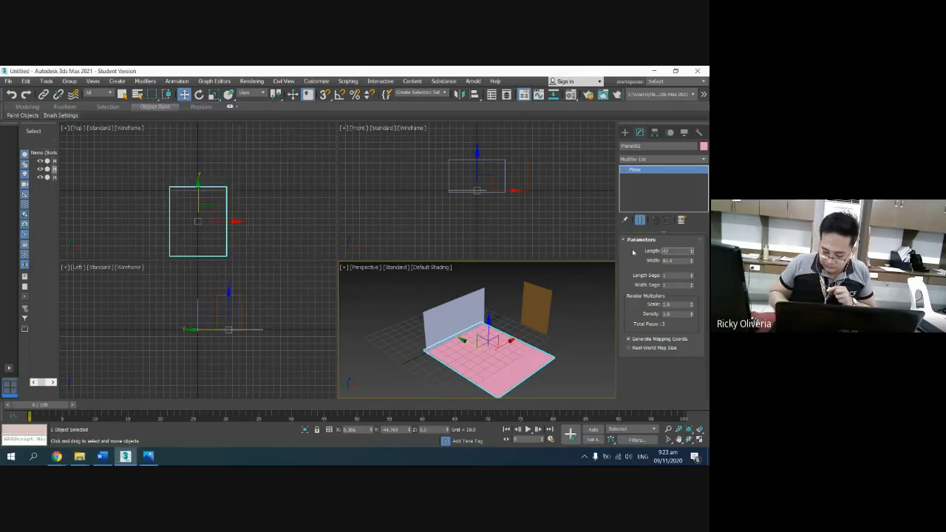
key(Return)
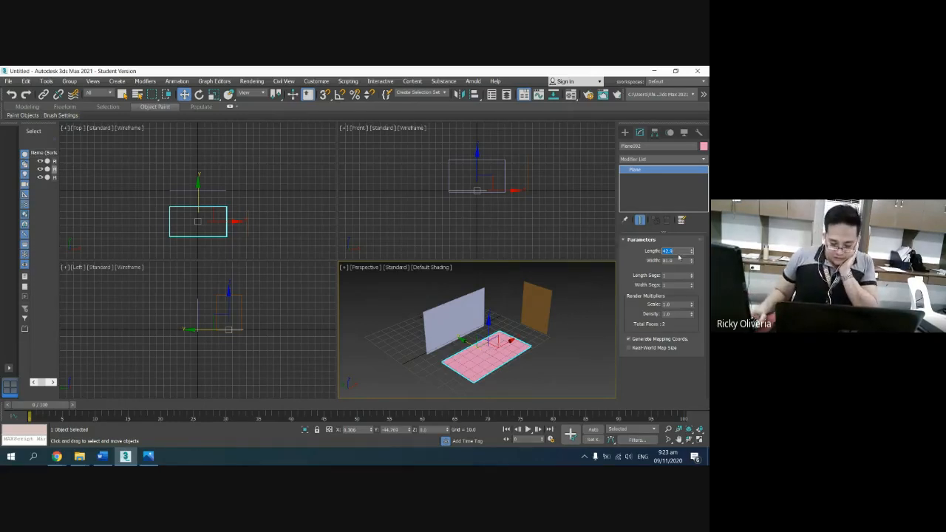
click(554, 361)
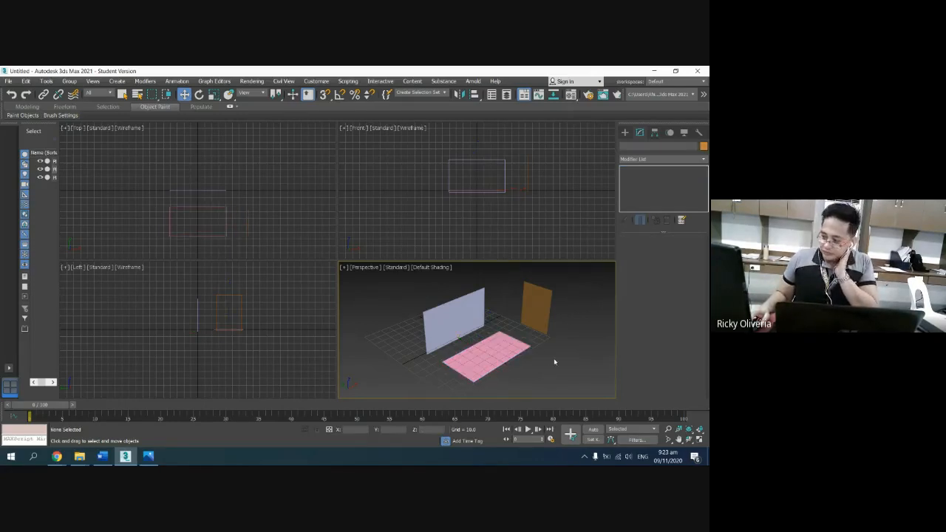
Step: Move the orange plane to the floor plane's short end and the light-blue plane to its long back edge
click(467, 310)
click(535, 312)
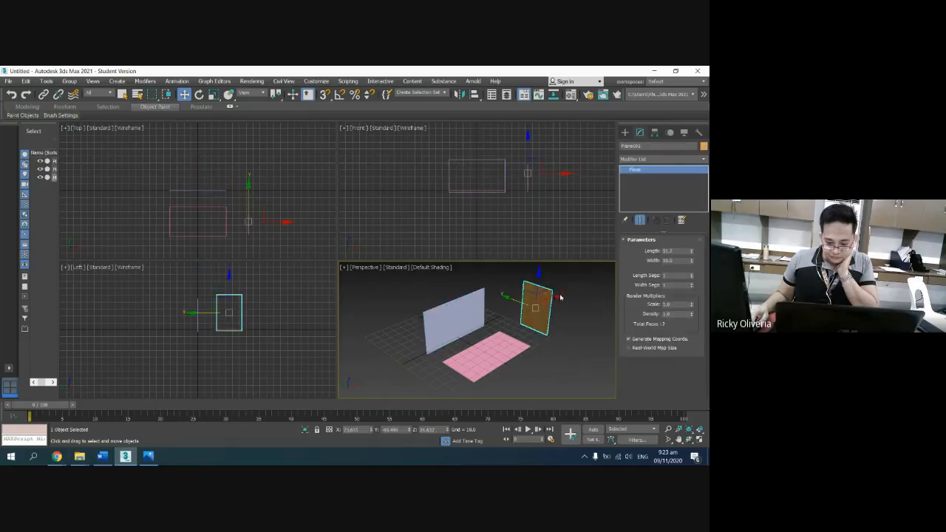
drag(560, 298, 541, 308)
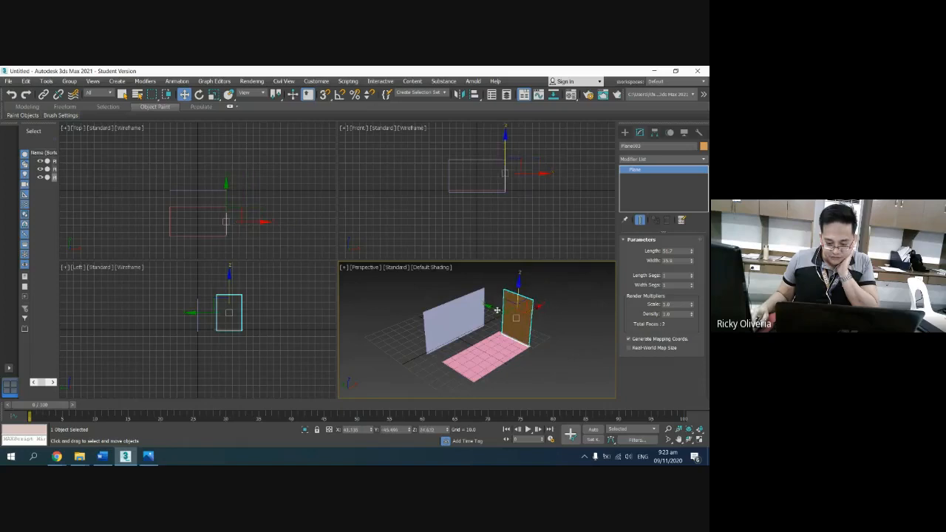
click(472, 310)
drag(437, 310, 455, 319)
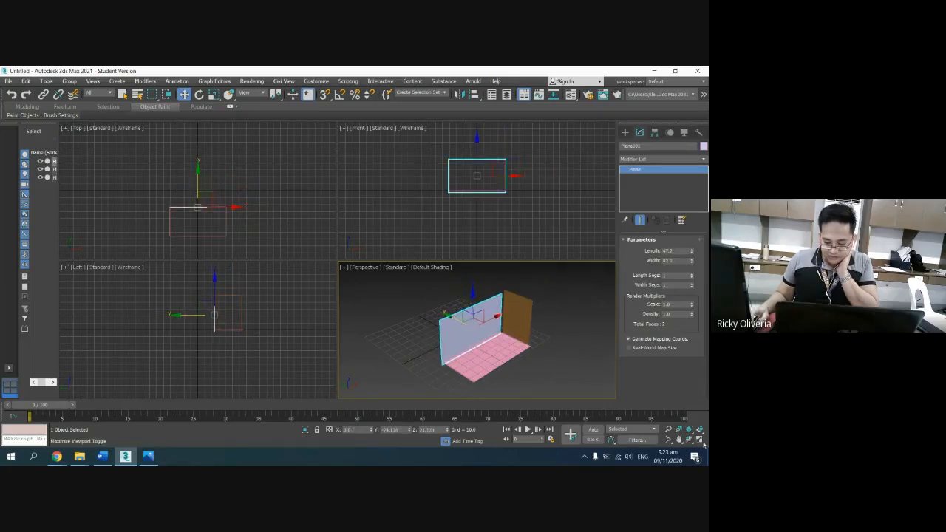
Step: Fine-tune the light-blue and orange planes' positions against the pink floor plane's edges in the enlarged Perspective view
click(700, 440)
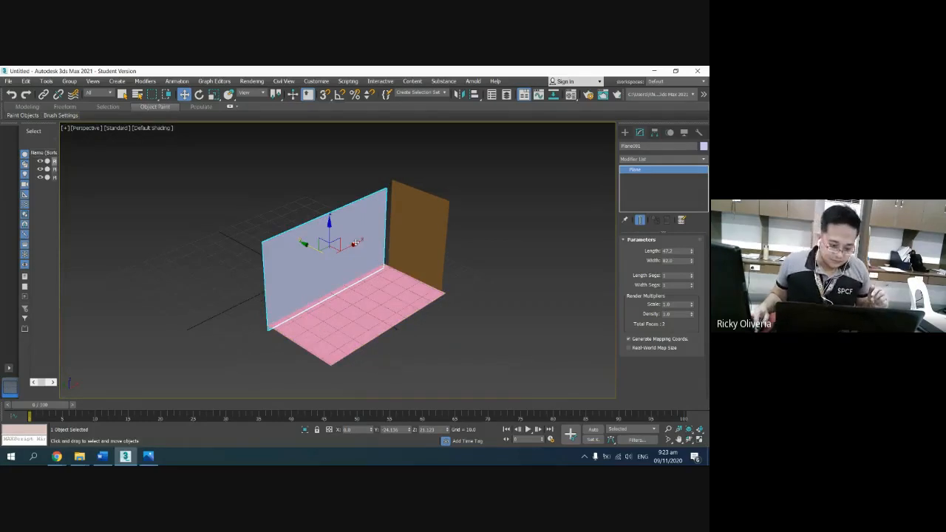
drag(304, 244, 356, 244)
click(417, 237)
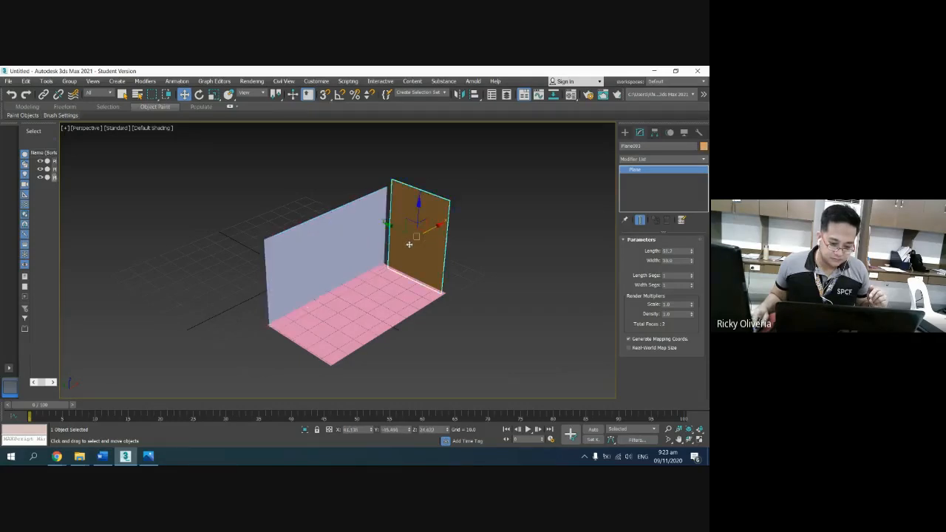
click(478, 341)
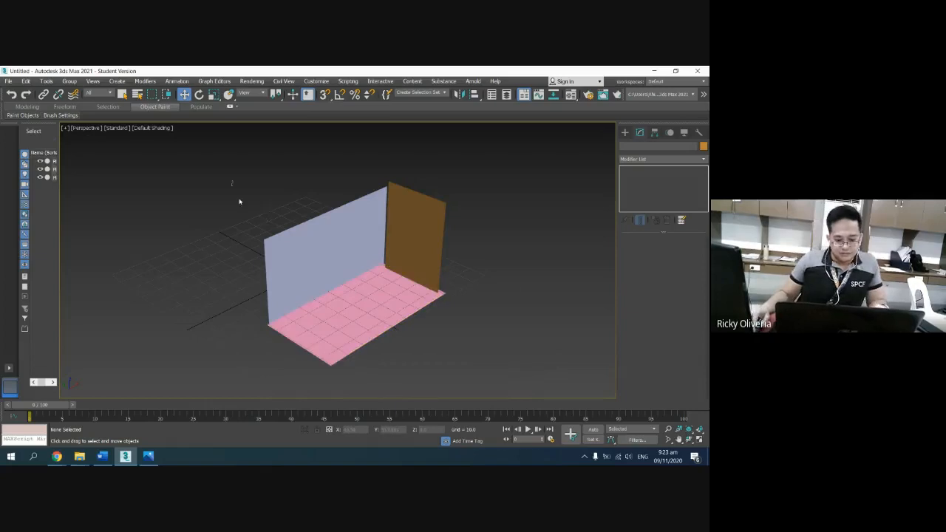
Step: Move all three planes together to the centre of the grid and fit them in all four viewports
drag(239, 201, 459, 355)
drag(367, 275, 310, 208)
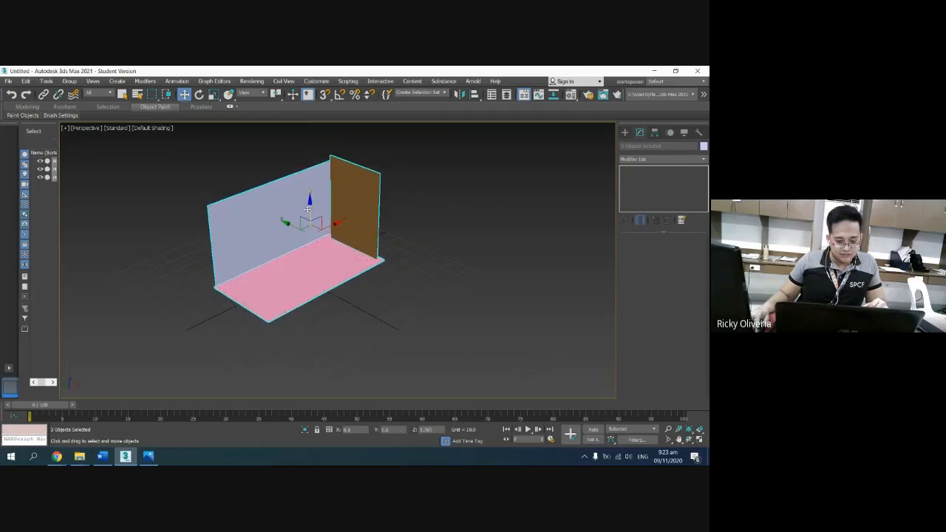
click(423, 249)
click(668, 430)
mouse_move(306, 244)
mouse_down()
mouse_move(307, 208)
mouse_move(322, 250)
mouse_up()
right_click(426, 278)
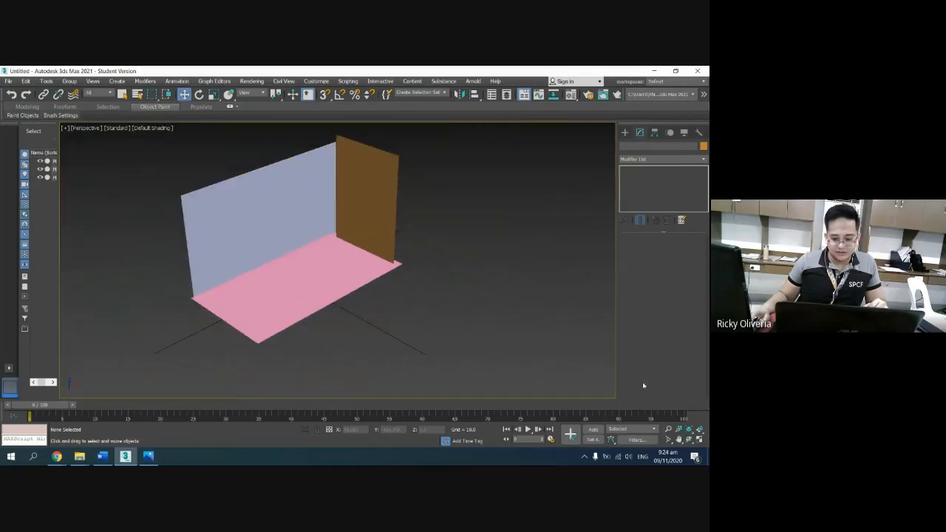
click(700, 439)
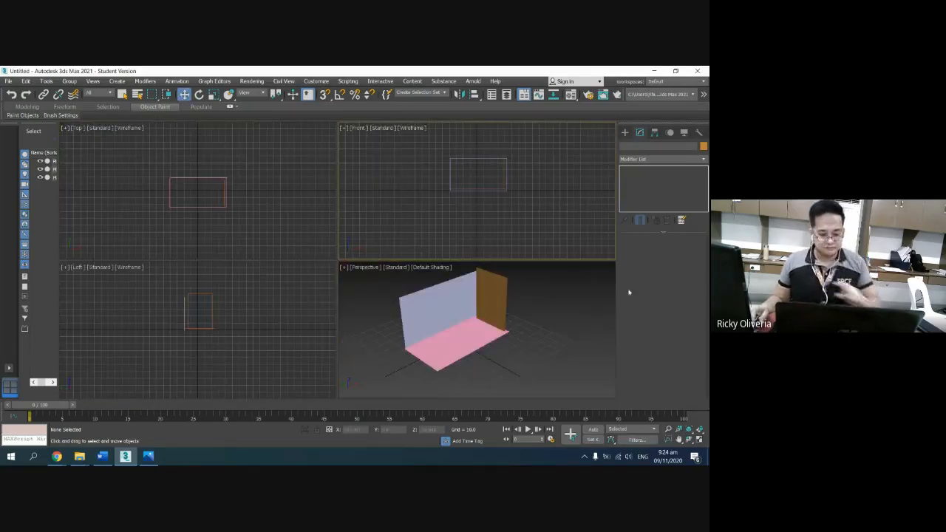
click(699, 429)
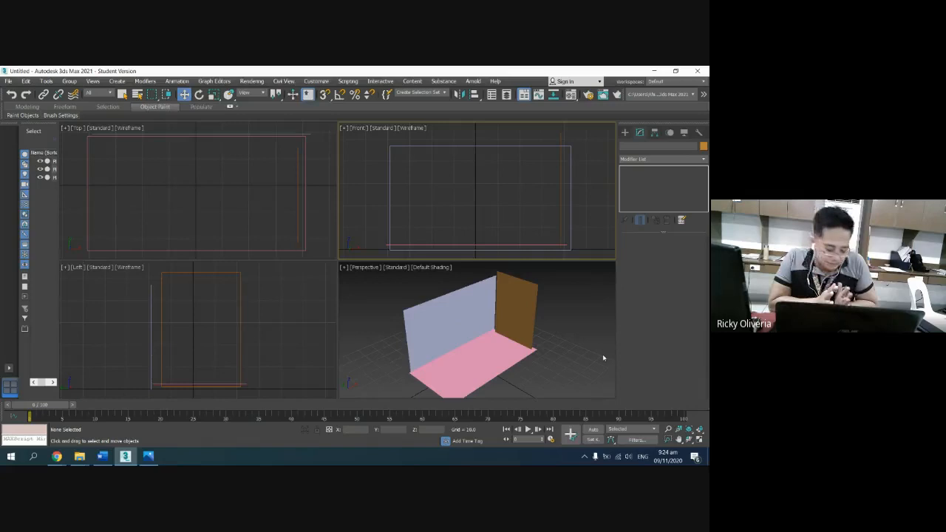
Step: Make the first Material Editor slot a new Physical Material and assign a Bitmap map to its base colour
key(m)
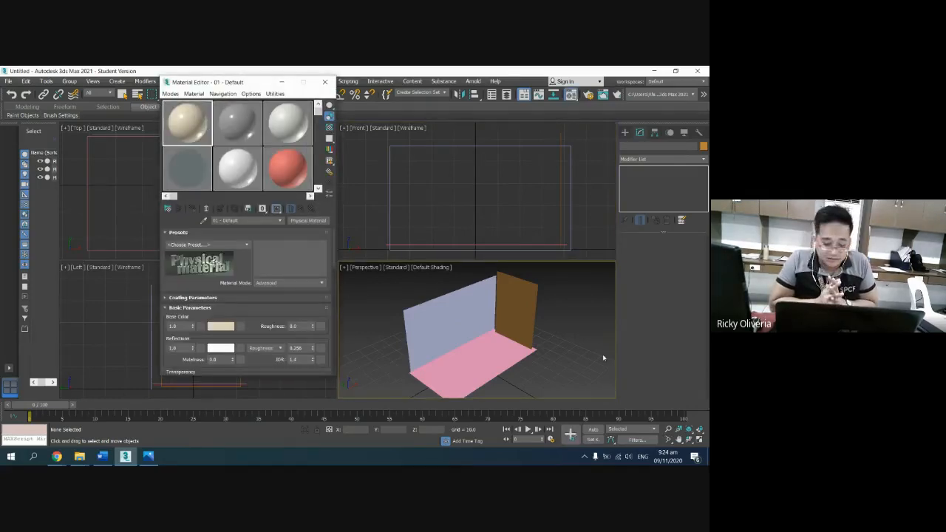
click(320, 221)
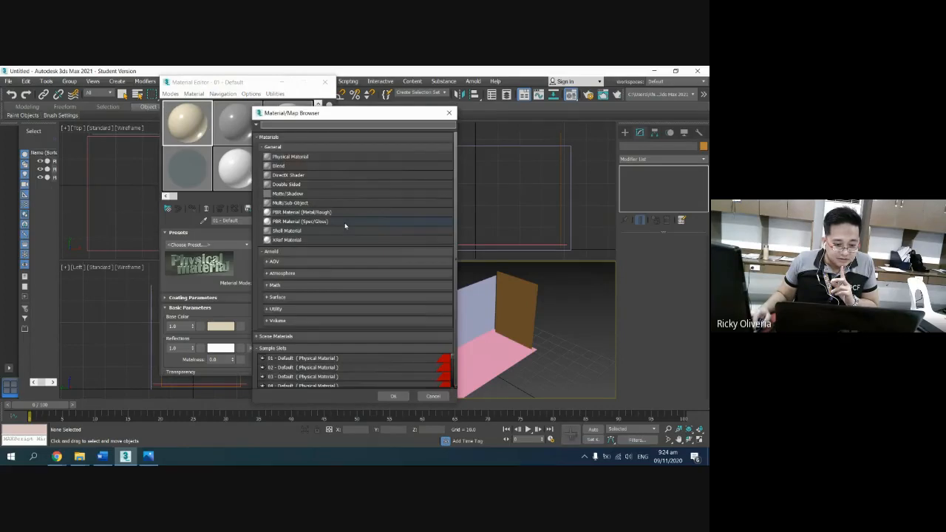
double_click(297, 156)
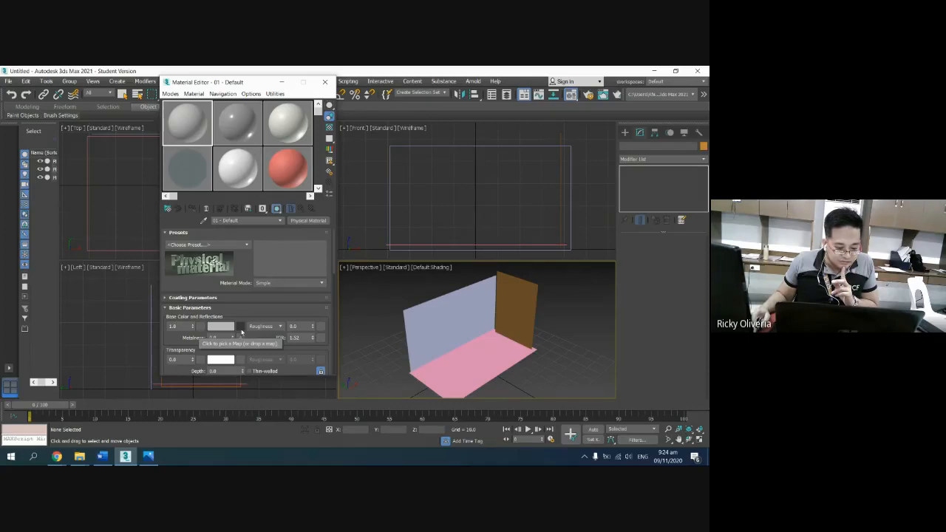
click(240, 326)
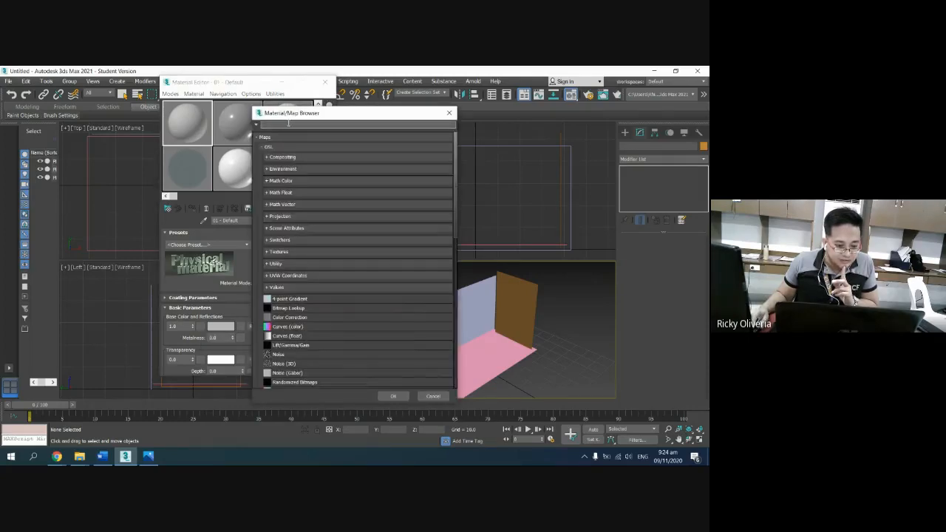
text(bit)
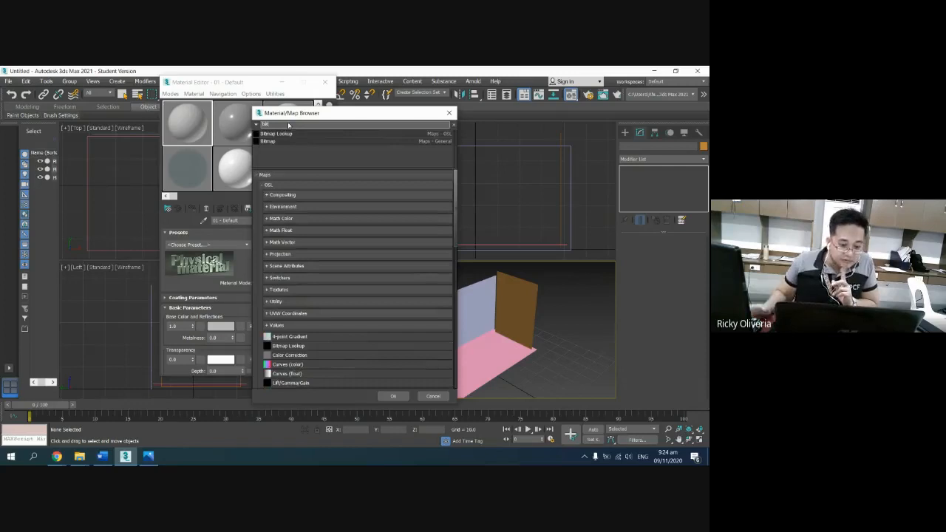
click(264, 141)
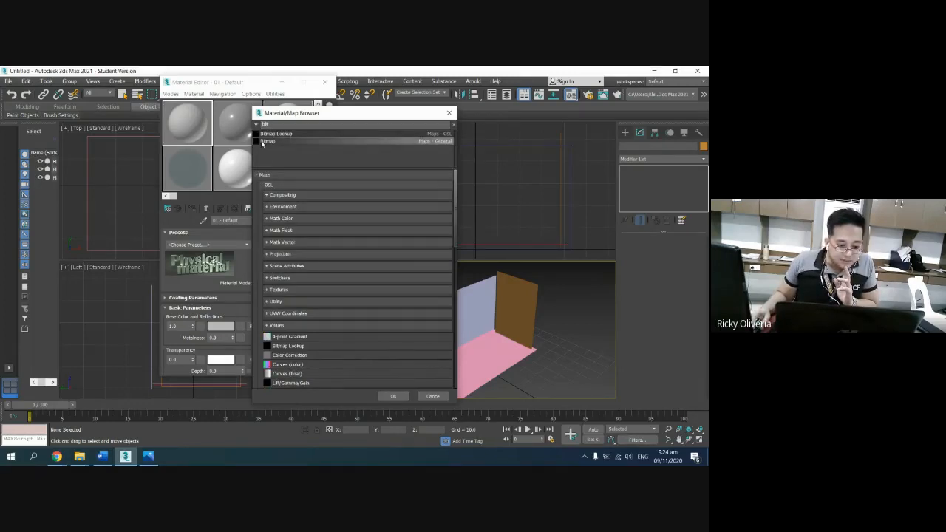
double_click(267, 142)
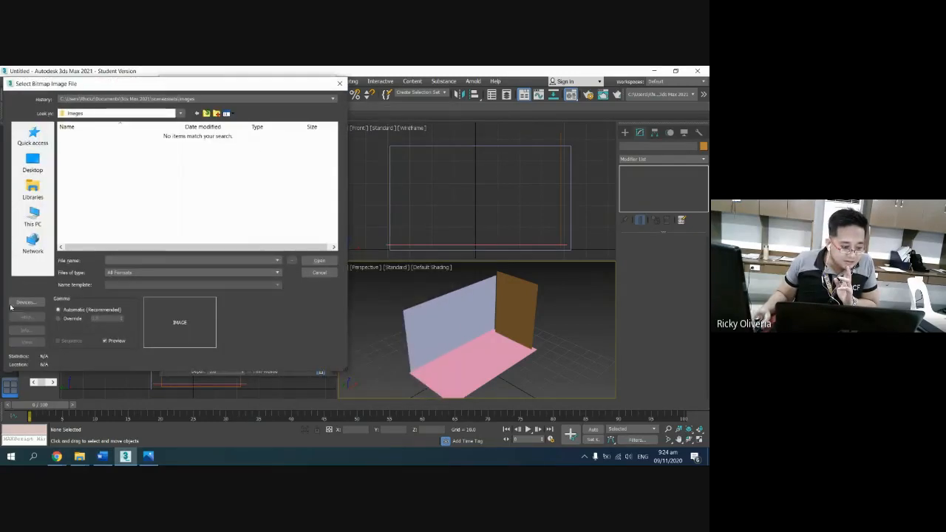
Step: Load Fish_Front.jpg from the Desktop's Reference_Images folder as the bitmap and apply the material to the orange plane
click(20, 159)
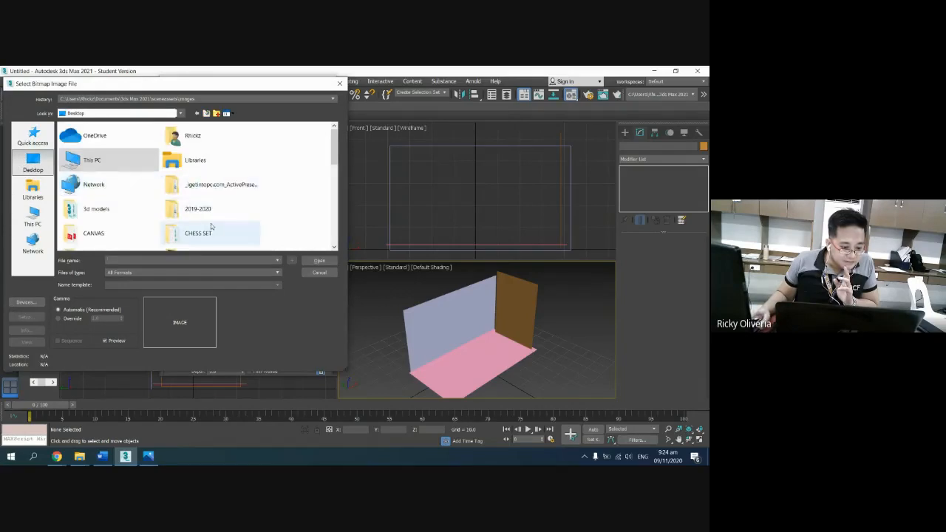
scroll(197, 231, down, 2)
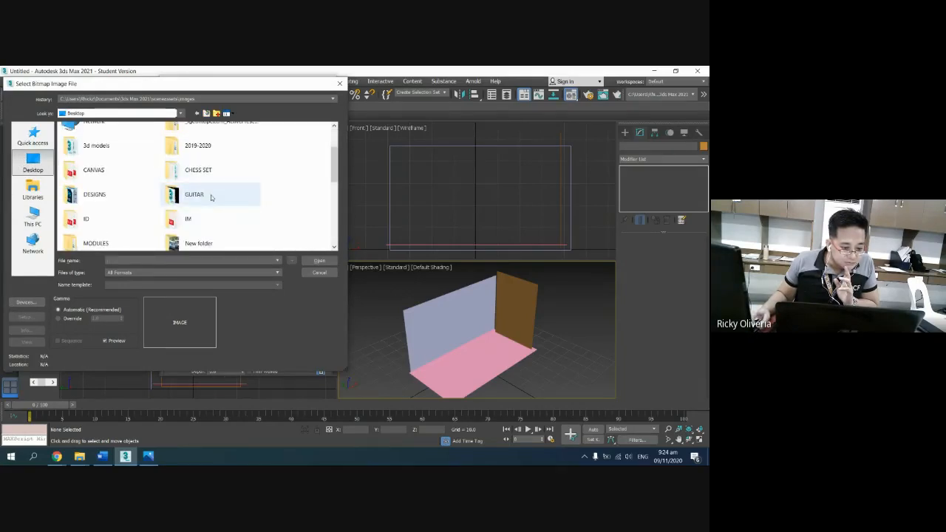
click(203, 214)
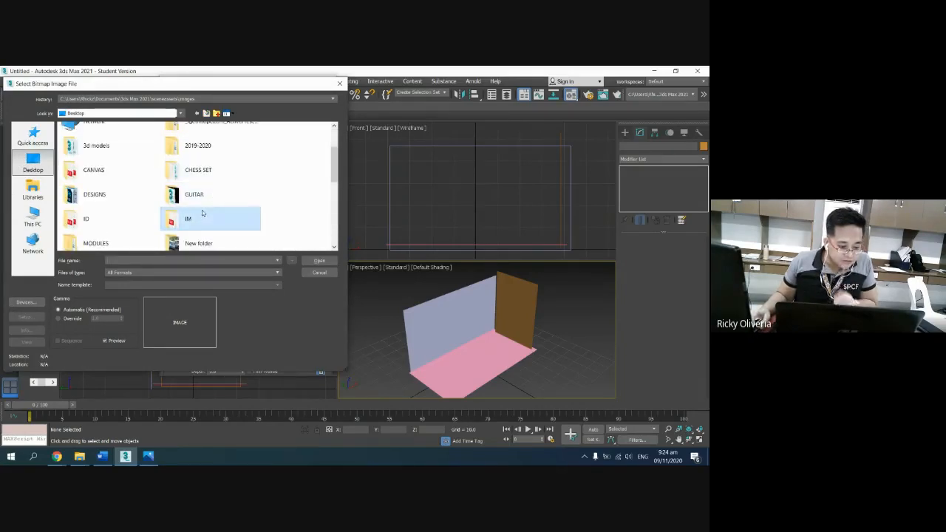
double_click(203, 214)
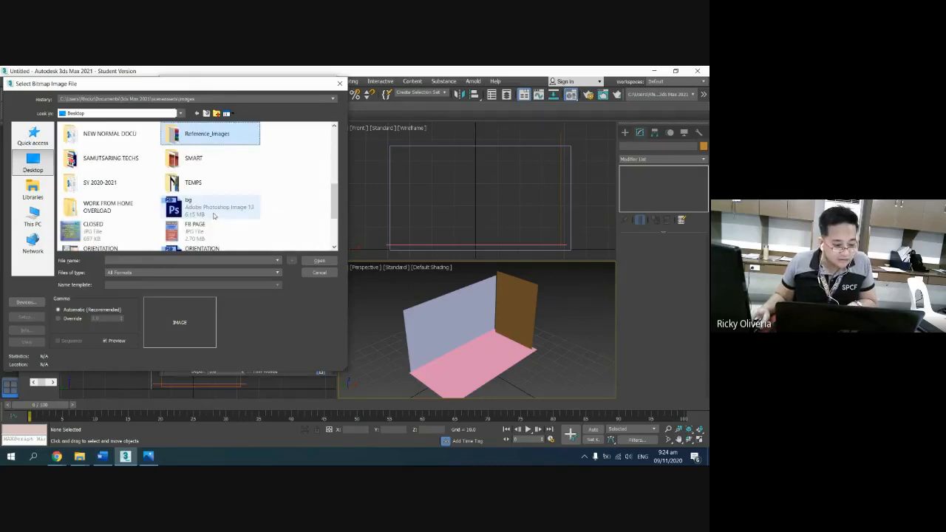
double_click(193, 134)
double_click(149, 148)
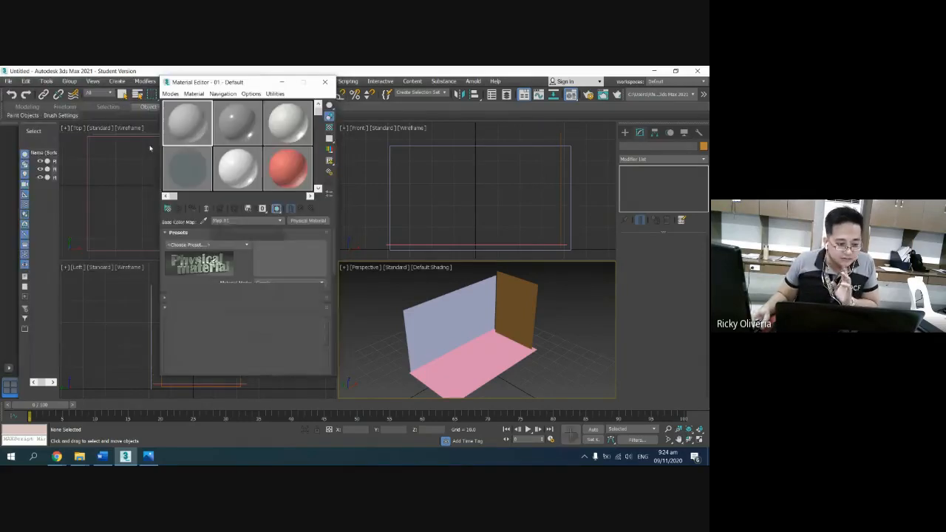
drag(198, 120, 525, 313)
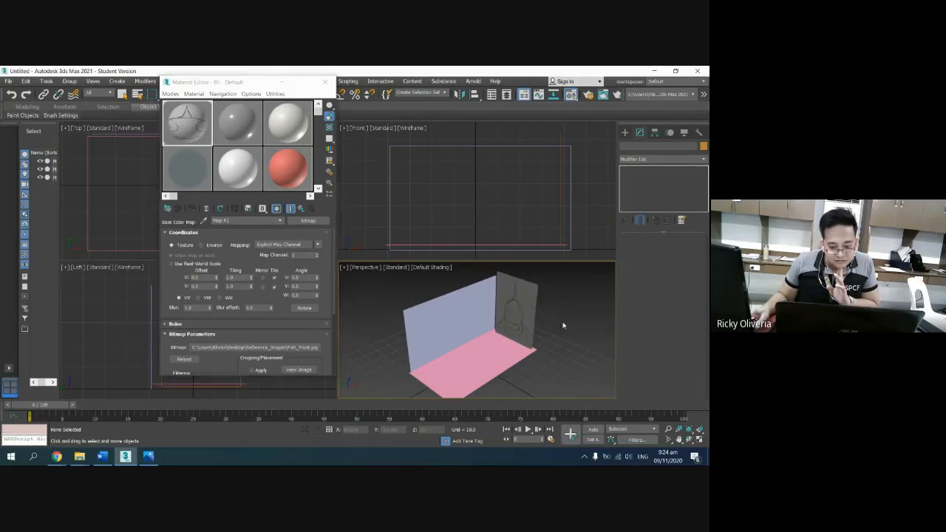
click(700, 440)
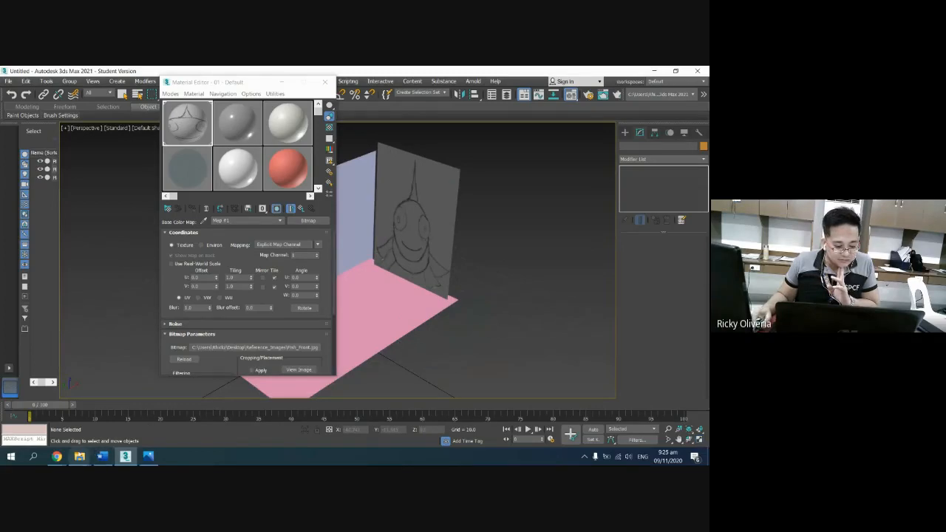
Step: Close the Fish_Top properties, view the Reference_Images folder in a smaller window over the scene, then close it
mouse_move(79, 454)
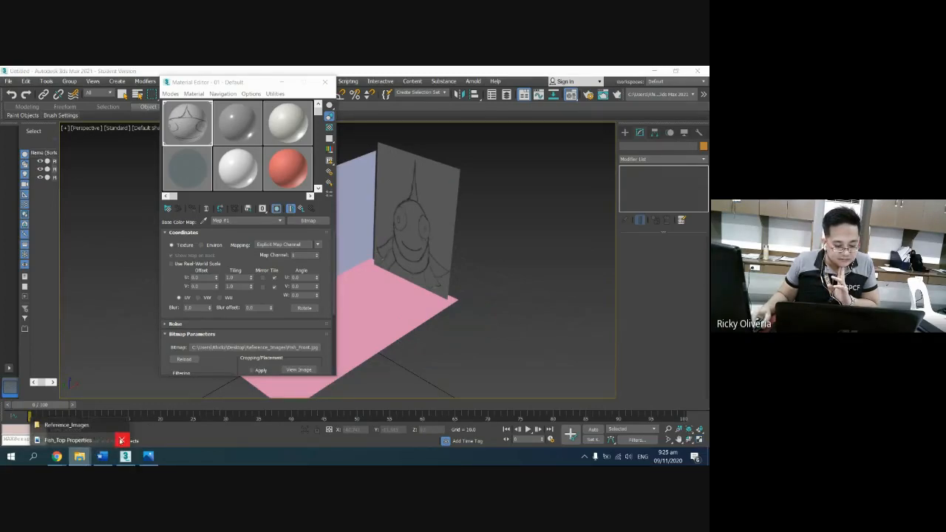
click(120, 441)
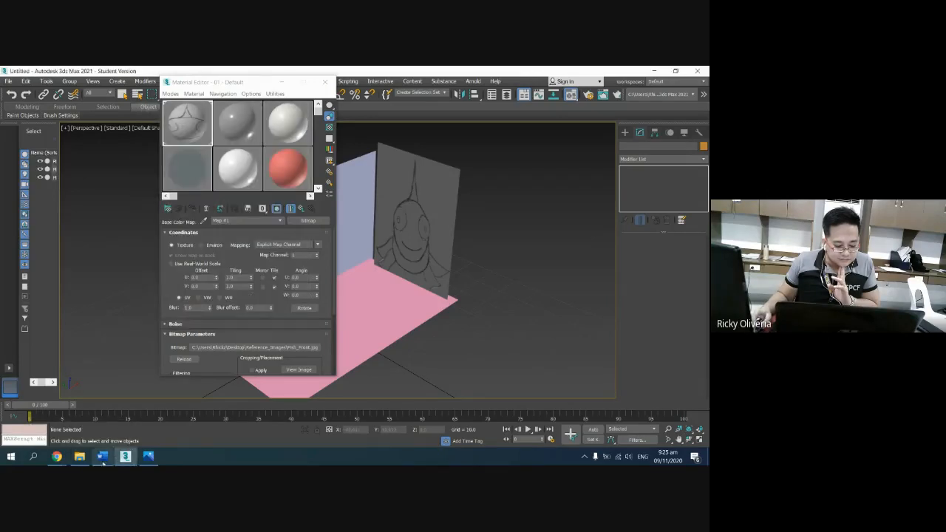
click(79, 456)
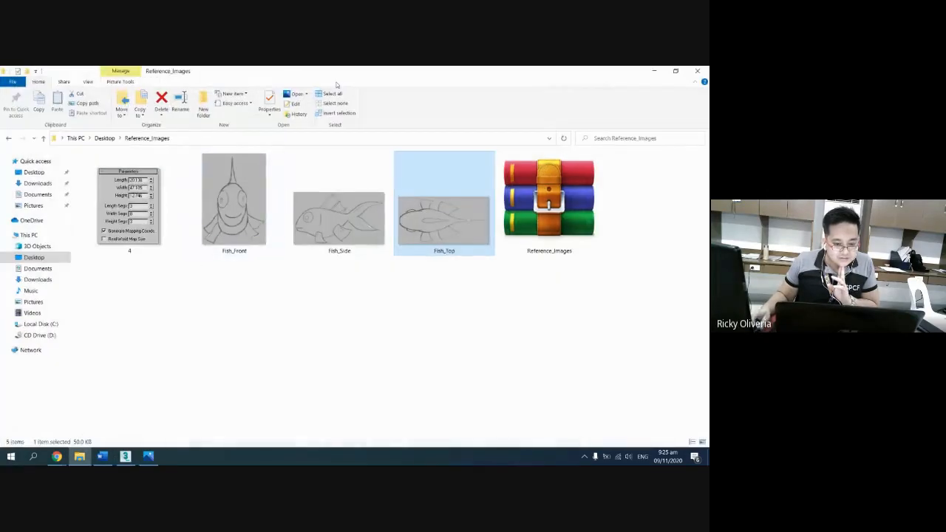
drag(339, 72, 197, 123)
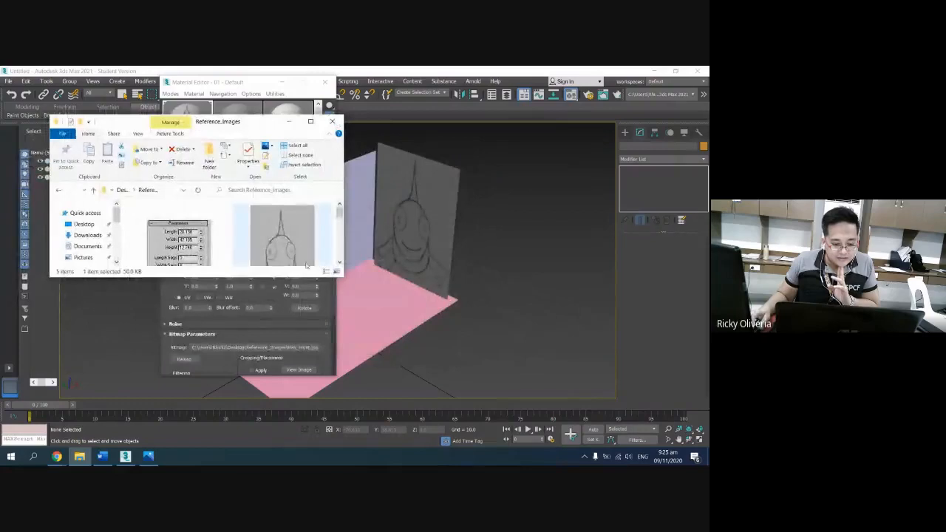
drag(342, 276, 355, 358)
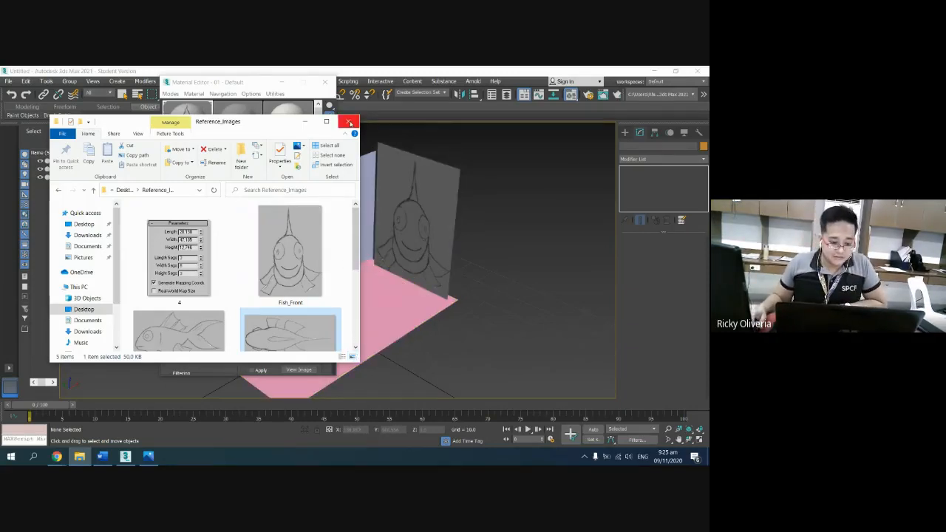
click(350, 122)
Step: Make the second Material Editor slot a new Physical Material
click(241, 118)
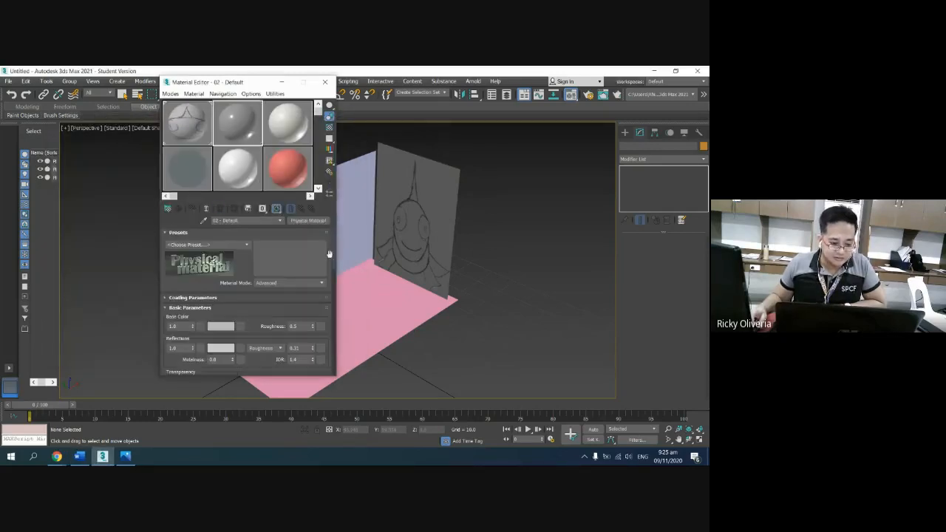
click(308, 220)
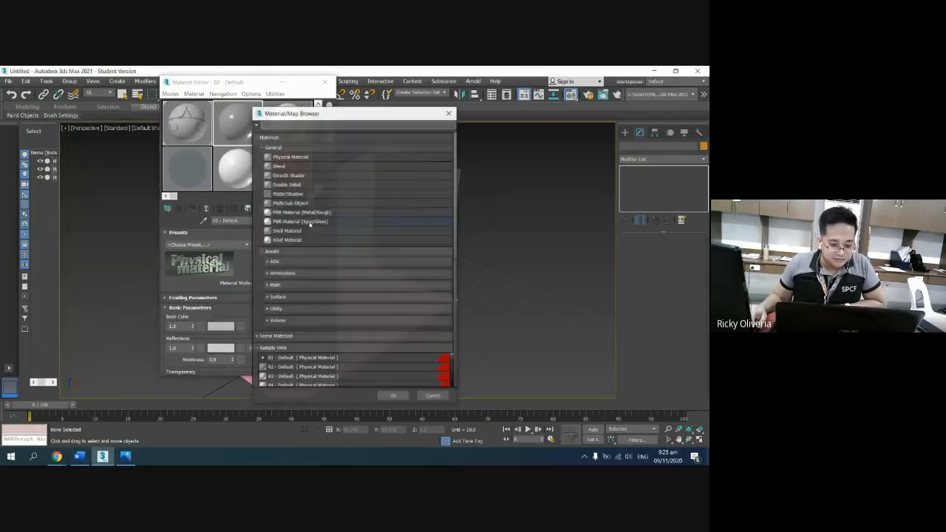
double_click(291, 157)
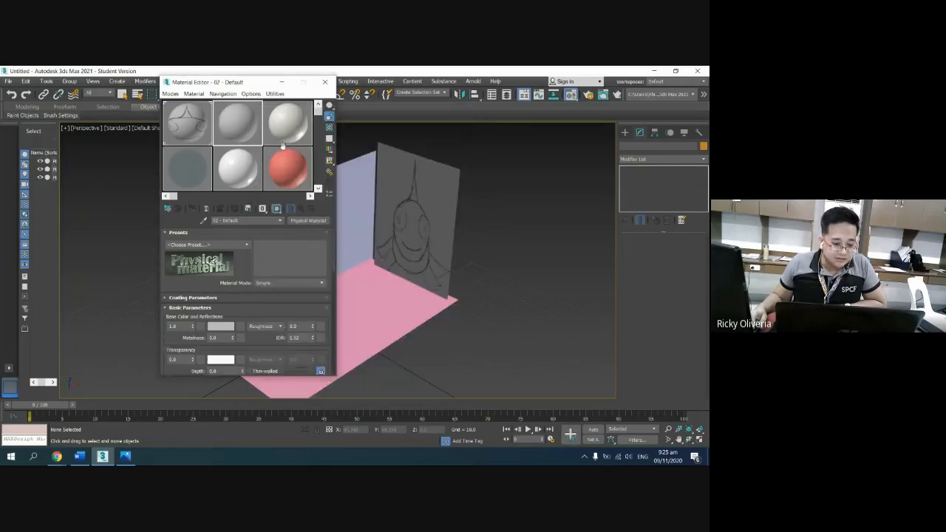
Step: Assign a Bitmap map with Fish_Side.jpg to the second material's base colour and apply the material to the blue plane
click(240, 327)
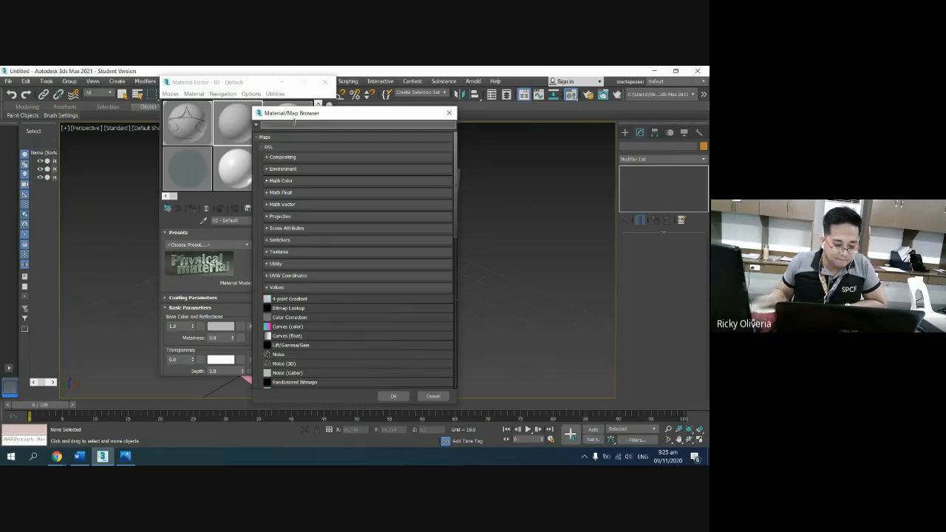
click(294, 125)
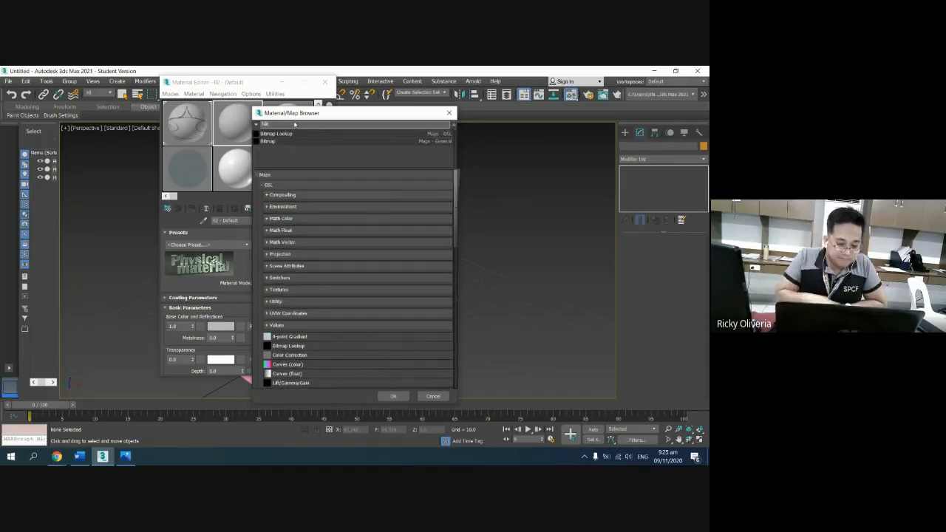
text(bit)
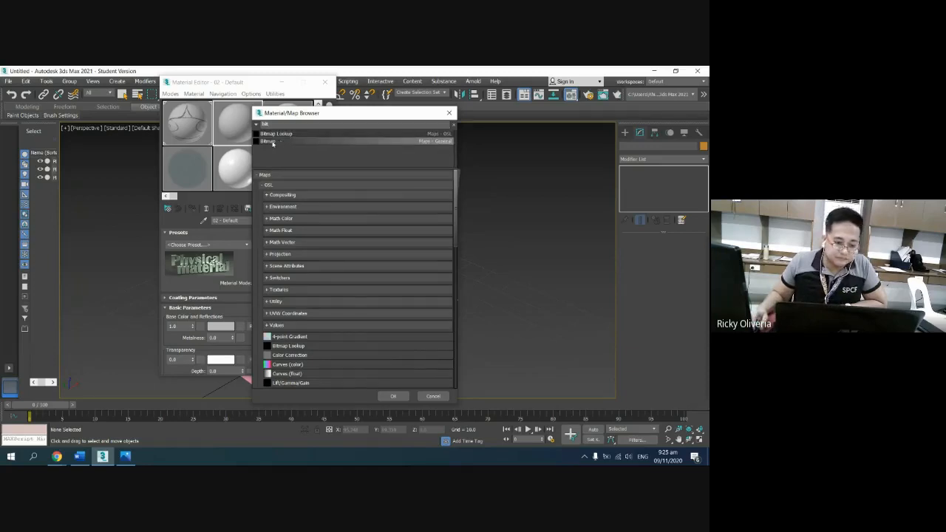
double_click(272, 143)
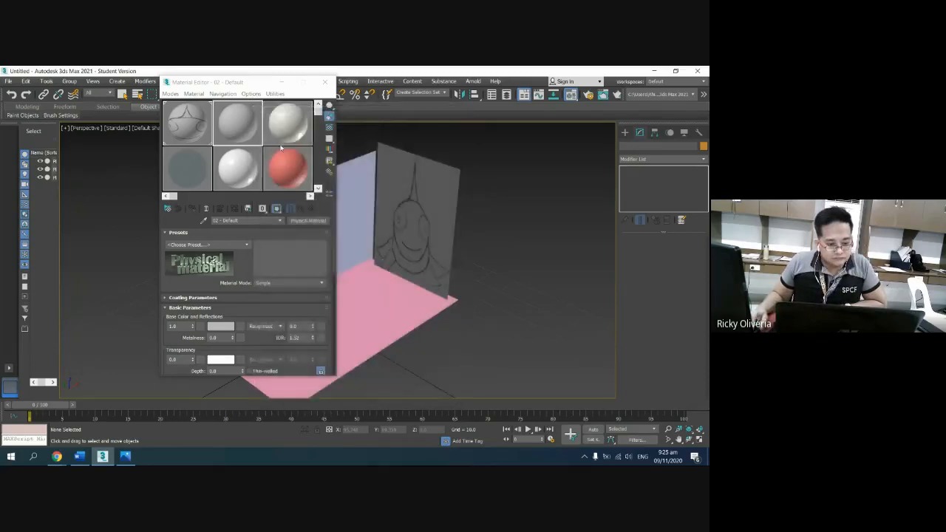
double_click(199, 148)
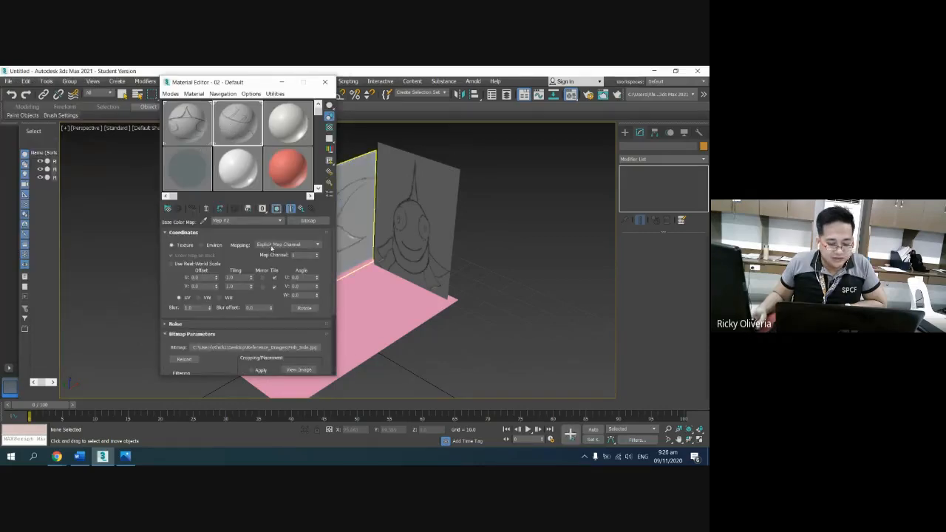
Step: Make the third Material Editor slot a new Physical Material
click(288, 133)
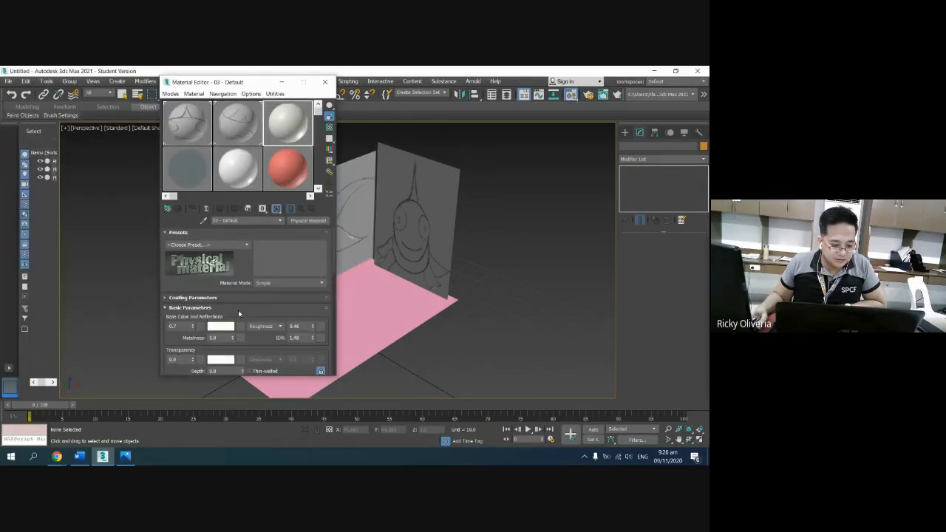
click(308, 220)
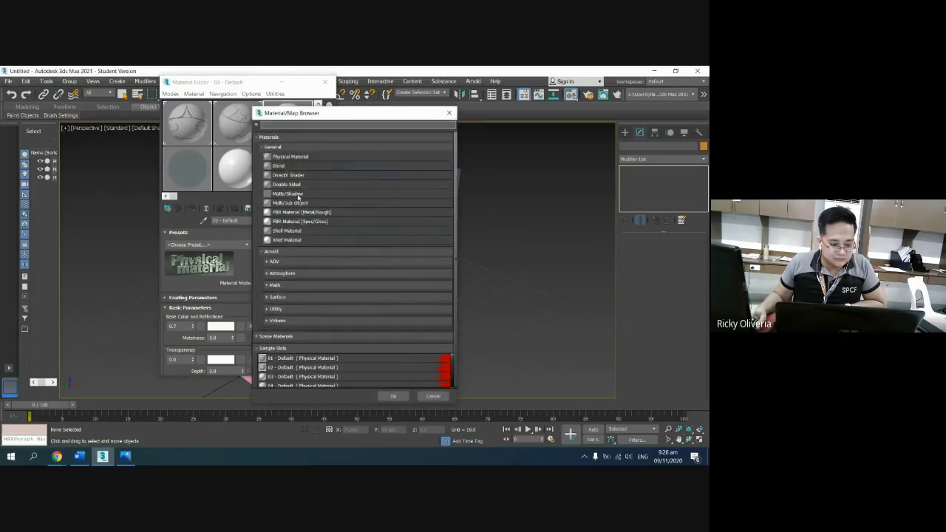
double_click(293, 159)
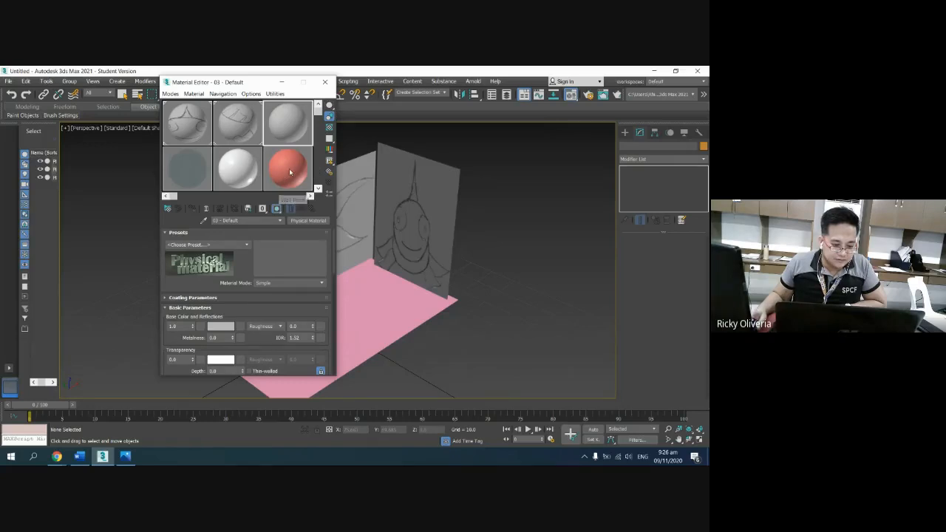
Step: Assign a Bitmap map with Fish_Top.jpg to the third material's base colour, apply it to the pink plane and close the Material Editor
click(241, 327)
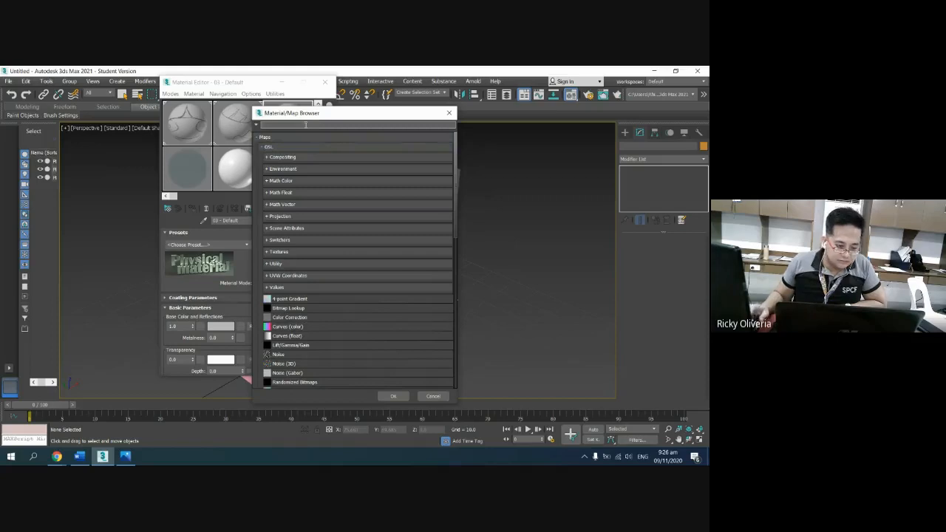
text(bit)
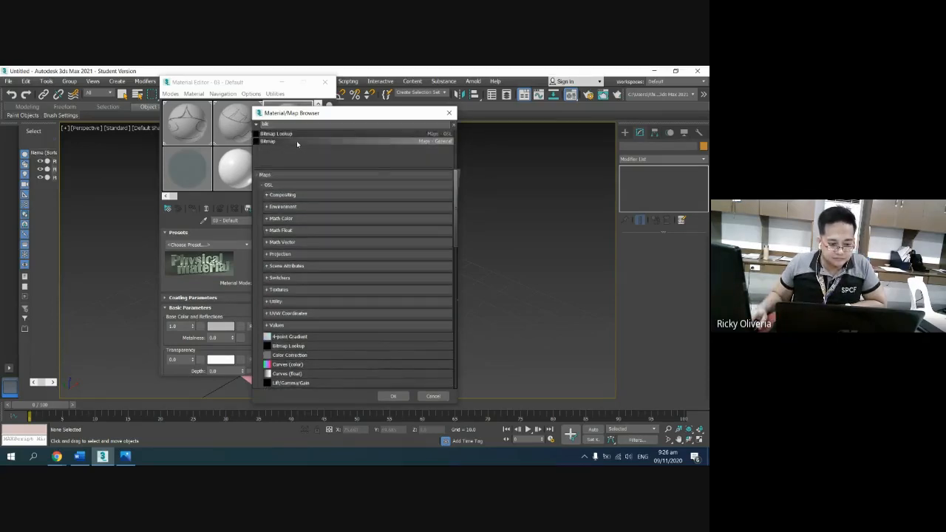
double_click(297, 140)
double_click(260, 162)
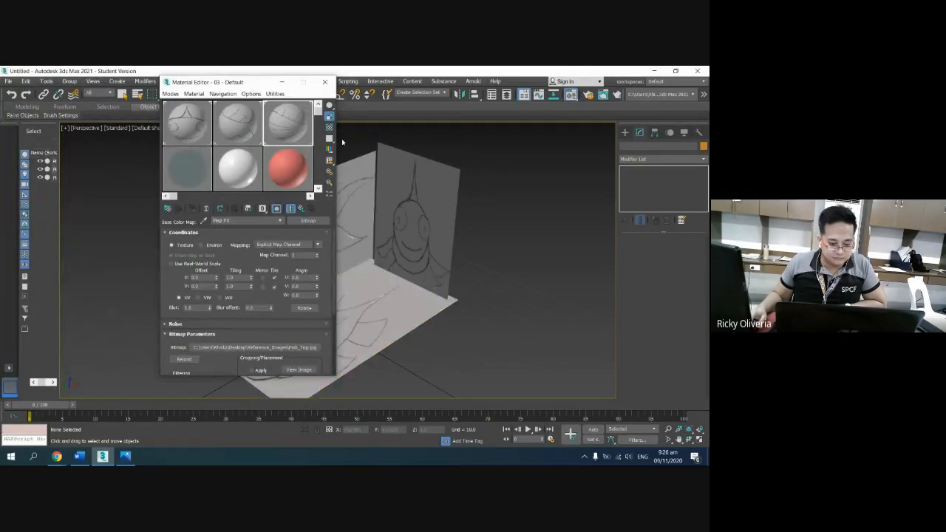
click(324, 82)
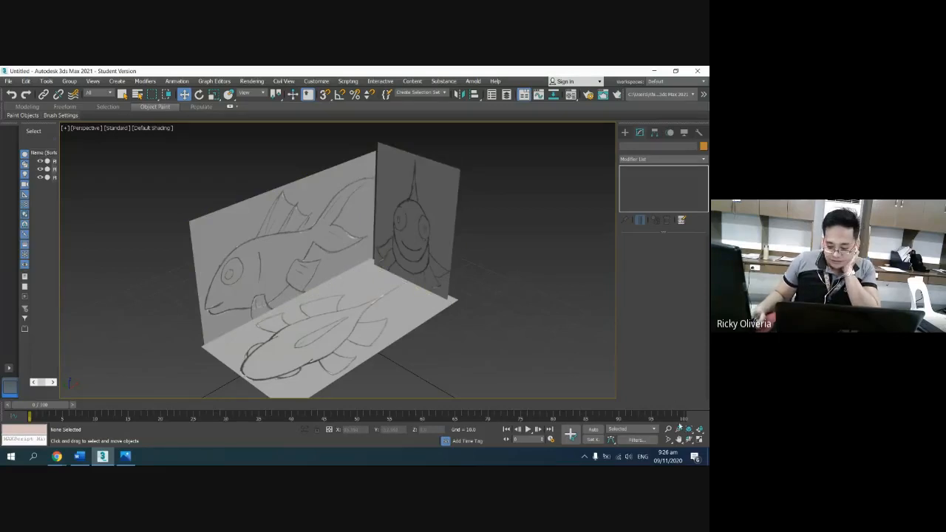
Step: Create a standard primitive Box over the fish body on the floor plane, leaving margins to the plane's edges
click(679, 439)
drag(446, 276, 441, 264)
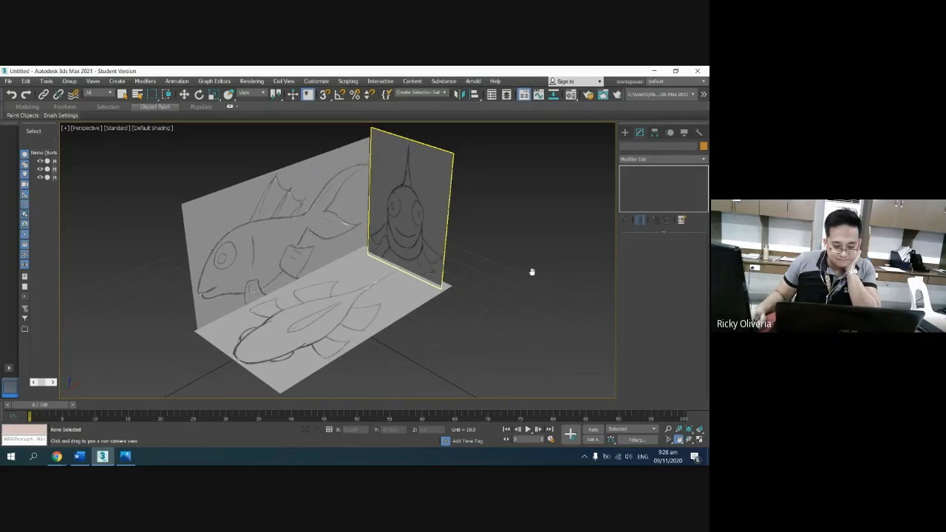
key(Escape)
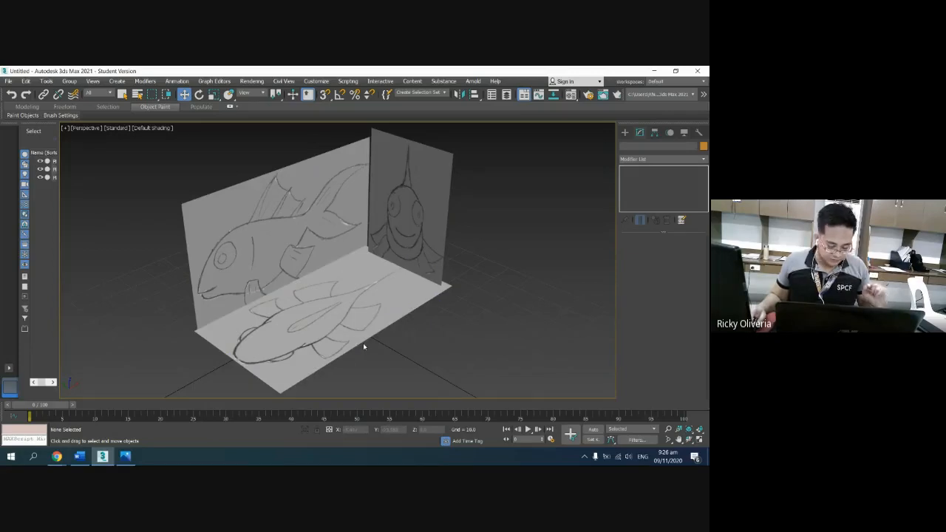
click(627, 134)
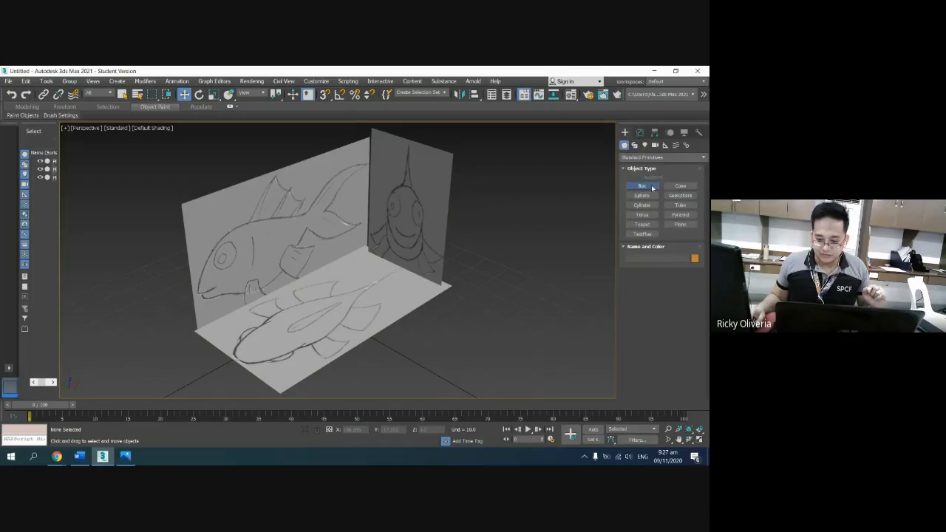
click(643, 186)
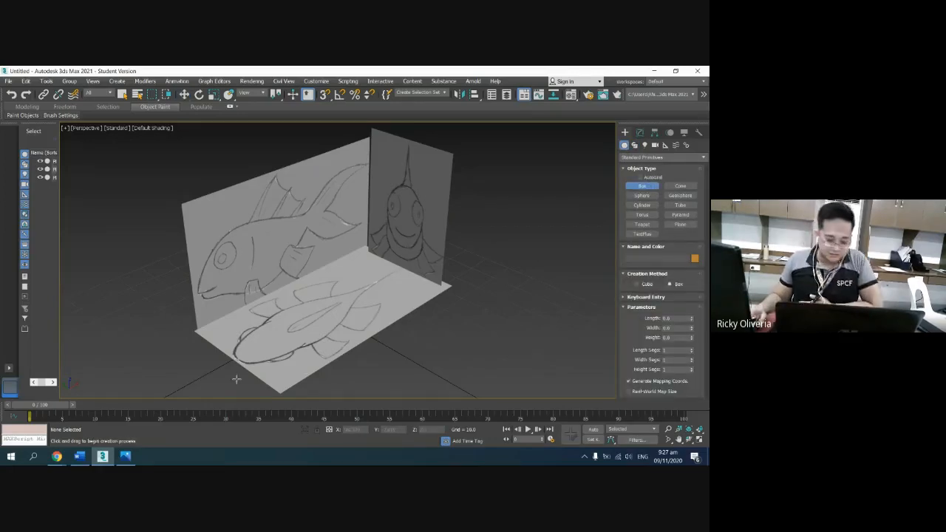
drag(231, 336, 426, 283)
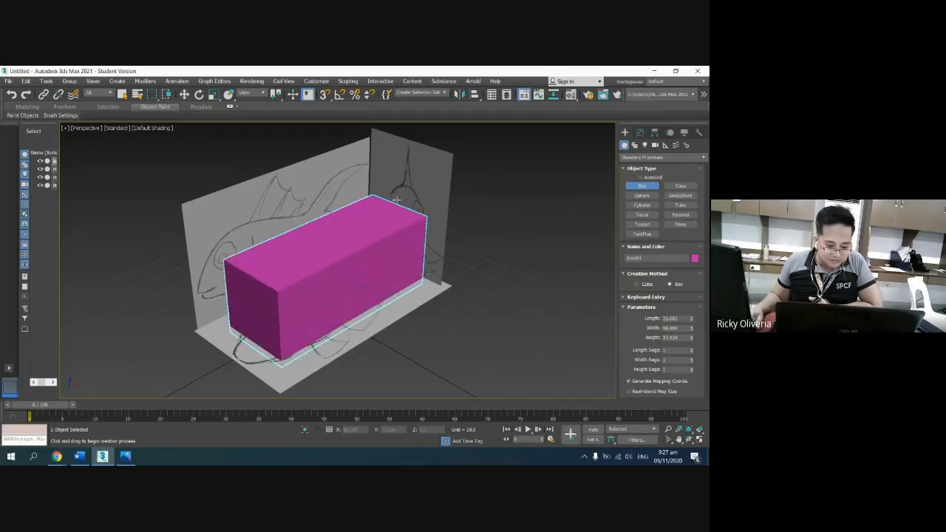
Step: Raise the box slightly above the floor plane and set its object colour to orange
key(w)
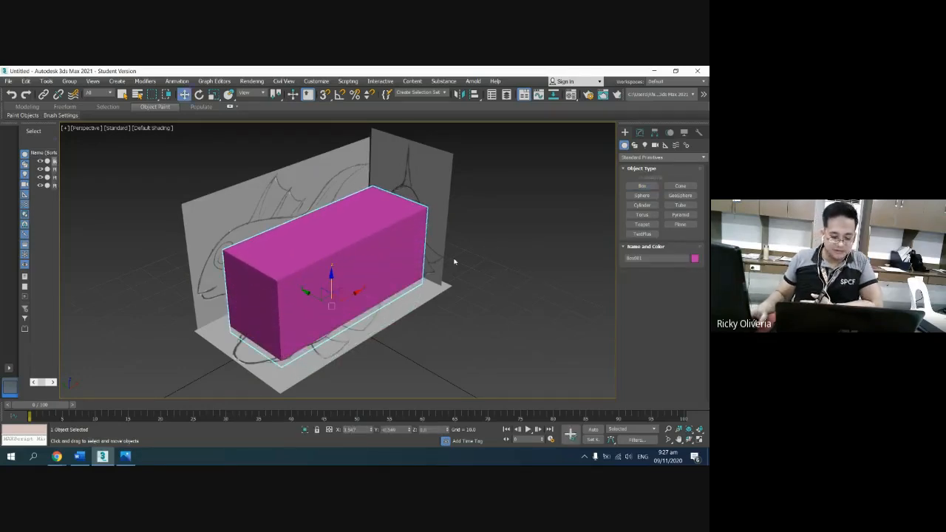
drag(330, 275, 328, 263)
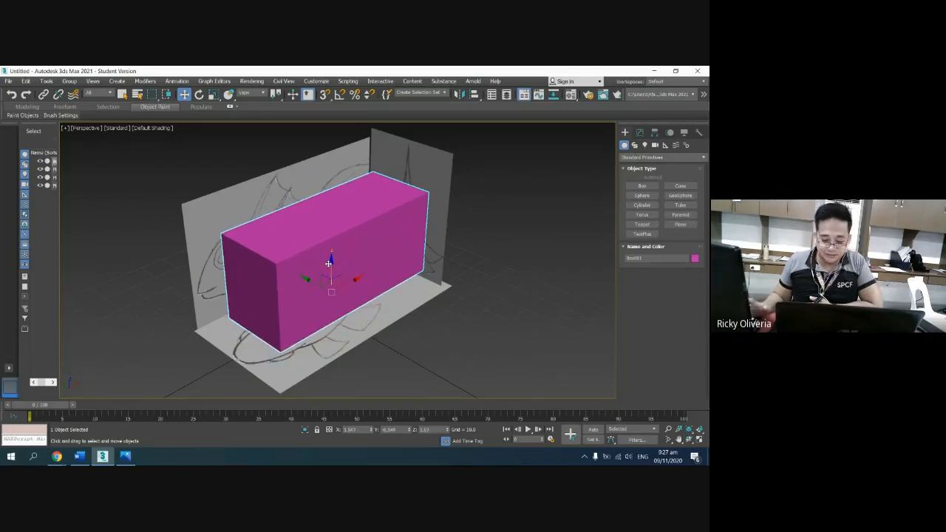
click(695, 258)
click(289, 257)
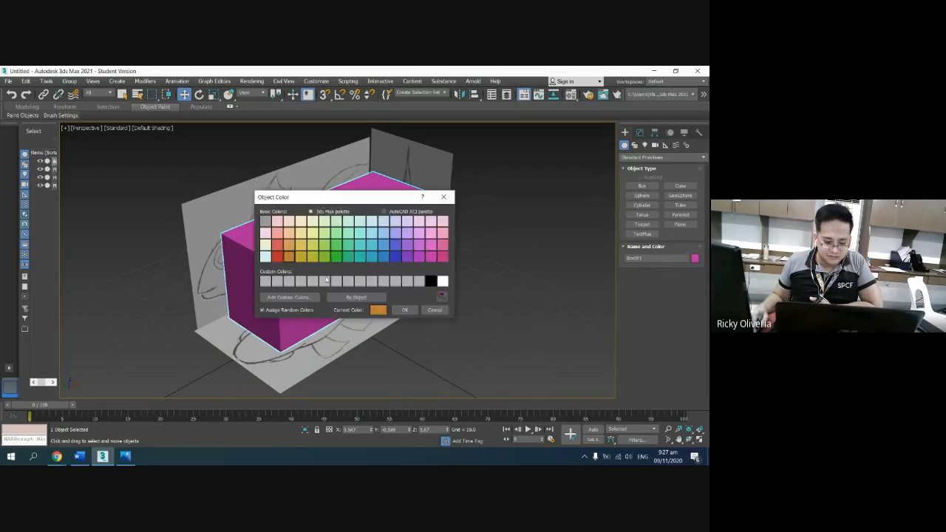
click(405, 310)
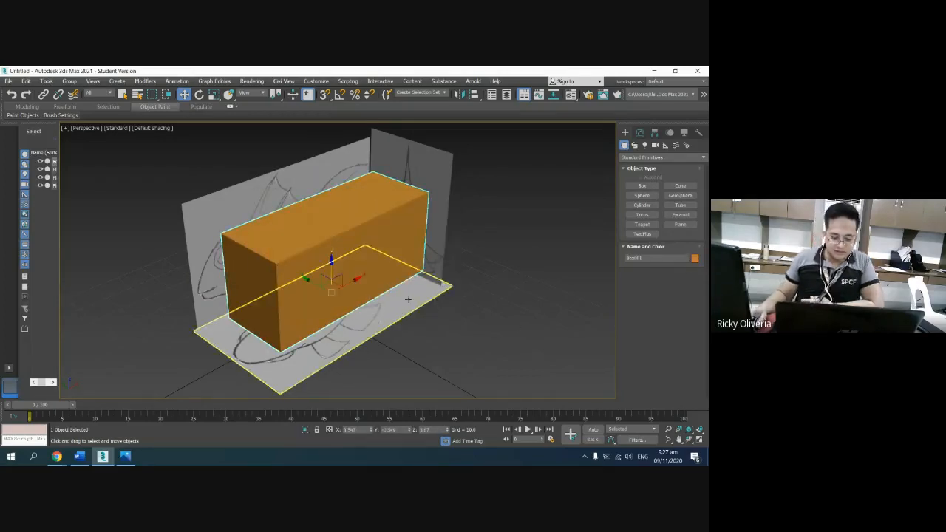
Step: Check the box against the planes in all four viewports, return to the maximized Perspective view and clear the selection
click(701, 440)
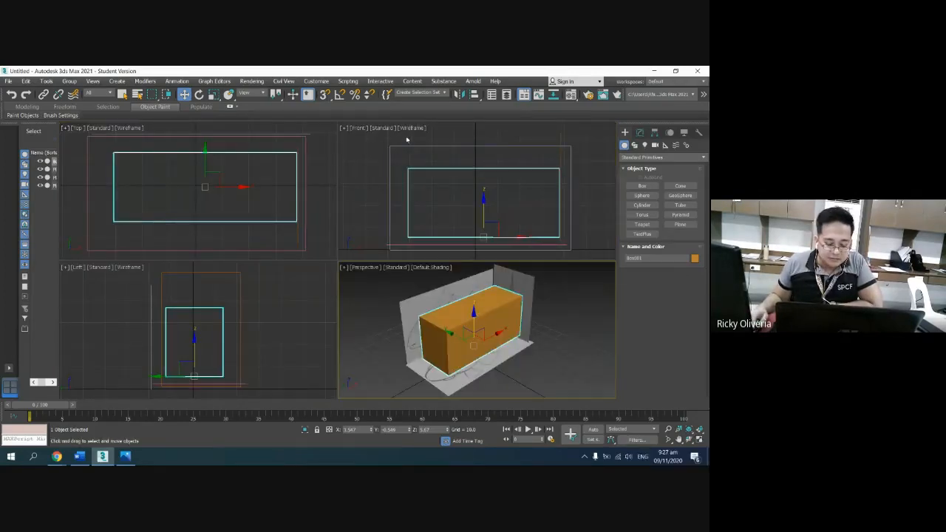
click(545, 141)
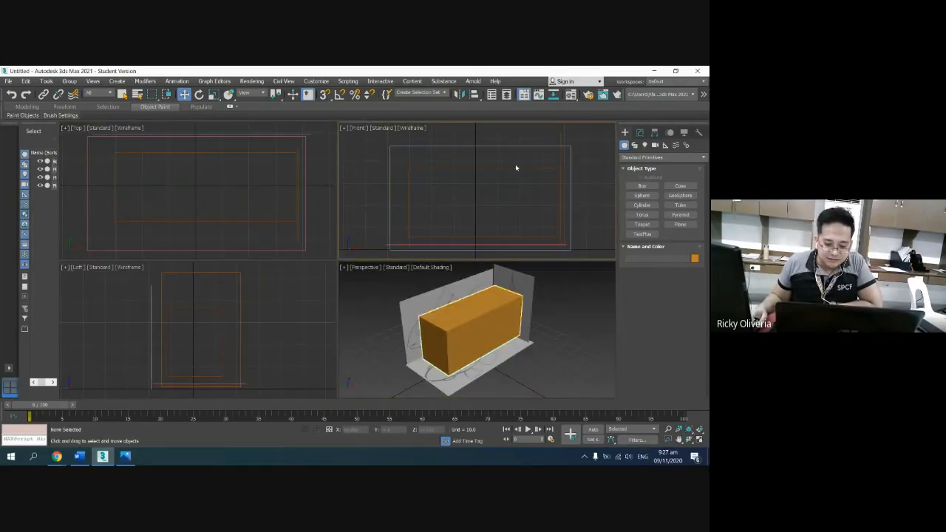
click(456, 331)
key(alt+w)
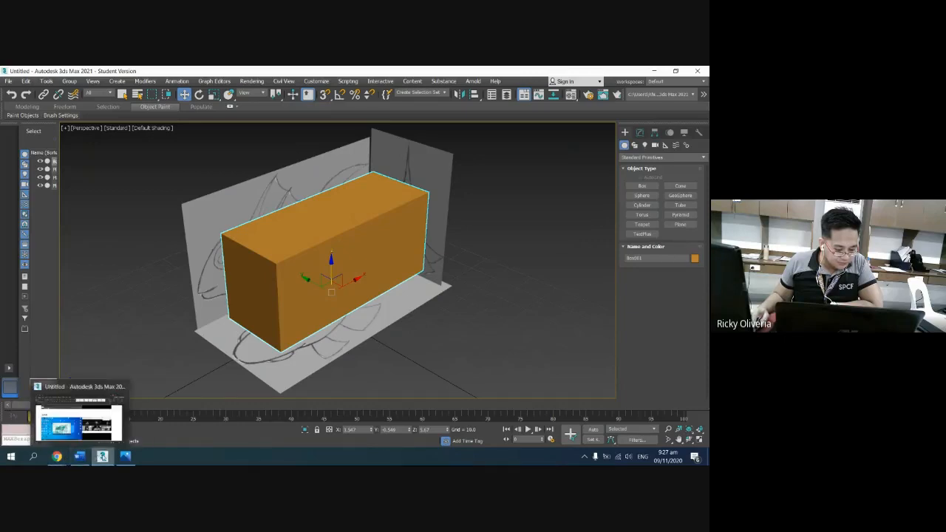
mouse_move(106, 458)
click(115, 318)
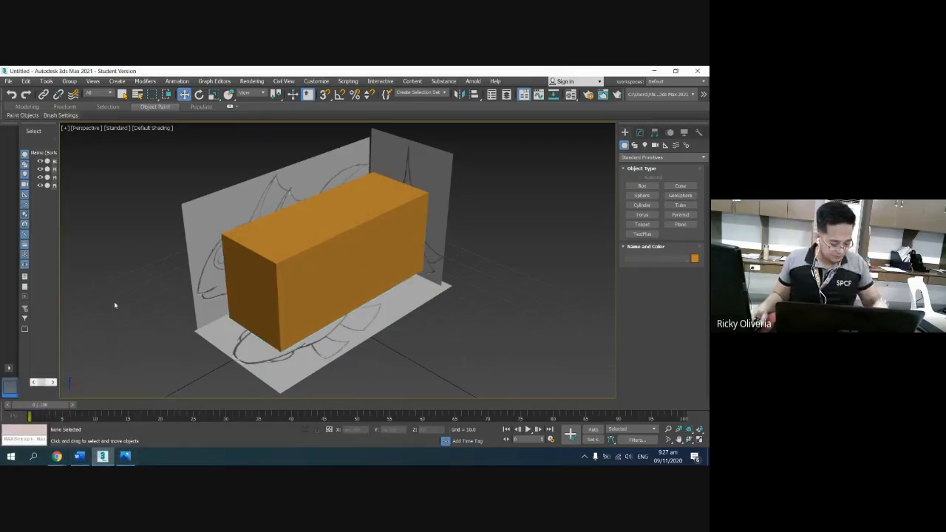
Step: Open the image 4 from the Desktop's Reference_Images folder in Photos, read the box parameters and switch back to 3ds Max
key(super+e)
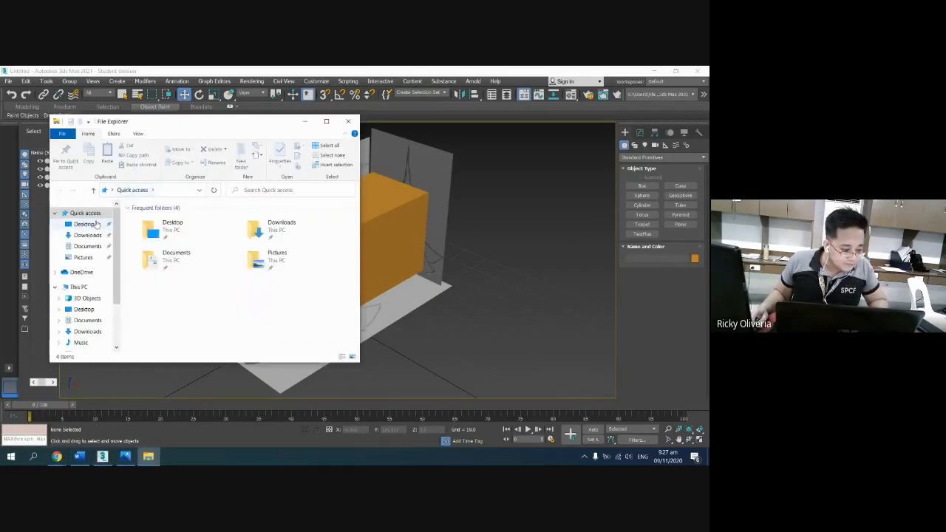
click(104, 223)
click(185, 216)
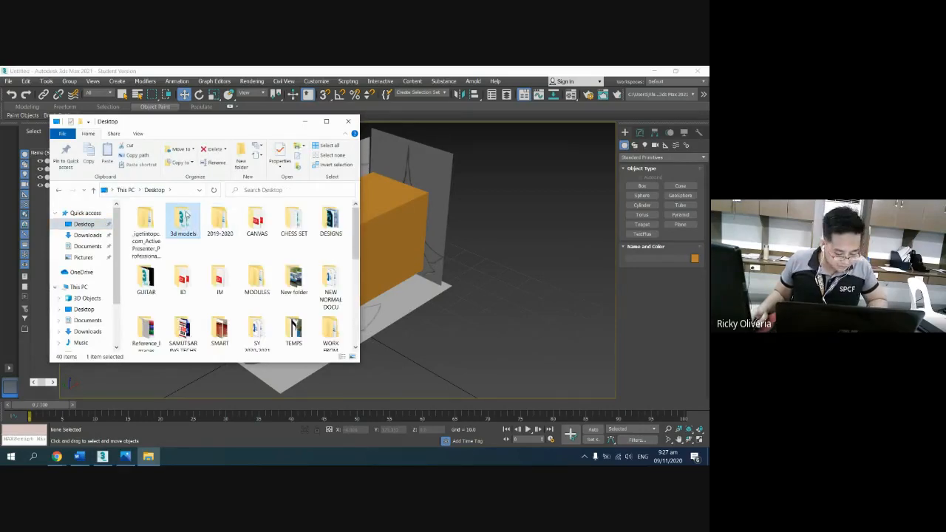
scroll(185, 216, down, 2)
click(152, 218)
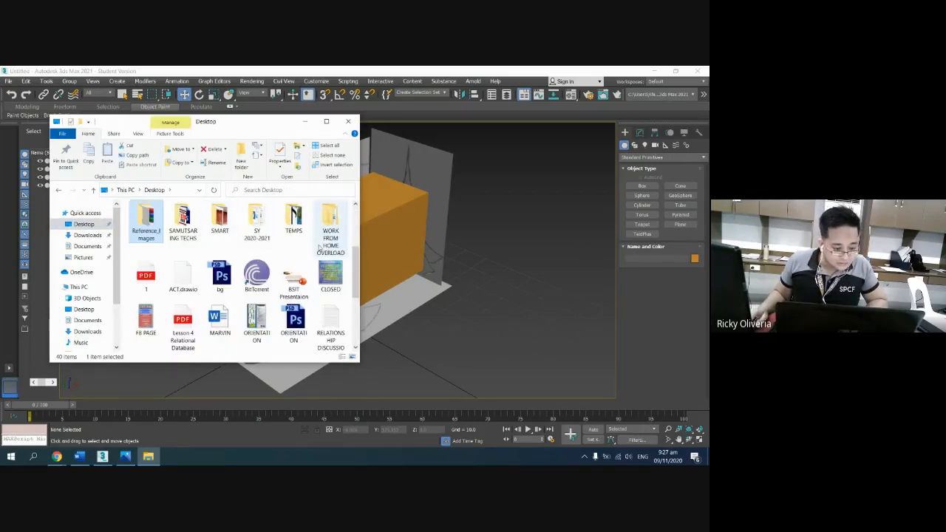
double_click(156, 217)
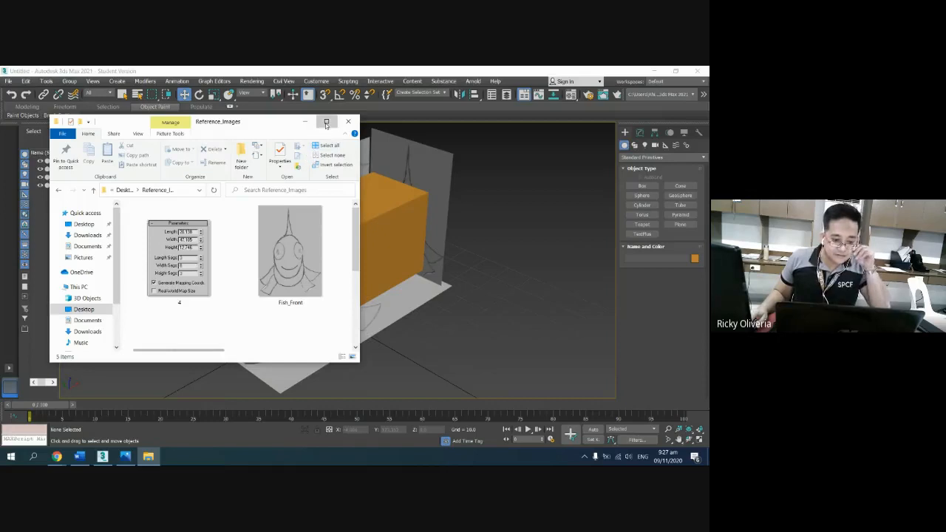
click(326, 121)
double_click(136, 228)
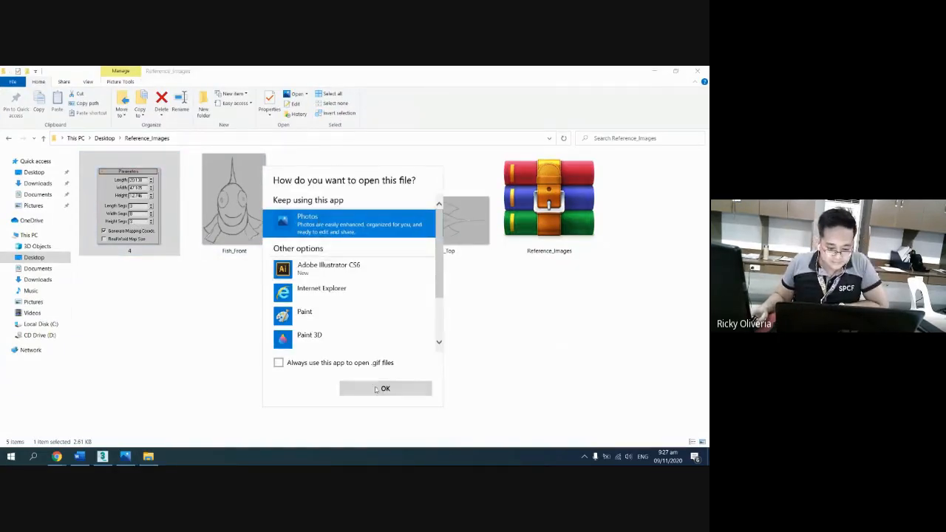
click(375, 388)
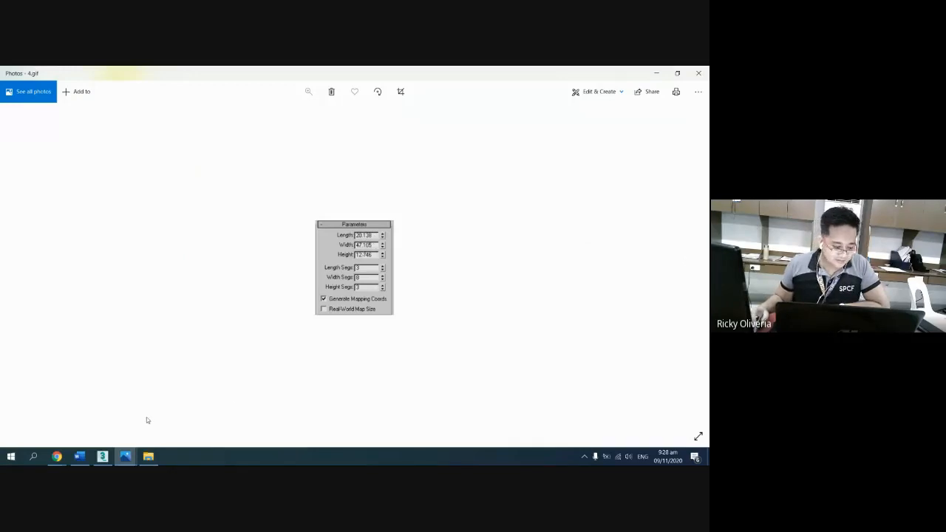
click(103, 457)
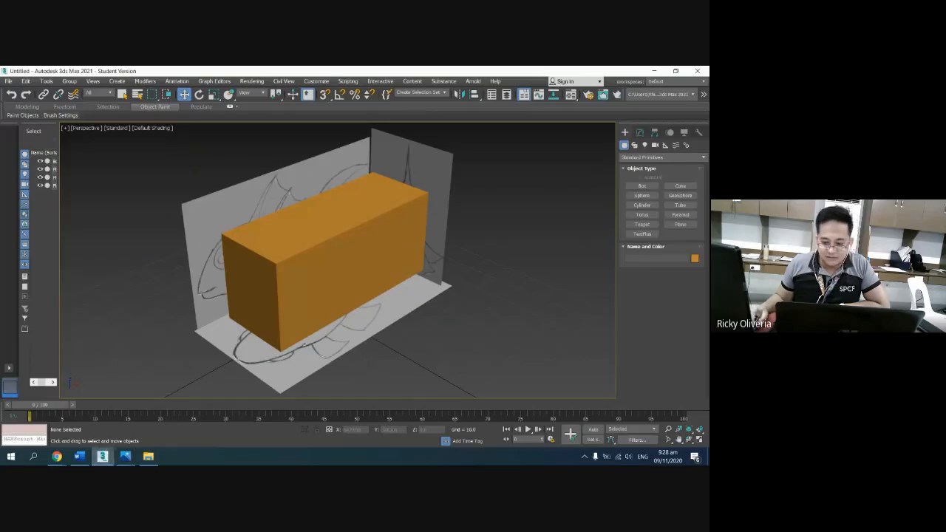
Step: Select the orange box and set its length to 20, width to 47 and height to 12
click(382, 251)
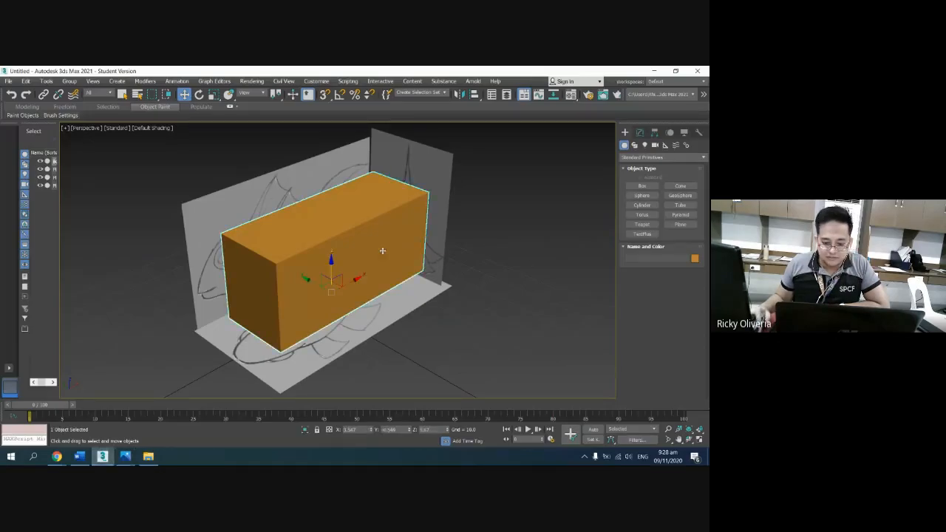
click(640, 133)
double_click(687, 252)
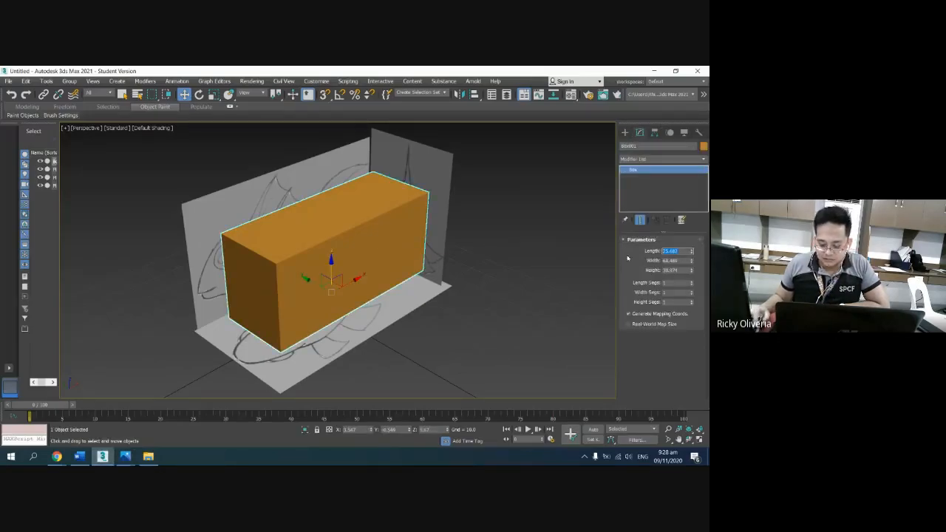
text(20)
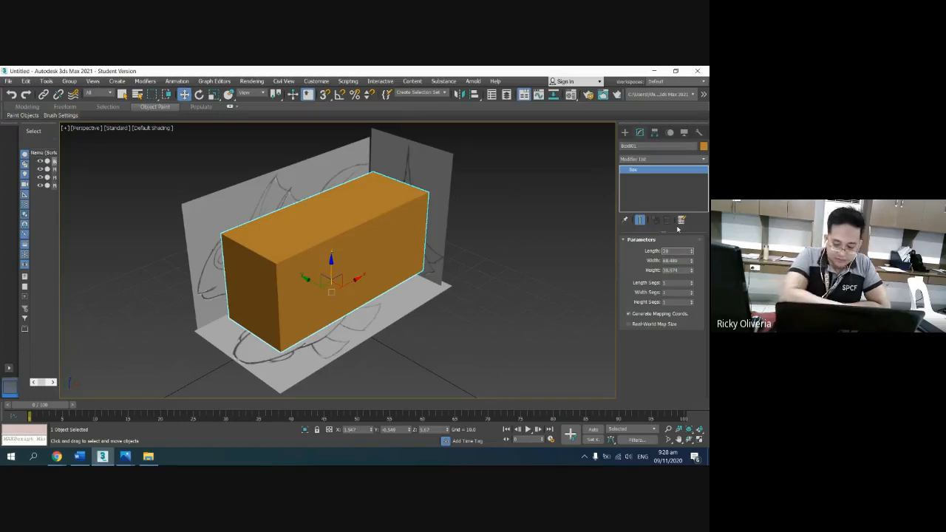
key(Tab)
text(47)
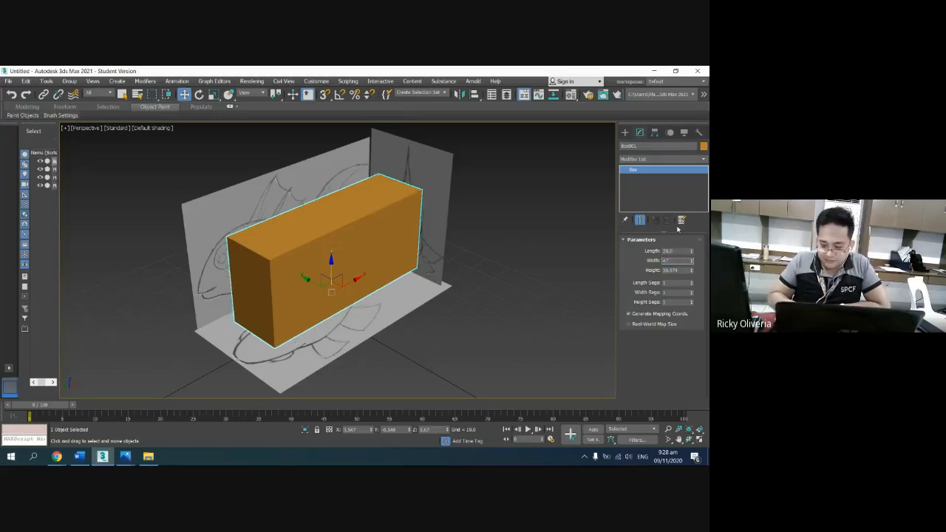
key(Tab)
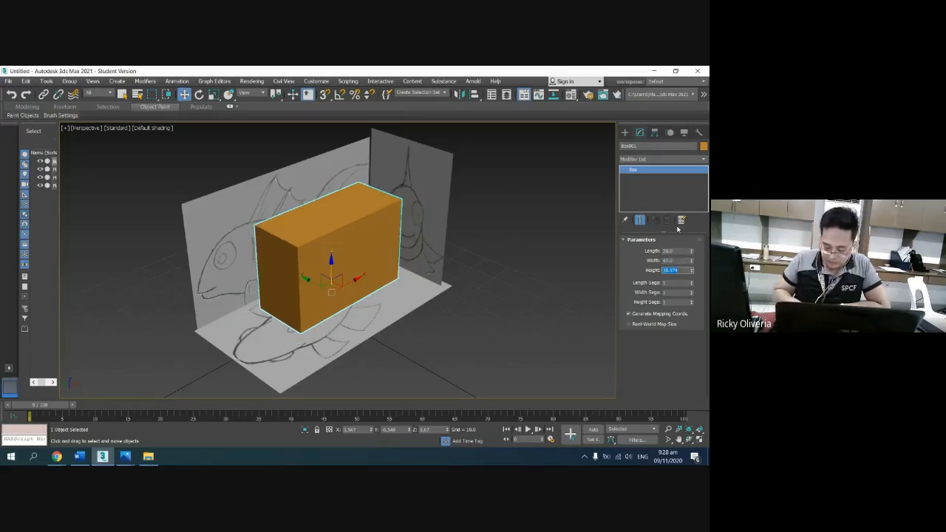
text(12)
key(Return)
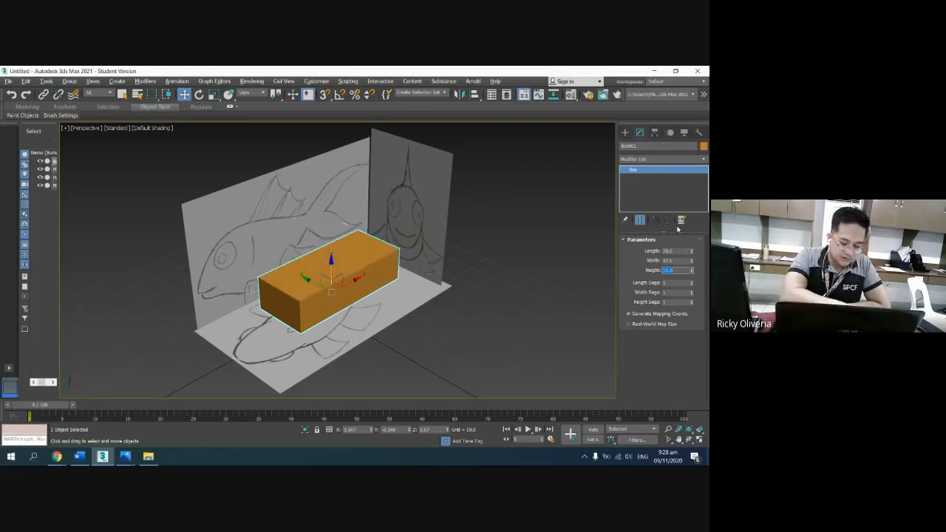
Step: Check the segment counts in the reference image, set the box's segments to length 3, width 8 and height 3, and display edged faces
key(alt+Tab)
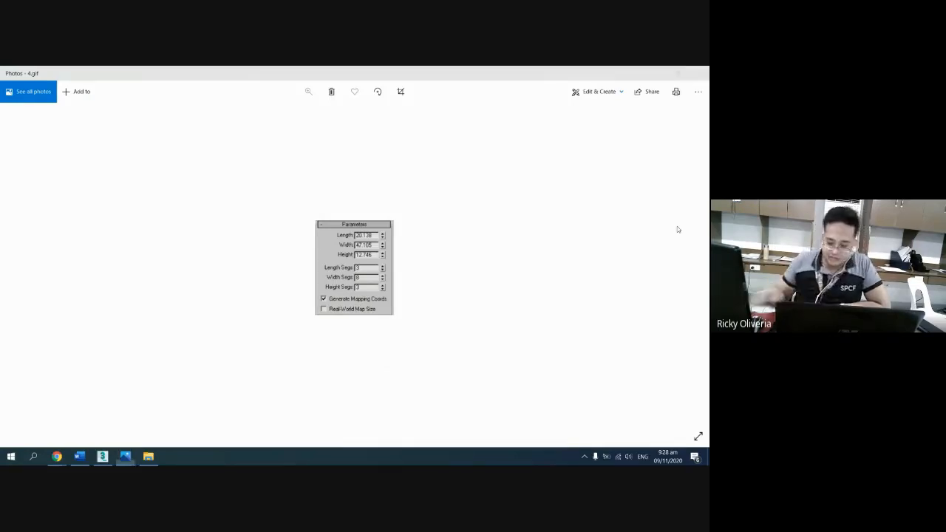
key(alt+Tab)
click(674, 282)
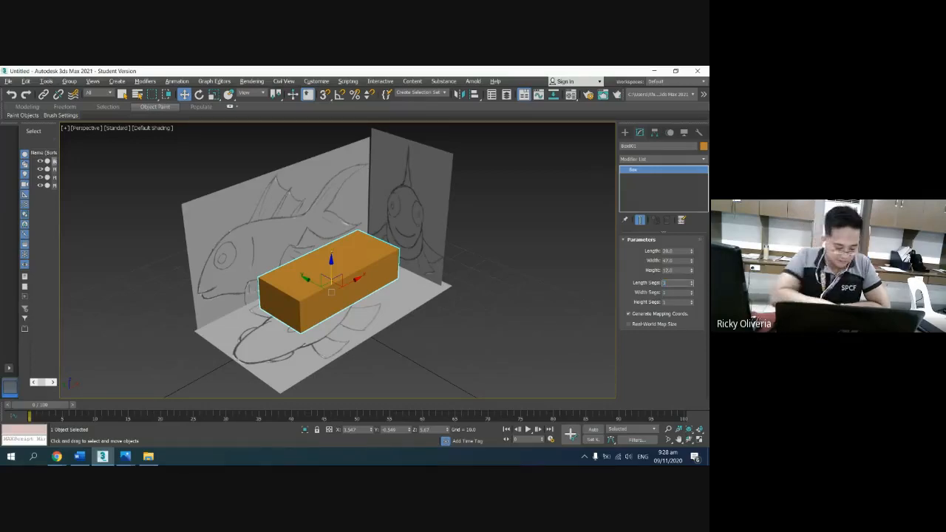
key(Tab)
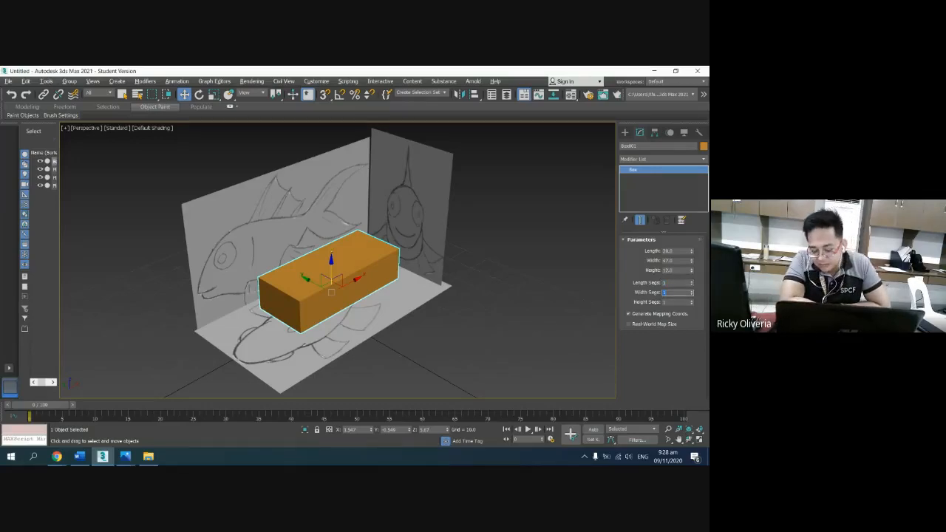
key(Tab)
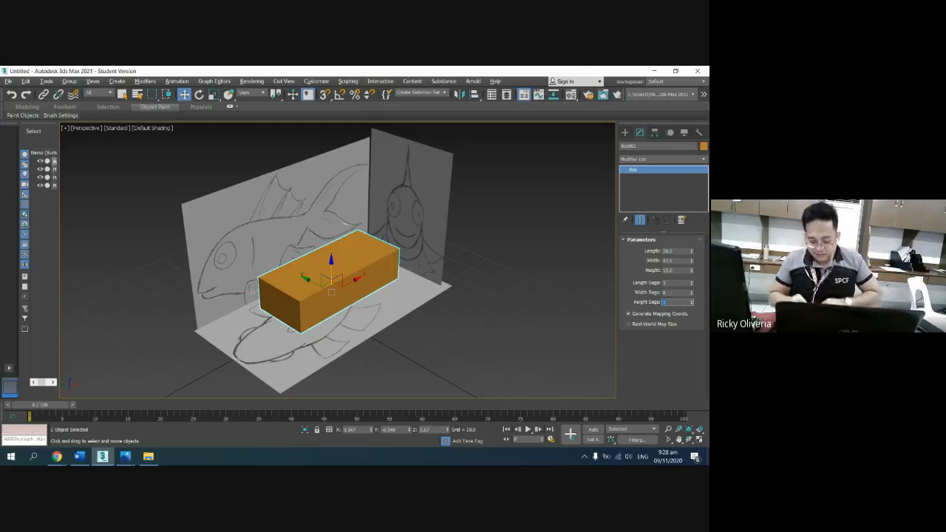
text(3)
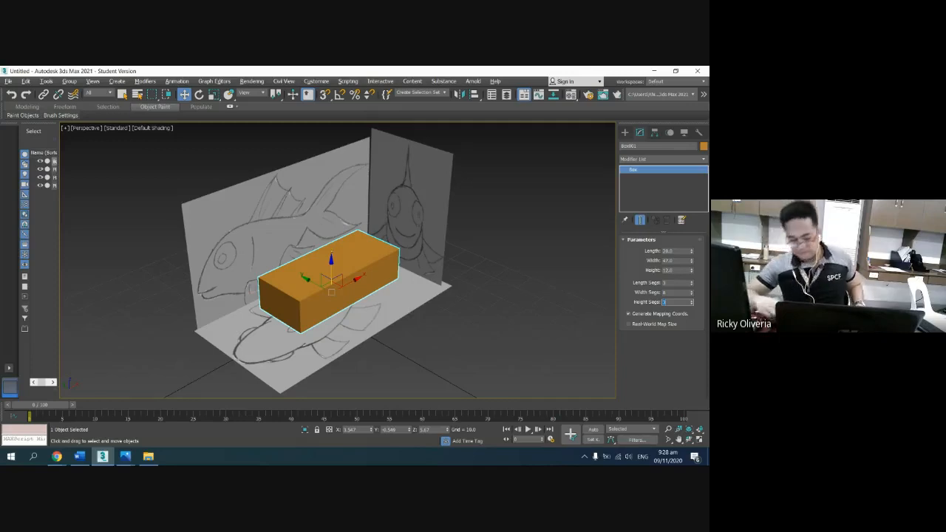
click(371, 267)
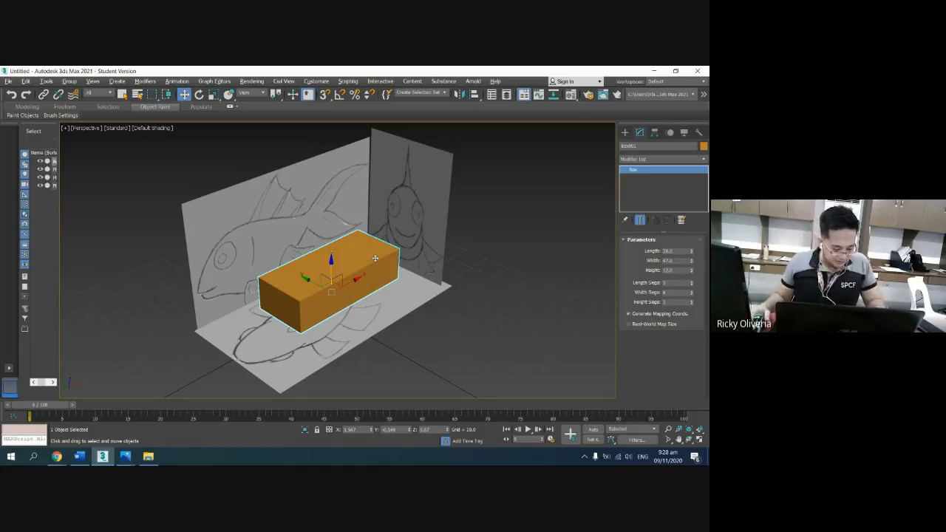
key(F4)
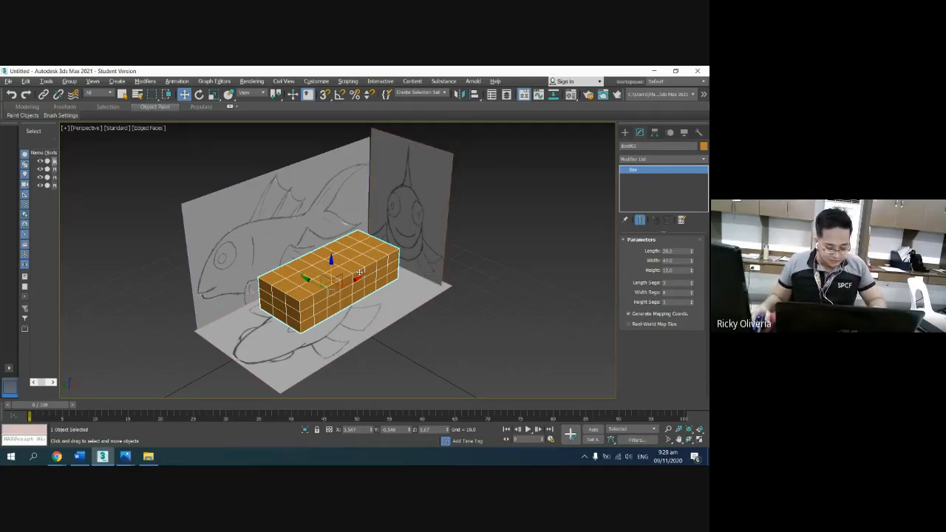
Step: Rotate the box exactly 90 degrees about the X axis, undoing the freehand rotation first
key(e)
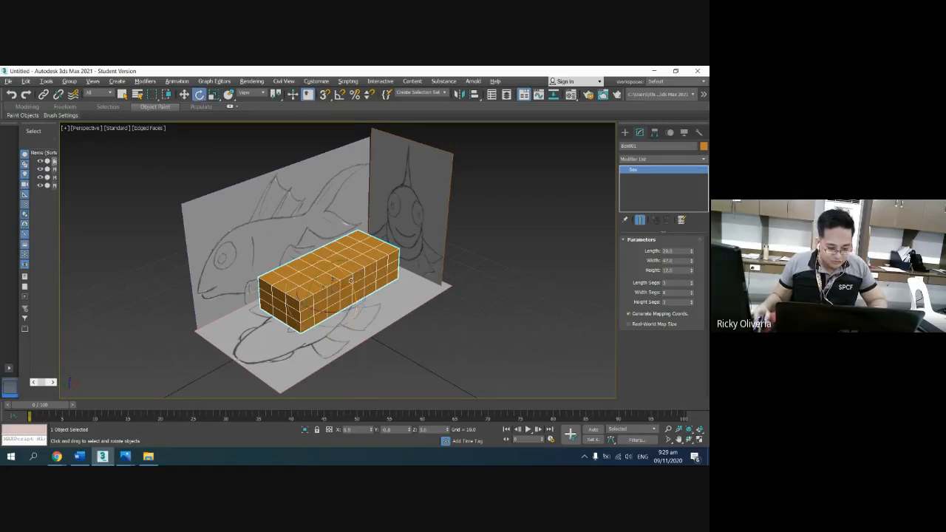
drag(348, 279, 359, 259)
key(ctrl+z)
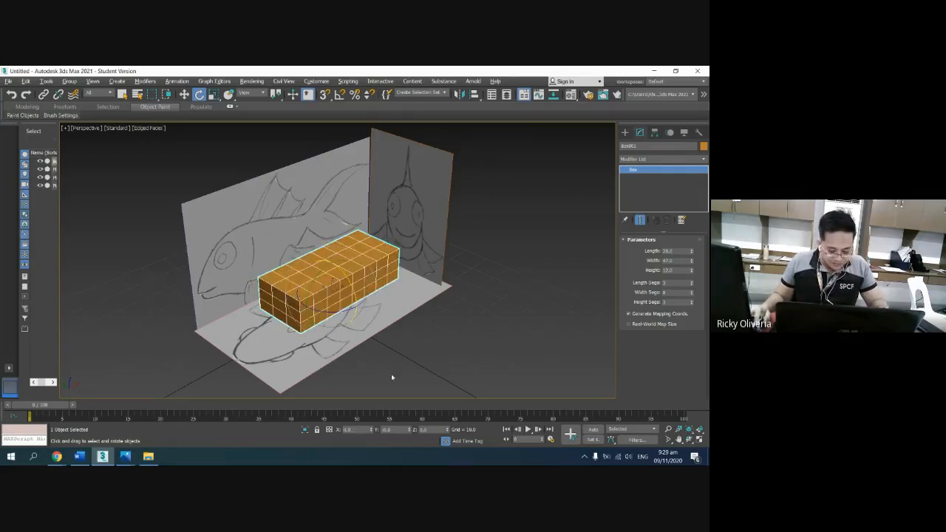
drag(362, 429, 311, 426)
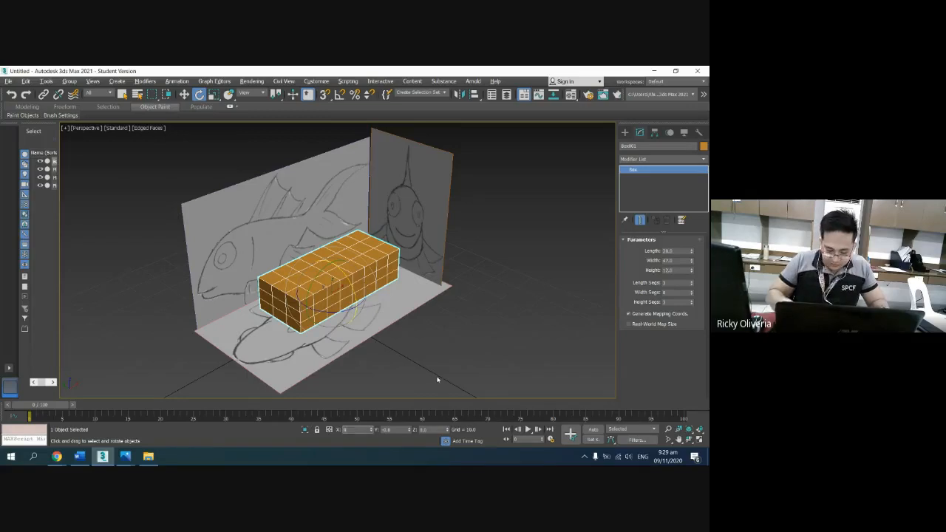
text(90)
key(Return)
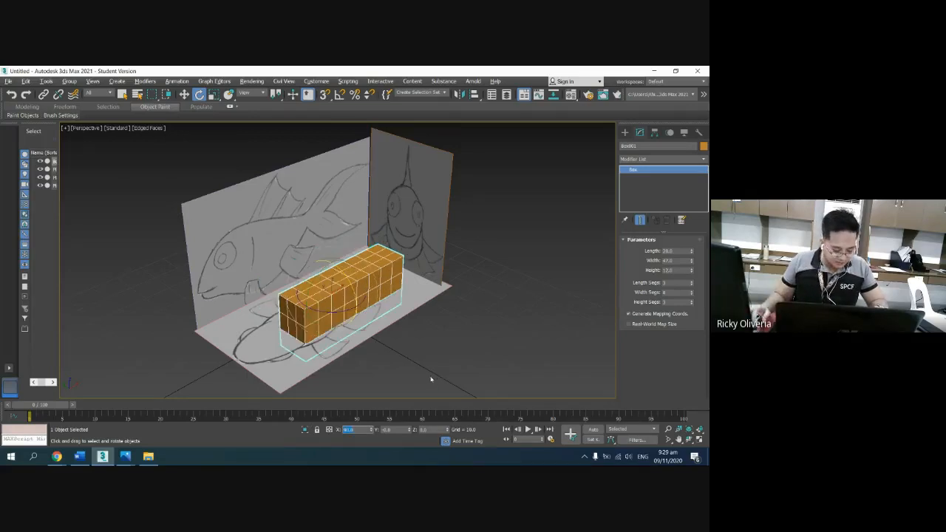
click(504, 378)
Step: Raise the rotated box to rest on the floor plane, shift it toward the side-view plane and check its placement in Perspective
click(337, 295)
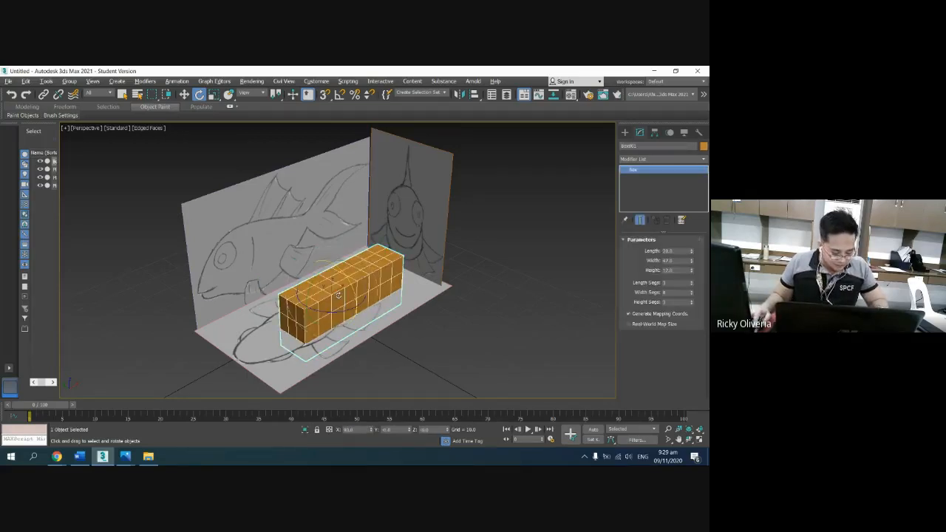
key(w)
drag(338, 295, 298, 258)
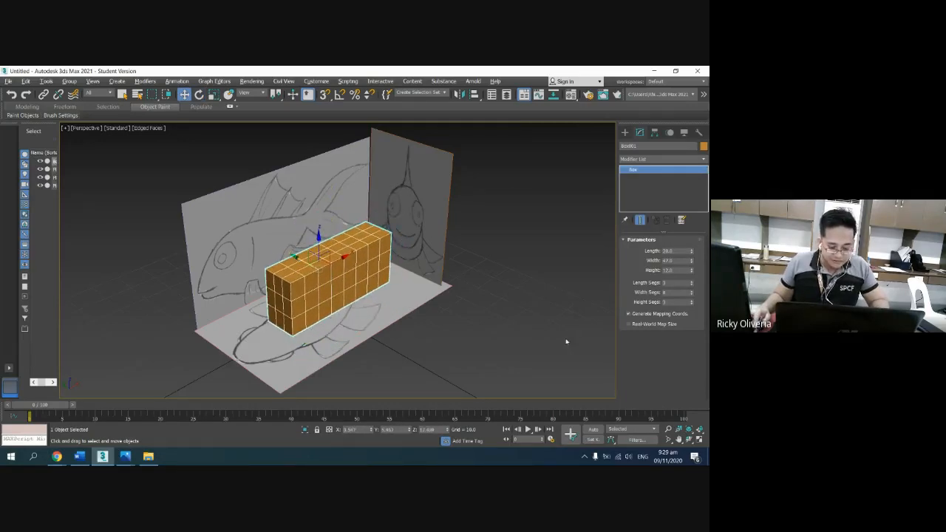
click(668, 429)
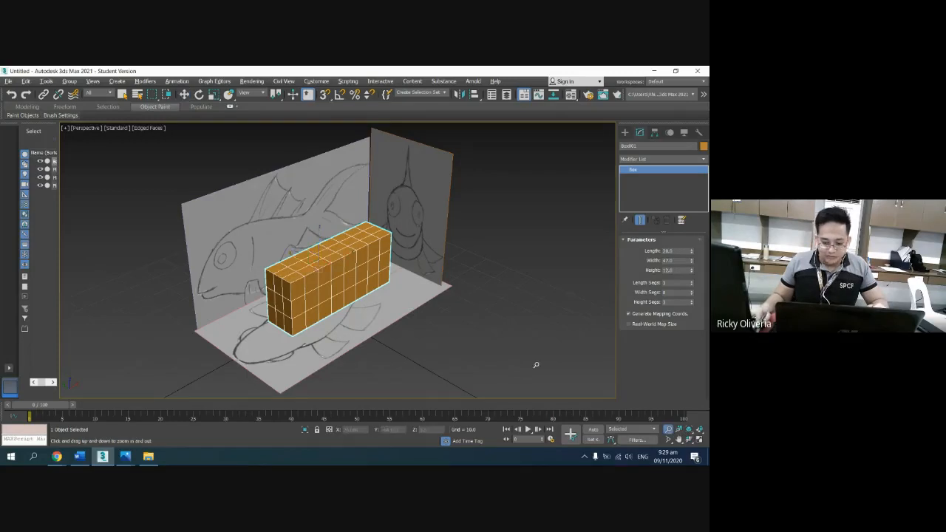
drag(535, 363, 389, 296)
click(689, 439)
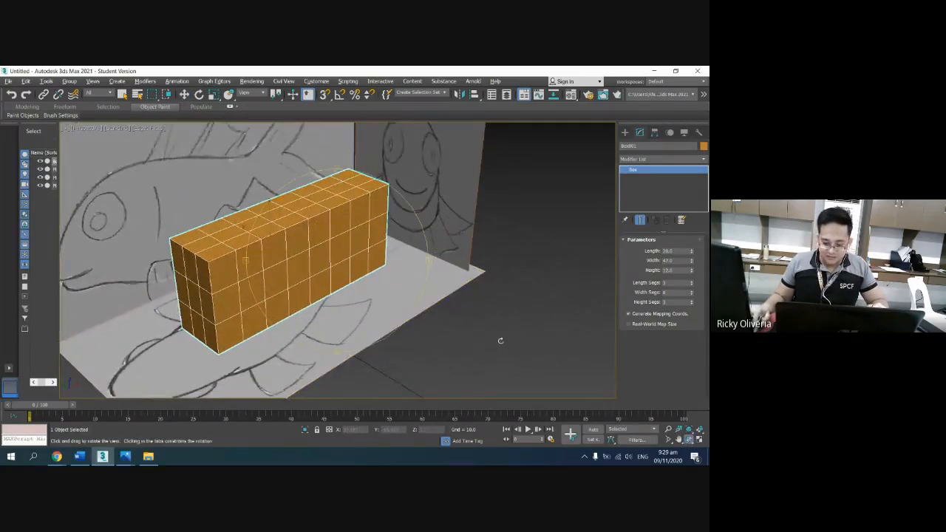
mouse_move(310, 237)
mouse_down()
mouse_move(270, 236)
mouse_move(280, 222)
mouse_move(287, 240)
mouse_move(293, 234)
mouse_up()
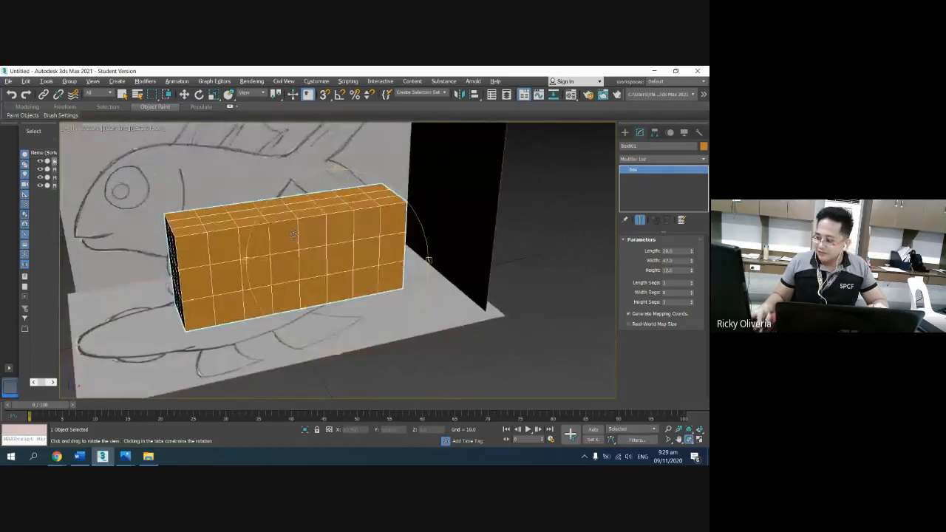
Step: Clear the selection, maximize the Left viewport and change its shading to Flat Color
key(w)
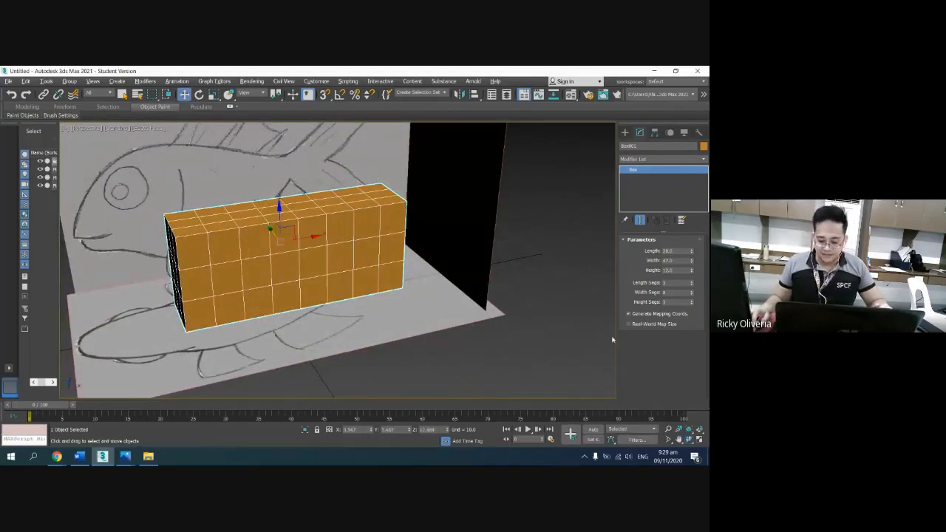
click(699, 441)
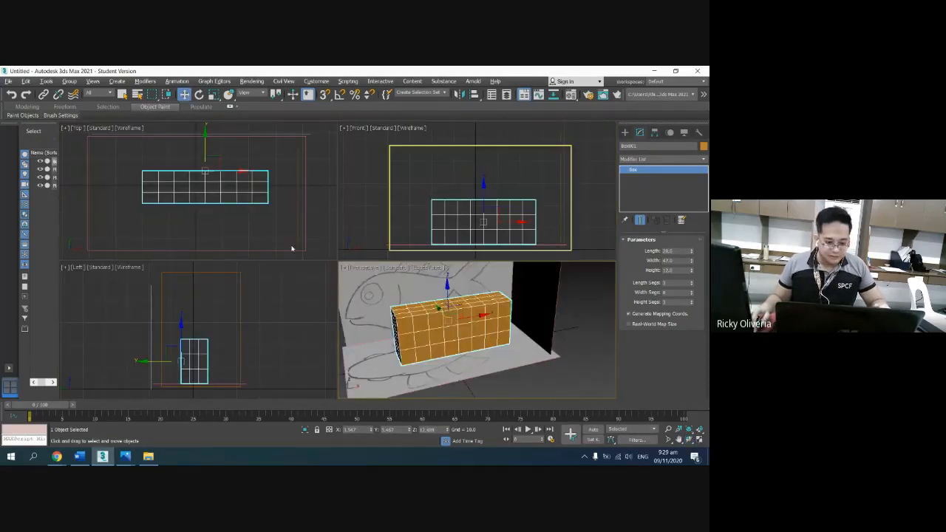
click(357, 199)
click(283, 296)
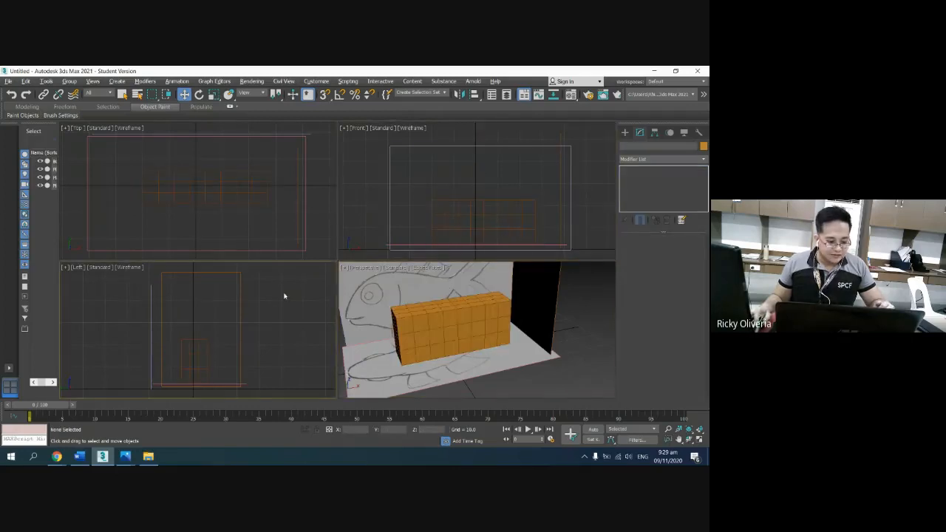
click(521, 303)
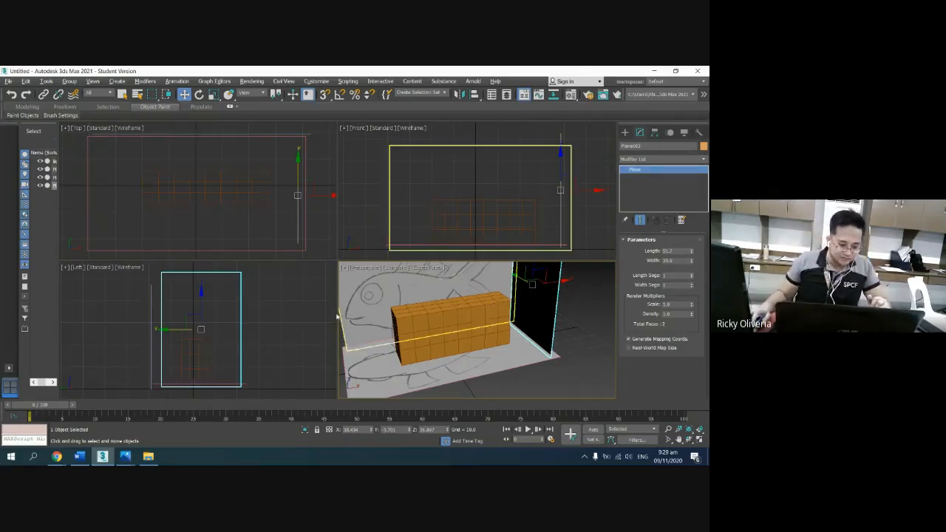
click(308, 315)
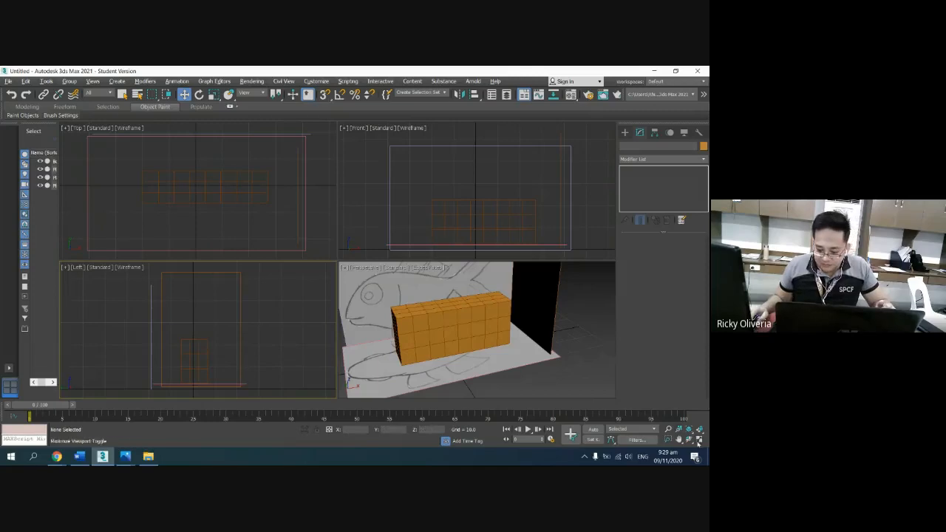
click(701, 439)
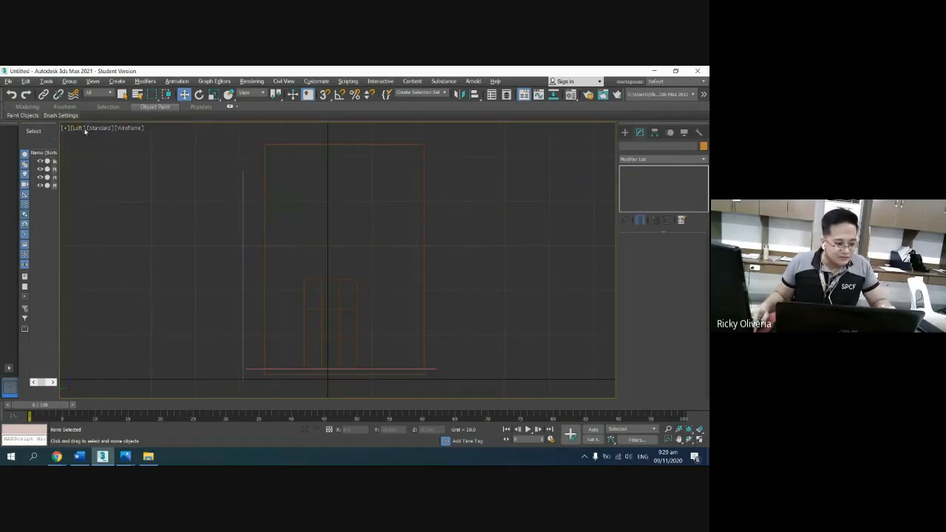
click(127, 129)
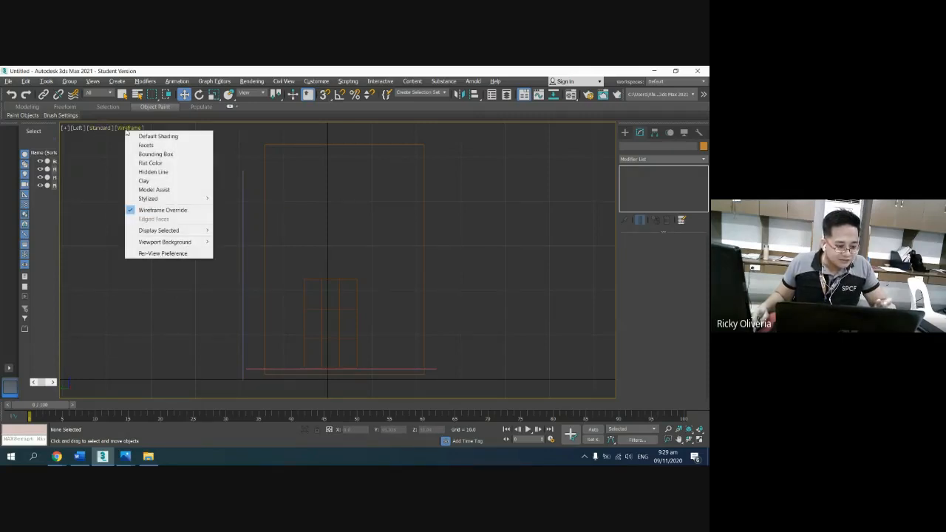
click(150, 163)
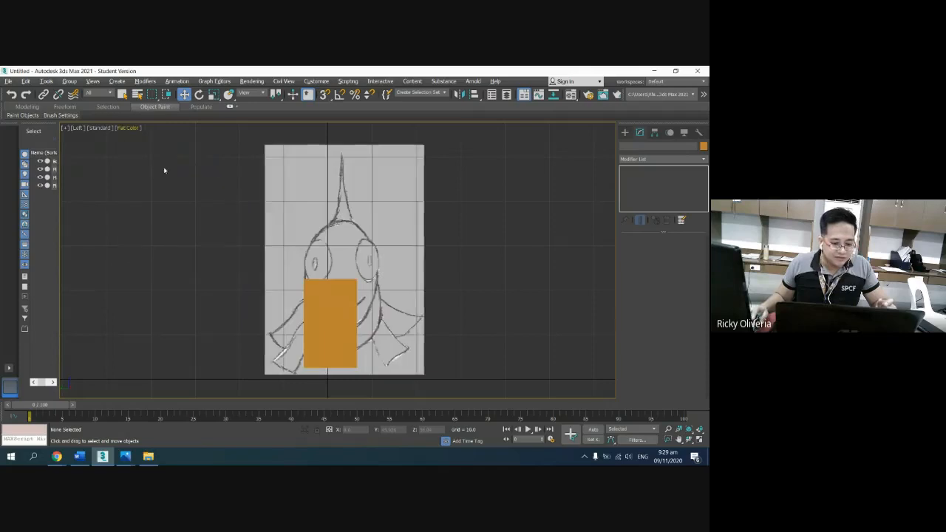
Step: Centre the box inside the fish's front-view body outline in the Left view, display edged faces and check the fit up close
click(346, 316)
drag(331, 302, 330, 277)
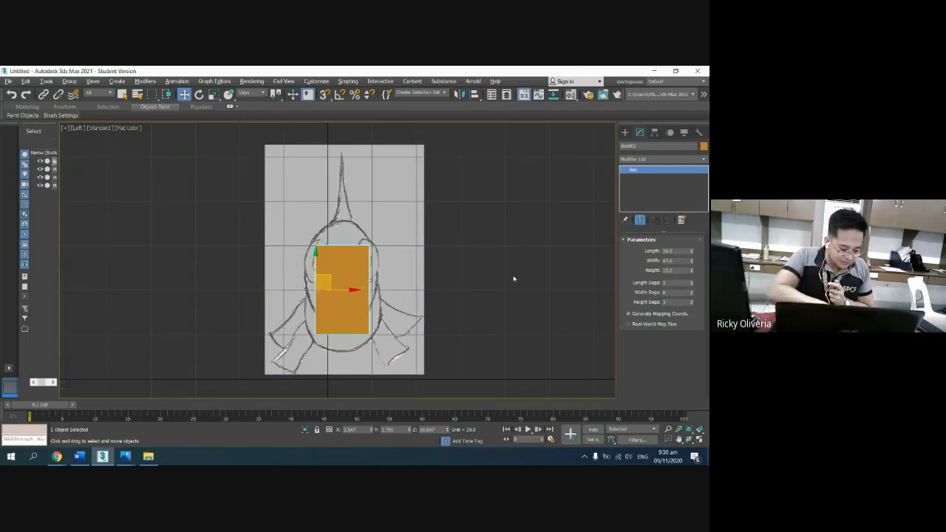
key(F4)
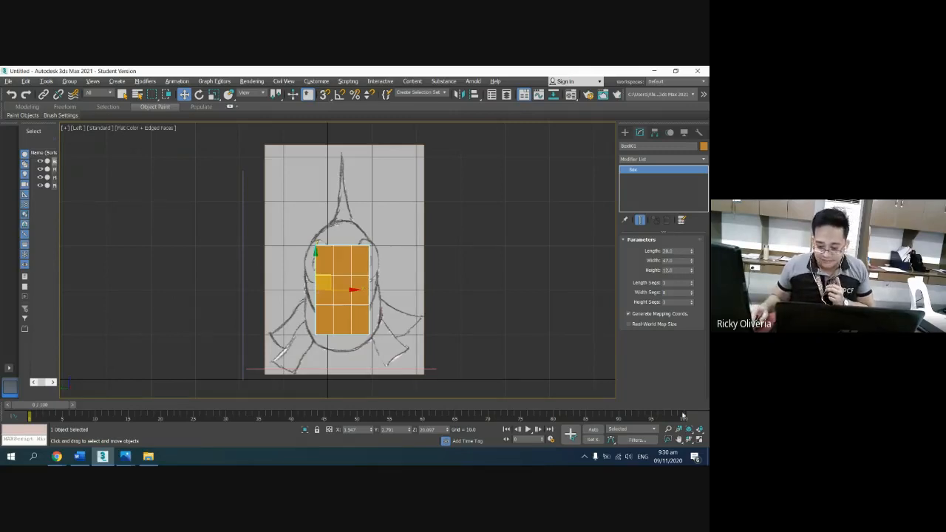
click(700, 439)
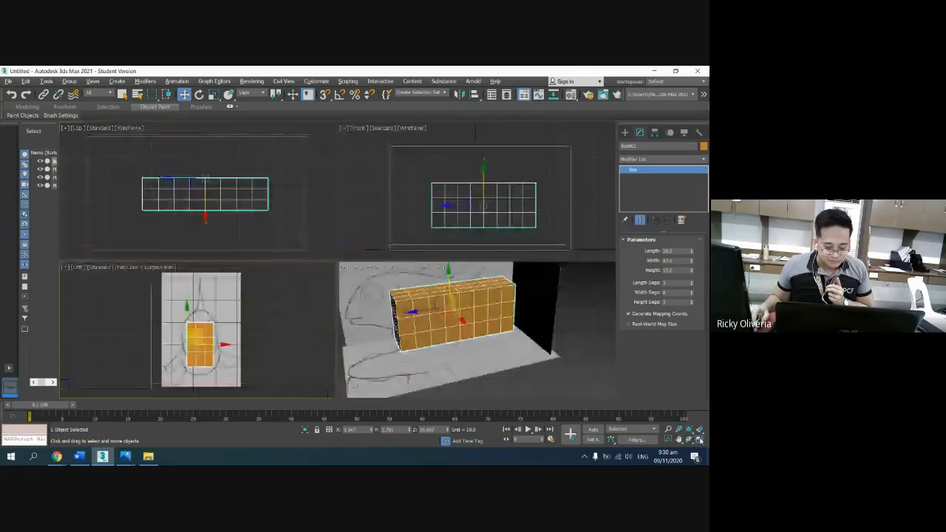
click(699, 439)
click(668, 428)
drag(357, 303, 363, 271)
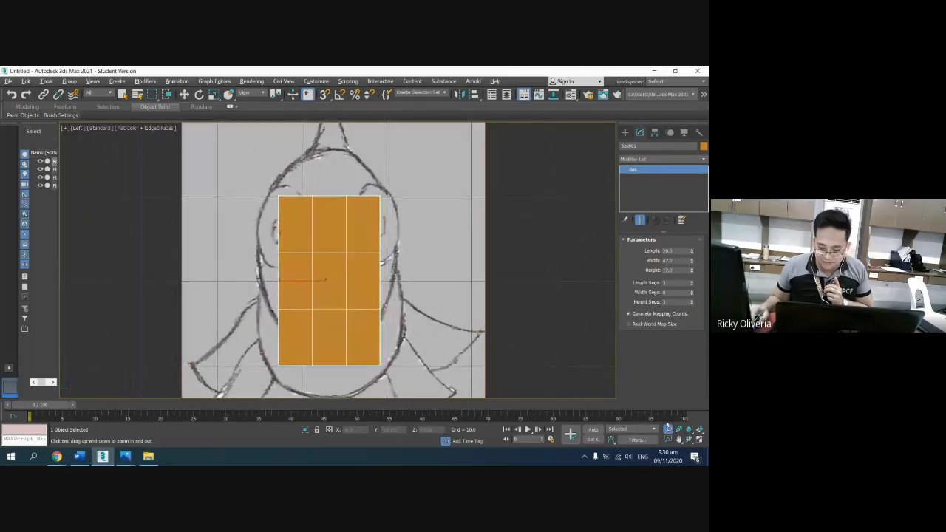
click(679, 439)
drag(421, 311, 423, 299)
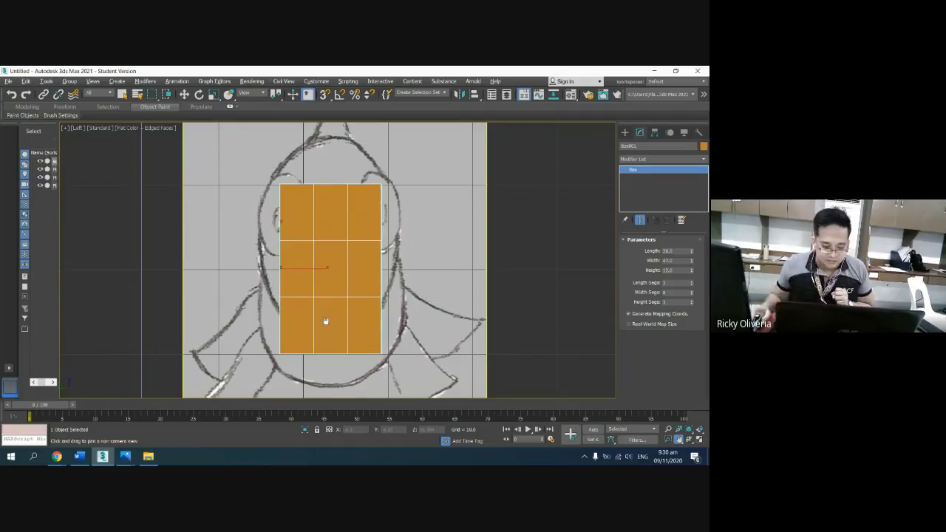
Step: Convert the segmented box to an Editable Poly and switch to Vertex sub-object level with the Move tool active
key(w)
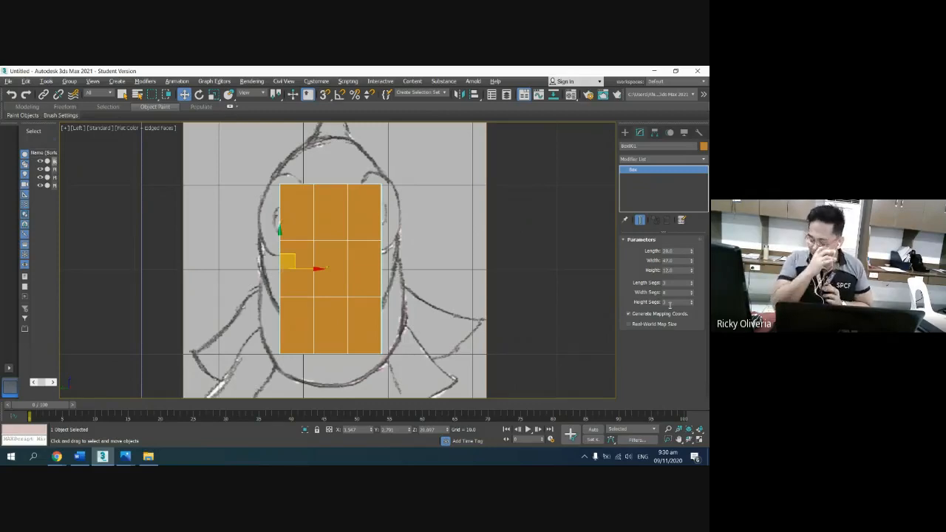
right_click(644, 171)
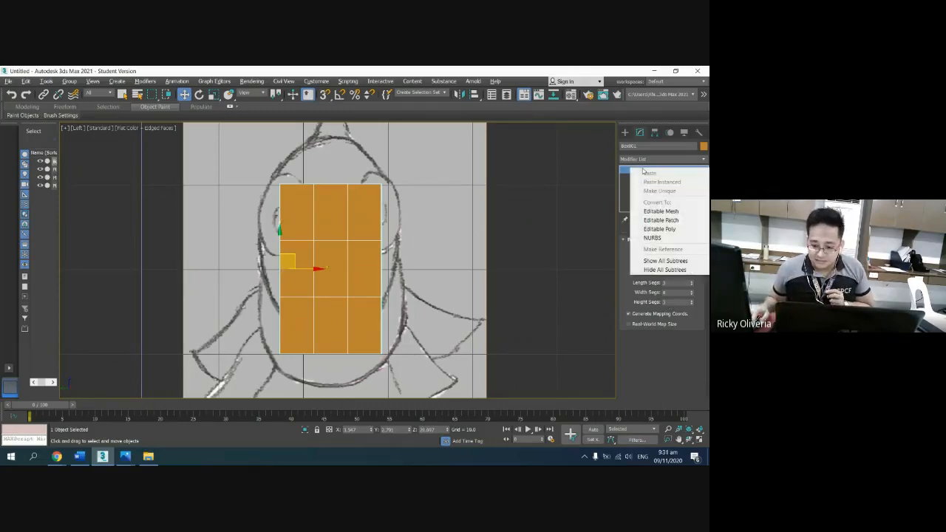
click(660, 230)
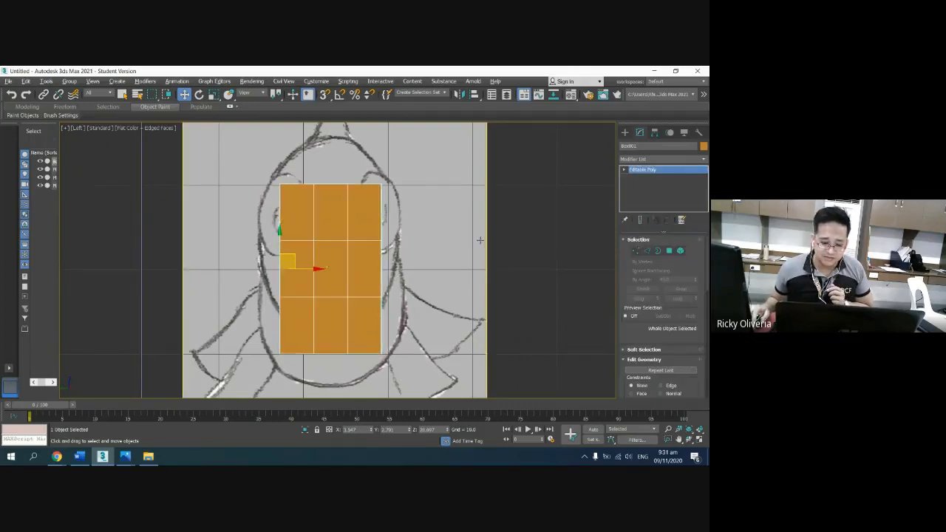
click(625, 170)
click(641, 178)
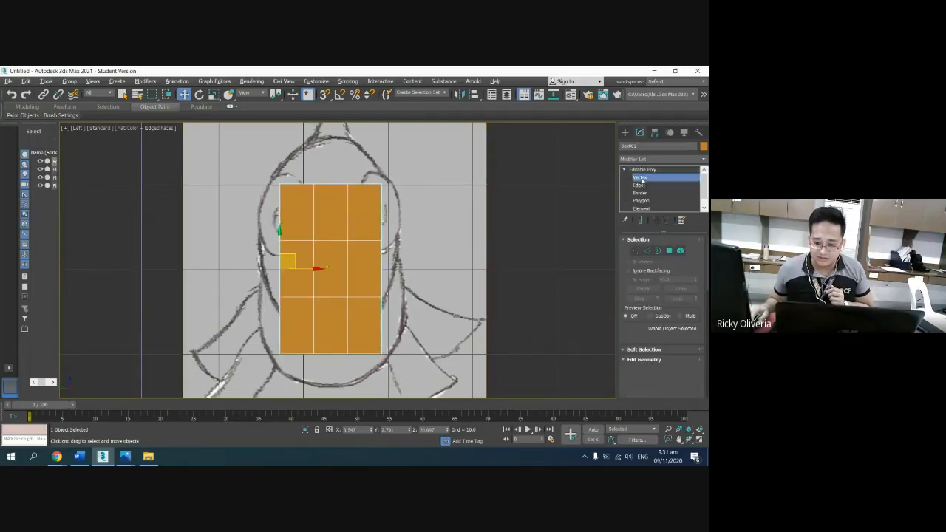
Step: Try to move the box's upper-right corner vertices outward to the body outline in the Left view, and undo the move
drag(402, 172, 363, 215)
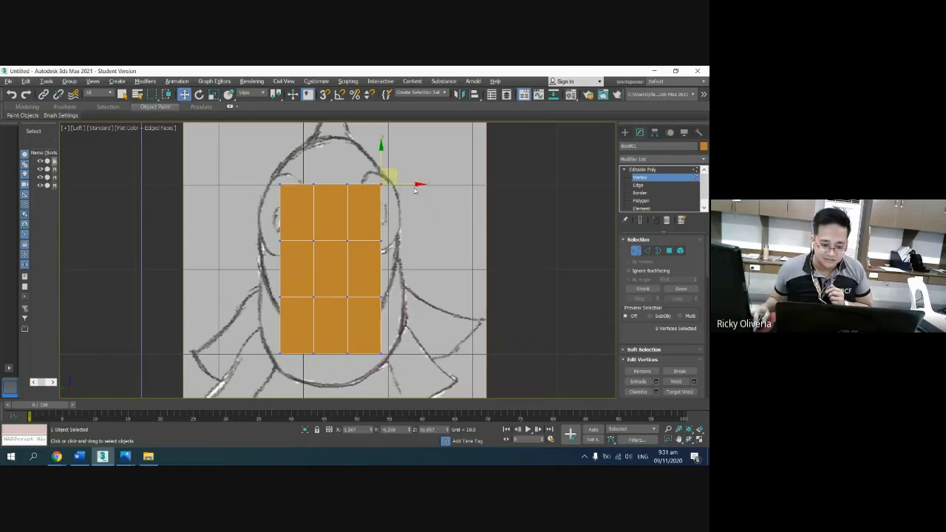
mouse_move(413, 184)
mouse_down()
mouse_move(444, 178)
mouse_move(426, 183)
mouse_up()
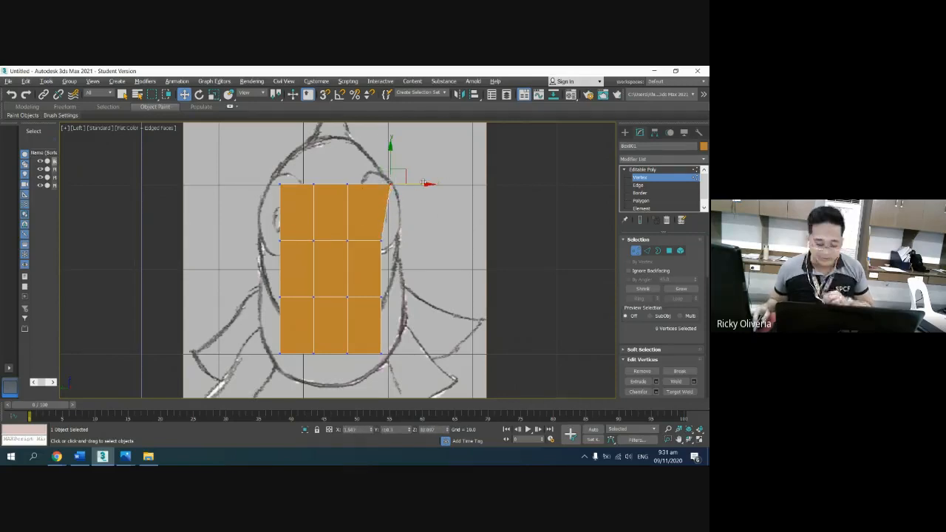
key(ctrl+z)
key(ctrl+z)
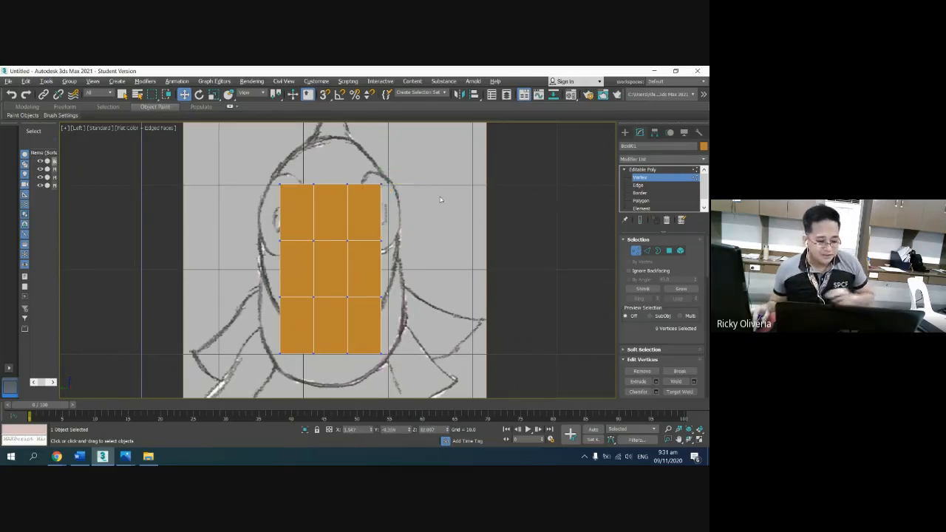
Step: Region-select the upper-right corner vertices in the Left view and examine in Perspective which vertices along the box's length are selected
drag(371, 161, 409, 203)
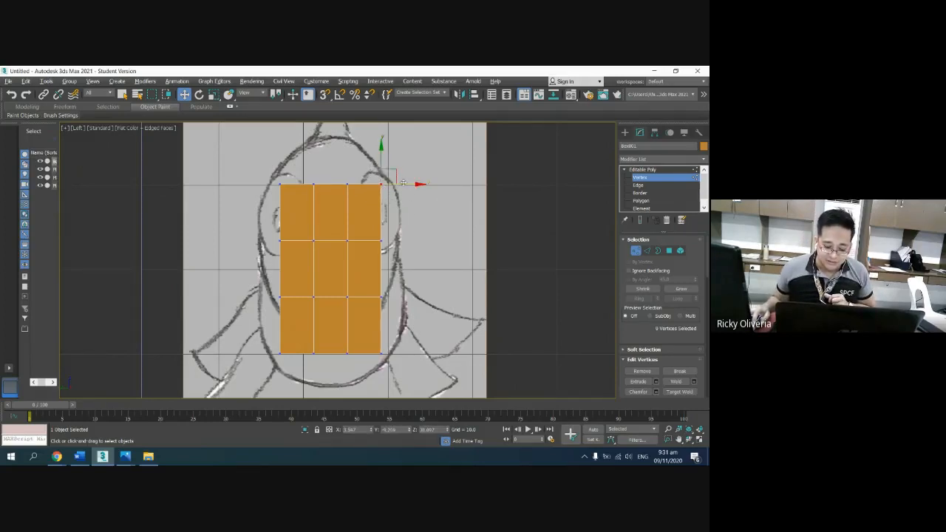
click(446, 204)
drag(369, 161, 400, 205)
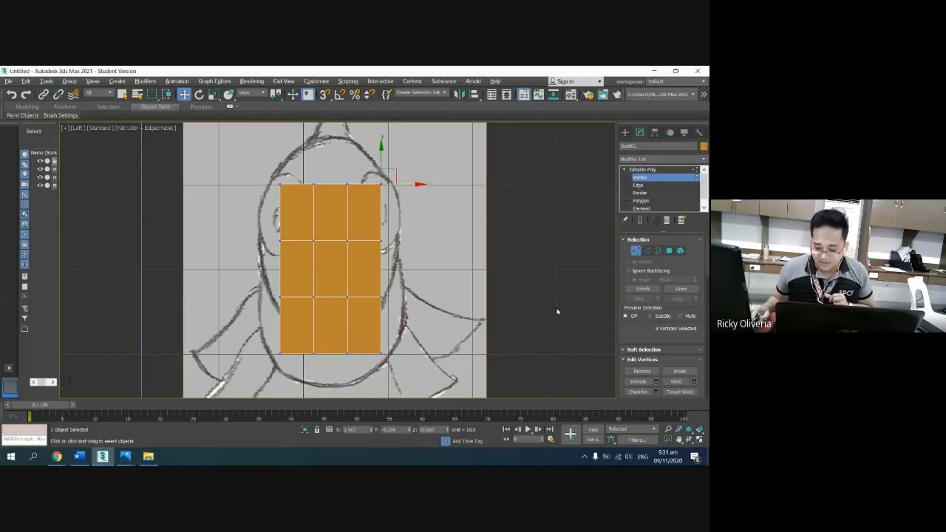
click(699, 439)
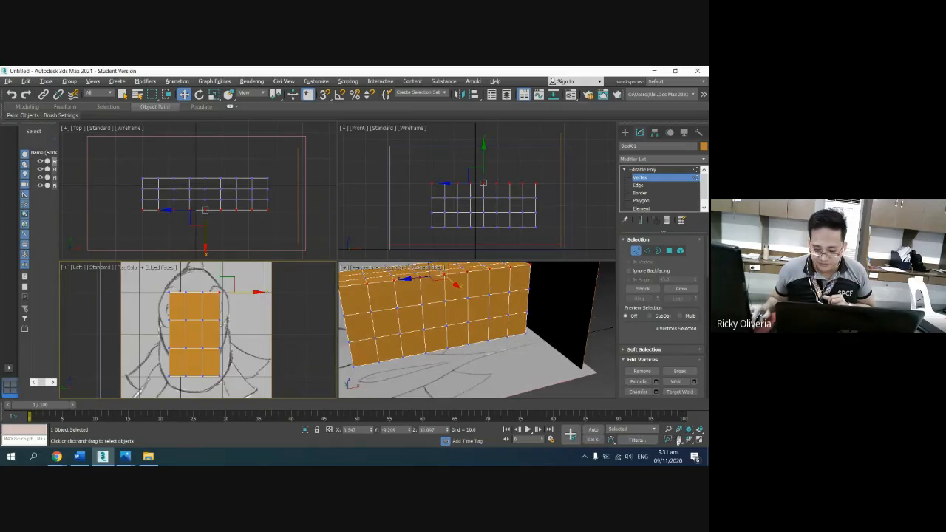
mouse_move(475, 334)
middle_down()
mouse_move(506, 364)
mouse_move(488, 342)
middle_up()
scroll(478, 321, up, 4)
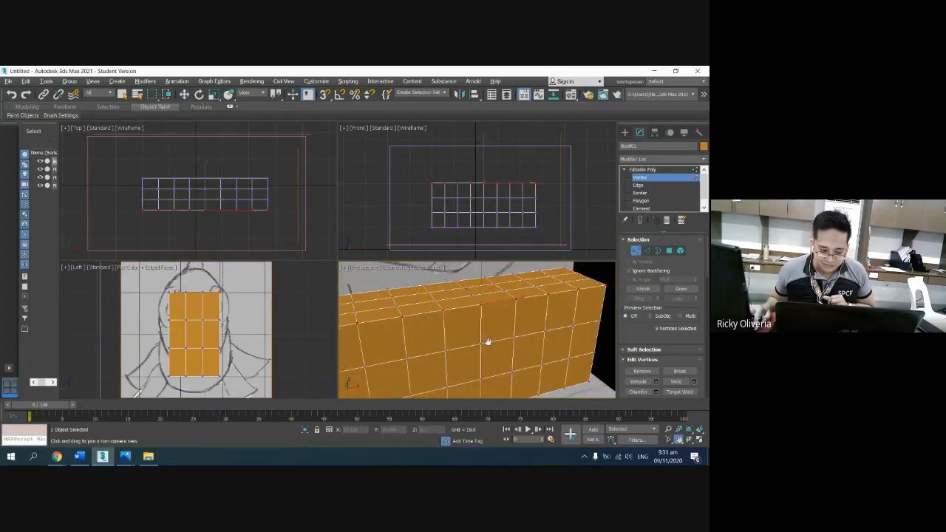
right_click(256, 308)
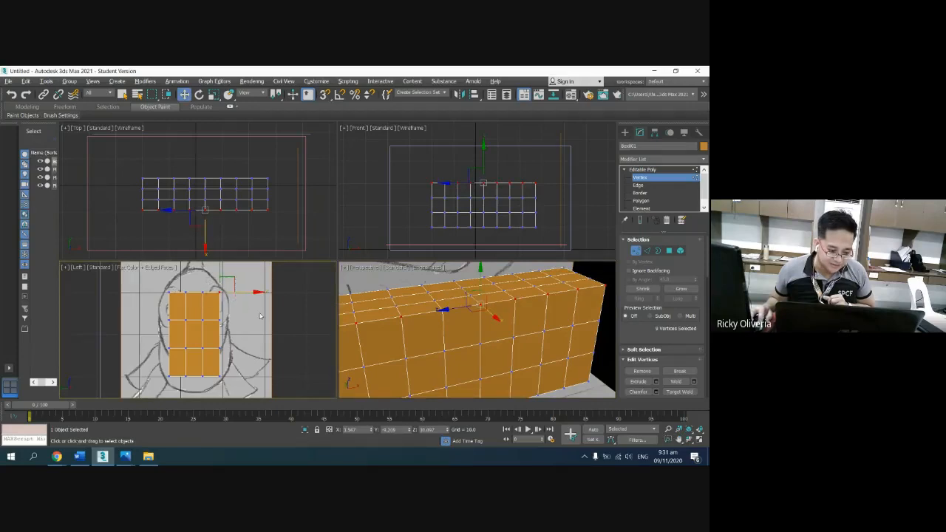
Step: Compare picking one corner vertex with region-selecting its whole row in Perspective, clear the selection and maximize the Left viewport
click(244, 304)
click(221, 294)
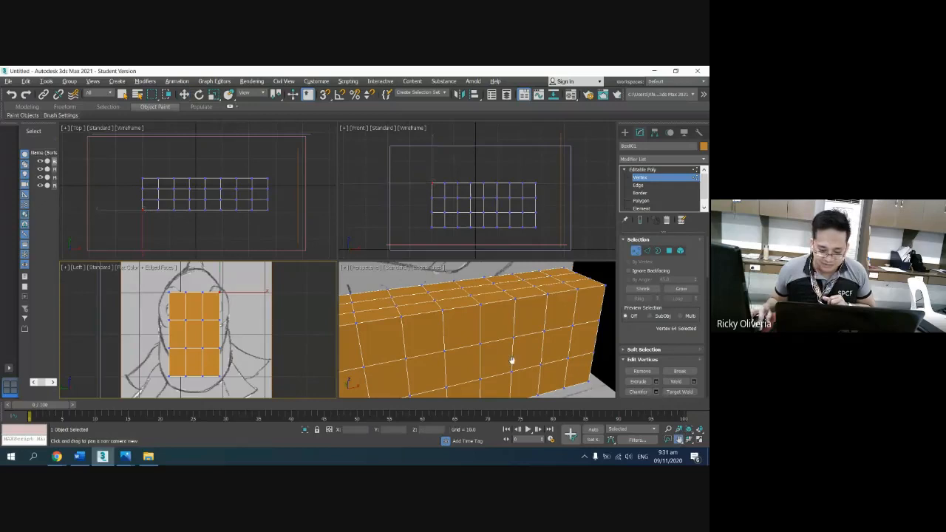
middle_drag(513, 363, 594, 342)
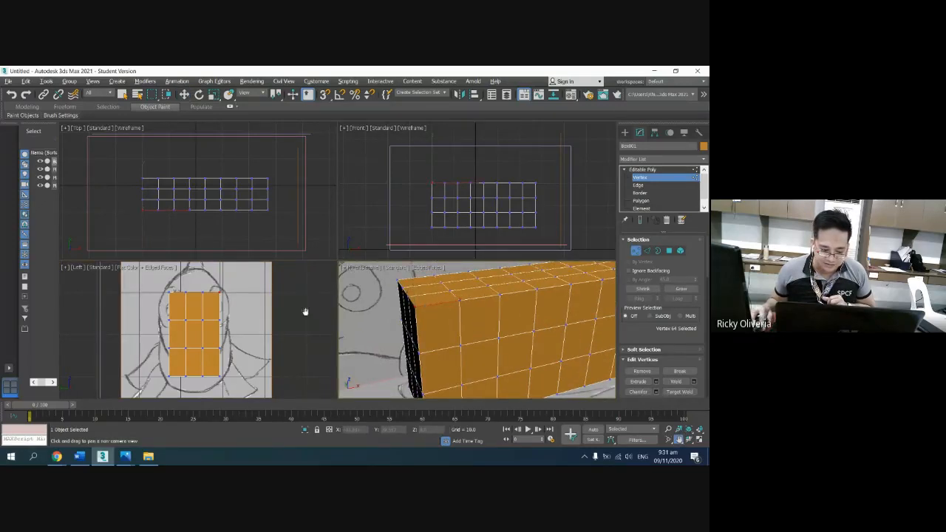
right_click(243, 308)
click(235, 285)
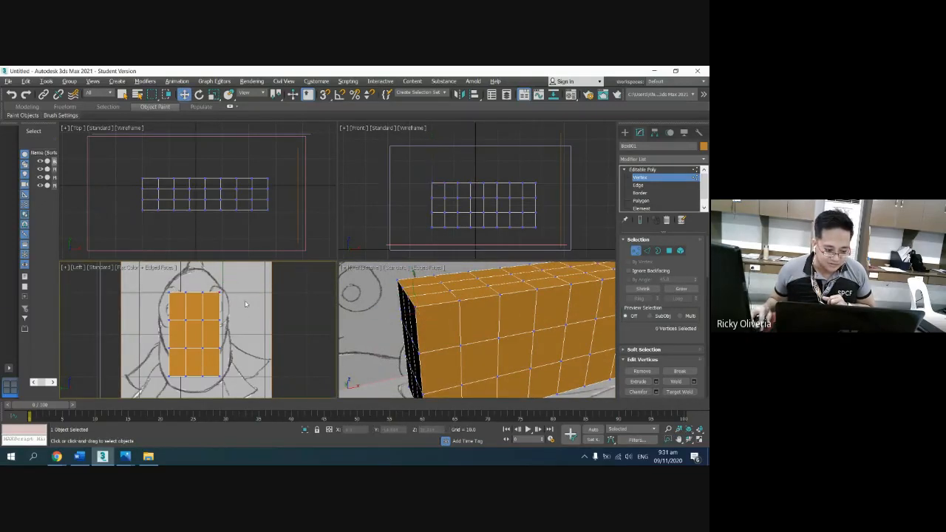
drag(214, 280, 229, 300)
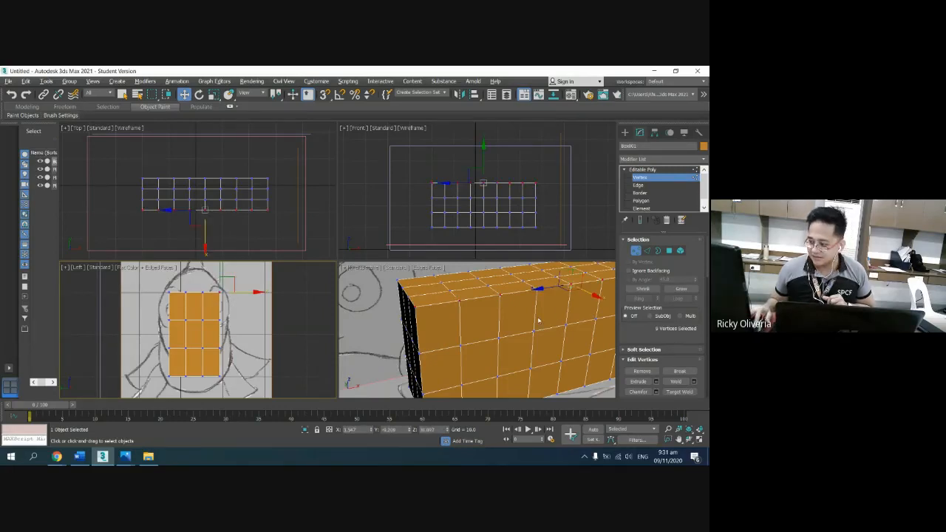
click(305, 308)
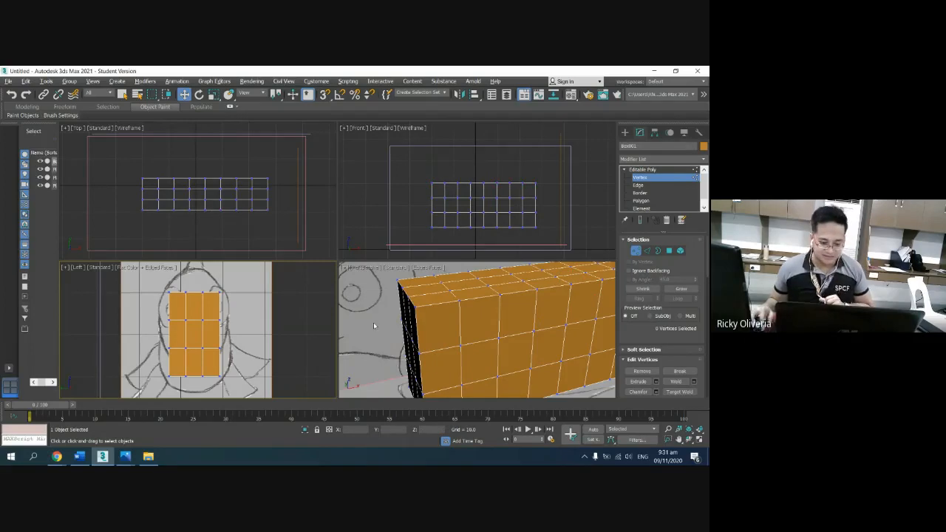
click(700, 440)
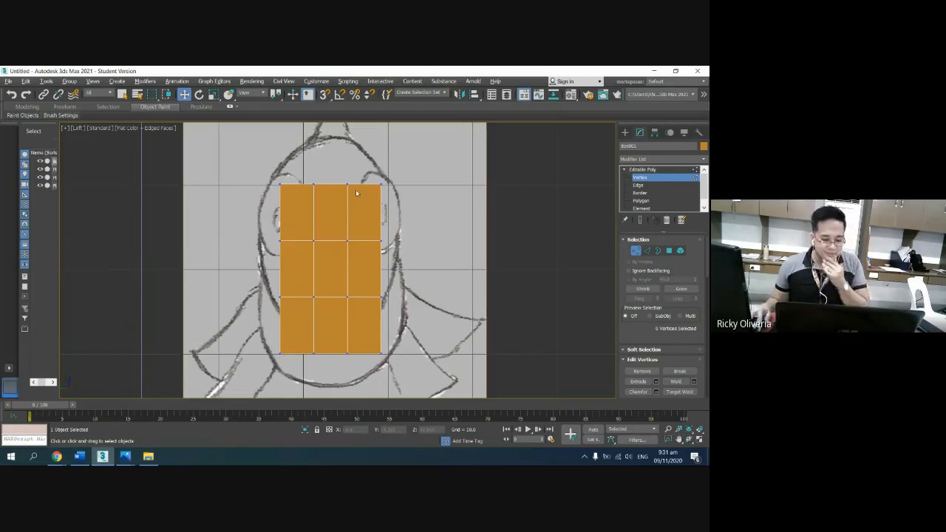
Step: Try to raise the two middle columns of top vertices to the top of the head outline, and undo the move
drag(352, 207, 357, 206)
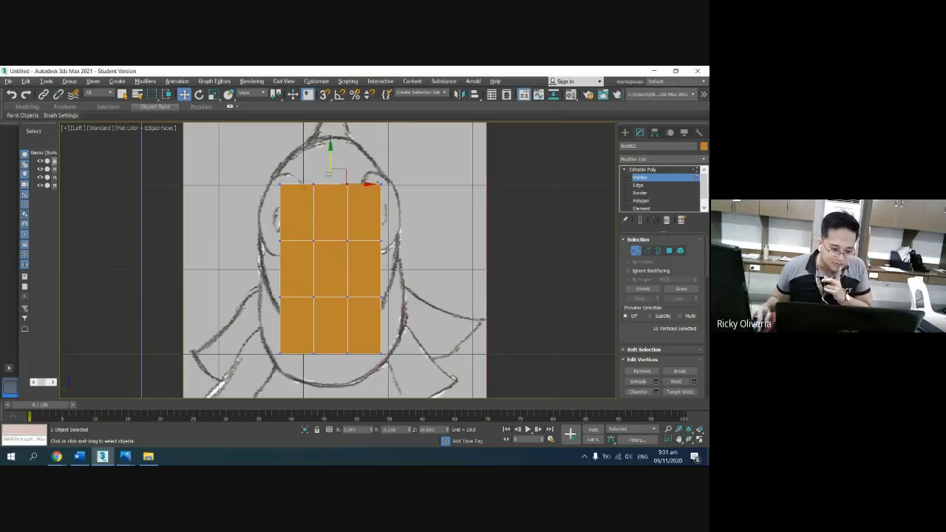
drag(331, 162, 330, 113)
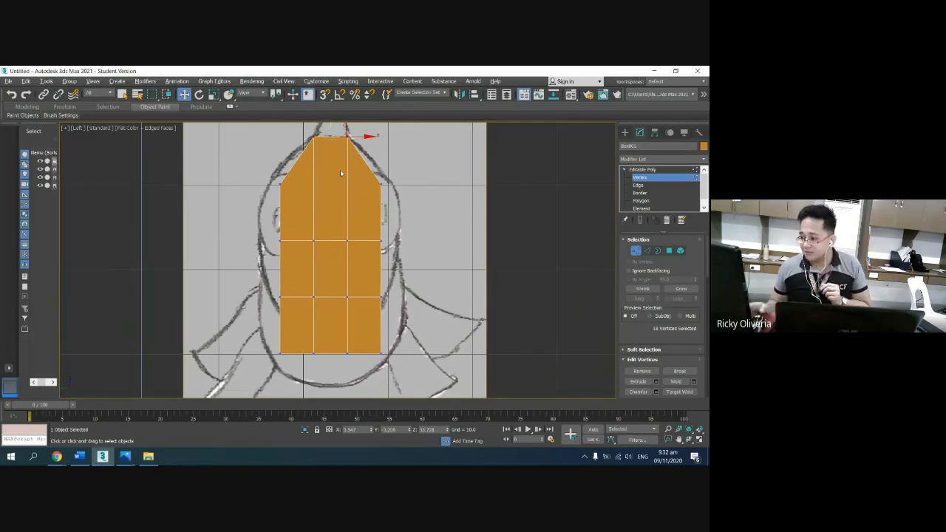
key(ctrl+z)
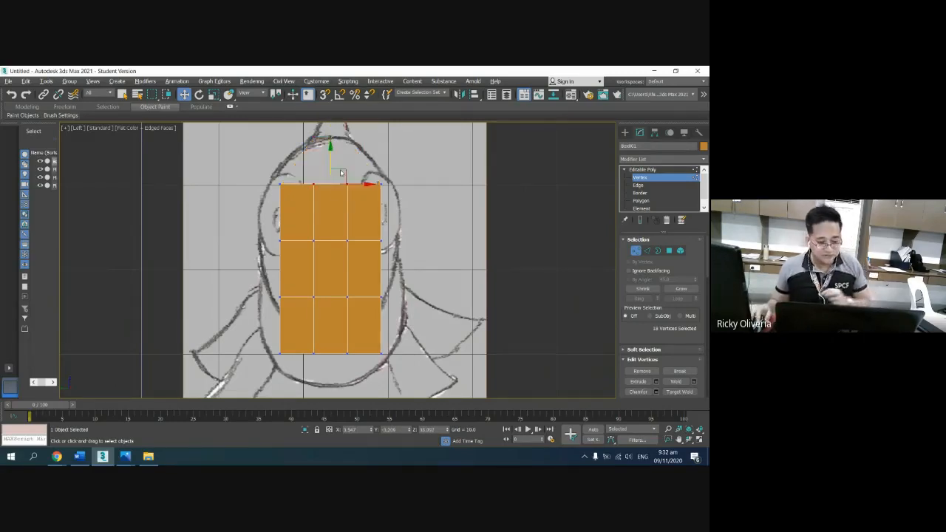
Step: Turn on See-Through for the box in its Object Properties so the reference sketch shows behind it
right_click(332, 214)
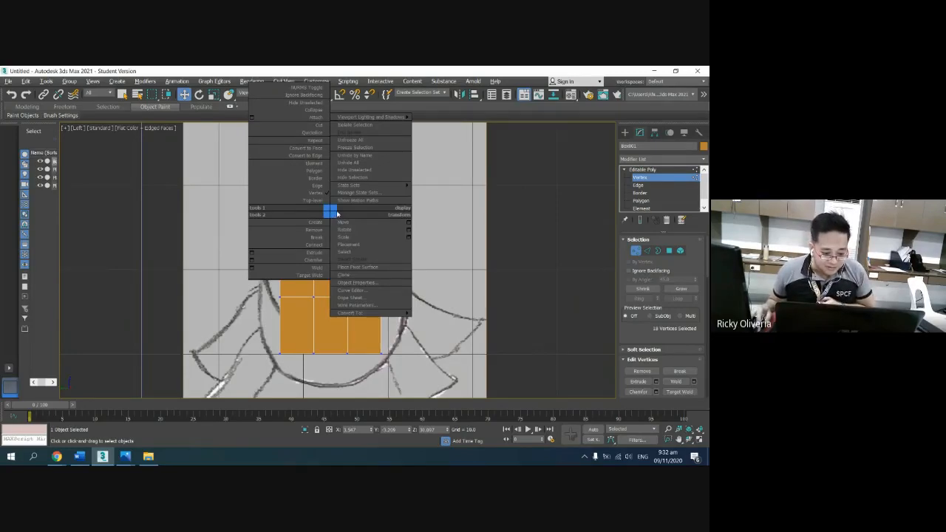
click(501, 238)
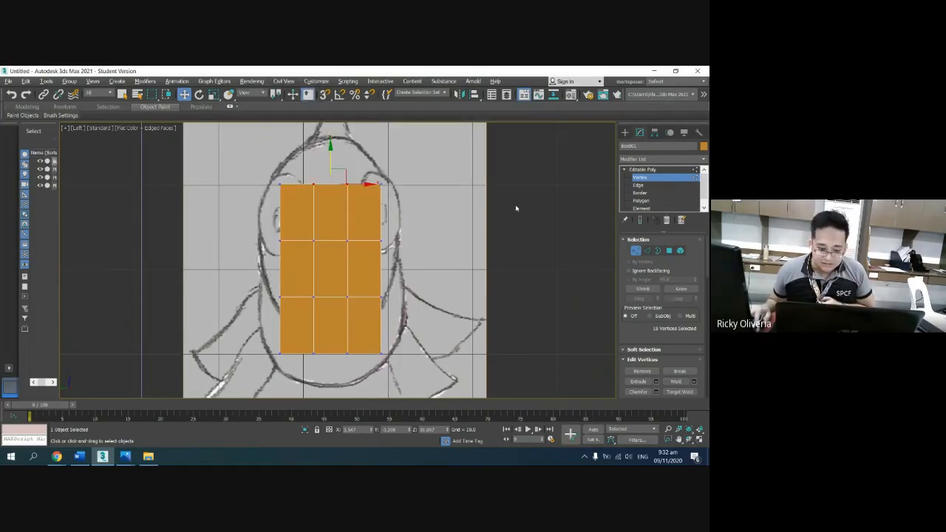
right_click(329, 213)
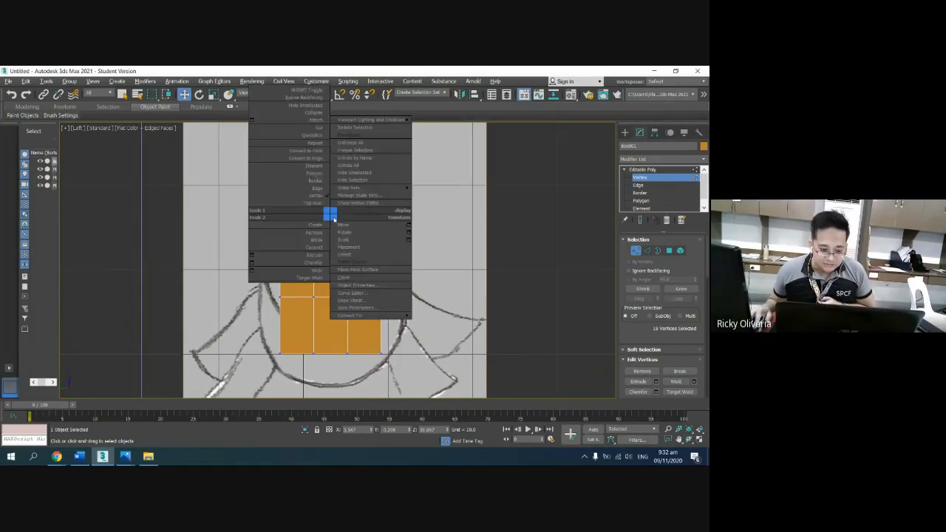
click(378, 285)
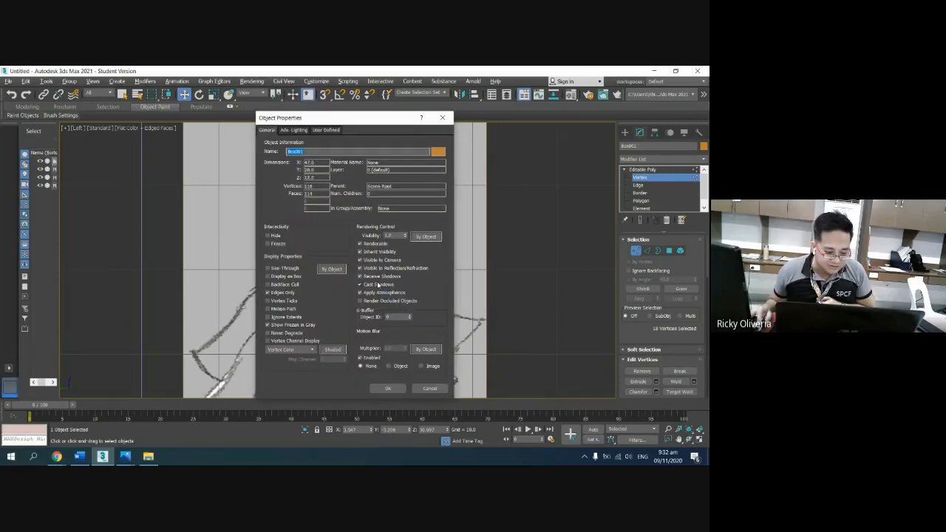
click(268, 269)
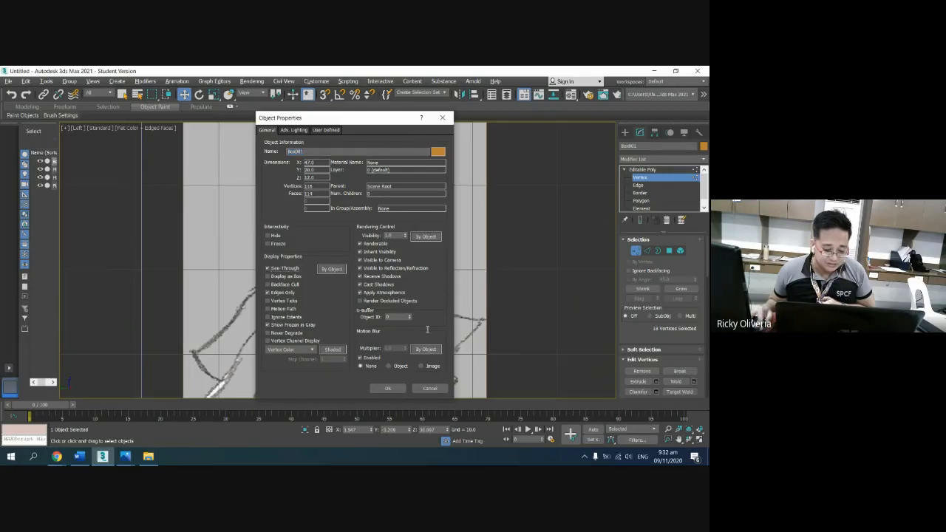
click(387, 388)
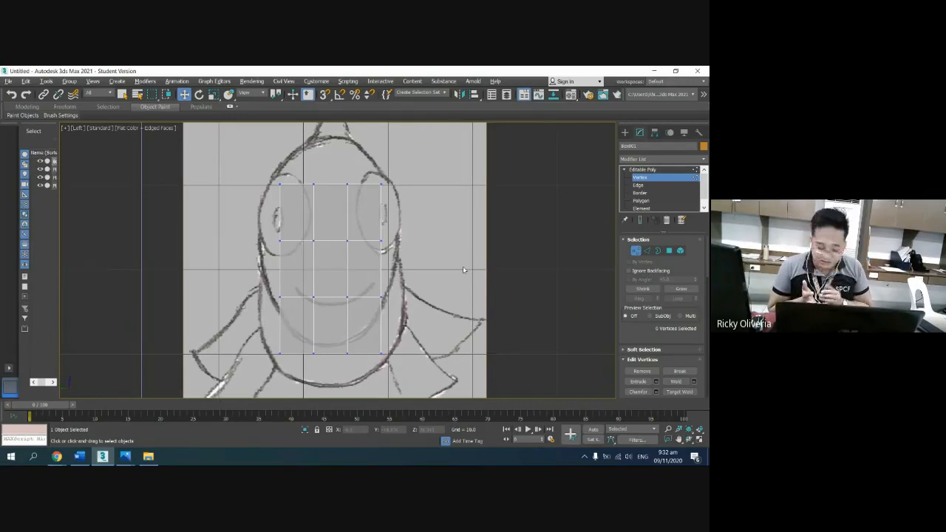
key(shift+q)
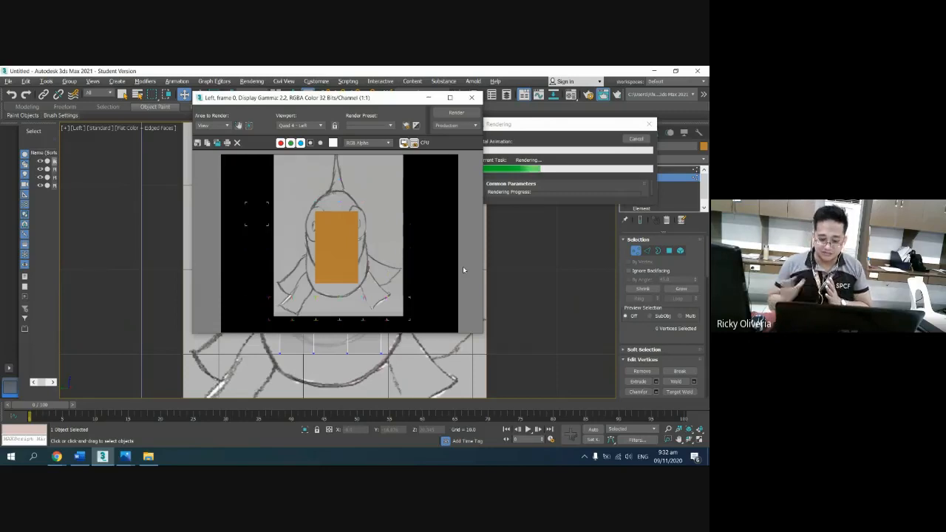
click(636, 139)
click(470, 98)
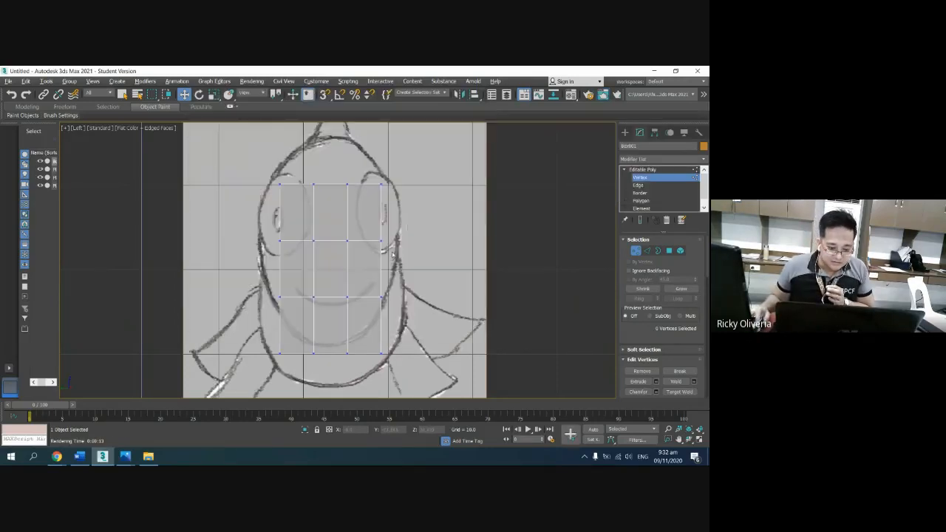
Step: Raise the middle top vertices to the crown of the front-view body outline and lower the middle bottom vertices to its belly line
drag(298, 146, 366, 211)
drag(331, 159, 336, 113)
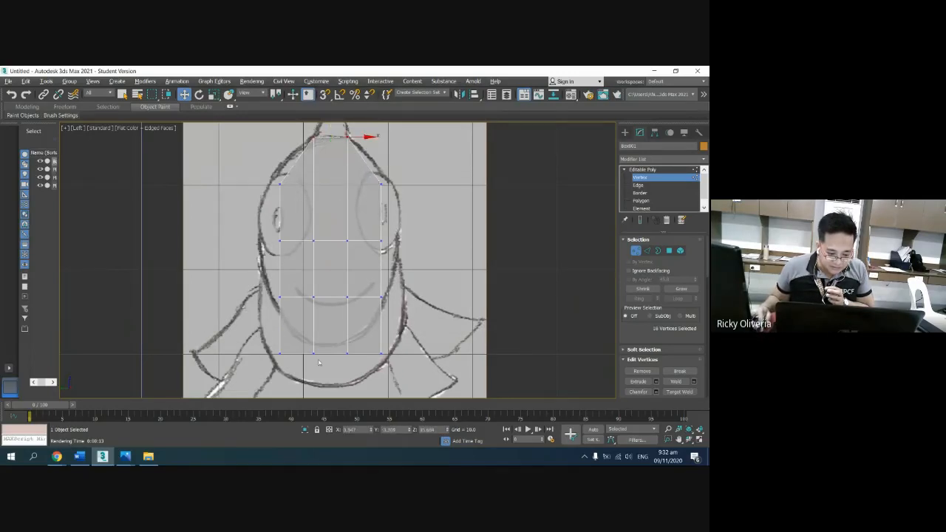
drag(354, 377, 354, 378)
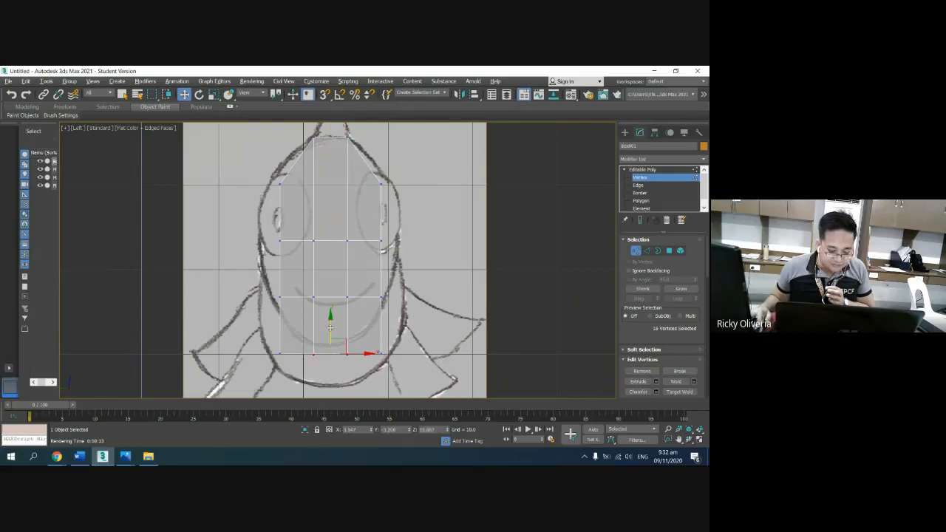
drag(330, 320, 331, 354)
click(432, 272)
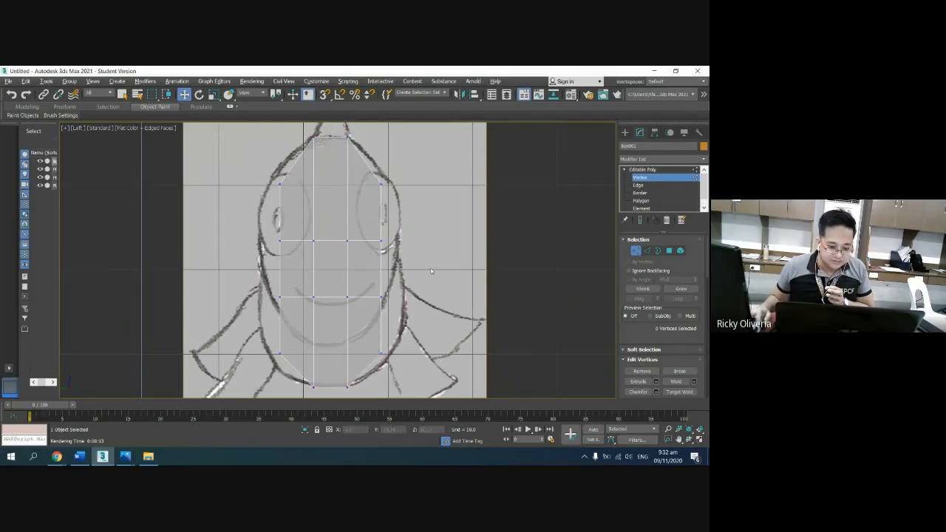
Step: Move the two middle rows of outer vertices on both sides outward to meet the body outline in the Left view
drag(372, 228, 437, 268)
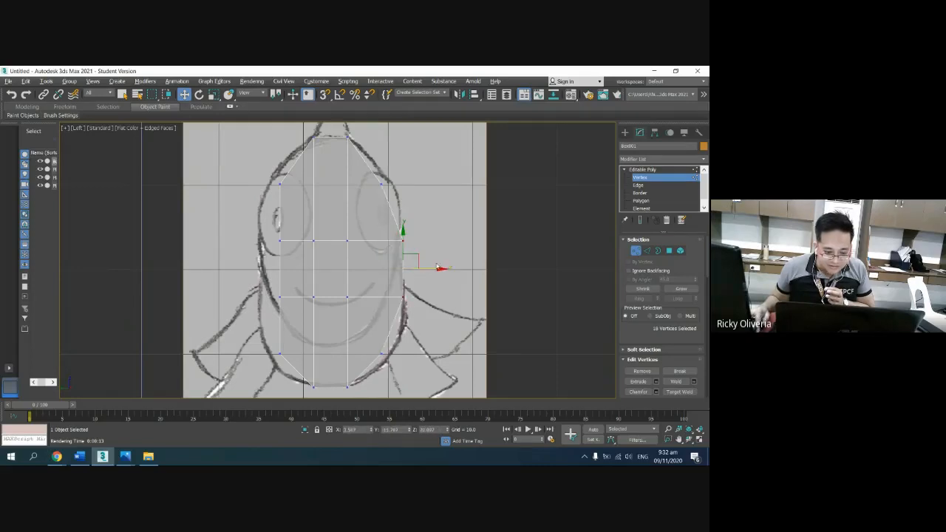
drag(240, 218, 297, 311)
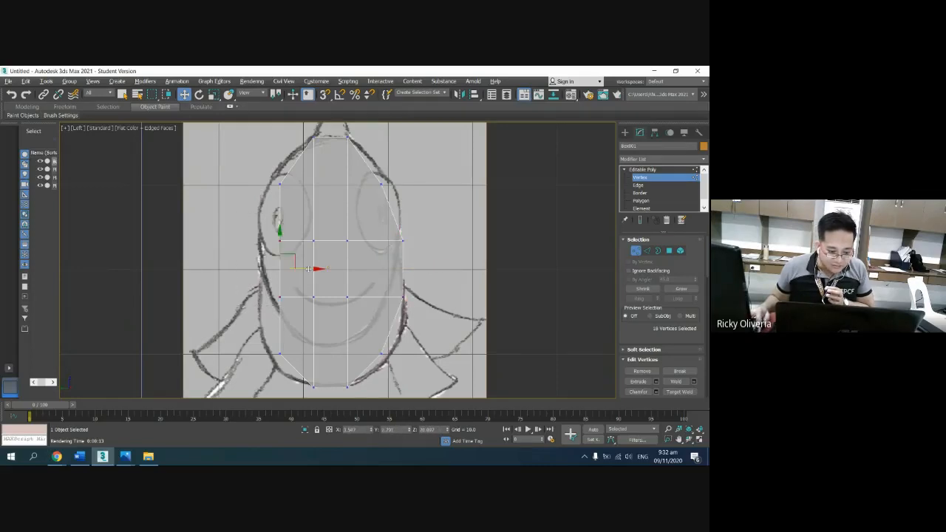
drag(308, 268, 287, 269)
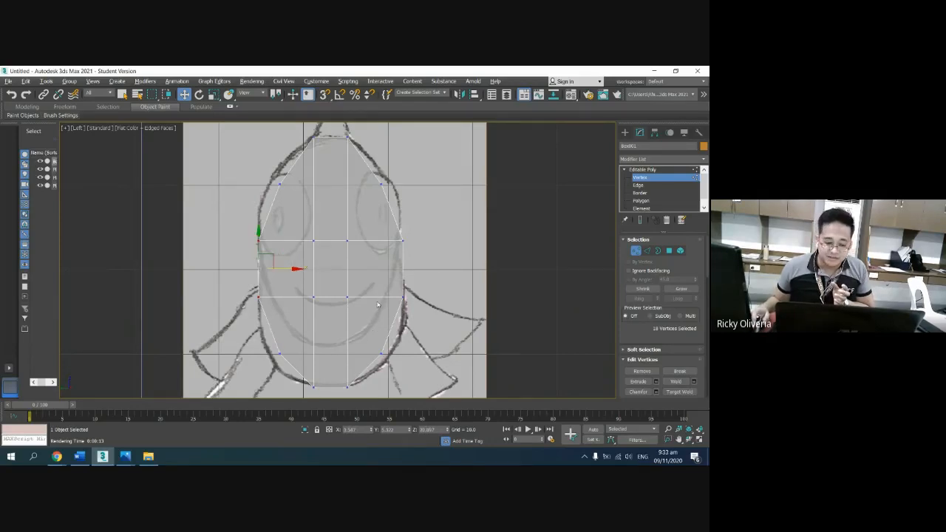
Step: Move the upper and lower corner vertices on both sides outward onto the sketched body outline in the Left view
drag(373, 173, 425, 181)
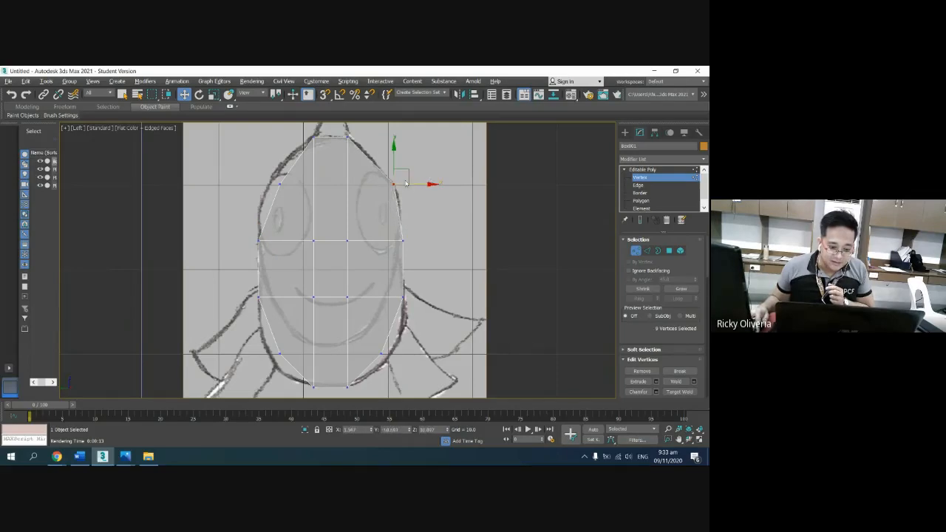
drag(257, 156, 304, 184)
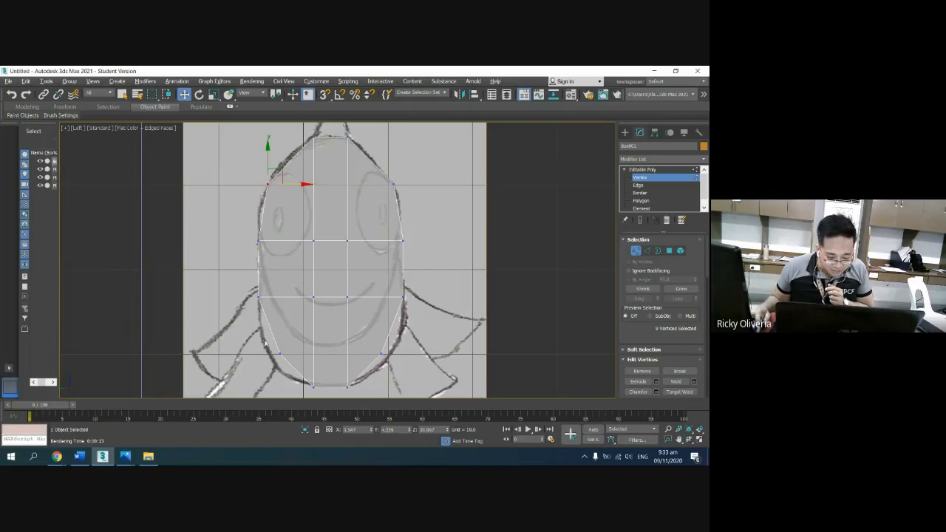
drag(289, 368, 290, 368)
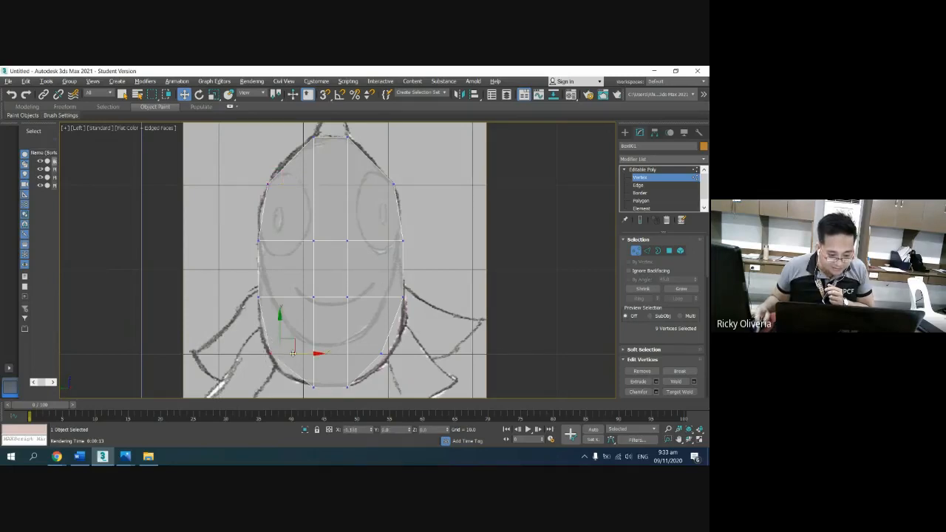
drag(375, 346, 425, 342)
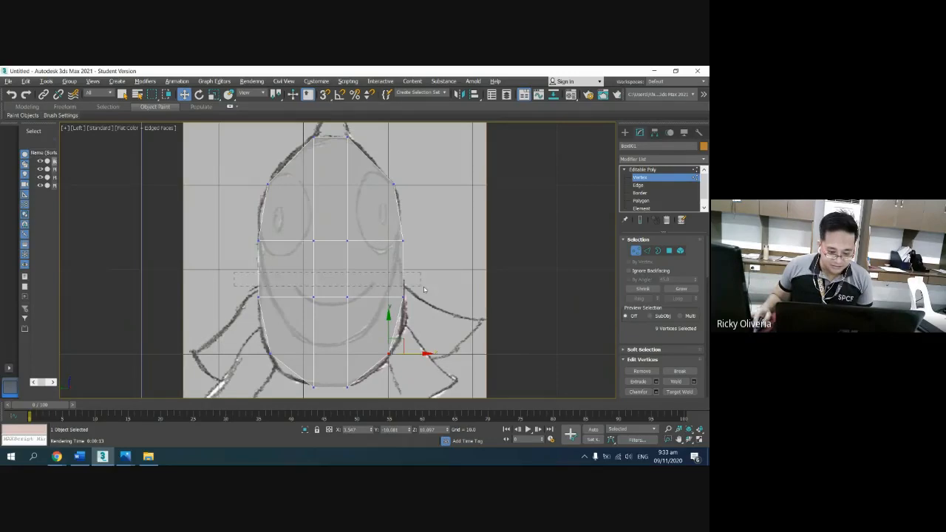
Step: Raise the upper middle row of vertices slightly and lower the lower middle row to where the belly outline starts curving inward
drag(424, 287, 423, 287)
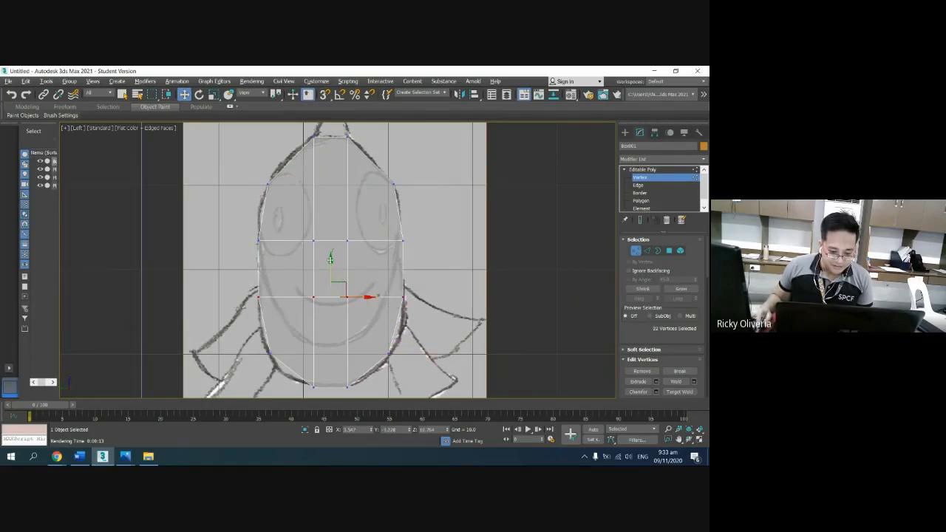
drag(330, 263, 425, 258)
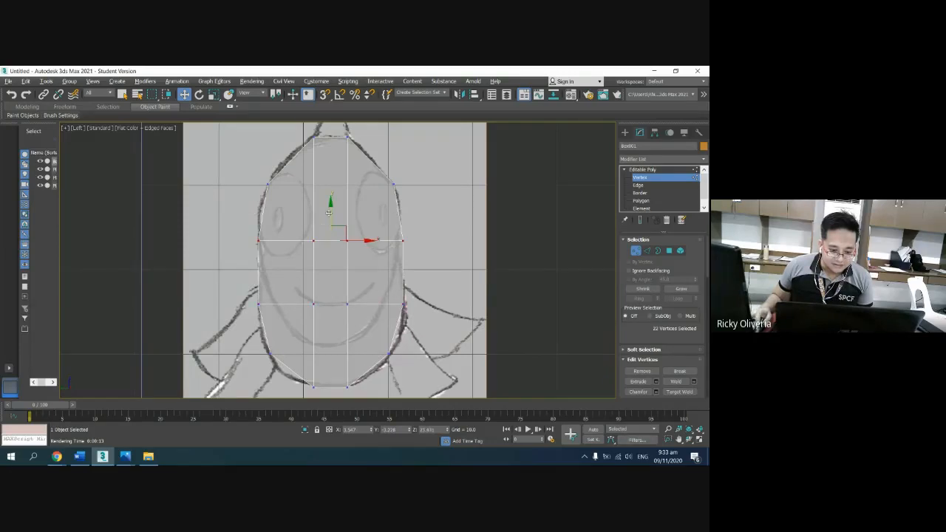
drag(328, 215, 328, 199)
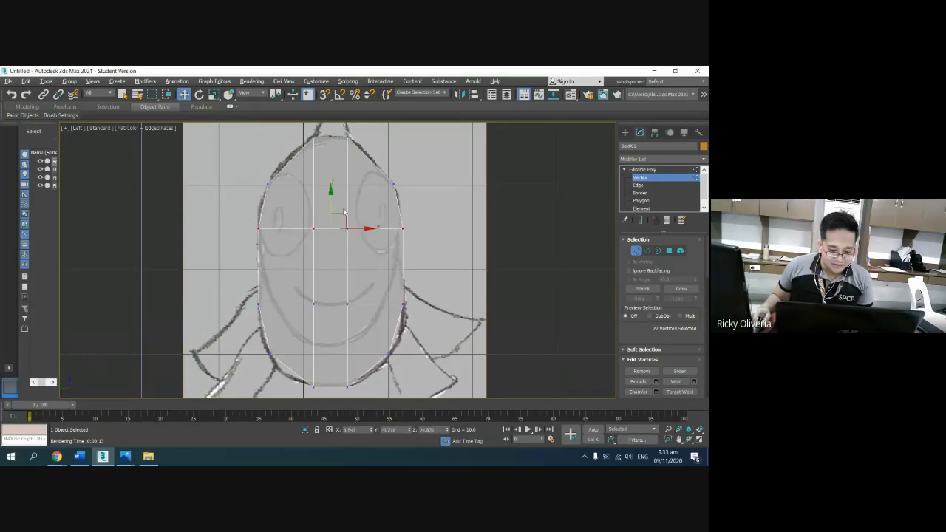
click(456, 223)
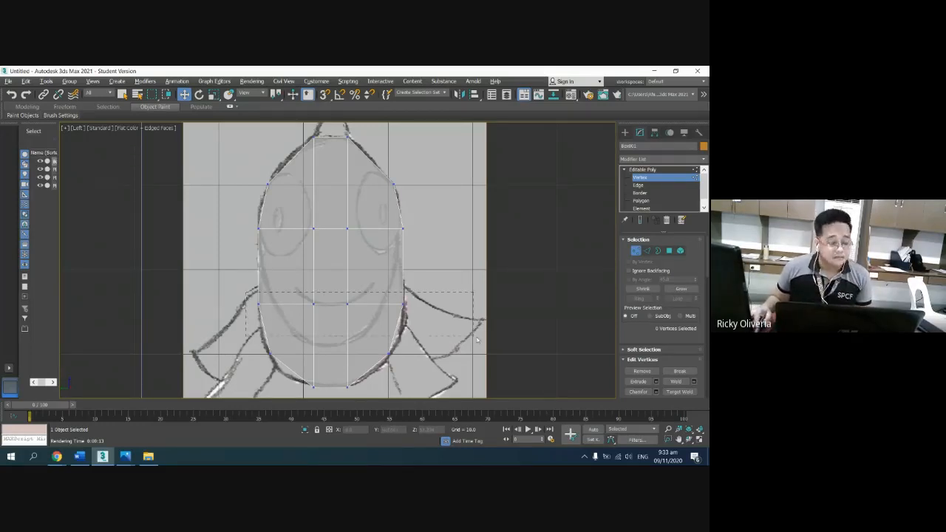
drag(248, 296, 485, 340)
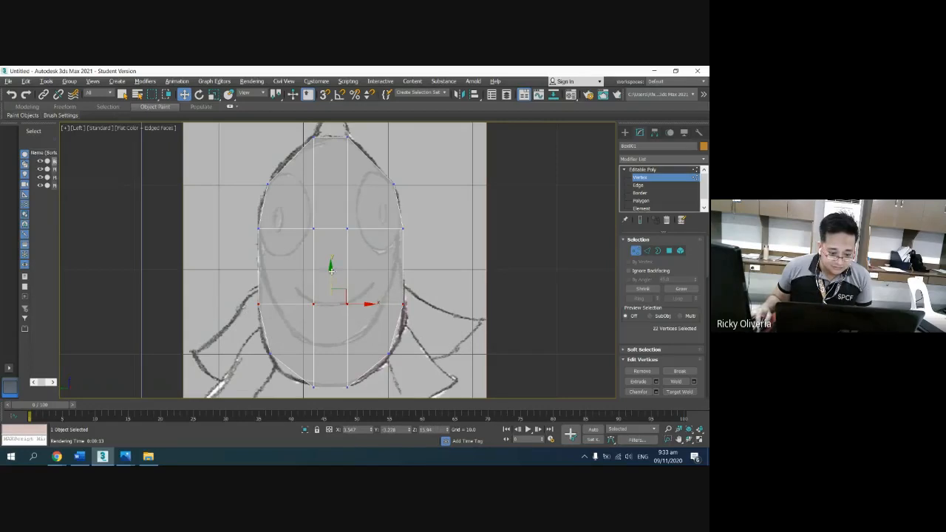
drag(331, 274, 331, 295)
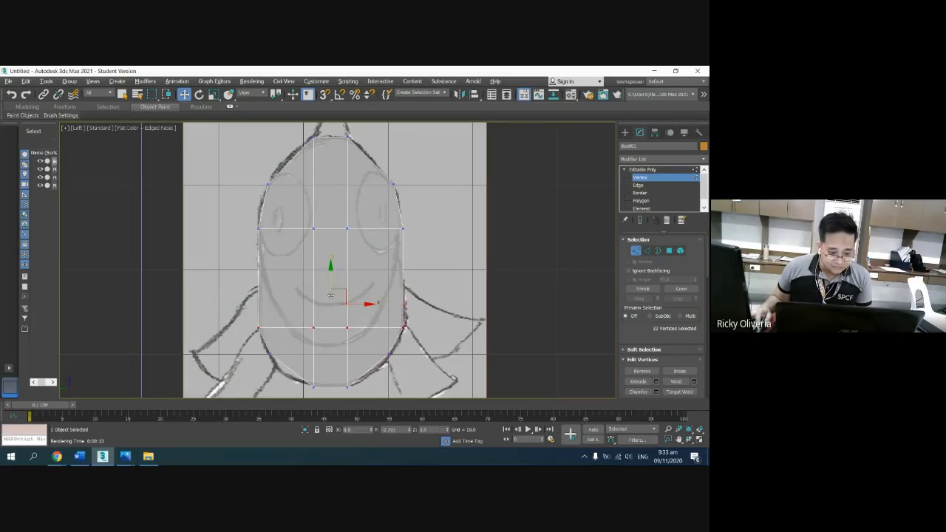
click(447, 298)
drag(404, 326, 412, 334)
click(446, 269)
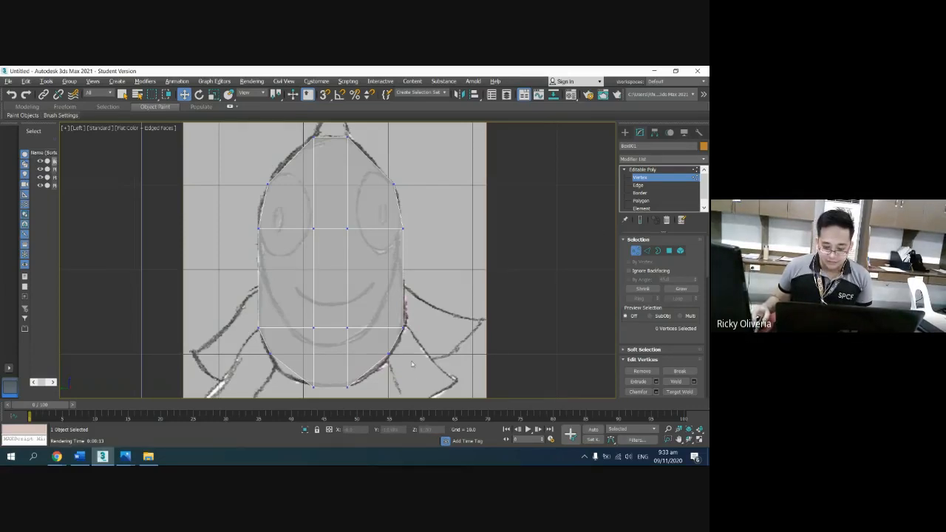
Step: Examine the reshaped fish body against the reference planes from another angle in the Perspective view
key(alt+w)
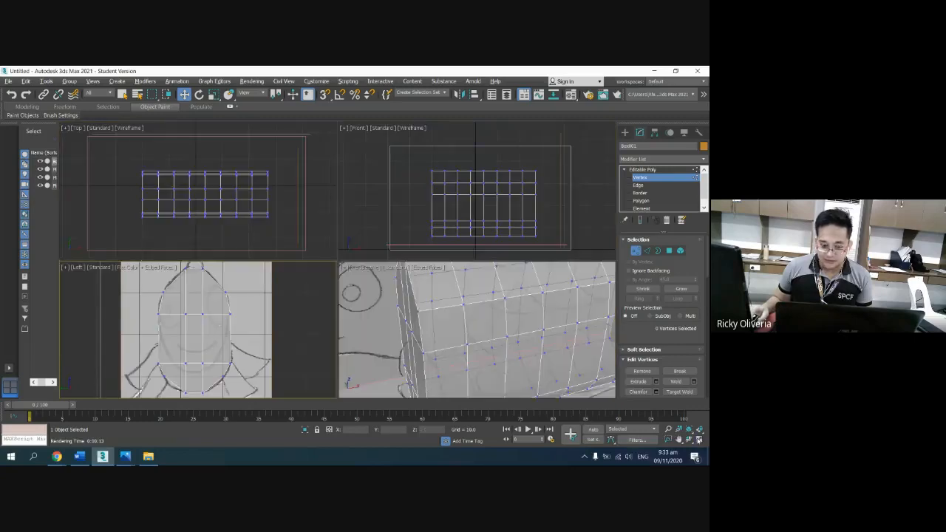
scroll(504, 355, down, 8)
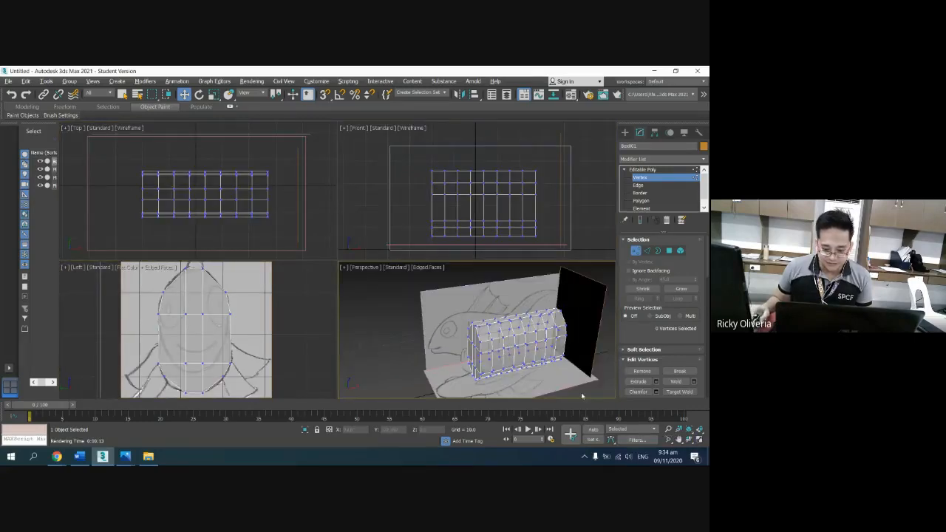
key(alt+w)
key(ctrl+r)
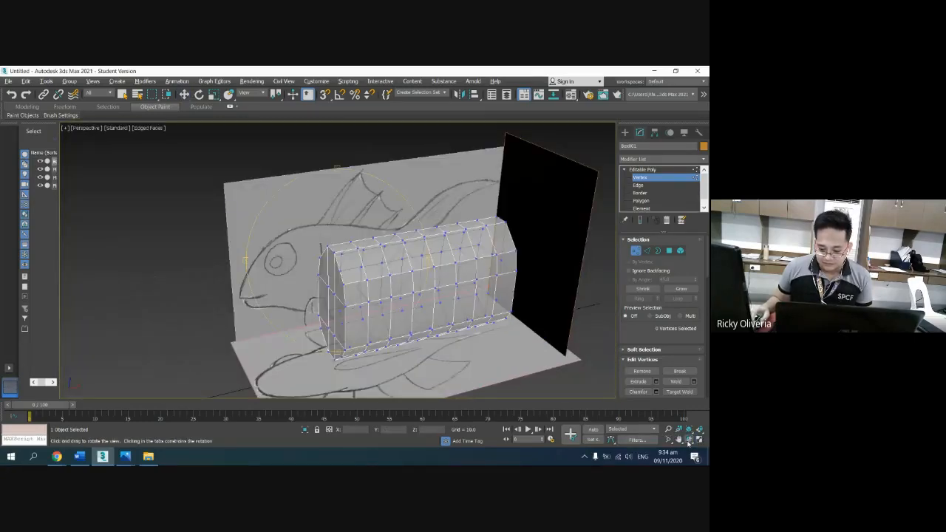
drag(449, 327, 325, 259)
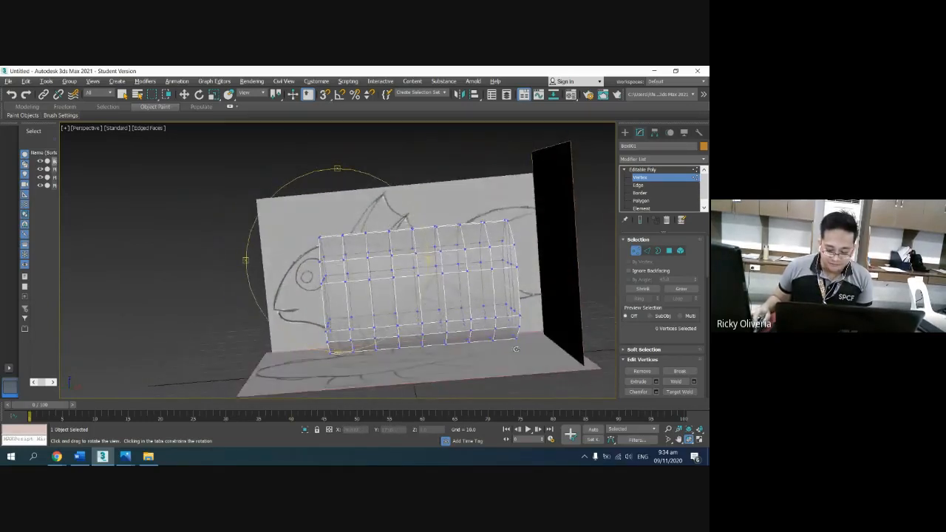
click(699, 440)
right_click(537, 215)
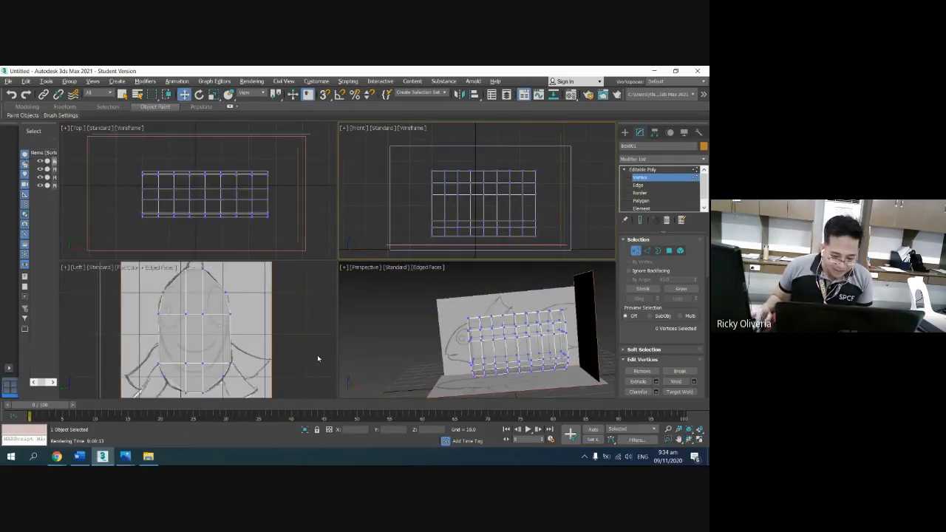
right_click(309, 327)
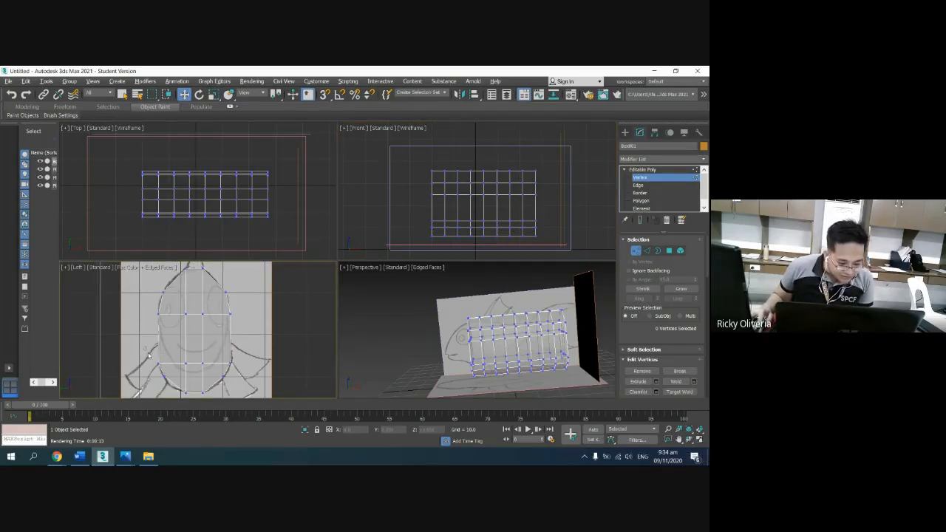
Step: Try raising the outer vertices of the lower middle row on one side of the body, and undo the move
drag(148, 355, 173, 374)
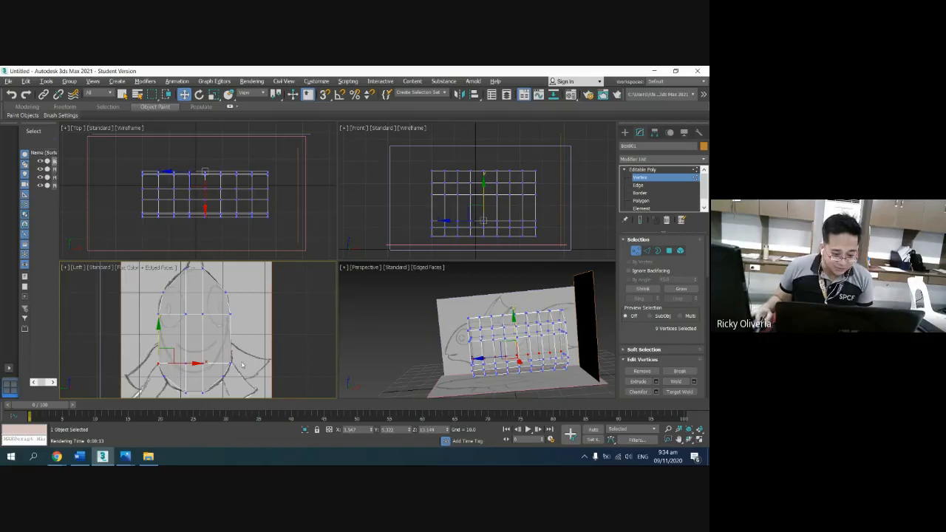
drag(157, 335, 157, 320)
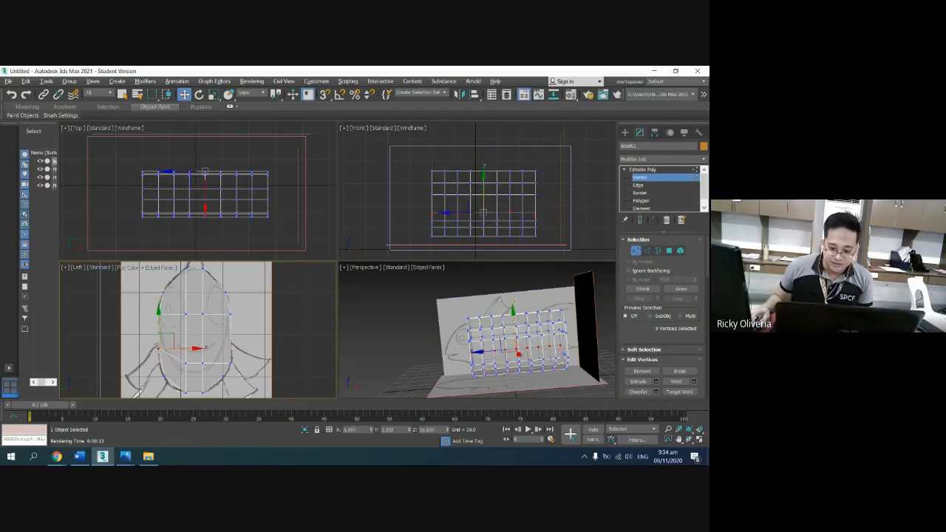
click(310, 324)
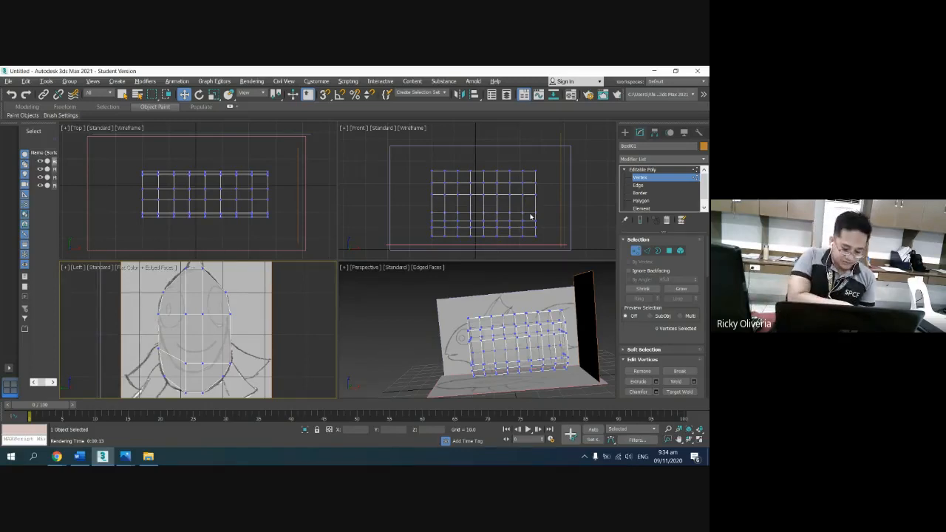
drag(424, 208, 531, 217)
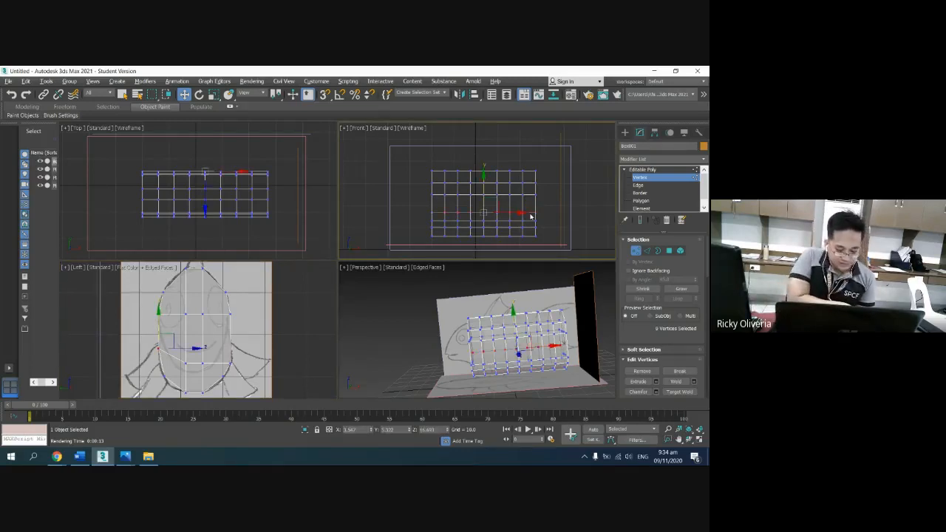
key(ctrl+z)
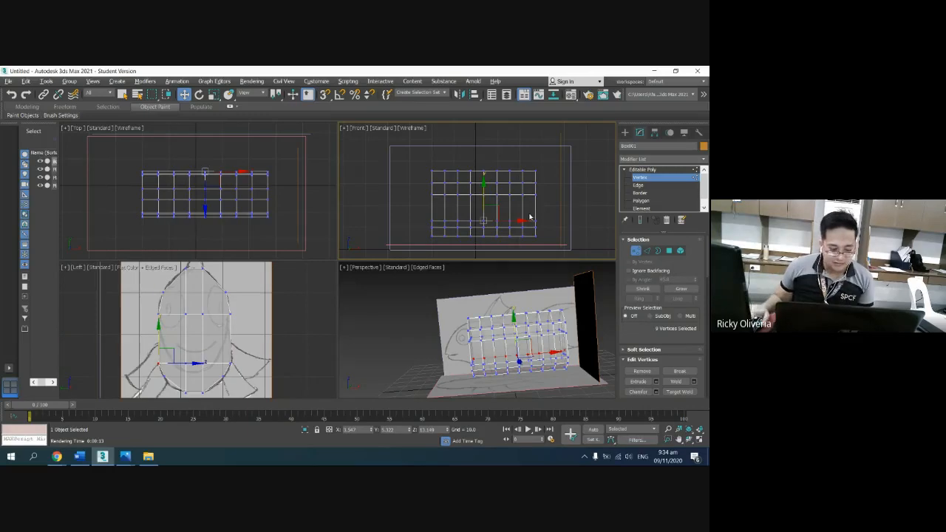
click(290, 218)
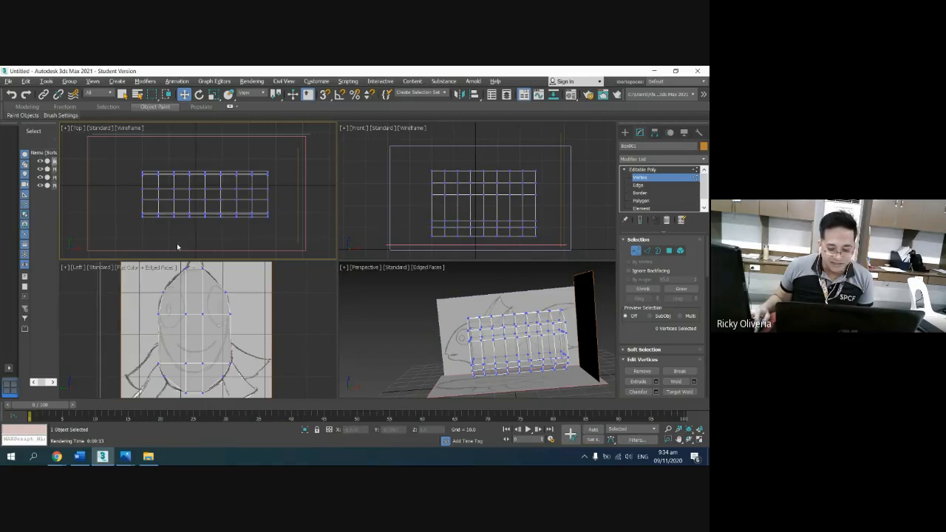
Step: Leave vertex editing and delete the reference plane carrying the fish's front-view sketch
click(310, 337)
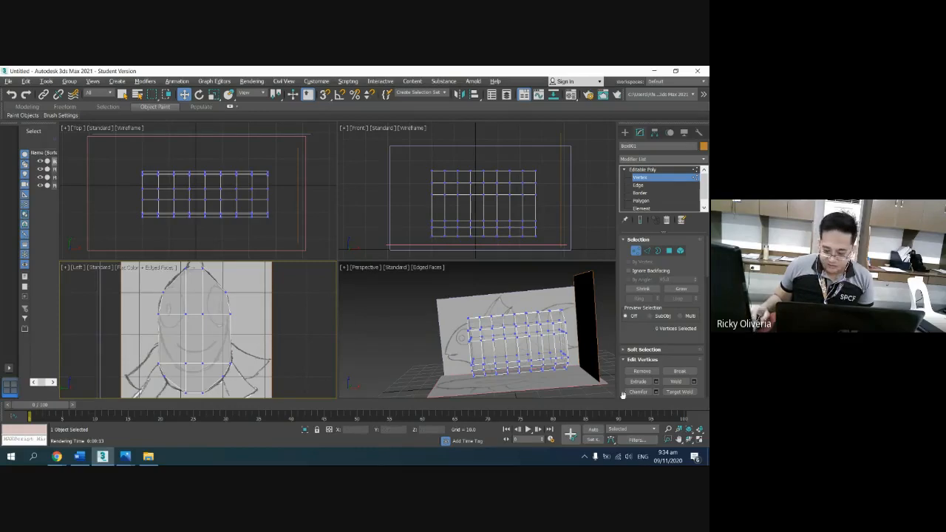
click(698, 441)
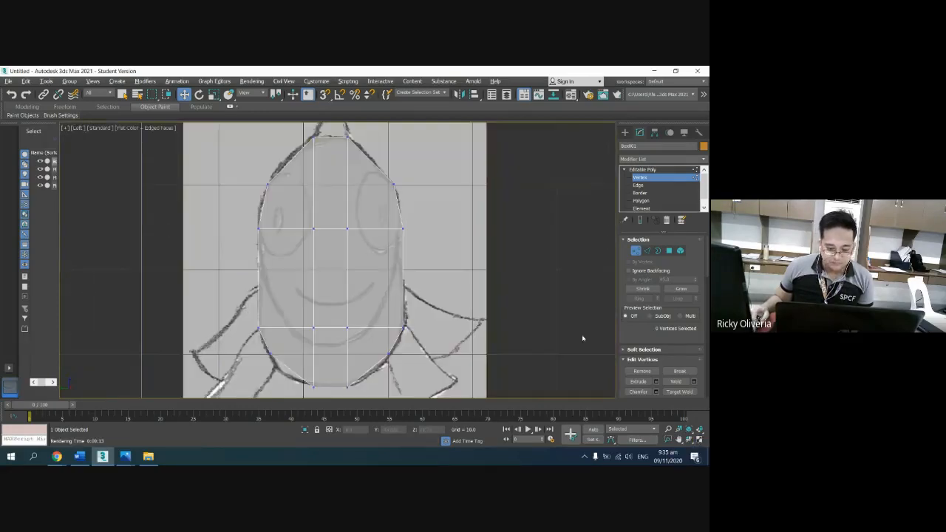
click(700, 440)
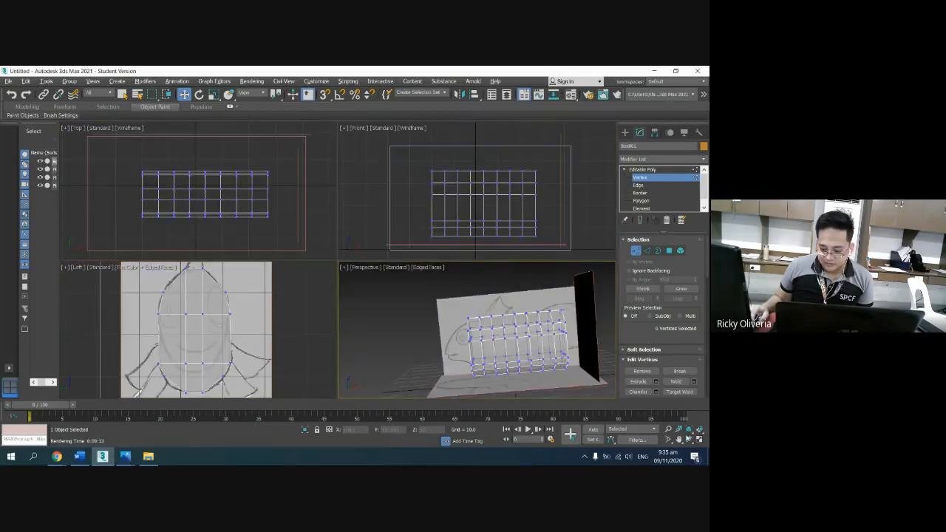
click(699, 440)
click(689, 439)
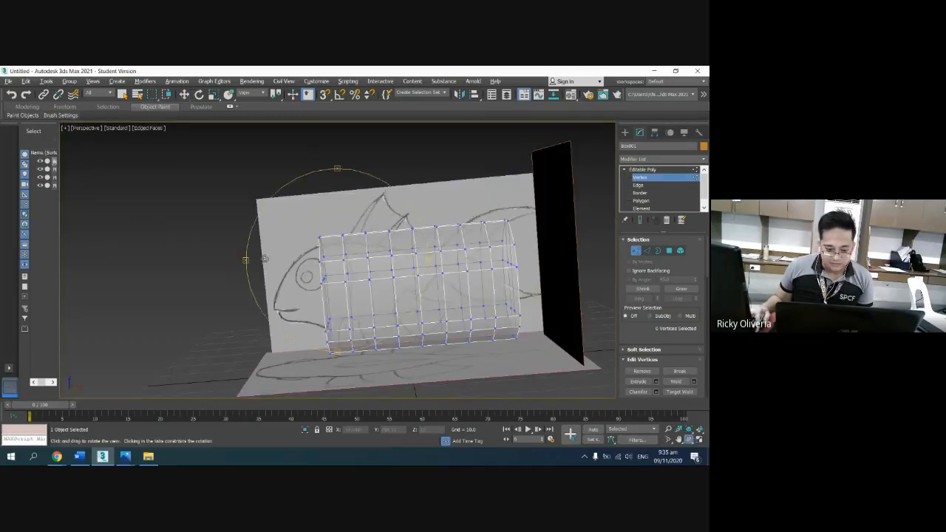
drag(265, 259, 451, 189)
key(w)
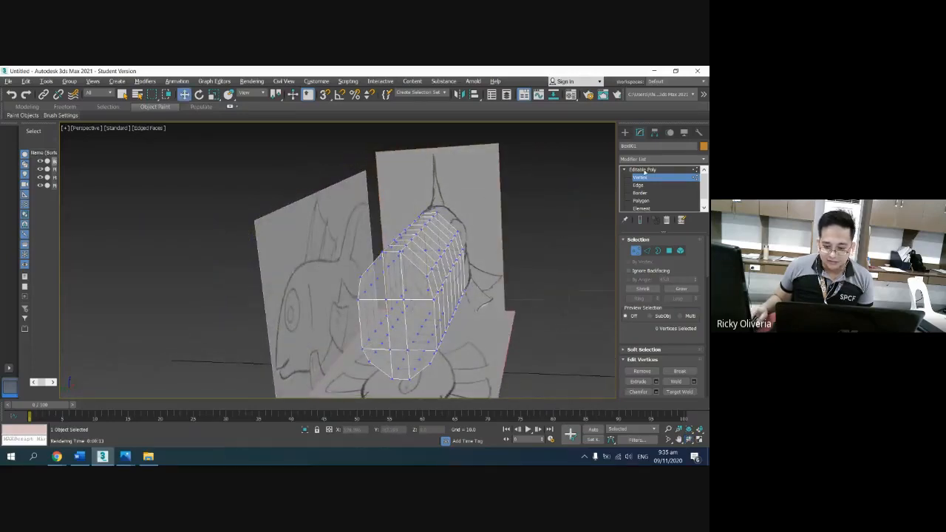
click(644, 170)
click(437, 193)
right_click(437, 194)
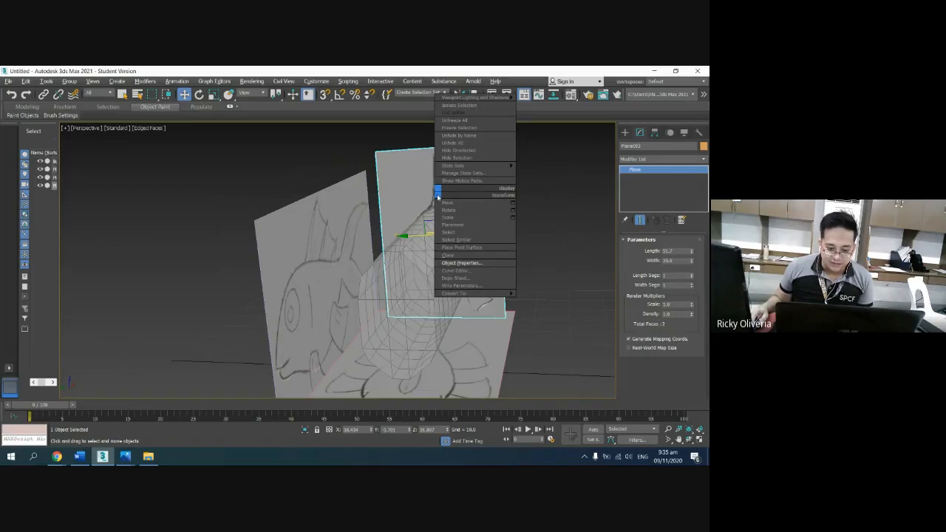
click(420, 184)
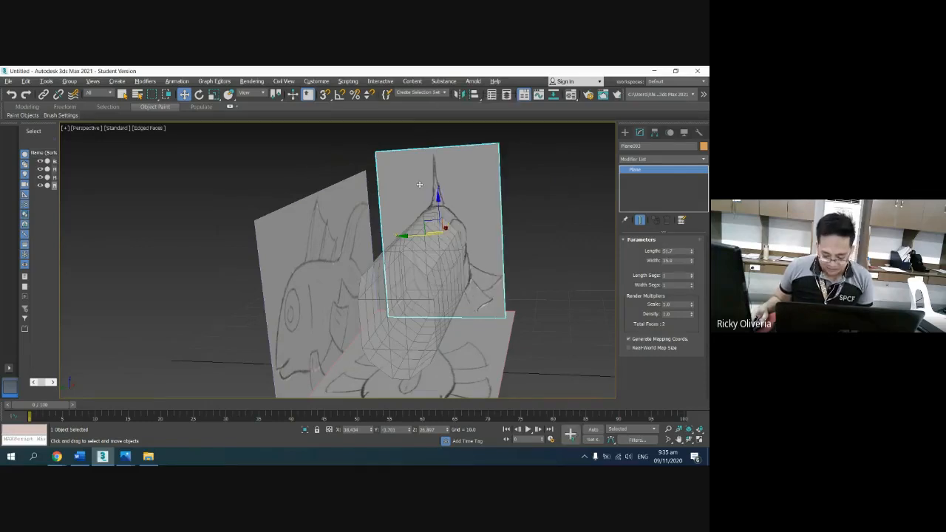
key(Delete)
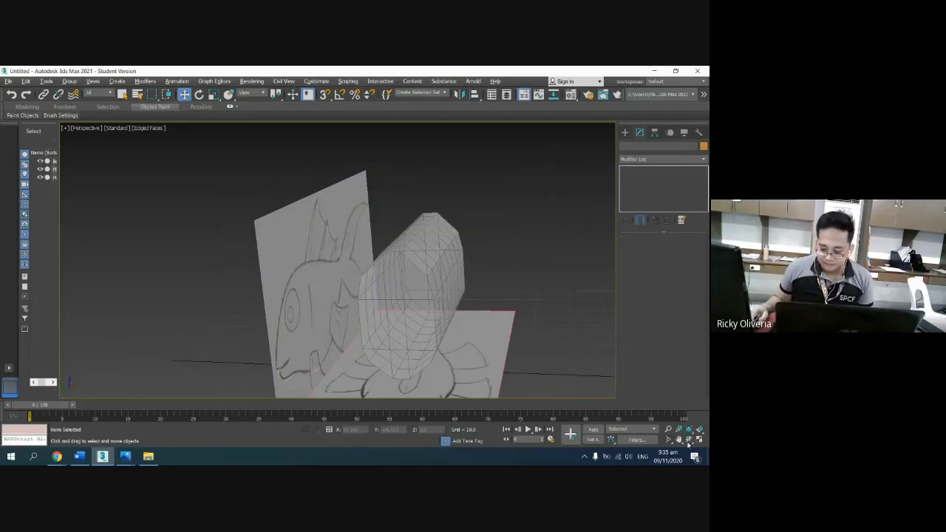
Step: Orbit the Perspective view to face the side sketch and show the Front view at full size
click(688, 439)
drag(363, 314, 310, 362)
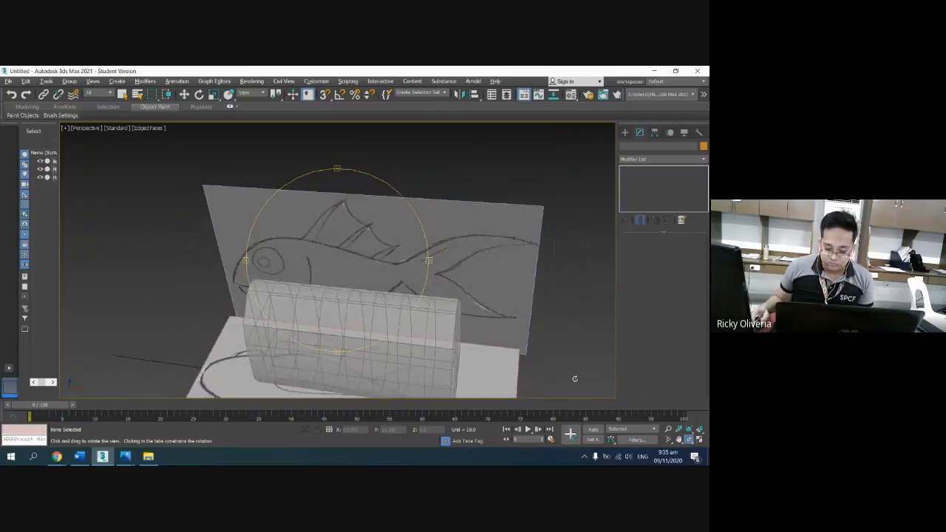
click(702, 440)
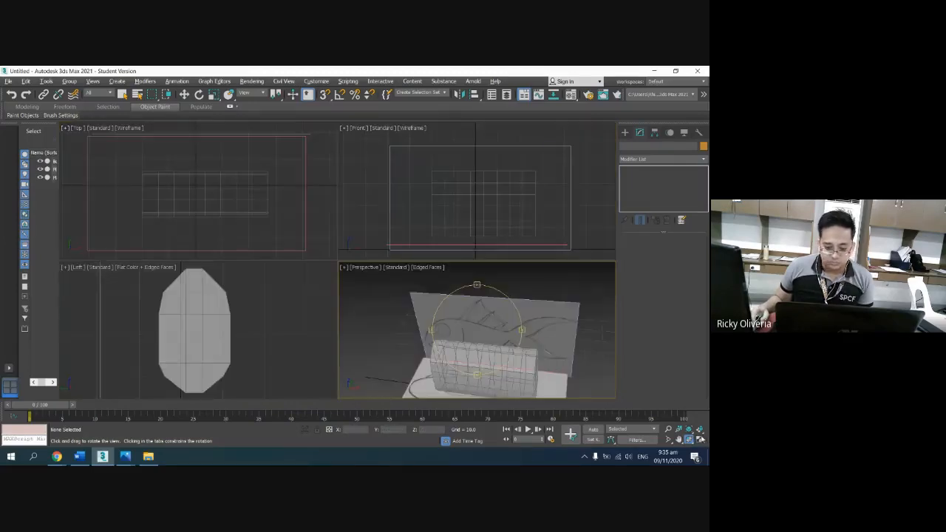
right_click(580, 240)
right_click(582, 212)
click(560, 213)
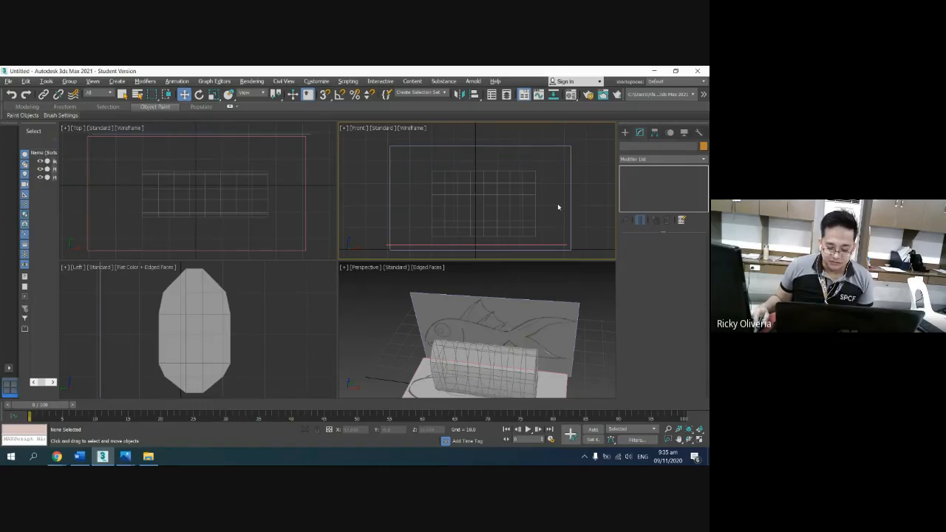
click(700, 440)
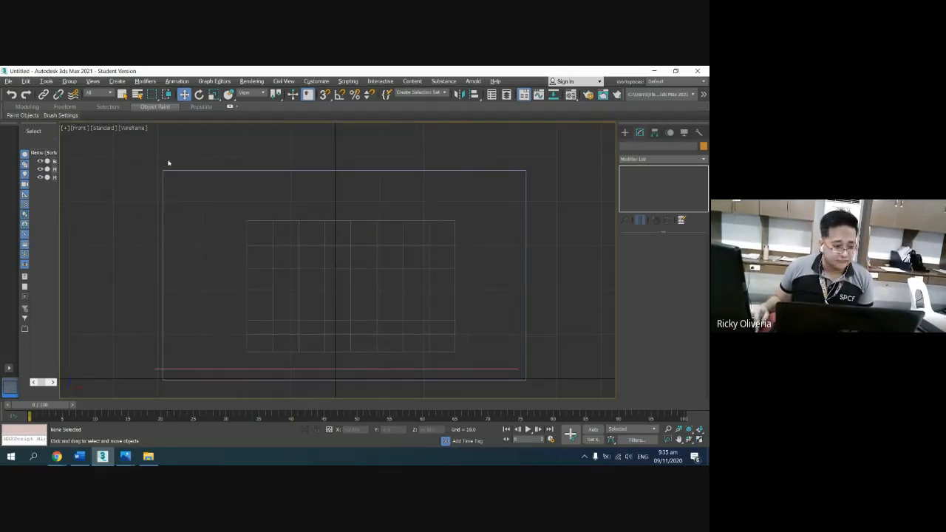
Step: Display the Front view in Flat Color with edged faces so the box's segments show over the side sketch
click(127, 129)
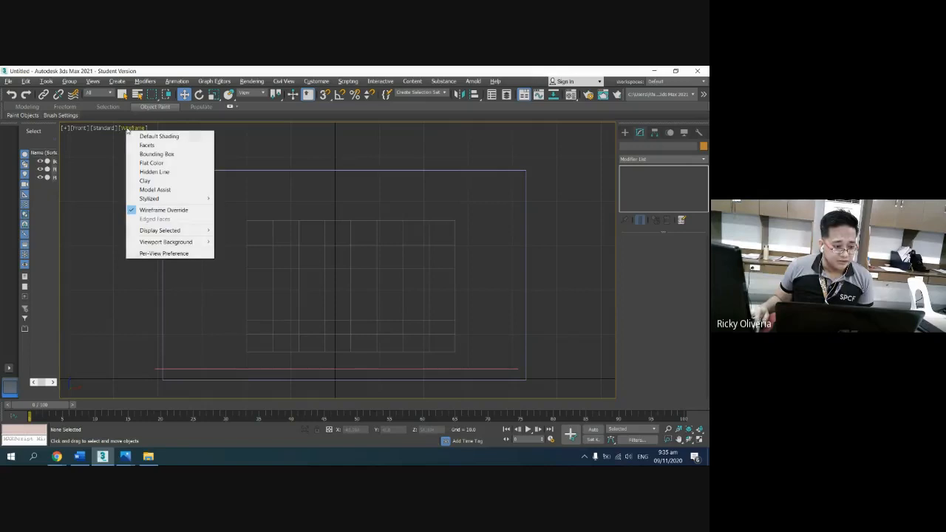
click(151, 163)
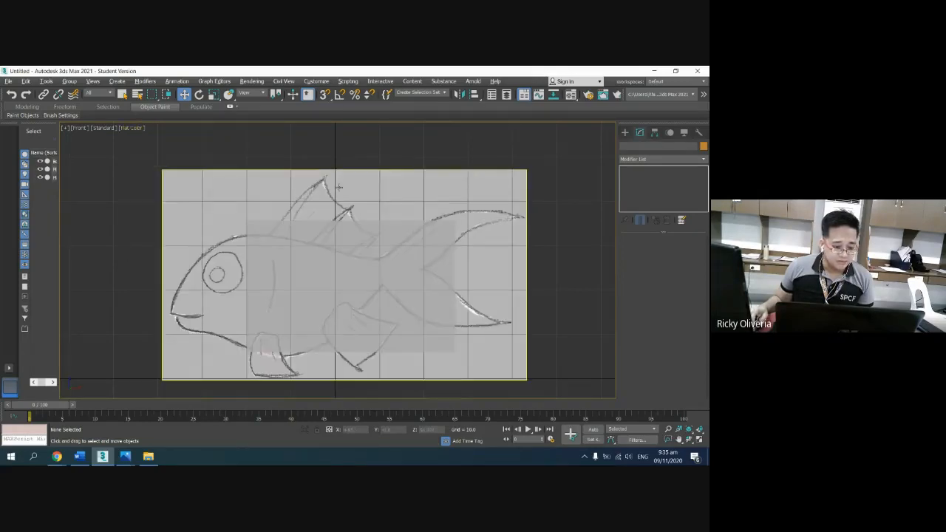
click(320, 274)
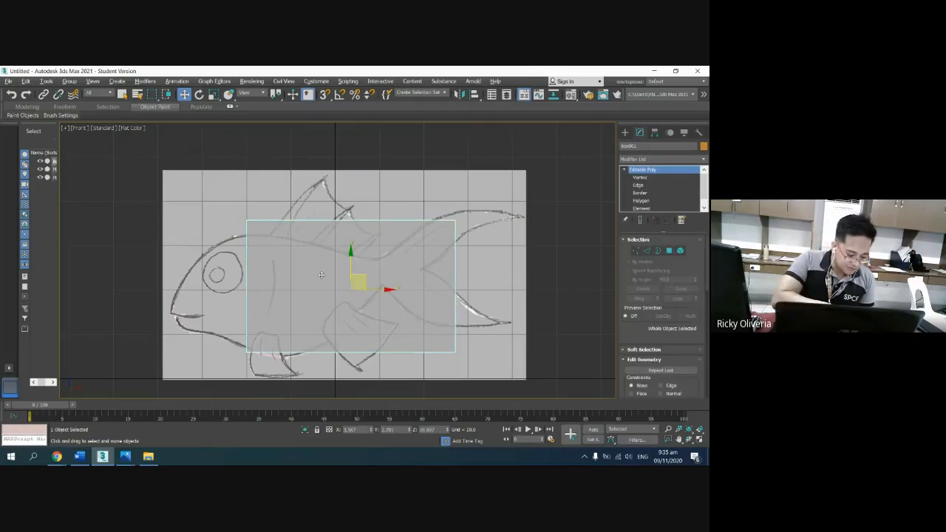
key(F4)
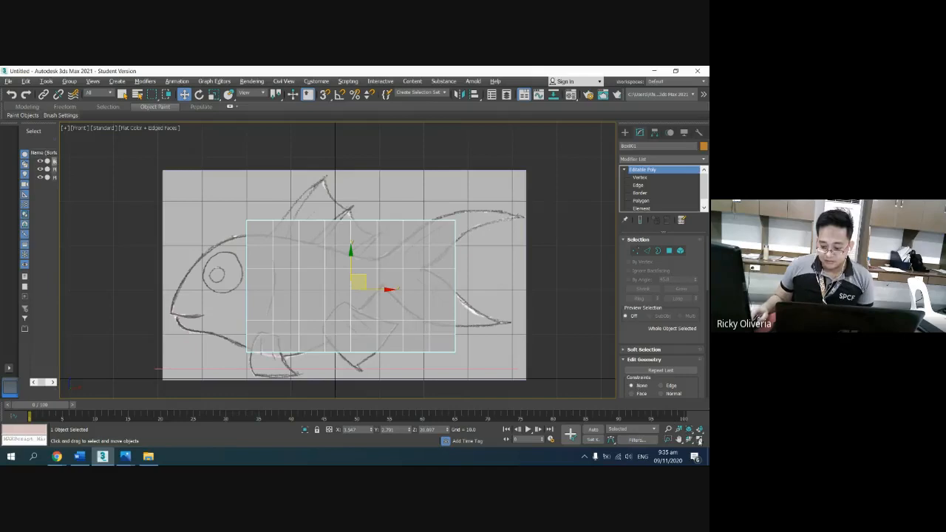
click(670, 429)
drag(329, 254, 357, 180)
click(678, 440)
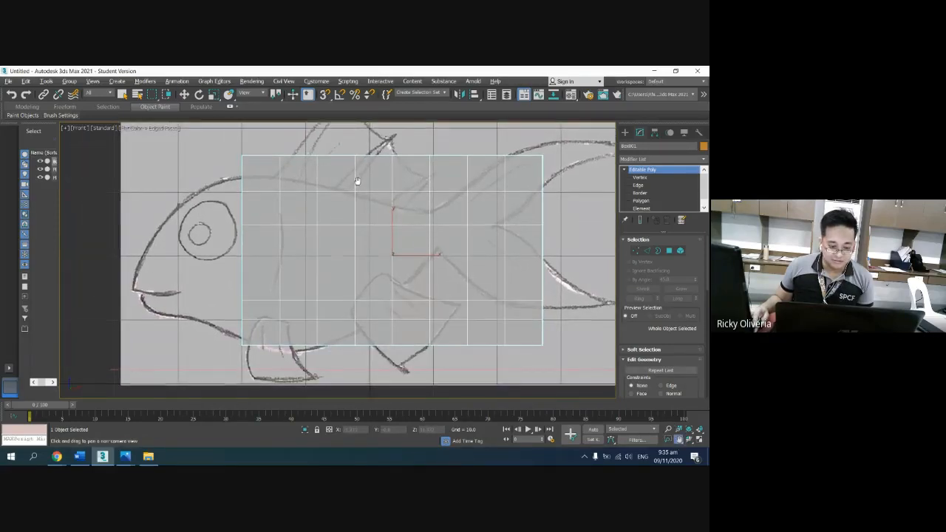
key(w)
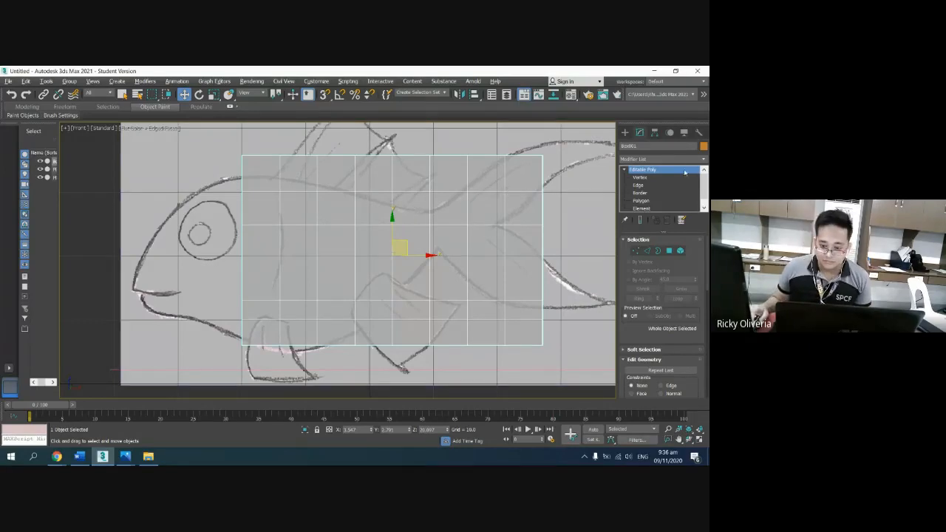
click(640, 177)
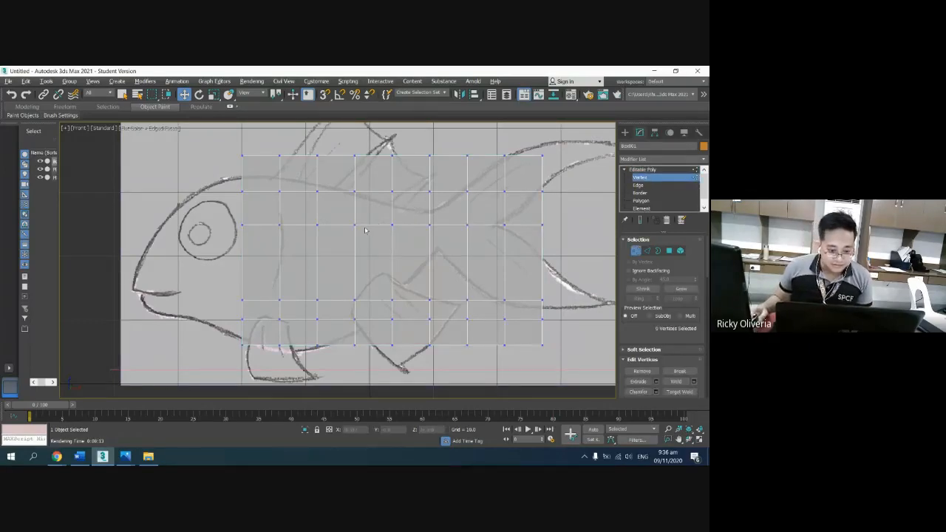
click(216, 177)
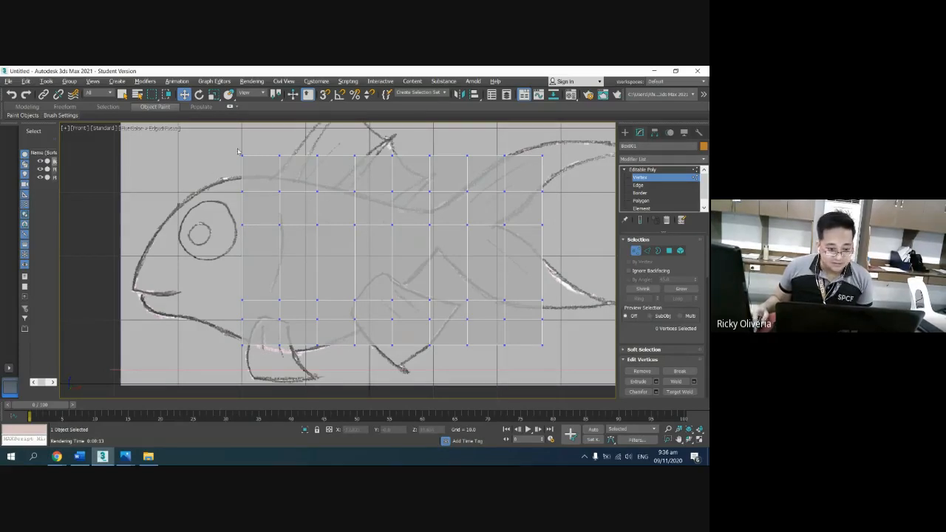
drag(225, 139, 227, 160)
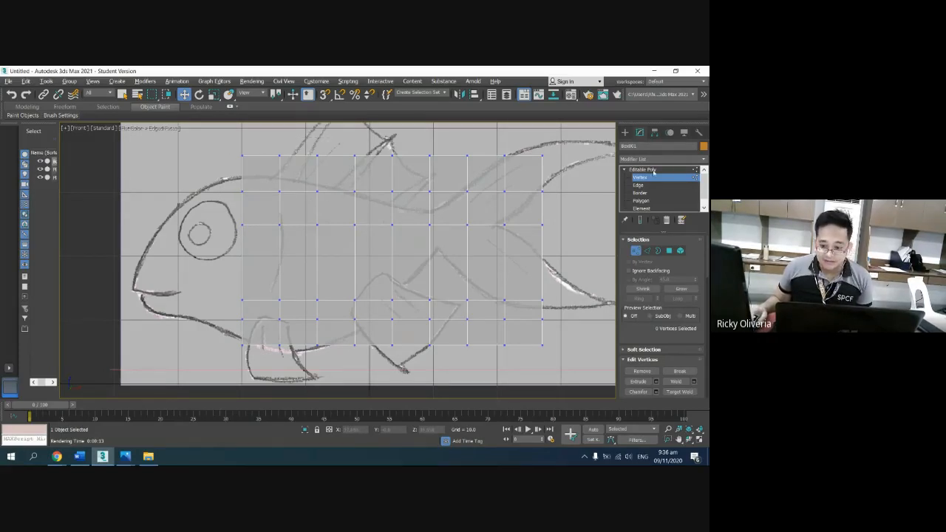
Step: Shift the whole box toward the head and slightly down over the sketched fish body, and enter vertex editing
click(653, 170)
drag(423, 255, 328, 253)
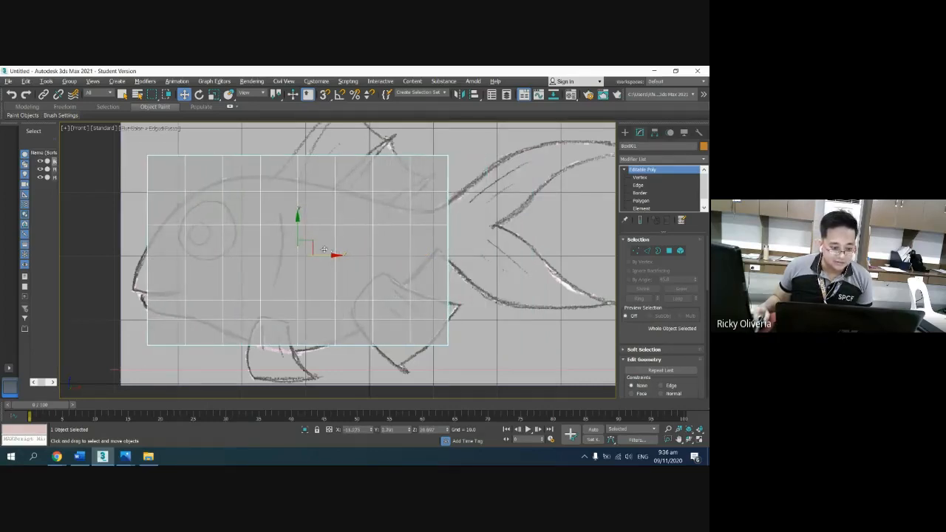
drag(296, 224, 296, 236)
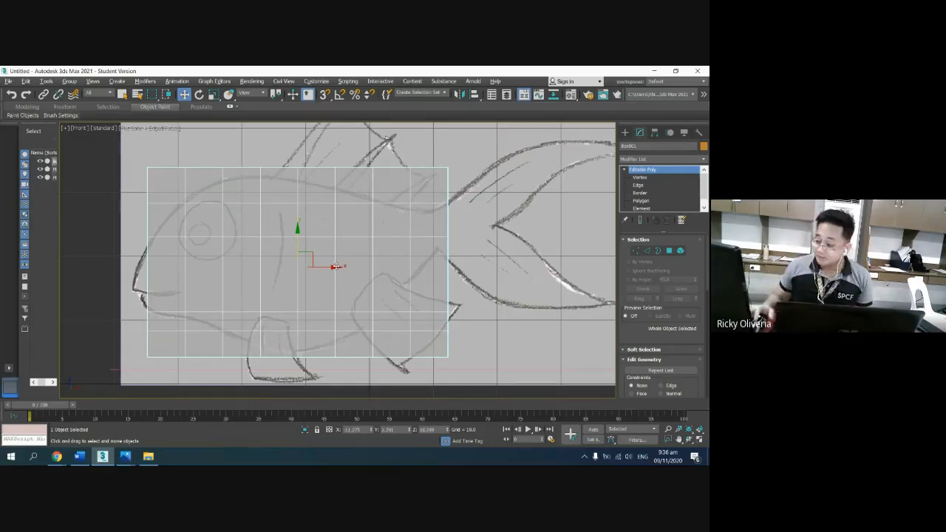
click(645, 178)
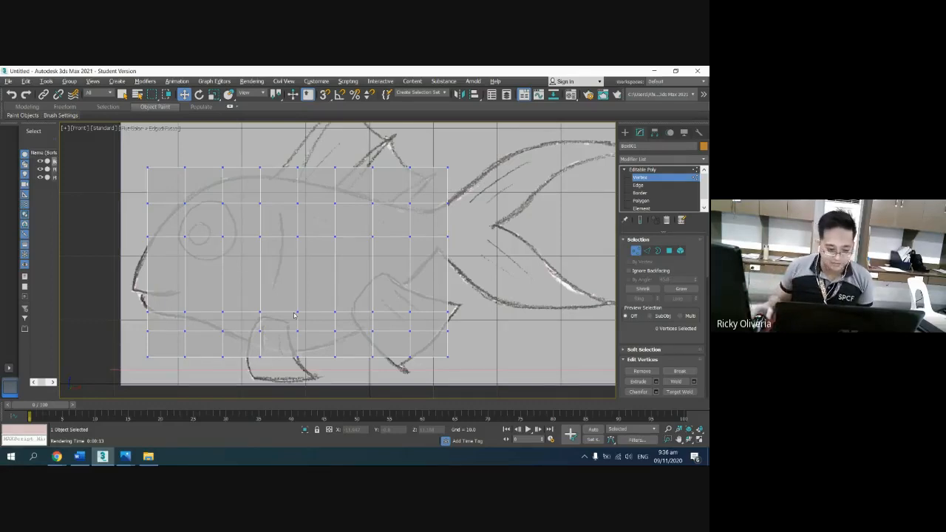
Step: Try pulling the upper-middle vertices at the box's tail end inward, undo the move and clear the selection
drag(421, 207, 430, 224)
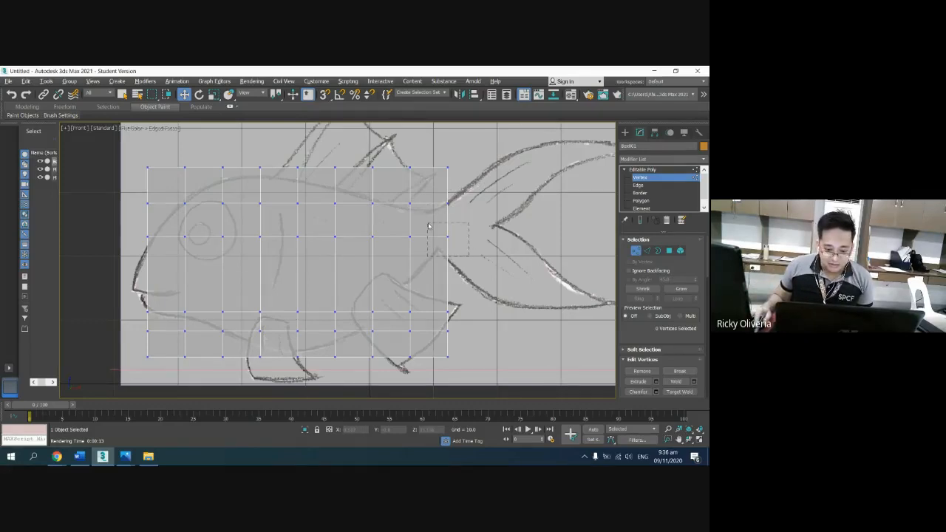
drag(486, 235, 442, 230)
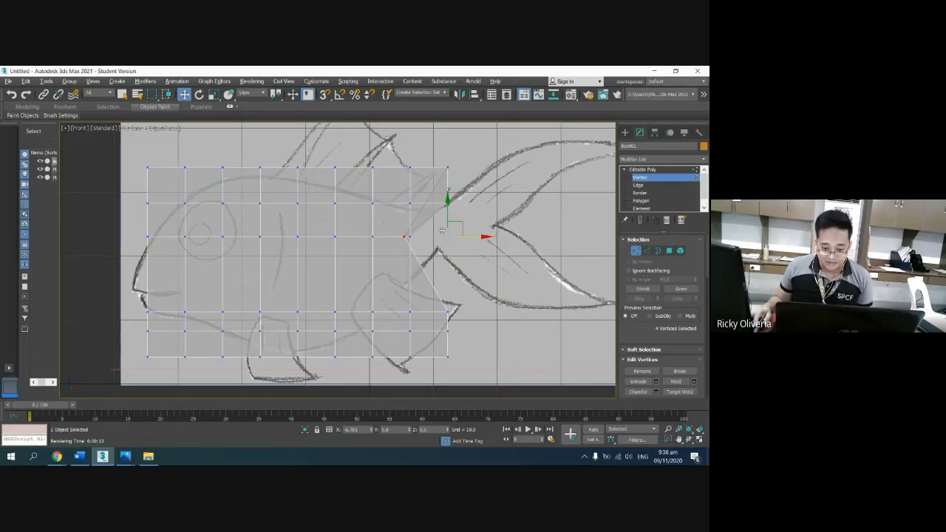
key(ctrl+z)
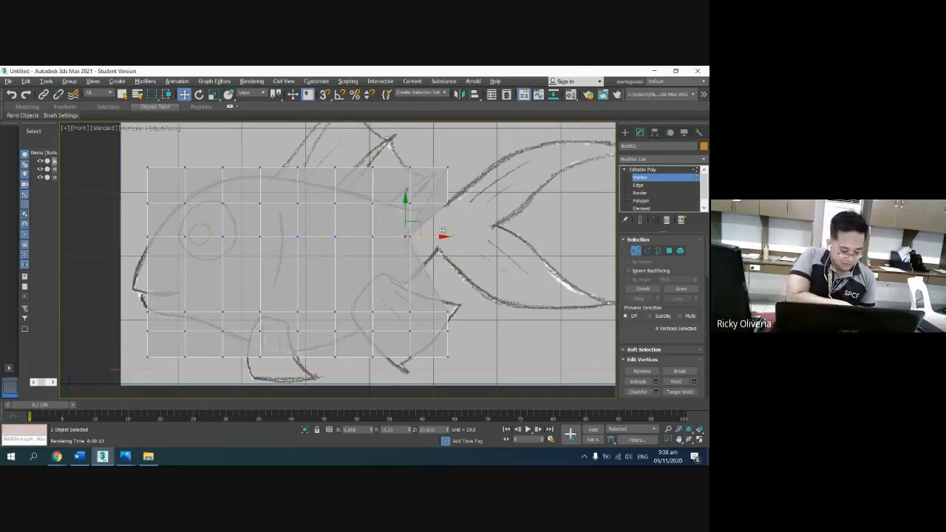
key(ctrl+y)
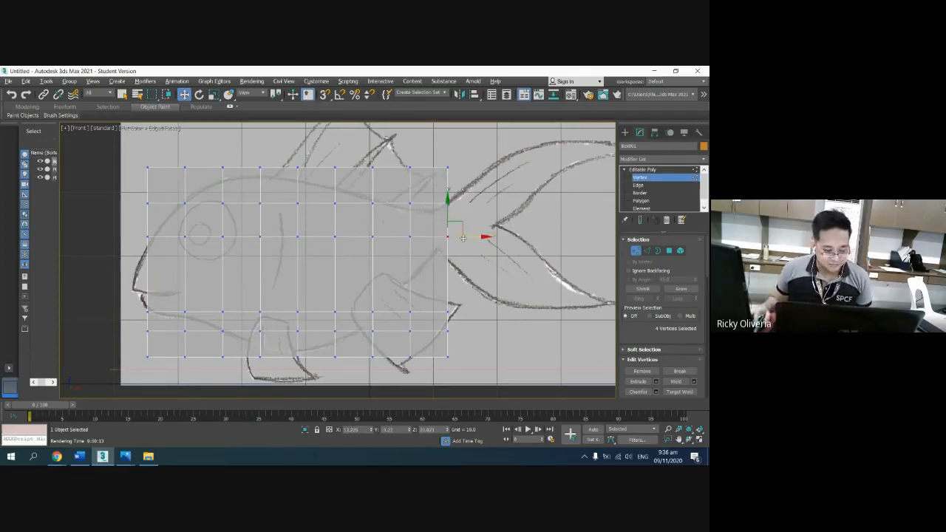
click(479, 252)
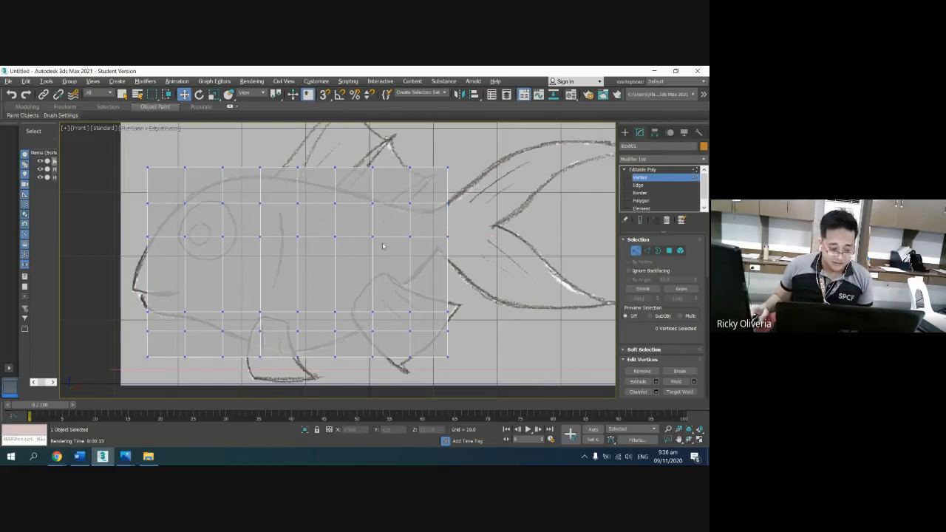
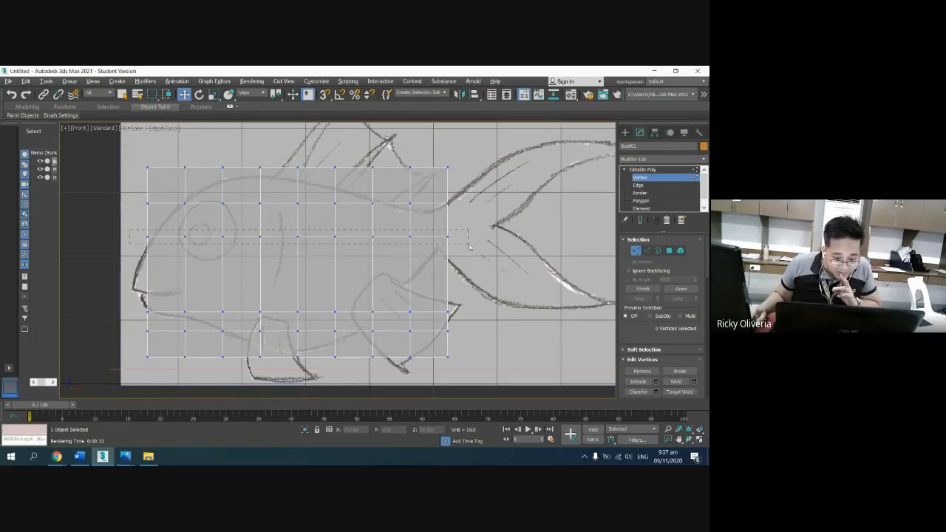
Step: Lower the box's two interior vertex rows above the centre toward mid-height, keeping them close together along the full body length
drag(469, 246, 468, 246)
mouse_move(298, 236)
mouse_down()
mouse_move(297, 268)
mouse_move(297, 228)
mouse_up()
drag(525, 220, 525, 219)
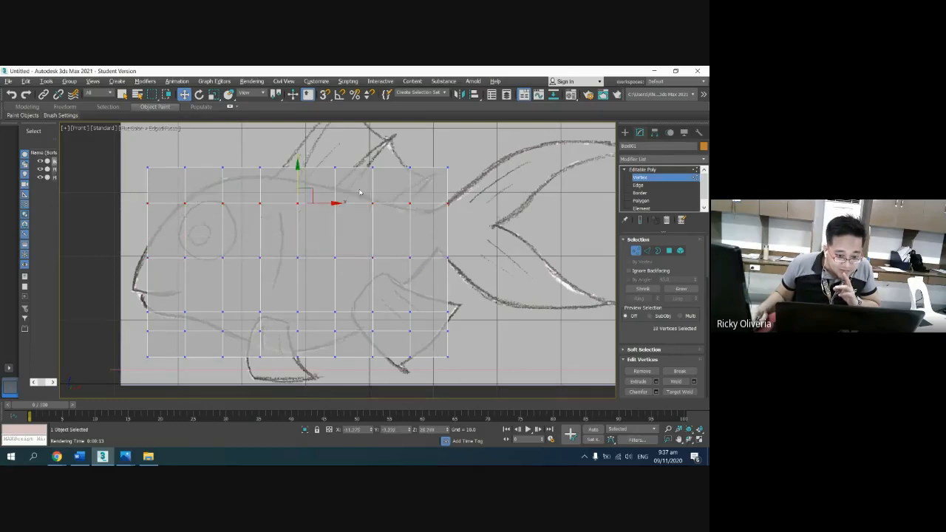
drag(296, 177, 296, 222)
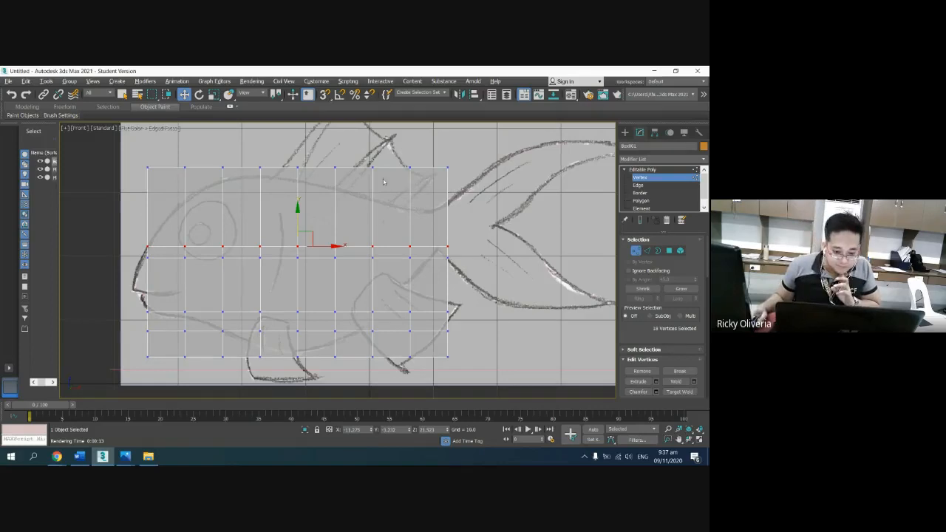
Step: Move the end column of vertices inward to the base of the sketched tail fin
drag(465, 316, 470, 370)
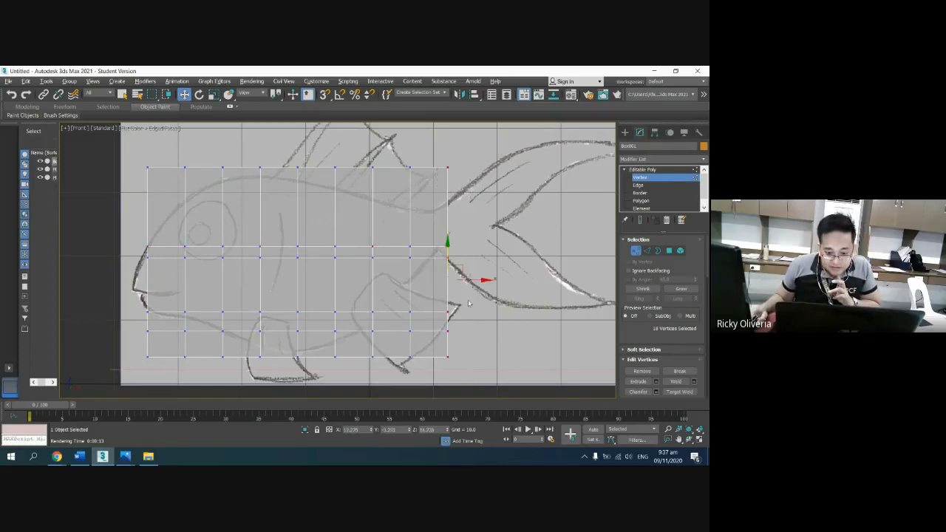
drag(468, 280, 459, 280)
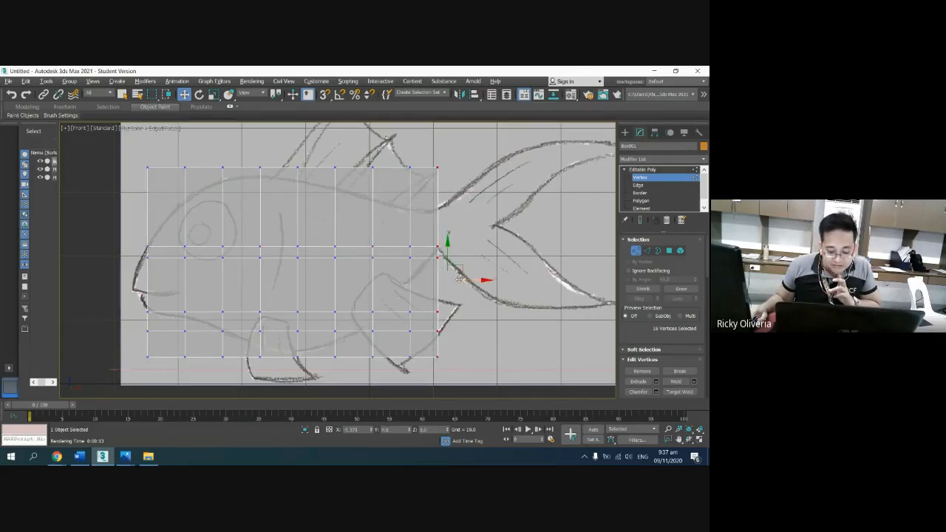
Step: Lower the box's top-row vertices onto the fish's back outline, from the tail base forward to the front of the dorsal fin
click(477, 240)
drag(425, 152, 446, 180)
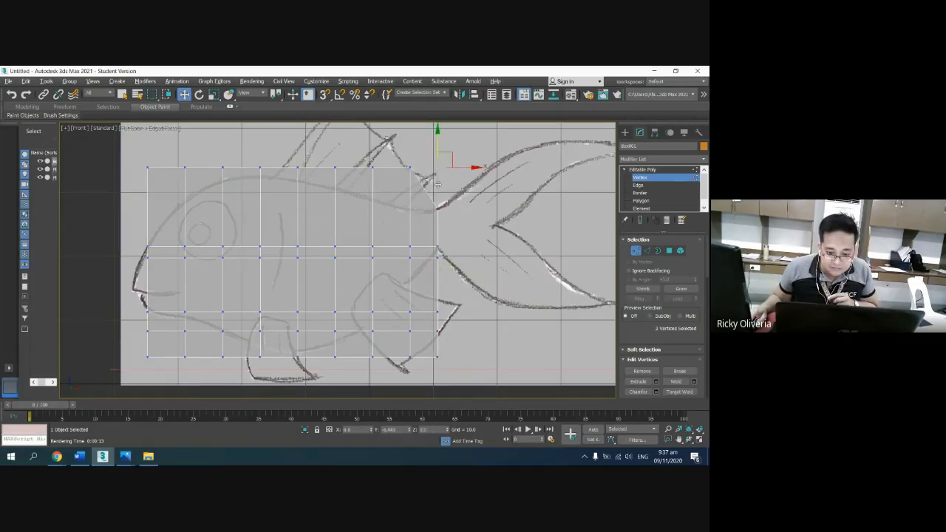
drag(437, 185, 385, 185)
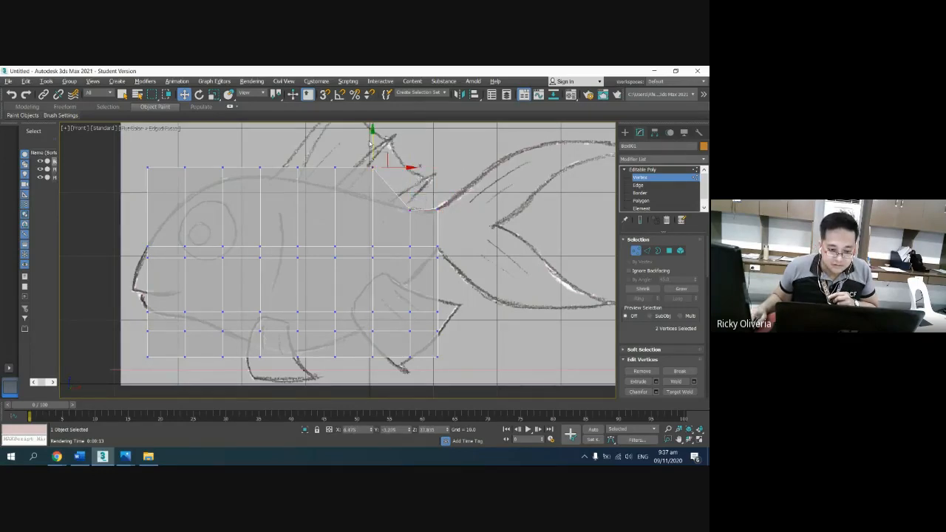
drag(372, 141, 370, 174)
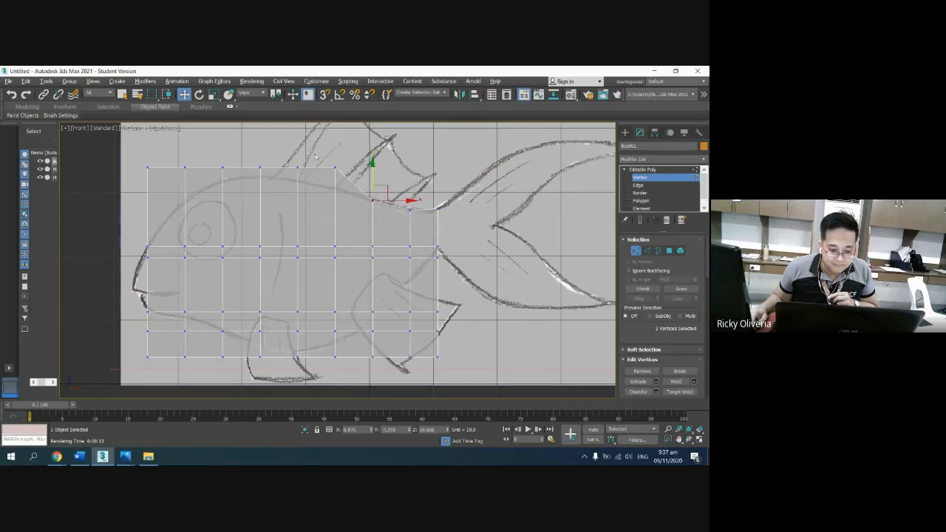
drag(323, 151, 353, 188)
drag(334, 140, 314, 190)
drag(300, 151, 298, 164)
Step: Lower the remaining top-row vertices onto the fish outline, from the front of the back over the forehead to the snout
drag(241, 149, 271, 175)
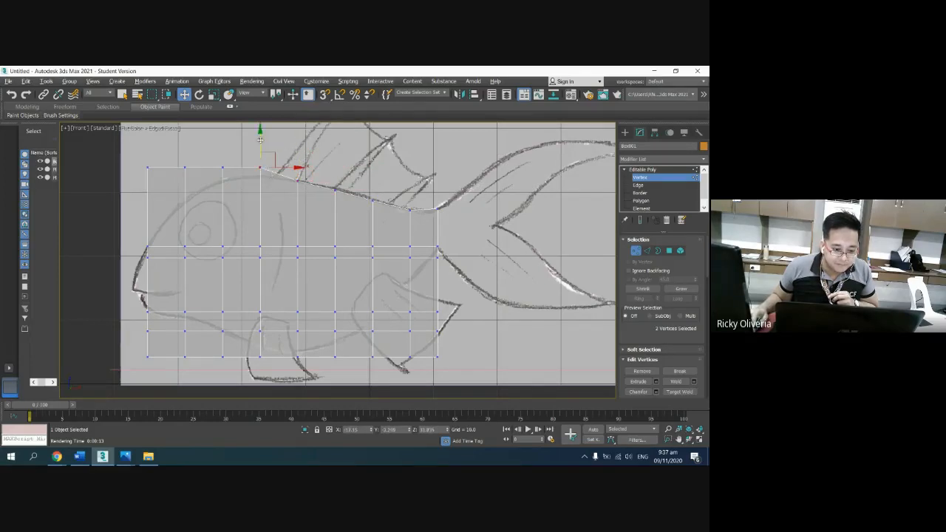
drag(260, 140, 235, 181)
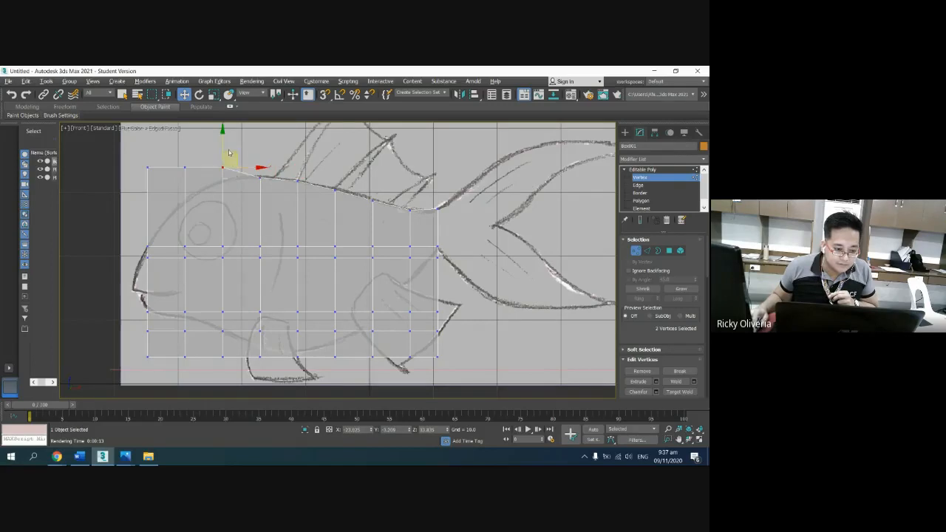
drag(224, 139, 205, 188)
drag(187, 140, 153, 191)
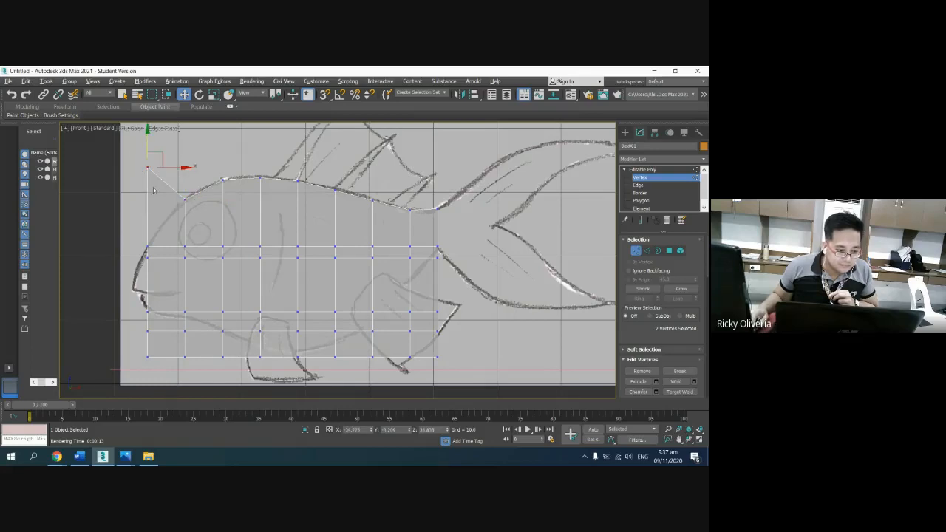
drag(146, 138, 154, 212)
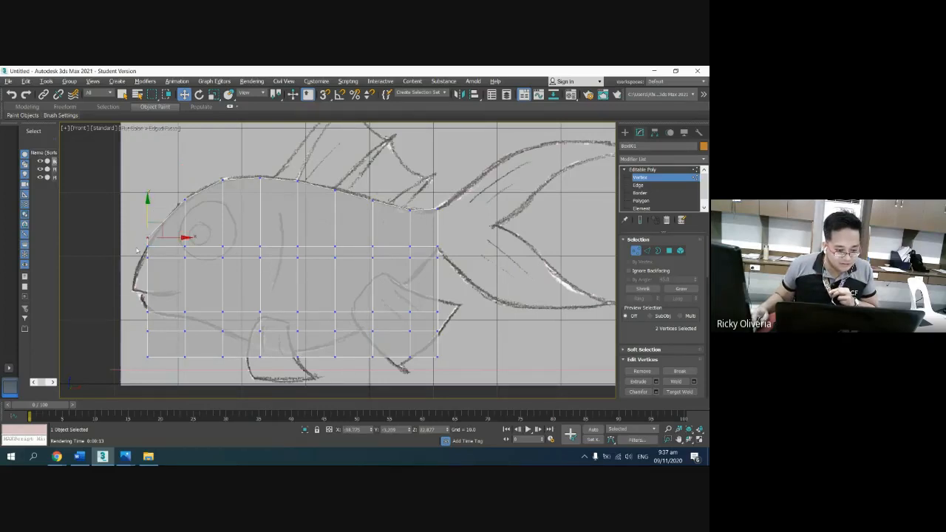
Step: Lower the two middle rows of vertices together slightly, and lower the front top corner vertices onto the snout outline
drag(217, 254, 426, 264)
drag(485, 276, 485, 276)
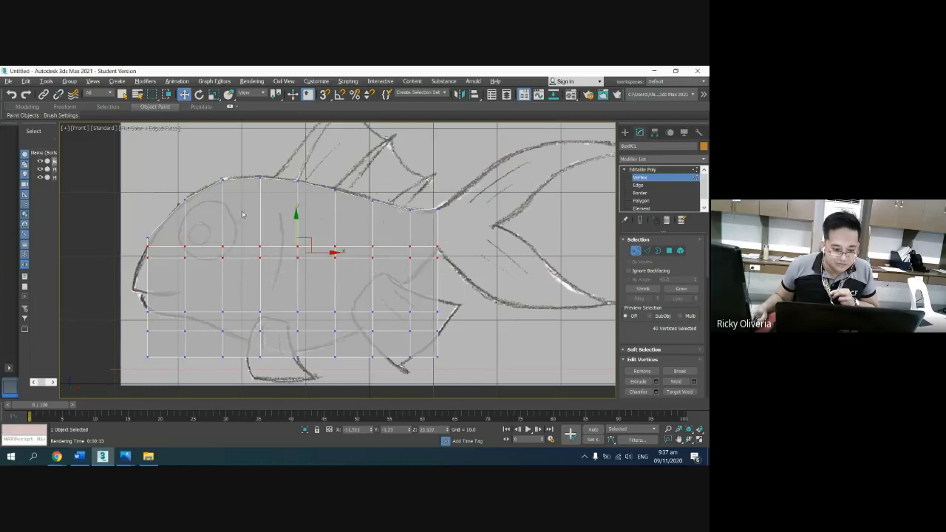
drag(296, 214, 295, 229)
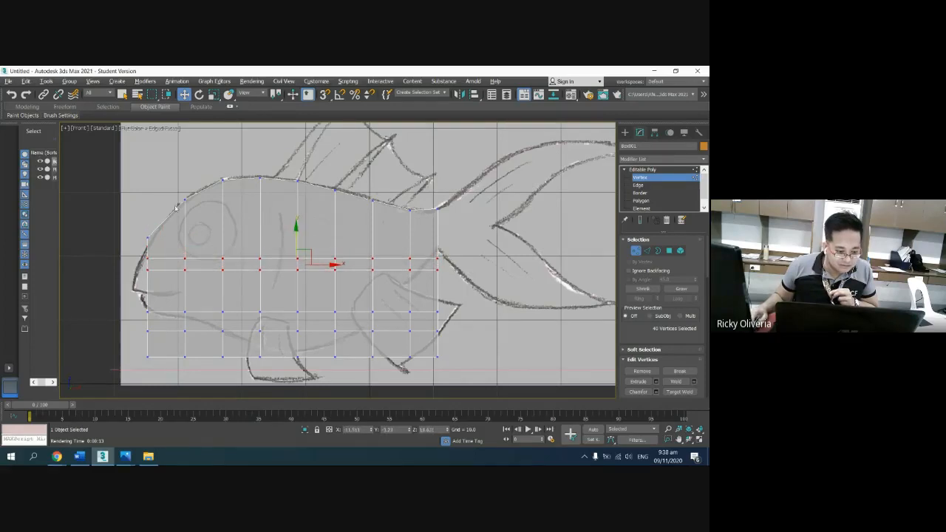
drag(123, 217, 154, 242)
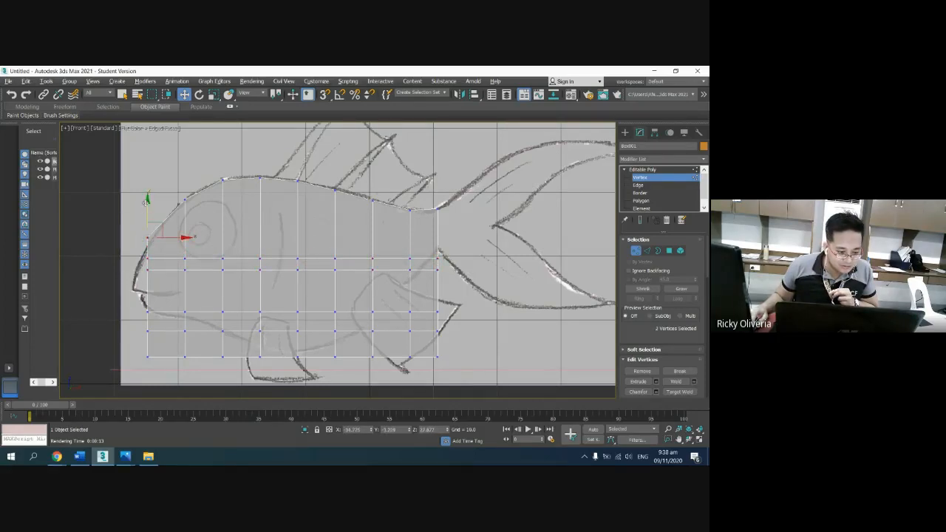
drag(148, 207, 148, 211)
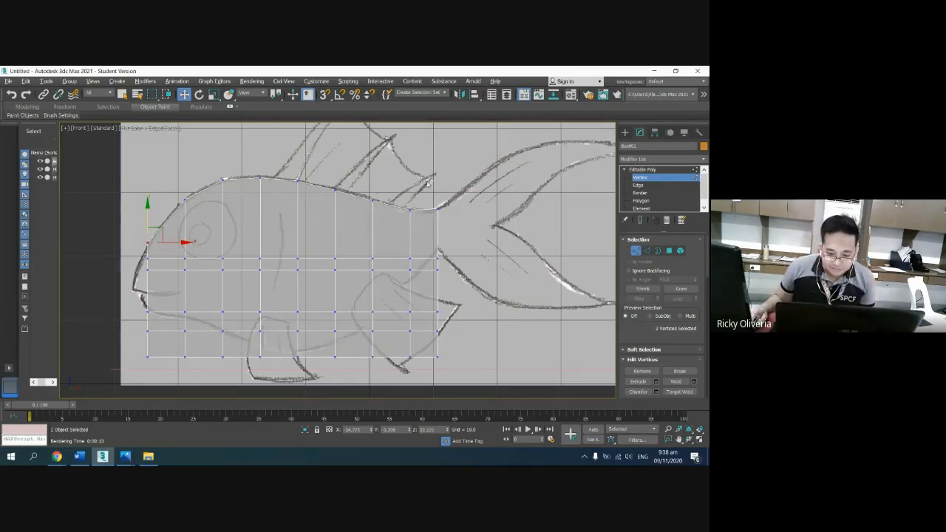
Step: Shift the tail-end column of vertices below the top corner slightly inward to line up with the tail base
drag(425, 186, 468, 392)
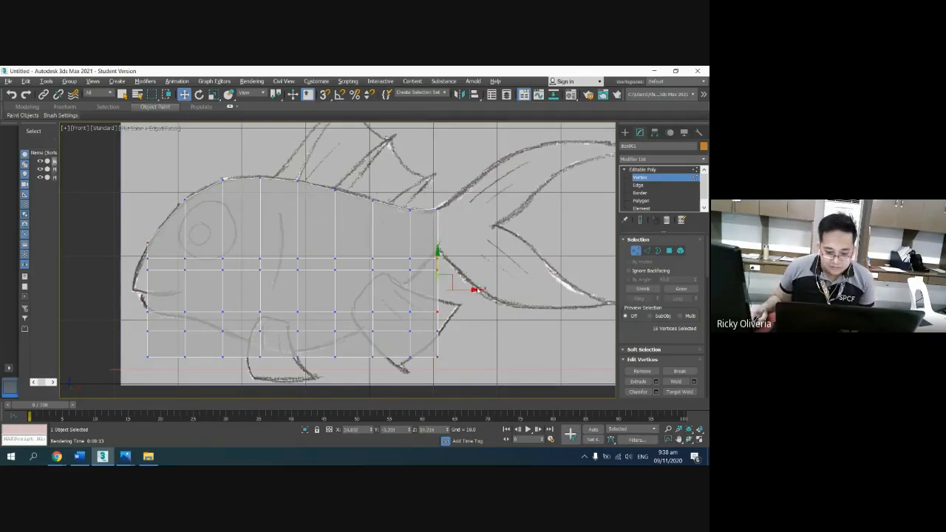
drag(474, 290, 471, 290)
click(455, 293)
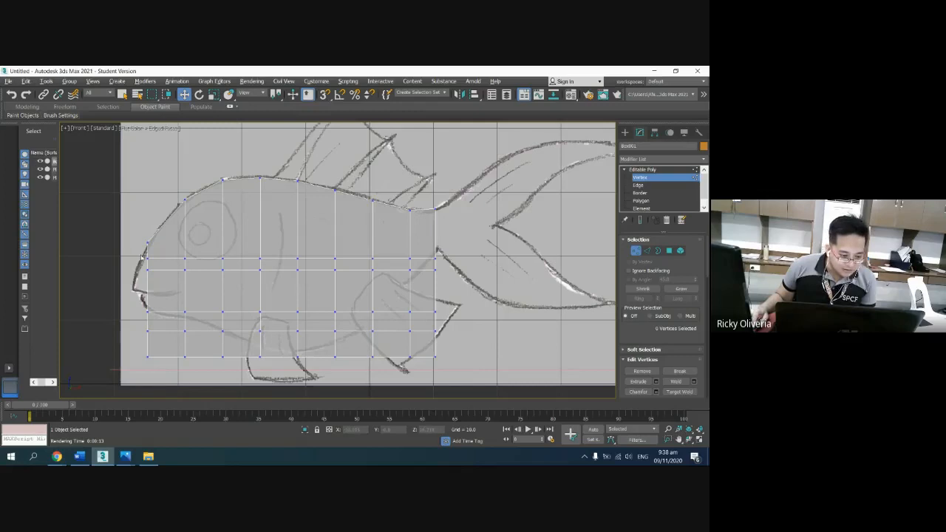
Step: Move the second row's front vertices onto the snout outline and raise its next two columns to follow the forehead curve
click(148, 258)
drag(174, 257, 186, 258)
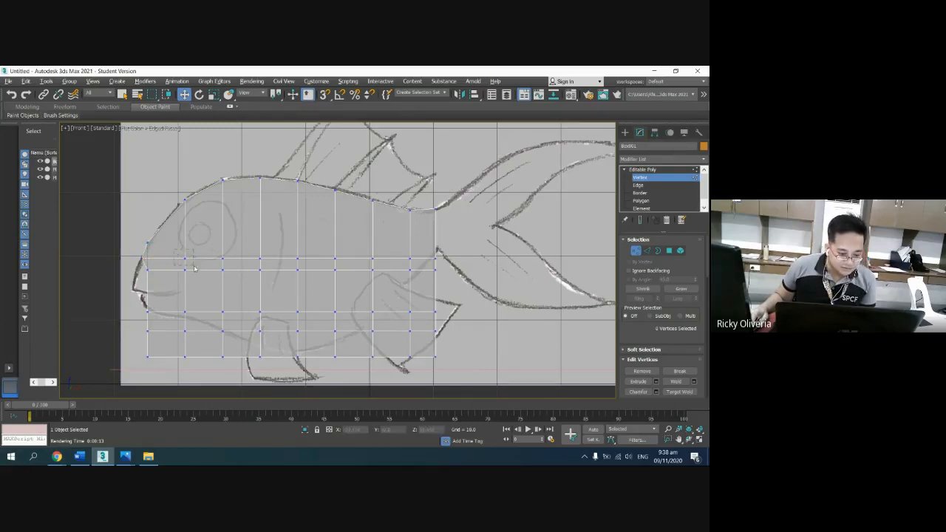
drag(179, 234, 185, 203)
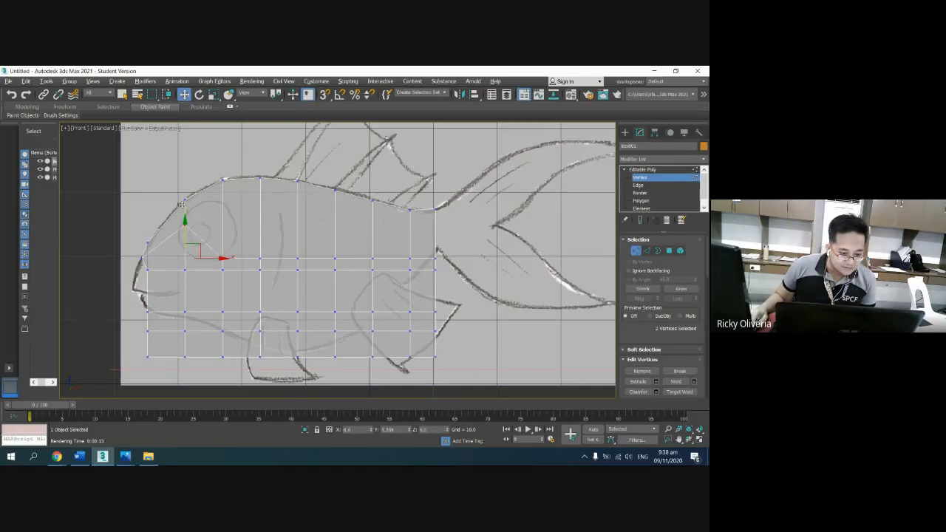
click(229, 223)
drag(220, 243, 222, 185)
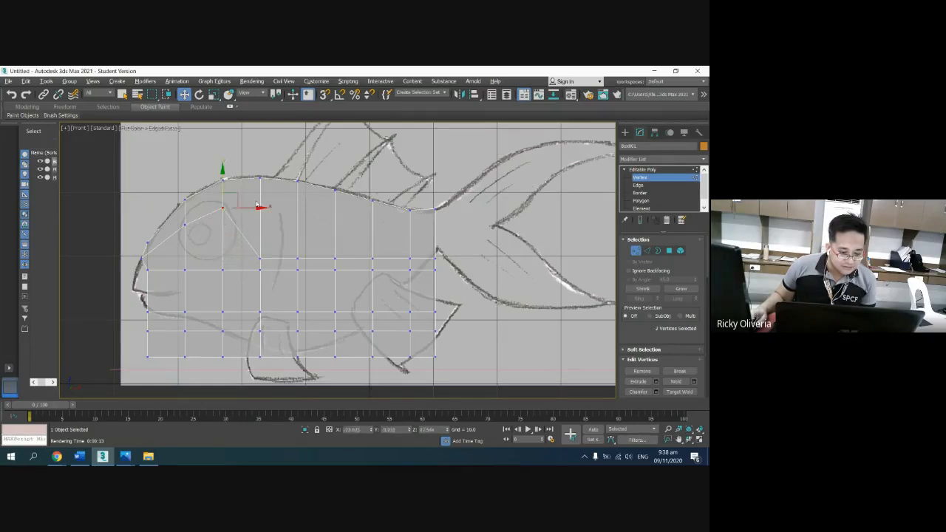
Step: Raise the second-row vertices of the three mid-body columns to run just below the back outline
click(251, 227)
drag(270, 270, 250, 226)
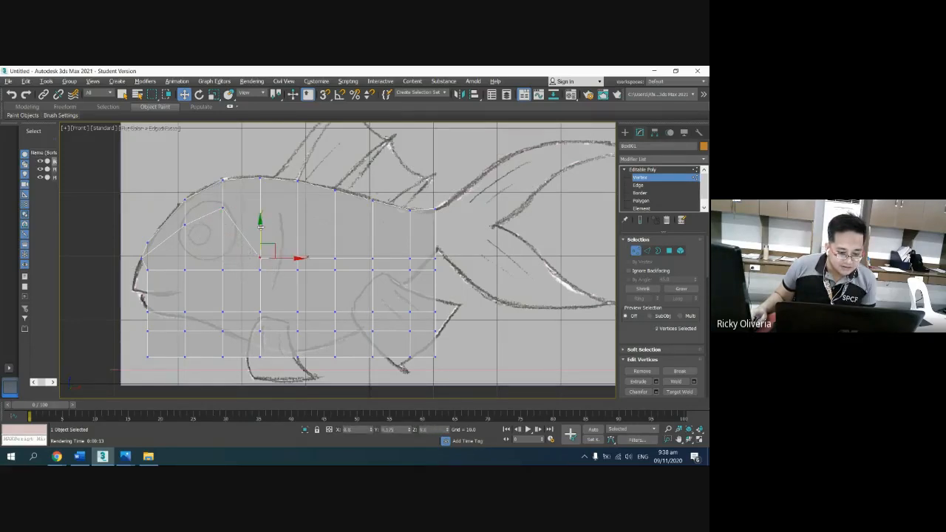
drag(260, 182, 260, 176)
click(308, 225)
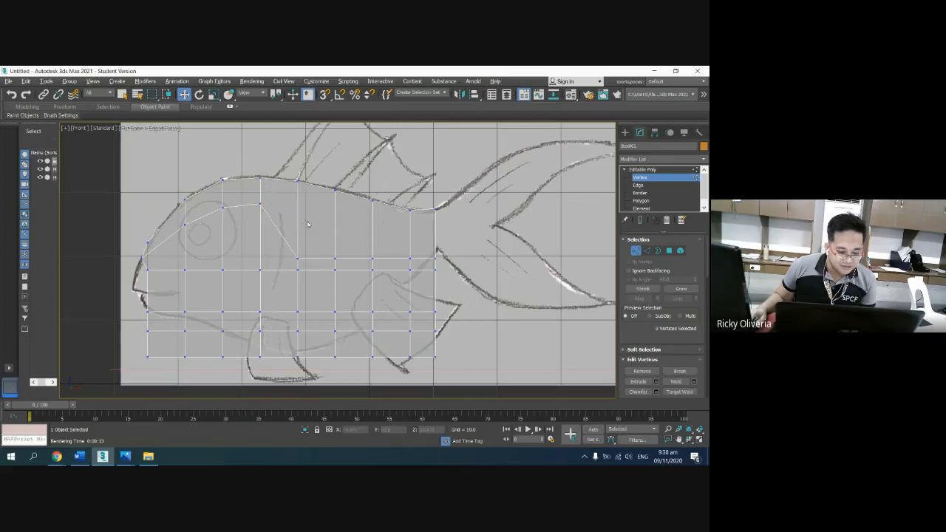
drag(301, 260, 297, 183)
click(353, 244)
drag(328, 250, 332, 187)
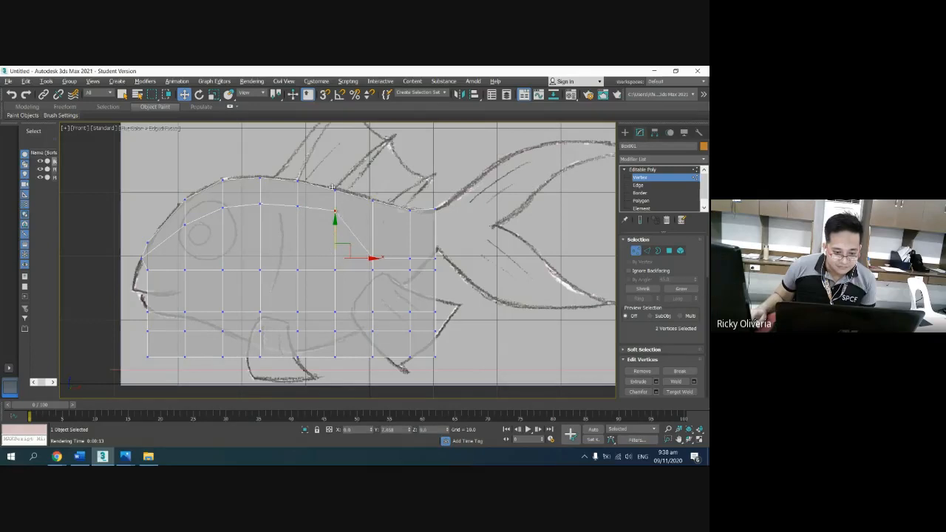
Step: Raise the second-row vertices between the eye and mid-body slightly closer to the back outline
drag(181, 218, 306, 216)
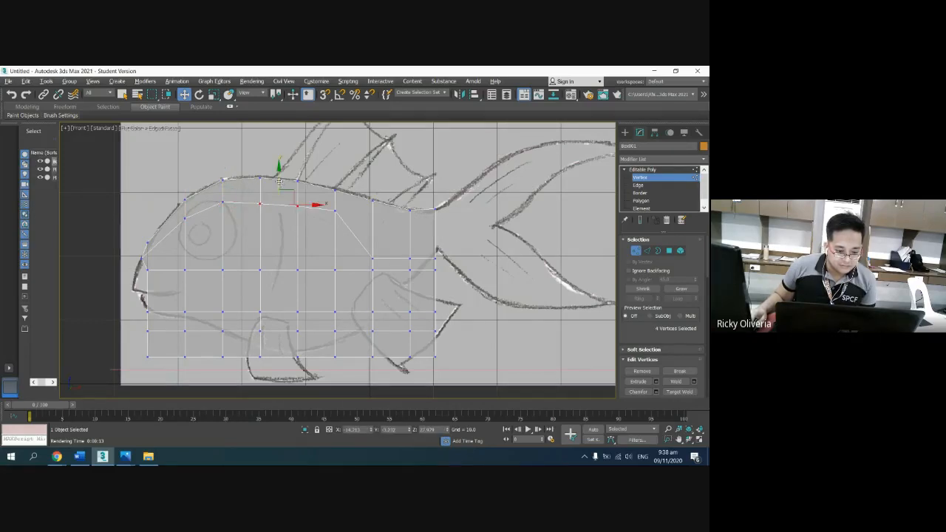
drag(279, 181, 278, 173)
click(404, 233)
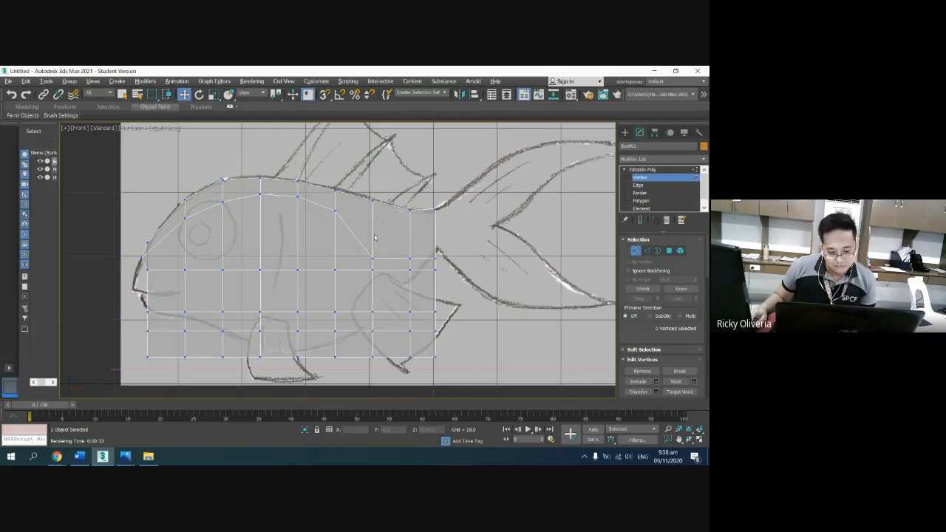
Step: Raise the second-row vertices of the three rear columns to follow the back curve down to the tail base
drag(364, 248, 387, 265)
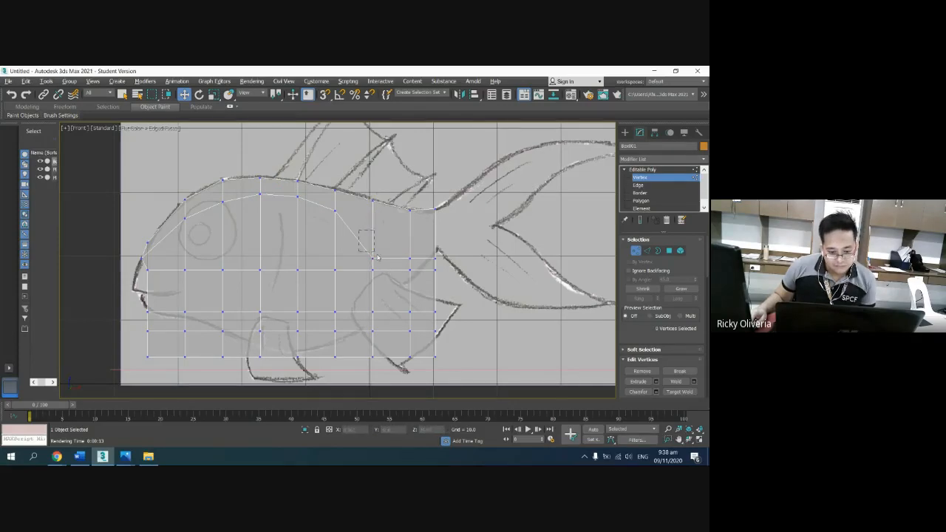
drag(374, 239, 372, 195)
click(357, 234)
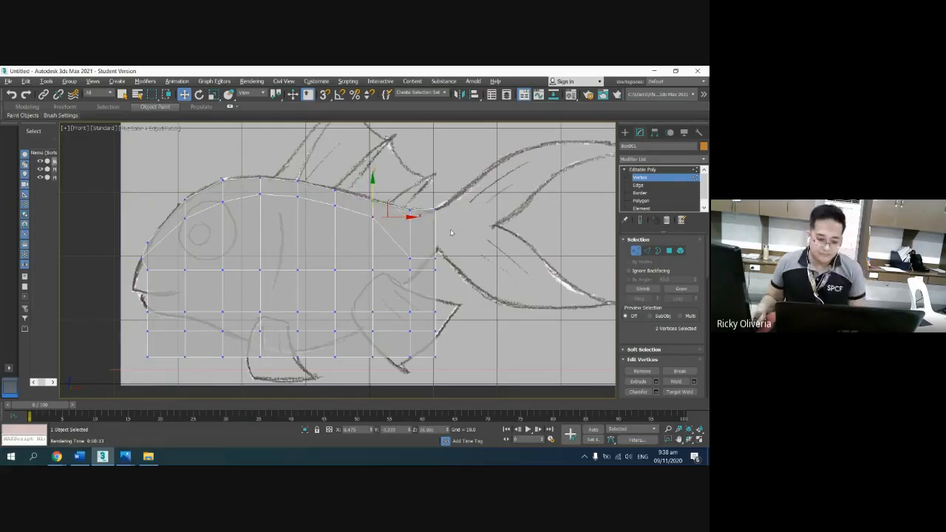
click(406, 241)
drag(402, 251, 419, 268)
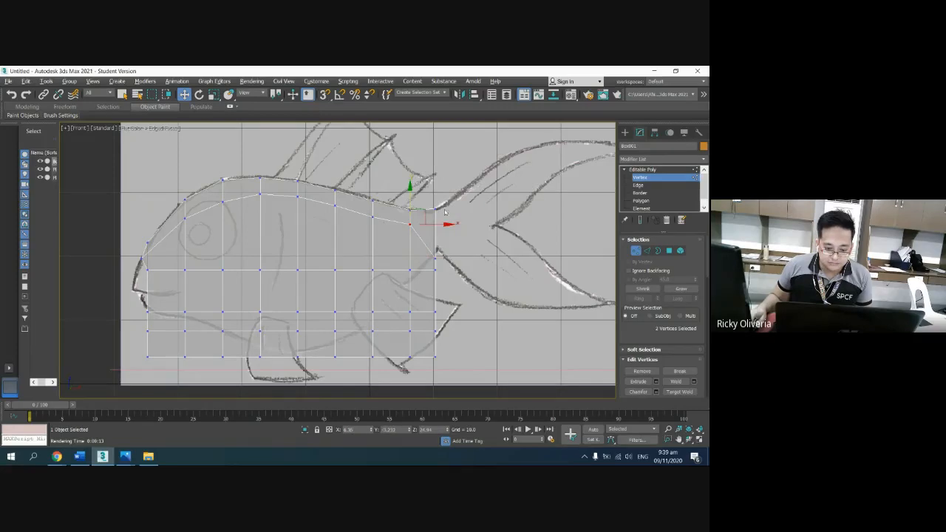
click(443, 263)
drag(452, 267, 435, 198)
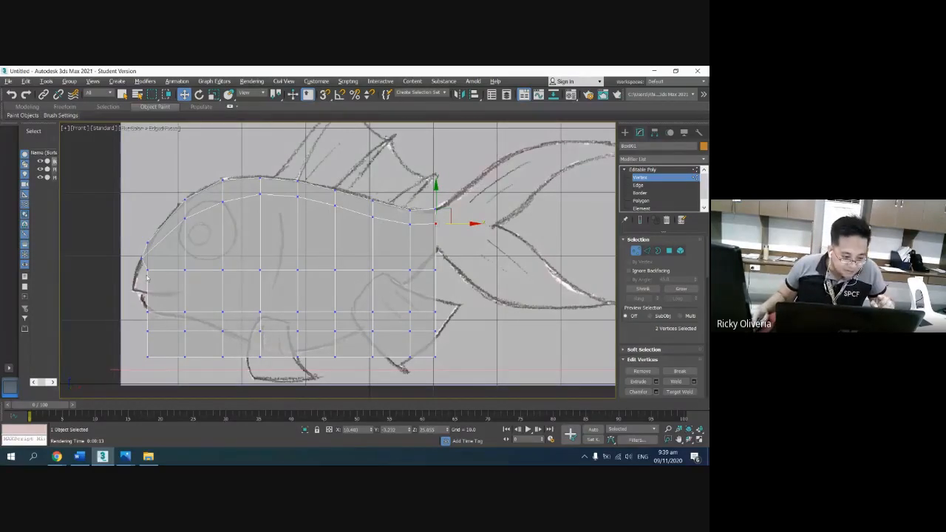
Step: Move the third row's front vertices onto the mouth outline and raise its next column to the edge of the eye
drag(141, 267, 202, 290)
click(207, 301)
drag(190, 257, 250, 240)
click(250, 284)
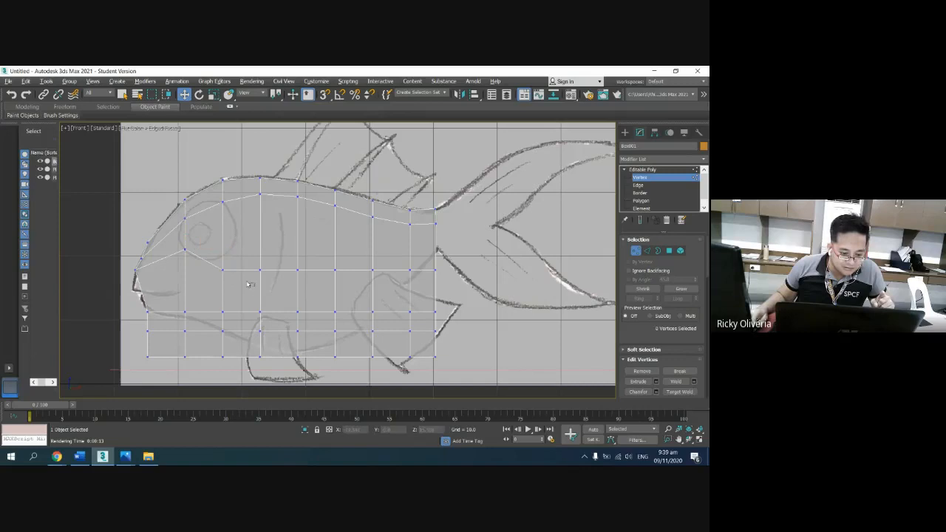
Step: Raise the third-row vertices from behind the eye to mid-body into a gentle curve parallel to the row above
drag(205, 254, 206, 255)
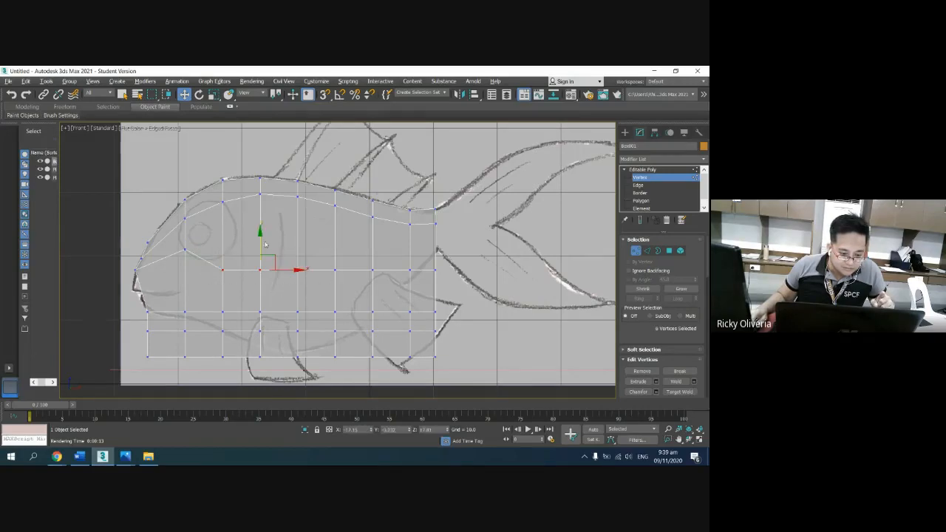
drag(260, 238, 317, 253)
click(304, 269)
click(289, 224)
drag(298, 215, 298, 209)
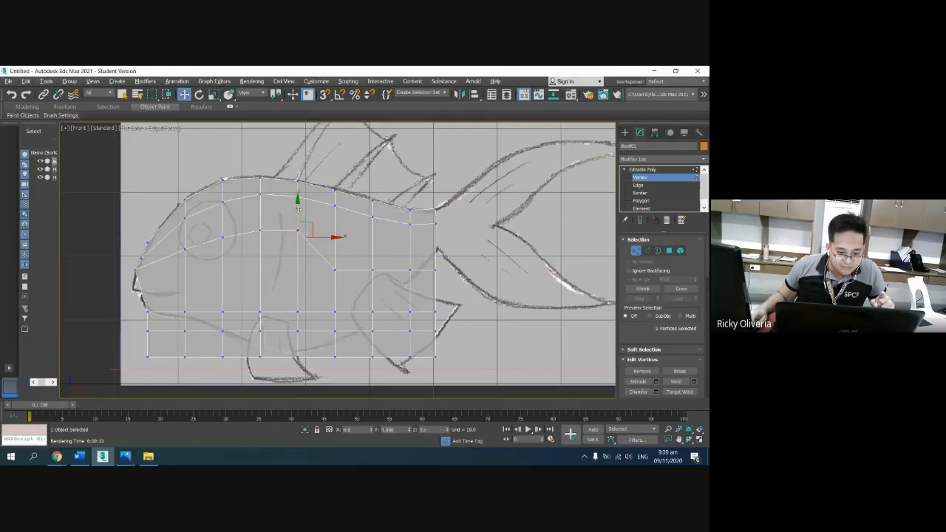
Step: Raise the third-row vertices from mid-body to the tail end and even out their curve beneath the second row
click(347, 267)
drag(386, 281, 386, 280)
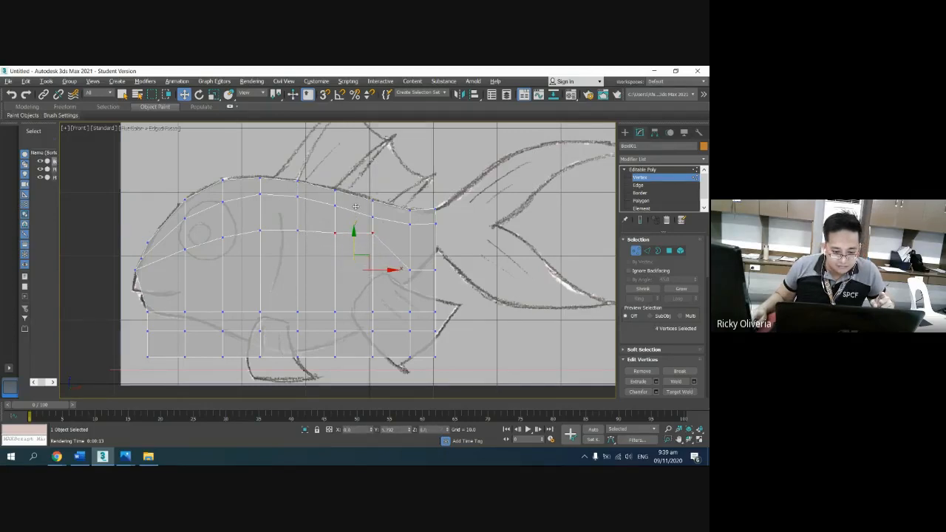
click(404, 247)
drag(354, 244, 377, 217)
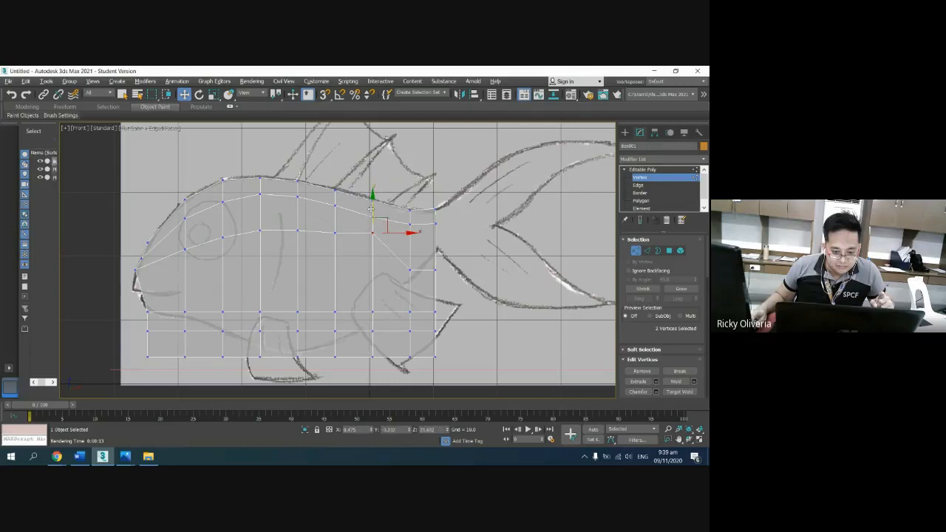
click(451, 275)
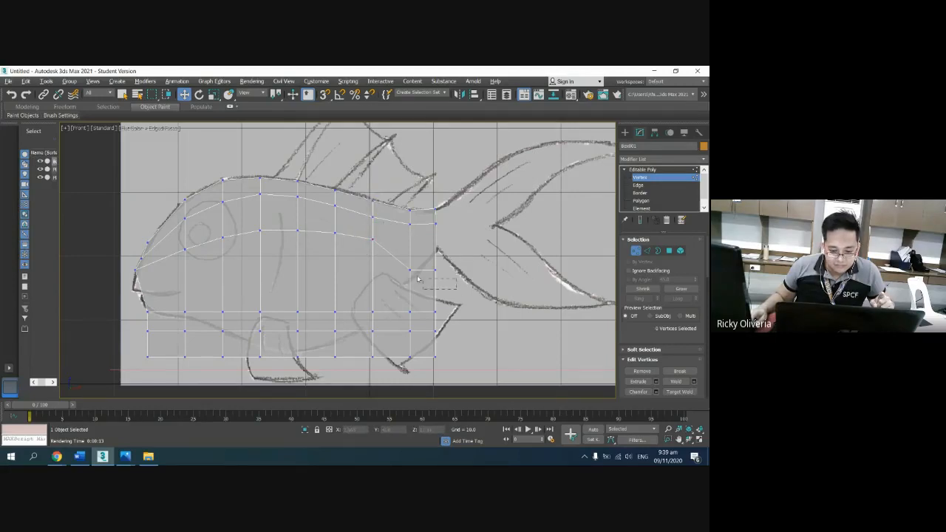
drag(418, 278, 438, 217)
click(363, 249)
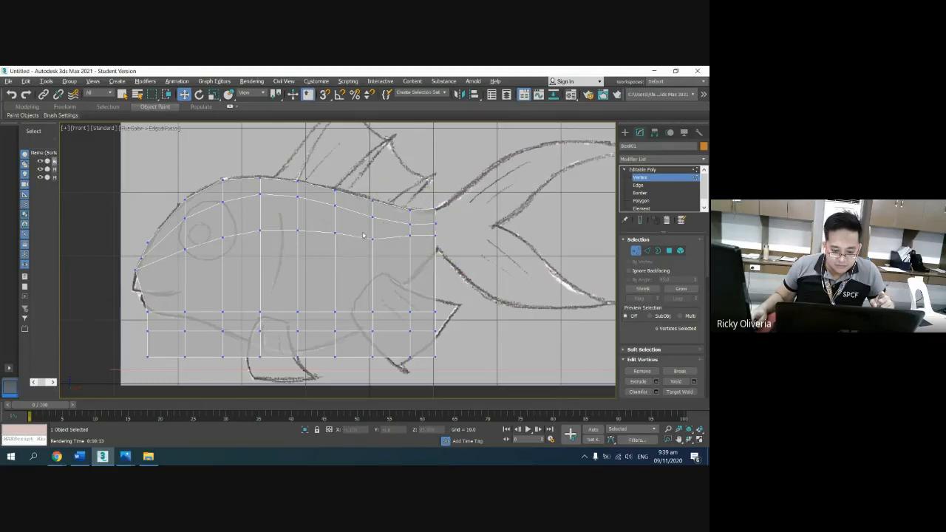
mouse_move(363, 236)
mouse_down()
mouse_move(379, 248)
mouse_move(373, 219)
mouse_up()
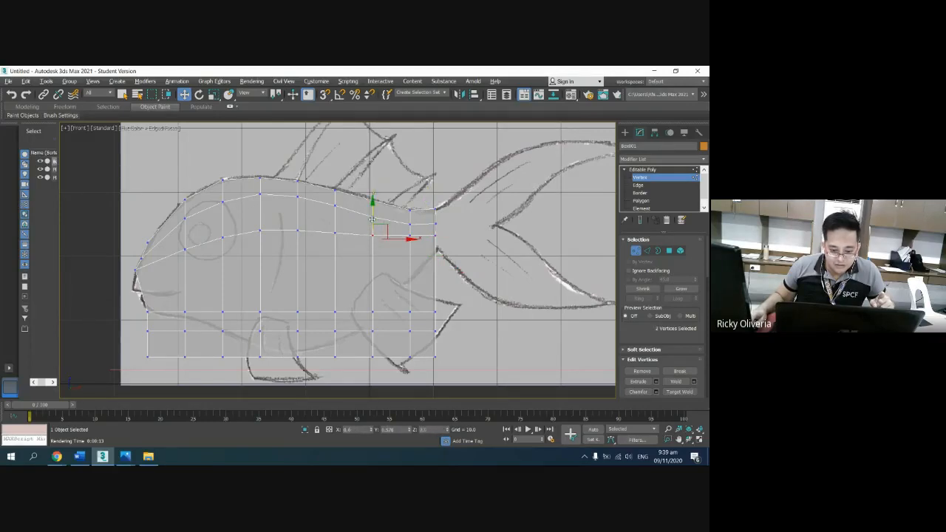
click(495, 244)
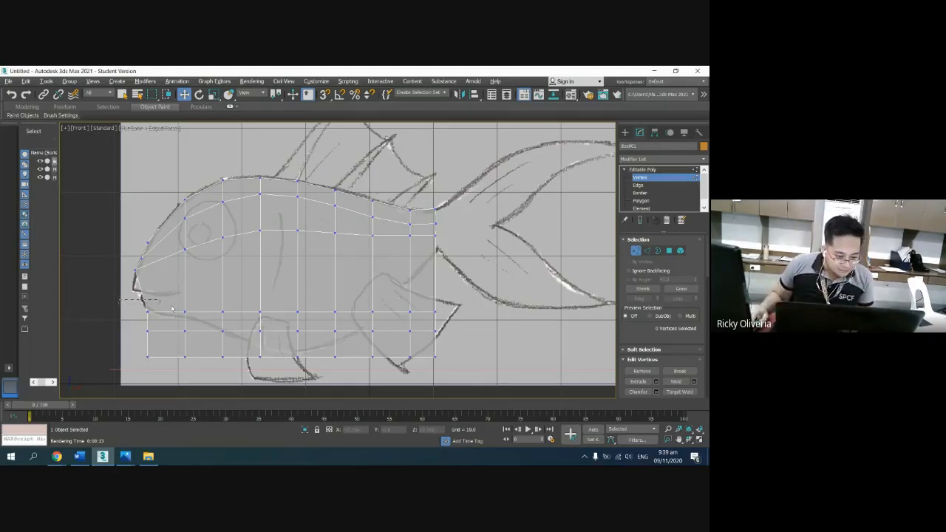
Step: Raise the fourth and fifth full rows of vertices to just below mid-height, spacing them closely above the mouth line
drag(451, 323, 452, 323)
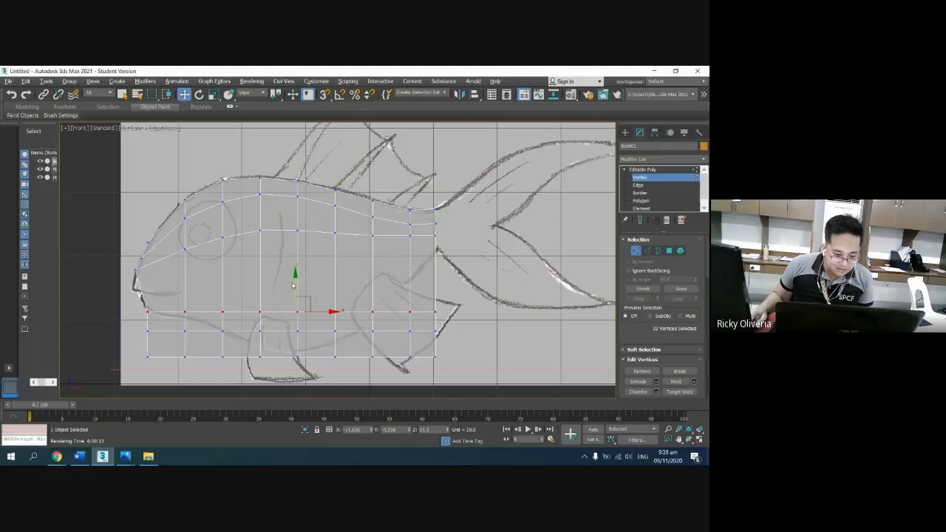
drag(293, 286, 293, 245)
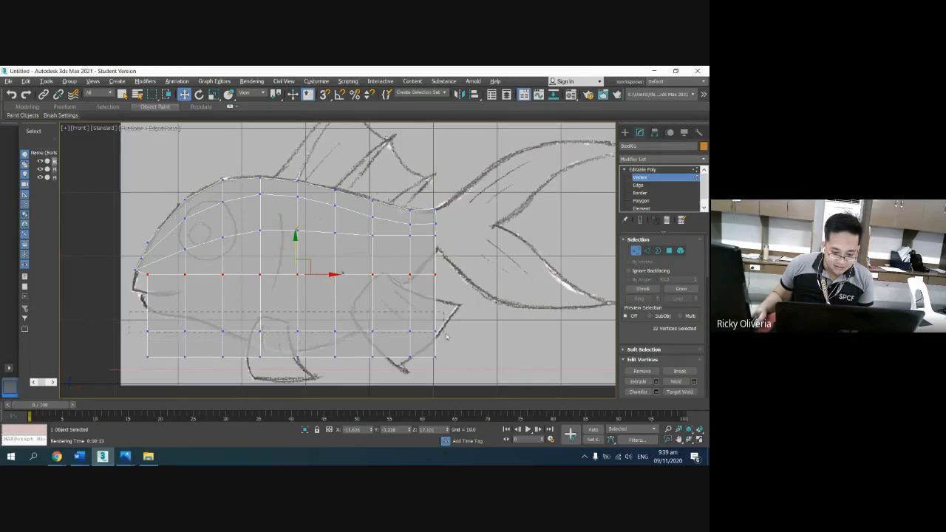
drag(447, 336, 427, 335)
drag(296, 292, 296, 245)
click(295, 321)
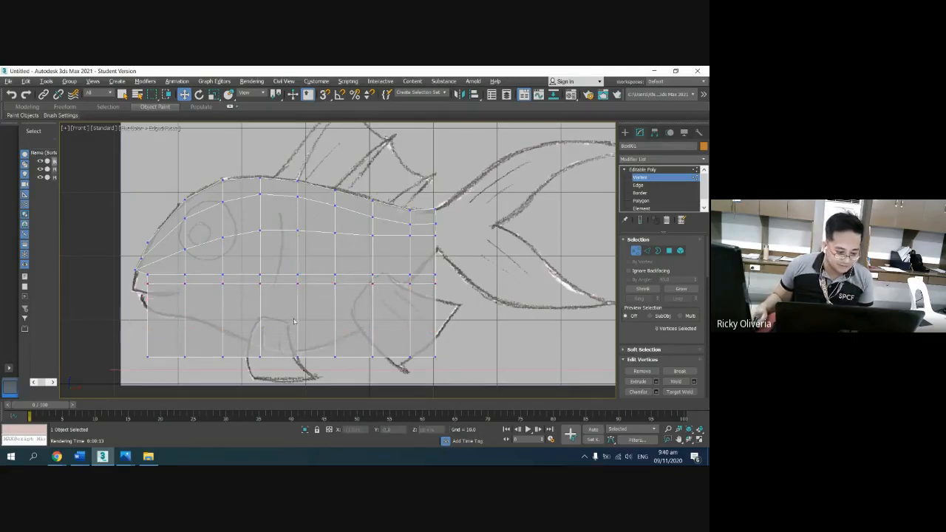
Step: Raise the bottom-row vertices of the three front columns onto the sketched lower jaw and throat outline
drag(161, 364, 159, 361)
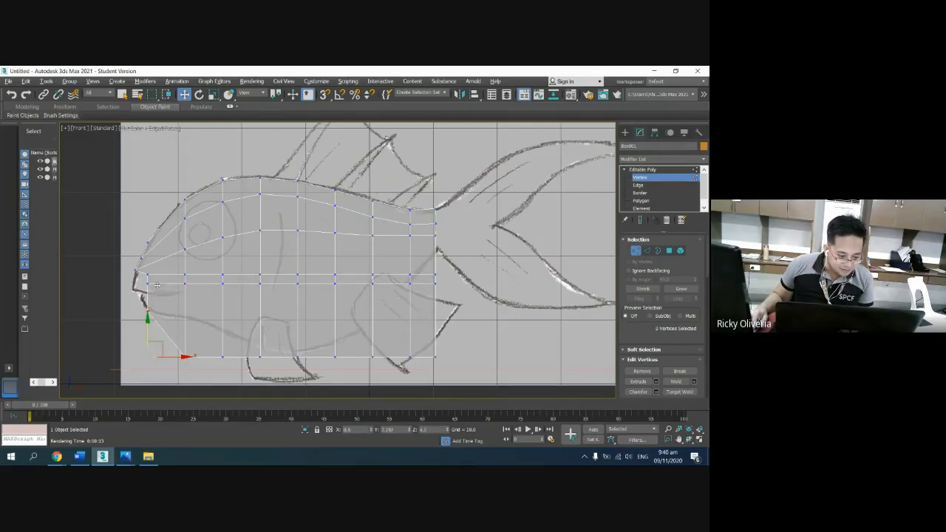
drag(157, 287, 157, 284)
click(206, 328)
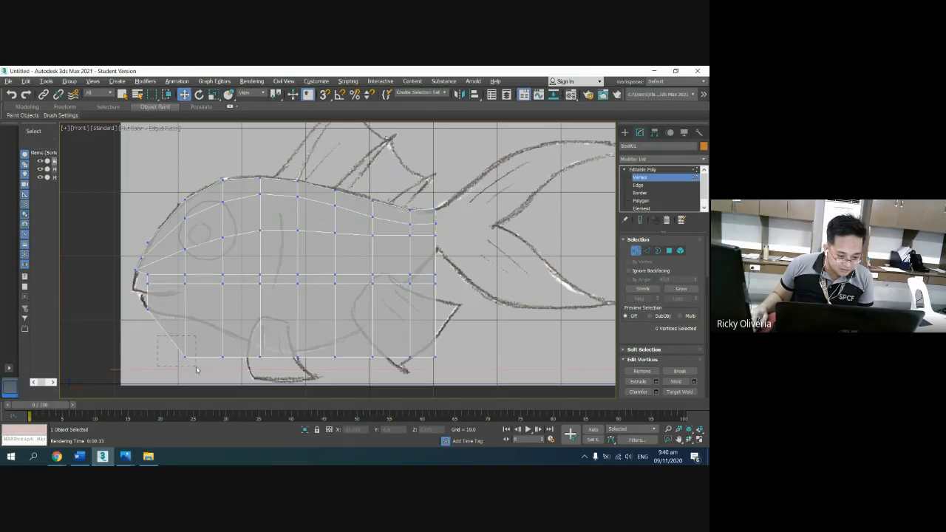
drag(197, 369, 197, 369)
drag(185, 337, 189, 299)
click(241, 322)
drag(212, 334, 235, 367)
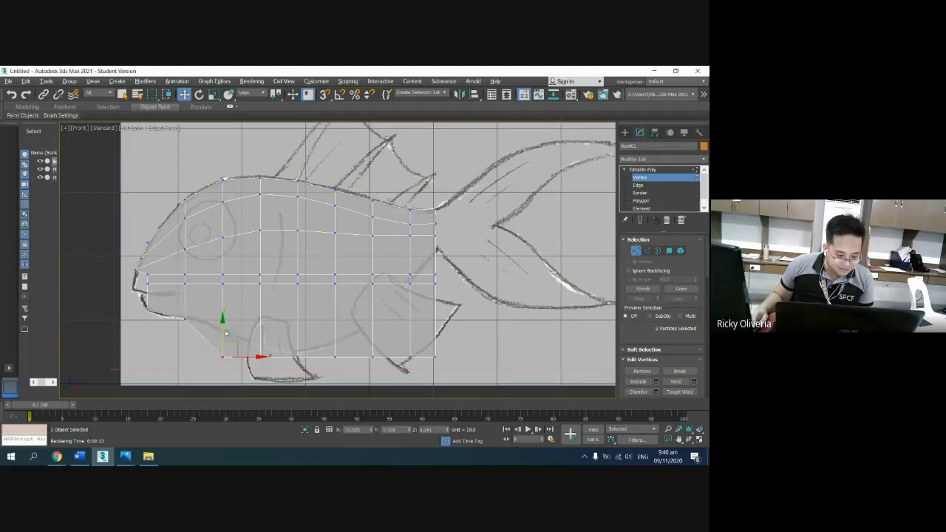
drag(226, 333, 225, 303)
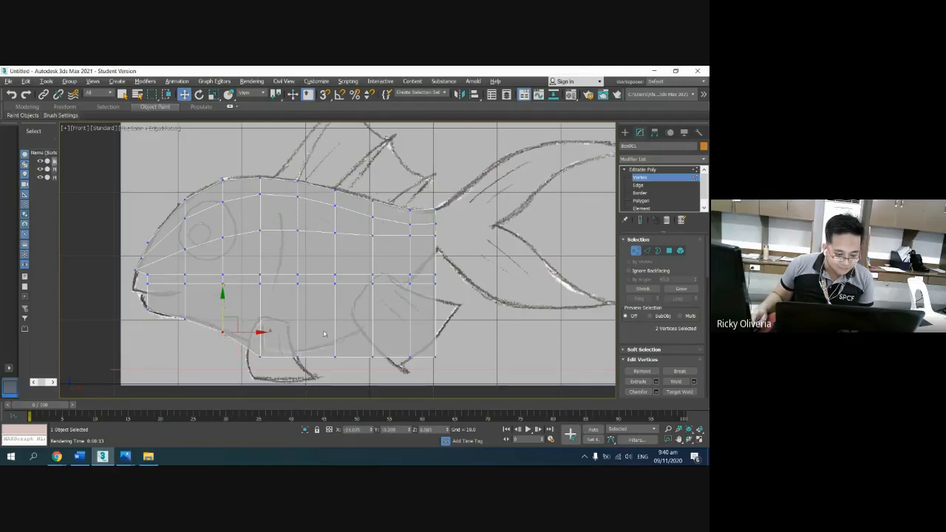
click(323, 333)
Step: Raise the bottom-row vertices of the next four columns onto the belly outline between the front and rear lower fins
mouse_move(250, 341)
mouse_down()
mouse_move(273, 369)
mouse_move(264, 329)
mouse_up()
click(297, 350)
click(297, 351)
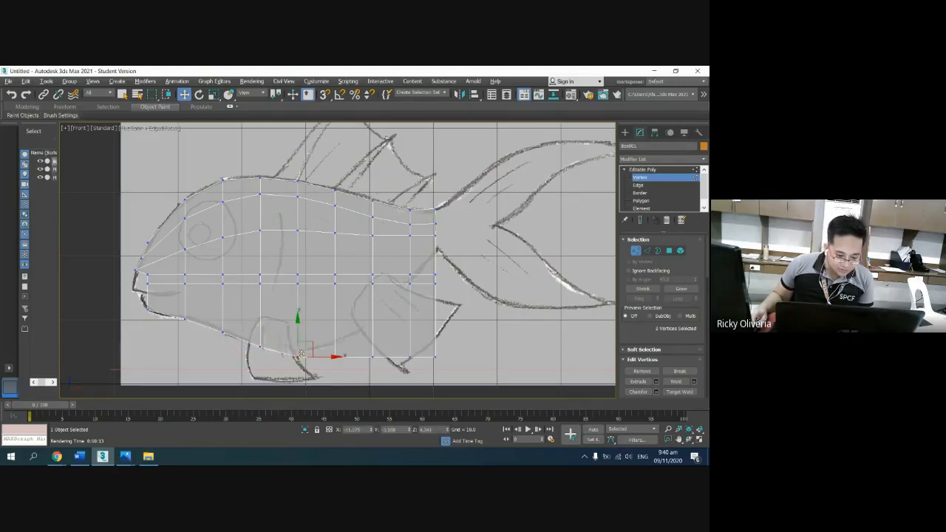
click(295, 340)
drag(304, 363, 385, 375)
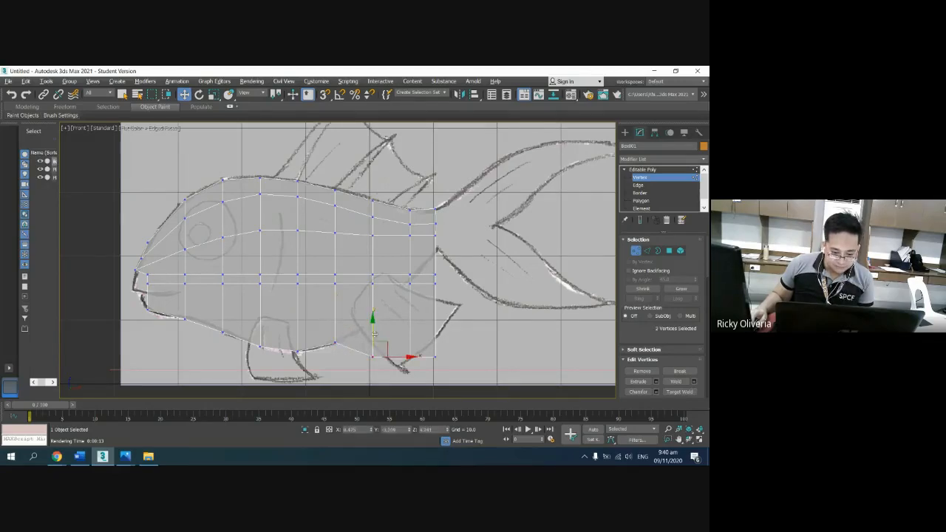
drag(367, 335, 366, 298)
click(434, 299)
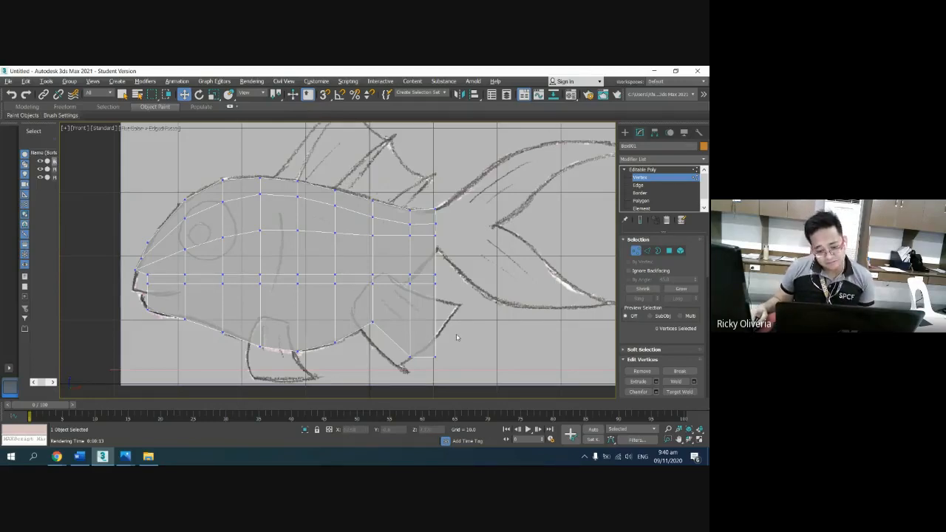
Step: Raise the inner-row vertices of the last two columns into closely spaced rows at the upper tail base
drag(447, 243, 424, 199)
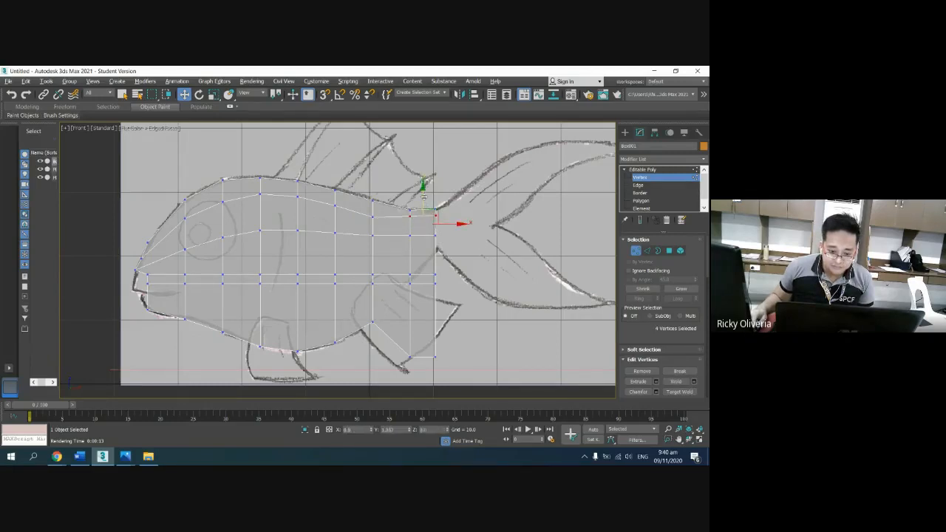
click(451, 250)
drag(450, 249, 427, 196)
drag(427, 283, 455, 295)
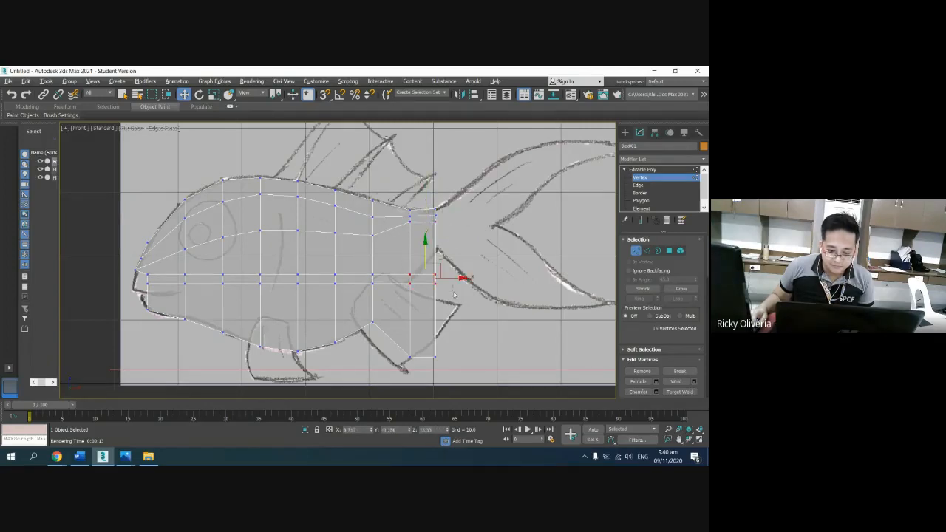
drag(423, 256, 422, 216)
click(442, 248)
click(456, 246)
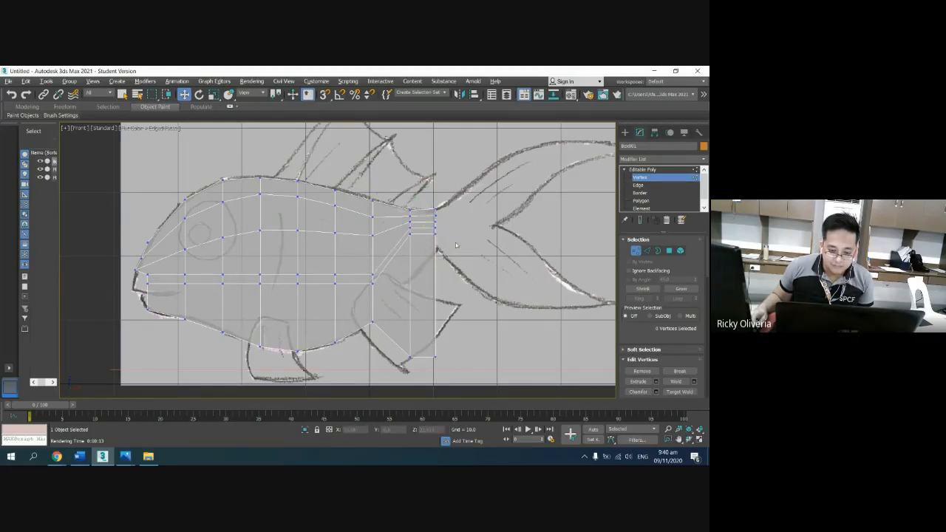
Step: Raise the bottom vertices of the last two columns onto the lower tail-base outline and nudge the inner tail rows down to fit
drag(427, 343, 443, 364)
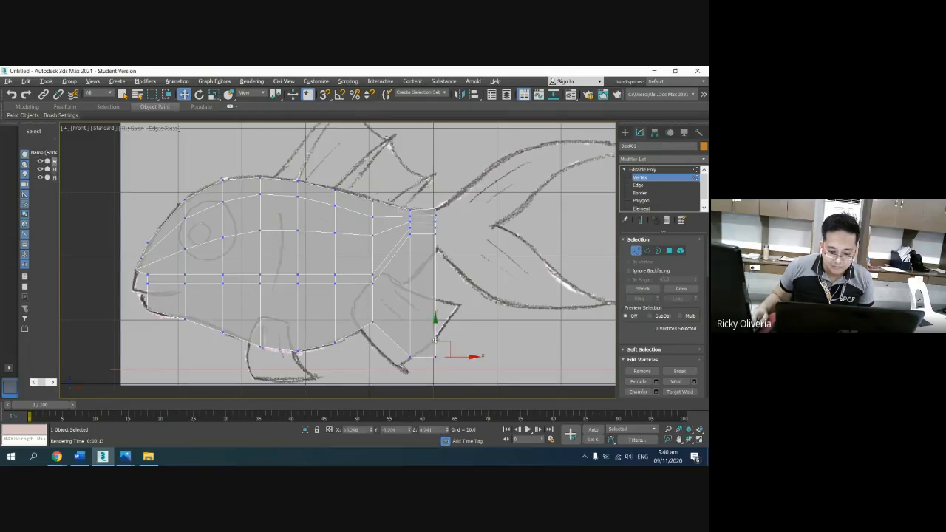
drag(435, 333, 437, 224)
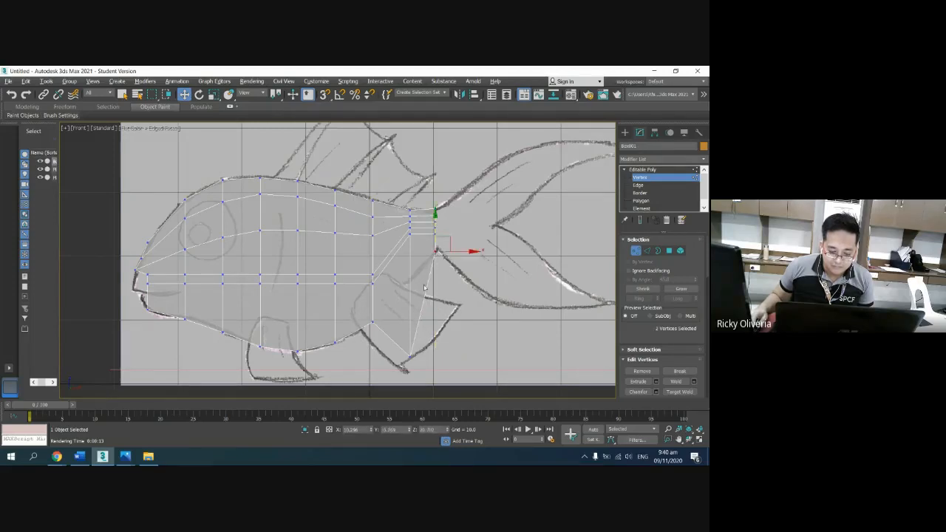
drag(399, 323, 420, 378)
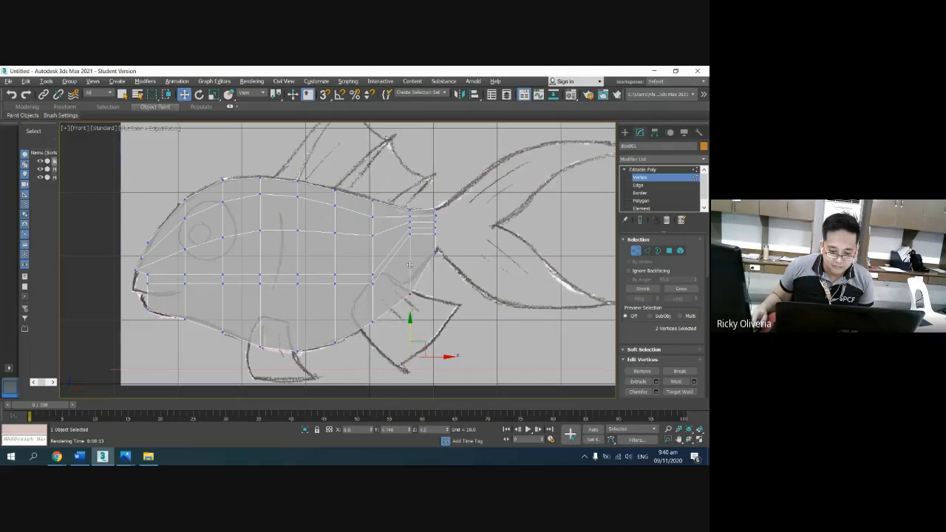
drag(409, 328, 404, 217)
click(475, 251)
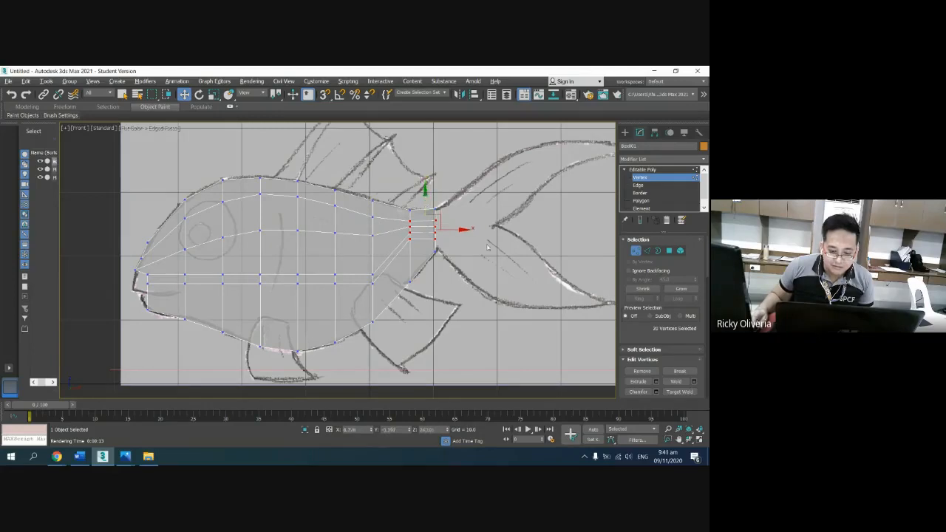
click(445, 333)
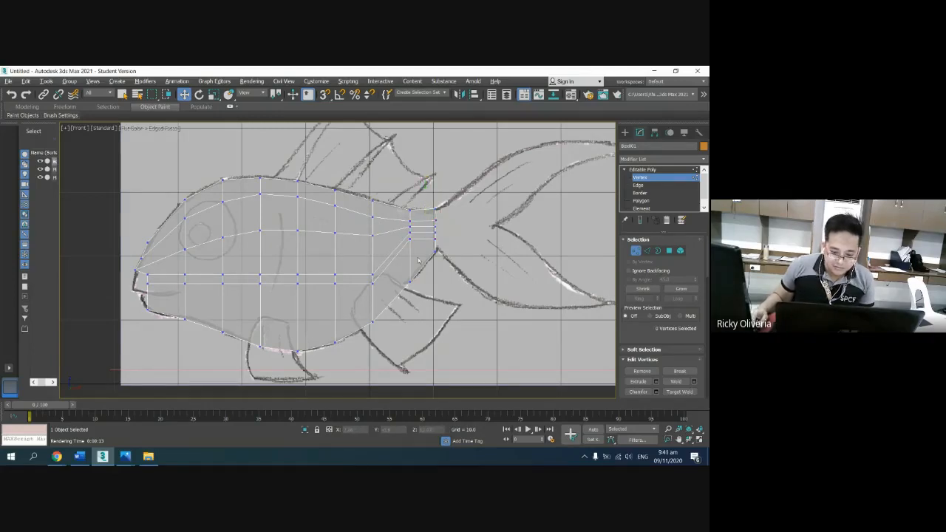
Step: Lower the fifth-row vertices from the tail base forward to the front lower fin so they run just above the belly outline
mouse_move(416, 252)
mouse_down()
mouse_move(406, 236)
mouse_move(412, 252)
mouse_up()
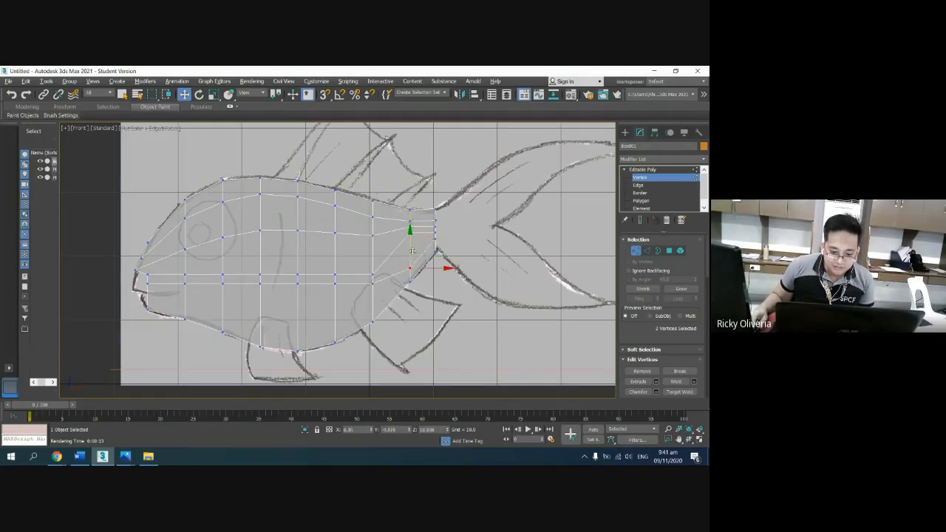
drag(364, 279, 309, 343)
click(381, 293)
drag(299, 309, 298, 316)
drag(235, 285, 274, 333)
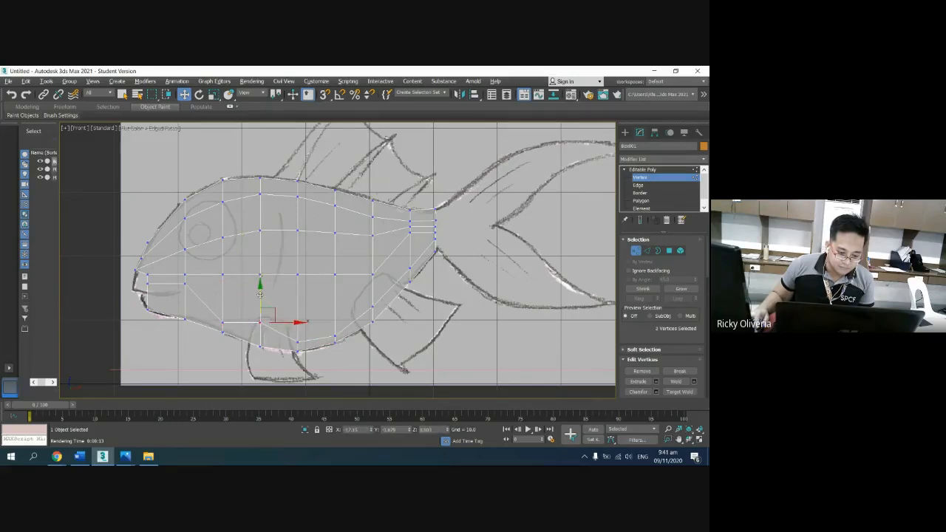
drag(260, 295, 260, 309)
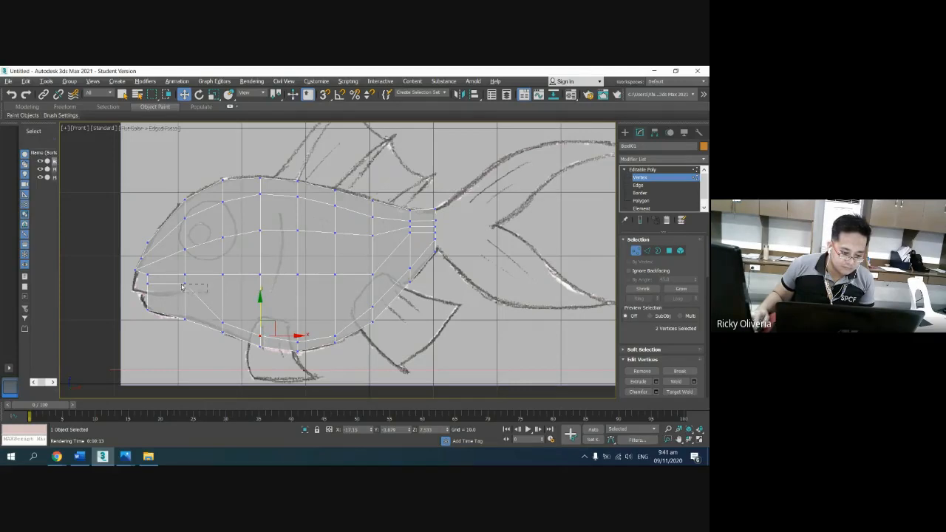
Step: Lower the fifth-row vertices at the jaw and move the front vertices of the lower rows onto the mouth outline
mouse_move(183, 287)
mouse_down()
mouse_move(185, 277)
mouse_move(186, 286)
mouse_up()
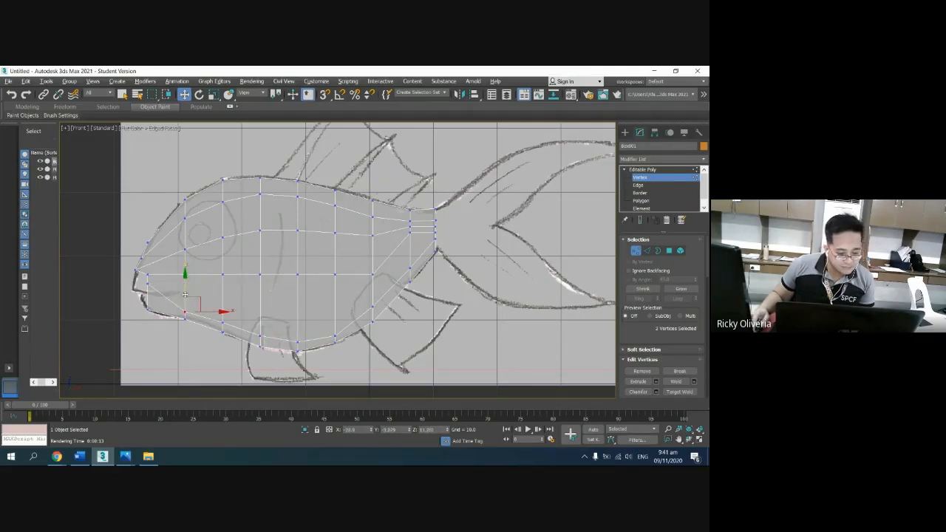
drag(137, 284, 158, 280)
click(162, 280)
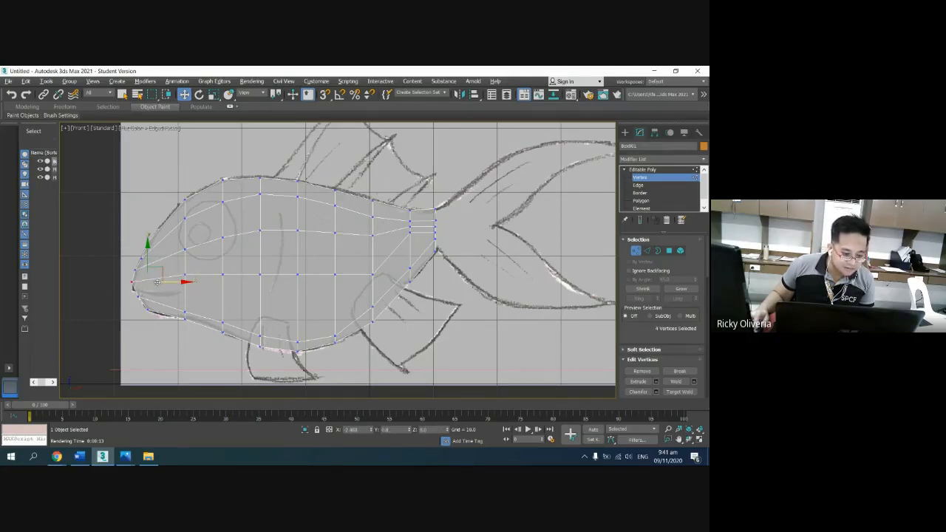
Step: Lower the fourth-row vertices from beneath the eye to mid-body into a smooth line between the neighbouring rows
click(194, 274)
click(183, 274)
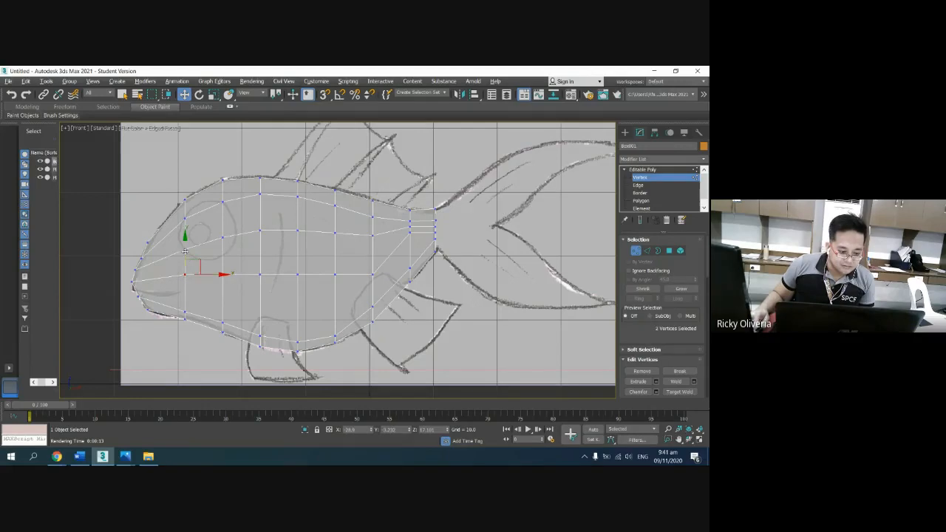
click(179, 270)
drag(209, 282, 231, 285)
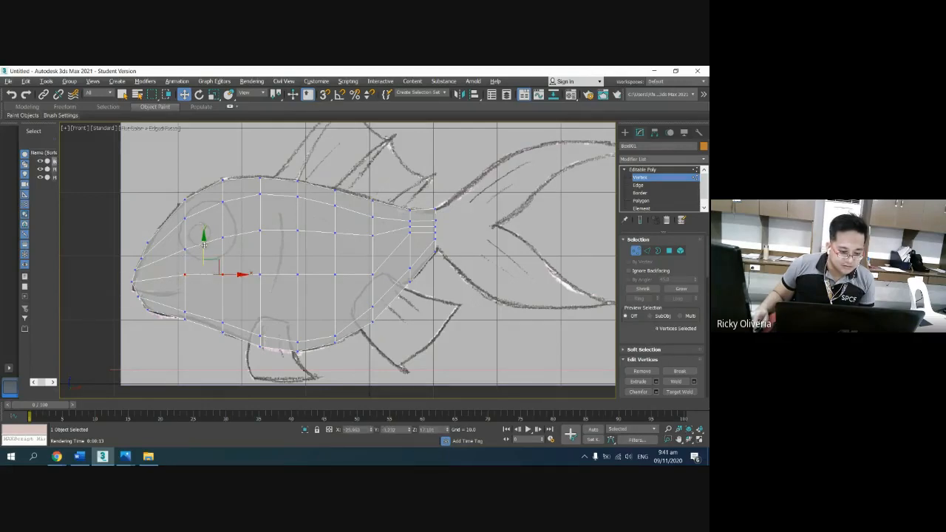
drag(203, 252, 309, 285)
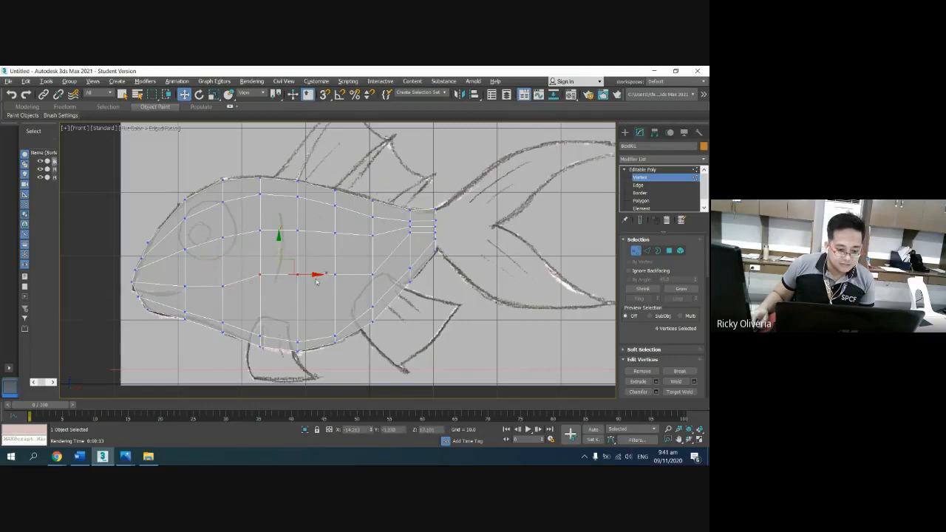
drag(279, 247, 344, 283)
click(326, 260)
drag(335, 237, 334, 247)
Step: Adjust the inner vertices of the columns just ahead of the tail end to space their rows evenly
drag(404, 234, 409, 207)
click(426, 235)
click(408, 208)
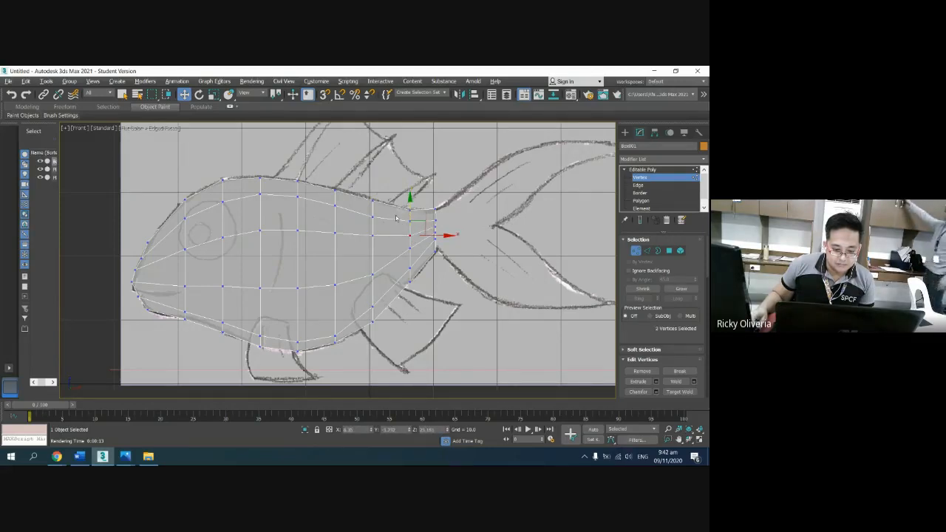
drag(380, 248, 372, 219)
click(467, 255)
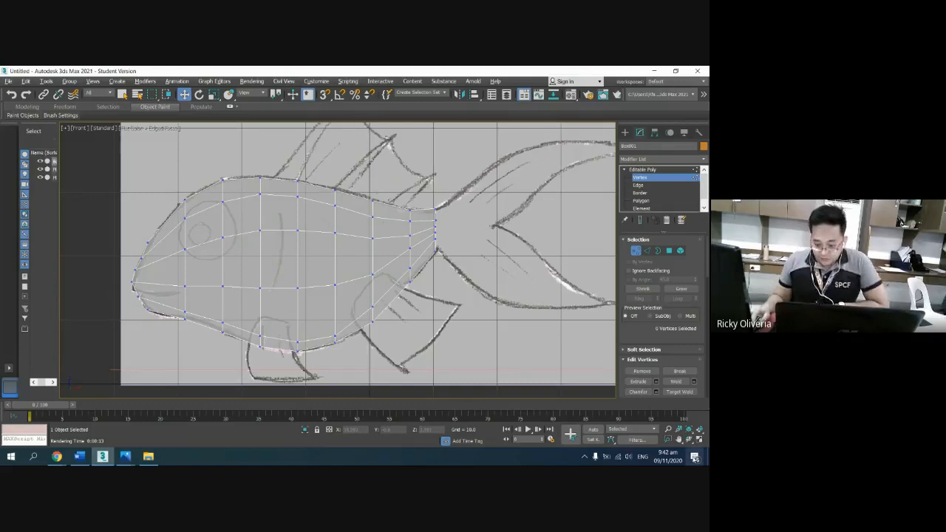
Step: Examine the shaped fish body up close in a full-size perspective view from the front side
key(alt+w)
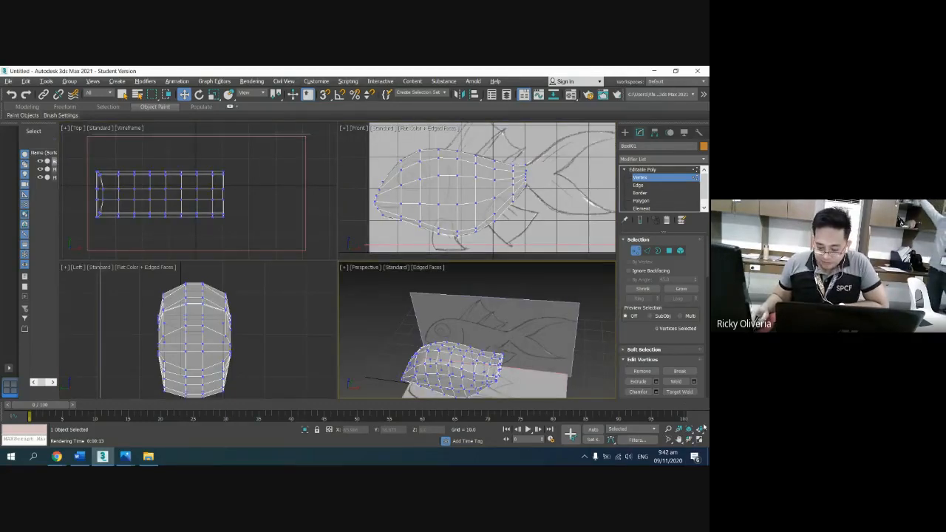
click(699, 440)
click(689, 440)
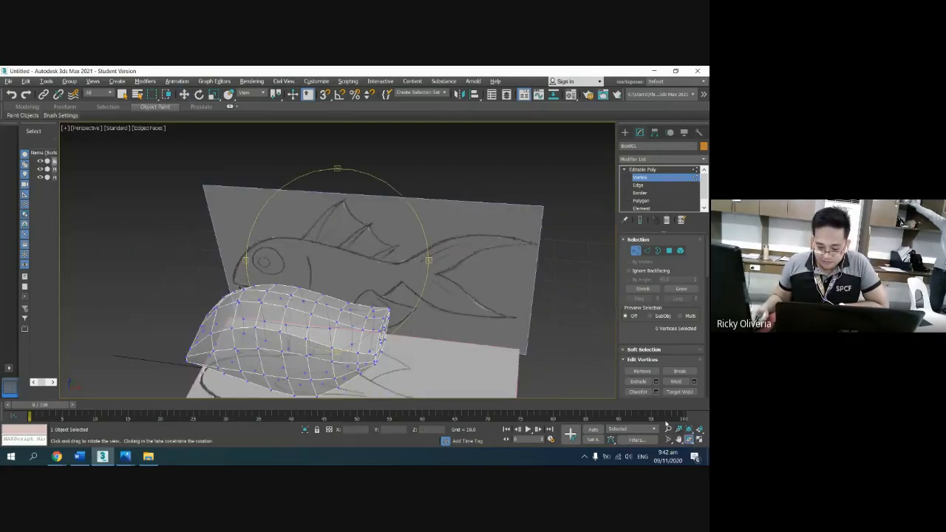
drag(348, 312, 402, 291)
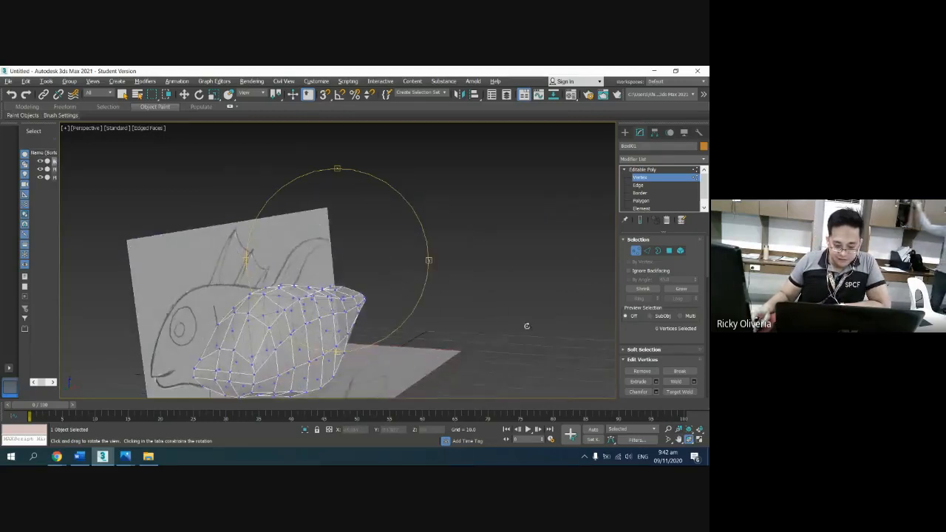
click(679, 439)
drag(335, 318, 405, 224)
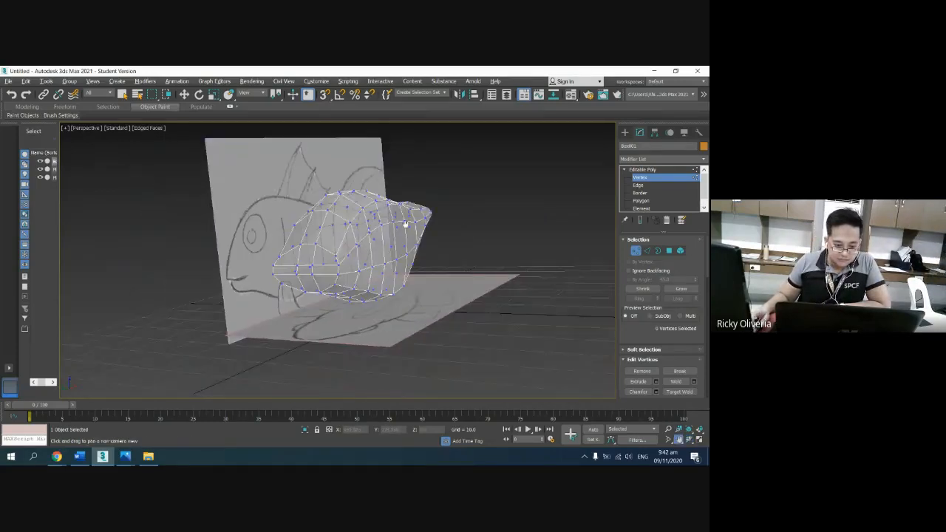
scroll(370, 233, up, 4)
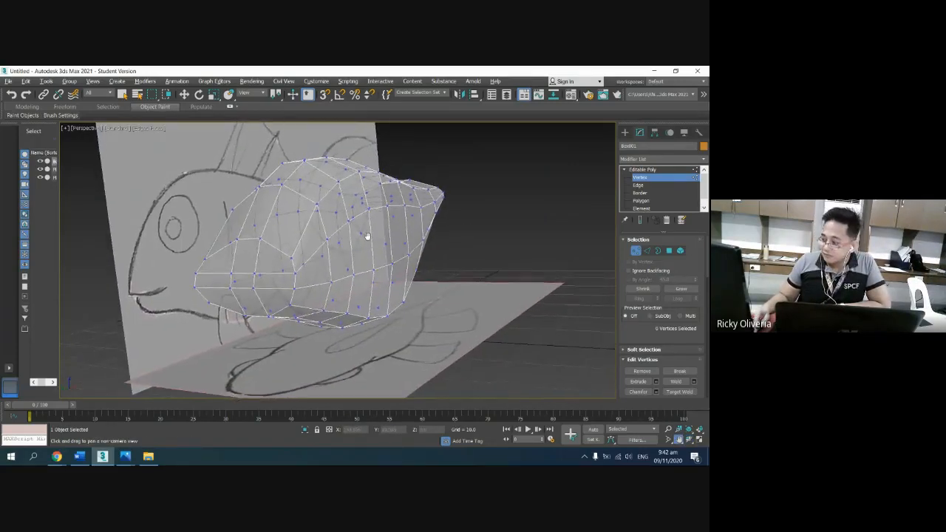
Step: Turn off see-through display for the fish body and view the solid shape from its side in perspective
key(w)
right_click(378, 236)
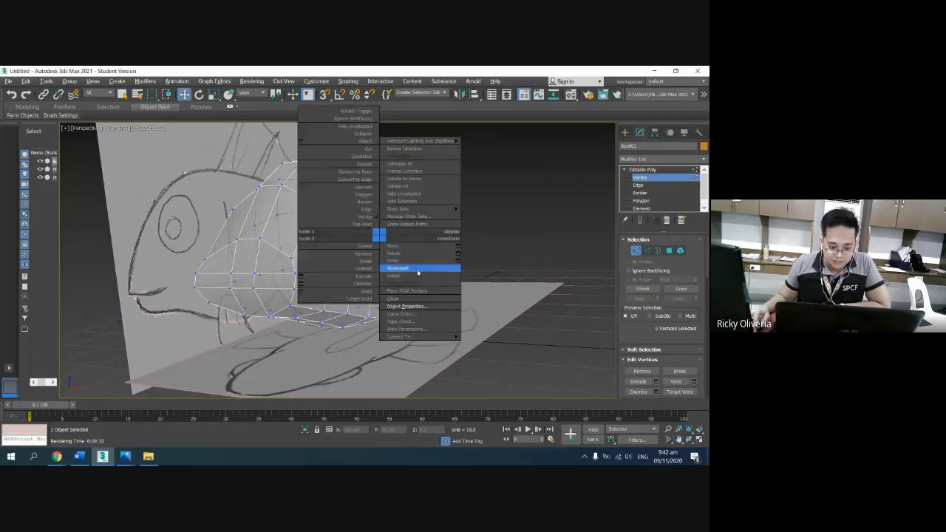
click(406, 306)
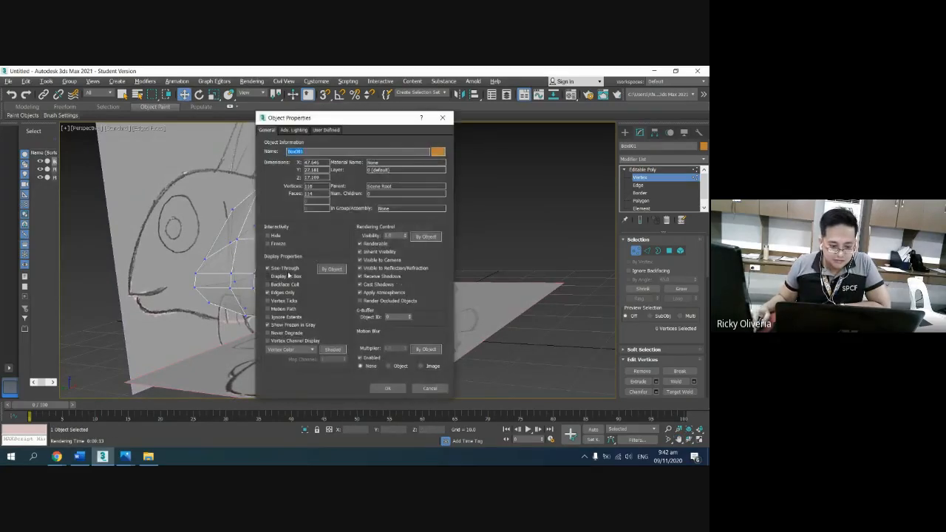
click(285, 269)
click(389, 388)
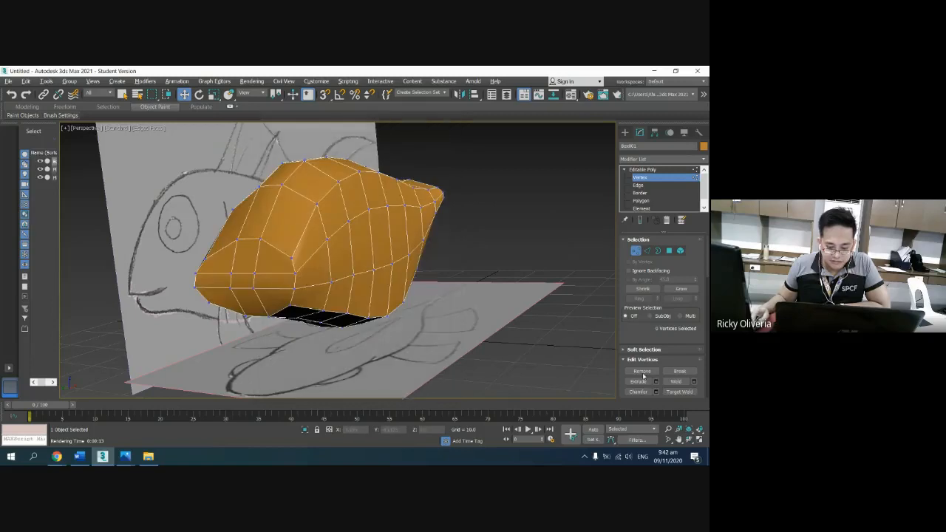
click(687, 440)
drag(355, 267, 325, 269)
right_click(335, 266)
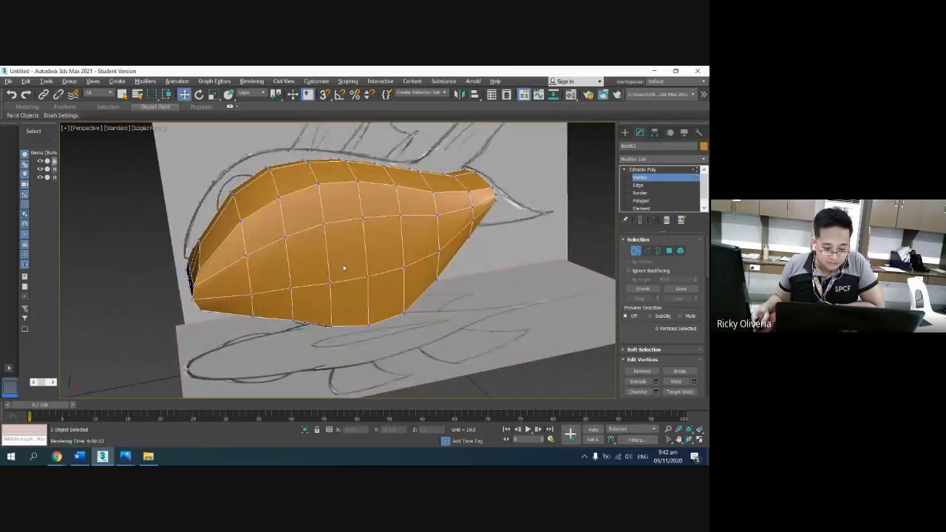
Step: Turn see-through display back on for the fish body
right_click(340, 262)
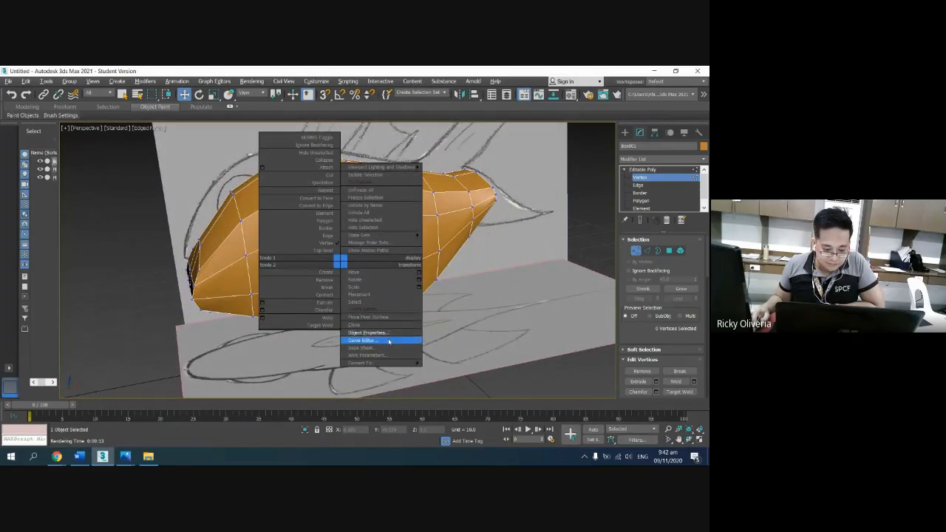
click(388, 333)
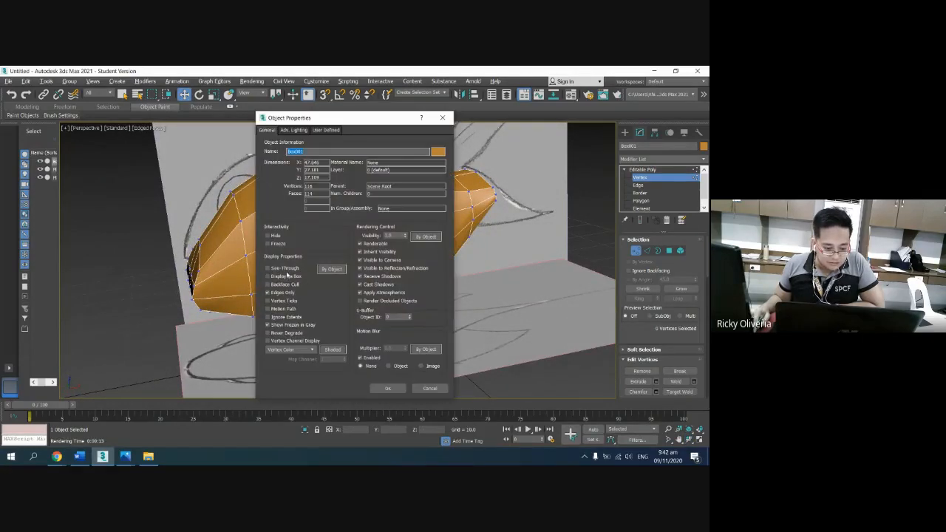
click(388, 388)
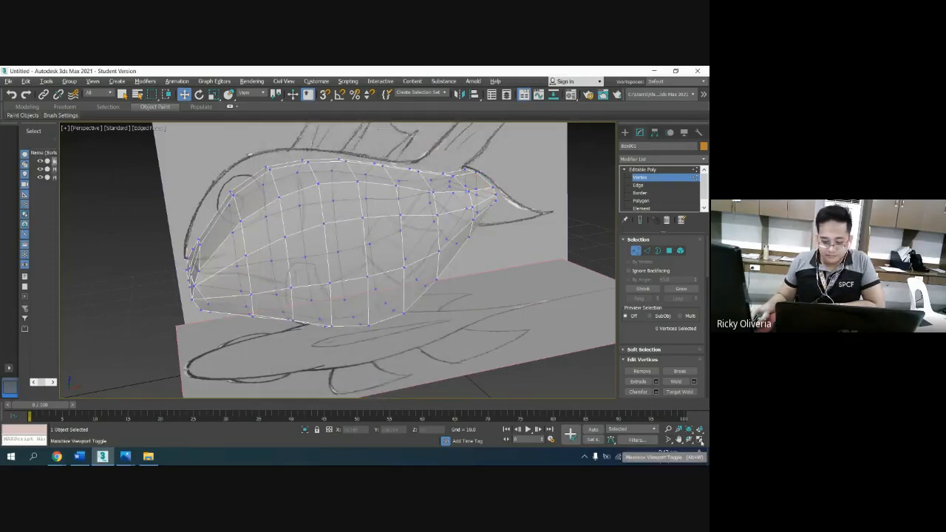
Step: Show the Top view at full size with Flat Color shading and edged faces
click(699, 440)
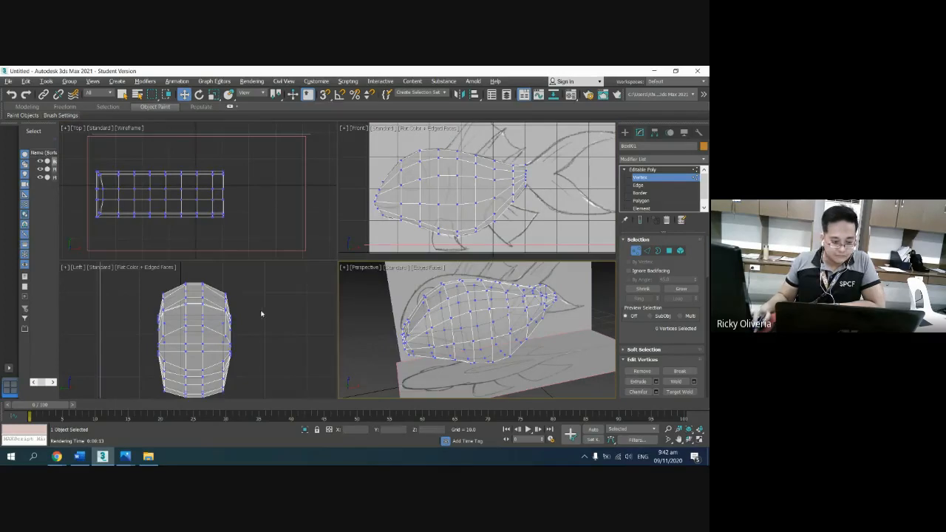
click(261, 216)
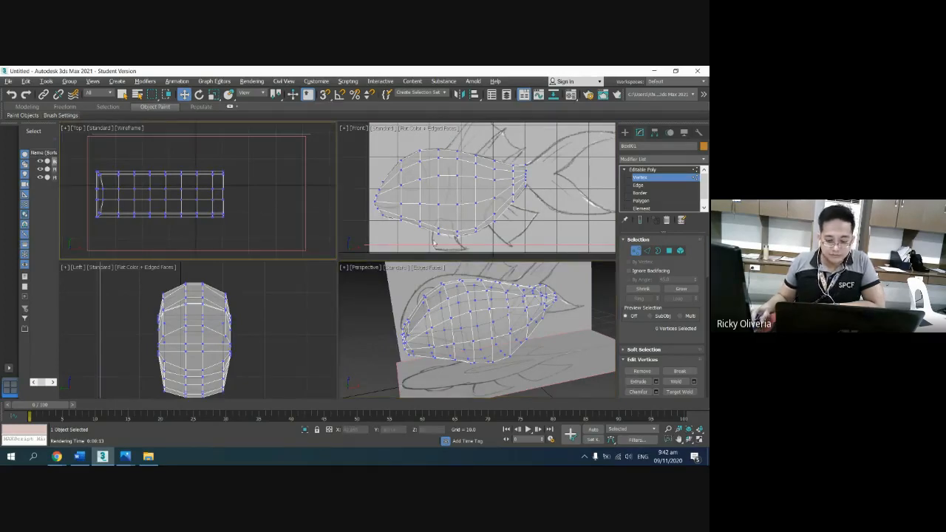
click(580, 292)
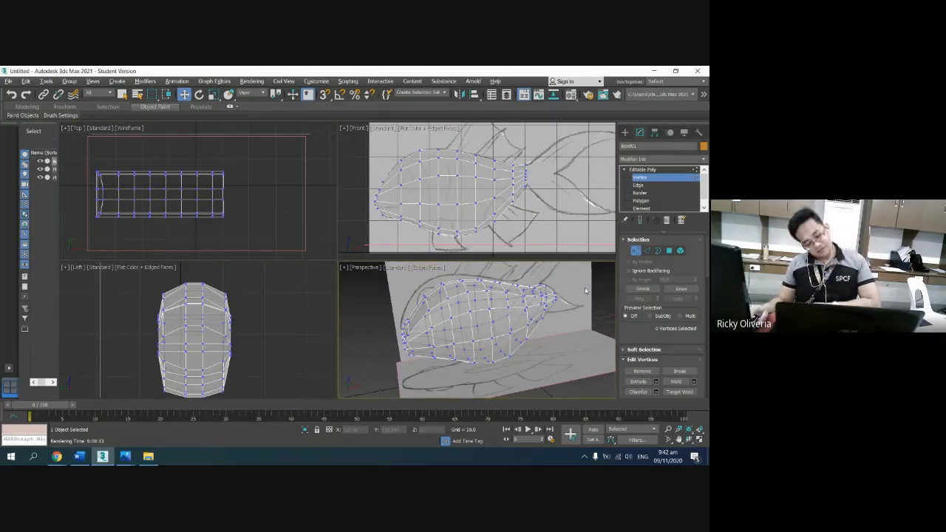
click(270, 180)
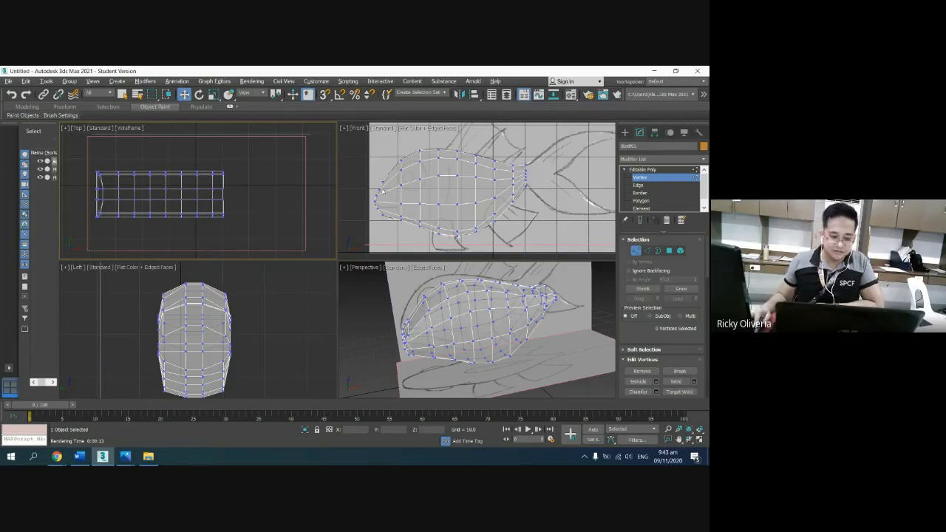
key(alt+w)
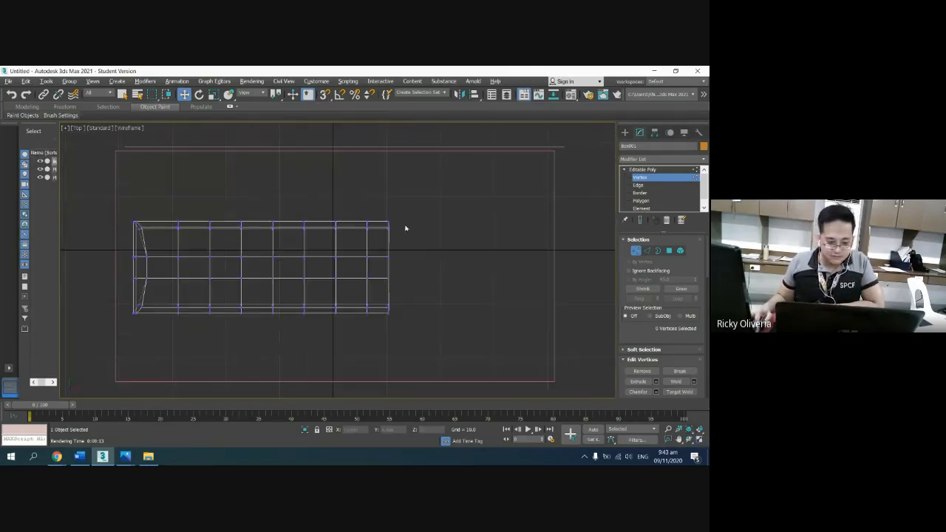
click(128, 129)
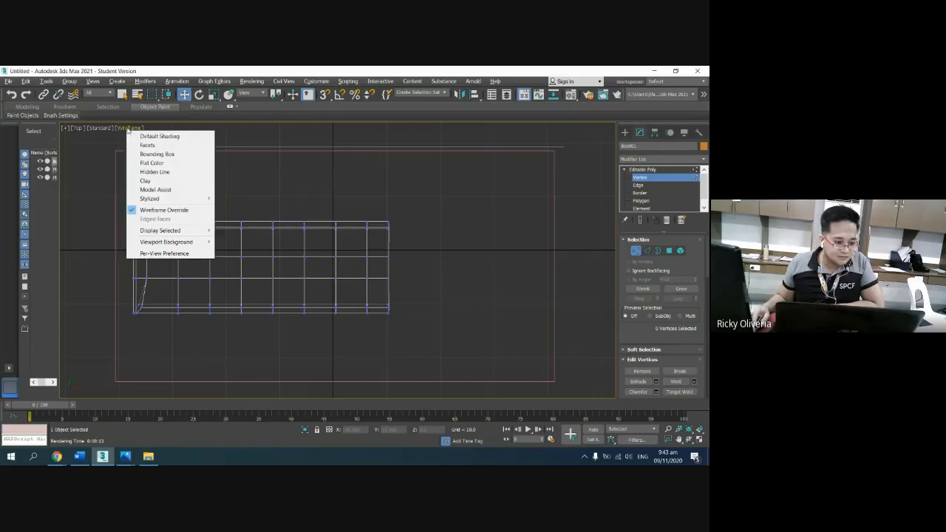
click(152, 163)
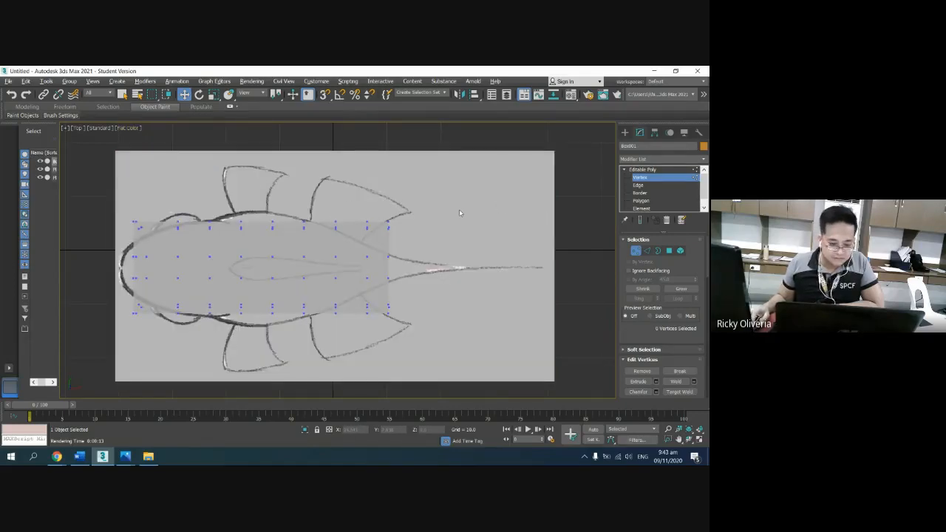
key(F4)
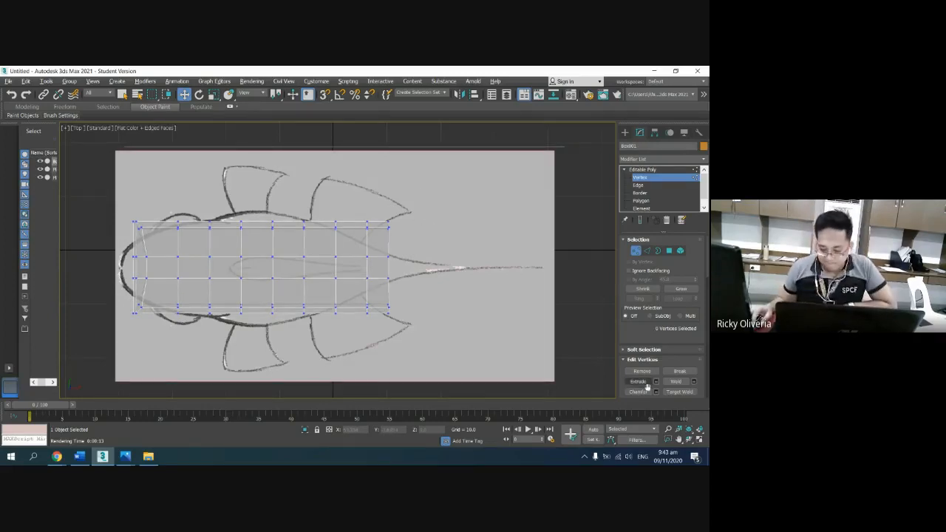
Step: Move the two middle lengthwise vertex rows closer together around the body's centreline in the top view
click(670, 429)
drag(347, 275, 349, 253)
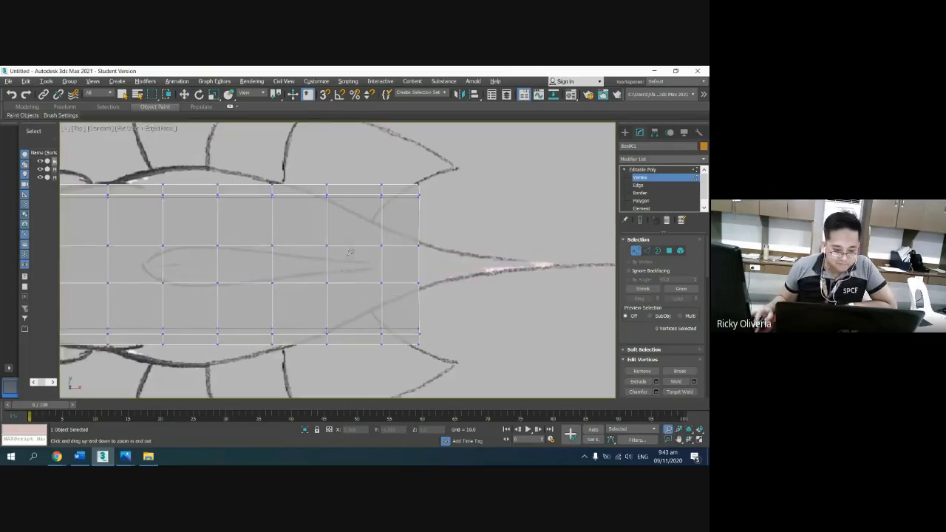
click(679, 440)
drag(192, 213, 329, 200)
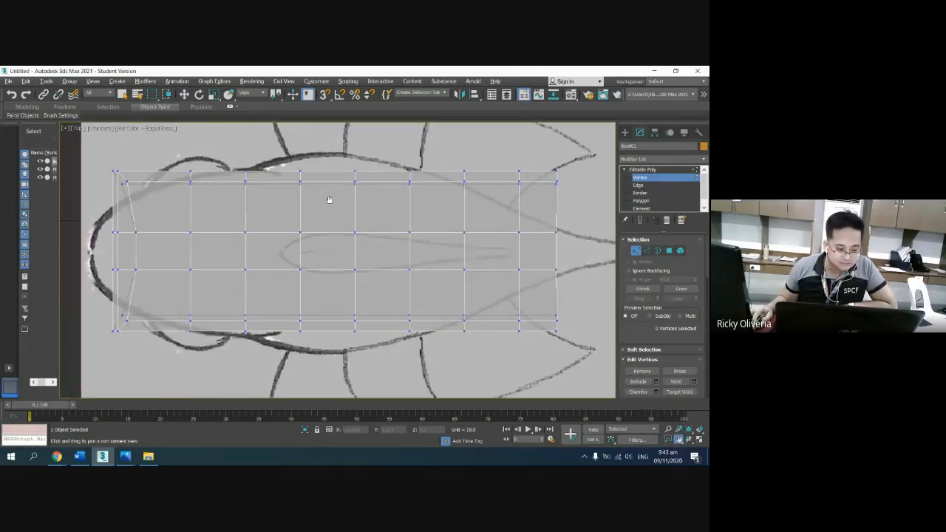
key(w)
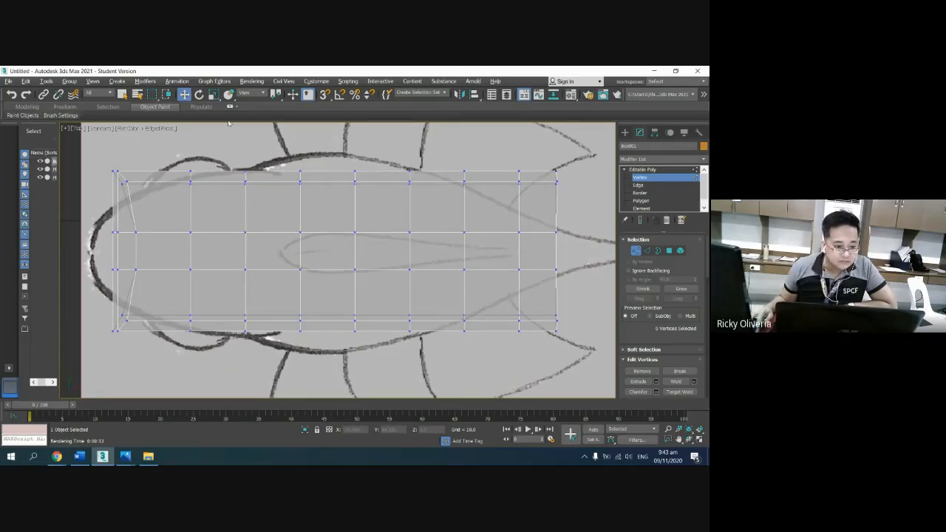
drag(102, 217, 586, 252)
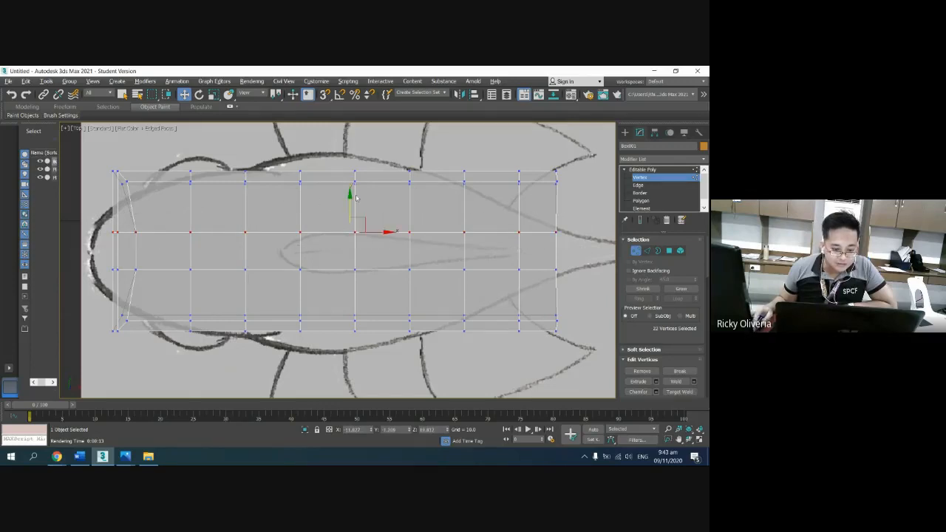
drag(351, 193, 350, 204)
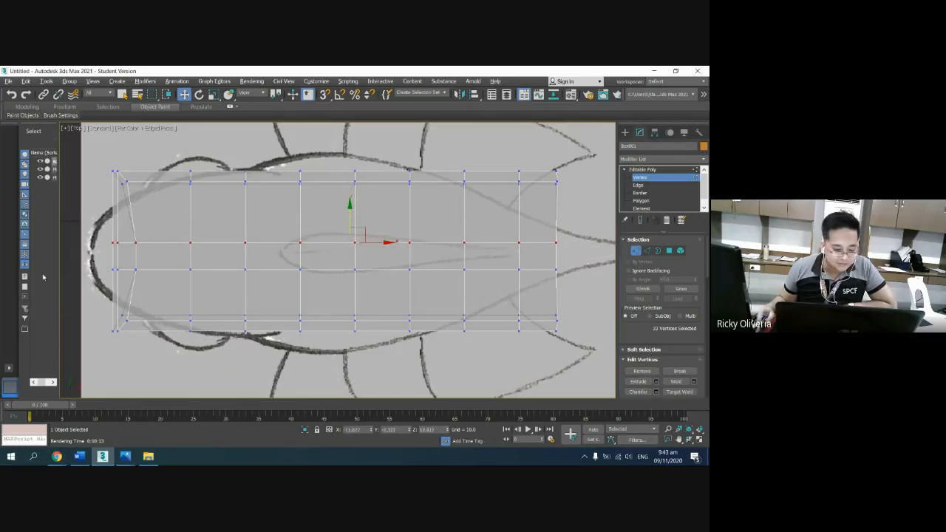
drag(481, 281, 591, 280)
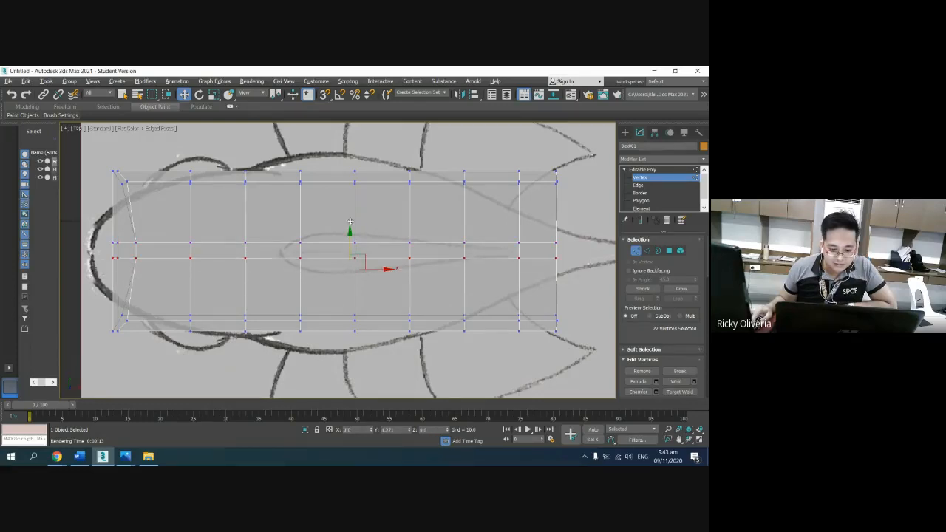
drag(350, 232, 350, 219)
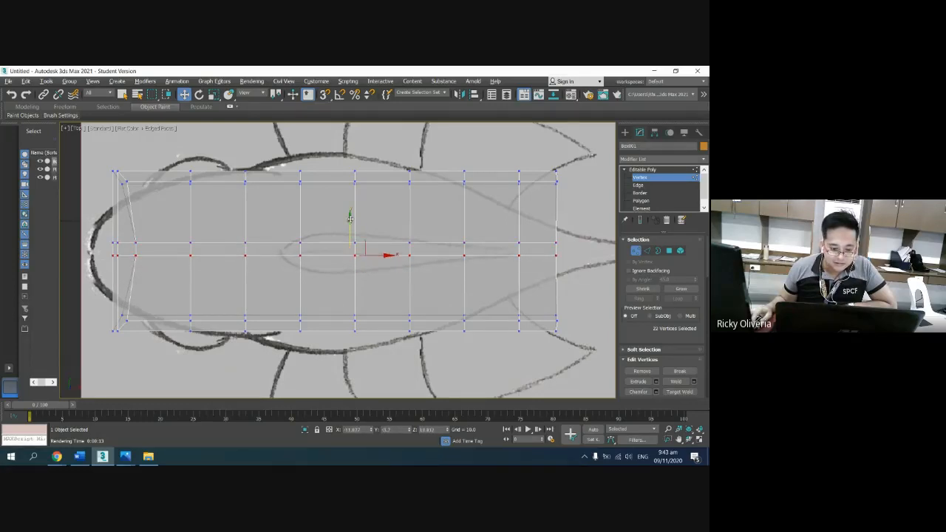
click(370, 209)
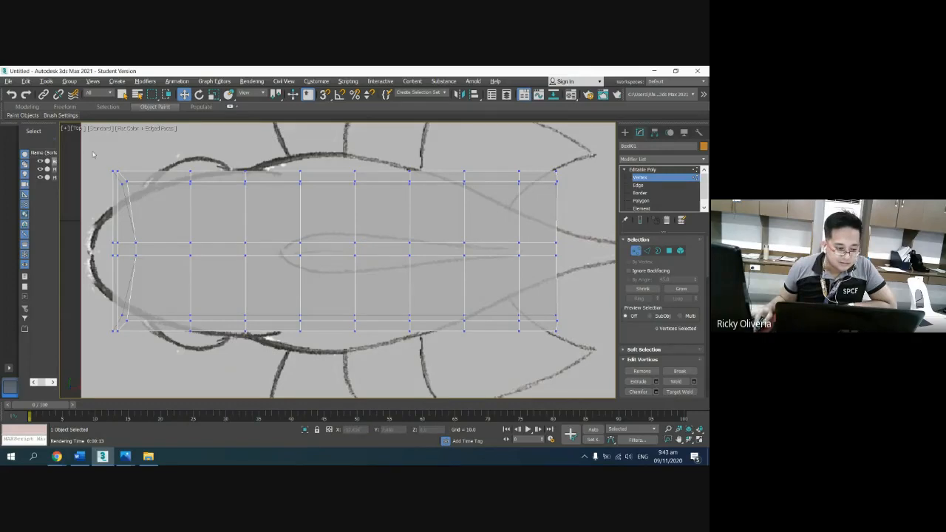
Step: Move the upper-side outer vertices of the first four columns, from the snout back, onto the body outline of the top-view sketch
drag(153, 198, 153, 194)
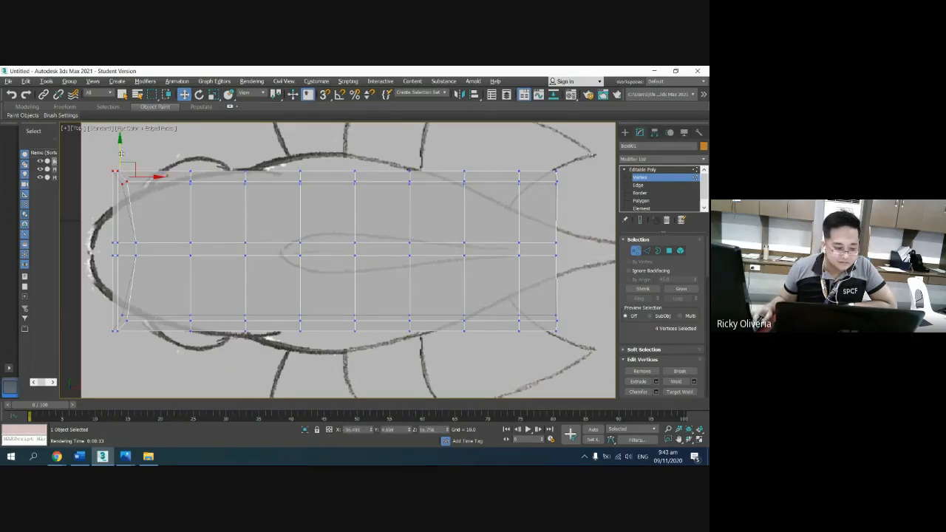
drag(120, 140, 119, 170)
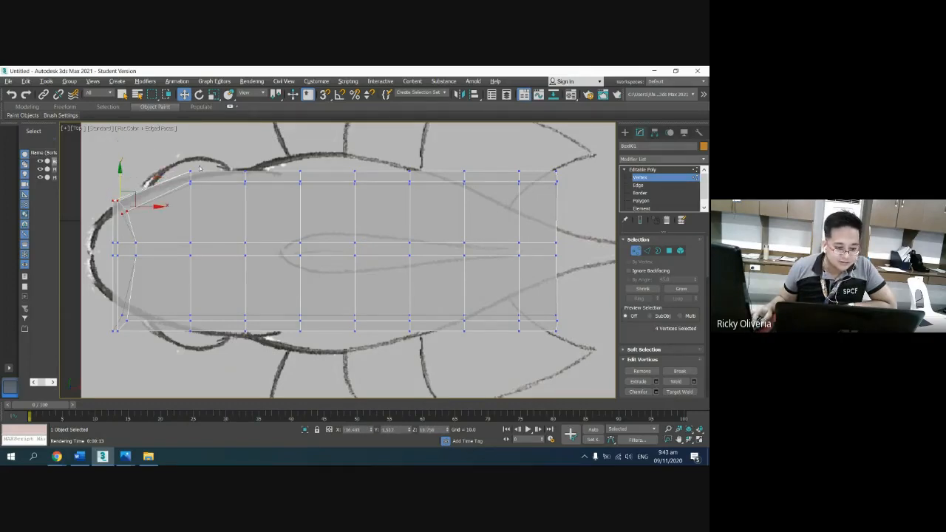
drag(206, 195, 206, 195)
drag(191, 154, 191, 160)
click(253, 156)
drag(261, 163, 314, 202)
drag(300, 153, 300, 139)
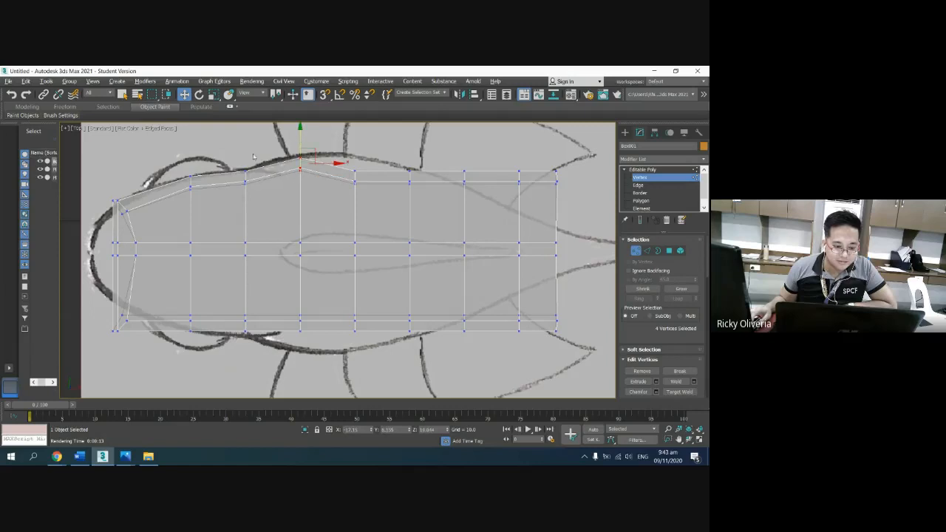
mouse_move(235, 162)
mouse_down()
mouse_move(258, 196)
mouse_move(246, 155)
mouse_up()
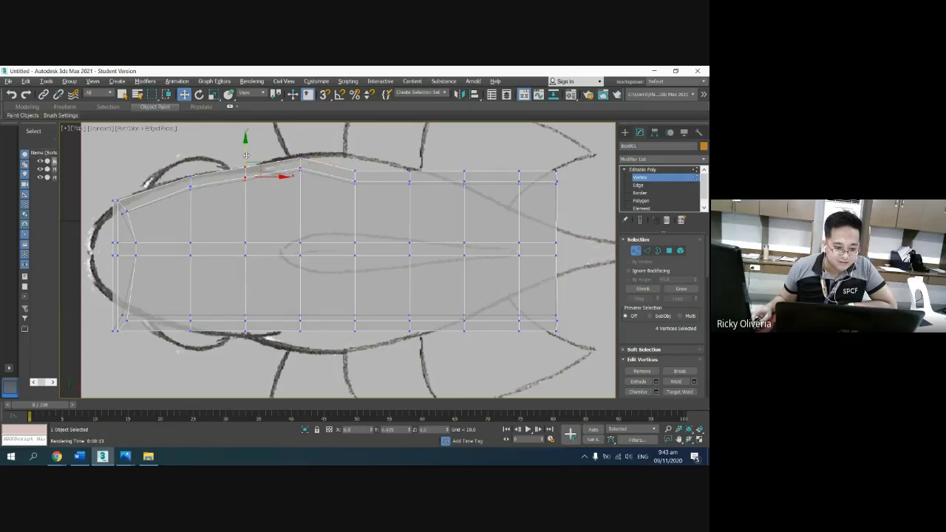
Step: Fit the upper-side outer vertices of the rear five columns, from mid-body to the tail end, to the tapering sketch outline
drag(355, 156, 374, 208)
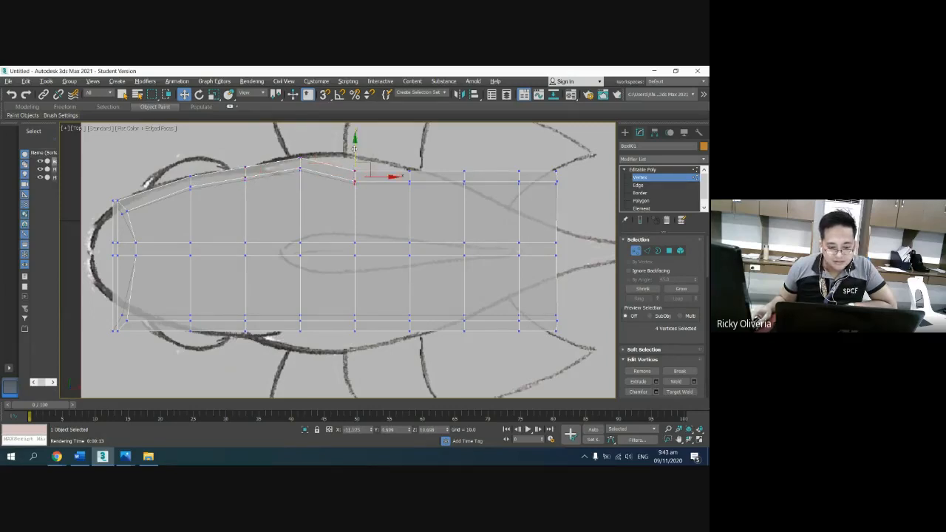
drag(354, 149, 354, 137)
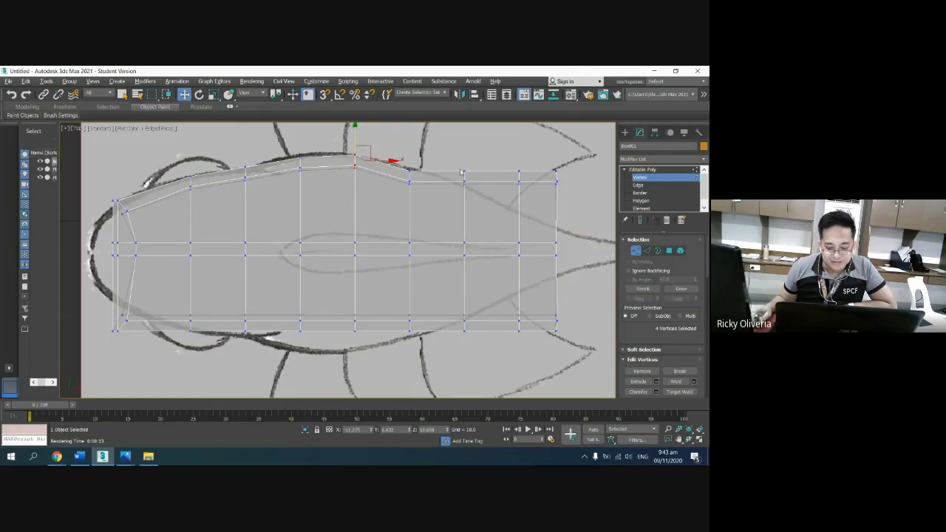
drag(456, 164, 482, 201)
drag(466, 144, 467, 159)
drag(397, 162, 420, 204)
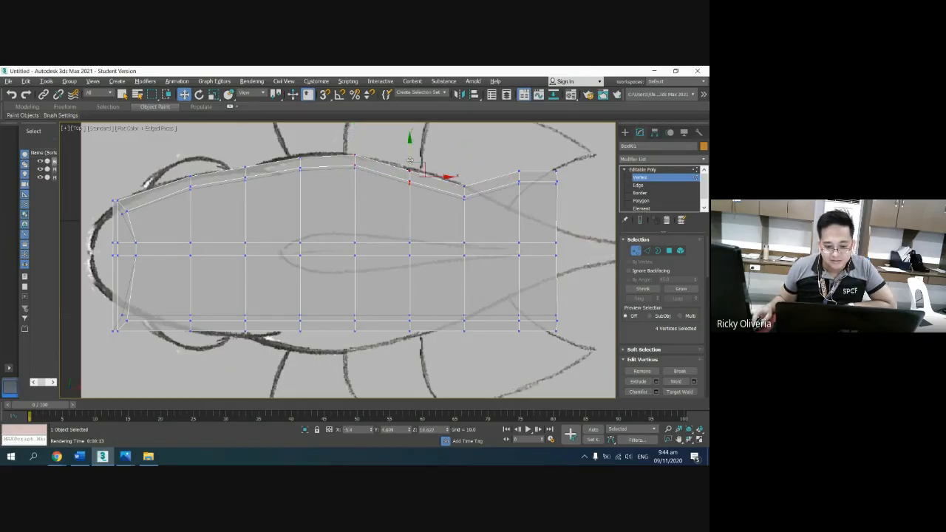
drag(508, 161, 525, 181)
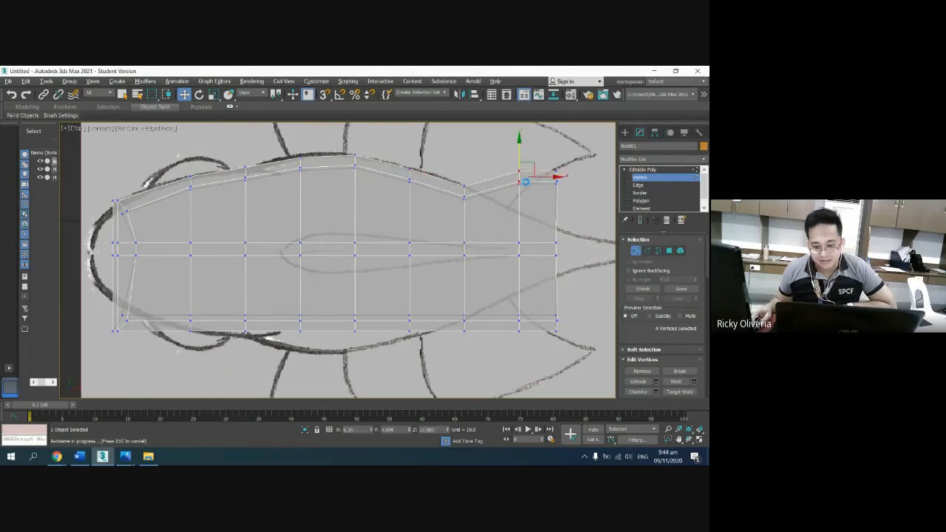
drag(520, 148, 571, 208)
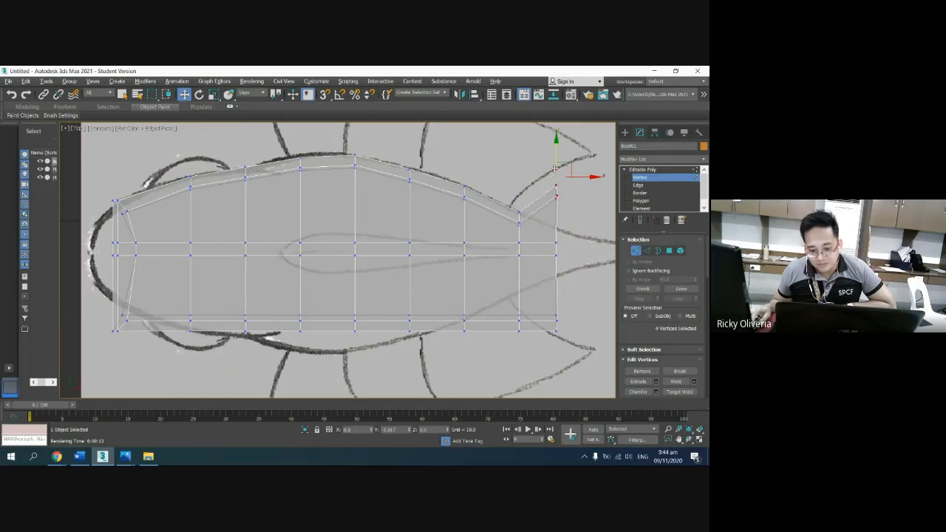
drag(555, 169, 555, 207)
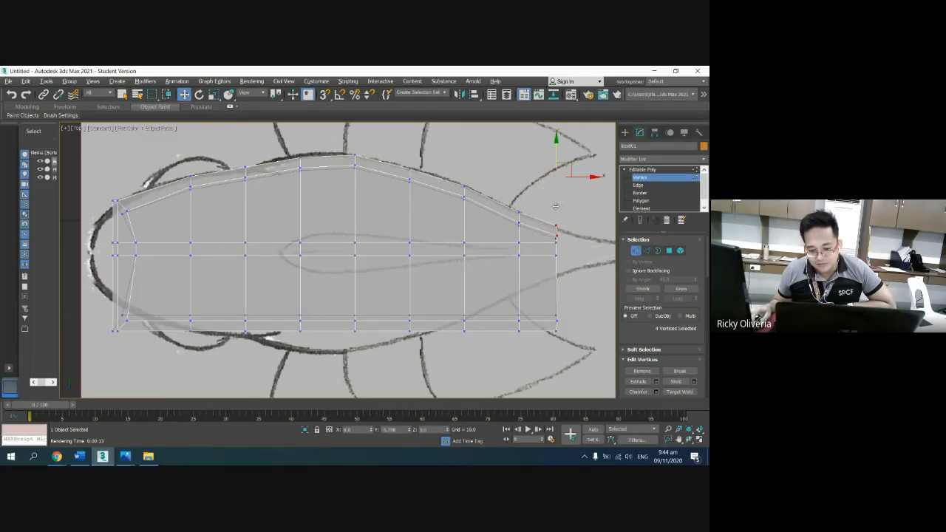
click(558, 205)
drag(524, 230, 514, 206)
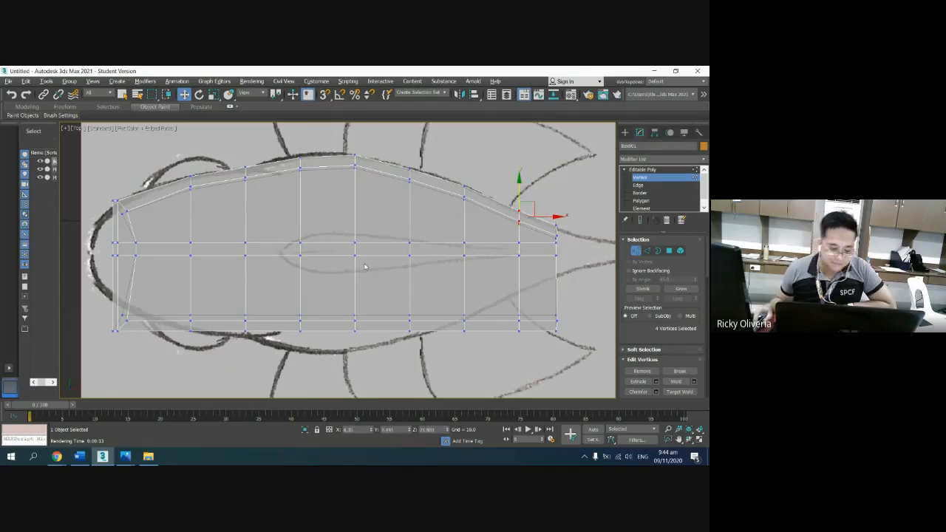
Step: Fit the outer vertices at the snout end, on both sides of the body, to the head outline of the top-view sketch
drag(99, 198, 137, 227)
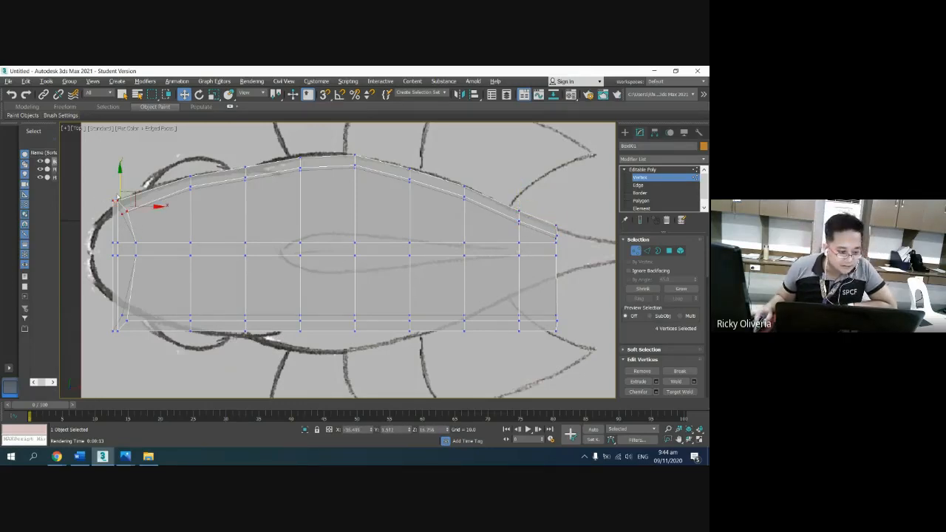
drag(120, 185, 120, 190)
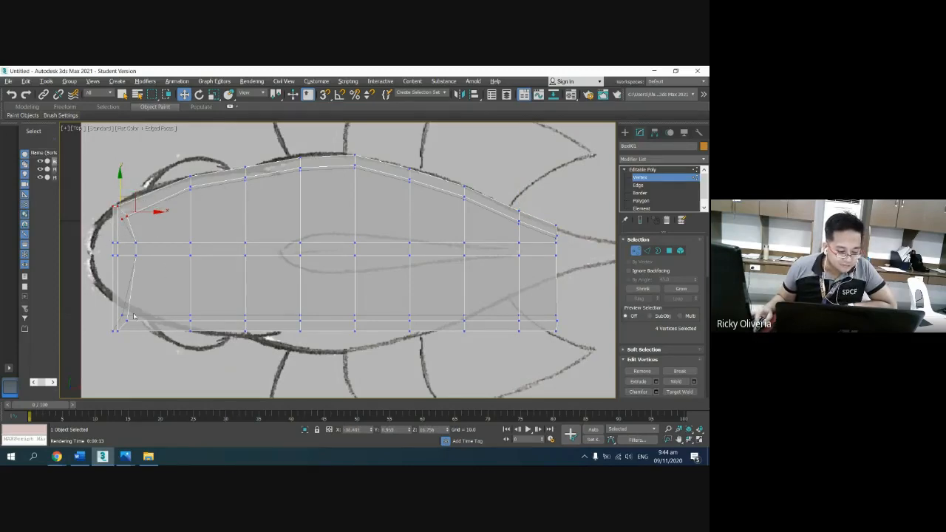
drag(81, 296, 140, 340)
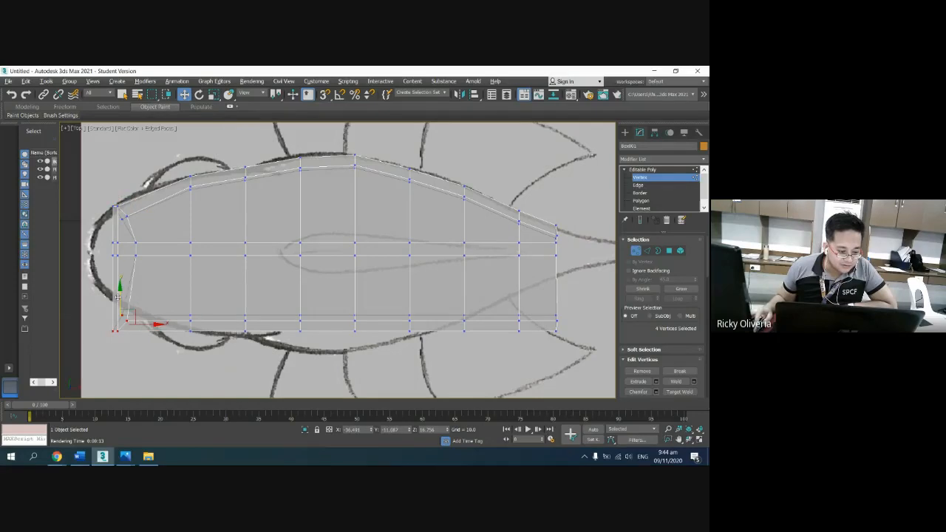
drag(119, 297, 123, 274)
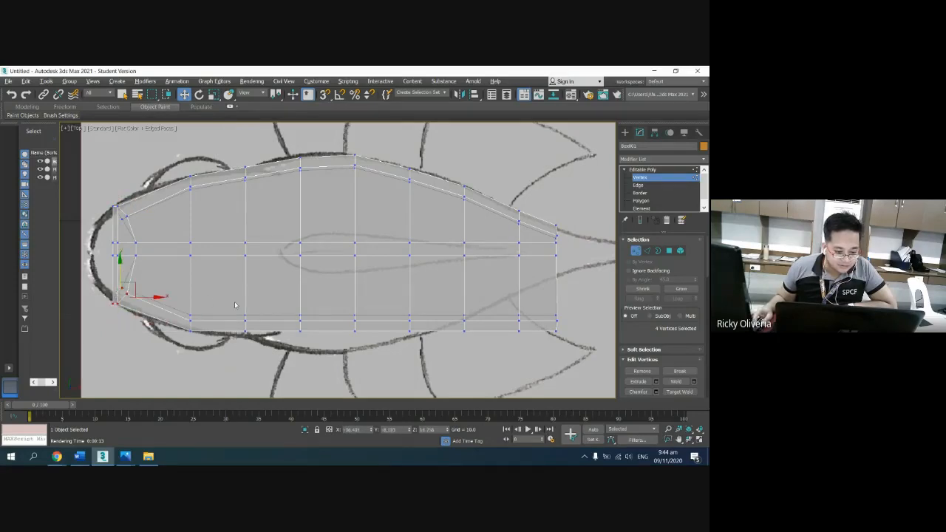
Step: Move the lower-side outer vertices of the third, fourth and fifth columns from the snout onto the sketch's body outline
drag(236, 305, 257, 340)
drag(245, 301, 328, 342)
drag(299, 289, 311, 301)
drag(256, 349, 256, 348)
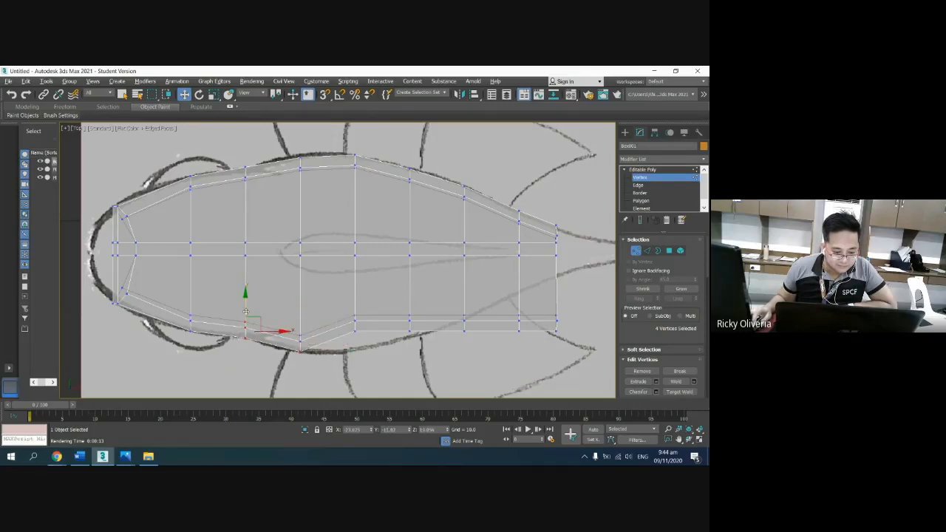
drag(319, 308, 401, 361)
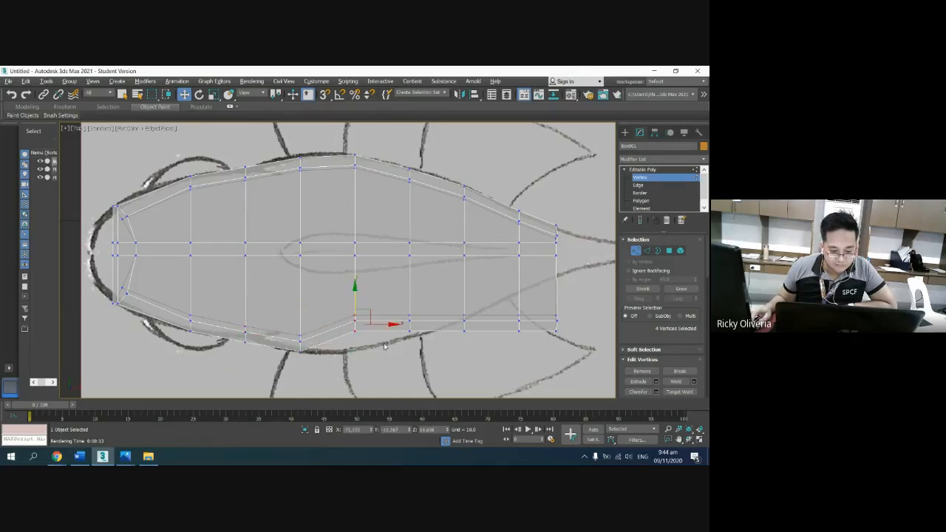
drag(354, 294, 356, 314)
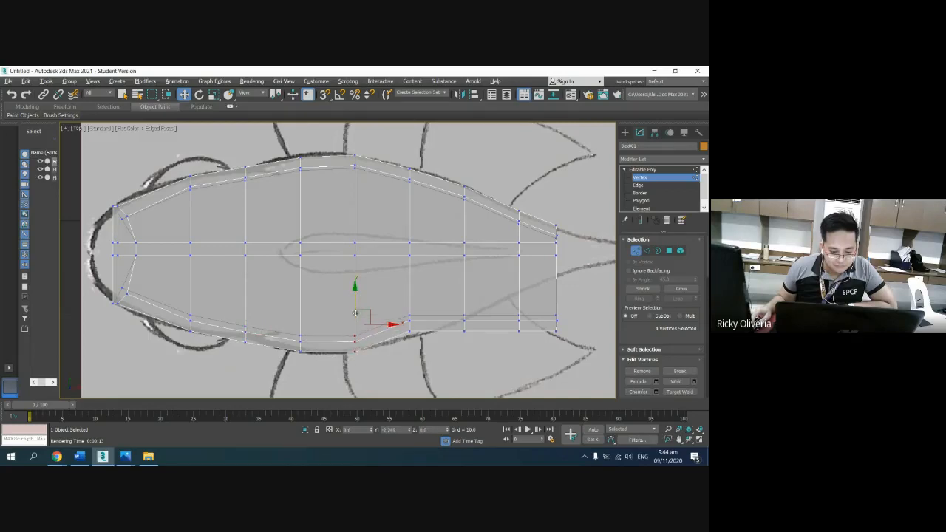
Step: Fit the lower-side outer vertices of the rear four columns to the sketch outline as it tapers to the tail
click(392, 296)
drag(491, 342, 491, 342)
drag(466, 303, 466, 293)
drag(392, 315, 417, 342)
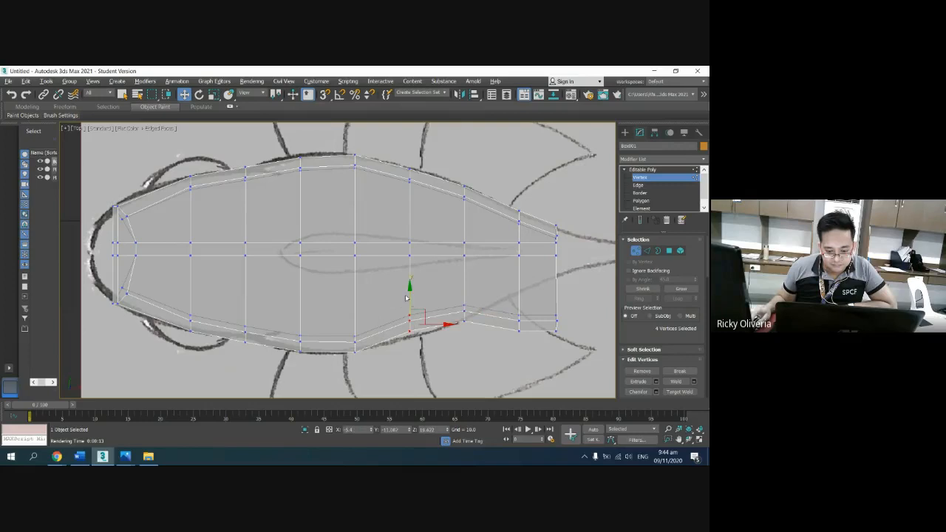
drag(409, 291, 411, 301)
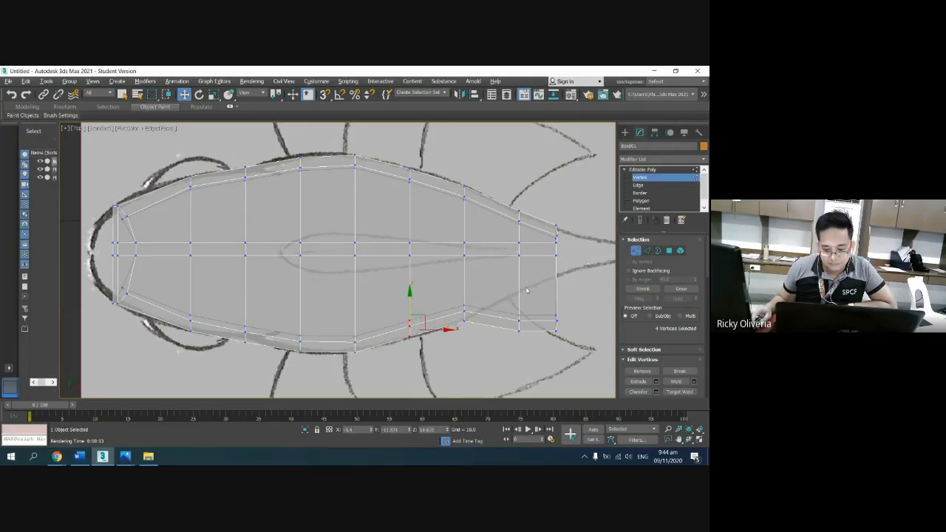
drag(506, 287, 543, 343)
drag(519, 290, 515, 255)
click(600, 278)
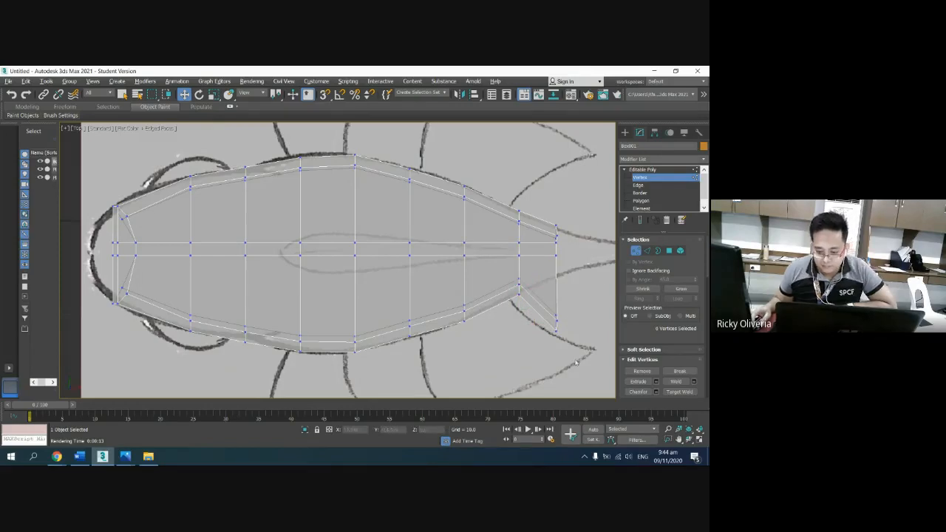
drag(548, 301, 549, 240)
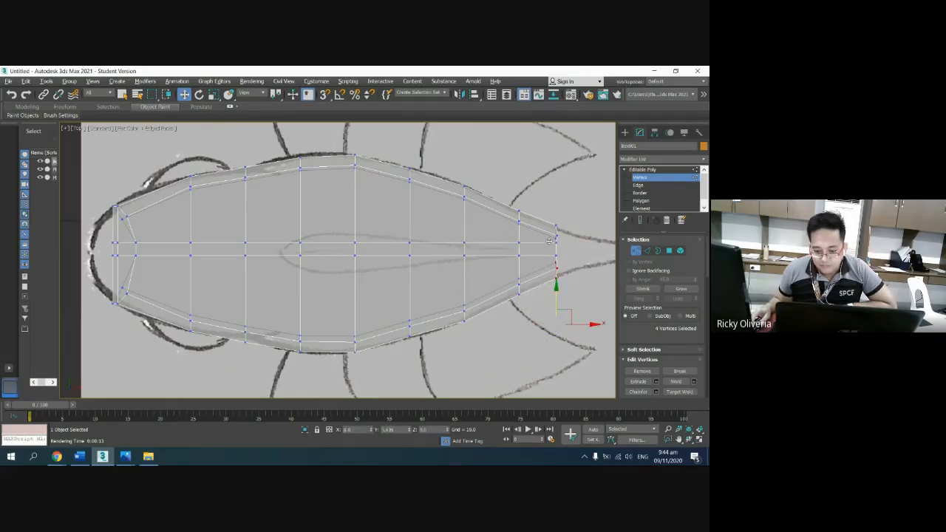
click(539, 342)
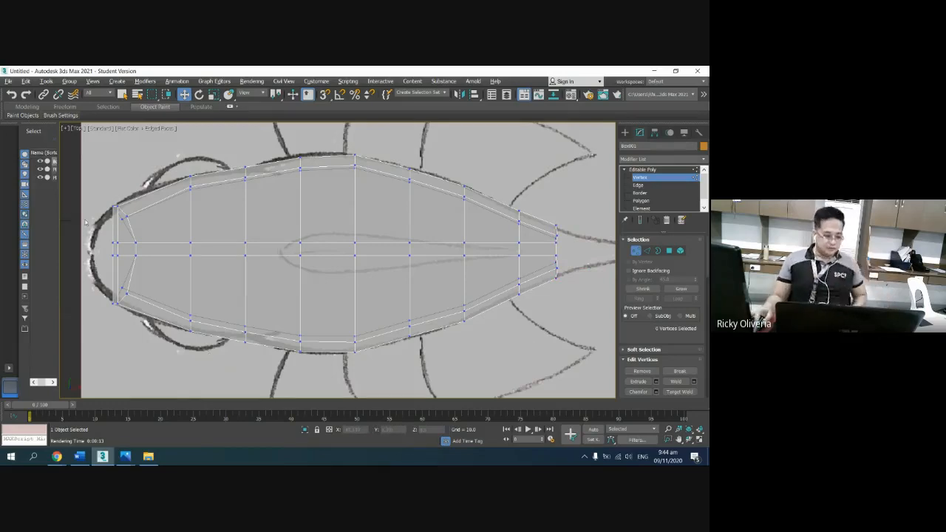
Step: Pull the middle snout vertices forward onto the sketch's nose curve and check the rounded body in perspective
drag(96, 235, 131, 249)
click(600, 393)
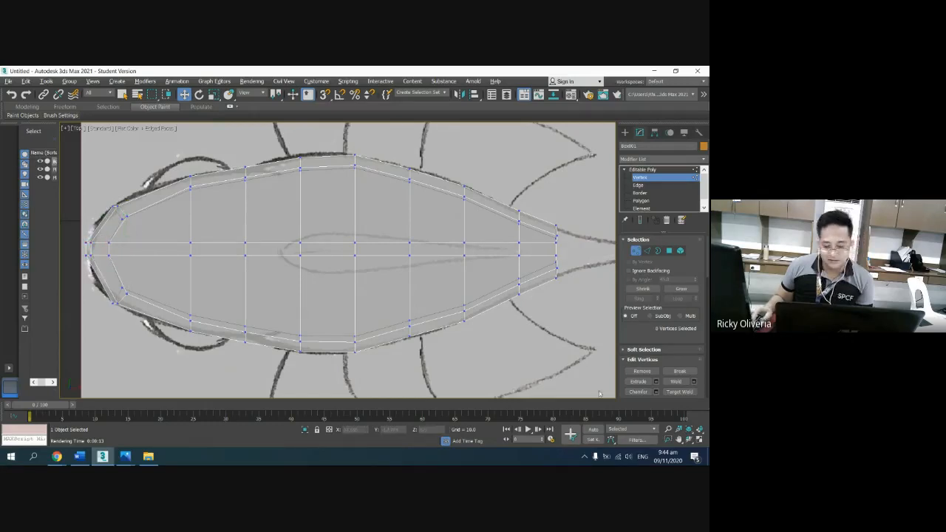
key(alt+w)
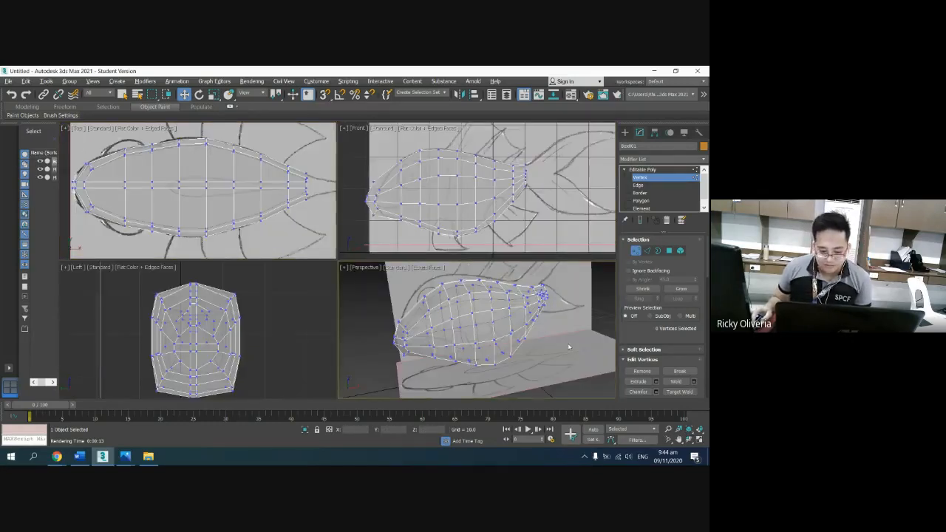
click(699, 441)
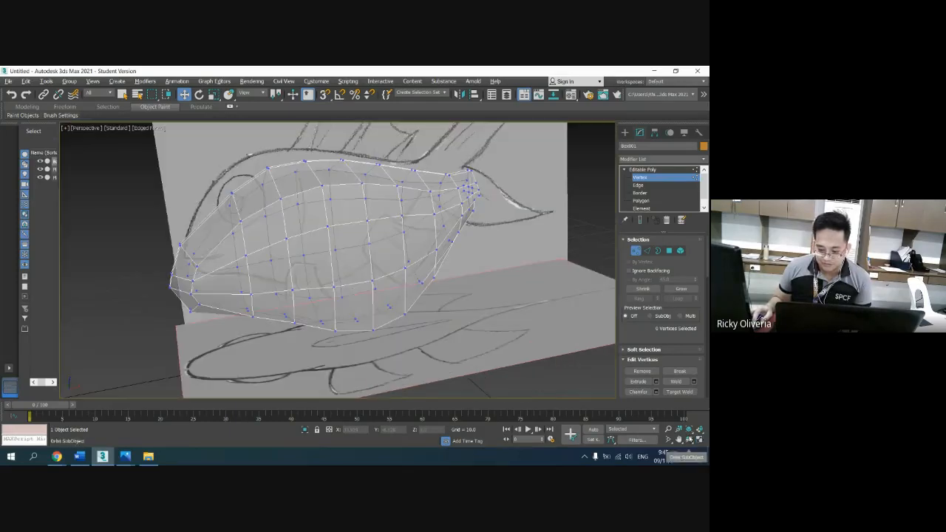
click(689, 439)
mouse_move(335, 252)
mouse_down()
mouse_move(337, 210)
mouse_move(311, 239)
mouse_move(329, 268)
mouse_move(325, 255)
mouse_move(360, 234)
mouse_move(327, 247)
mouse_move(322, 264)
mouse_move(355, 250)
mouse_move(327, 260)
mouse_up()
key(w)
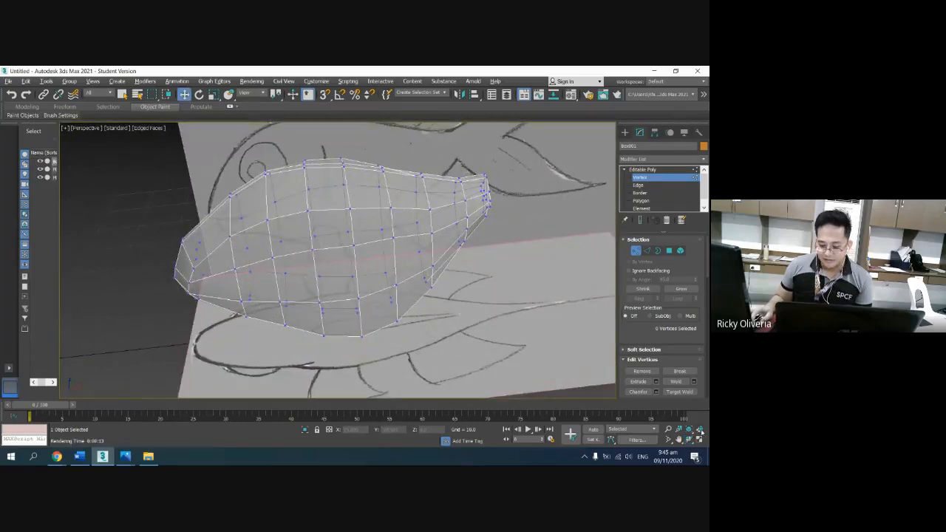
key(alt+w)
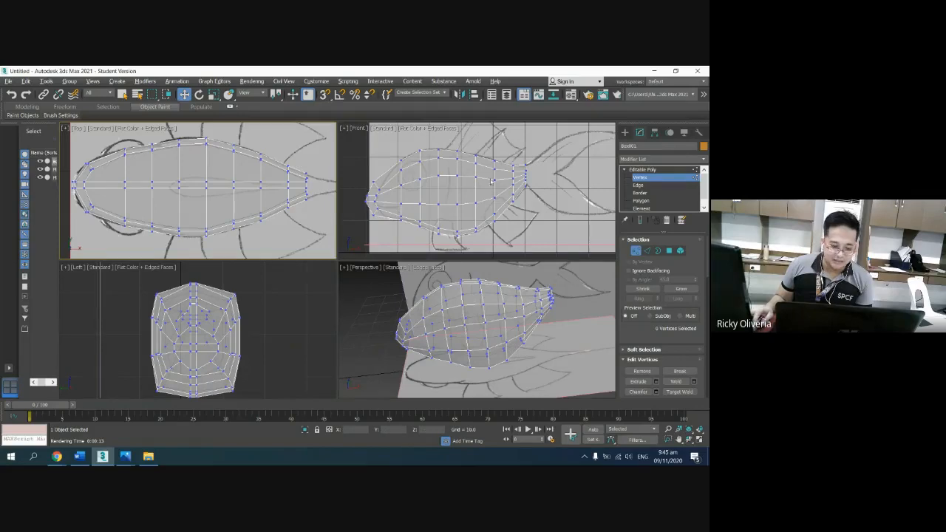
Step: Hide the grid in the Front, Left and Perspective viewports
click(556, 221)
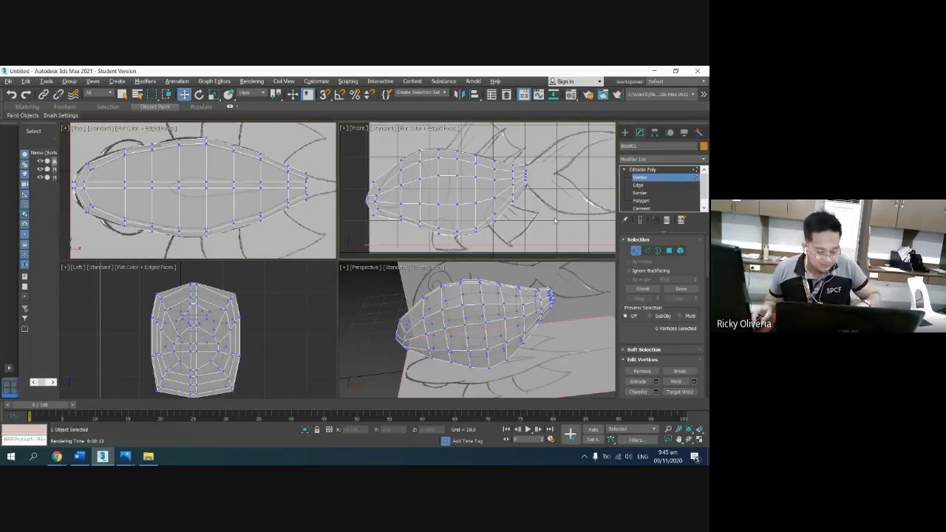
key(g)
click(307, 298)
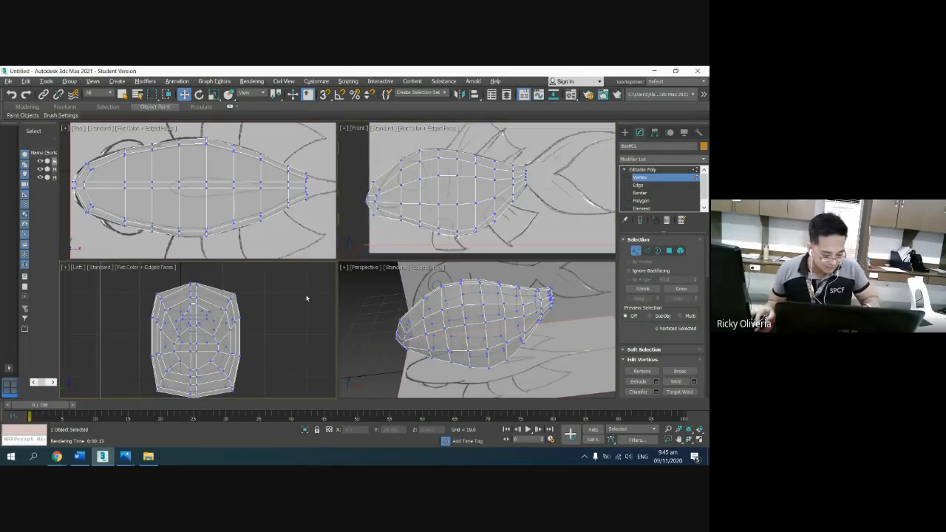
click(373, 306)
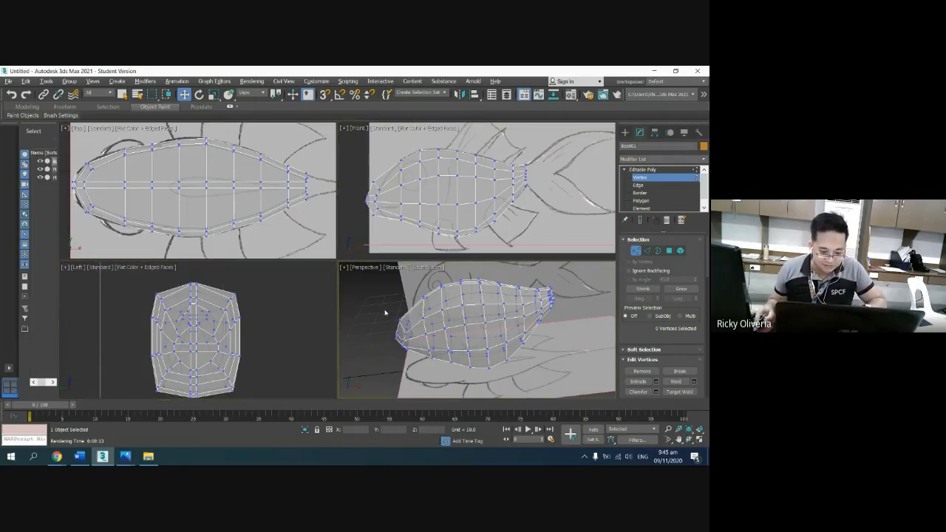
Step: Leave vertex editing and delete the reference plane that carries the top-view sketch
click(305, 252)
click(700, 441)
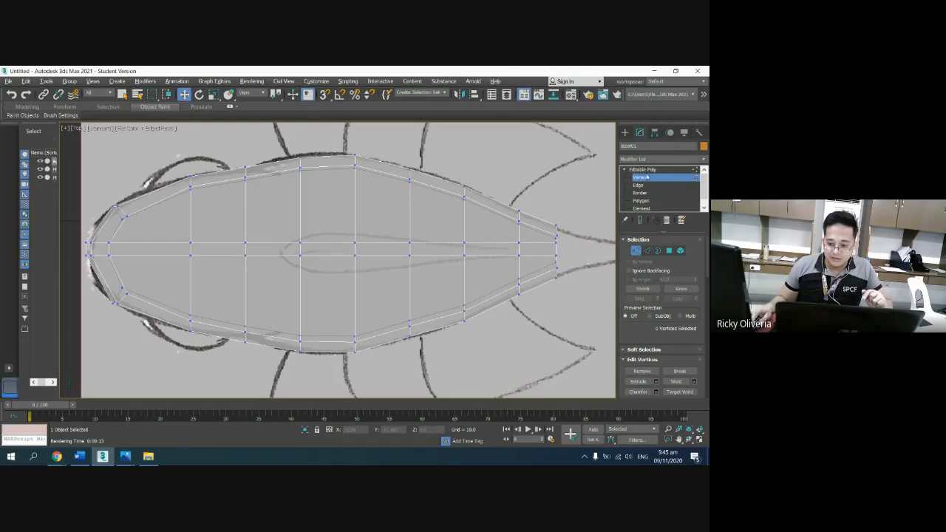
click(641, 177)
click(541, 354)
scroll(541, 355, down, 5)
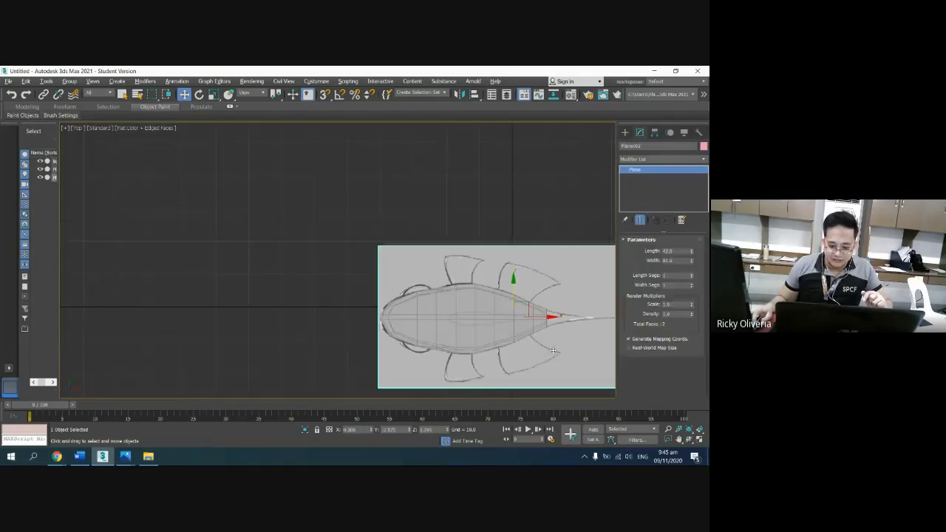
key(Delete)
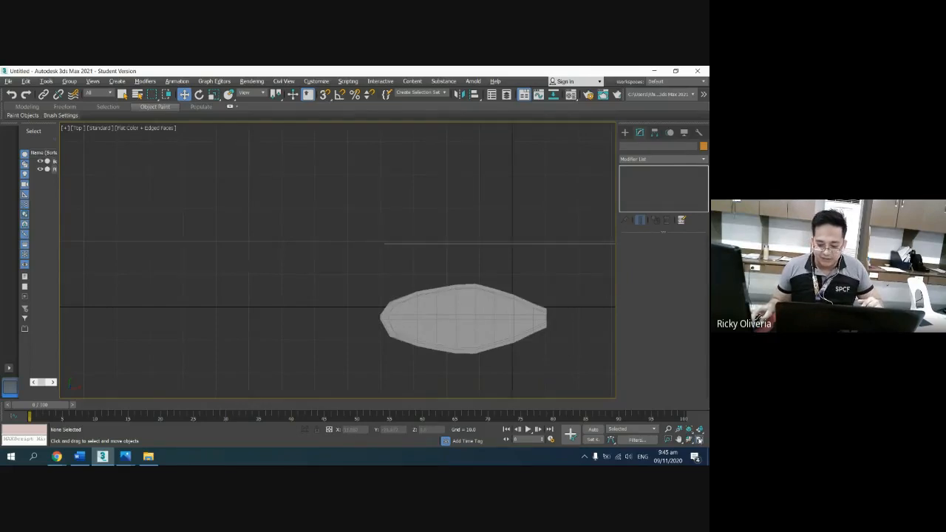
Step: Examine the fish body against the side sketch in the Front view and from several angles in perspective
key(alt+w)
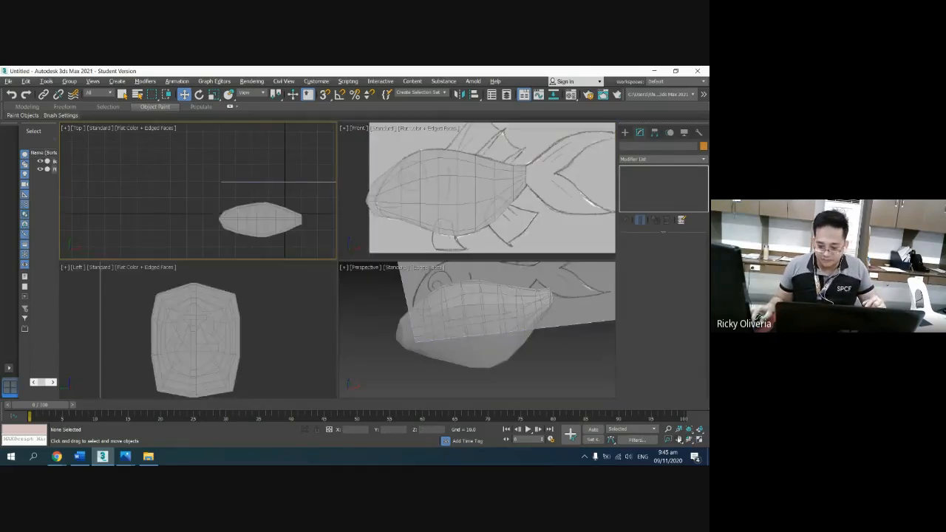
click(678, 439)
drag(554, 357, 478, 364)
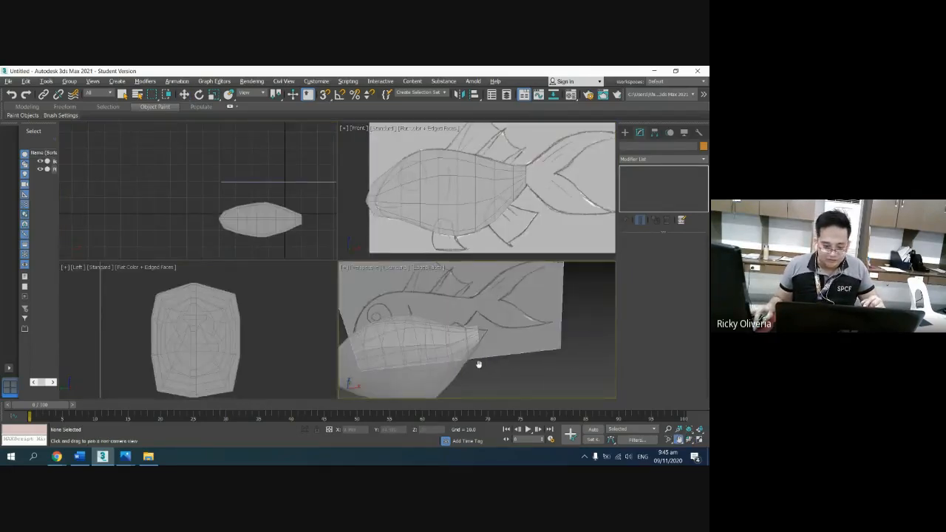
click(489, 177)
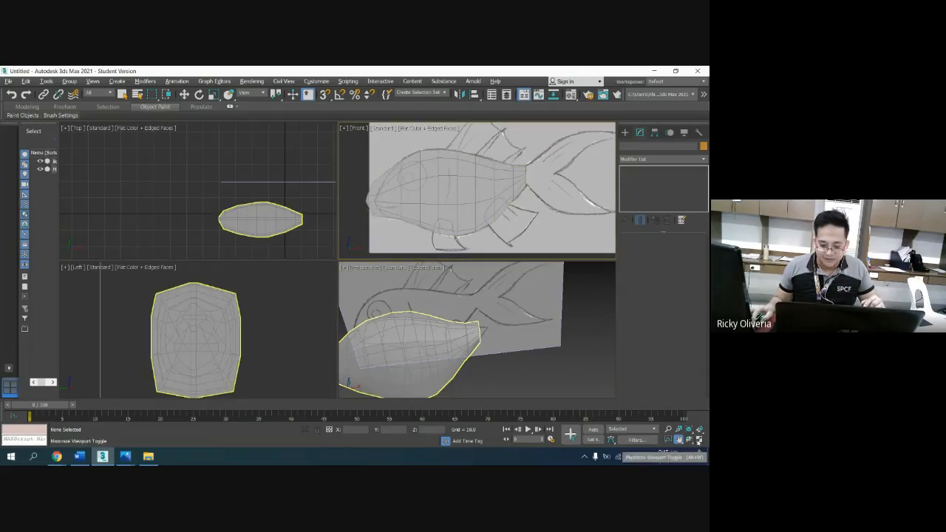
click(699, 441)
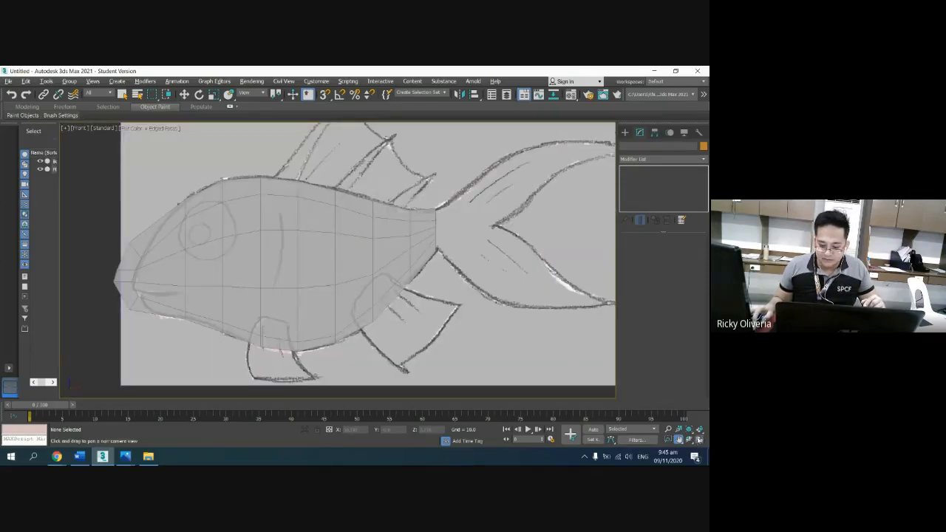
click(699, 441)
key(w)
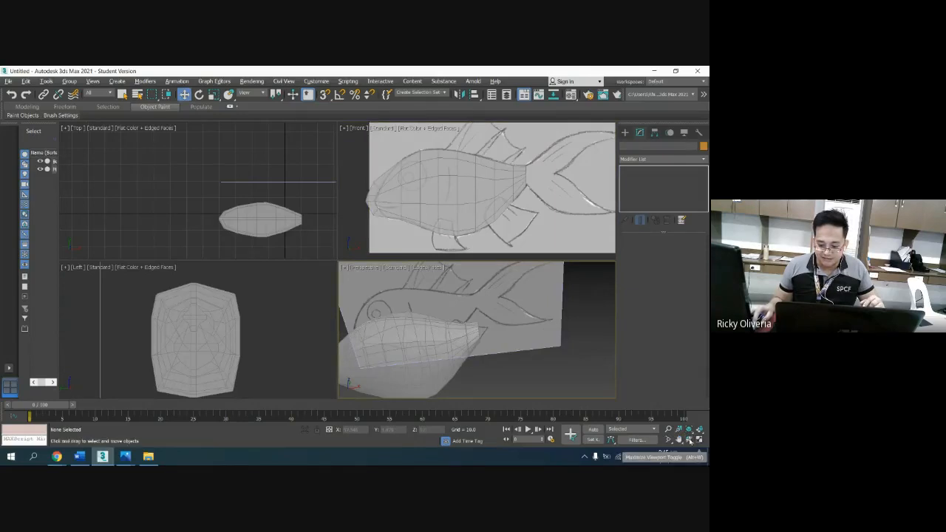
click(690, 439)
drag(468, 337, 526, 320)
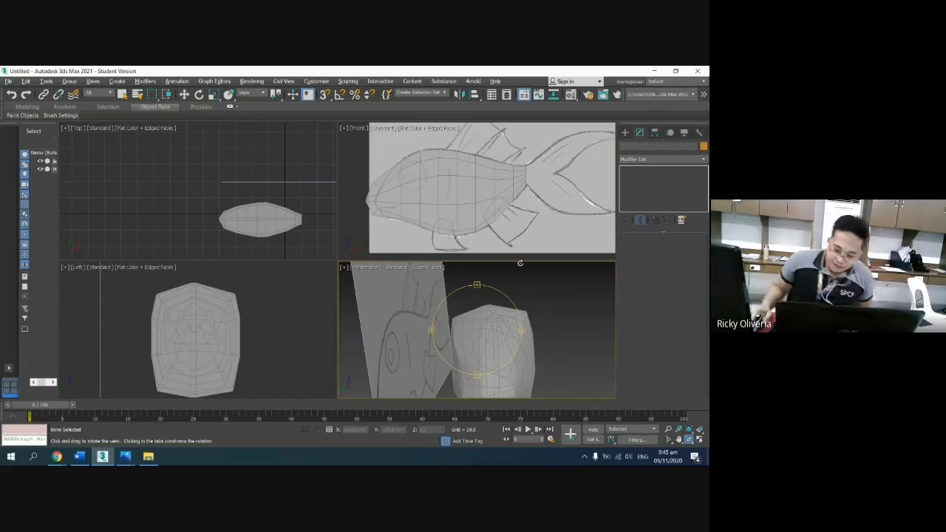
key(w)
Step: Select the fish body and start Slice Plane at the Polygon level
click(527, 306)
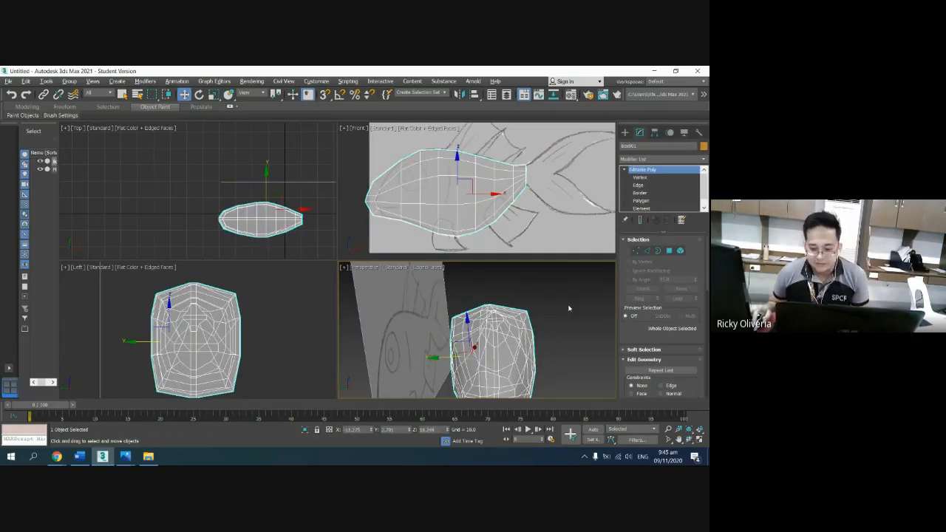
click(654, 201)
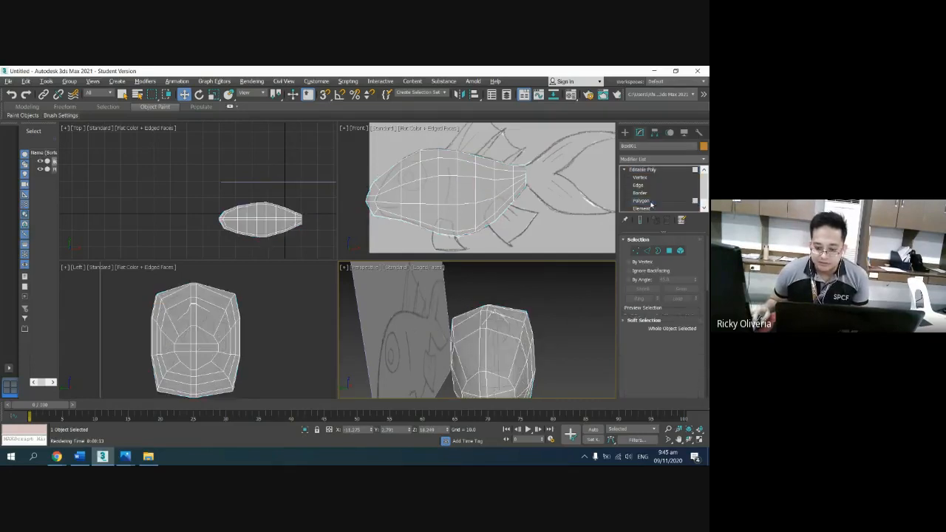
drag(643, 328, 649, 223)
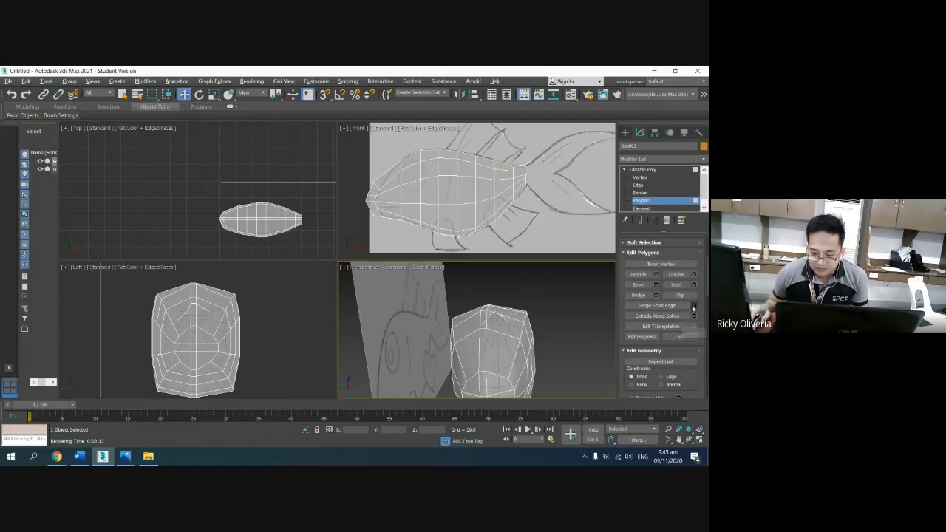
scroll(695, 311, down, 2)
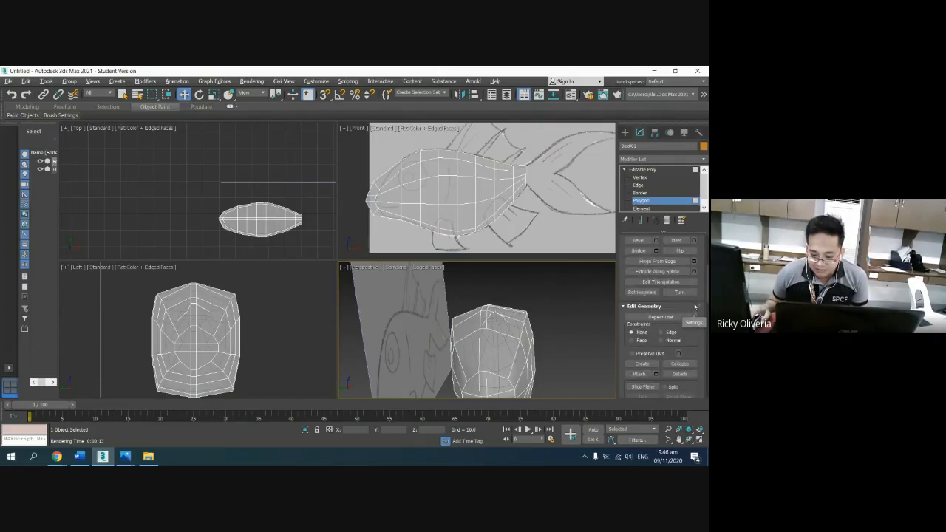
scroll(695, 306, down, 1)
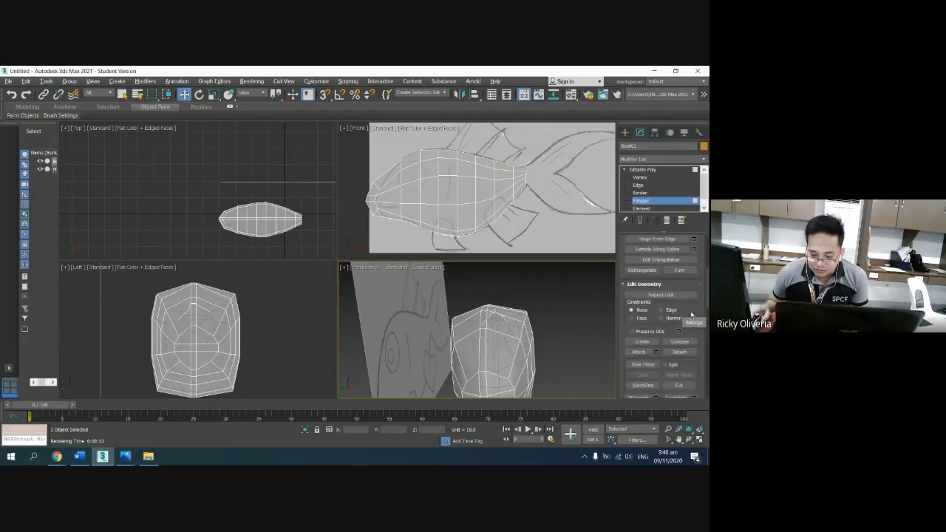
click(649, 365)
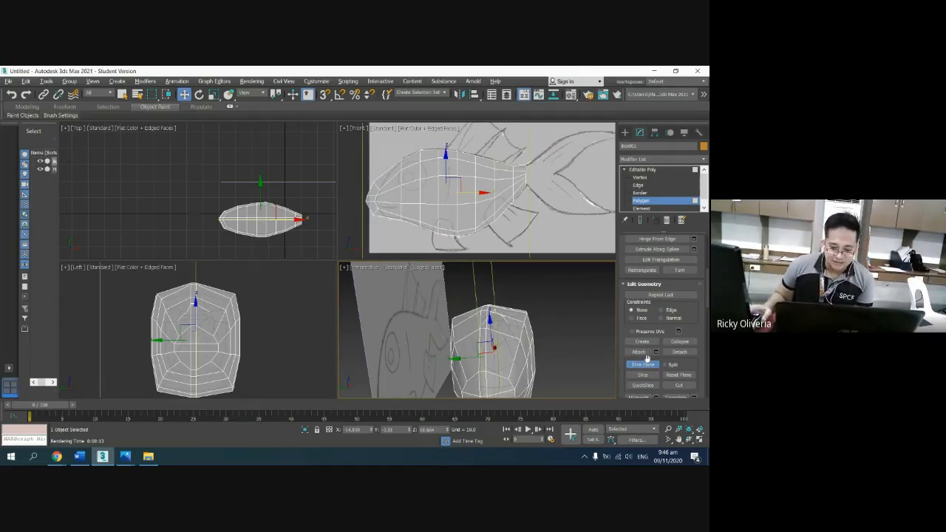
Step: Examine how the slice plane runs through the fish body from several angles in an enlarged perspective view
key(alt+w)
click(690, 440)
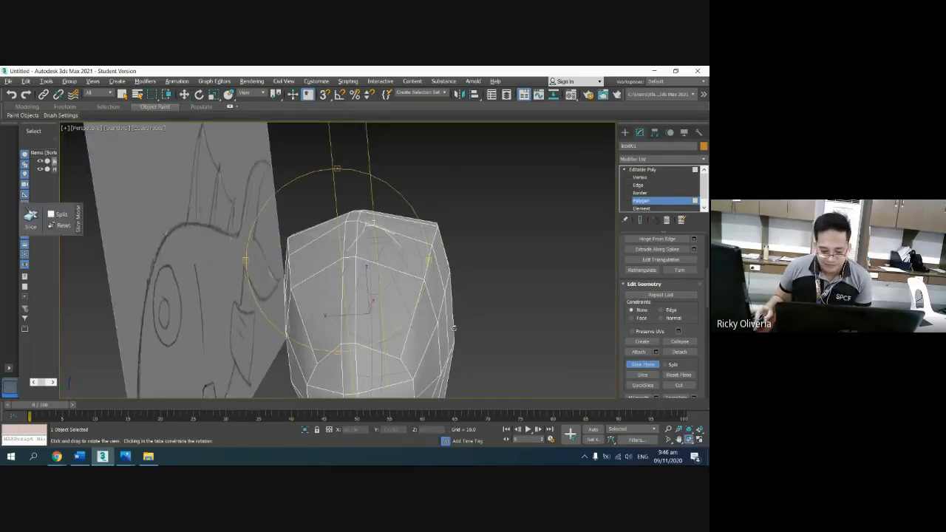
drag(454, 329, 390, 312)
scroll(391, 310, down, 5)
scroll(390, 312, up, 3)
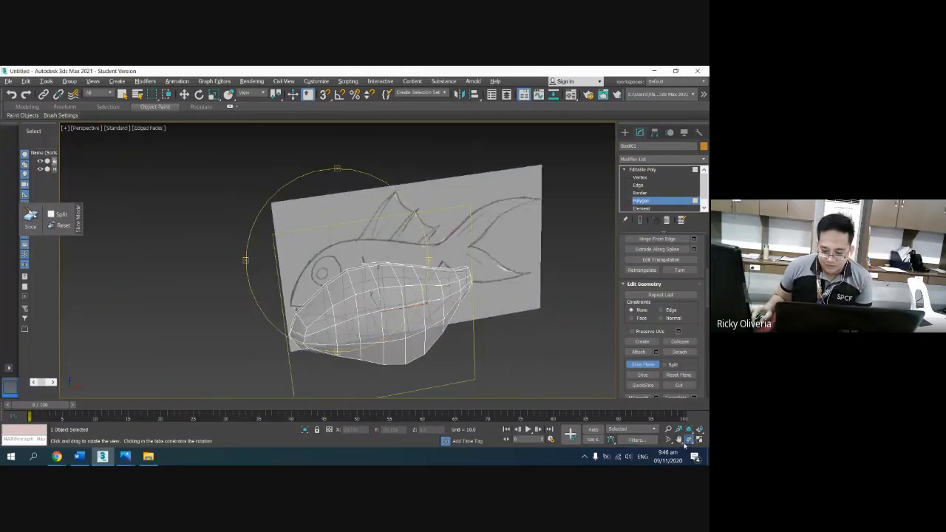
click(678, 439)
drag(368, 263, 391, 318)
click(689, 439)
right_click(390, 319)
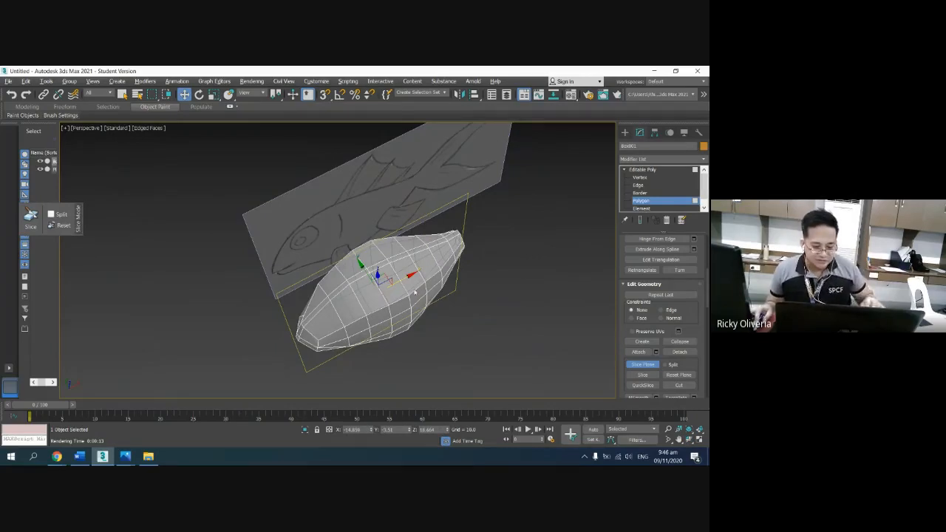
Step: Restart polygon editing, select every polygon of the fish body and turn on Slice Plane
click(645, 171)
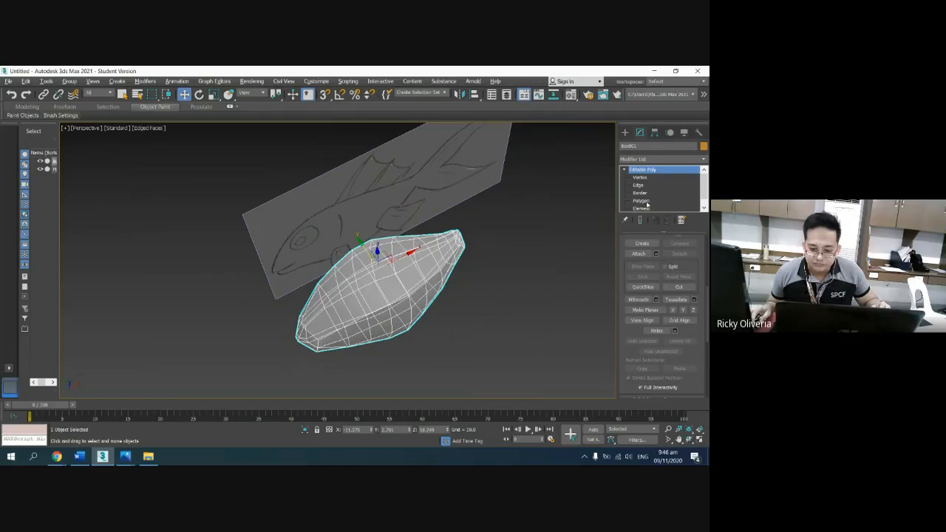
click(646, 202)
click(415, 272)
key(ctrl+a)
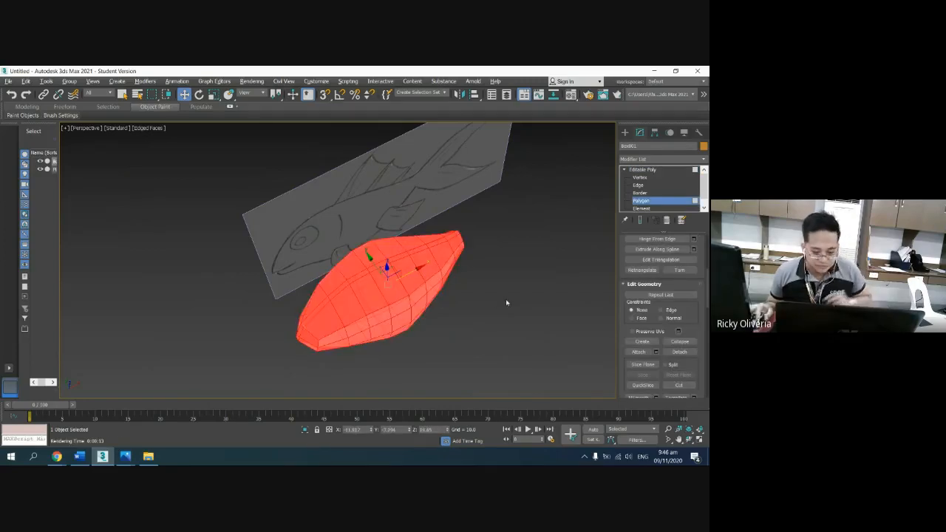
scroll(665, 347, down, 4)
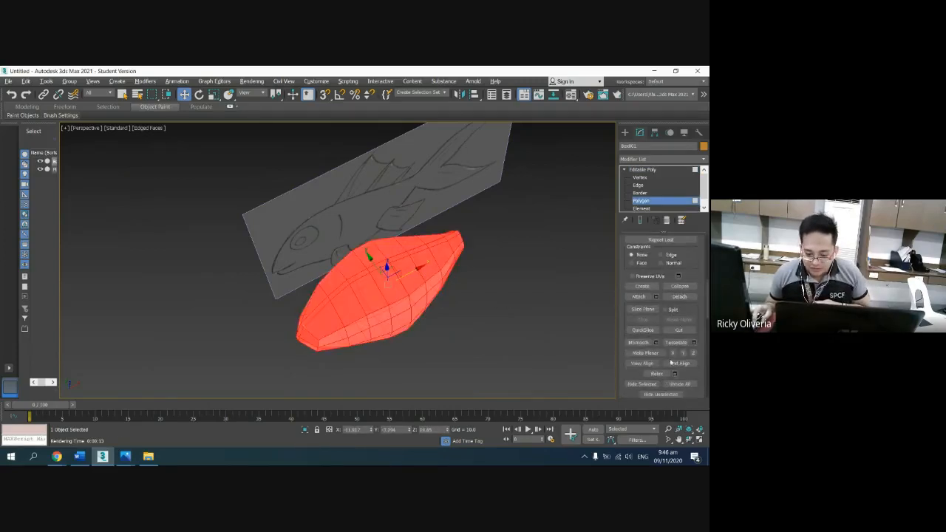
scroll(670, 364, down, 3)
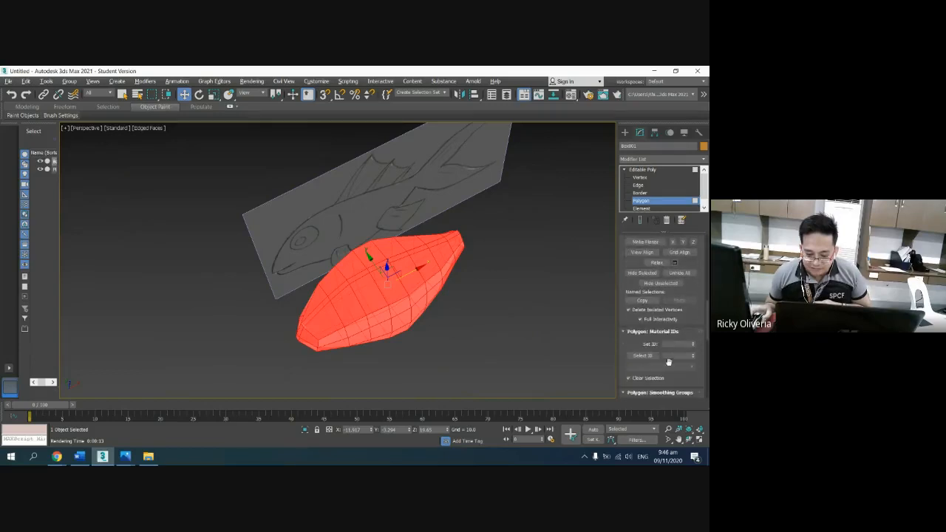
scroll(670, 363, up, 2)
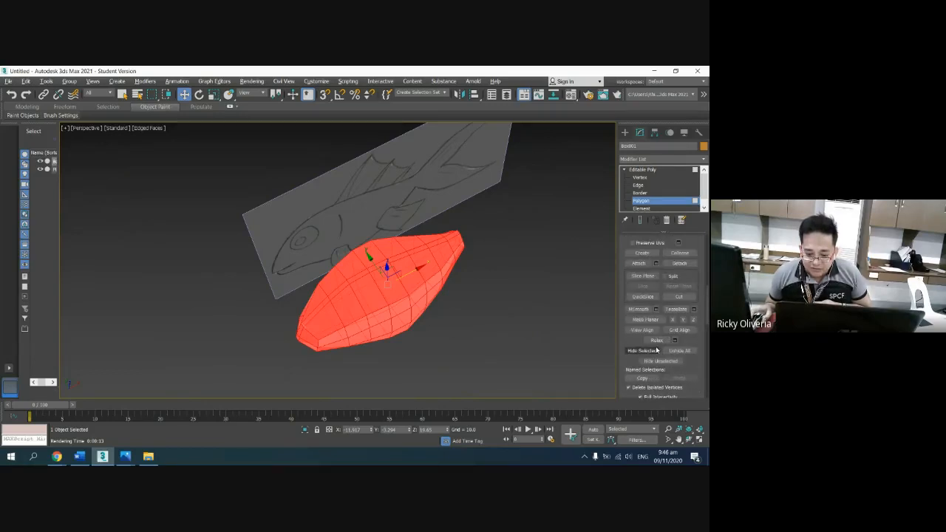
scroll(657, 350, up, 2)
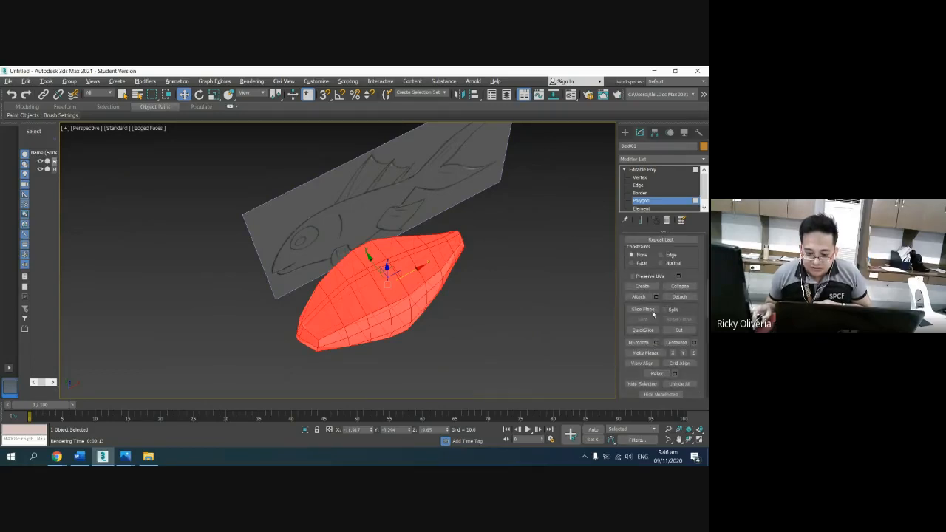
click(643, 309)
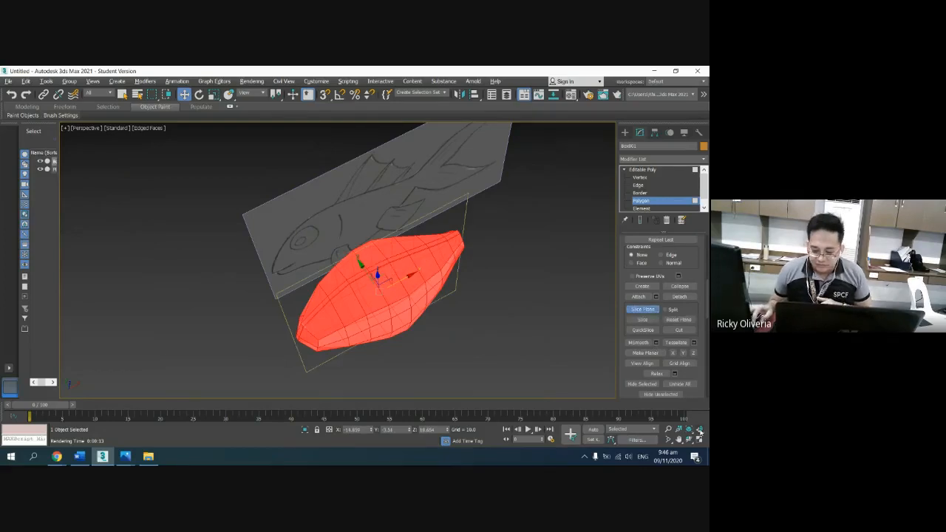
Step: Move the slice plane along Y towards the lengthwise centre of the fish body in perspective
click(670, 429)
scroll(405, 309, up, 5)
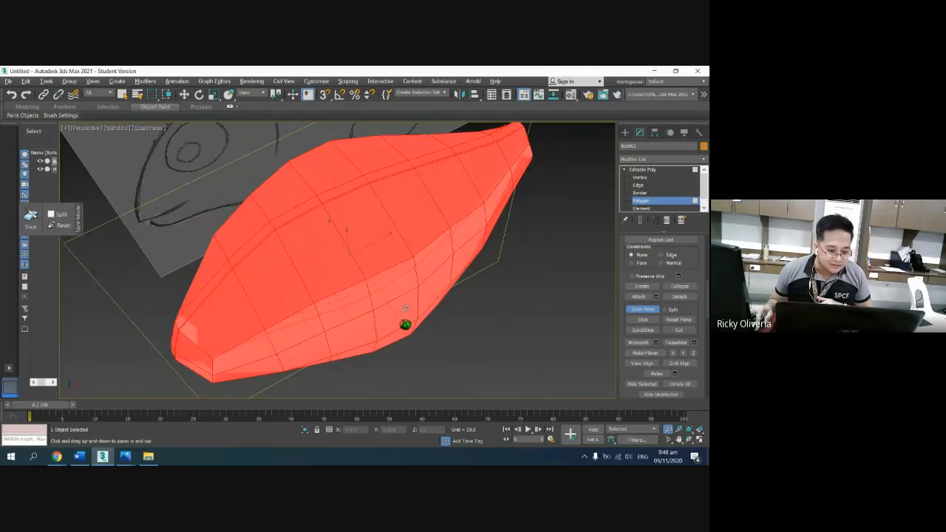
key(w)
drag(334, 226, 334, 233)
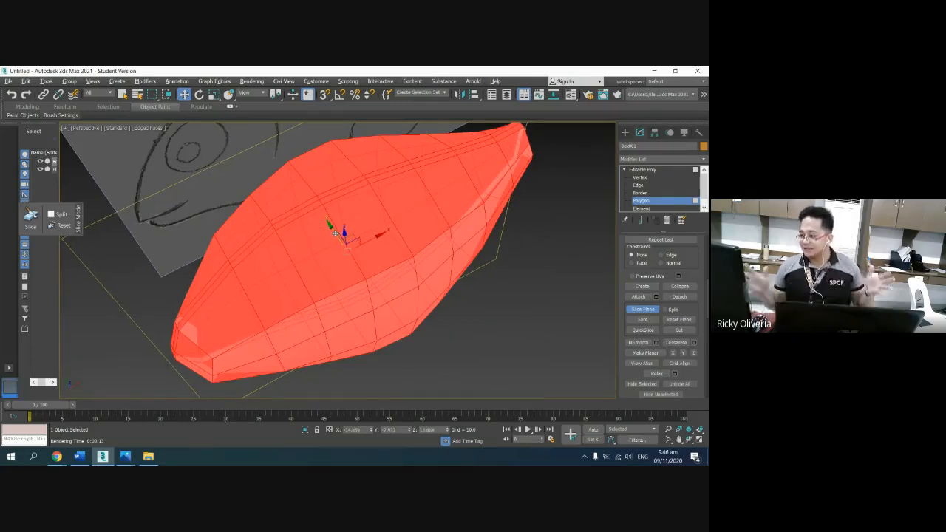
drag(337, 234, 338, 233)
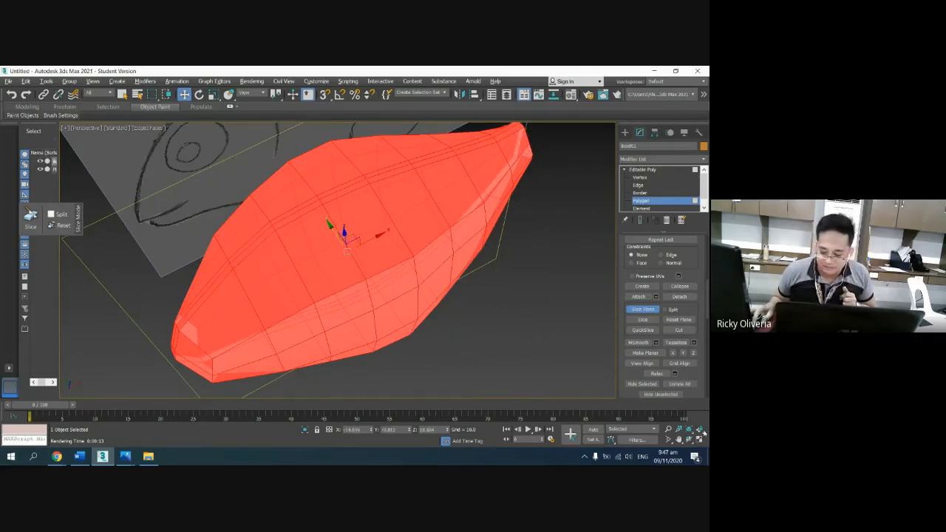
Step: Align the slice plane with the body's lengthwise centre line in the Top view, slice the selected polygons and leave Slice Plane
key(alt+w)
click(295, 243)
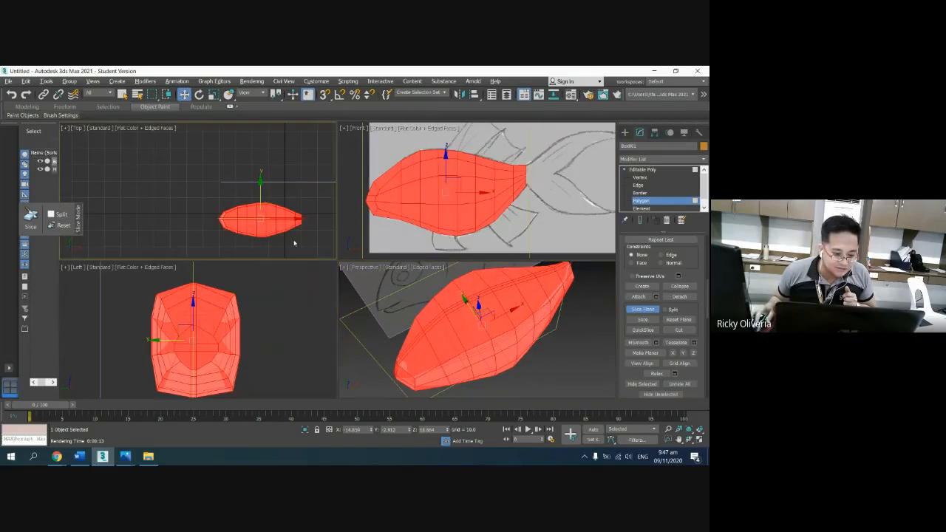
click(699, 441)
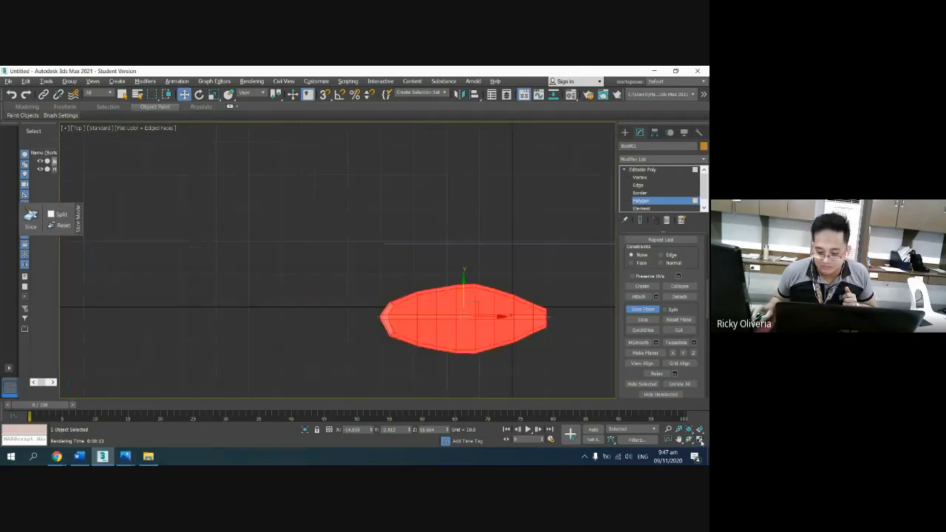
click(668, 430)
drag(443, 340, 299, 292)
click(679, 440)
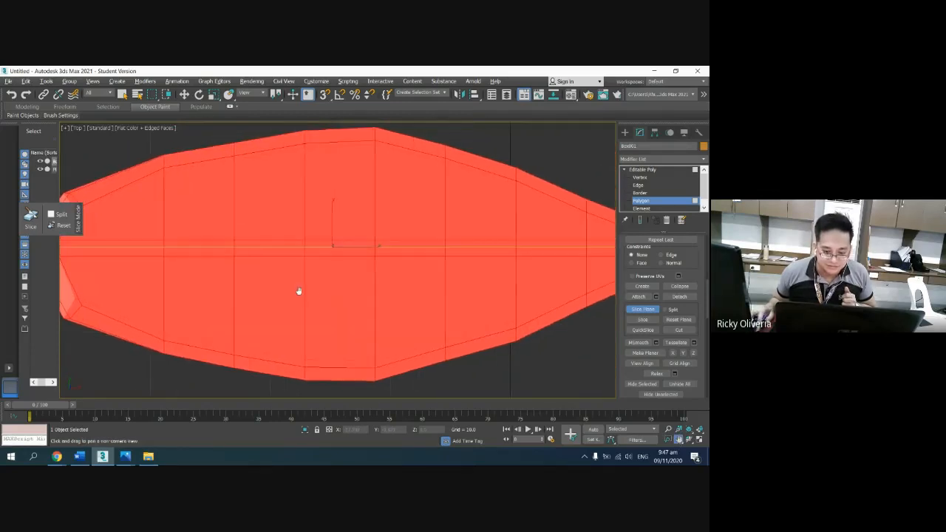
click(667, 431)
drag(433, 273, 431, 282)
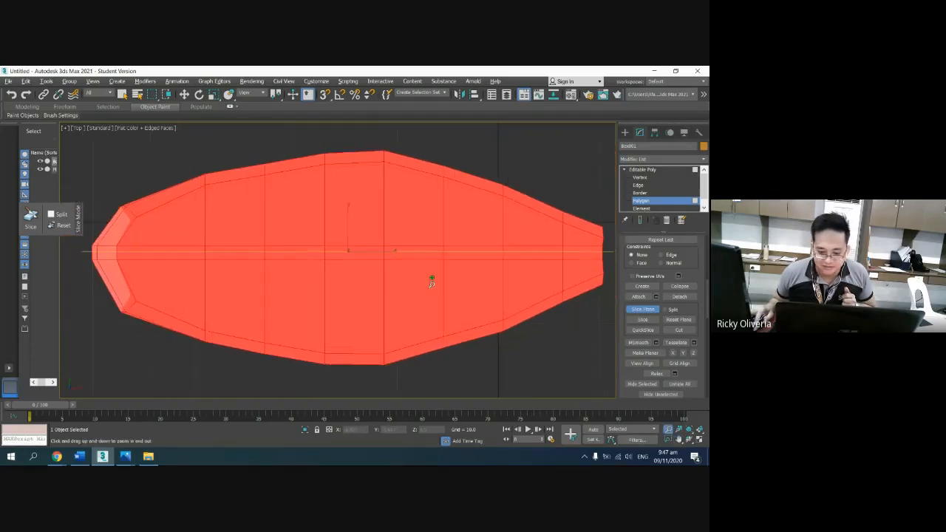
key(w)
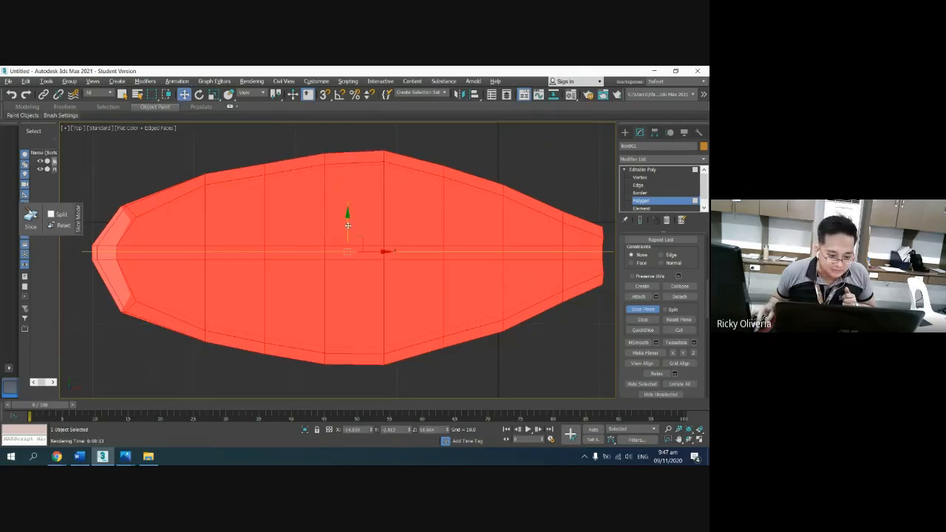
drag(348, 226, 348, 226)
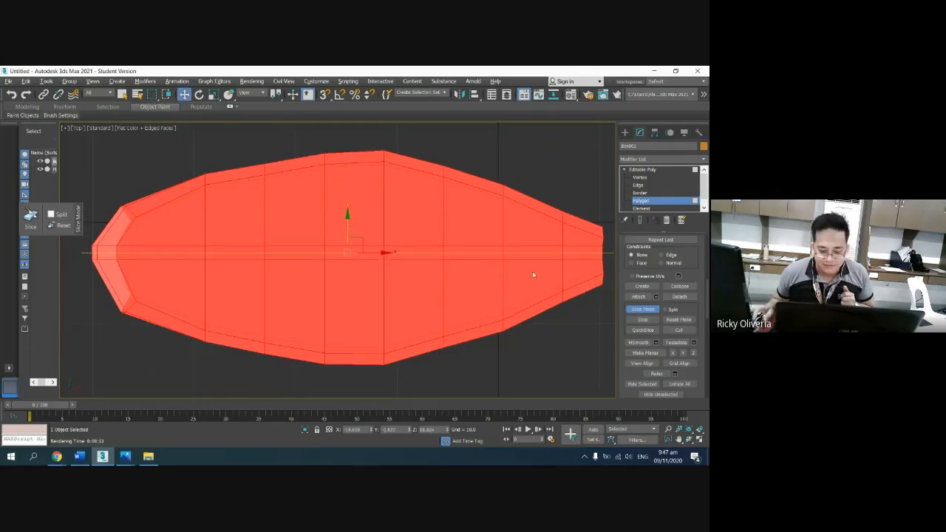
click(31, 215)
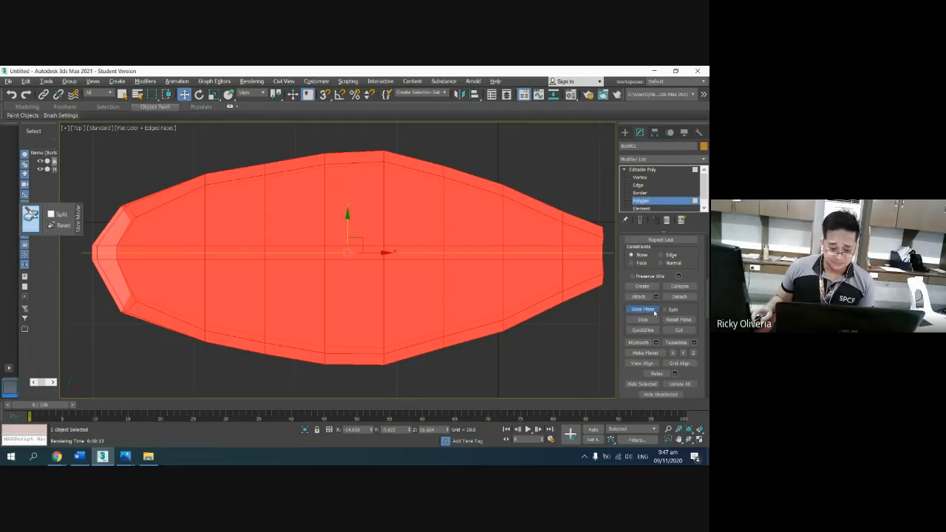
click(654, 310)
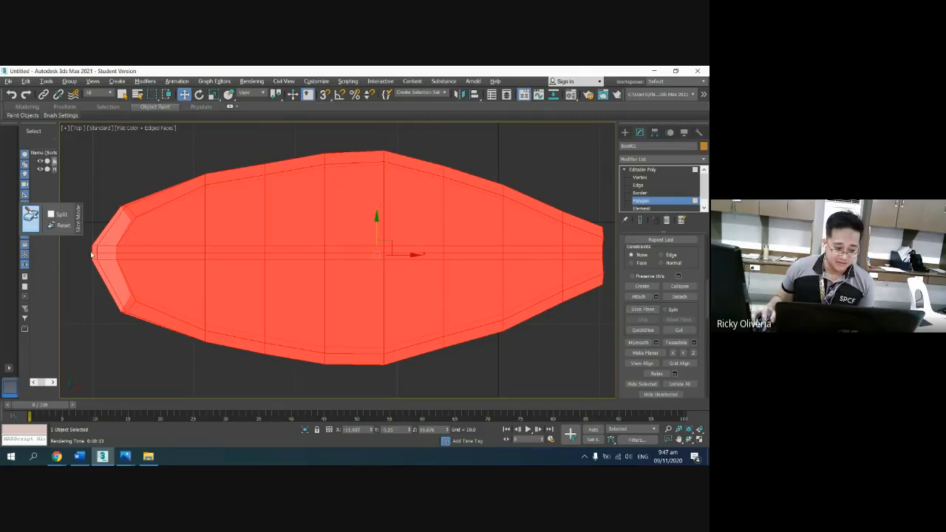
Step: Delete all polygons of the body half on the reference sketch's side of the centre cut, including the stray leftover faces
click(166, 167)
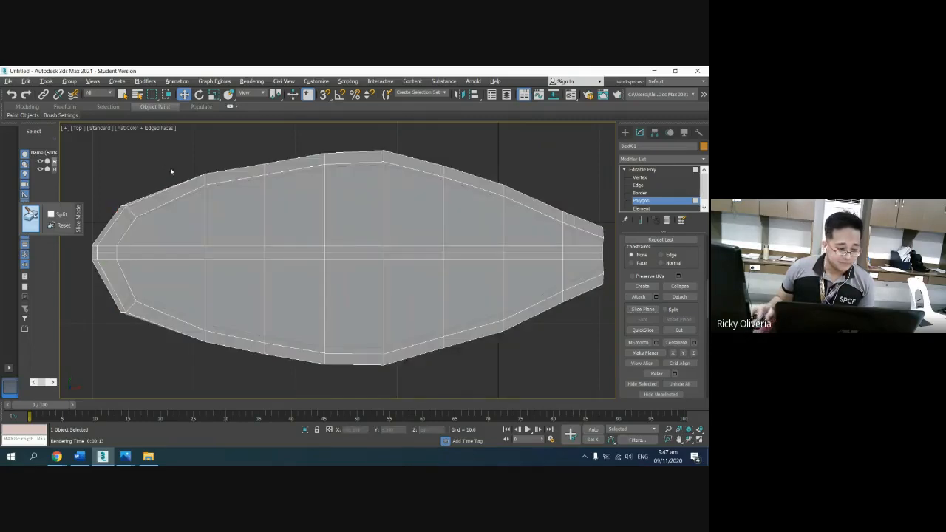
drag(74, 161, 610, 255)
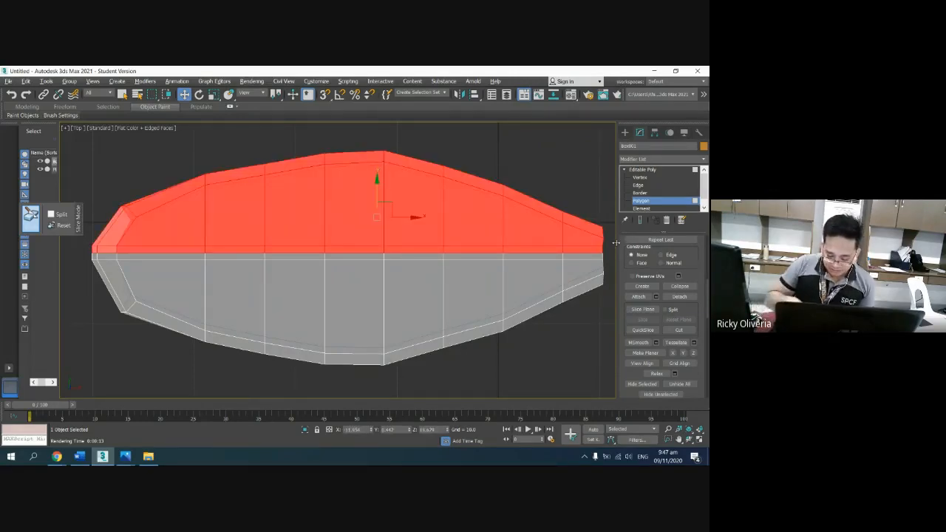
key(Delete)
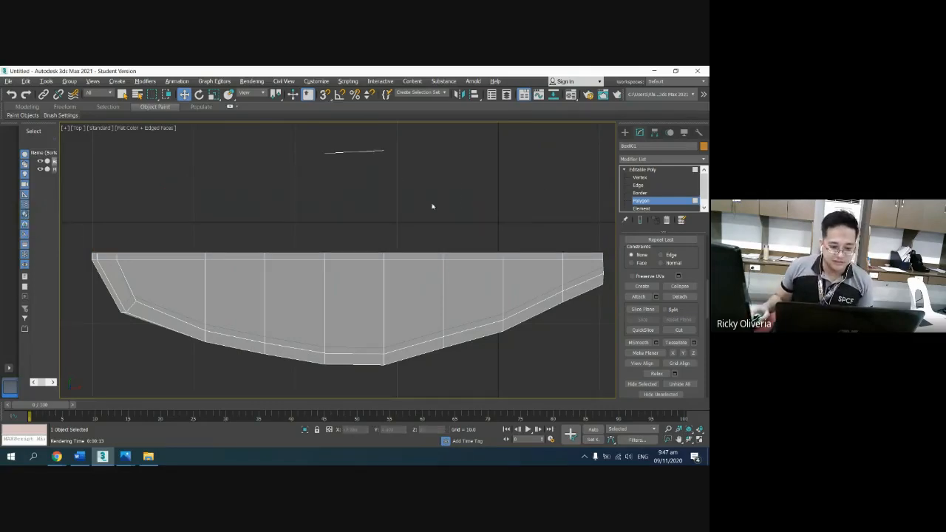
drag(433, 206, 193, 132)
key(Delete)
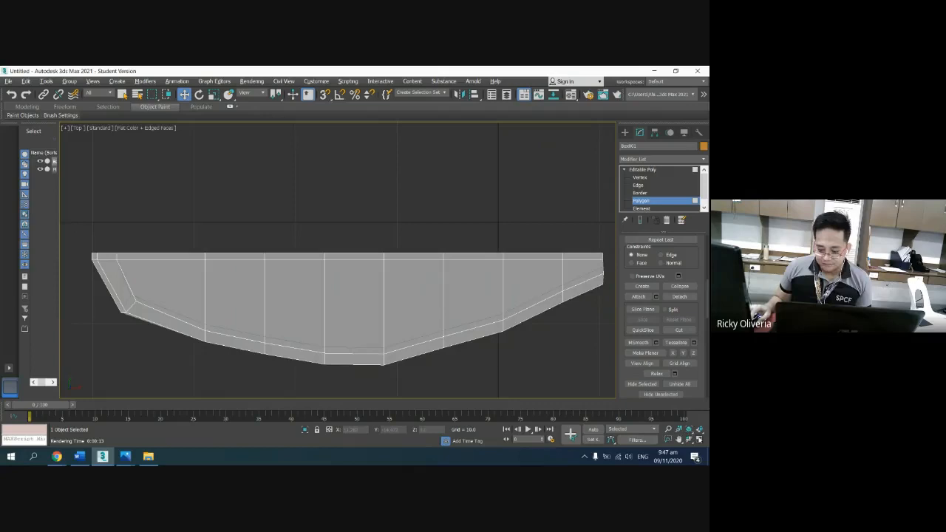
Step: Examine the halved fish body from several angles in perspective and compare it with the reference sketch in the Front view
click(700, 439)
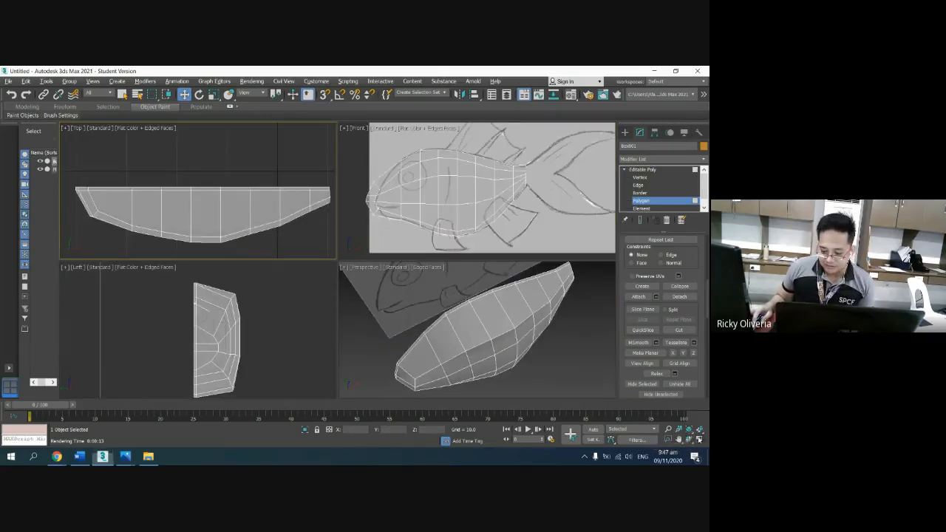
click(700, 439)
click(689, 439)
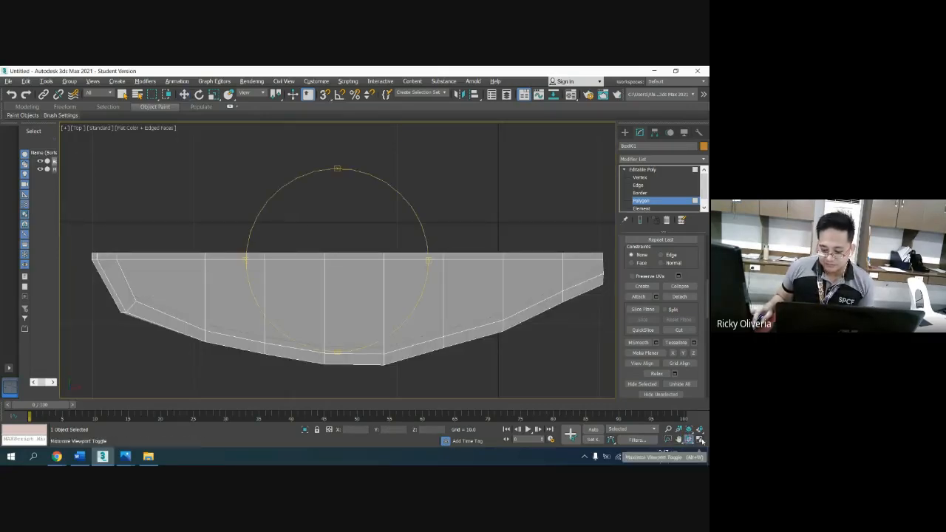
click(700, 439)
click(553, 331)
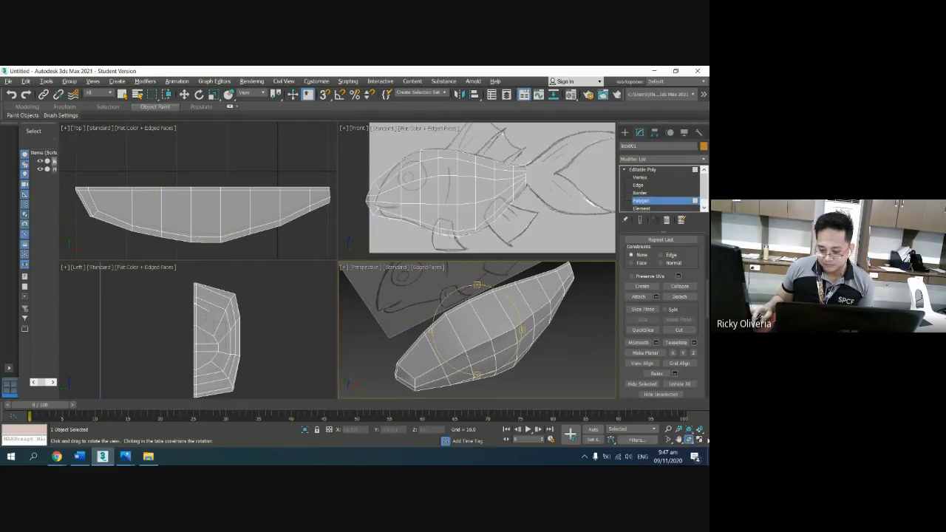
click(699, 439)
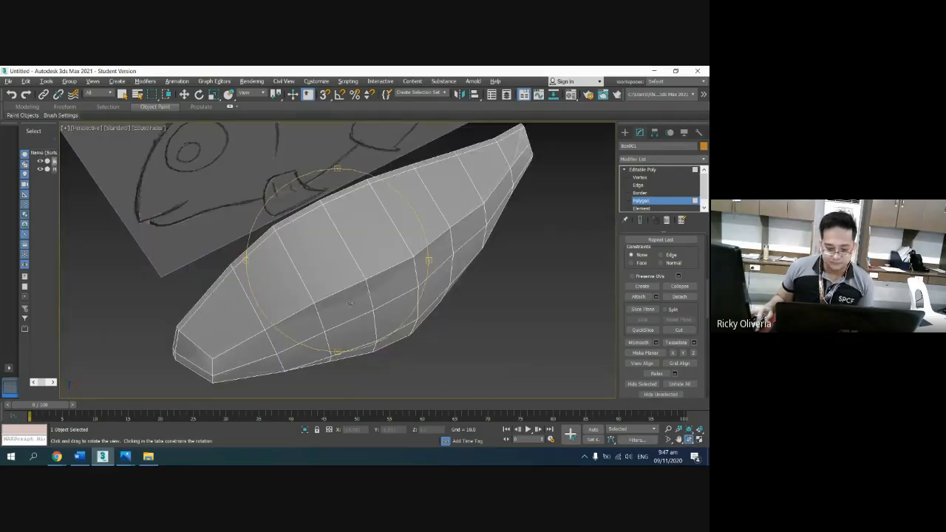
drag(350, 302, 314, 257)
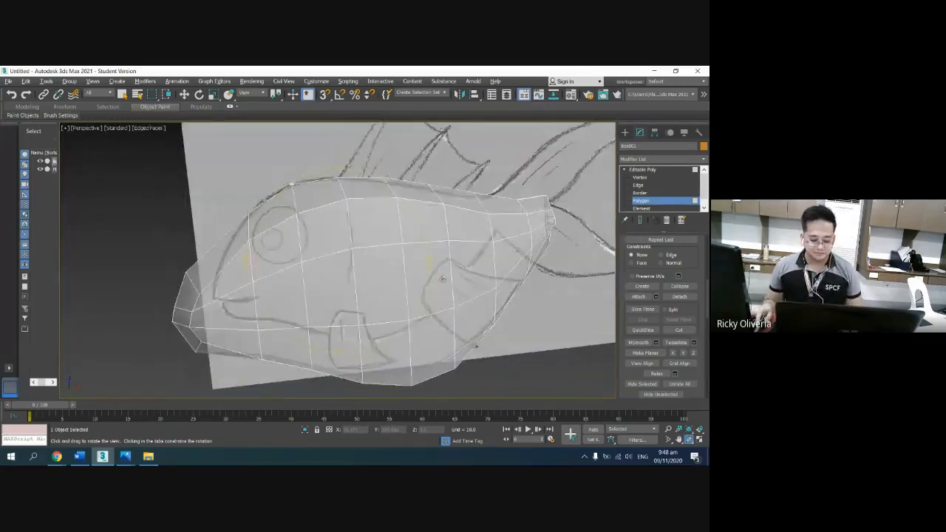
click(700, 440)
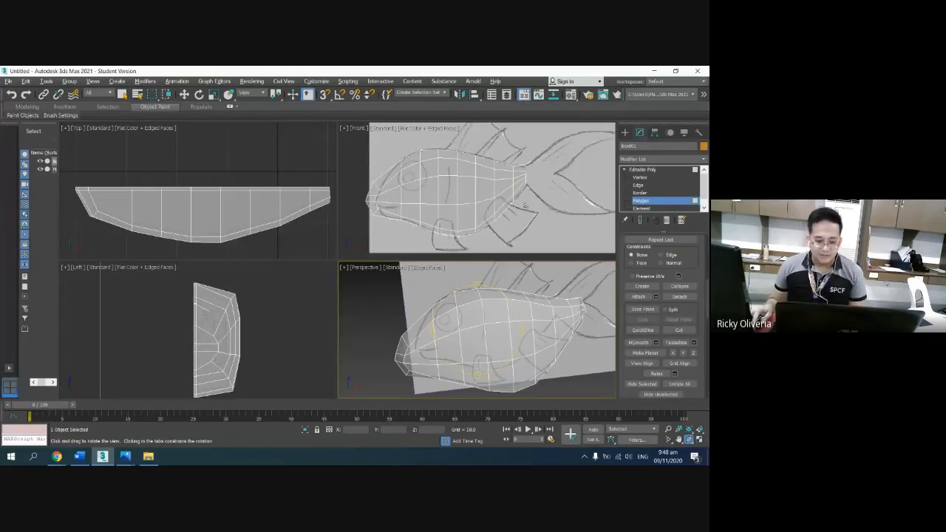
click(700, 440)
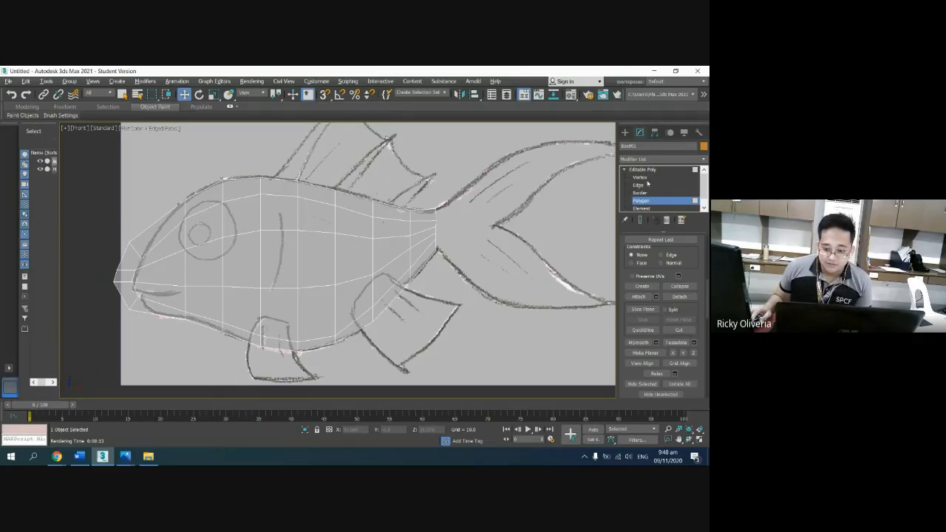
Step: Switch the fish body to vertex editing, clear the vertex selection and examine the tail end from behind in perspective
click(641, 179)
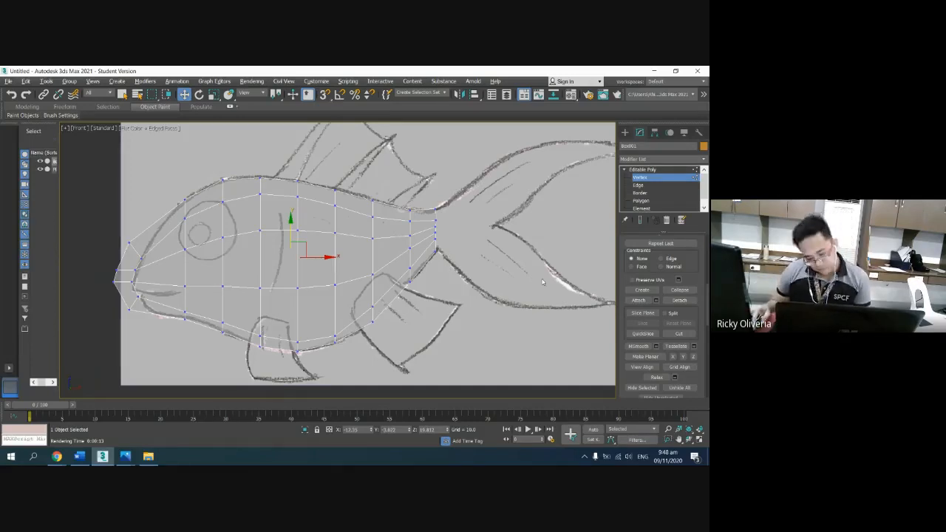
click(700, 439)
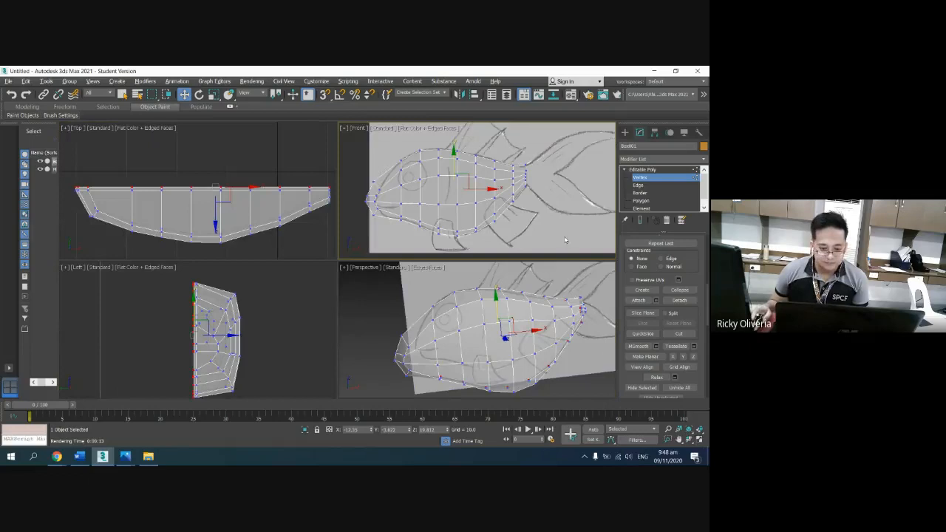
click(597, 333)
click(699, 440)
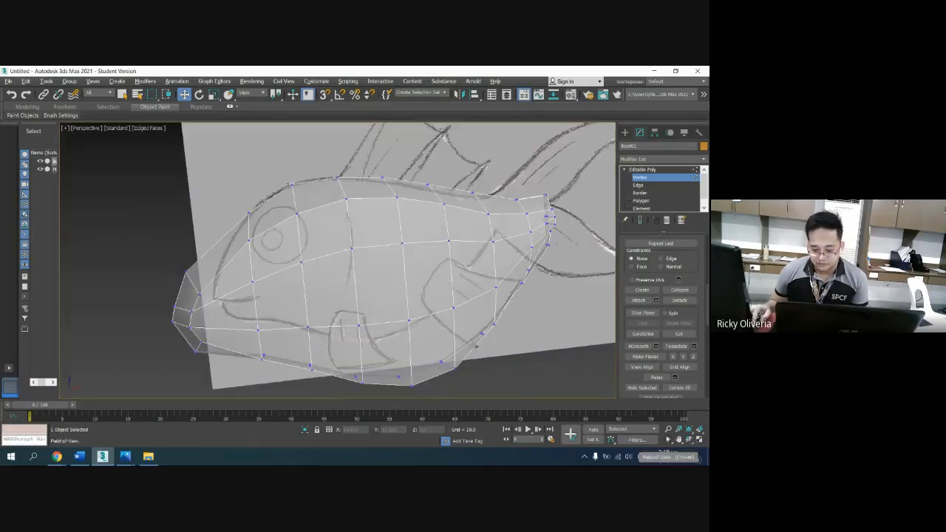
click(679, 439)
drag(481, 311, 371, 323)
key(w)
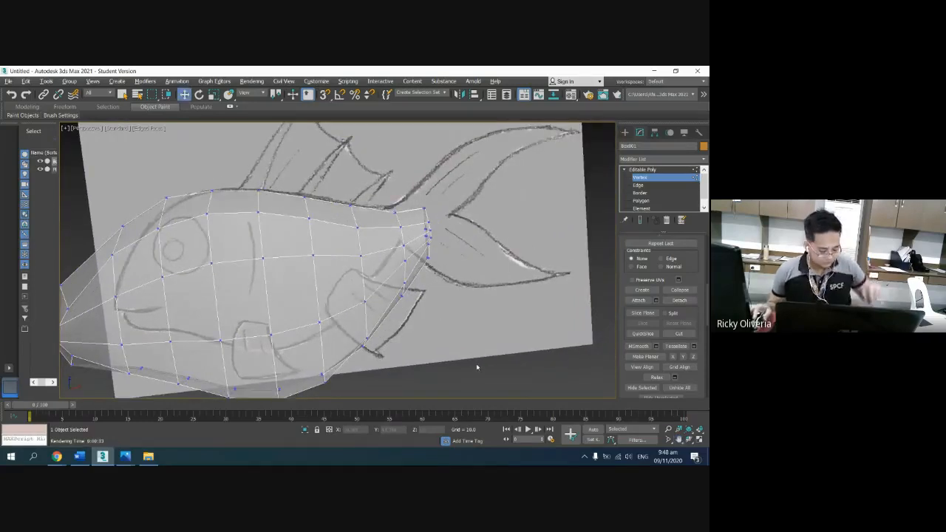
click(689, 439)
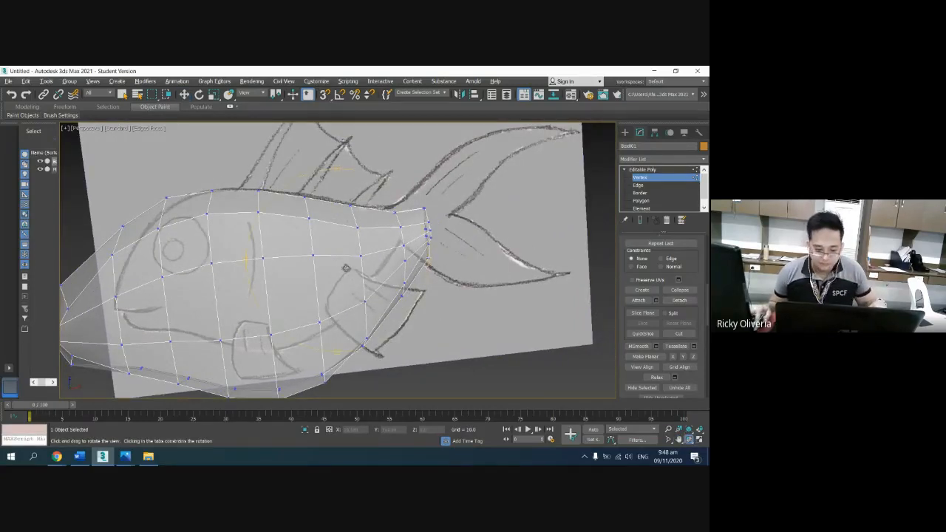
drag(350, 267, 385, 268)
key(w)
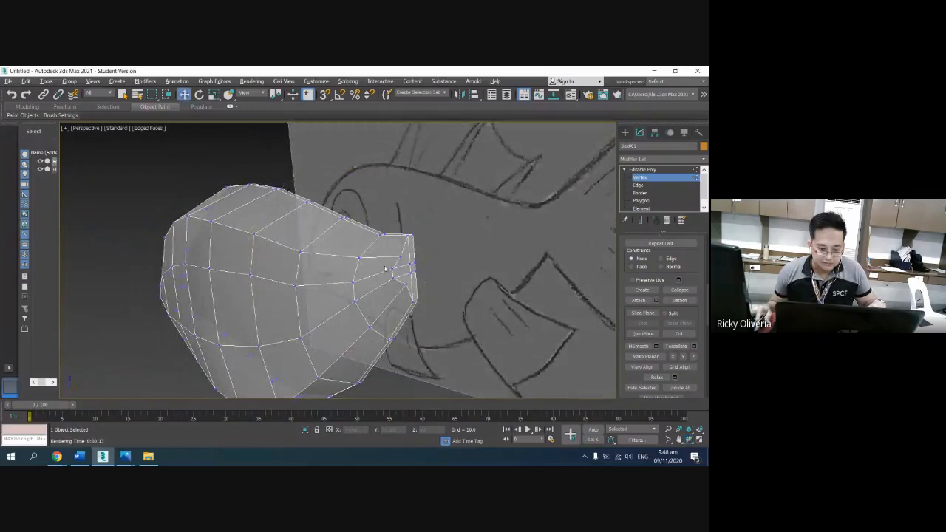
Step: Switch to polygon editing and select the four upper polygons on the tail end face of the half body
click(643, 201)
click(405, 253)
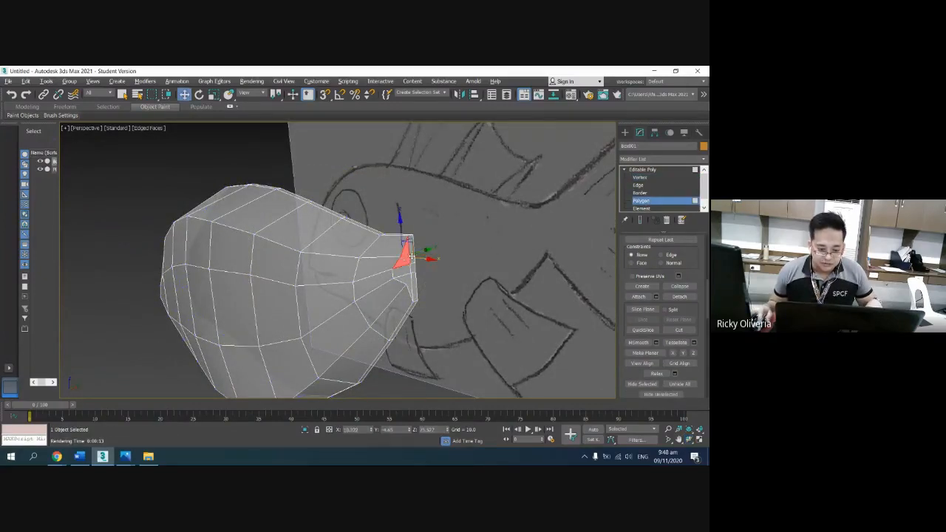
shift+click(406, 253)
click(466, 273)
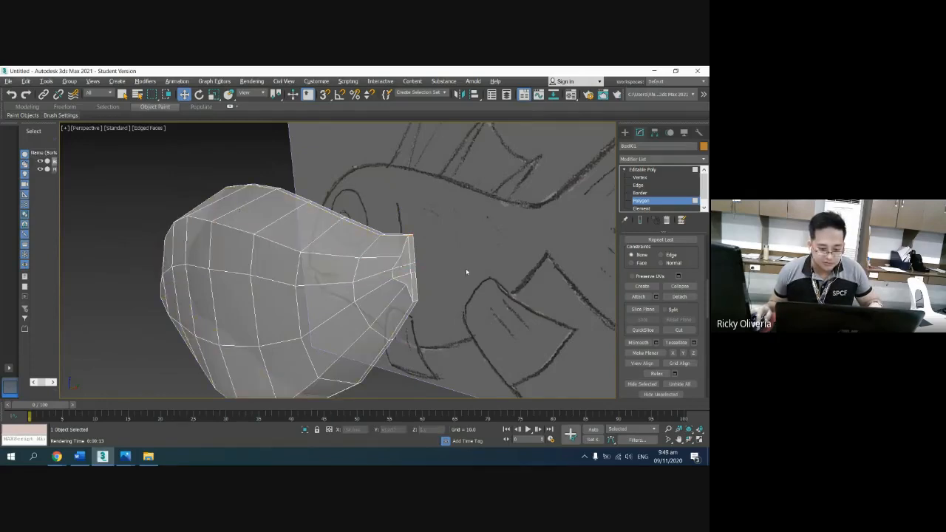
click(405, 253)
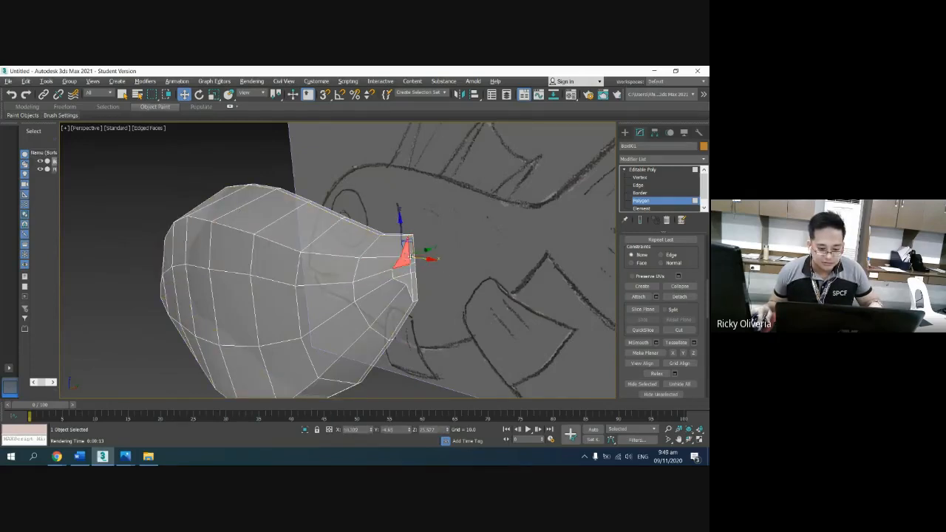
ctrl+click(412, 253)
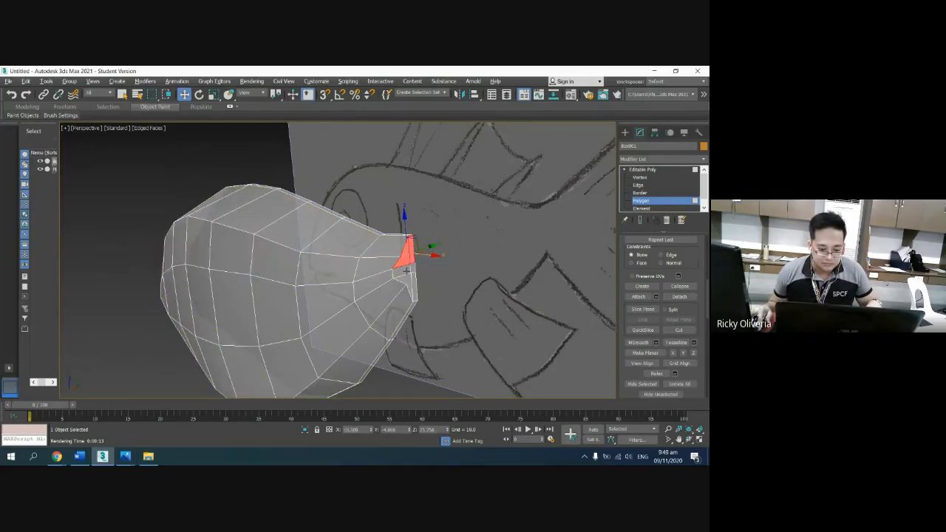
ctrl+click(406, 271)
ctrl+click(413, 269)
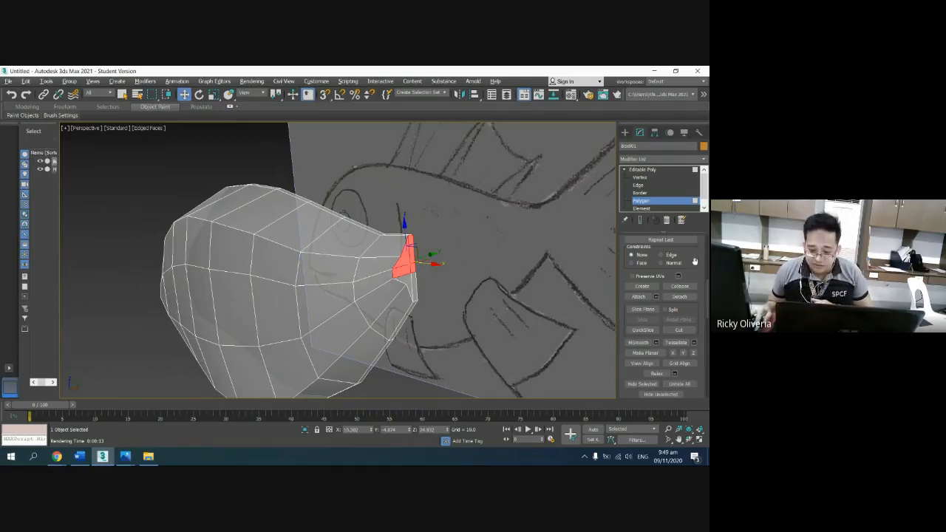
Step: Extrude the four selected tail-end polygons in four successive sections, out to about the length of the sketched tail fin
scroll(650, 296, up, 5)
click(645, 304)
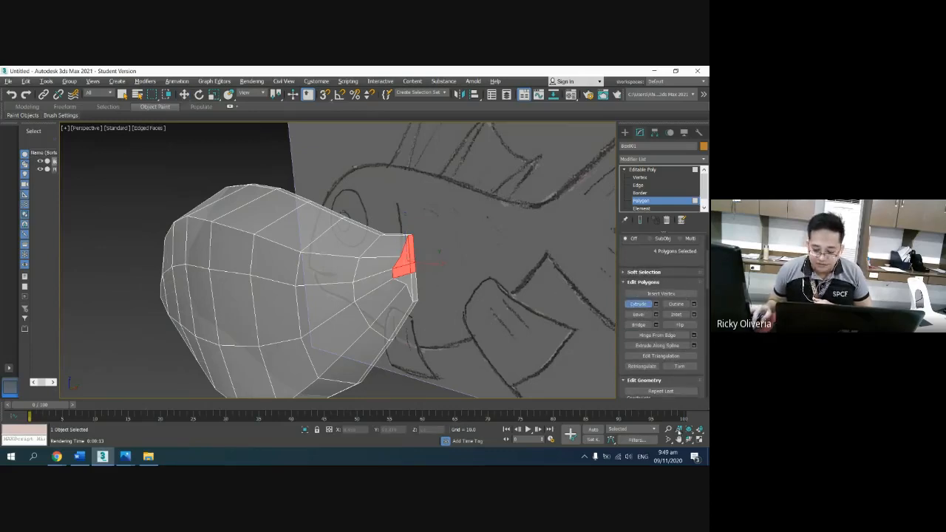
click(669, 430)
drag(422, 277, 429, 306)
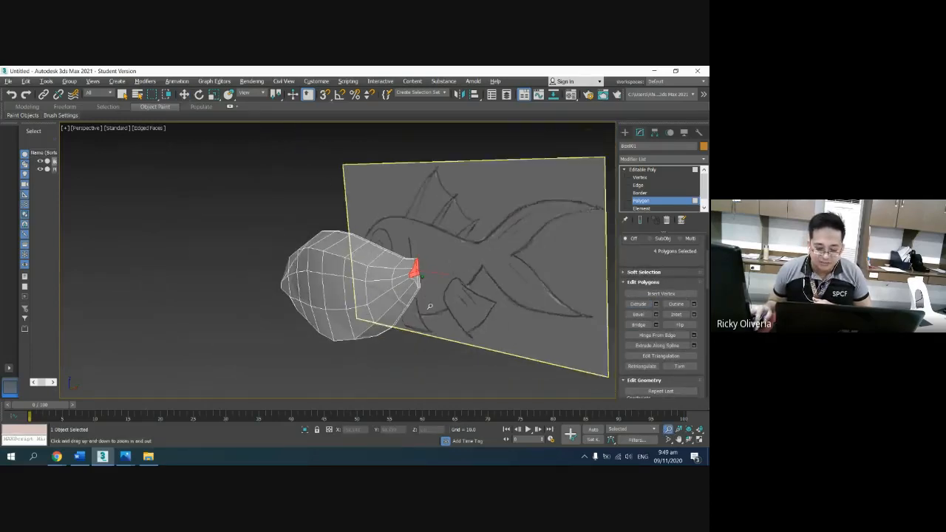
right_click(430, 307)
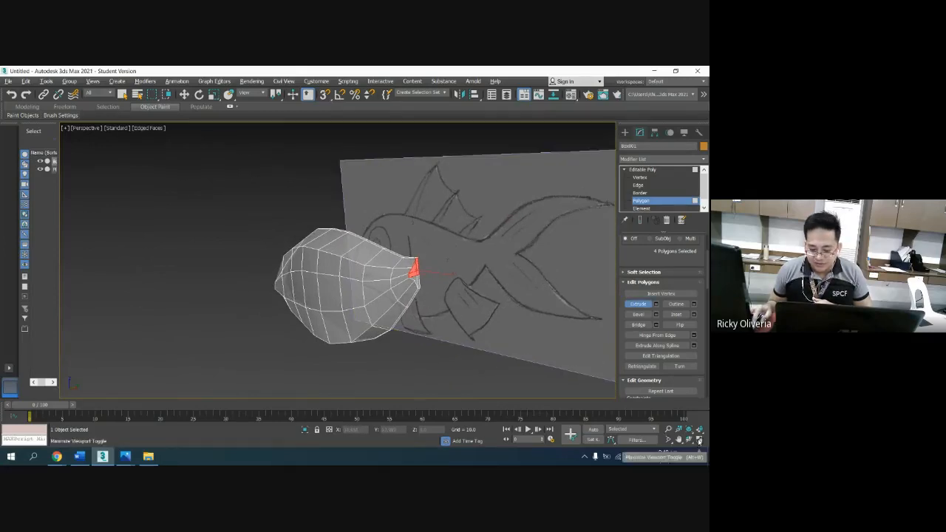
click(699, 440)
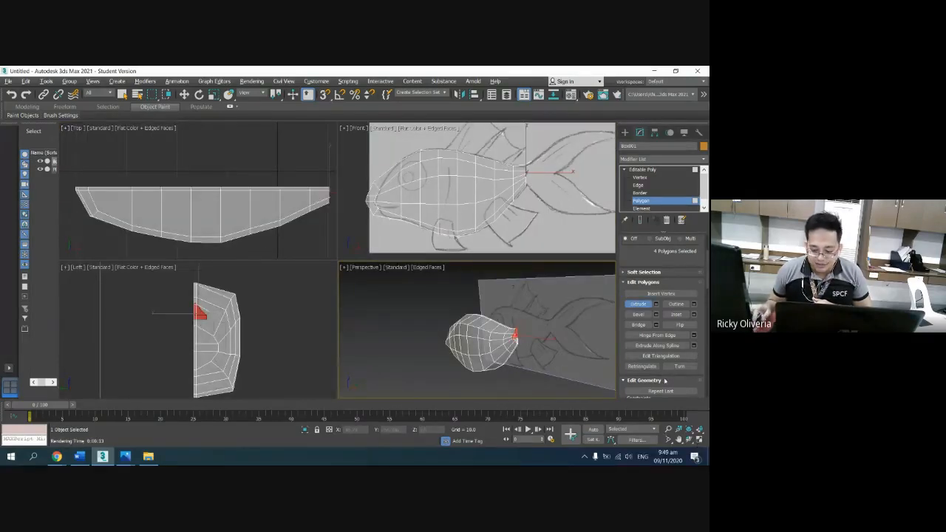
click(669, 429)
drag(452, 184, 450, 139)
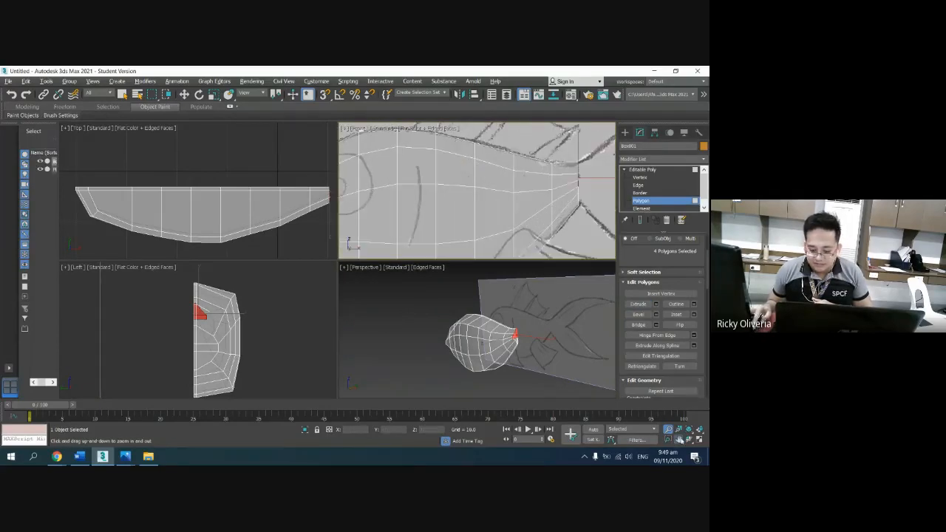
mouse_move(490, 170)
middle_down()
mouse_move(382, 195)
mouse_move(468, 169)
middle_up()
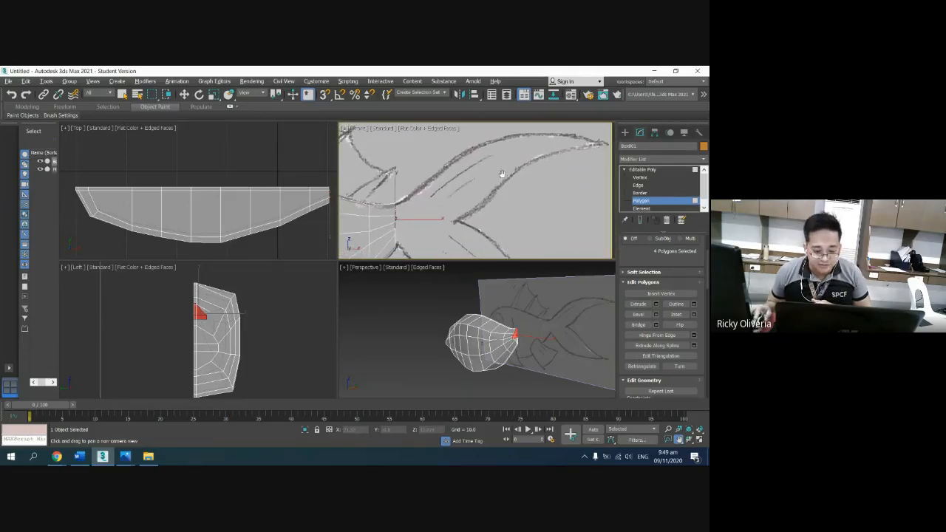
click(555, 322)
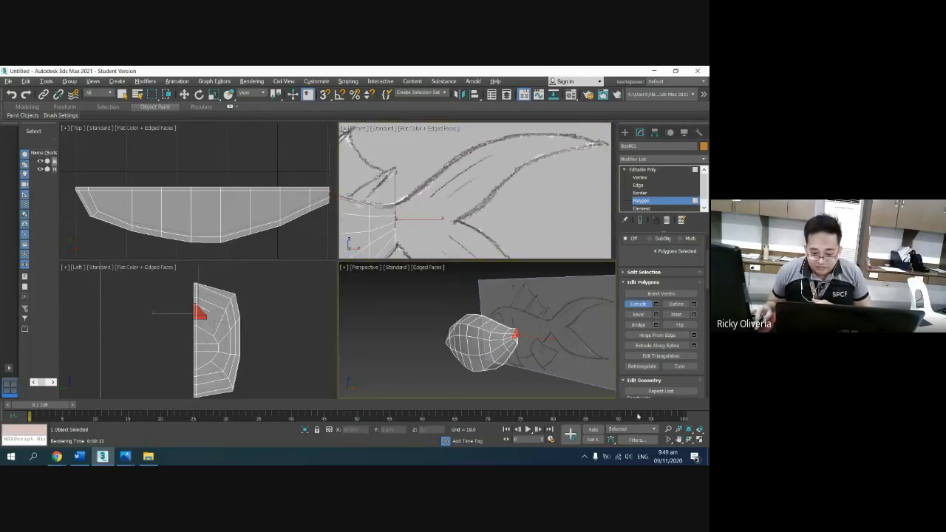
alt+middle_drag(536, 359, 483, 361)
scroll(483, 362, up, 3)
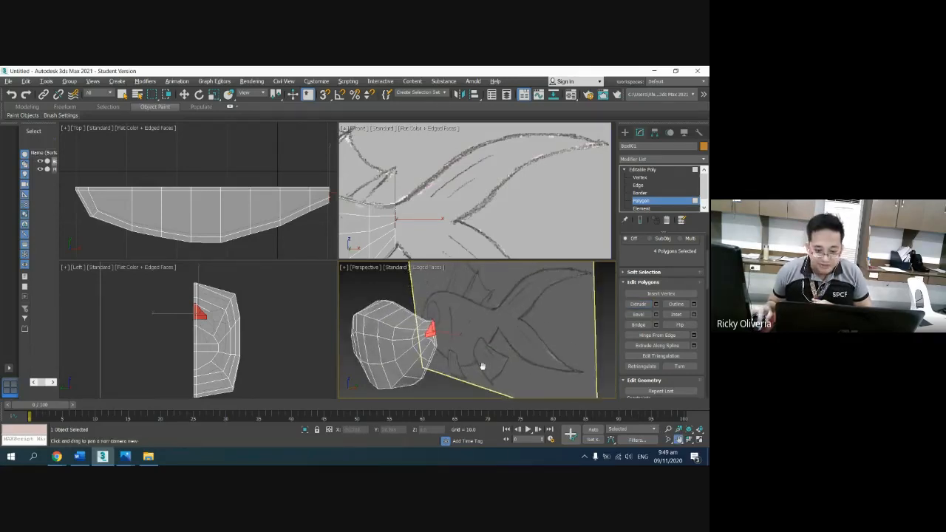
click(638, 303)
drag(433, 327, 503, 321)
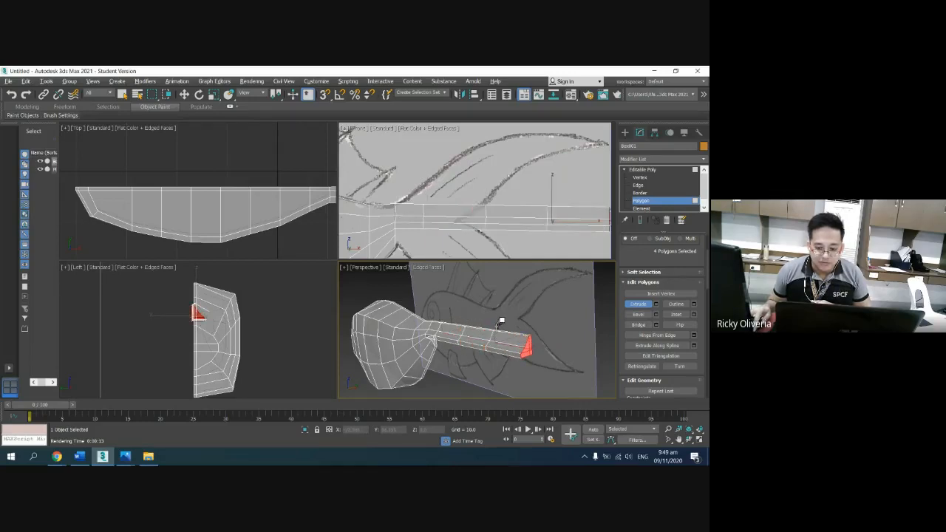
key(w)
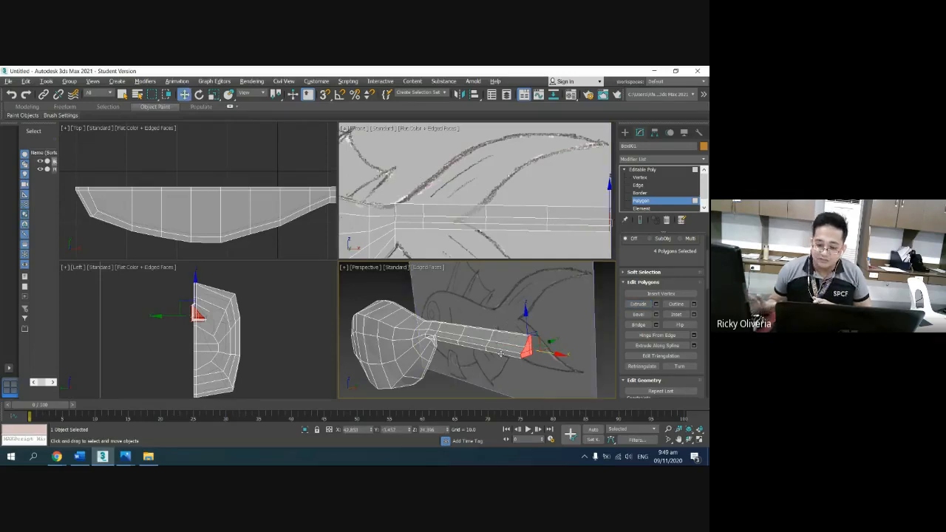
Step: Select the reference sketch plane in the maximized Front view and move it slightly down relative to the fish mesh
right_click(520, 245)
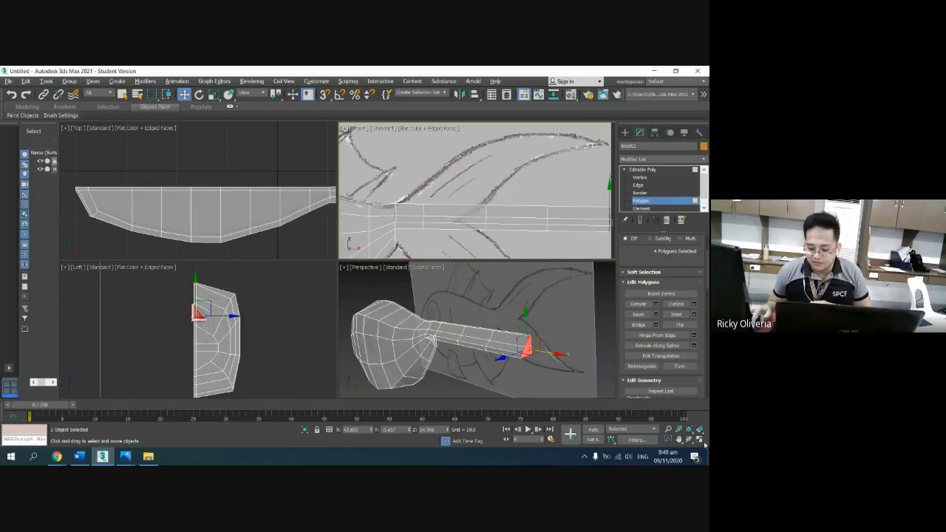
click(702, 442)
click(567, 363)
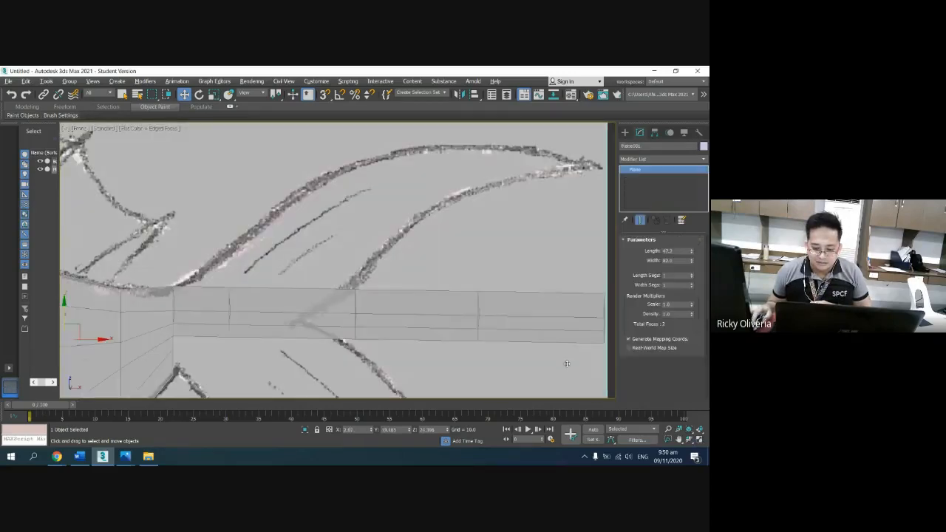
drag(589, 279, 589, 285)
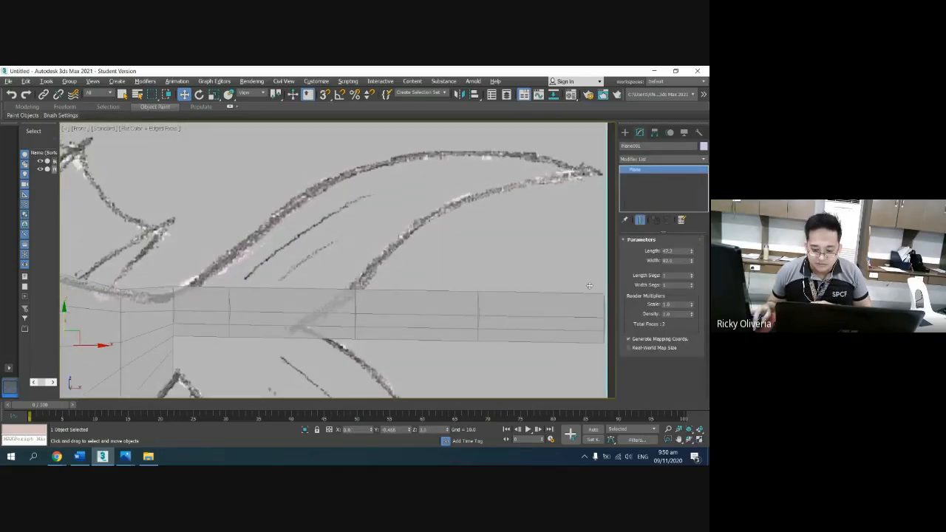
Step: Reselect the fish body and, in vertex editing, select all vertices at the tail extrusion's outer end and move them slightly towards the body
click(330, 297)
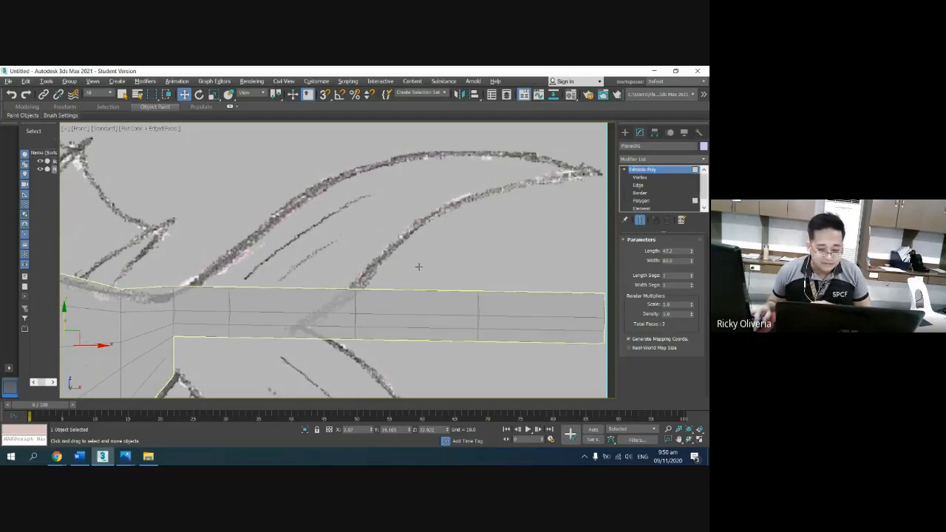
click(633, 180)
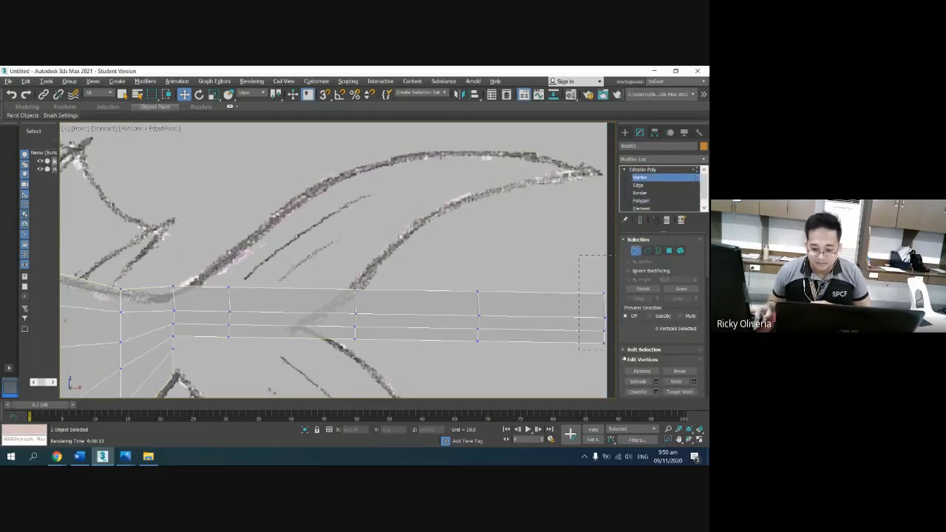
drag(620, 349, 618, 347)
scroll(606, 344, down, 5)
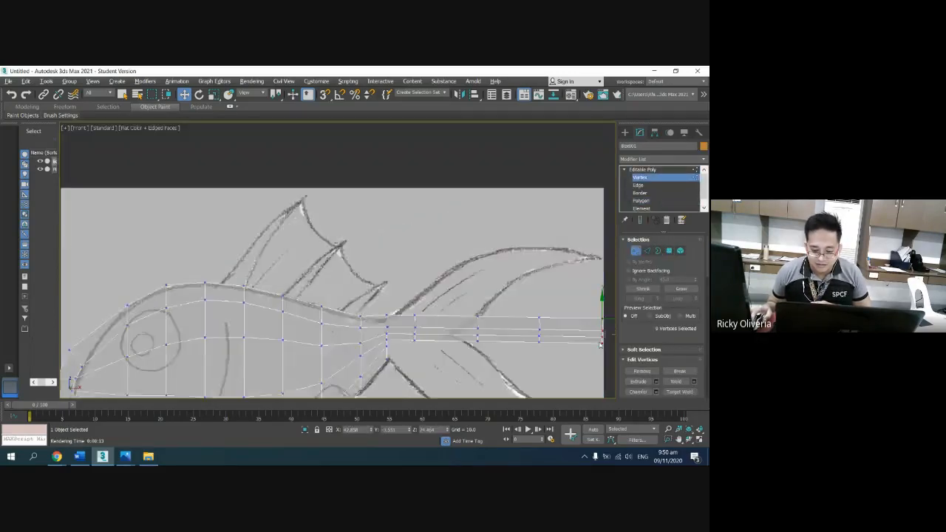
click(609, 338)
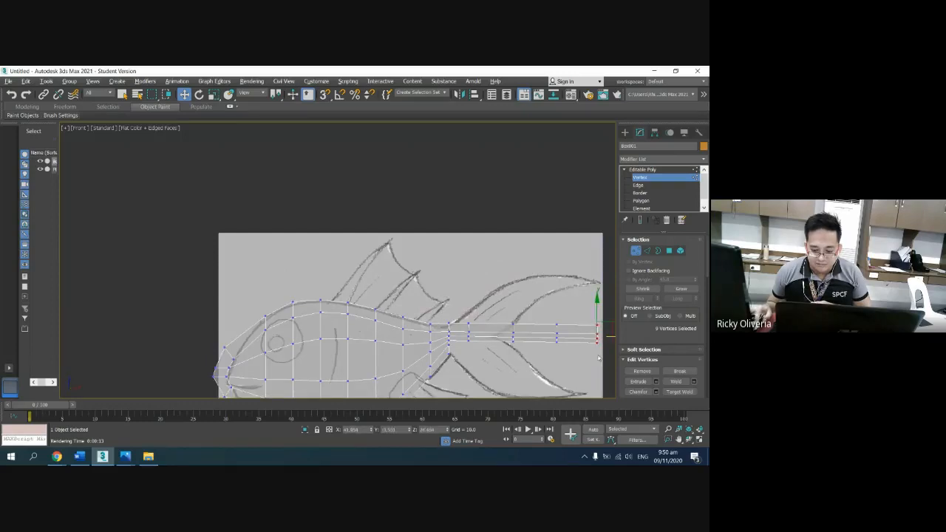
Step: In the maximized Front view, move the top vertices at the tail fin's base down onto the sketched outline
click(700, 439)
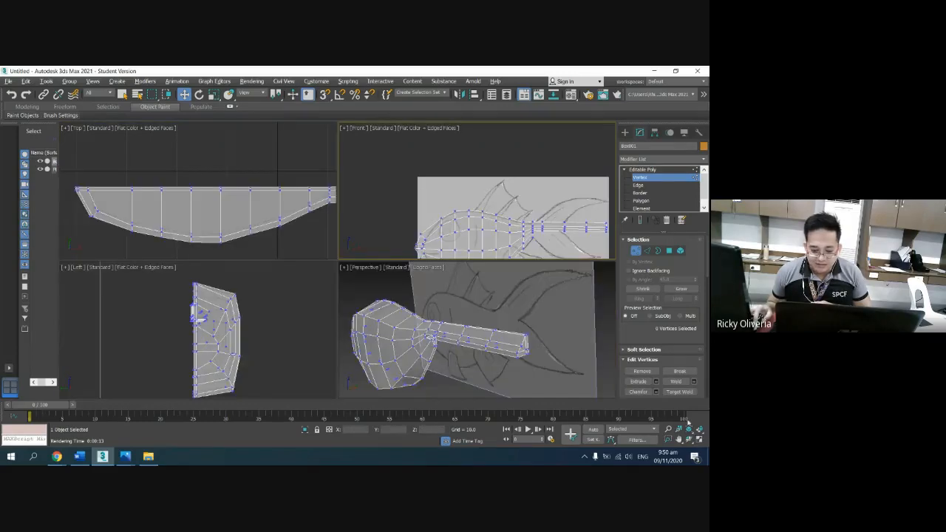
right_click(590, 226)
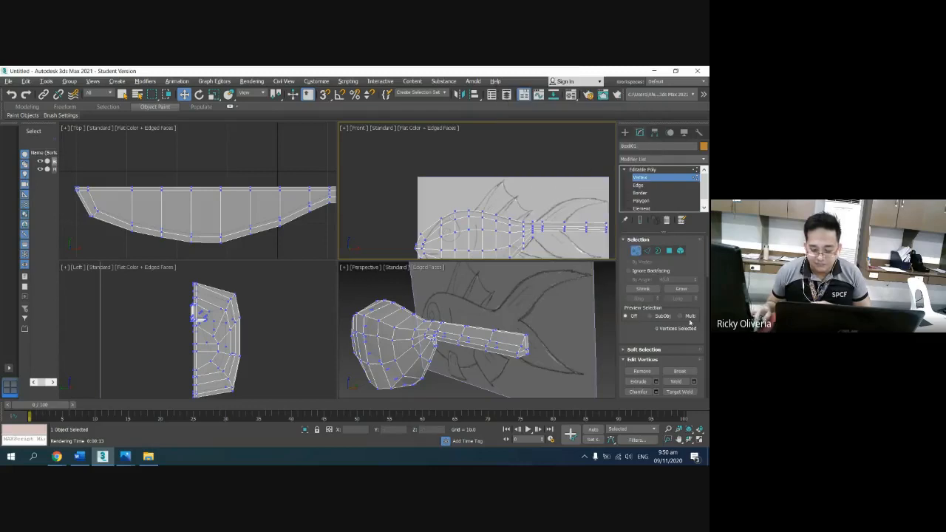
click(699, 439)
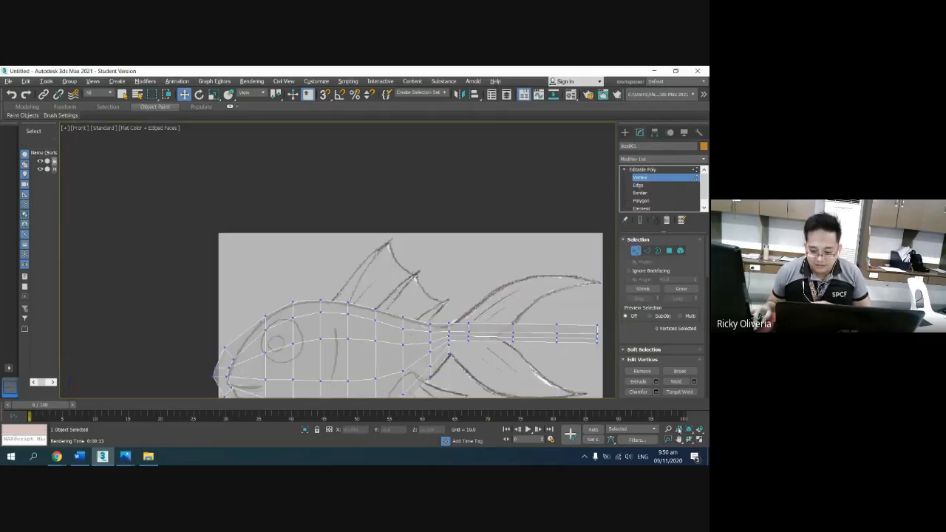
click(680, 440)
drag(490, 289, 405, 240)
scroll(446, 267, up, 5)
mouse_move(446, 267)
mouse_down()
mouse_move(373, 200)
mouse_move(376, 254)
mouse_up()
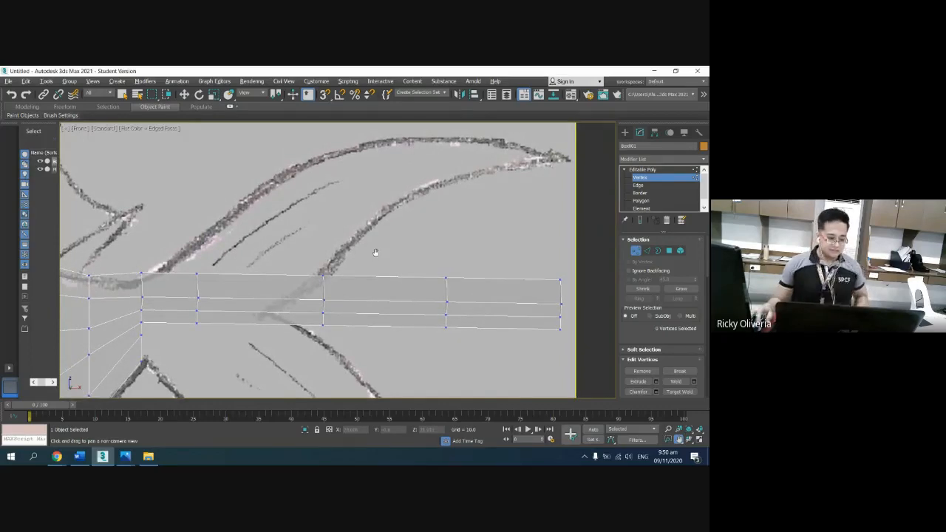
key(w)
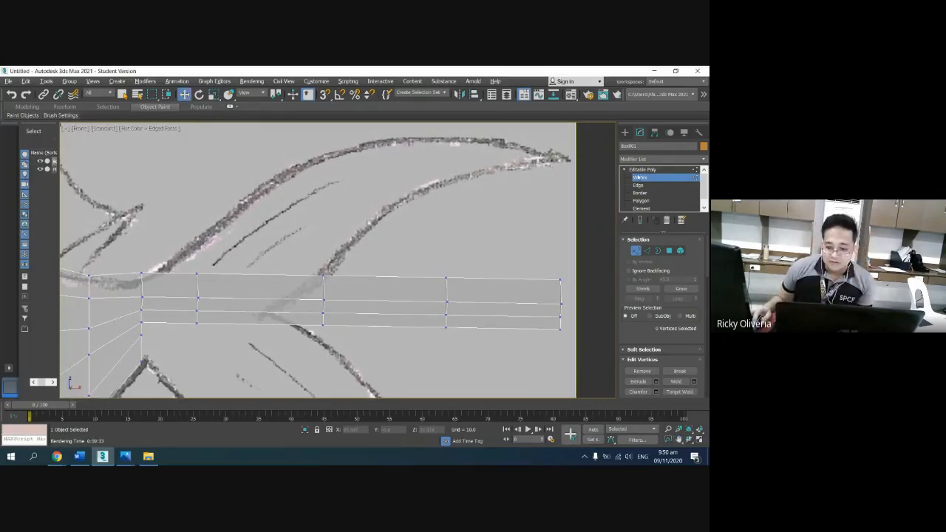
drag(146, 280, 144, 279)
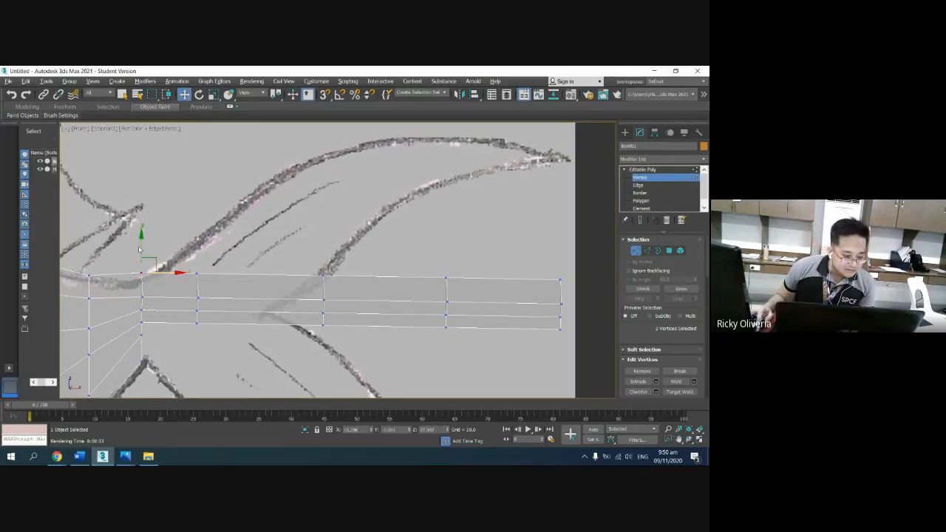
click(209, 227)
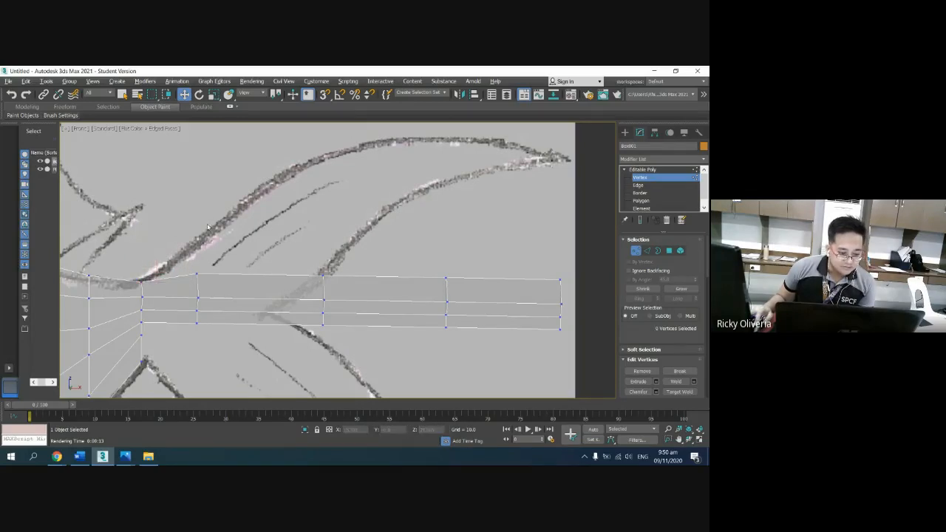
Step: Raise the upper two vertex rows of the first and second fin sections to the sketched fin's upper outline
drag(197, 290, 197, 290)
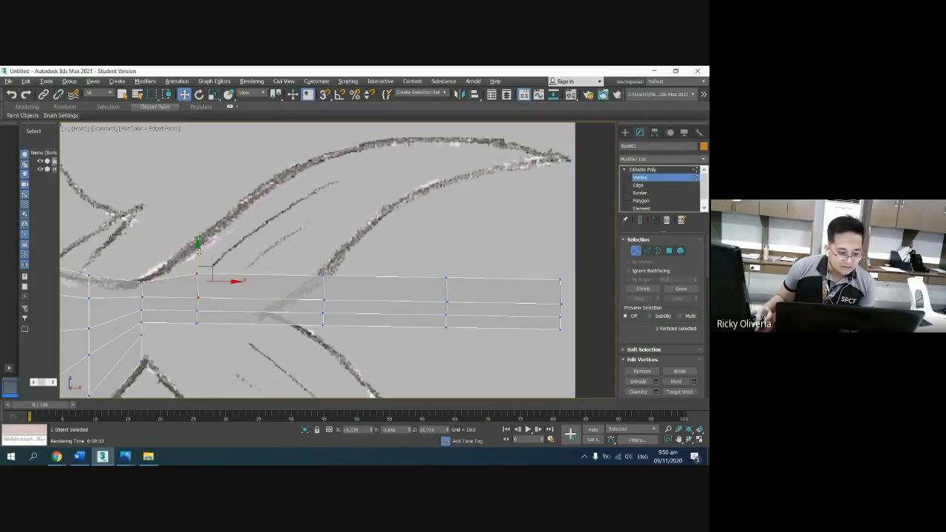
drag(199, 250, 198, 216)
click(302, 259)
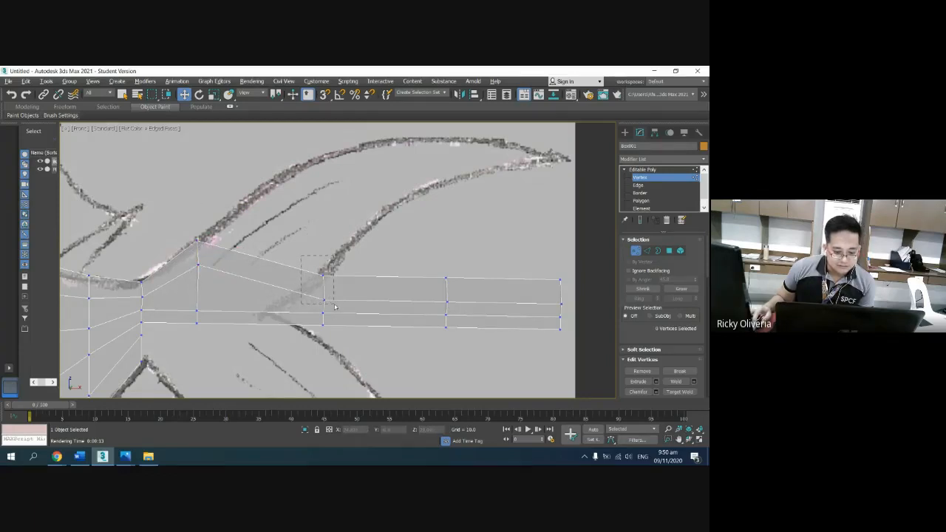
drag(334, 306, 335, 306)
drag(323, 252, 298, 138)
Step: Raise the upper two vertex rows of the third section and the outer end to the sketch's upper outline, reaching the fin tip
click(432, 259)
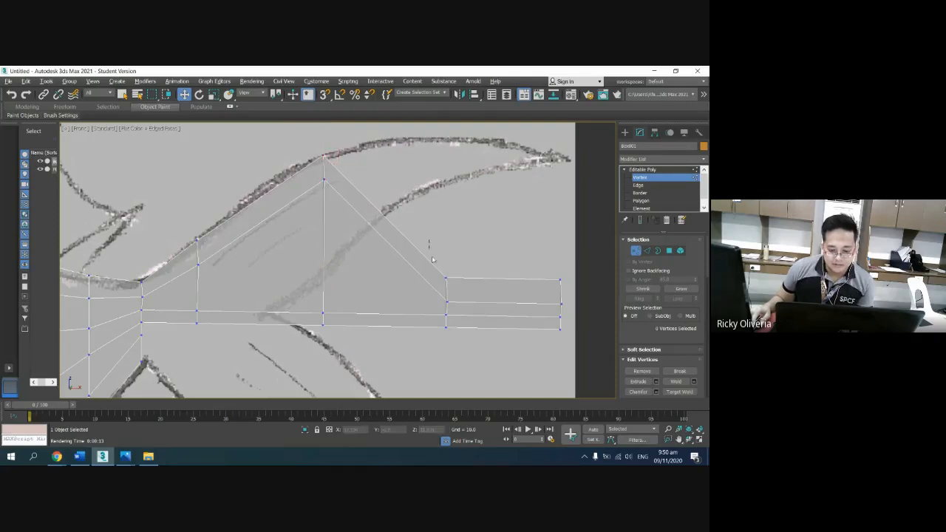
drag(456, 308, 456, 308)
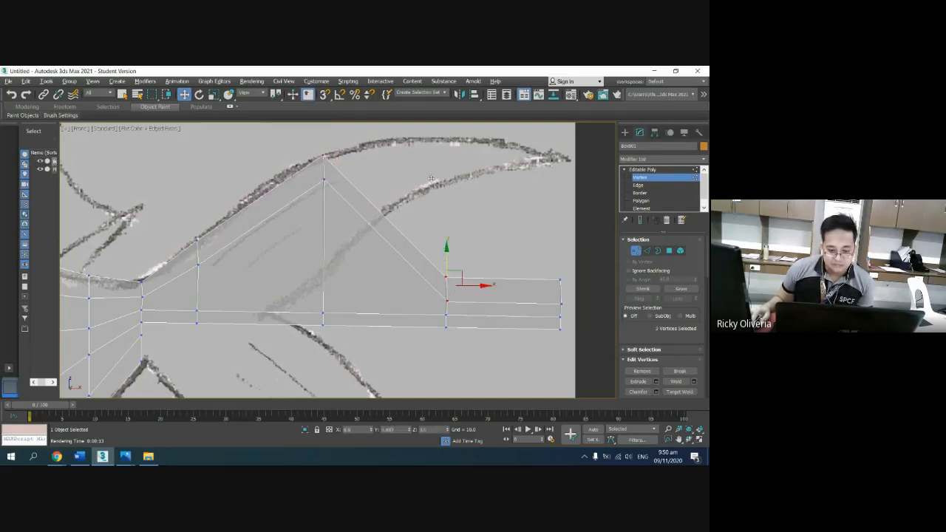
drag(444, 256, 417, 115)
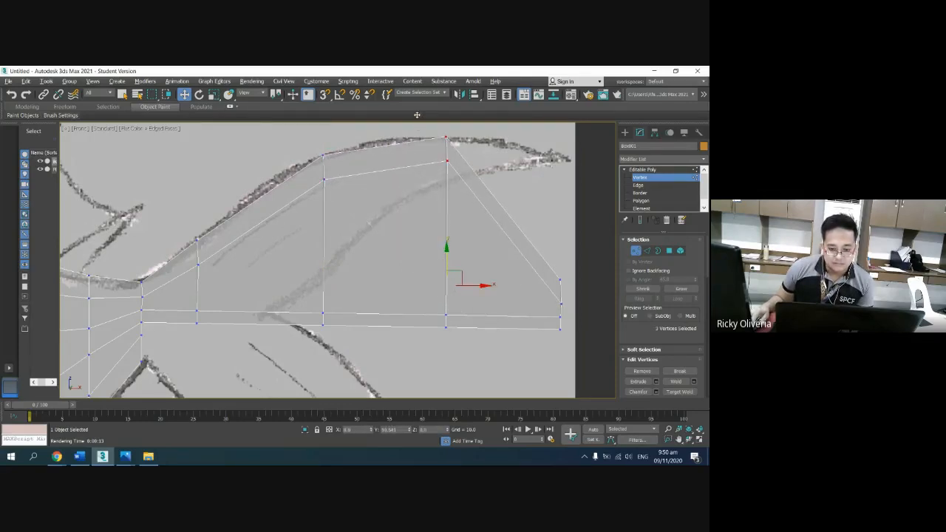
drag(570, 315, 571, 313)
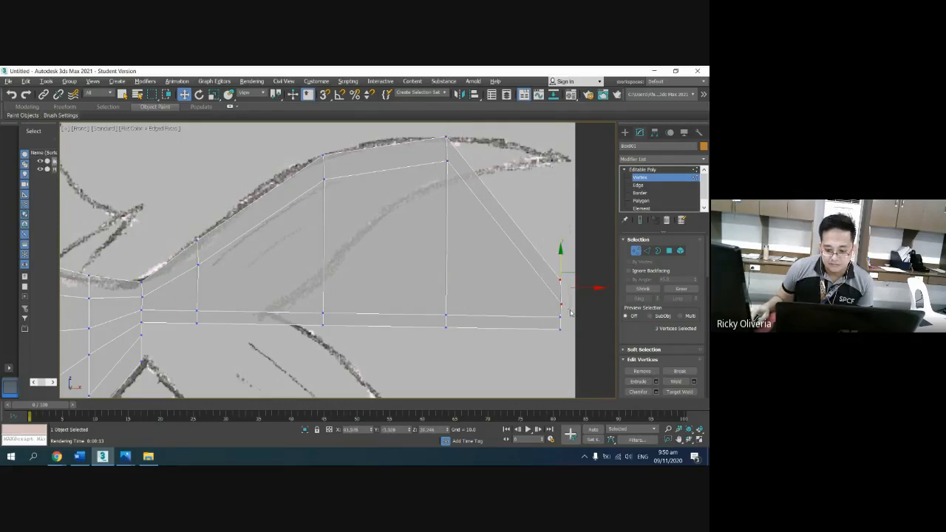
drag(559, 260, 588, 164)
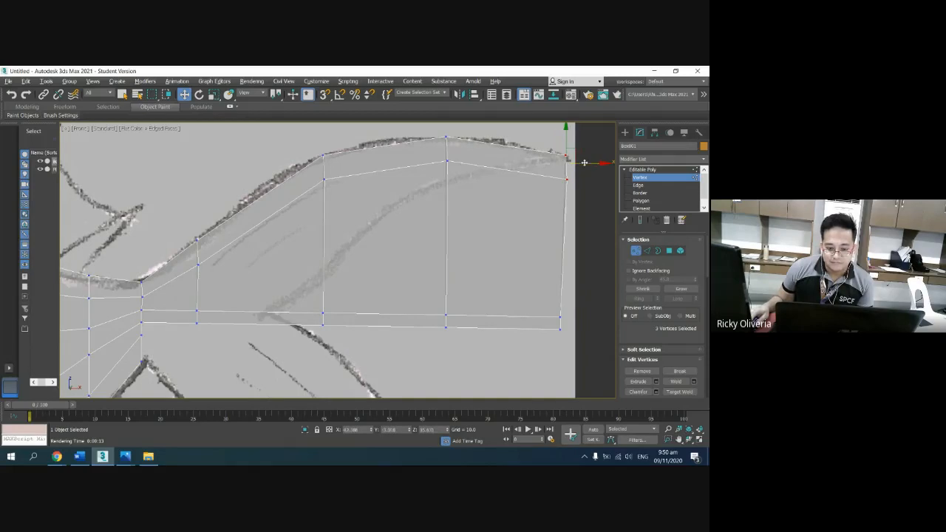
Step: Raise the lower vertices of the second fin section to the sketched fin's lower outline
click(448, 243)
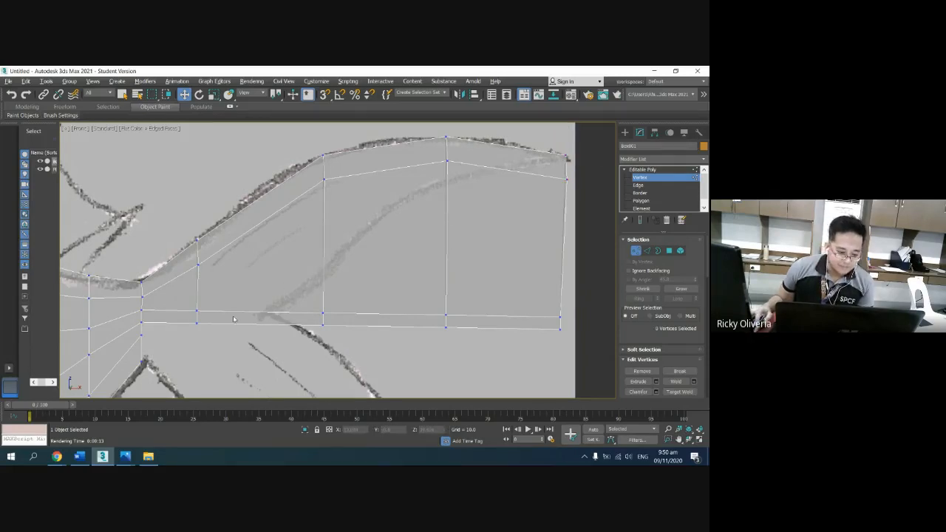
drag(350, 343, 351, 343)
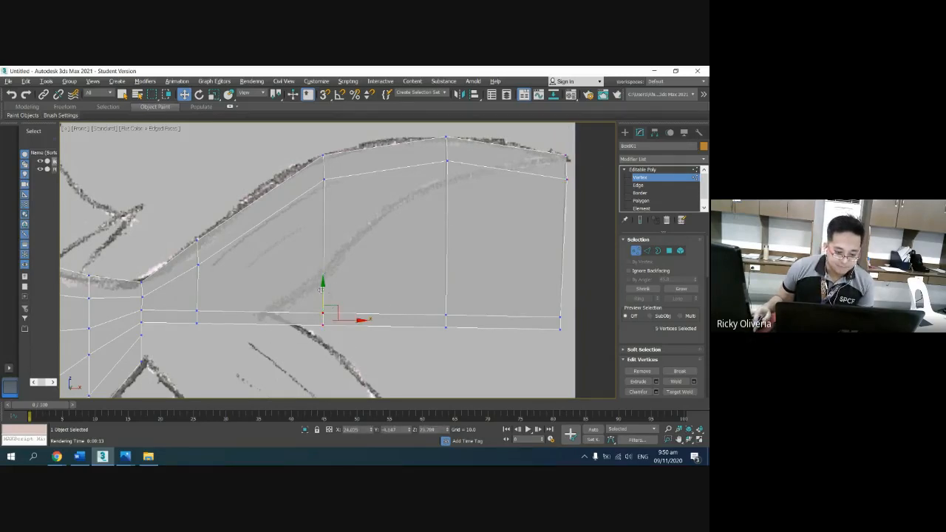
drag(323, 290, 315, 253)
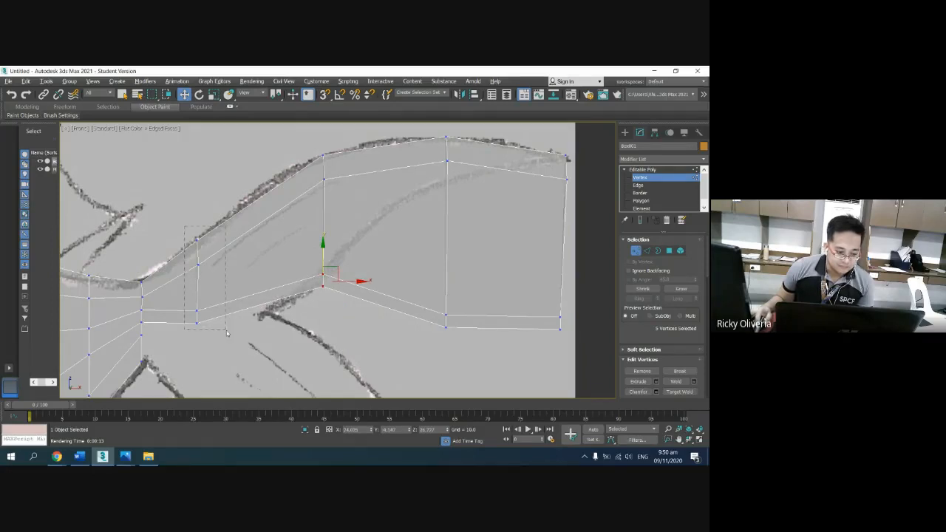
Step: Shift the first section's vertex column outward to the sketched tail notch and fit its upper and lower vertices to the fin outlines
drag(227, 333, 227, 334)
drag(225, 291, 290, 283)
drag(256, 208, 268, 164)
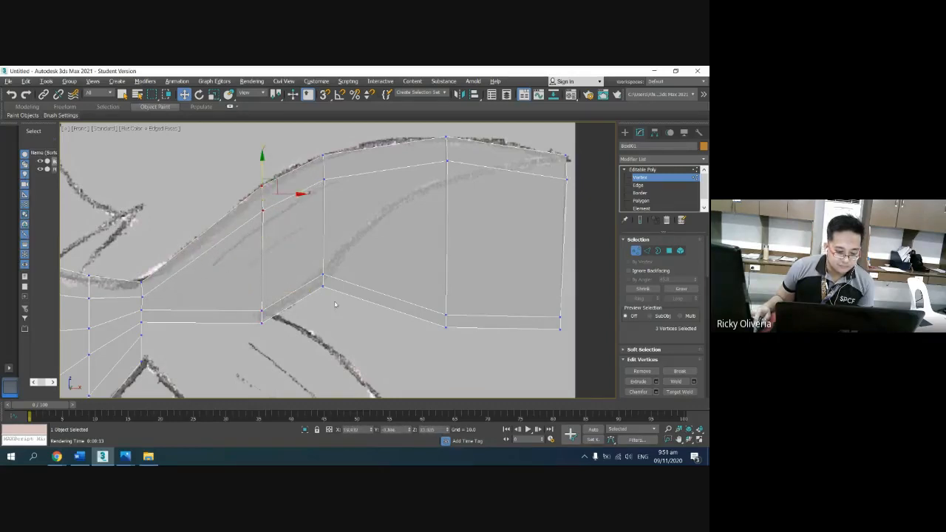
click(334, 310)
drag(241, 289, 272, 323)
drag(262, 287, 262, 278)
Step: Raise the lower vertices of the third fin section to the sketched fin's lower outline
click(352, 337)
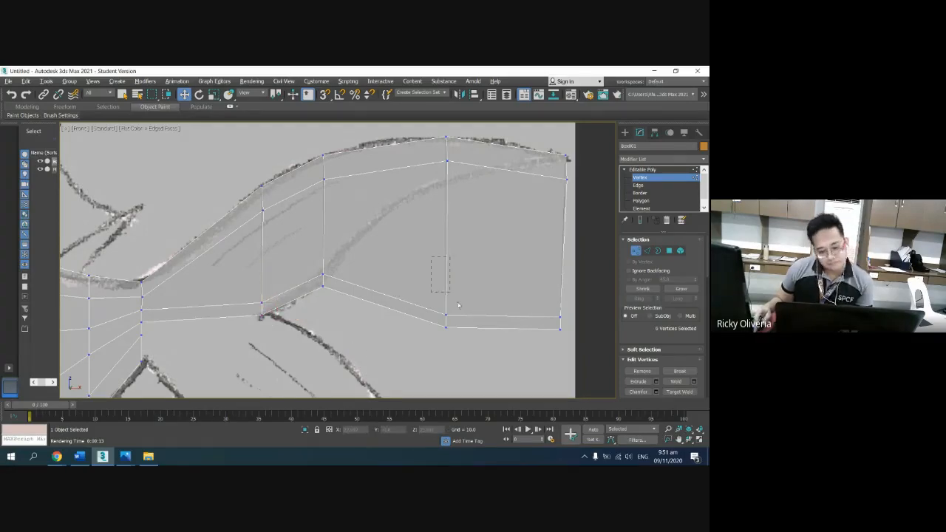
drag(459, 306, 473, 323)
drag(415, 264, 471, 376)
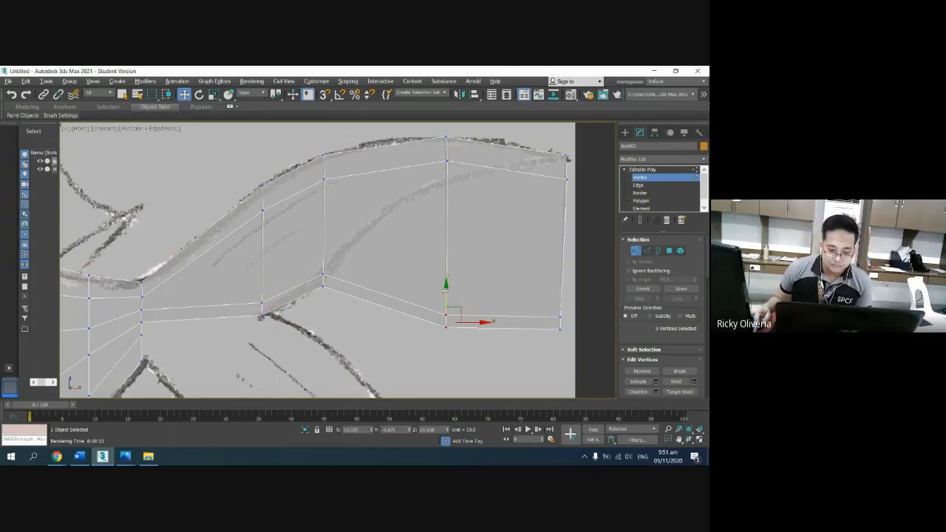
drag(445, 291, 459, 172)
Step: Move the second-row vertices of the third, second and first fin sections up closer to the fin's upper edge
click(451, 265)
drag(447, 138, 447, 128)
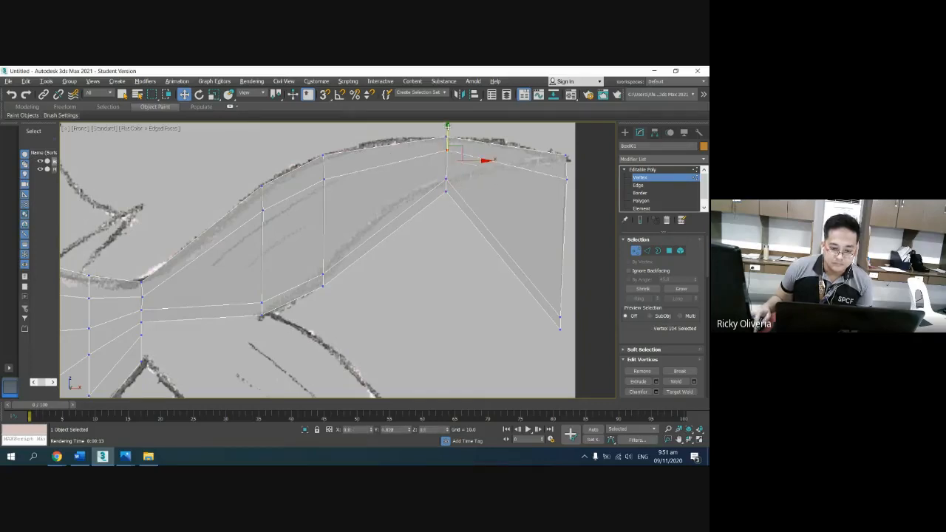
drag(311, 171, 322, 142)
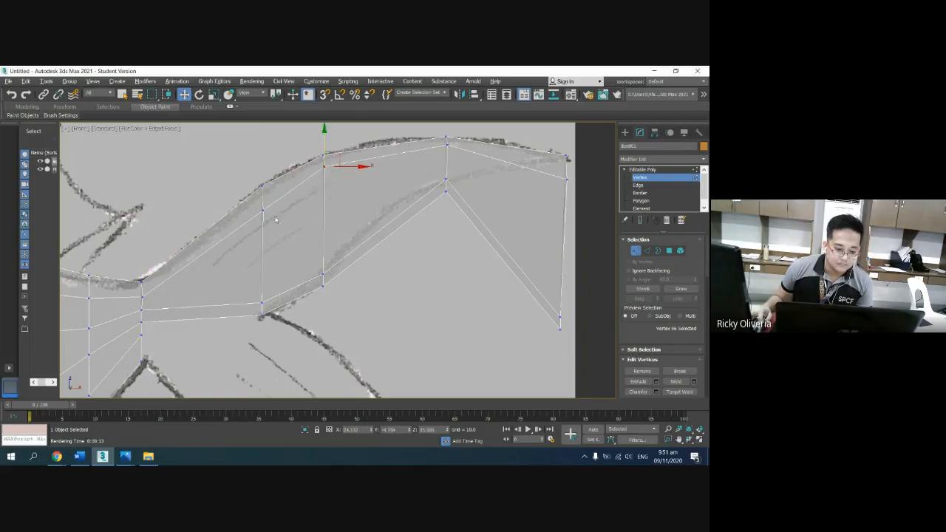
drag(260, 211, 259, 174)
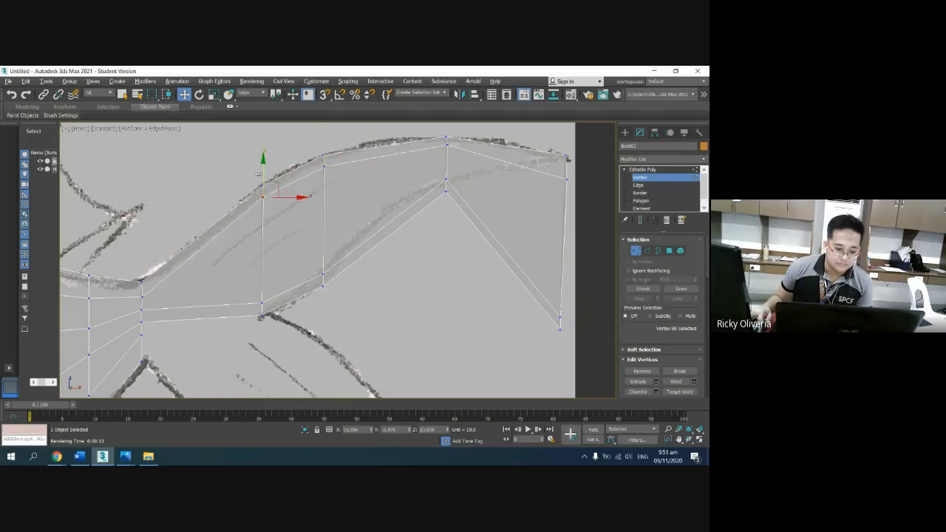
click(530, 185)
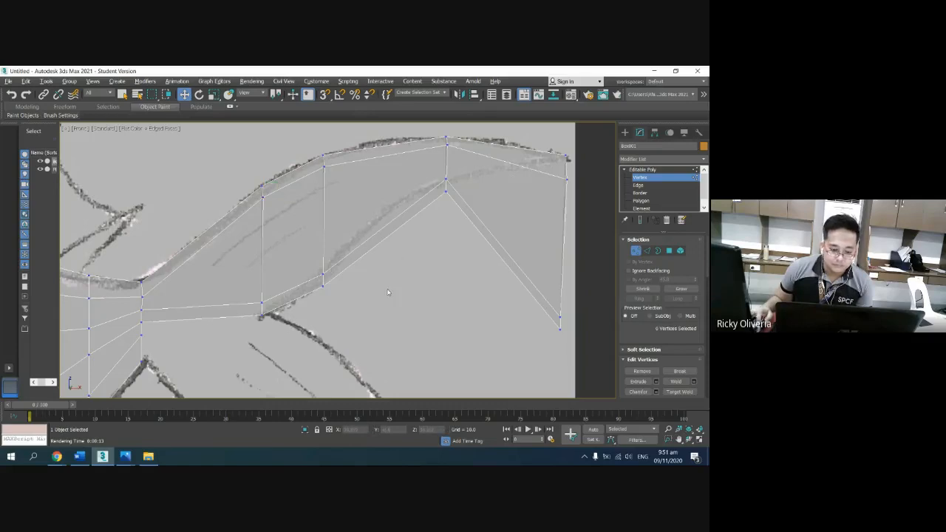
drag(439, 193, 434, 170)
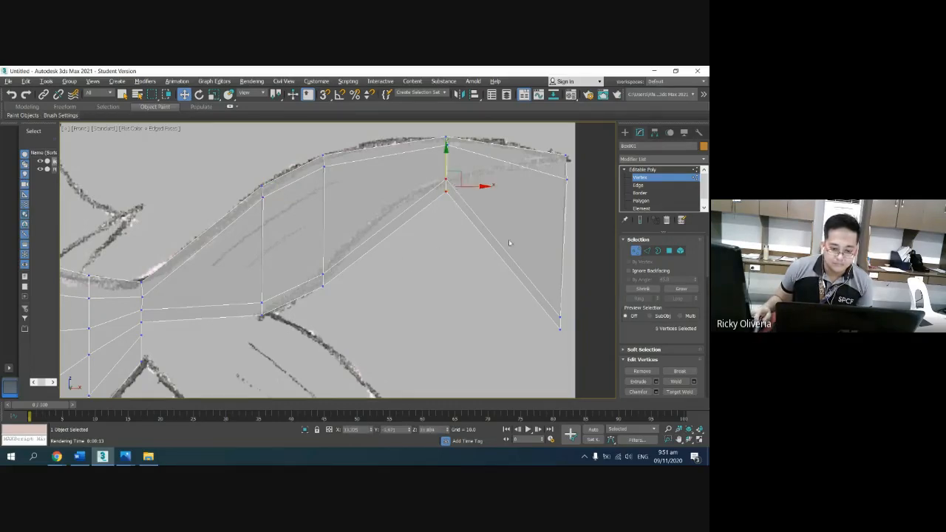
click(531, 221)
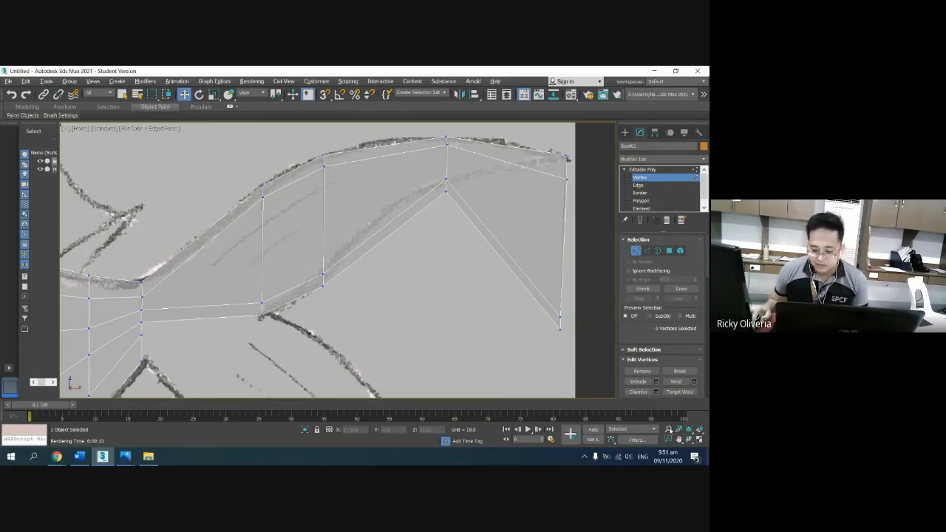
Step: Move the top vertices at the fin tip slightly up and raise the second-row tip vertex to just below them
scroll(506, 186, up, 3)
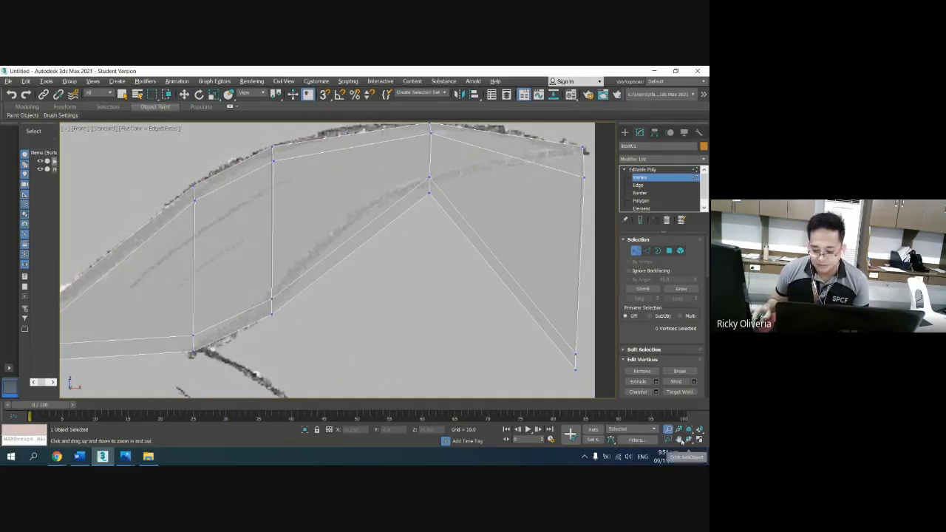
click(681, 441)
drag(471, 230, 372, 289)
scroll(439, 241, up, 3)
middle_drag(481, 224, 365, 234)
scroll(378, 273, down, 5)
scroll(378, 273, up, 3)
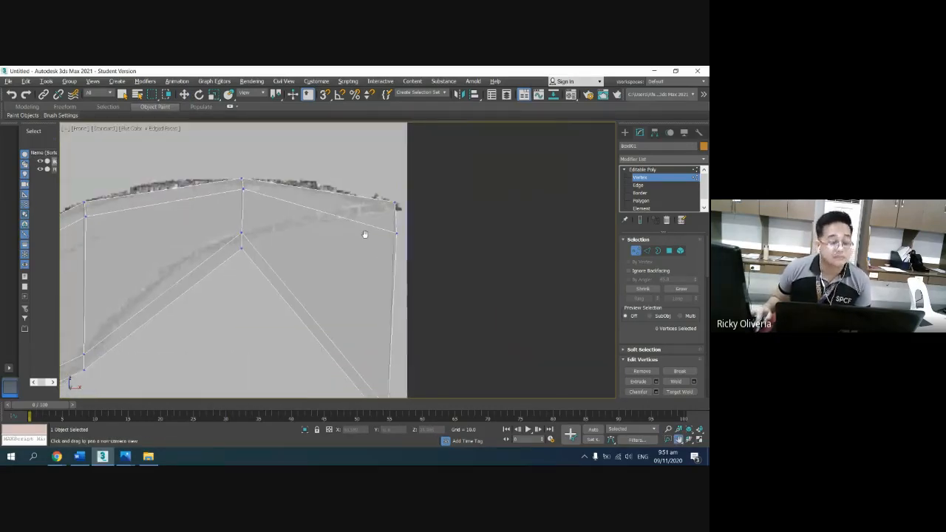
key(w)
drag(408, 225, 409, 226)
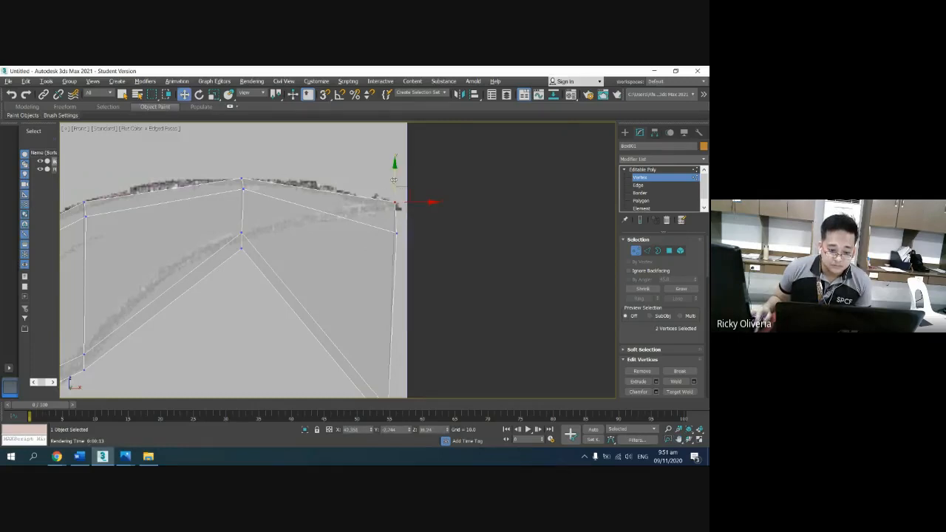
drag(395, 181, 394, 174)
click(399, 230)
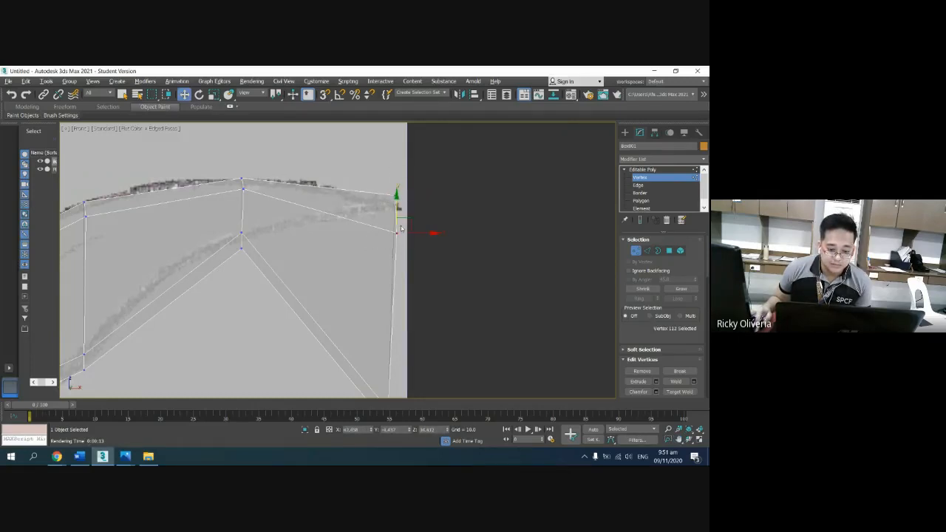
drag(396, 216, 396, 184)
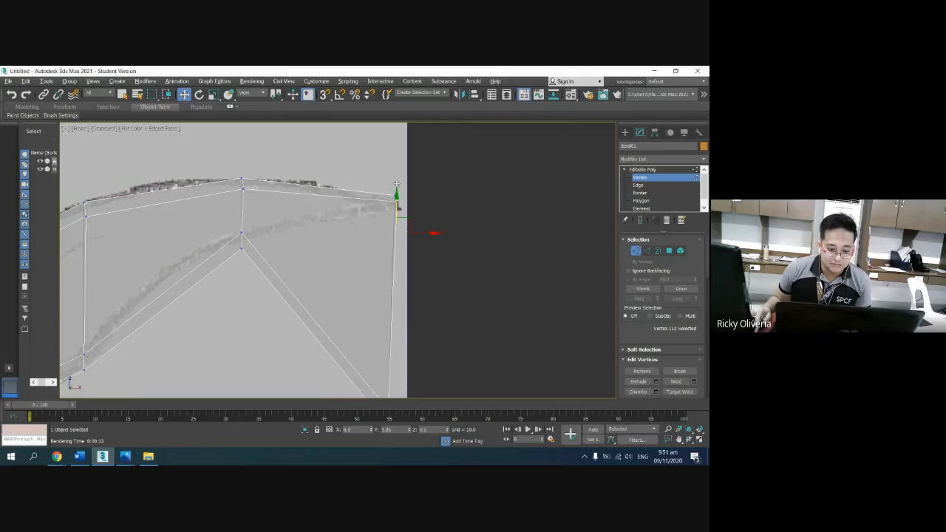
click(454, 241)
Step: Raise the lower vertices at the upper tail fin's end and bring the inner ones outward to the sketched fin tip
scroll(375, 307, down, 2)
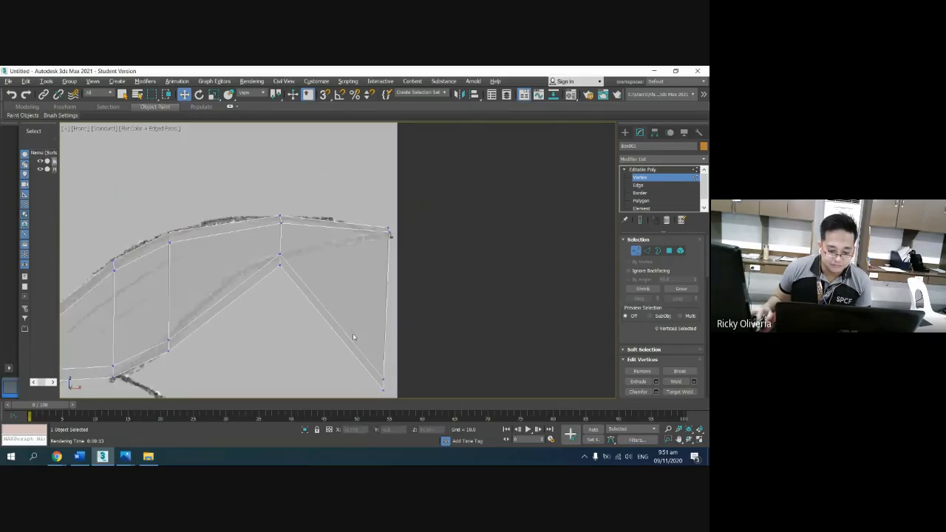
click(383, 379)
drag(383, 352, 384, 224)
scroll(403, 302, up, 4)
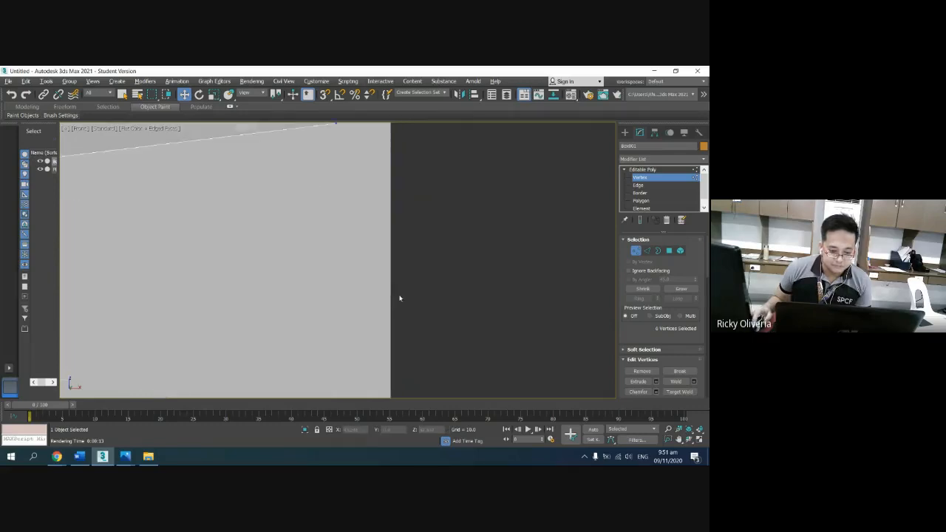
middle_drag(347, 205, 434, 383)
key(w)
drag(407, 245, 438, 199)
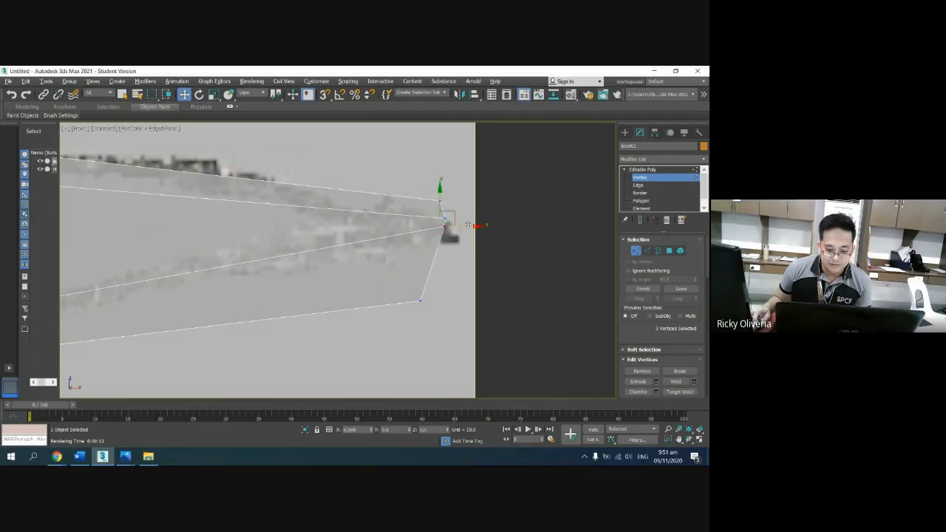
Step: Raise the lowest fin-tip vertices to the sketched lower outline, nudging them slightly inward, and lower the topmost tip vertices slightly
click(420, 300)
drag(423, 275, 423, 220)
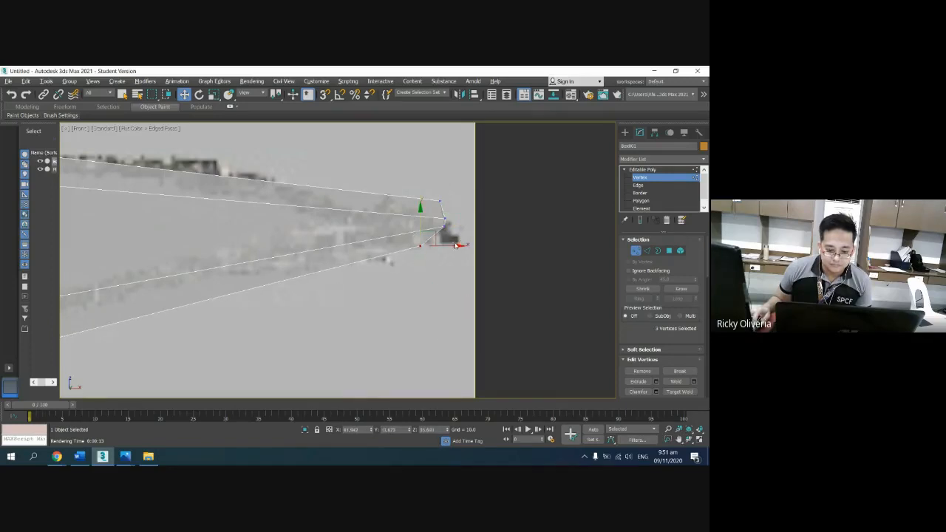
click(456, 245)
key(ctrl+z)
drag(441, 245, 437, 245)
click(422, 309)
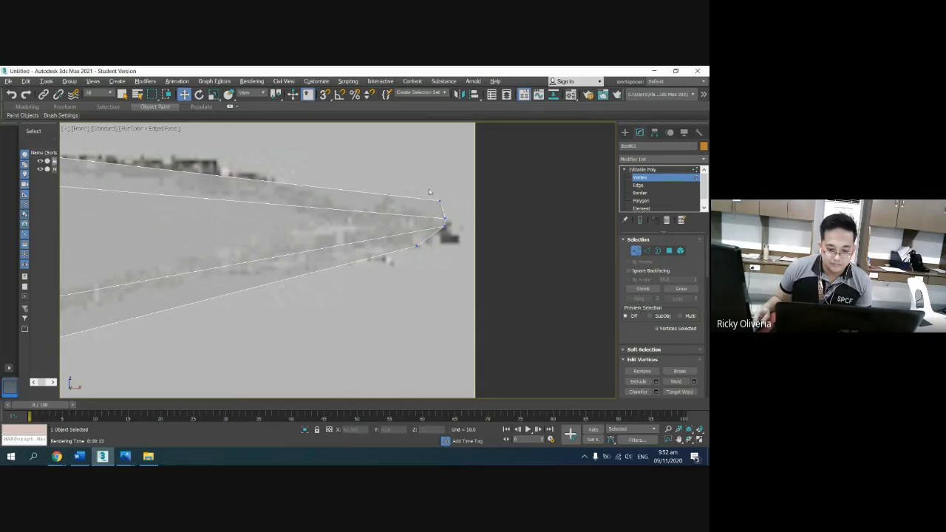
drag(429, 190, 452, 208)
drag(440, 176, 440, 185)
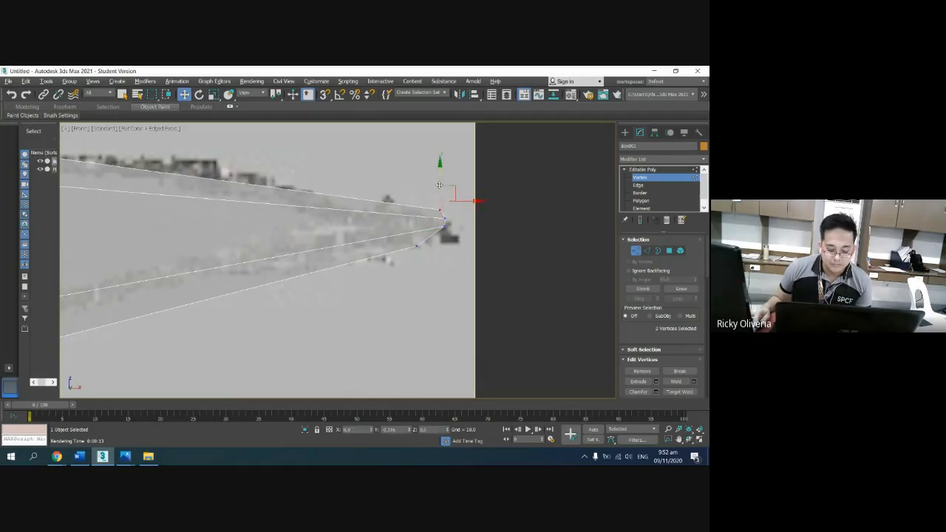
click(401, 311)
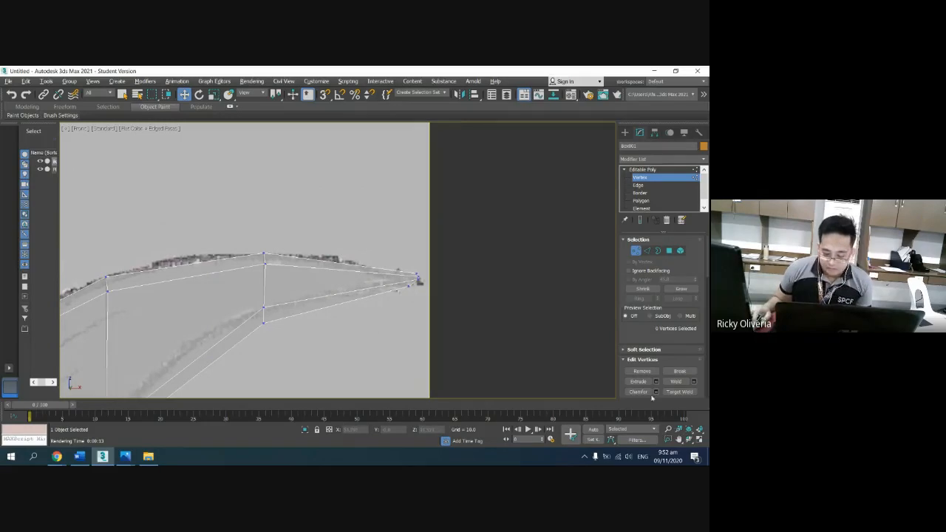
Step: Move the lower vertices of the second fin section outward and up onto the upper fin's sketched lower outline
middle_drag(362, 334, 451, 227)
drag(239, 321, 291, 374)
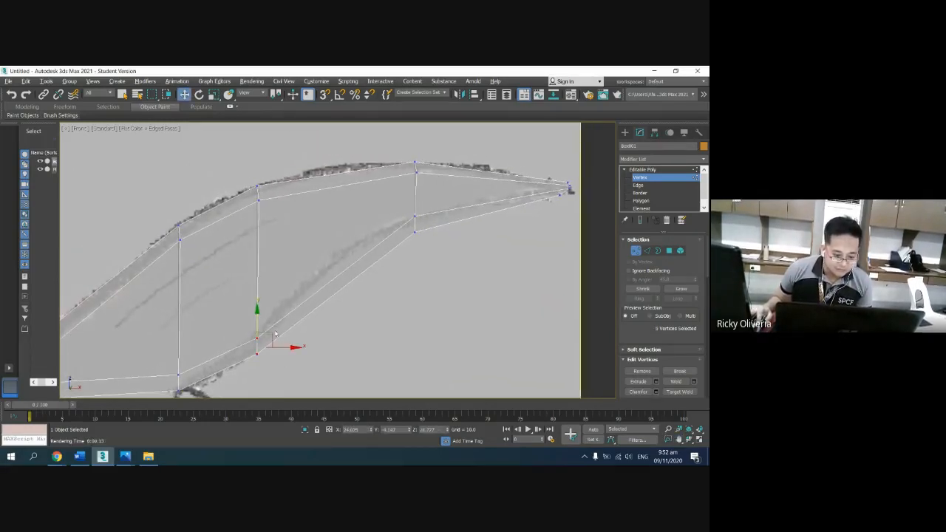
drag(275, 335, 367, 338)
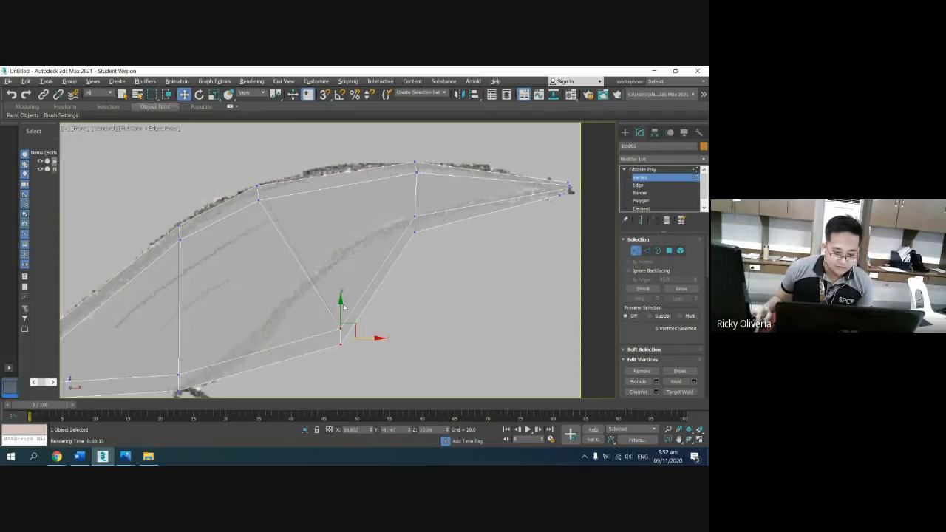
drag(343, 306, 337, 230)
drag(375, 263, 291, 271)
click(456, 286)
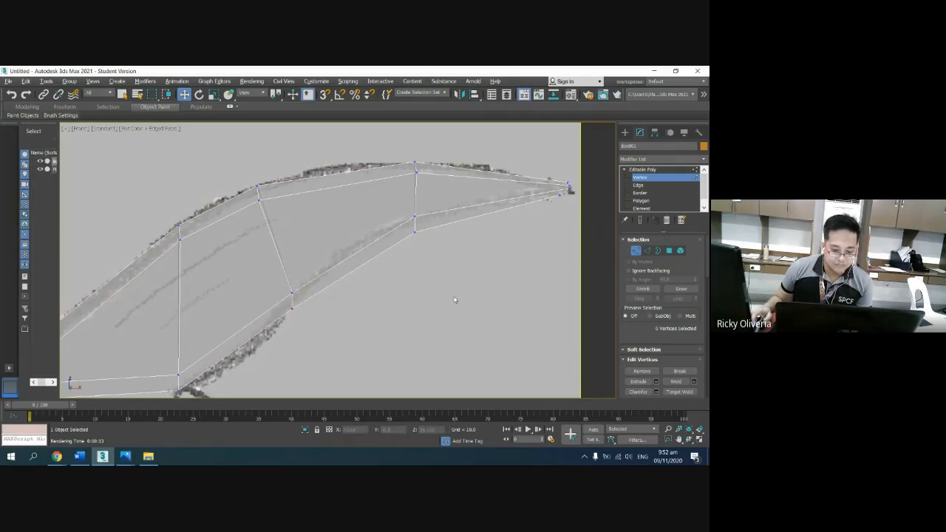
Step: Extrude the two tail-base polygons below the upper fin outward in four segments to form the lower tail fin
scroll(456, 299, down, 5)
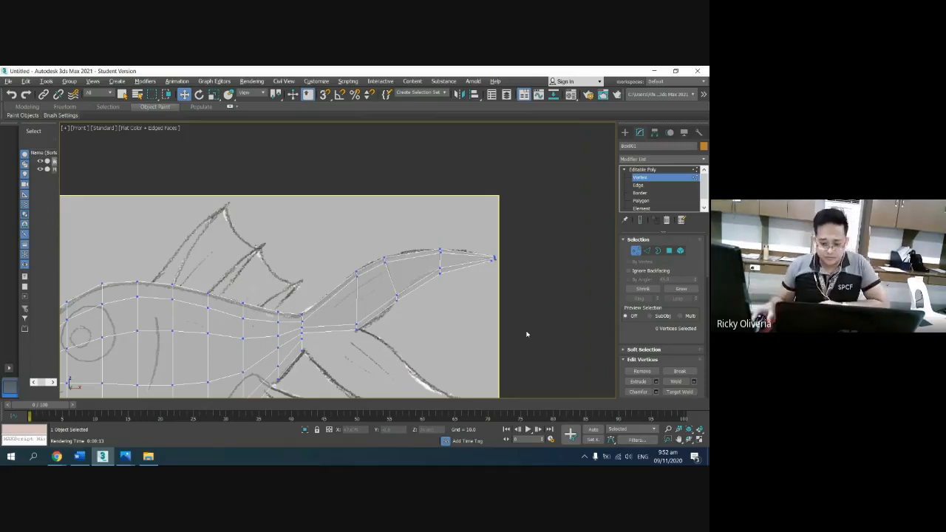
click(679, 439)
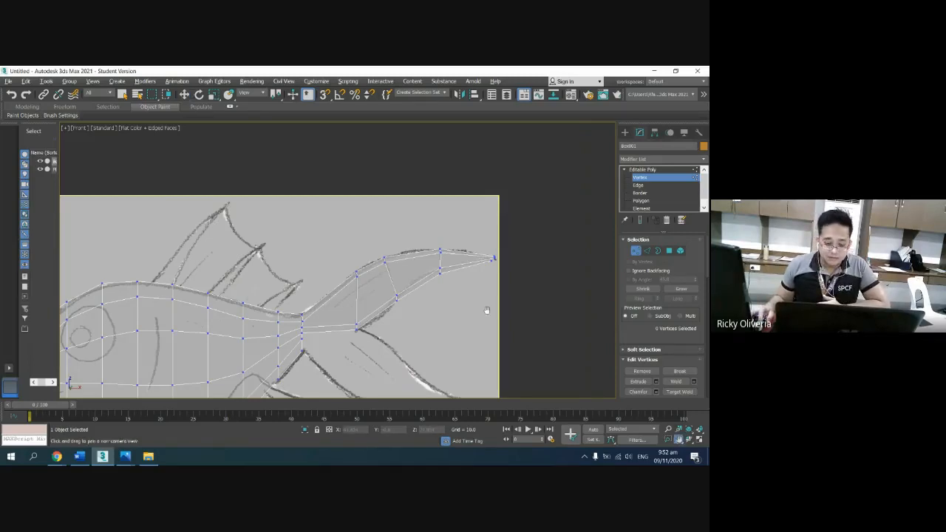
drag(484, 310, 463, 223)
right_click(463, 222)
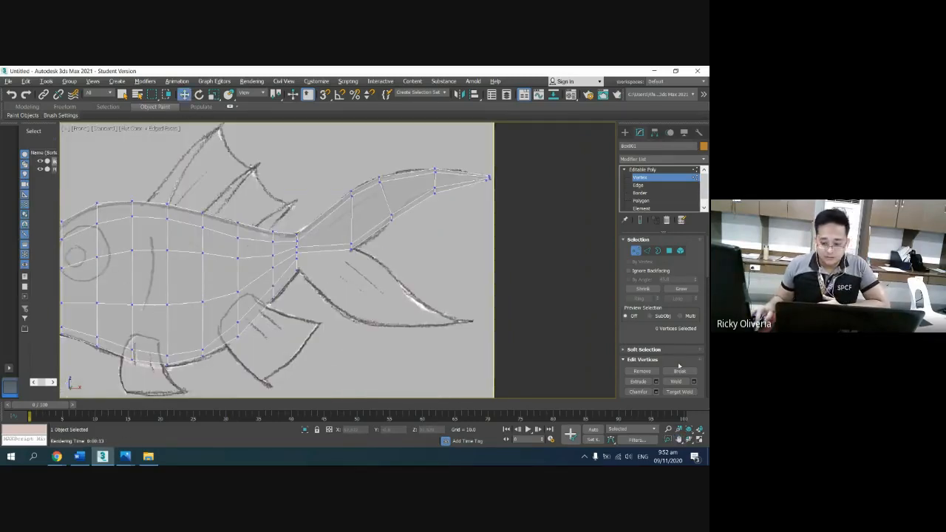
click(701, 440)
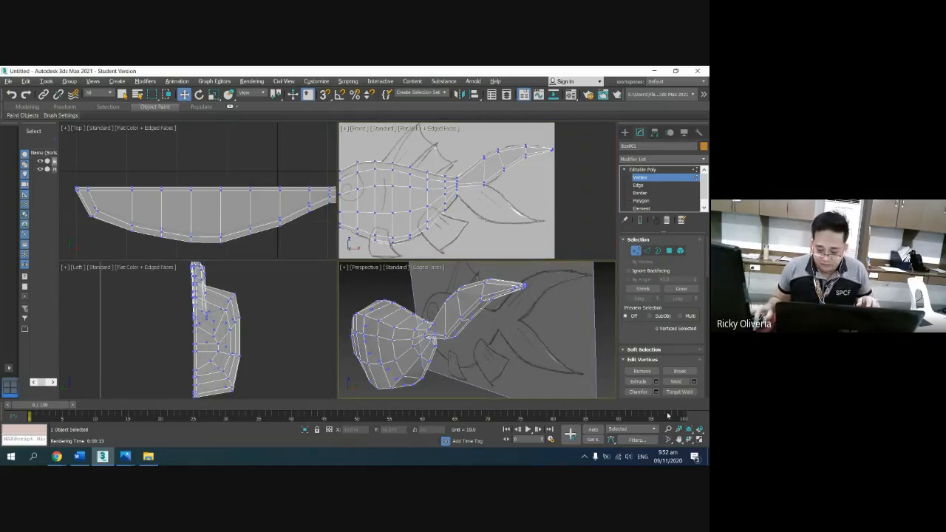
click(700, 440)
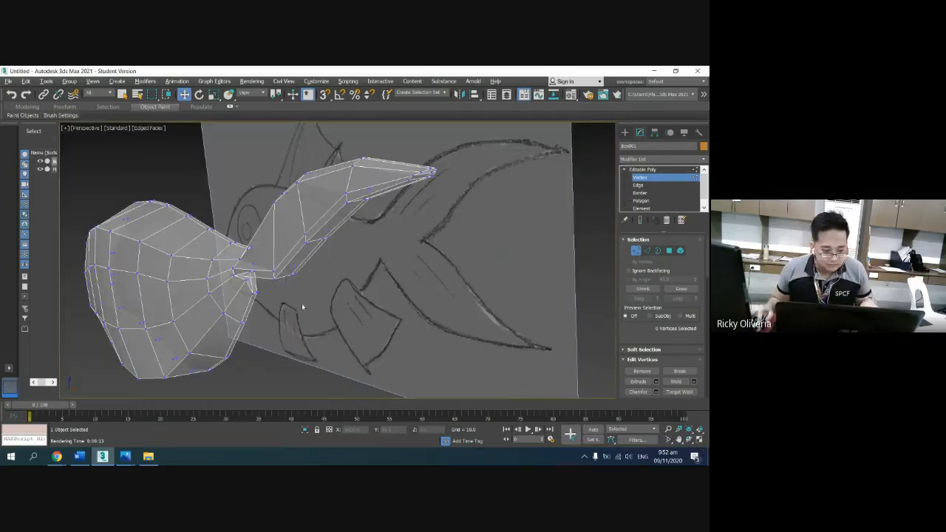
click(641, 201)
click(425, 174)
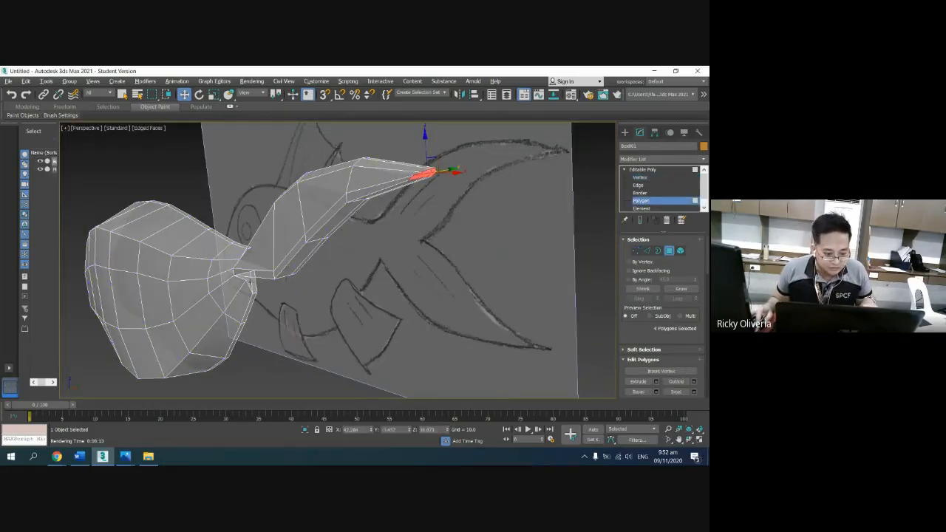
click(249, 280)
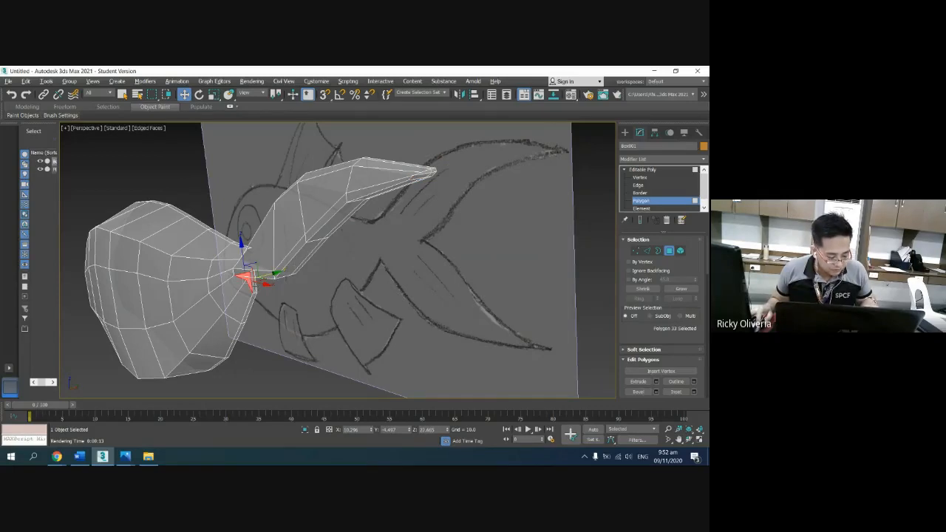
ctrl+click(255, 285)
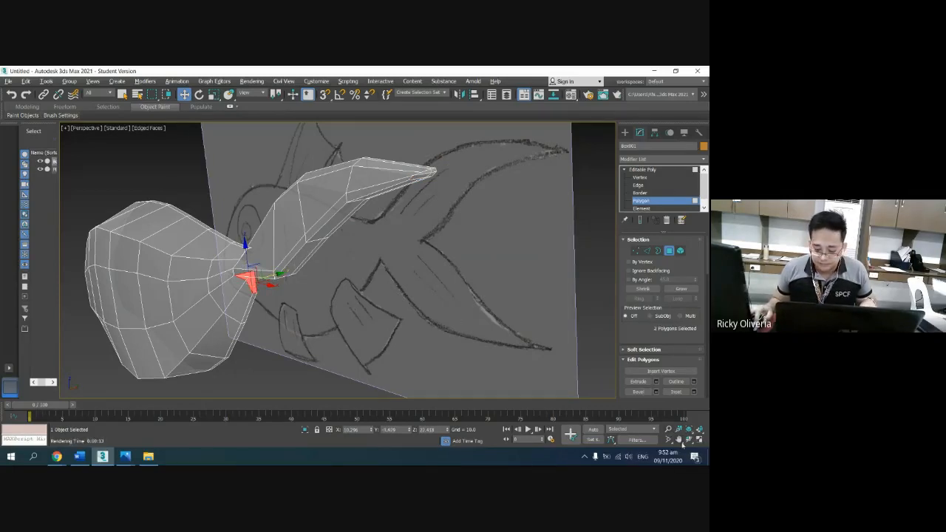
click(688, 439)
drag(425, 311, 363, 296)
key(w)
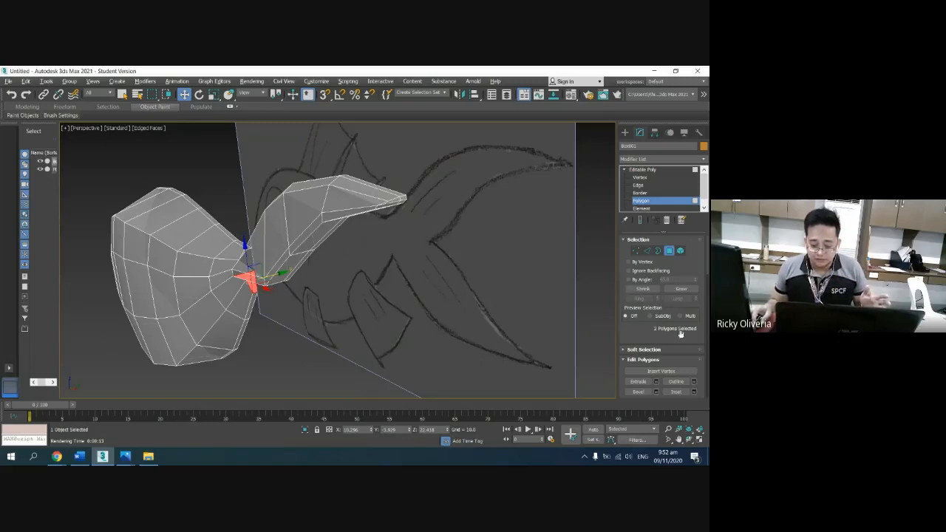
scroll(636, 374, down, 3)
click(638, 278)
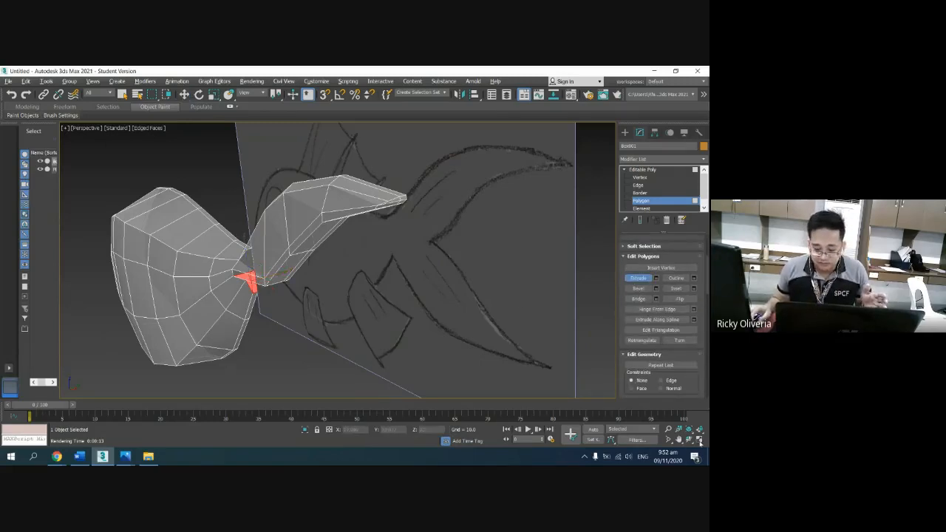
key(alt+w)
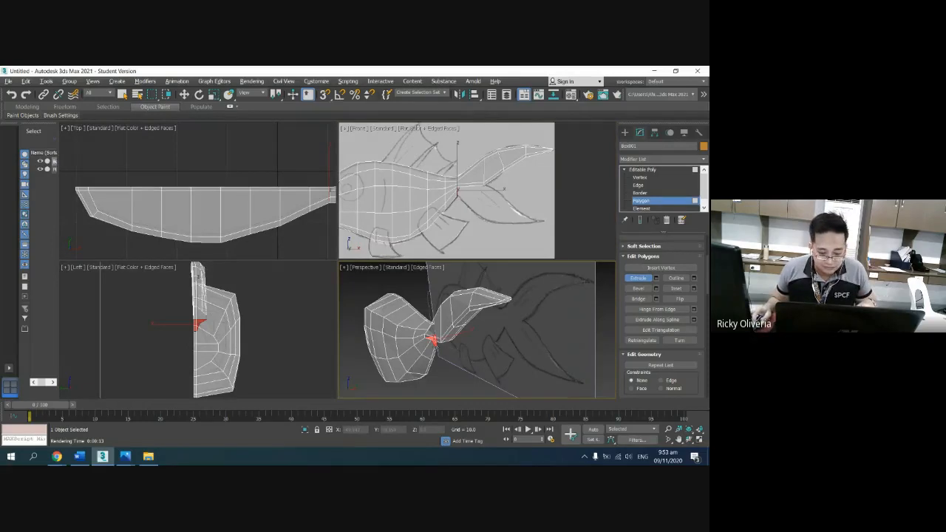
drag(434, 340, 488, 345)
key(w)
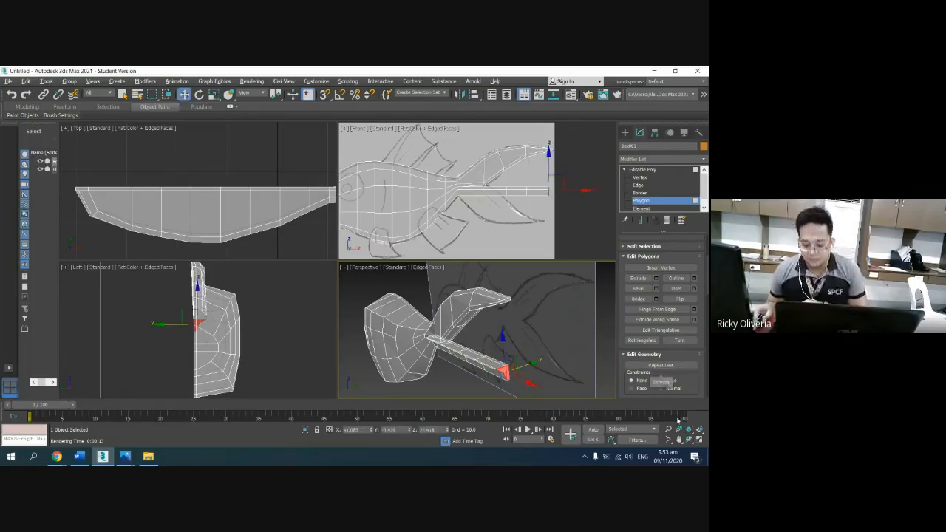
Step: In the front view, move the bottom vertices of the lower fin's first section down to the sketched lower outline
click(700, 439)
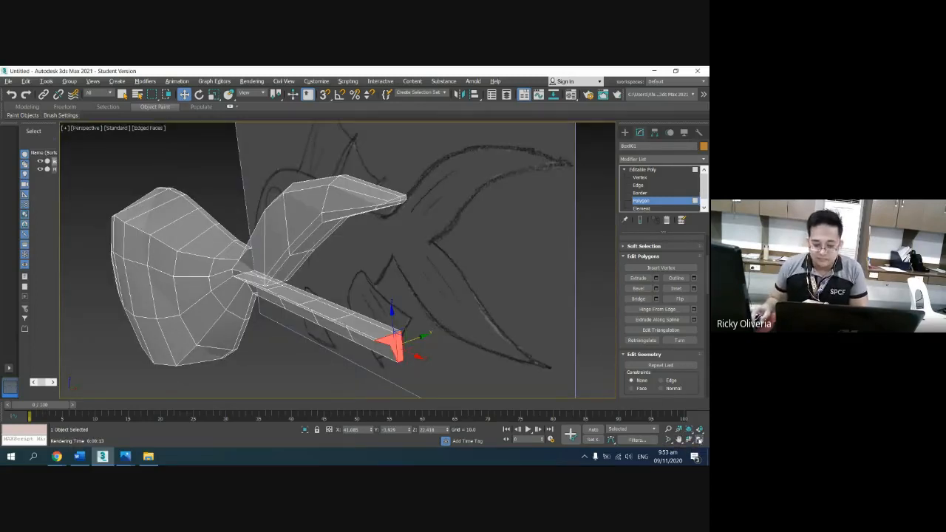
click(700, 439)
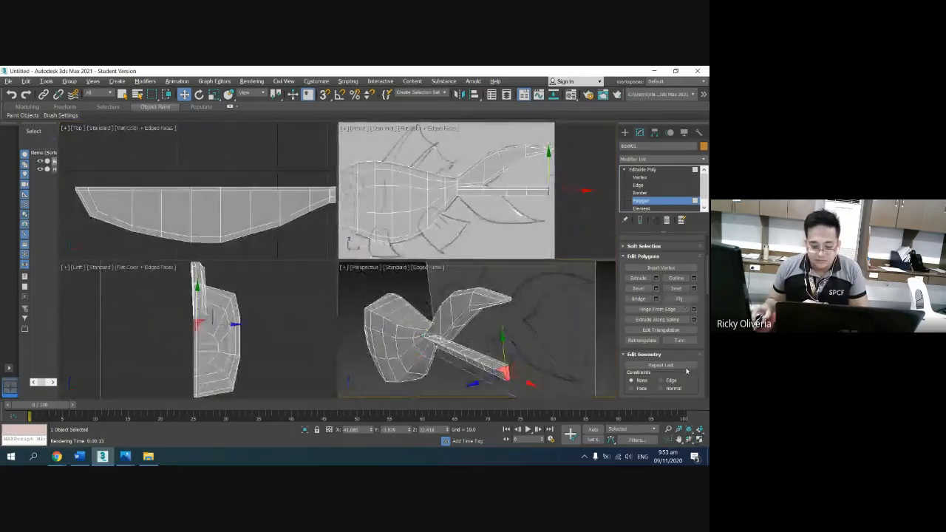
right_click(581, 225)
click(700, 439)
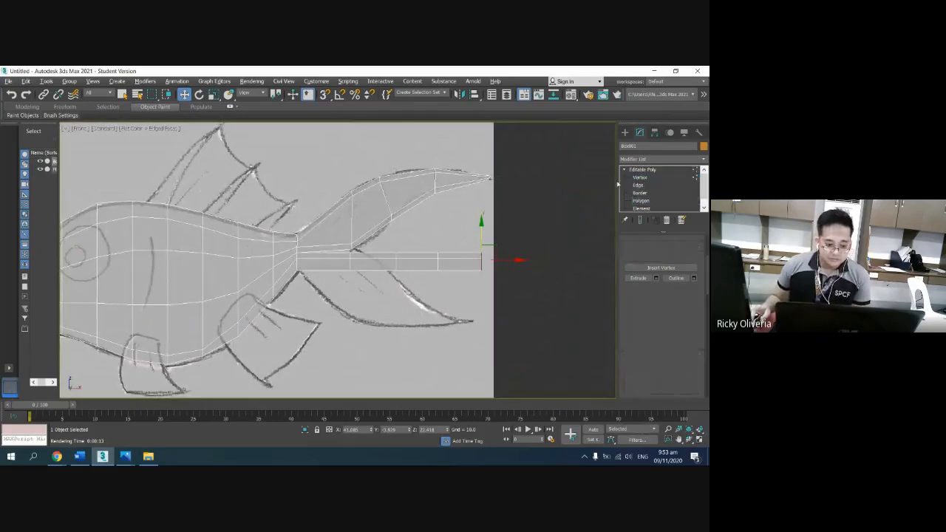
click(640, 178)
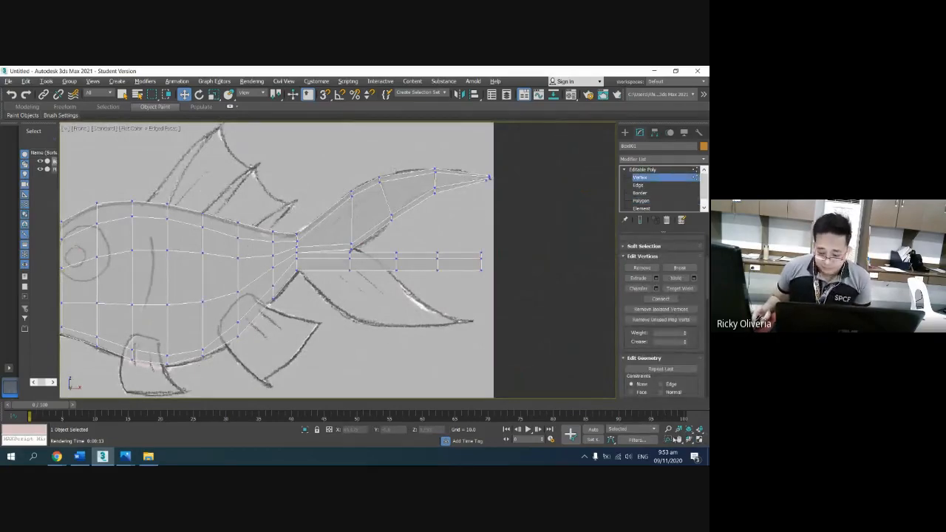
click(668, 430)
drag(406, 279, 410, 254)
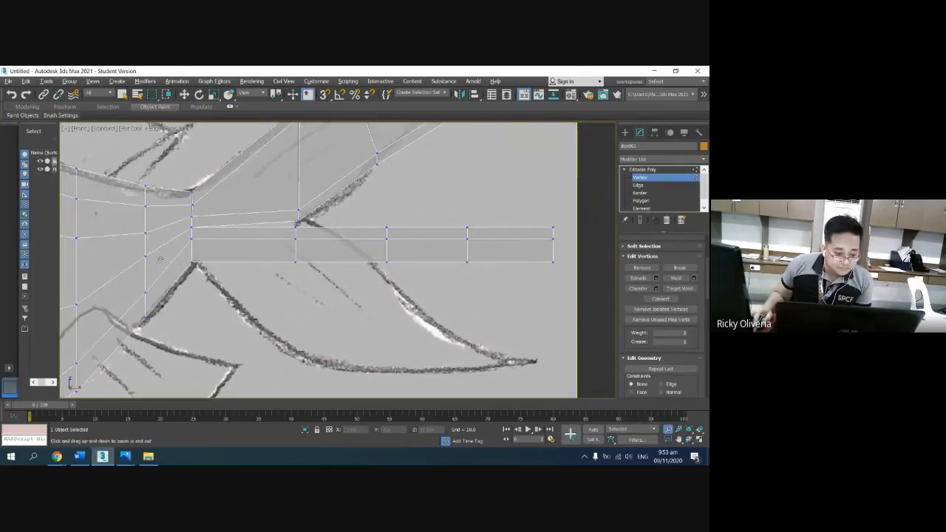
right_click(289, 278)
drag(314, 290, 314, 290)
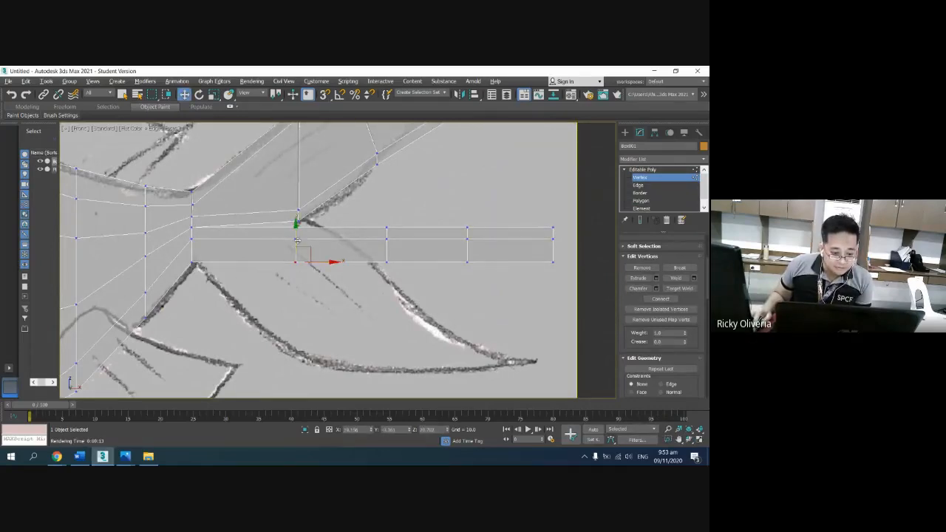
drag(296, 216, 393, 306)
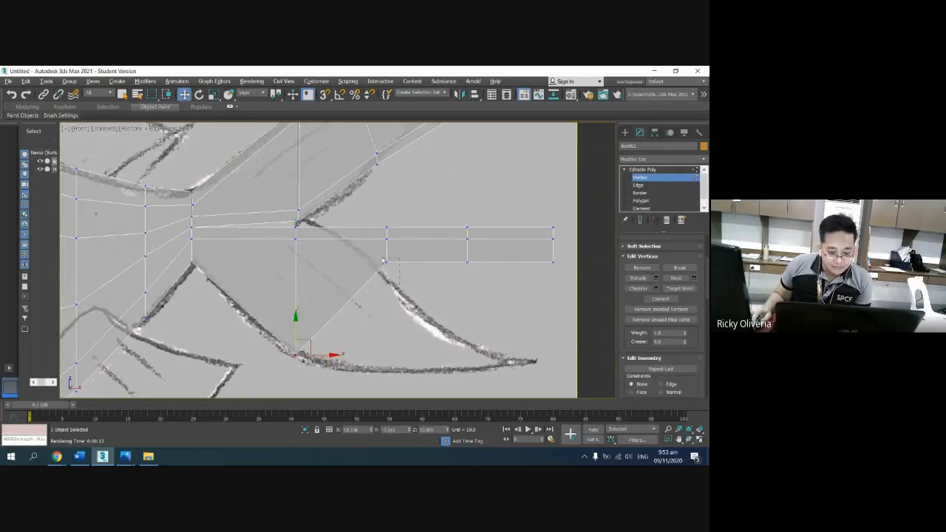
Step: Lower the bottom vertices of the lower fin's second, third and end sections to the sketched fin's lower outline
drag(383, 260, 385, 344)
click(475, 294)
drag(481, 269, 467, 353)
click(459, 254)
click(466, 260)
click(466, 354)
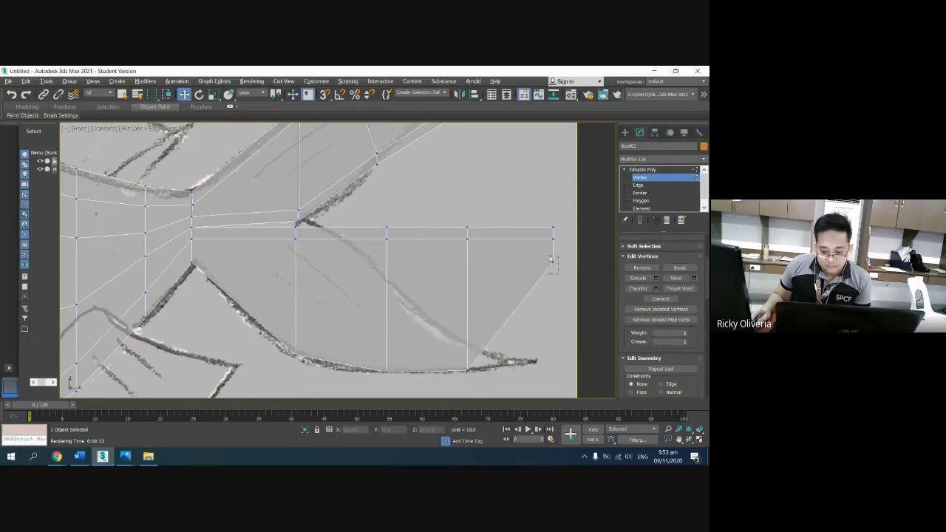
click(553, 262)
drag(553, 236, 552, 337)
click(560, 310)
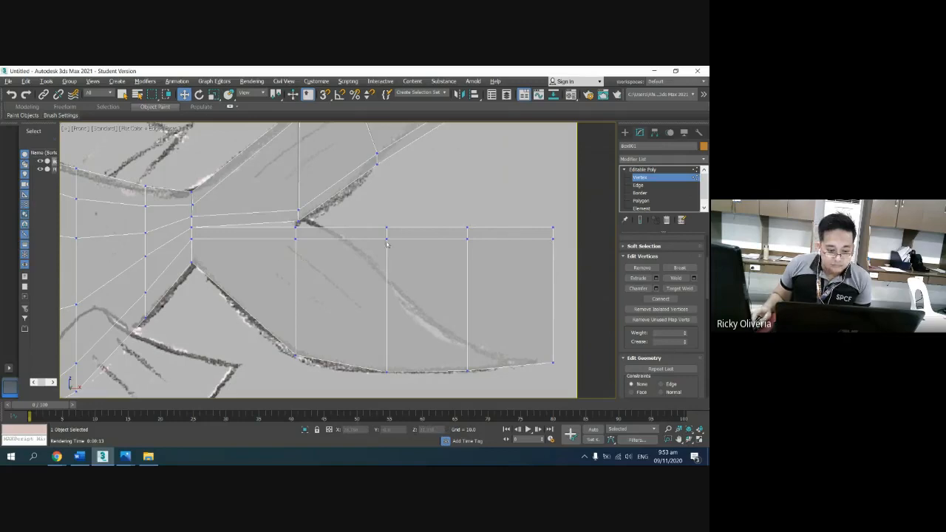
Step: Move the two upper vertex rows of the lower fin's second, third and end sections down to the sketched upper outline
drag(349, 213, 408, 259)
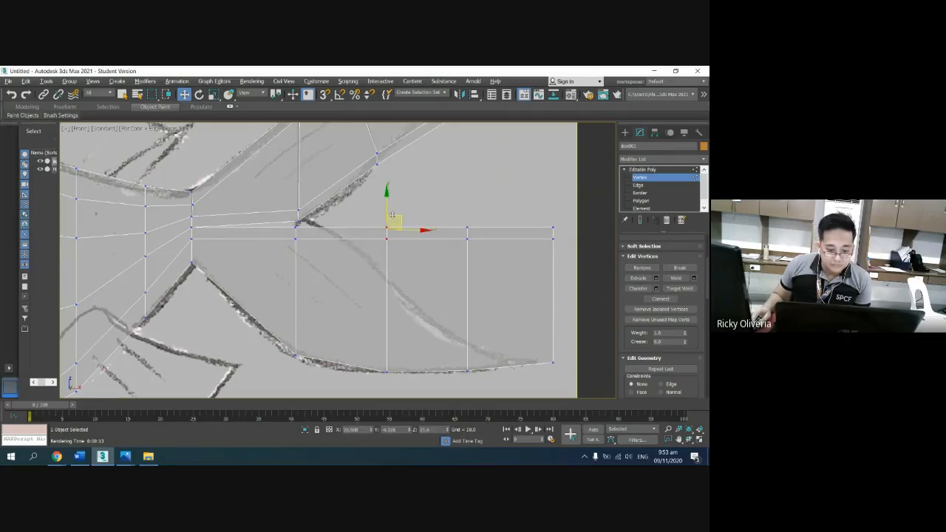
drag(388, 207, 377, 261)
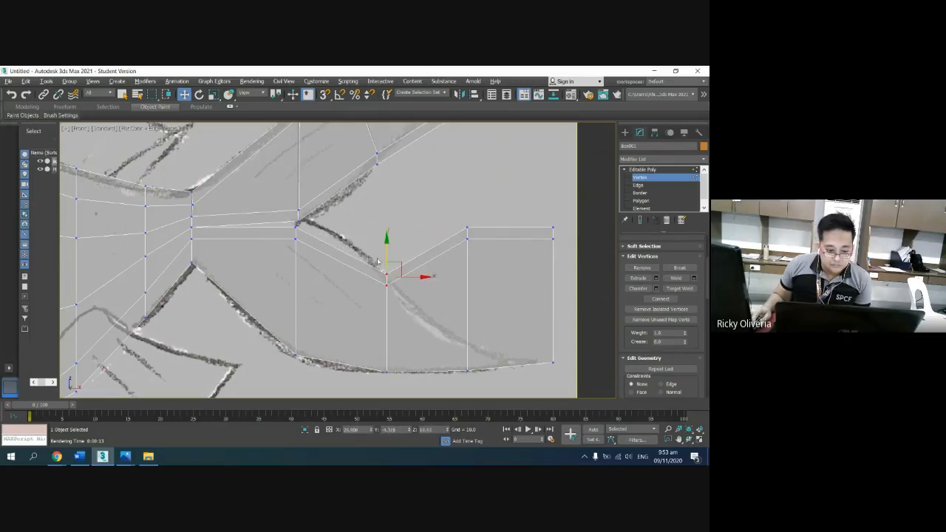
click(468, 233)
drag(467, 208, 449, 315)
click(546, 304)
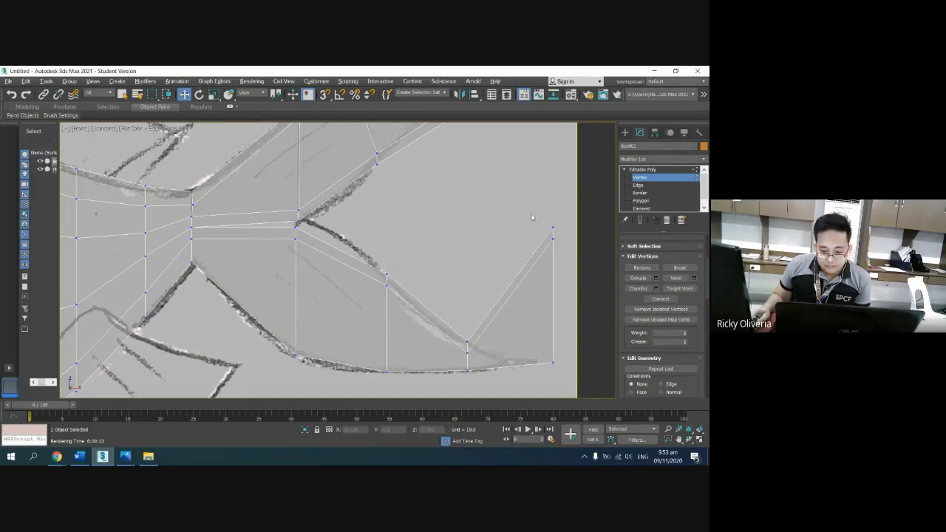
click(553, 234)
drag(555, 208, 556, 346)
click(535, 322)
drag(553, 305, 553, 312)
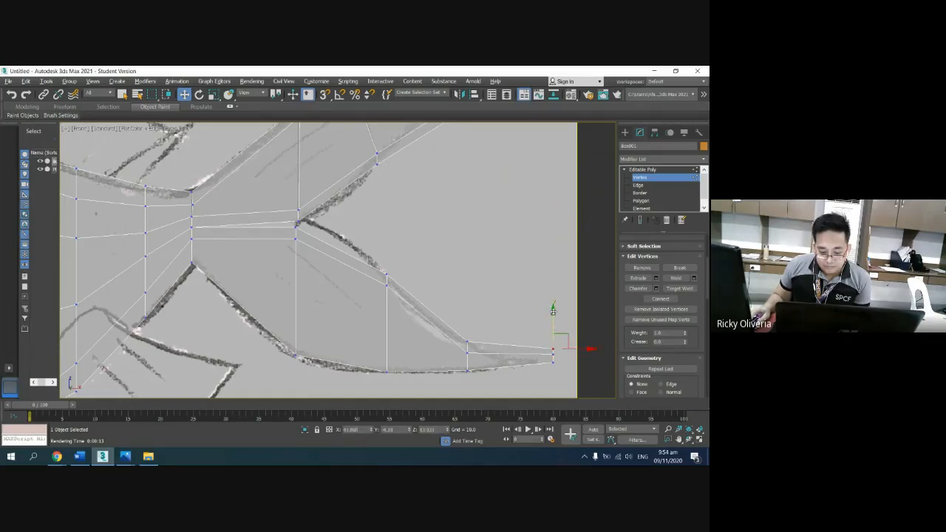
Step: Move the upper vertices of the lower fin's second section back along the sketched inner edge toward the tail fork
drag(351, 256, 407, 321)
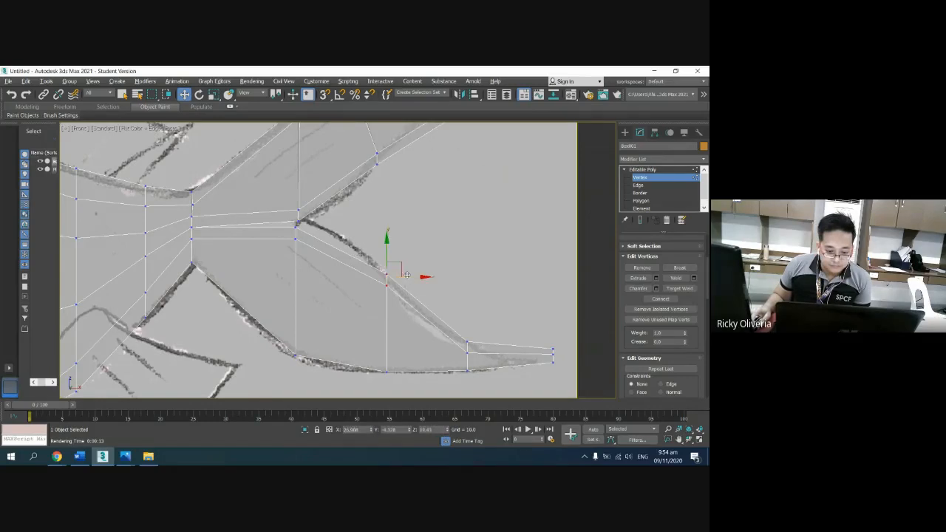
drag(412, 276, 366, 225)
drag(391, 255, 343, 214)
click(395, 222)
Step: Shift the first-section vertices of both tail fins onto the point of the sketched tail fork
drag(308, 259, 292, 235)
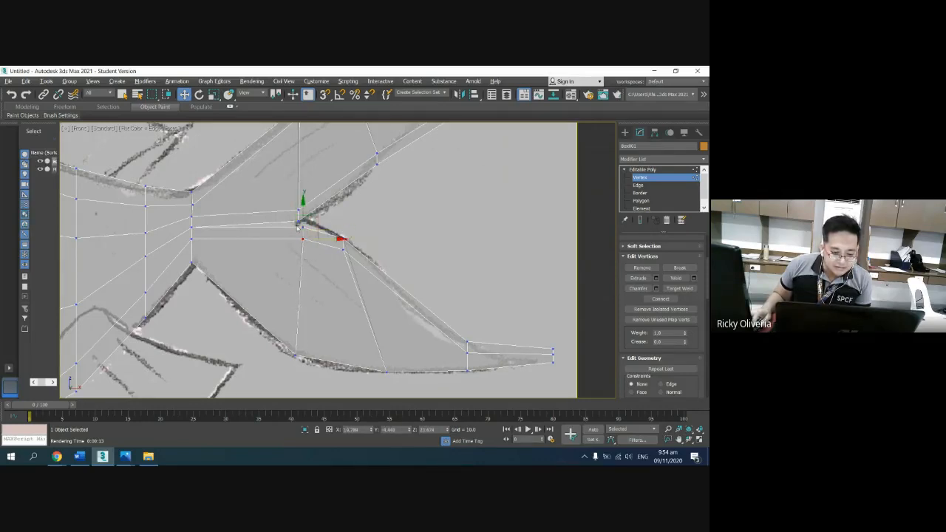
click(309, 223)
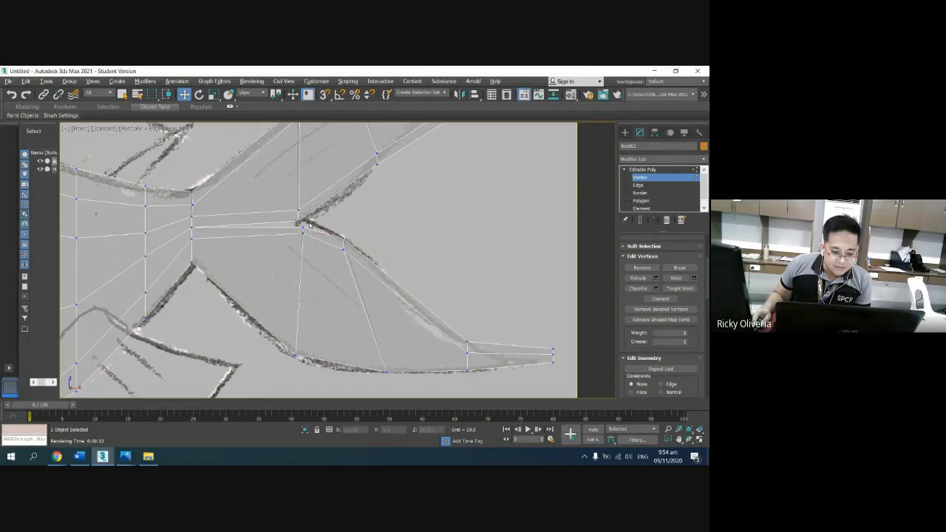
drag(288, 203, 304, 197)
drag(309, 253, 303, 205)
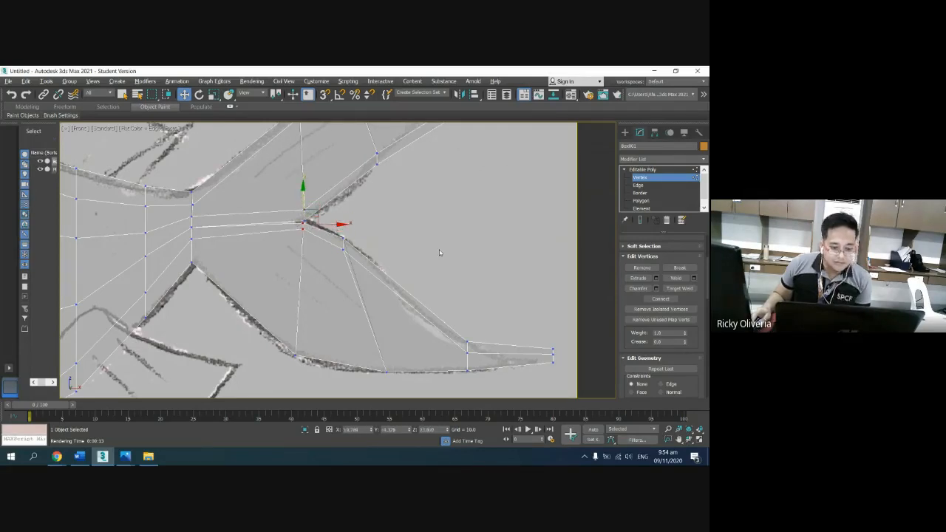
click(434, 271)
scroll(426, 276, down, 5)
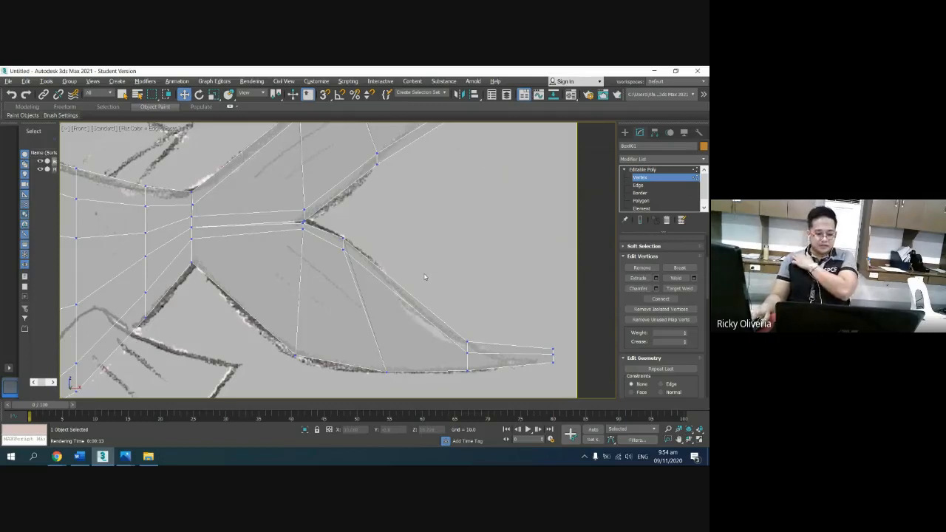
Step: Examine the shaped tail fins from several angles in perspective and compare the whole fish with the sketch in the front view
scroll(562, 296, up, 4)
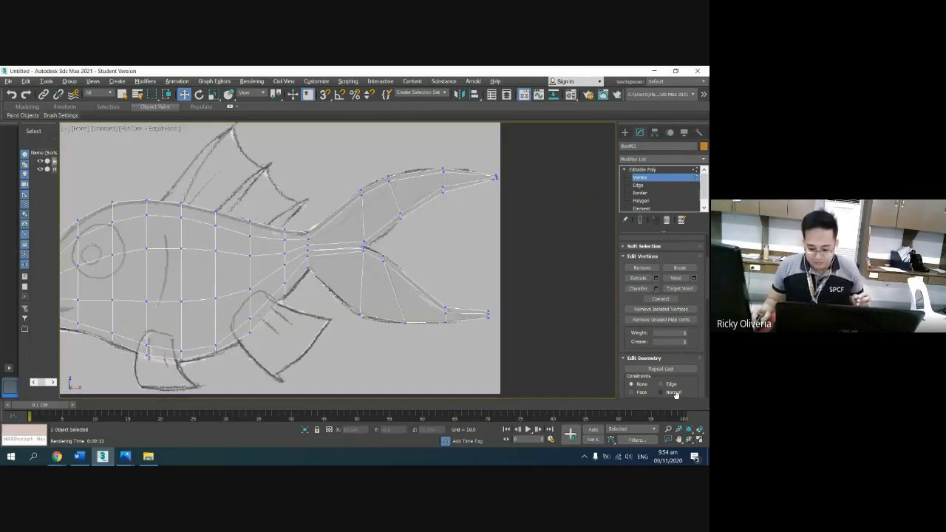
key(alt+w)
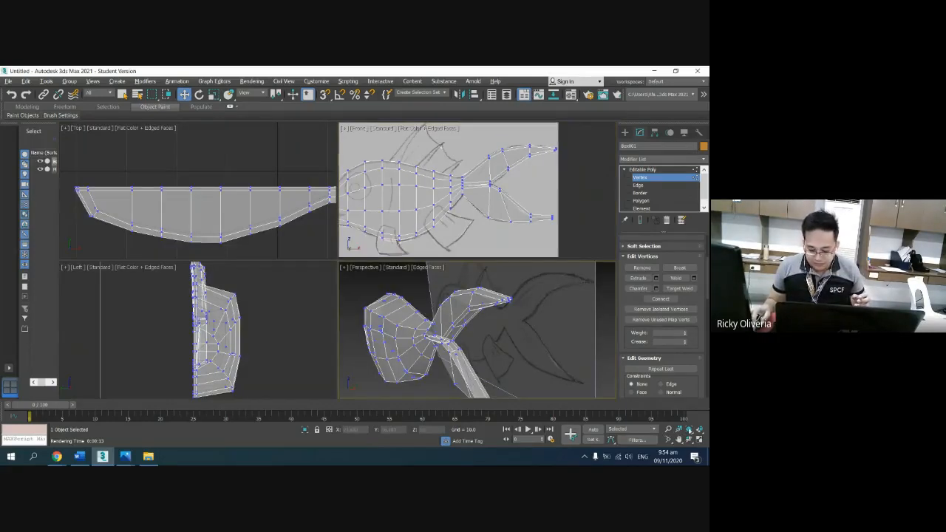
click(700, 440)
click(689, 440)
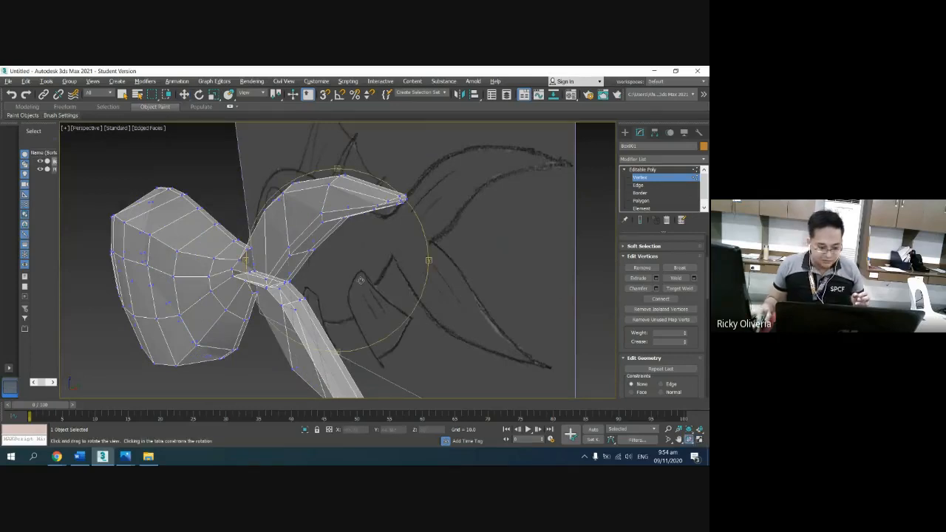
drag(361, 280, 393, 266)
scroll(393, 265, down, 5)
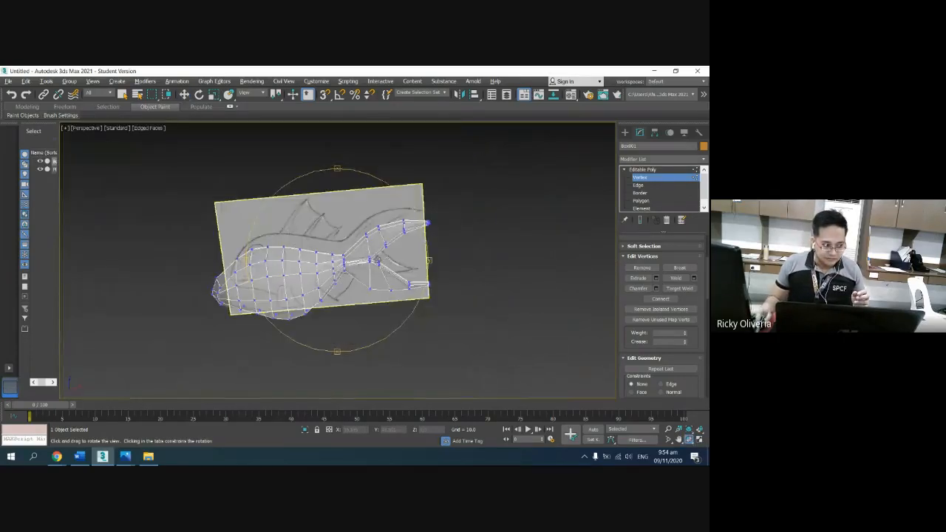
scroll(357, 276, up, 3)
drag(329, 271, 459, 300)
key(w)
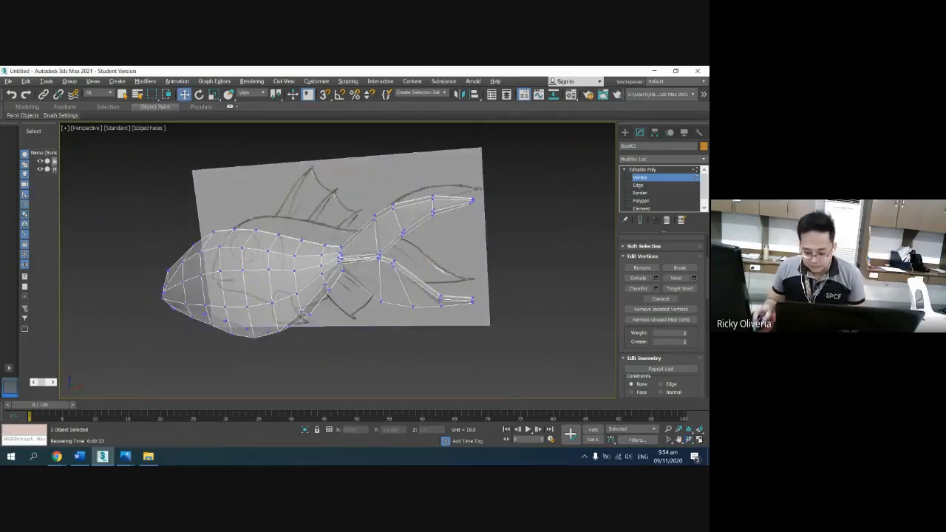
key(alt+w)
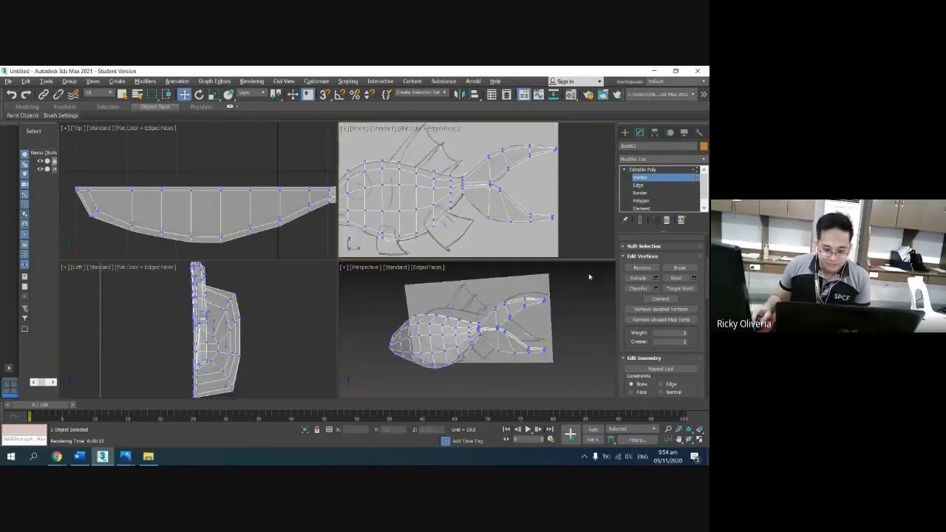
click(699, 441)
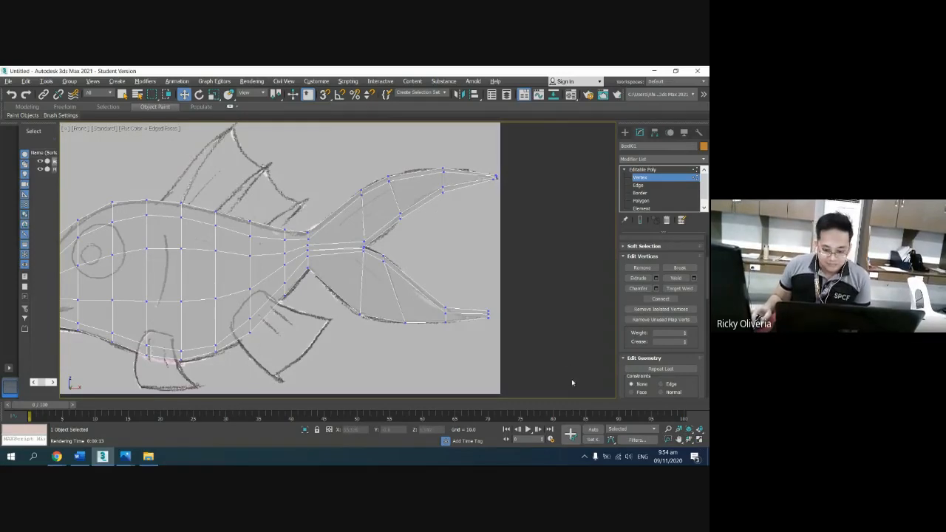
click(679, 440)
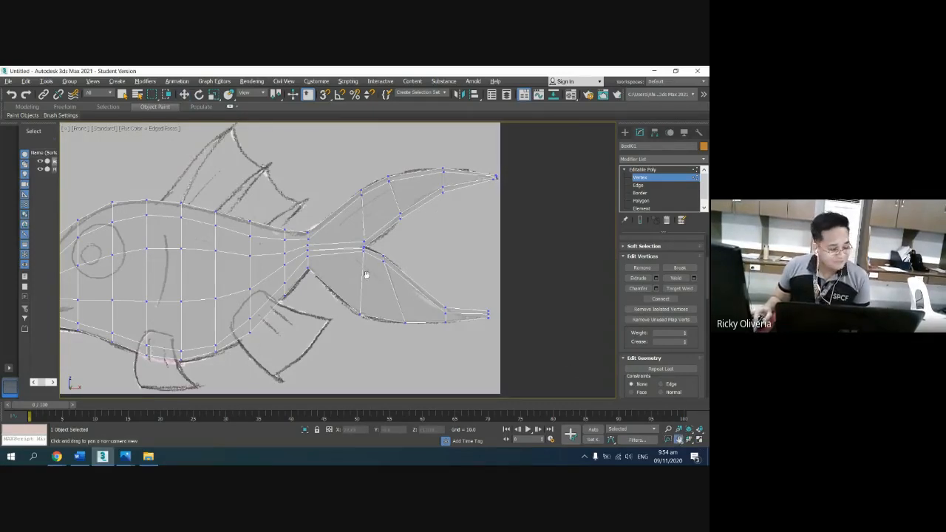
drag(366, 275, 425, 261)
right_click(415, 261)
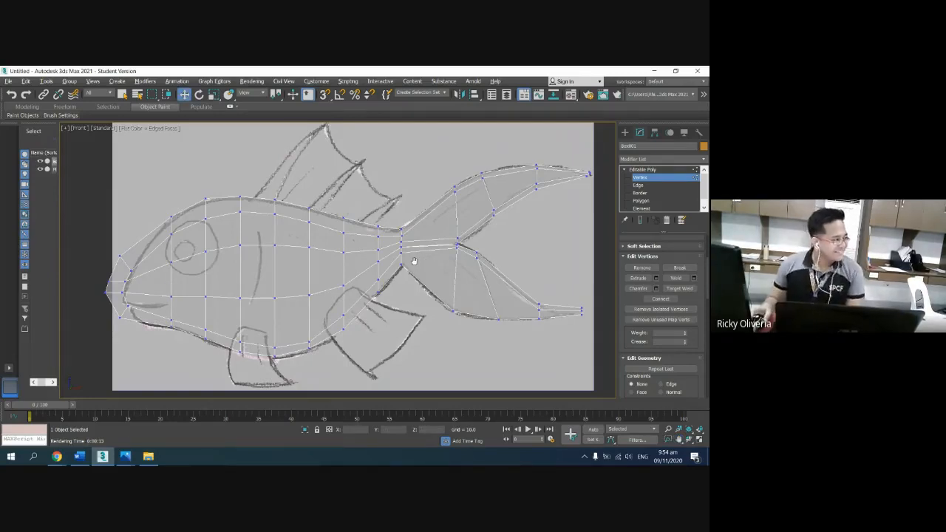
right_click(412, 258)
click(313, 263)
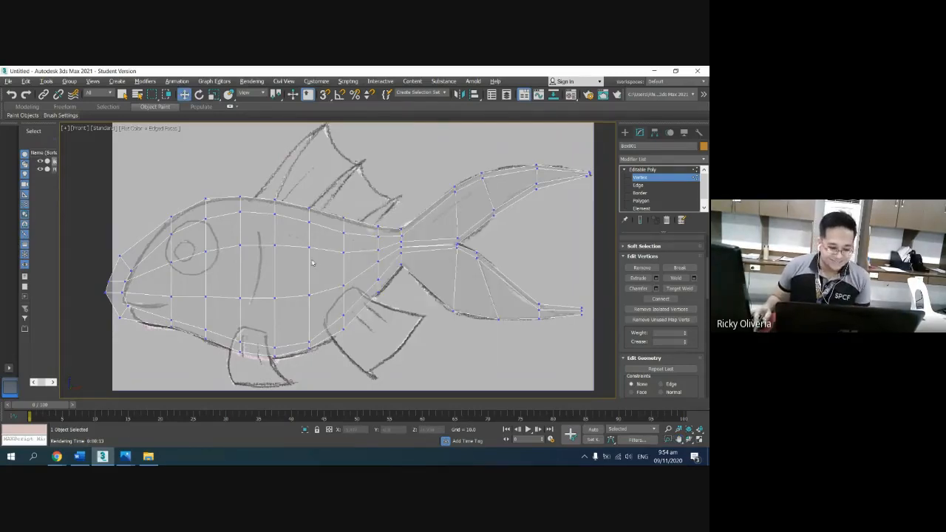
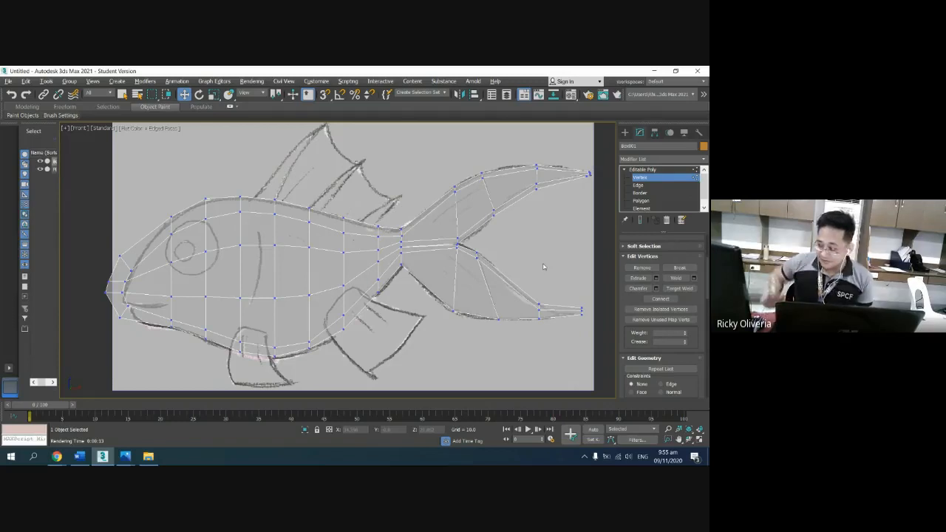
Step: Turn off See-Through in the fish model's object properties
right_click(328, 283)
click(346, 335)
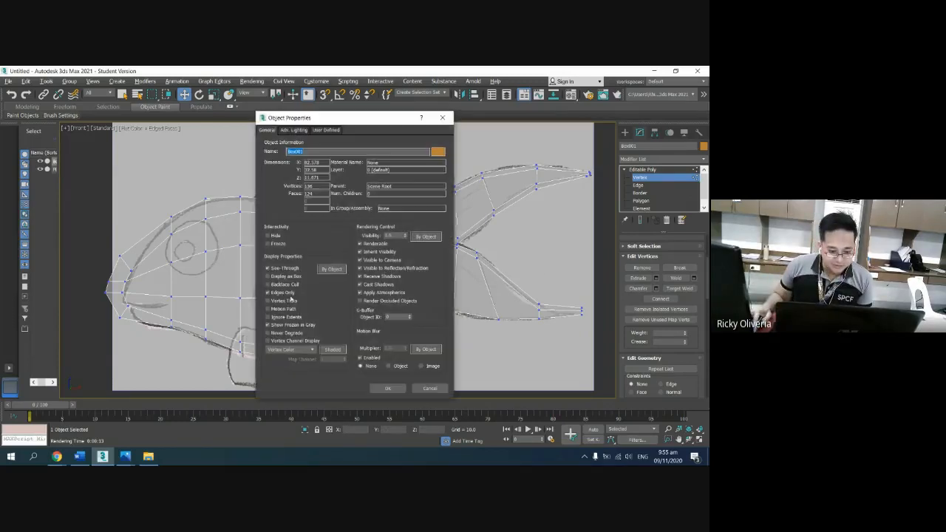
click(281, 270)
click(388, 390)
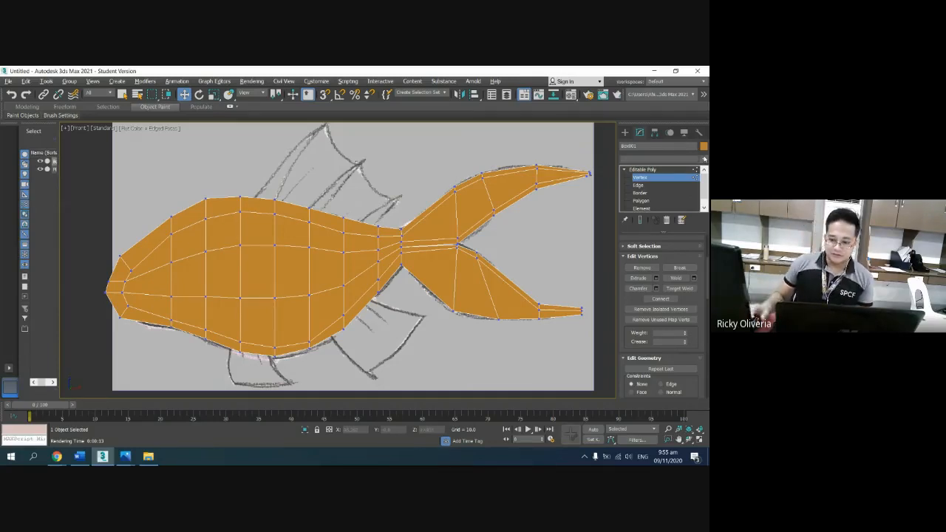
Step: Apply a TurboSmooth modifier to the fish model
click(704, 159)
text(t)
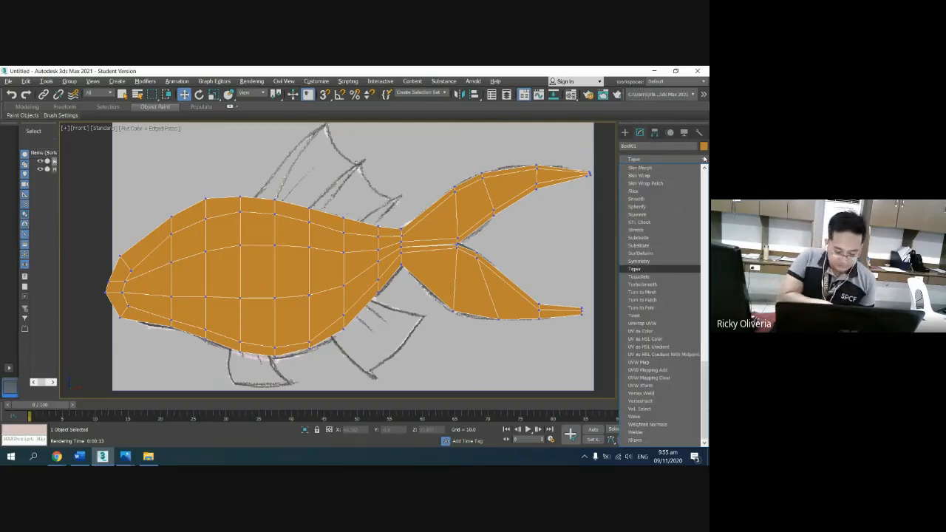
text(t)
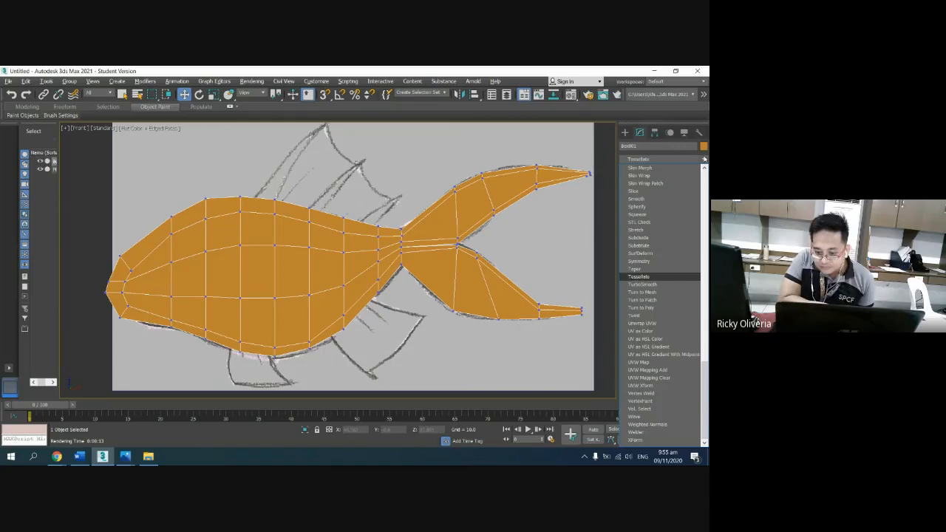
text(th)
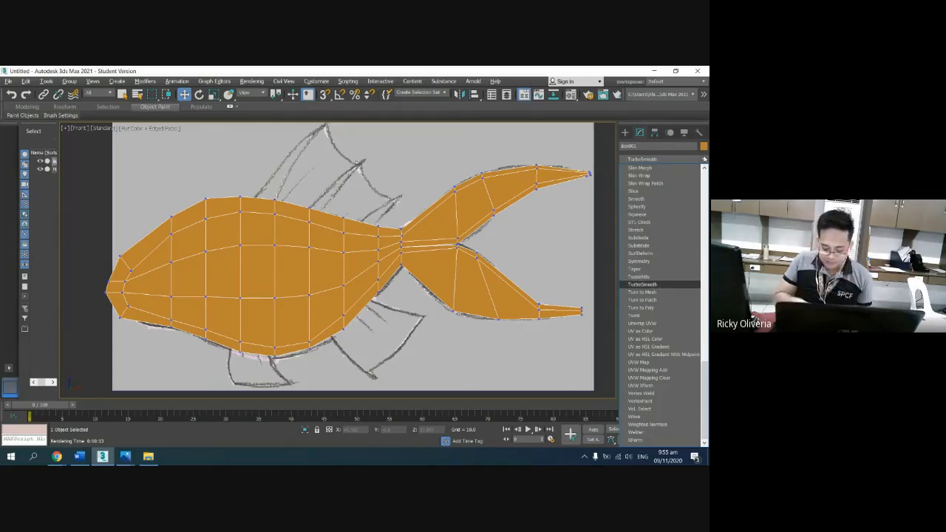
key(Return)
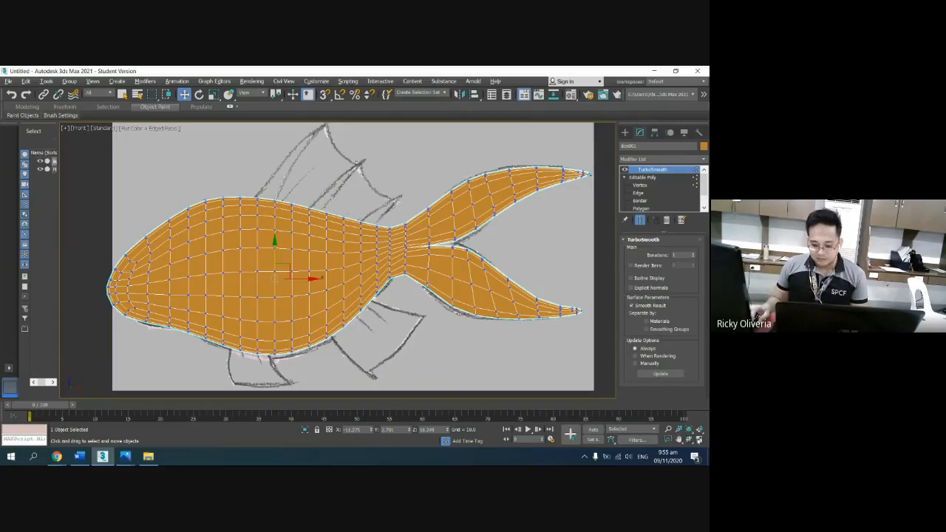
Step: Inspect the smoothed body and tail fins in the perspective view, with the model both selected and deselected
click(700, 439)
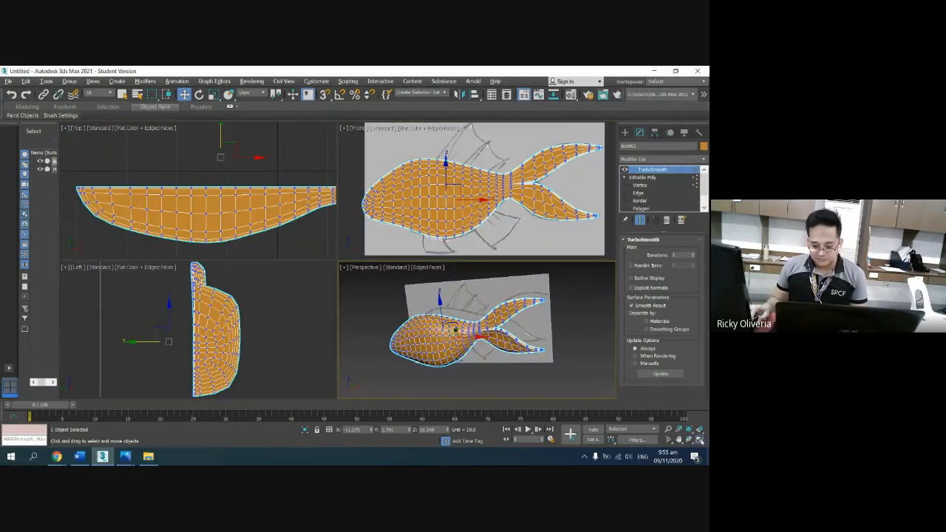
click(700, 441)
click(668, 430)
drag(361, 305, 359, 273)
click(688, 439)
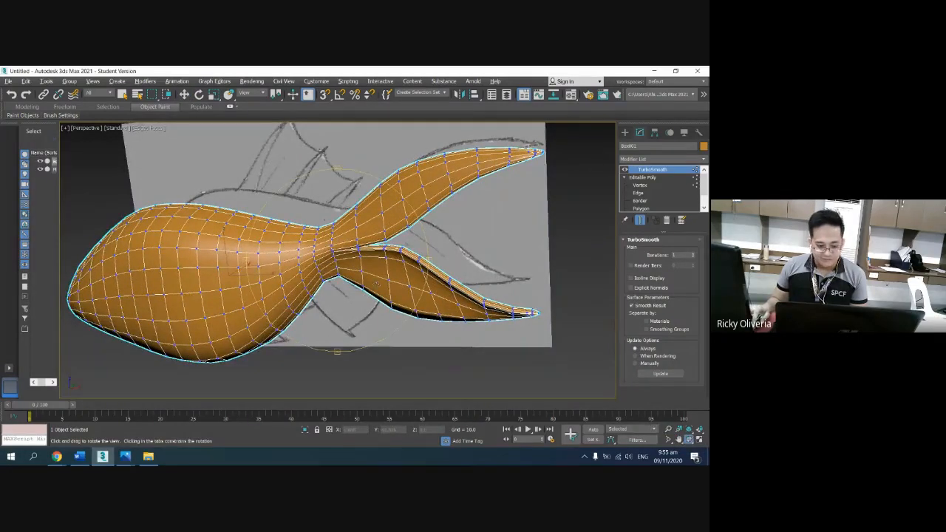
mouse_move(285, 251)
mouse_down()
mouse_move(300, 253)
mouse_move(290, 264)
mouse_move(296, 260)
mouse_up()
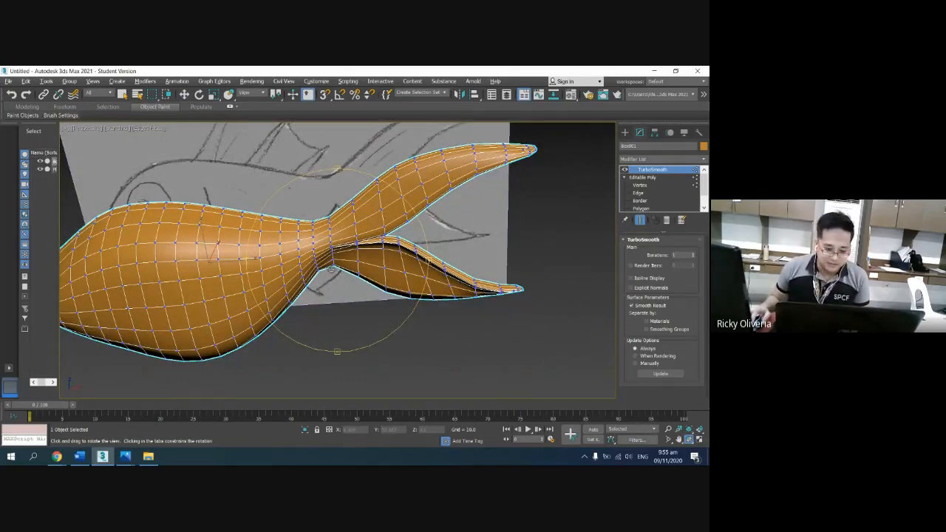
key(w)
click(561, 382)
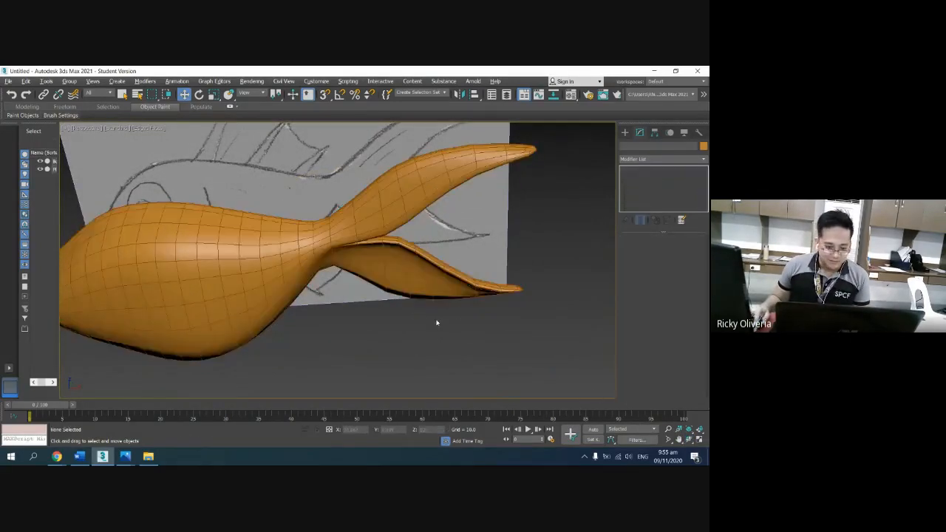
click(403, 278)
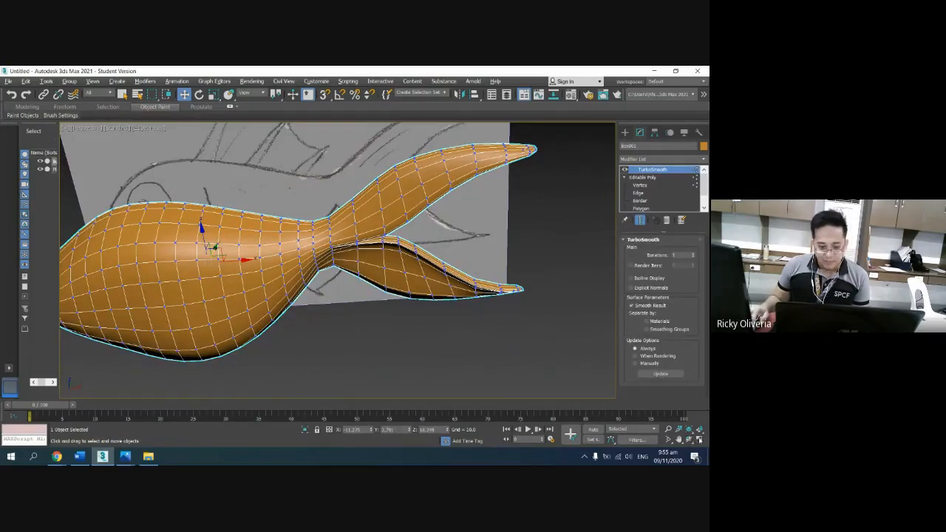
key(alt+w)
click(417, 326)
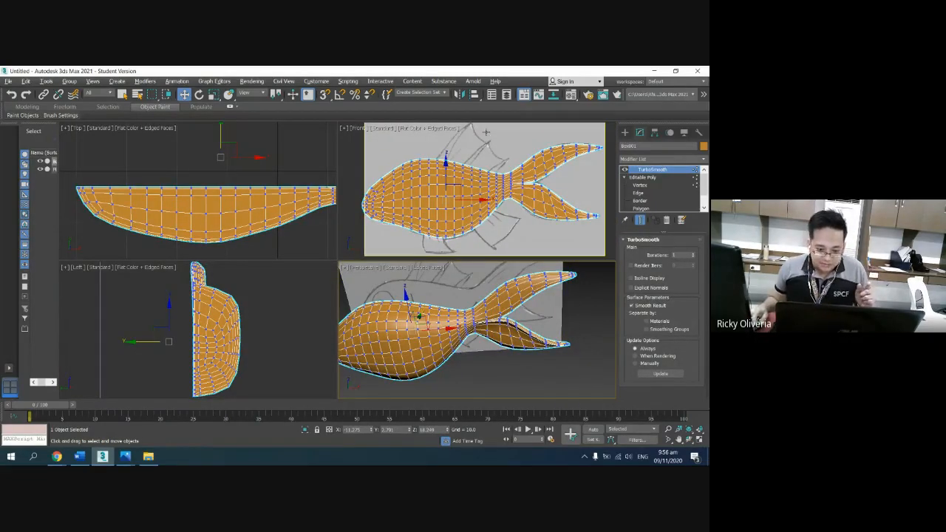
click(523, 379)
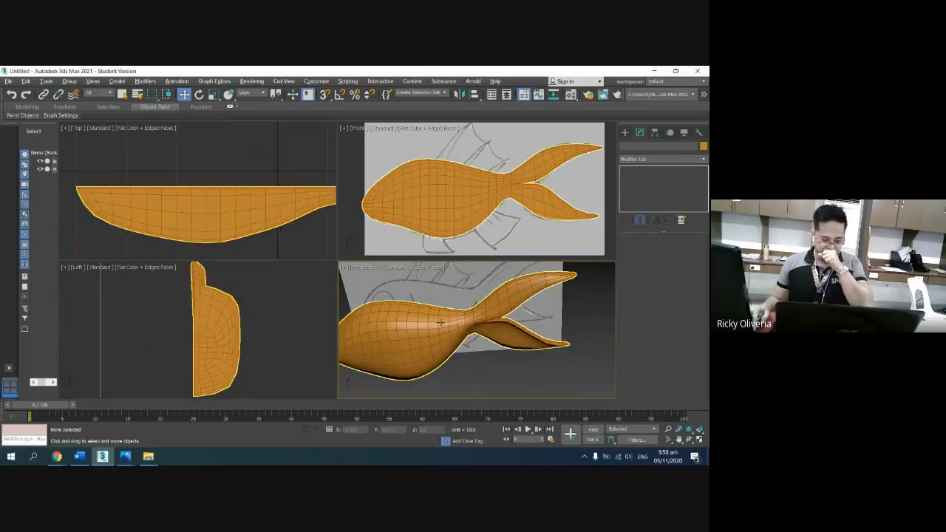
click(441, 322)
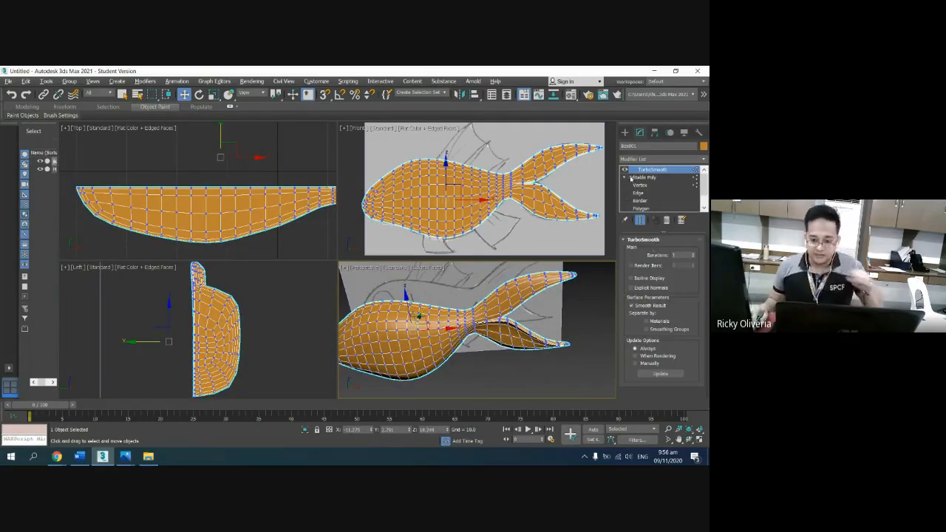
Step: Disable the TurboSmooth modifier's effect on the fish and open the model's object properties
click(625, 171)
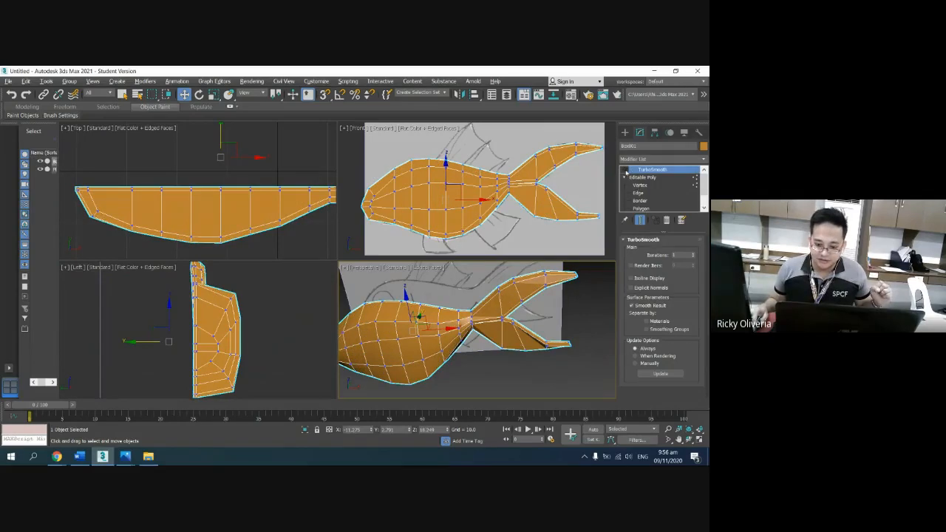
click(468, 216)
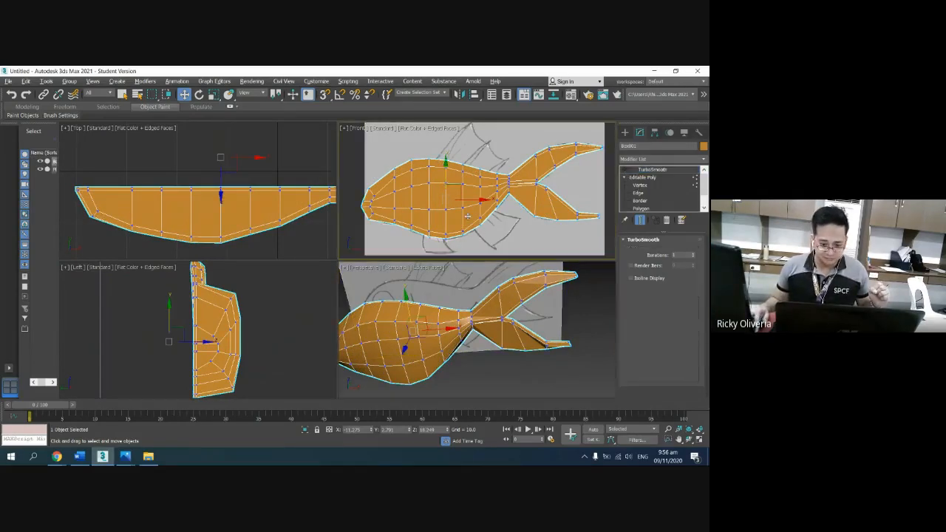
right_click(468, 216)
click(498, 290)
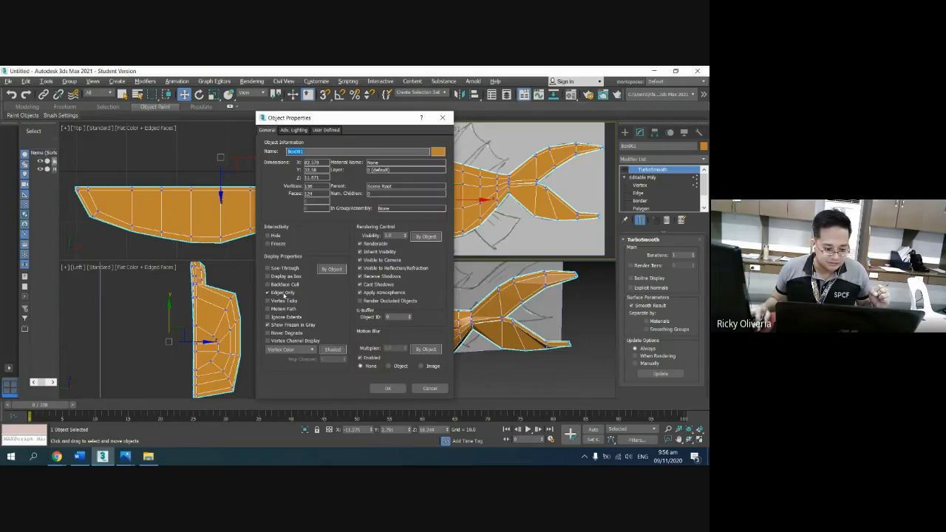
Step: Enable See-Through display for the fish mesh in its object properties and deselect it
click(268, 269)
click(387, 388)
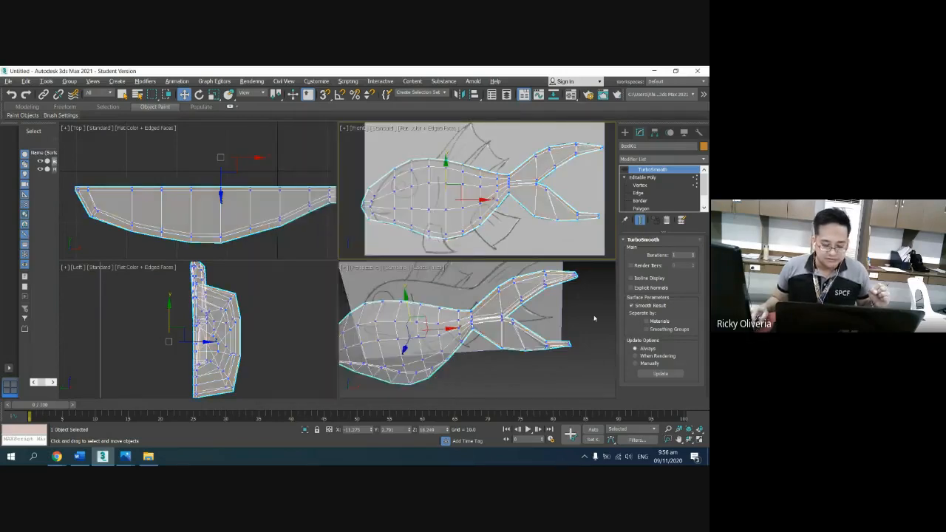
click(560, 398)
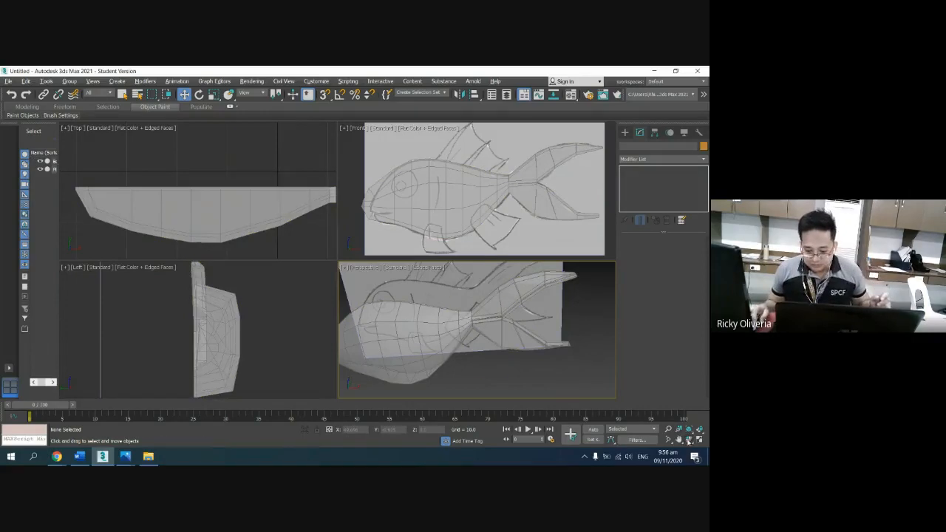
Step: Select the fish mesh in a maximized perspective view of its underside
click(688, 439)
drag(448, 348, 463, 313)
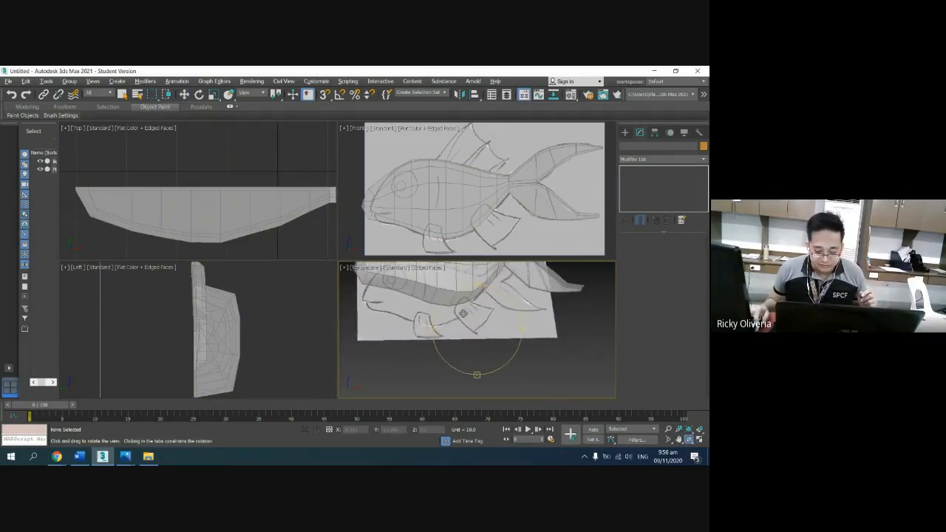
click(700, 441)
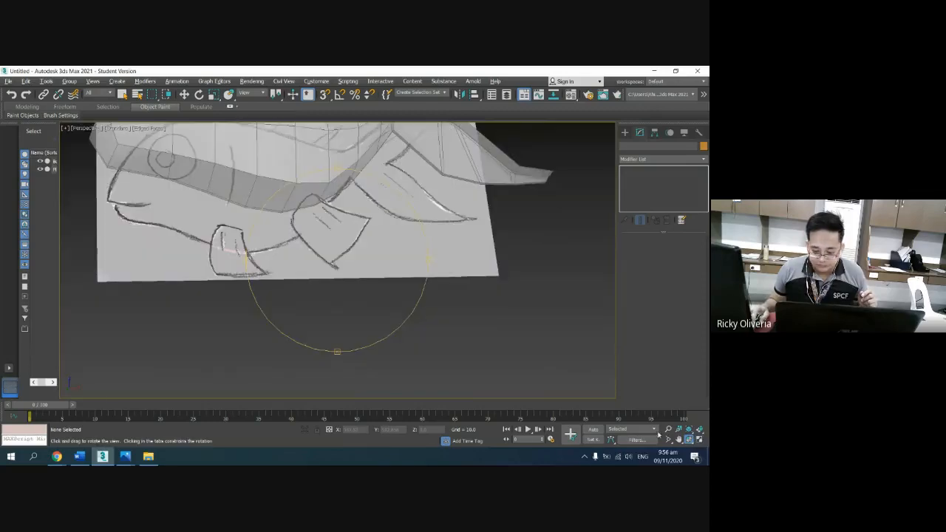
click(680, 440)
drag(357, 253, 419, 312)
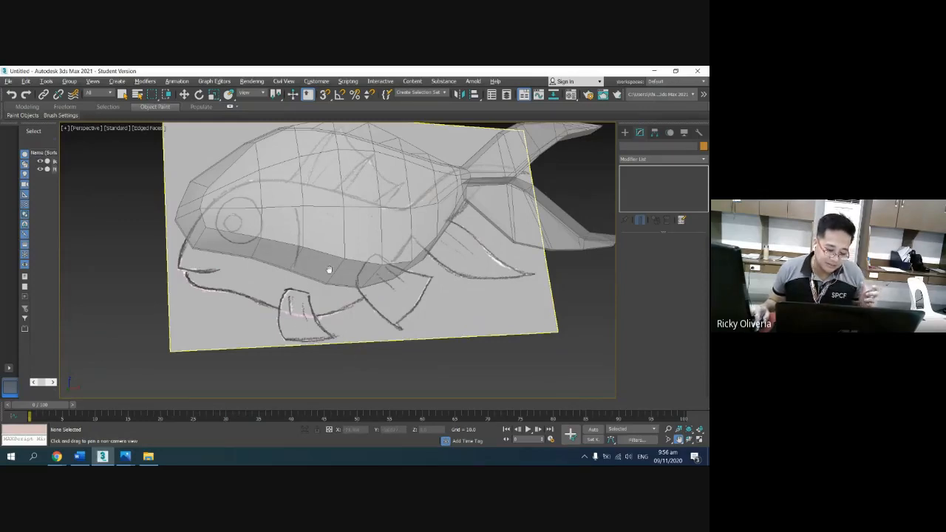
scroll(328, 269, up, 5)
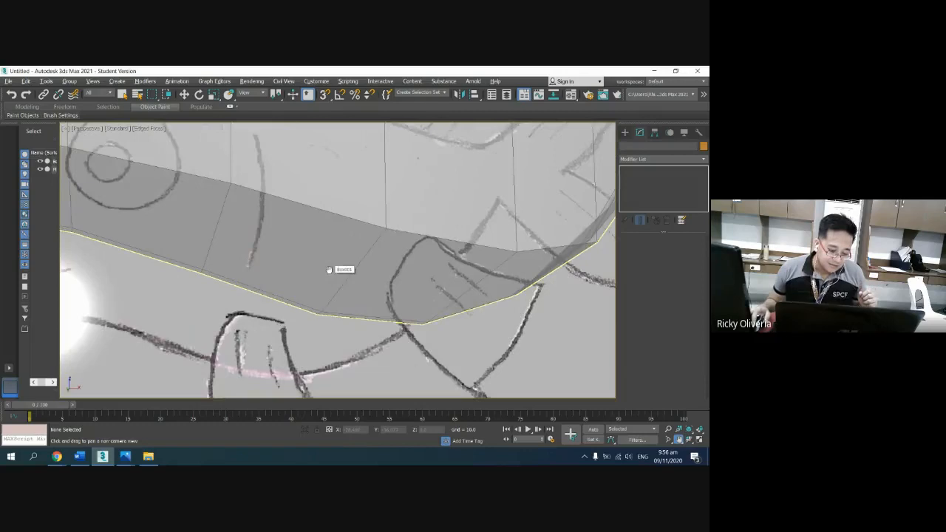
scroll(328, 266, down, 5)
key(w)
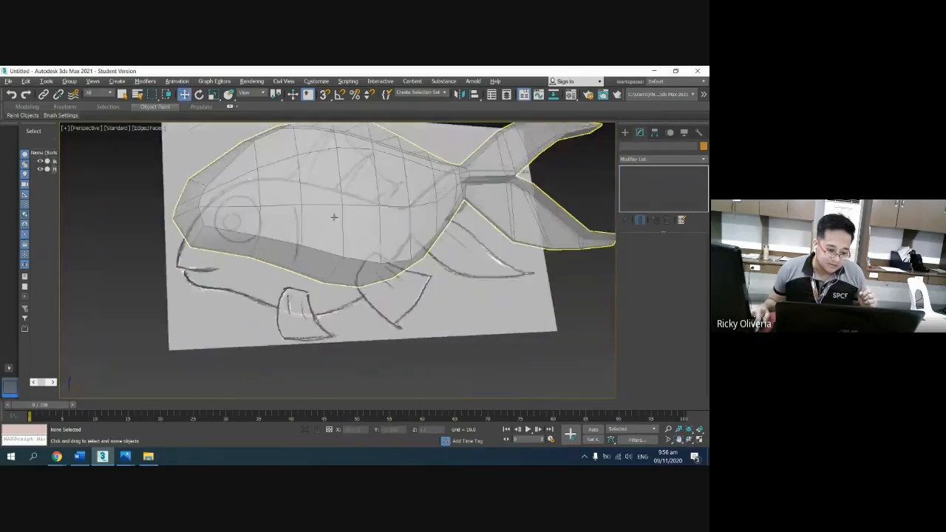
click(332, 214)
scroll(335, 283, up, 3)
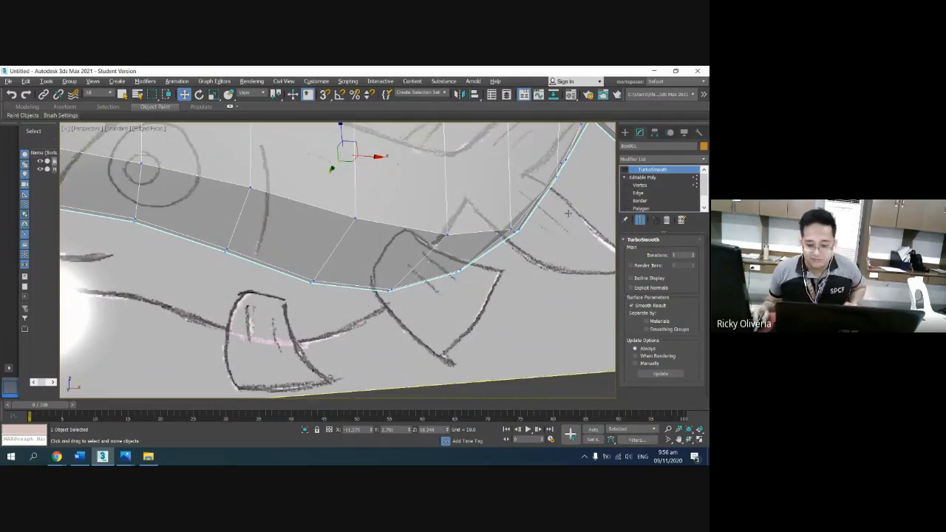
Step: Connect the two neighbouring cross edges of the underside panel just behind the eye with a new edge
key(2)
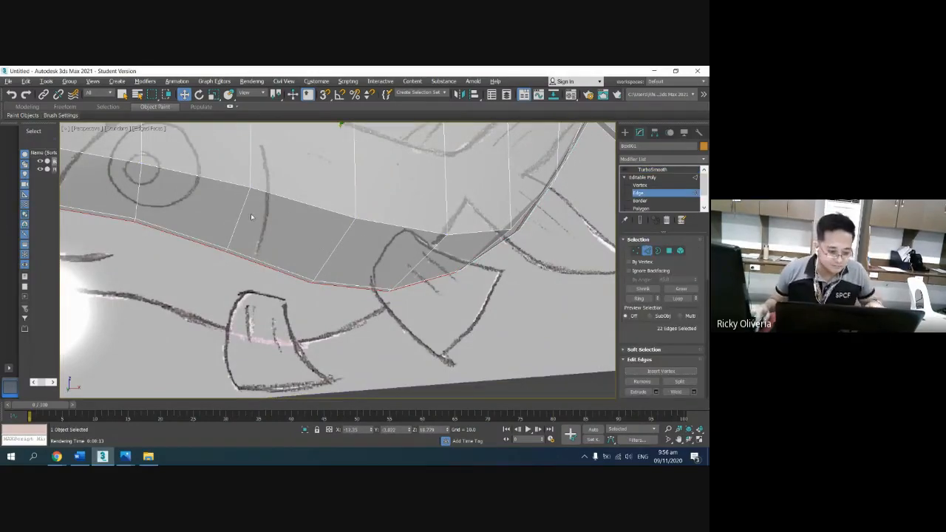
click(242, 210)
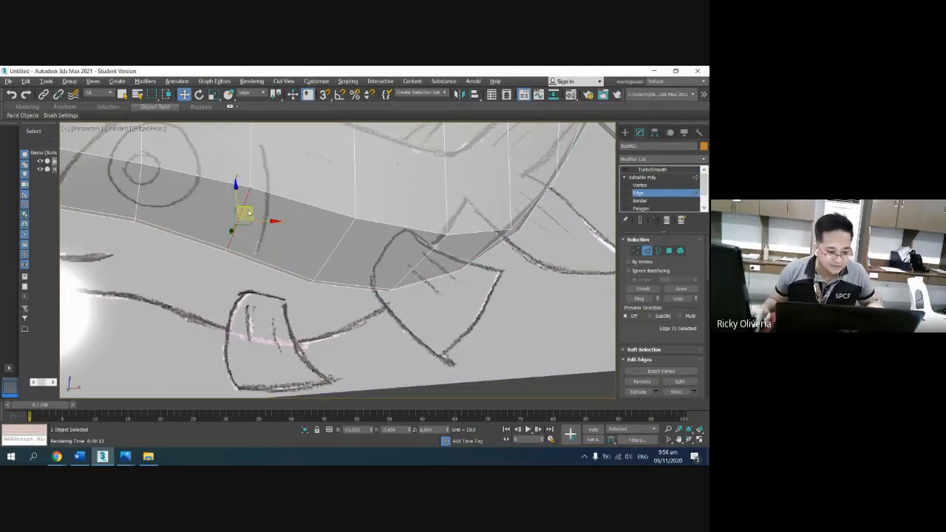
ctrl+click(338, 242)
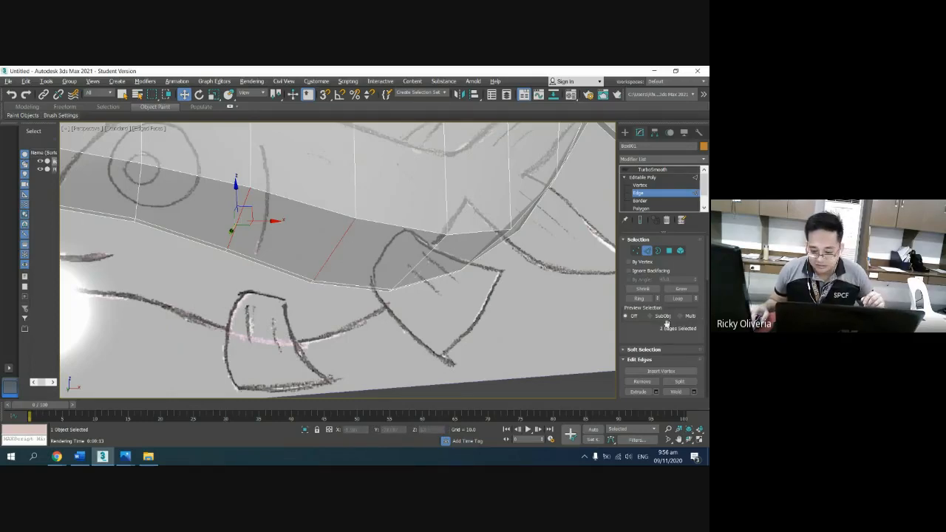
scroll(644, 276, down, 3)
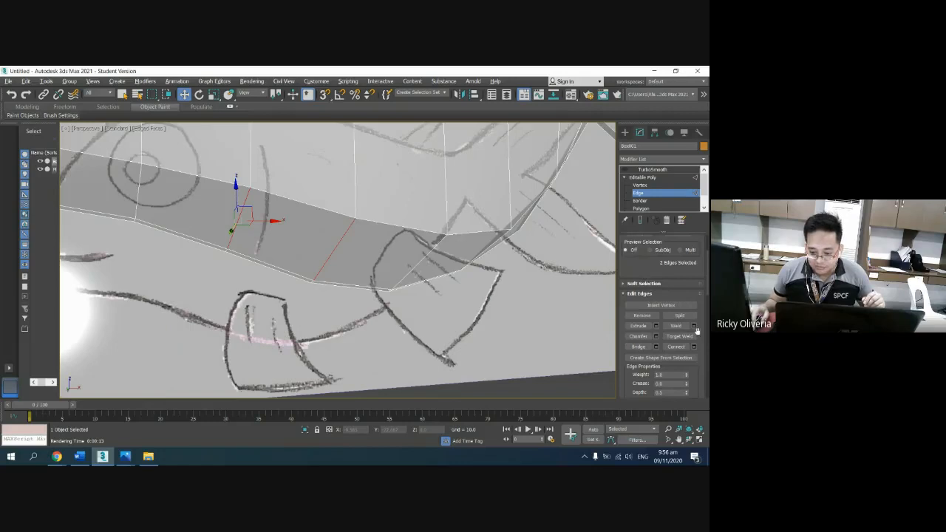
click(675, 346)
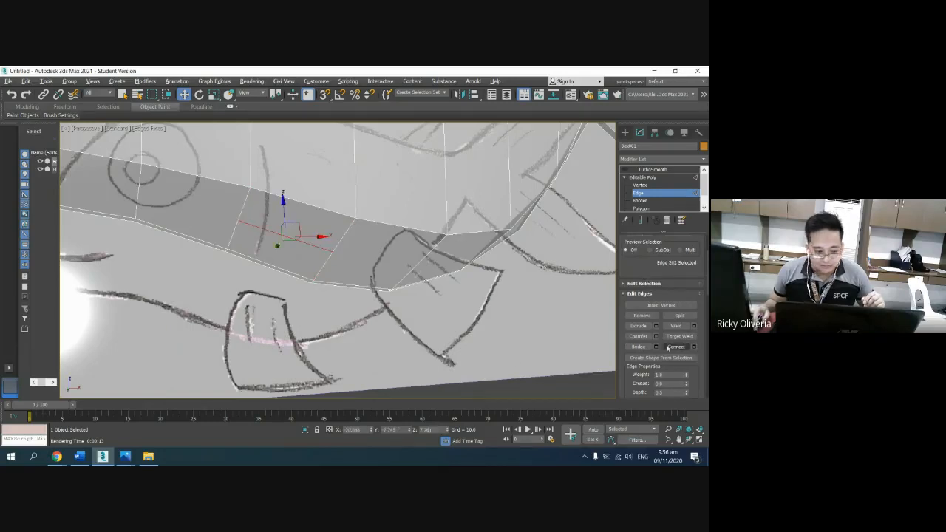
click(417, 317)
Step: Move the new connecting edge along Y toward the outer side of the fish's underside
click(293, 239)
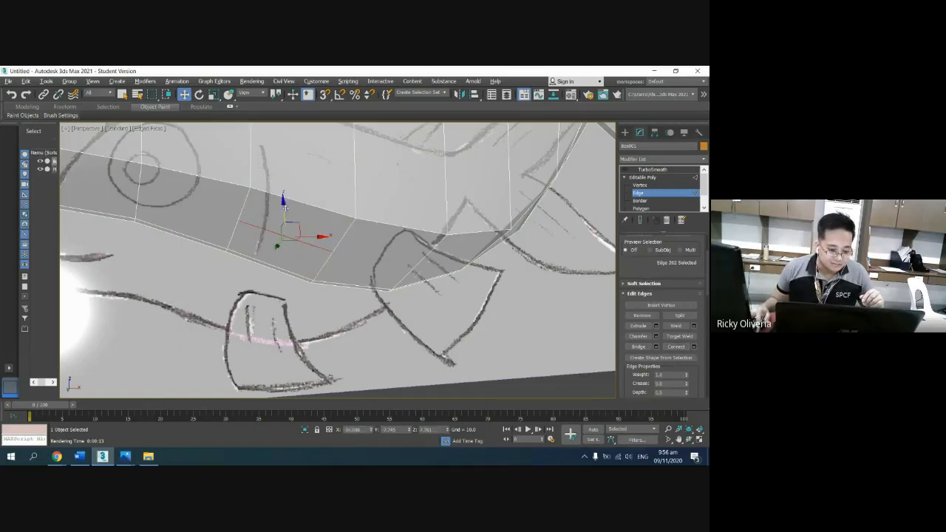
click(344, 270)
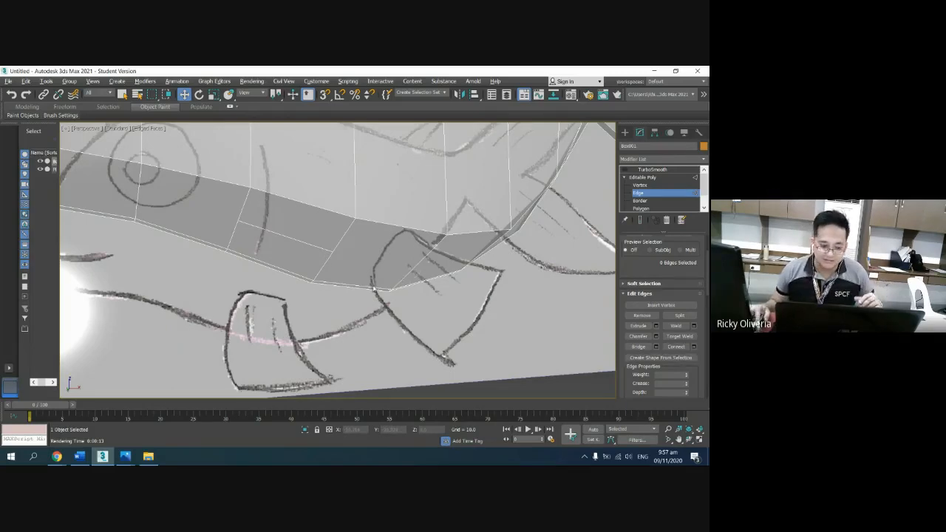
click(283, 234)
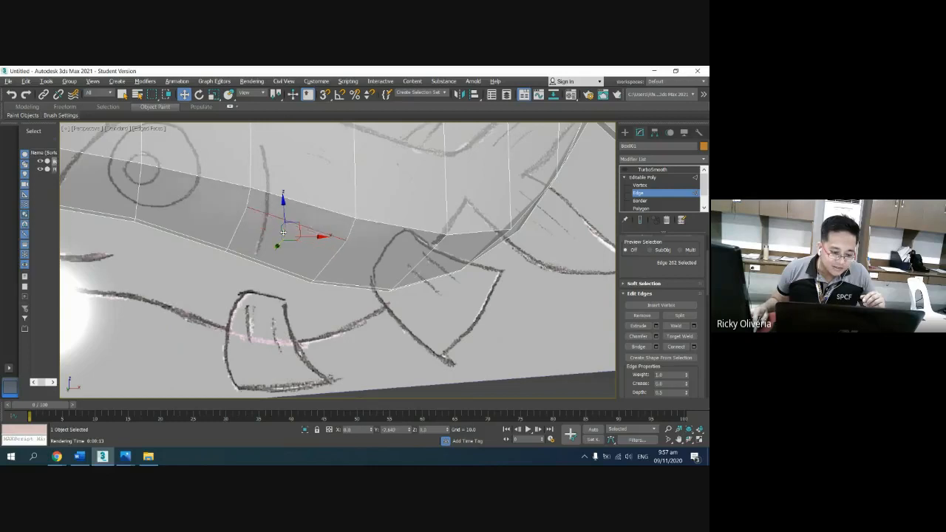
click(284, 225)
click(337, 249)
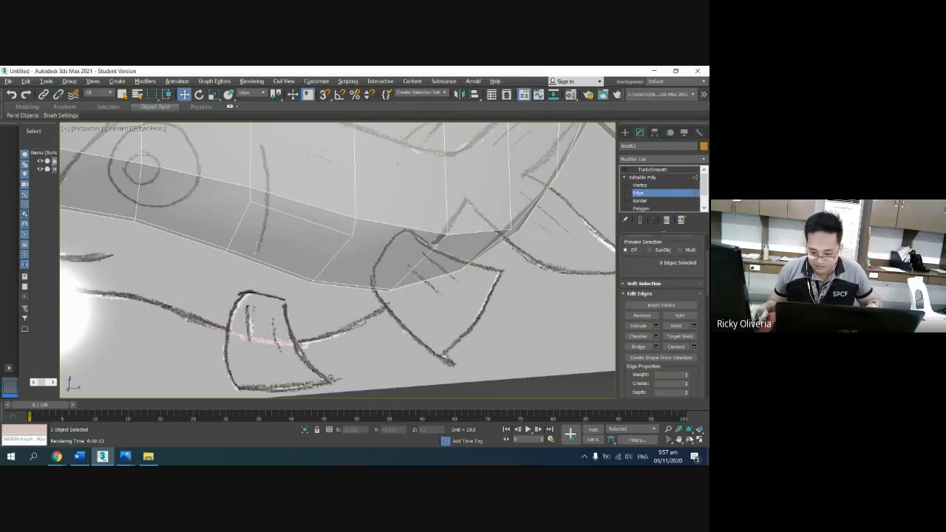
Step: Try to extrude the narrow strip polygon behind the eye outward from the underside as a fin
click(690, 439)
mouse_move(371, 226)
mouse_down()
mouse_move(394, 241)
mouse_move(387, 246)
mouse_move(355, 214)
mouse_move(363, 214)
mouse_move(359, 226)
mouse_move(366, 216)
mouse_up()
right_click(368, 218)
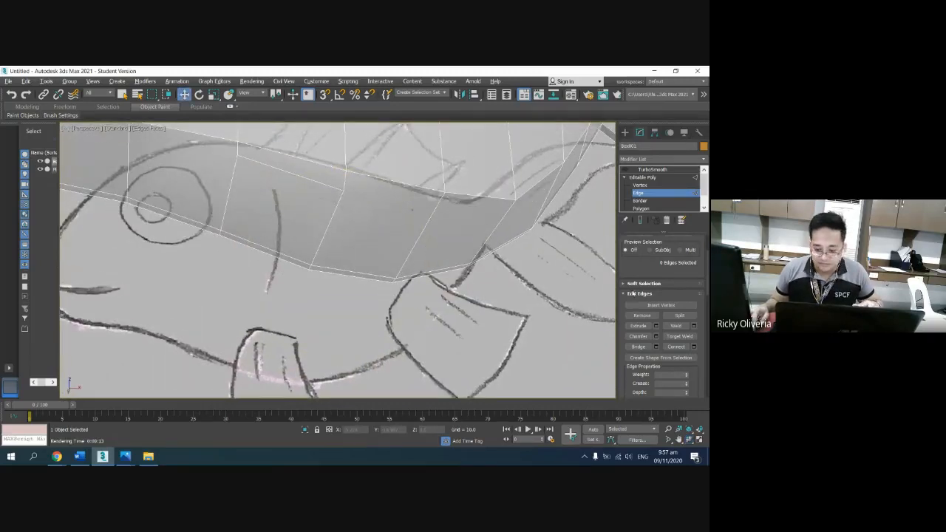
click(642, 209)
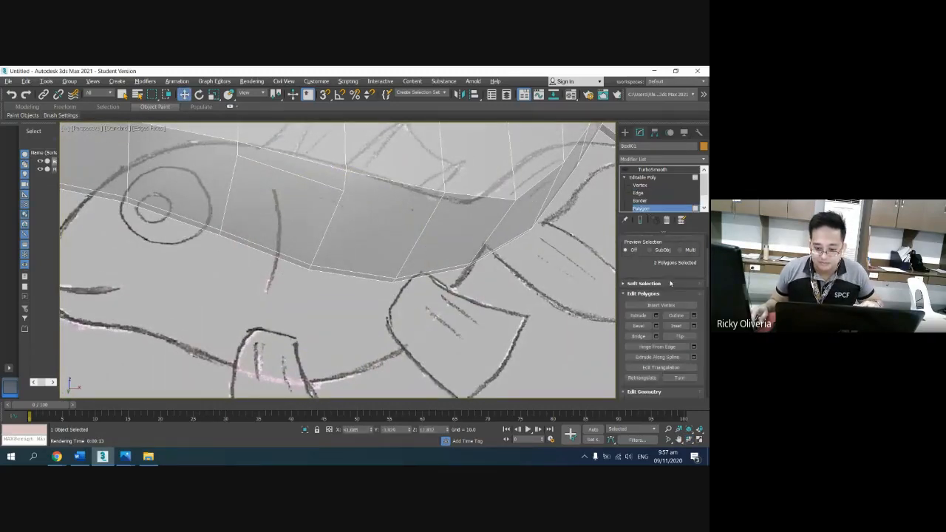
click(644, 318)
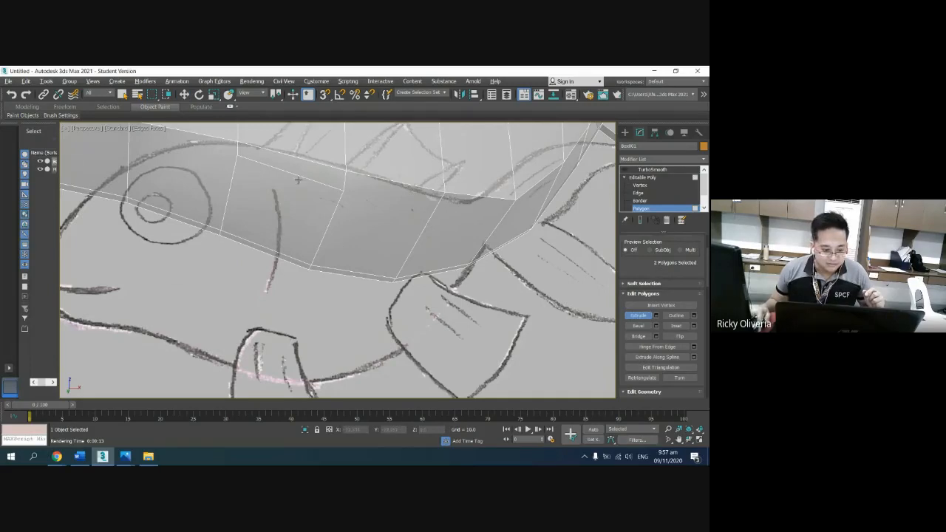
click(308, 162)
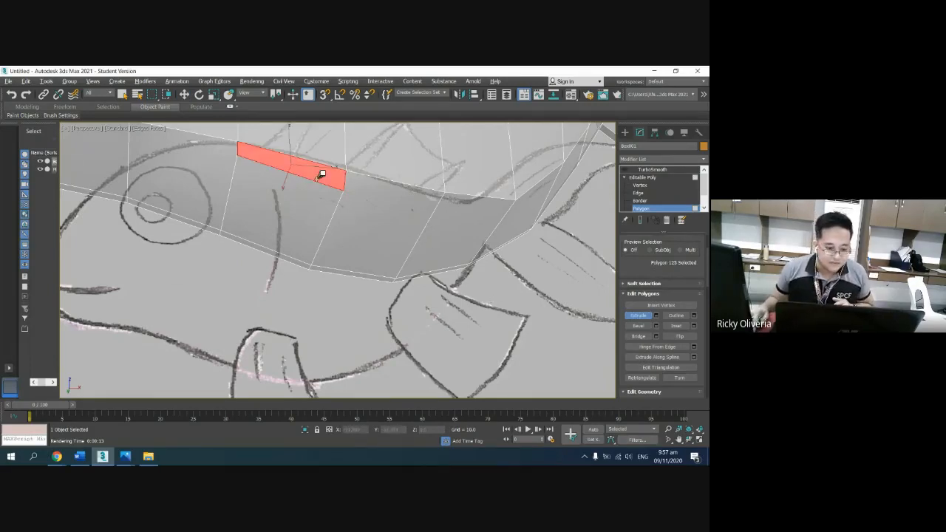
drag(320, 173, 344, 152)
key(w)
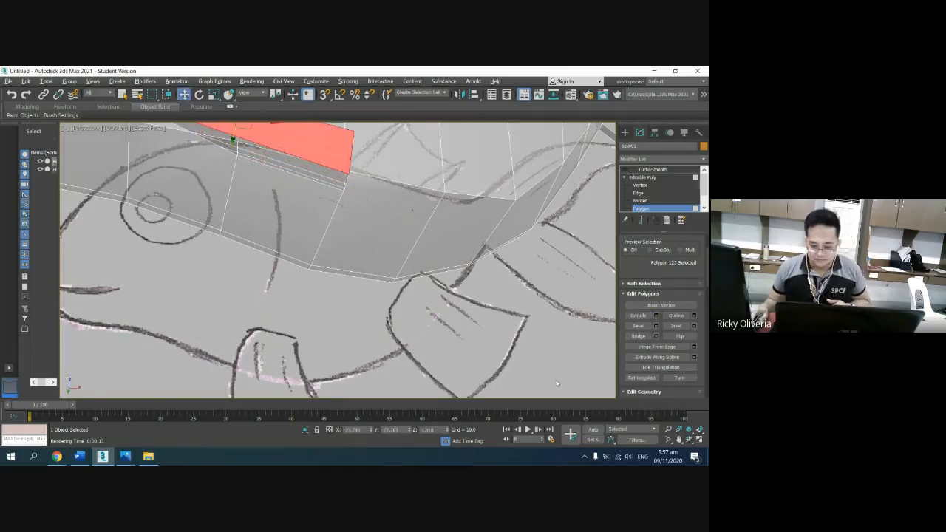
Step: Compare the extrusion with the fin sketch in the front view, and undo the extrusion and the added connecting edge
click(700, 440)
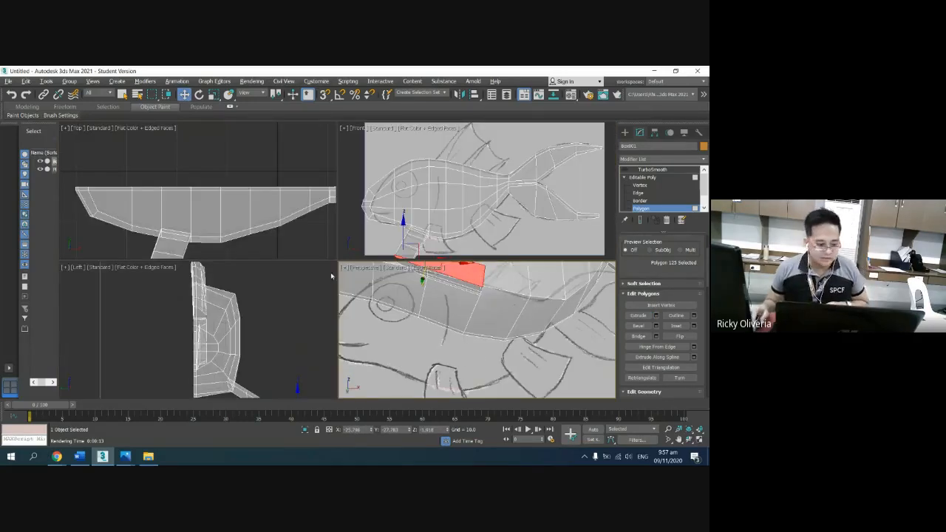
right_click(474, 242)
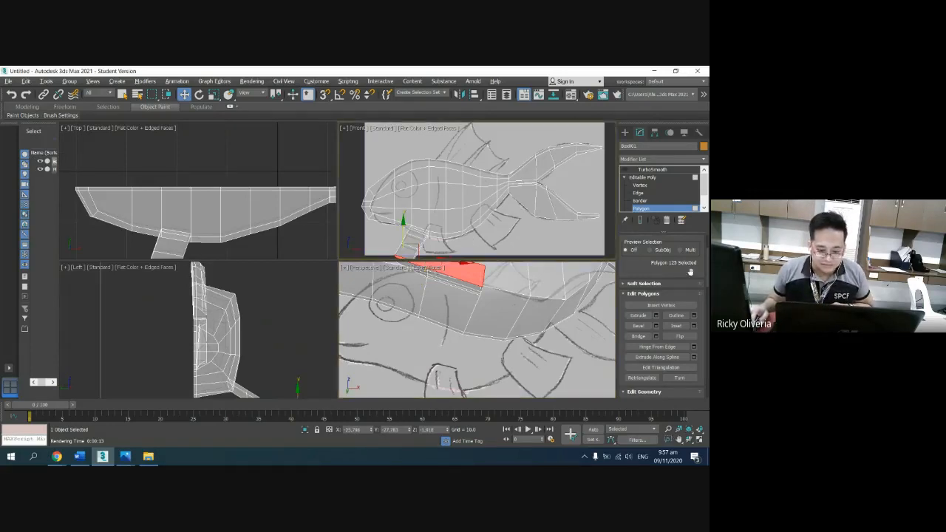
click(700, 440)
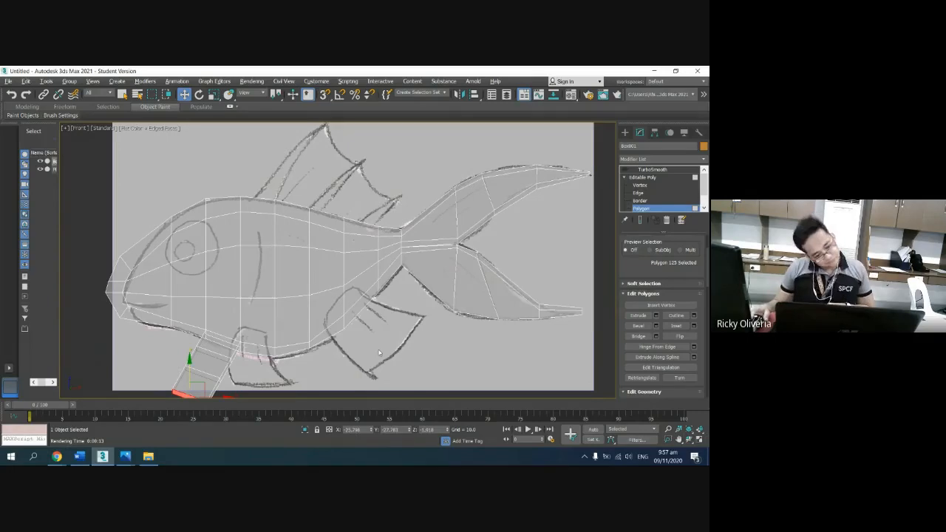
key(ctrl+z)
key(ctrl+z)
key(ctrl+z)
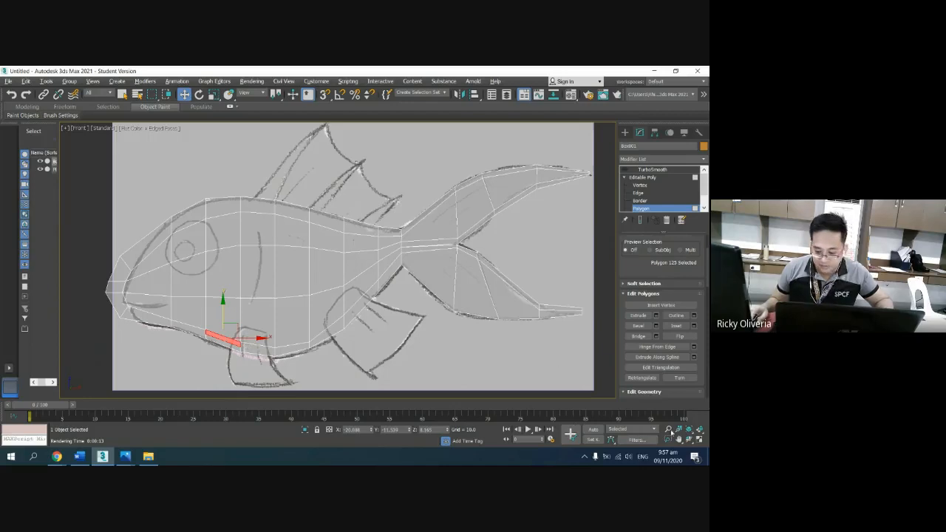
click(700, 440)
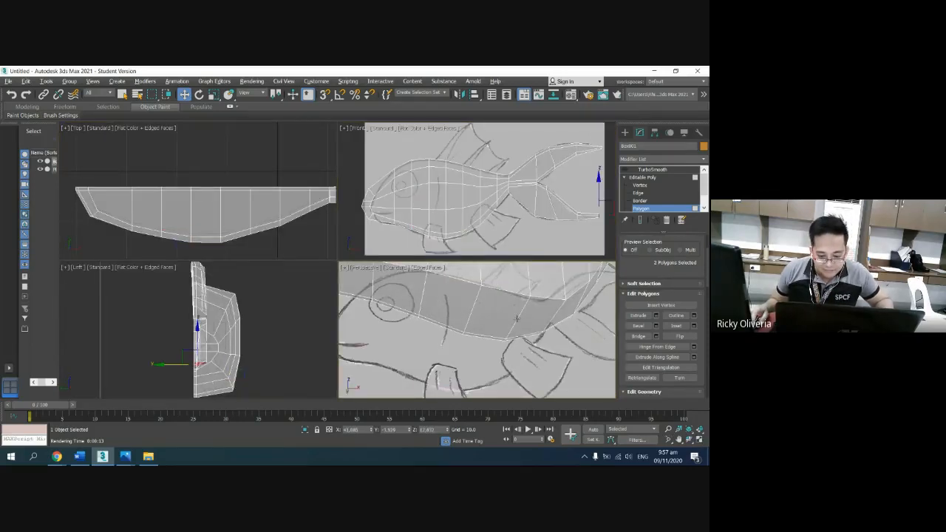
Step: Connect the cross edges of the next underside panel toward the tail and move the new edge along Y near the body's side
click(639, 193)
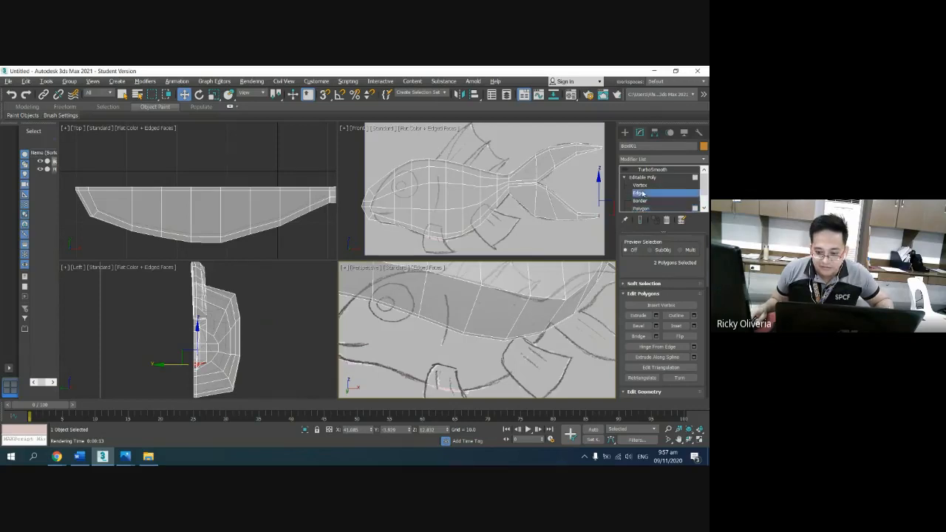
click(521, 316)
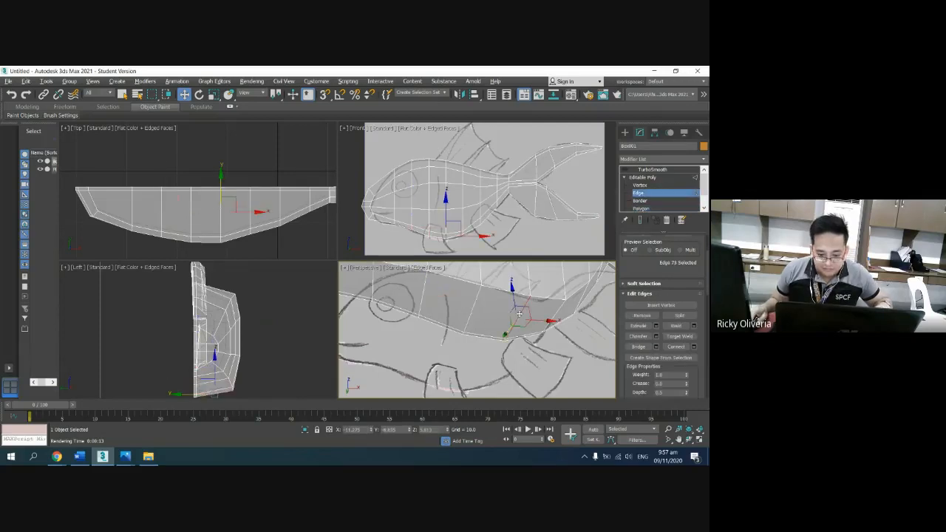
ctrl+click(469, 312)
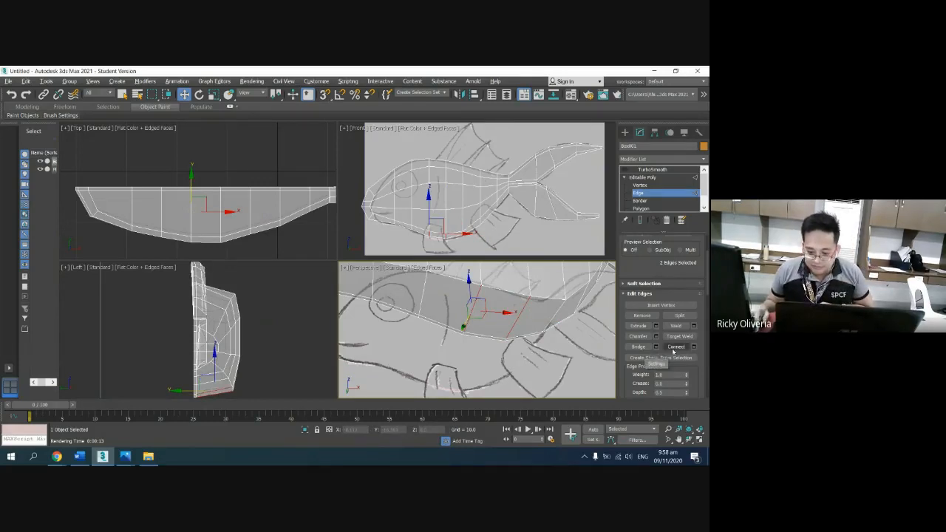
click(496, 316)
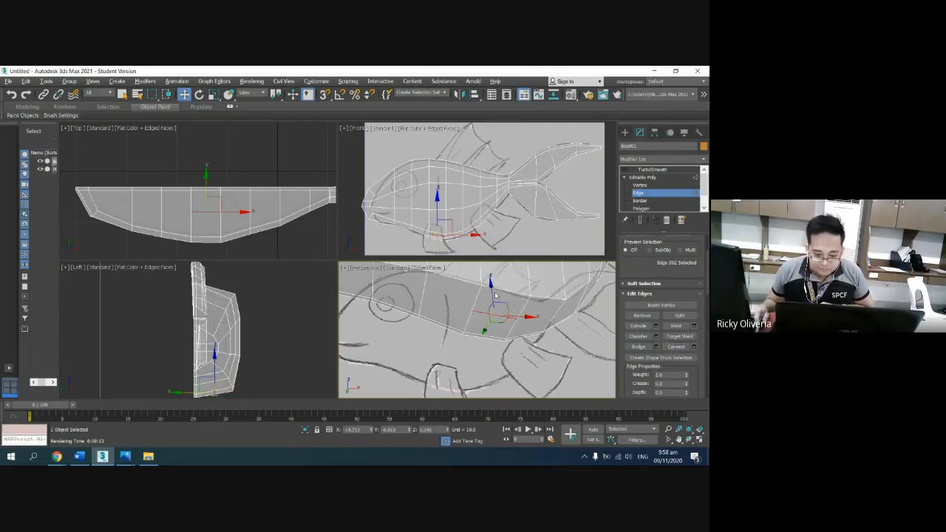
drag(485, 330, 492, 313)
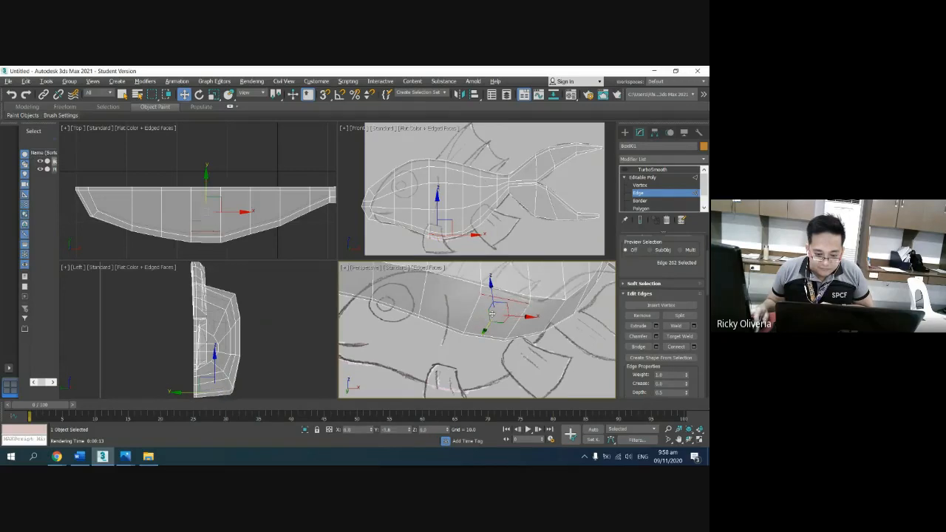
click(514, 293)
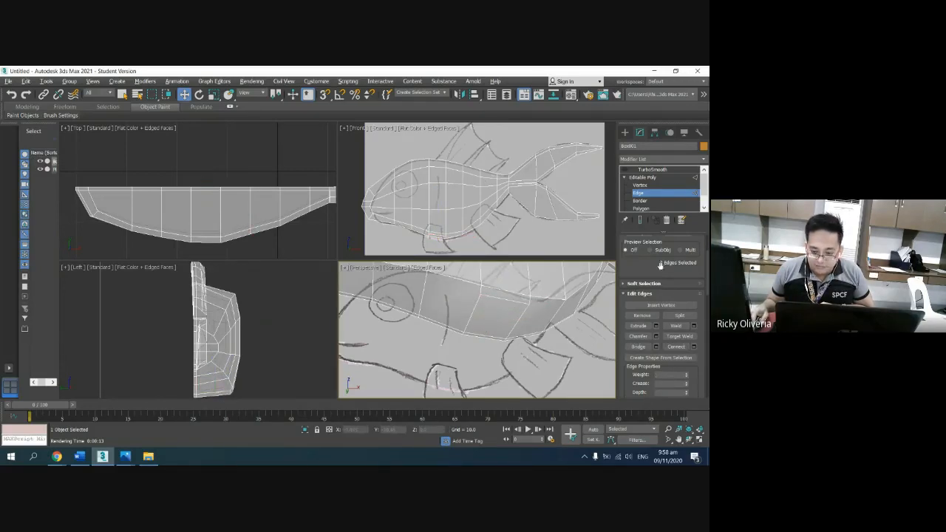
Step: Extrude the narrow polygon on the fish's underside outward in three successive segments to form the belly fin
click(640, 209)
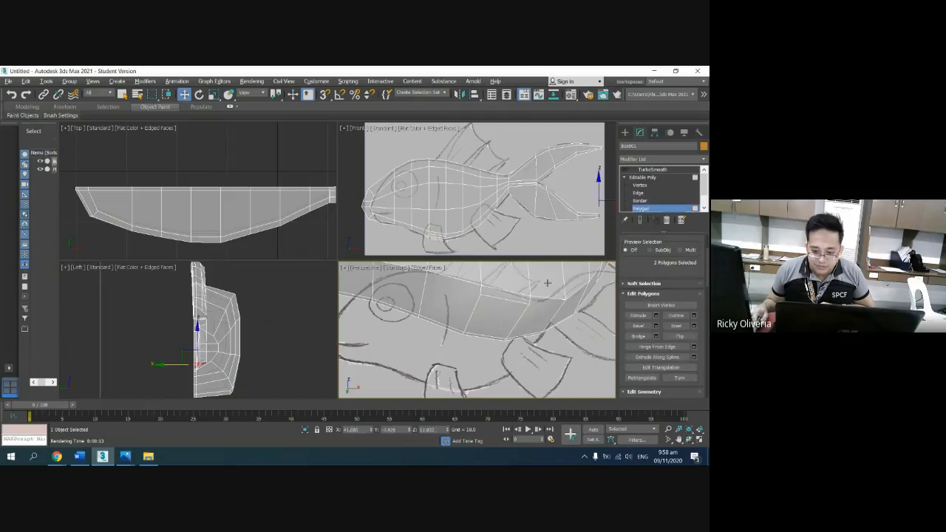
click(506, 303)
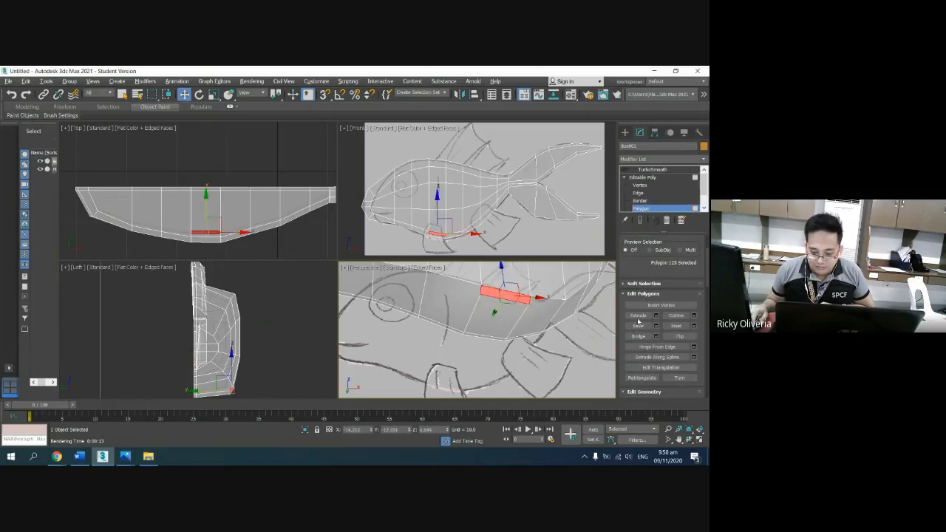
click(638, 316)
drag(513, 289, 534, 295)
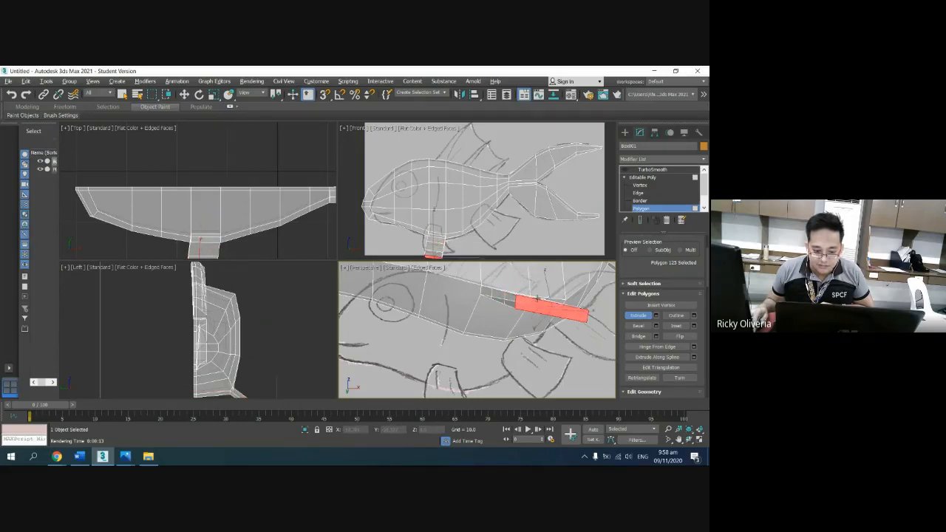
Step: In the front view, move the vertices along the belly fin's front edge onto the sketched fin outline
click(538, 239)
click(699, 440)
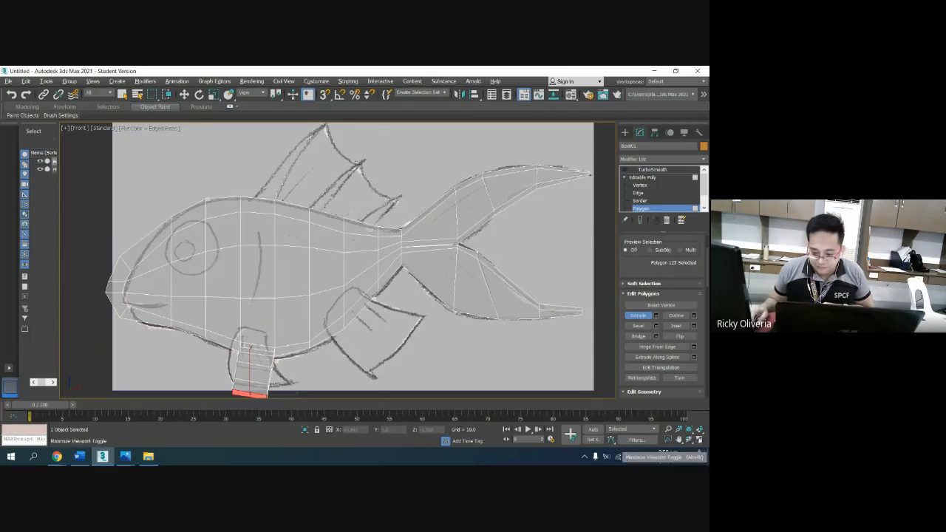
click(668, 429)
drag(348, 320, 354, 278)
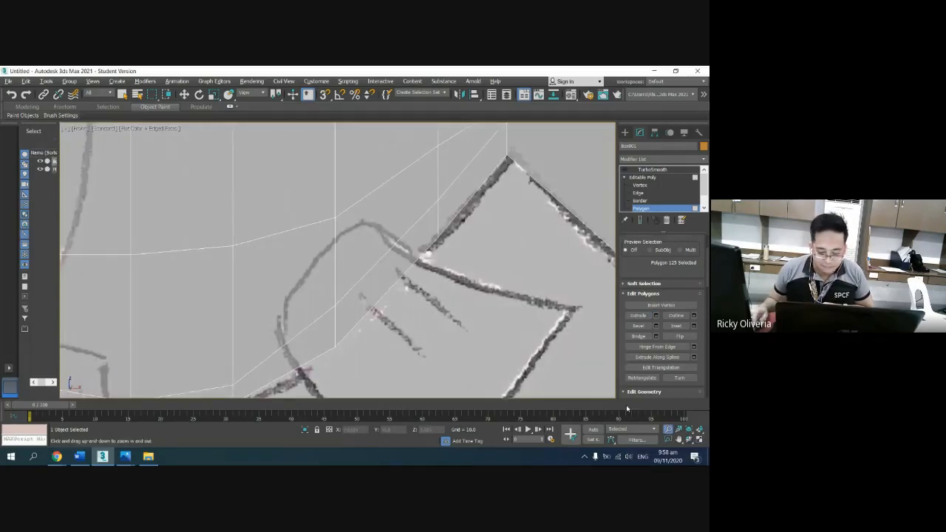
click(679, 440)
drag(215, 338, 389, 152)
right_click(454, 270)
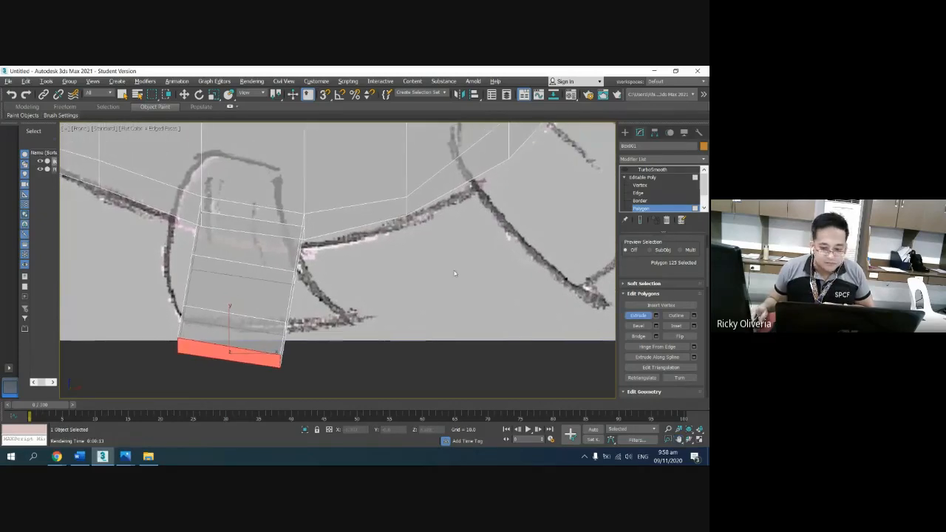
click(641, 185)
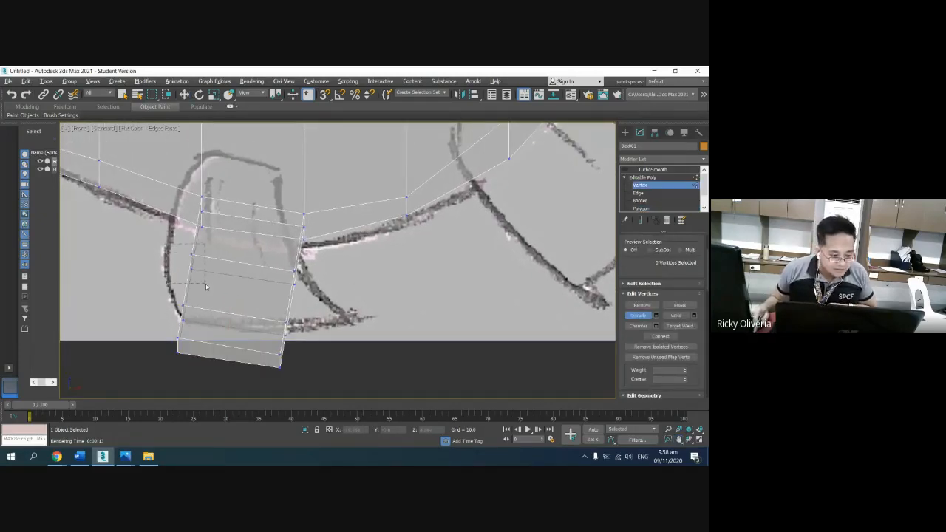
drag(206, 285, 183, 262)
key(w)
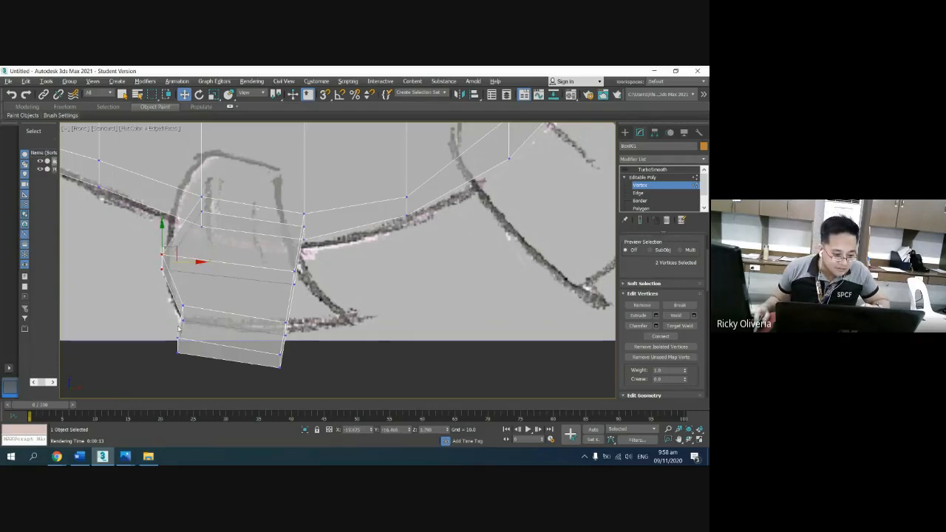
drag(199, 322, 208, 313)
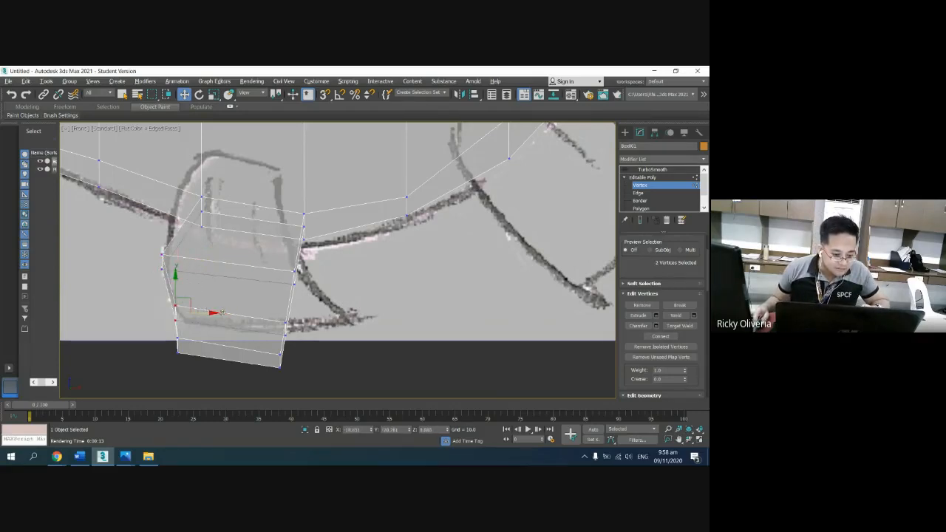
Step: Move the belly fin's rear-edge and tip vertices to widen the fin toward the sketched rear corner and level its lower end
drag(275, 259, 327, 276)
drag(270, 317, 396, 323)
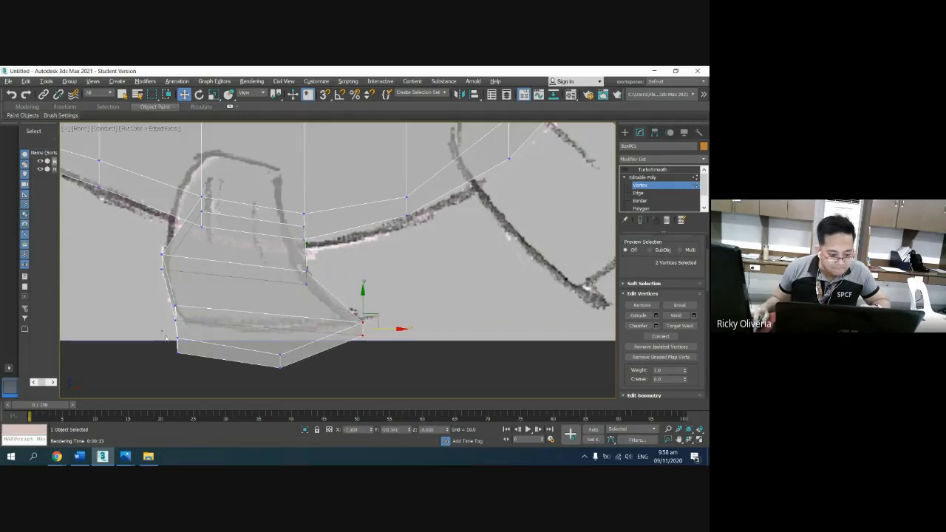
drag(162, 332, 427, 317)
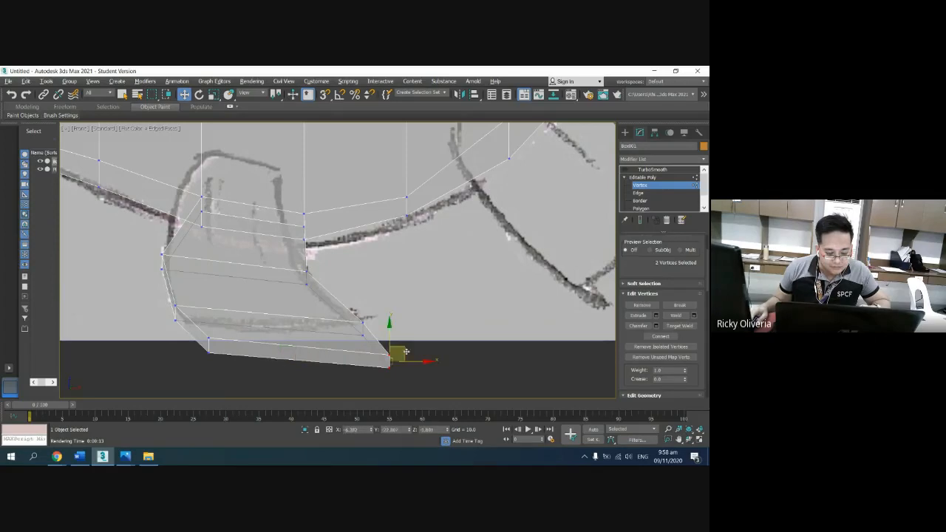
click(410, 378)
drag(406, 384, 496, 315)
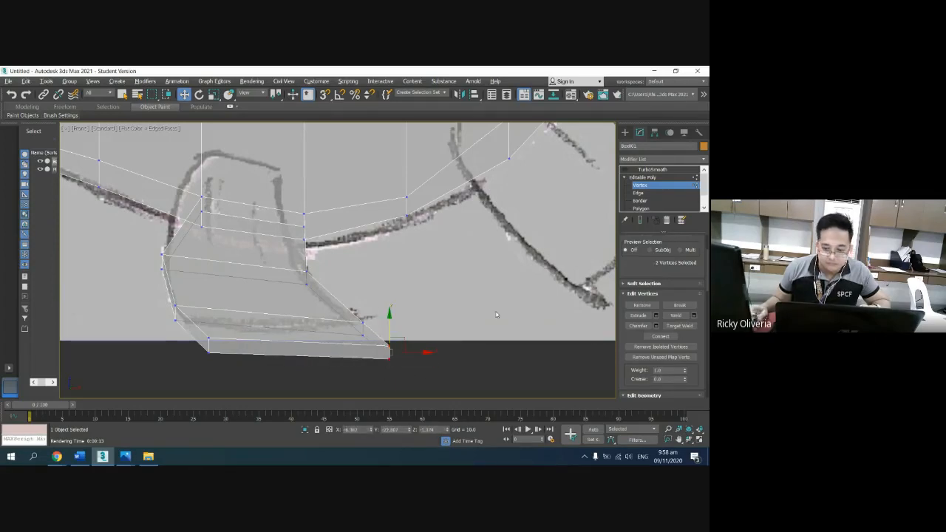
Step: Preview the fish with TurboSmooth enabled, examine the belly fin's shape in several views, and disable the smoothing again
click(626, 170)
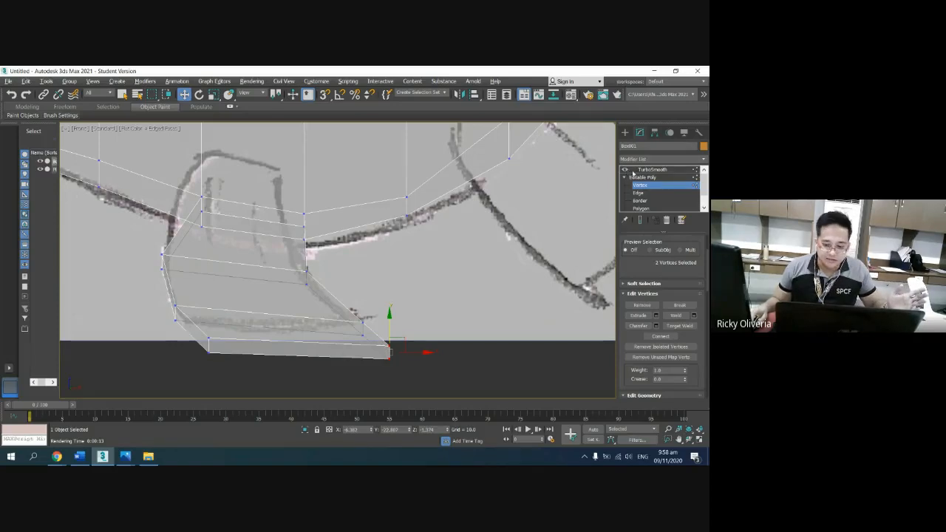
click(636, 171)
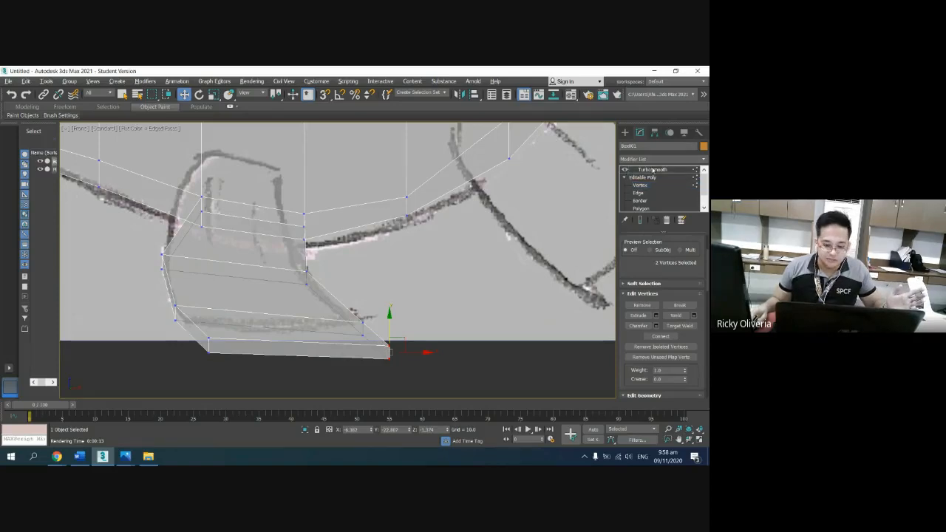
click(496, 273)
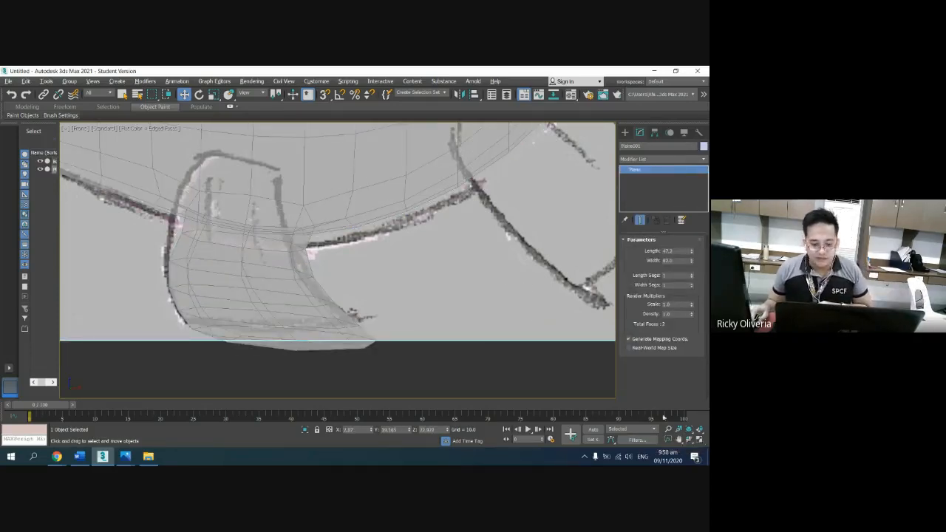
key(alt+w)
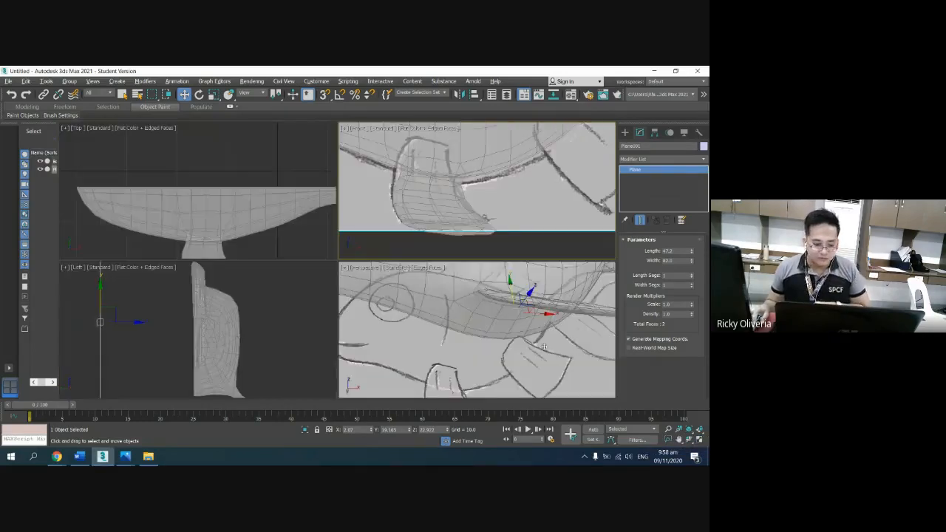
click(485, 353)
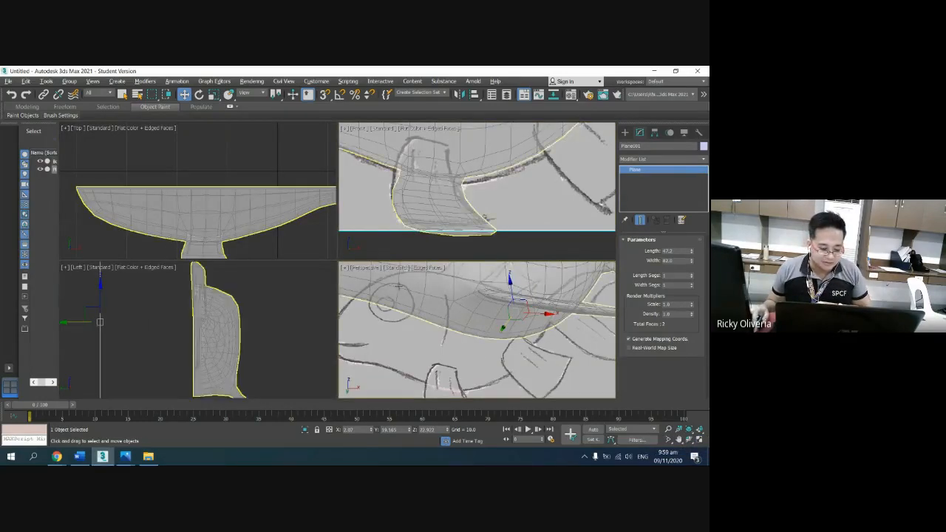
click(279, 345)
scroll(279, 344, down, 3)
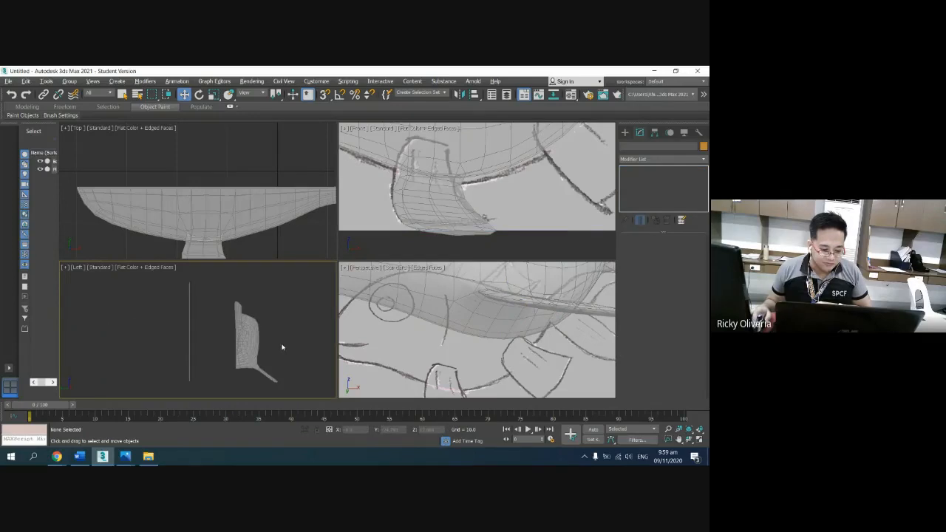
scroll(281, 347, up, 2)
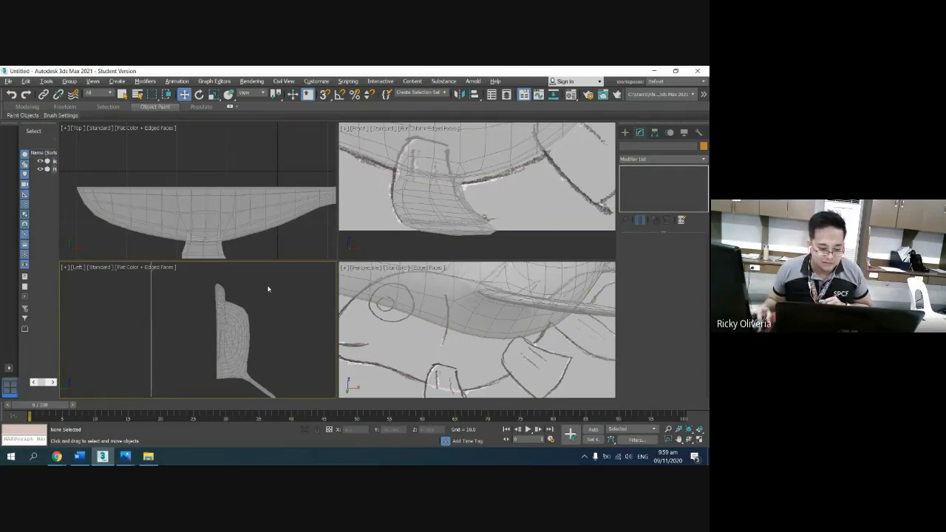
click(239, 315)
click(625, 170)
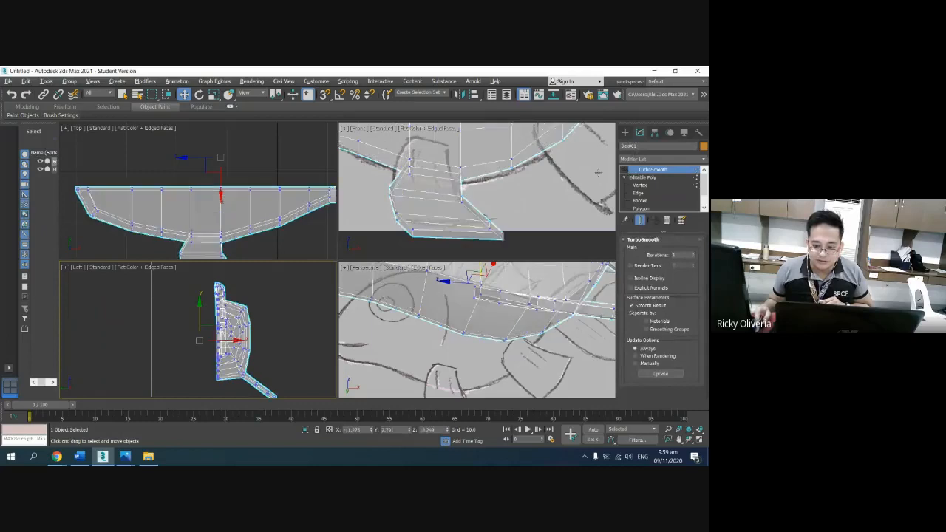
Step: Try to move the short lower-body edge beside the rear fin sketch in the front view
click(572, 176)
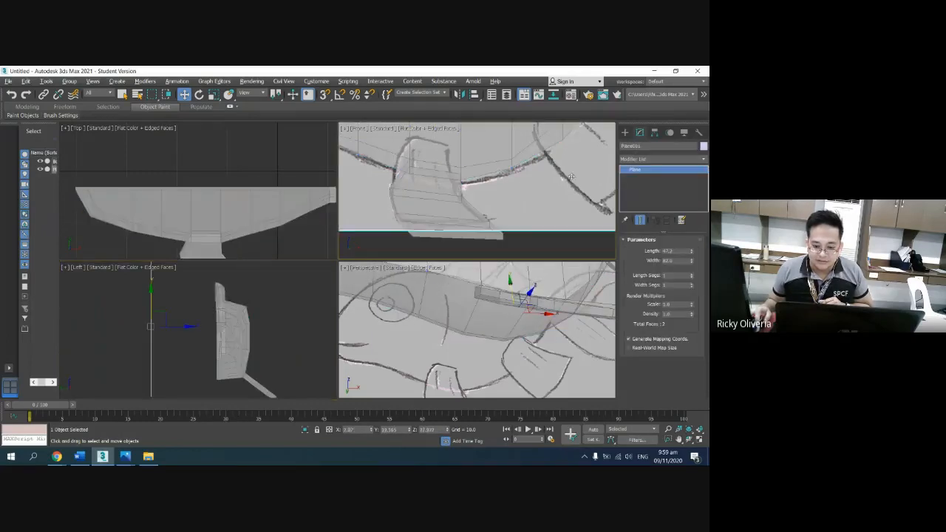
click(678, 442)
drag(530, 192, 422, 249)
right_click(439, 230)
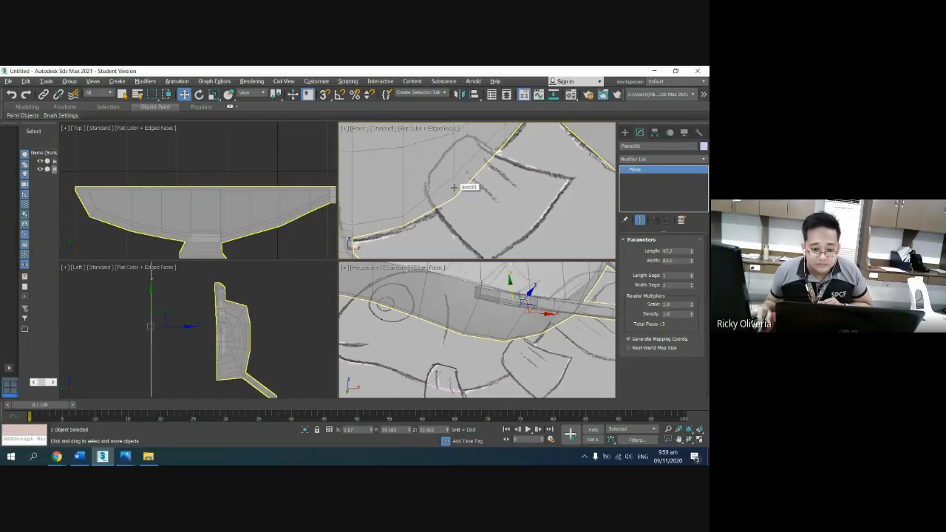
click(454, 187)
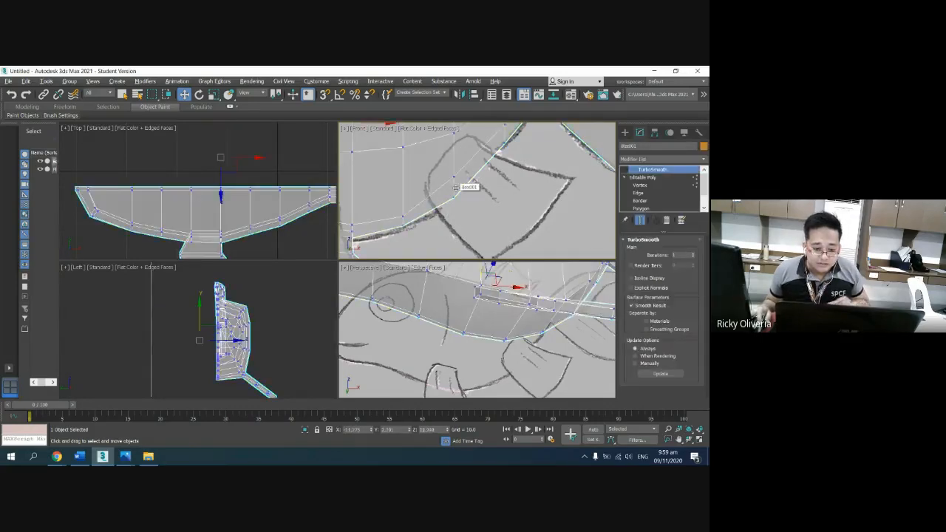
click(640, 193)
click(455, 189)
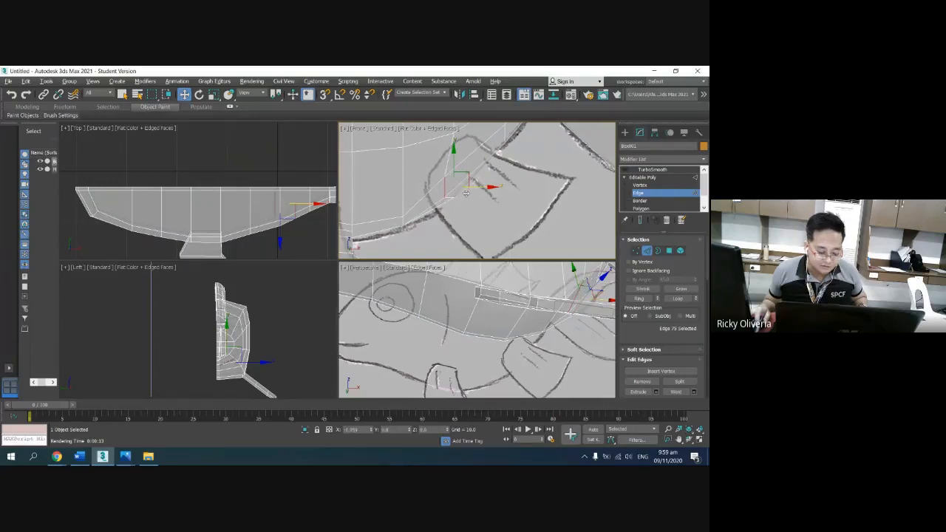
drag(465, 193, 467, 198)
click(610, 162)
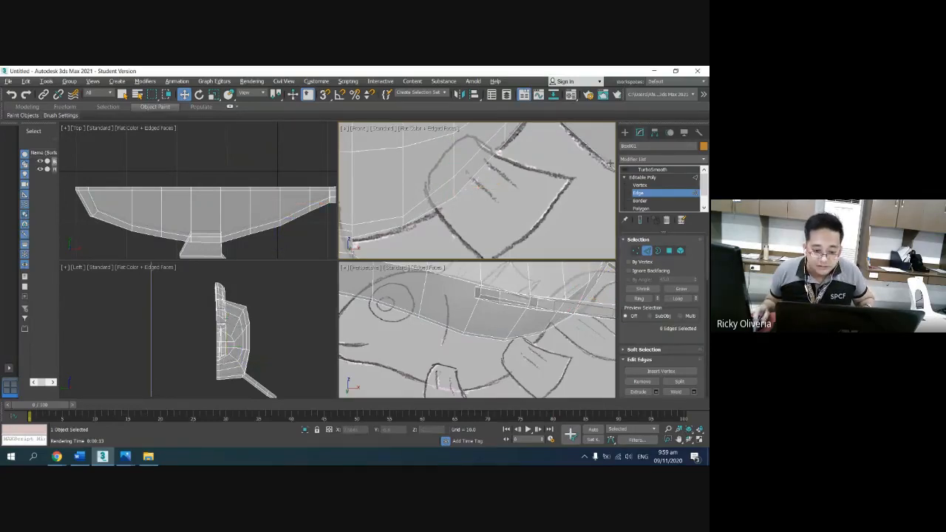
Step: Move the lower-body vertices near the rear fin sketch forward to the front end of the sketched fin base
click(640, 184)
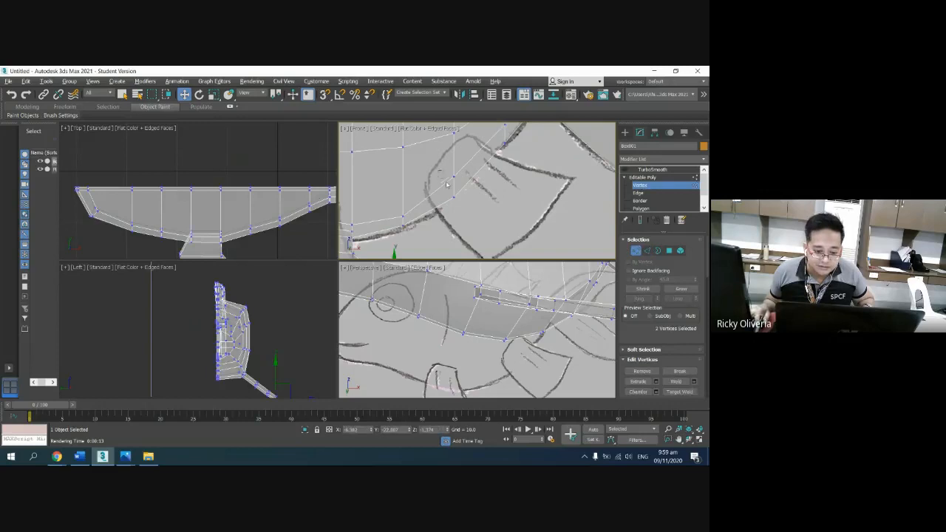
mouse_move(447, 183)
mouse_down()
mouse_move(465, 208)
mouse_move(467, 186)
mouse_move(432, 170)
mouse_move(432, 184)
mouse_up()
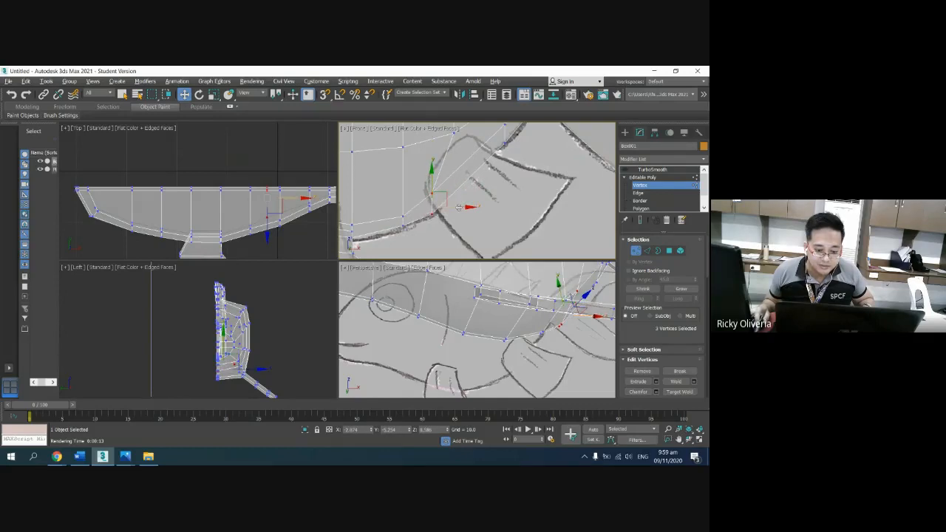
click(508, 185)
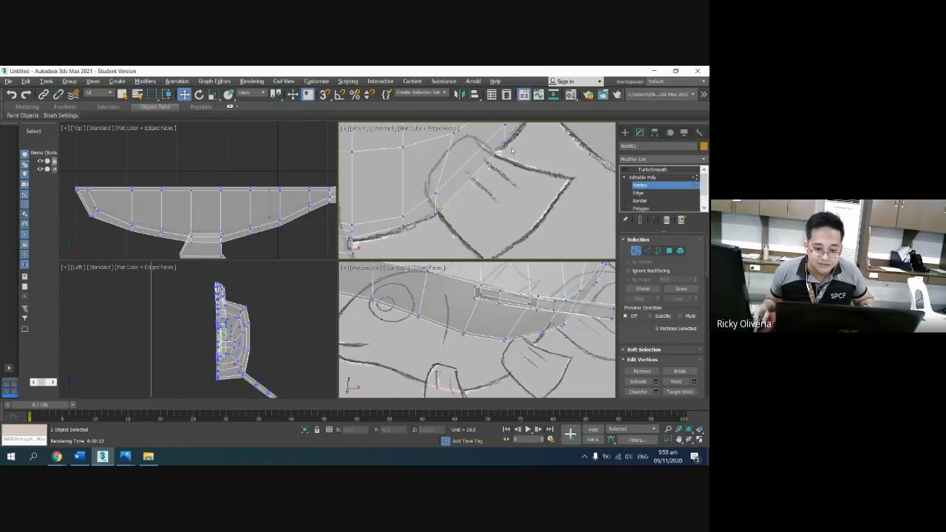
Step: Move the next lower-body vertices toward the tail onto the rear end of the sketched fin base
click(680, 440)
drag(500, 185, 482, 230)
right_click(475, 173)
drag(506, 195, 488, 181)
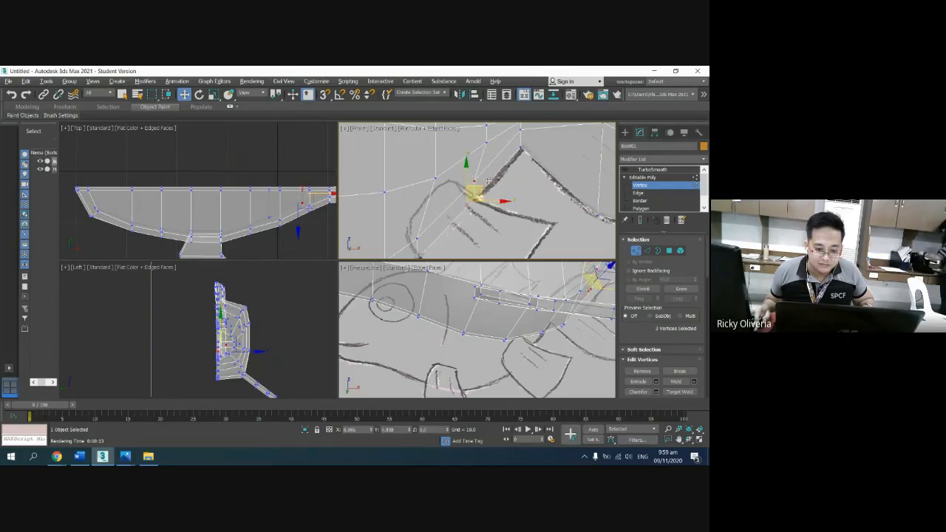
click(530, 194)
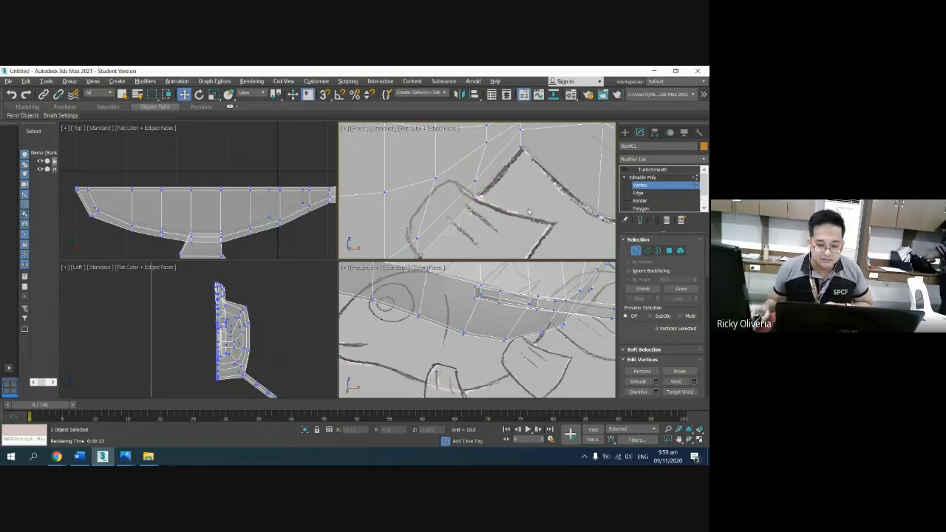
Step: Connect the two short body edges at the front and rear ends of the rear fin base with a new edge
click(639, 193)
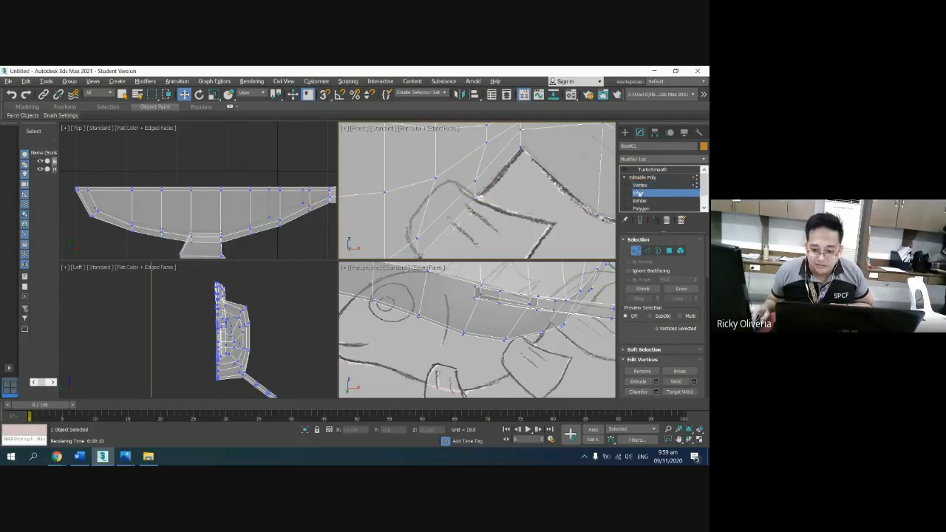
click(419, 252)
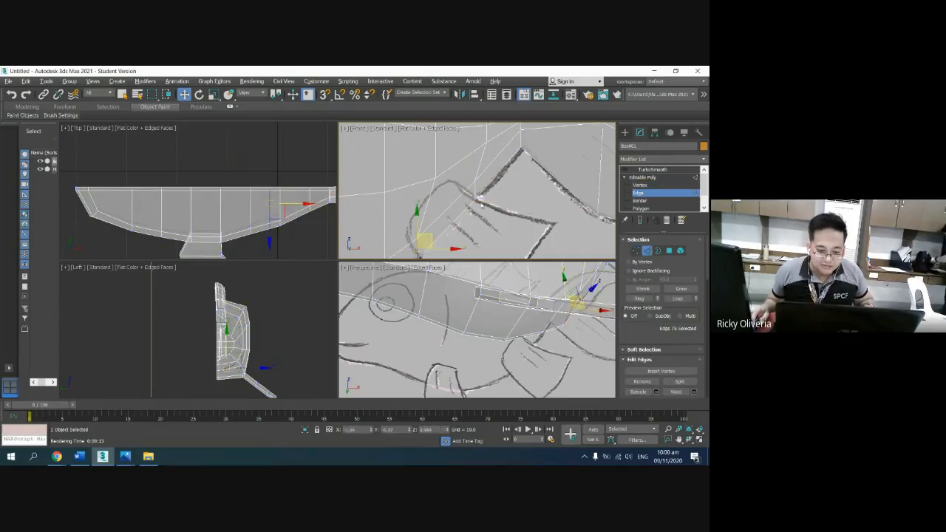
ctrl+click(477, 194)
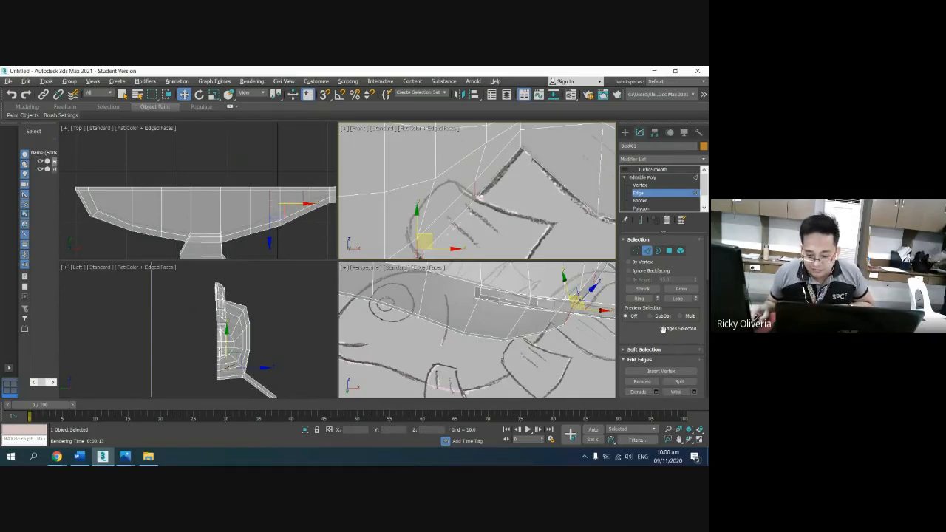
drag(665, 339, 653, 272)
click(579, 313)
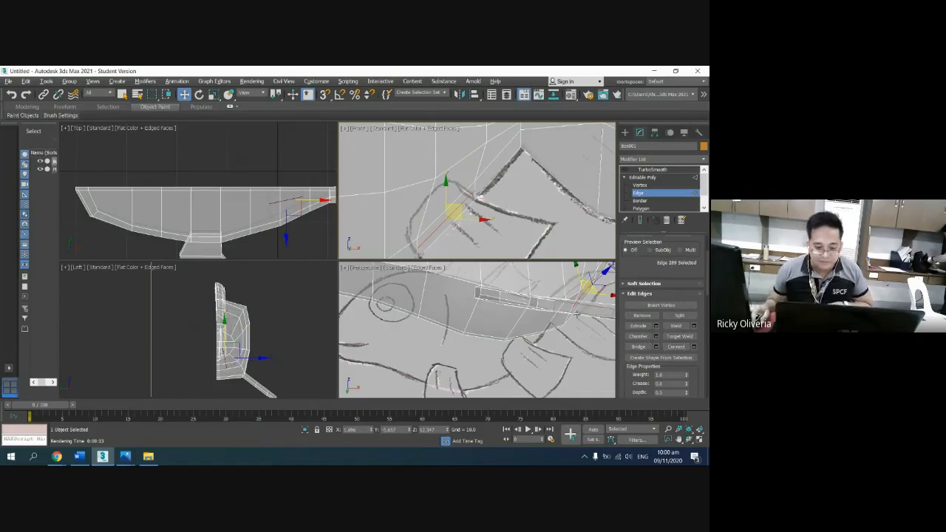
click(516, 215)
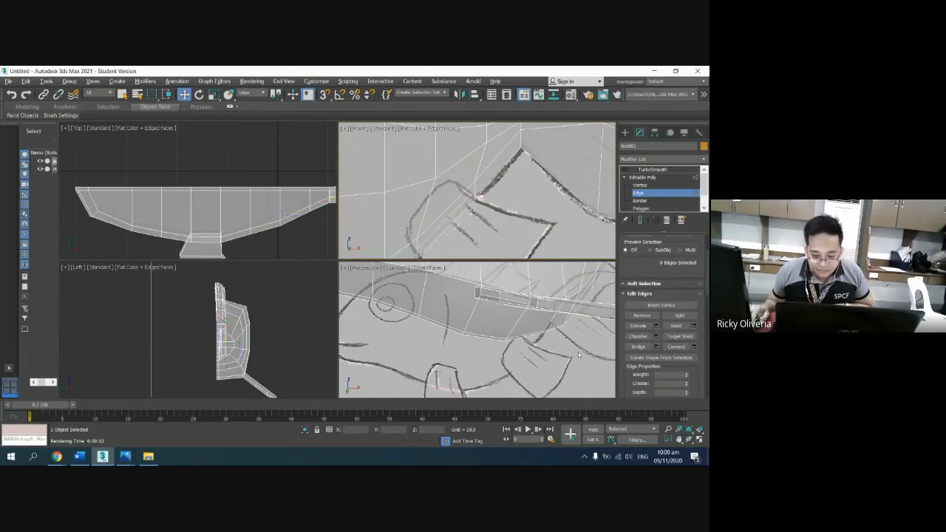
Step: Select the newly connected edge across the rear fin base on the fish's lower body in the perspective view
click(679, 440)
drag(517, 339, 377, 354)
key(w)
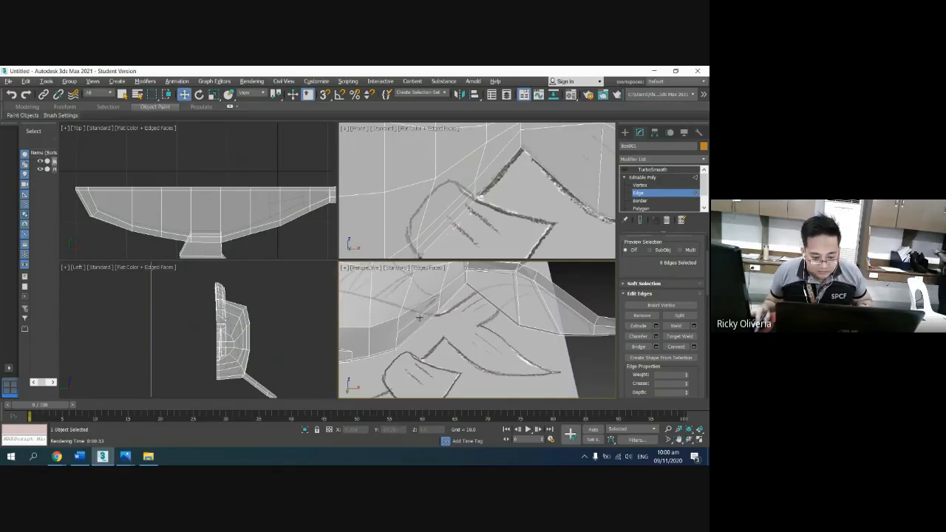
click(419, 317)
drag(420, 299, 450, 319)
key(ctrl+z)
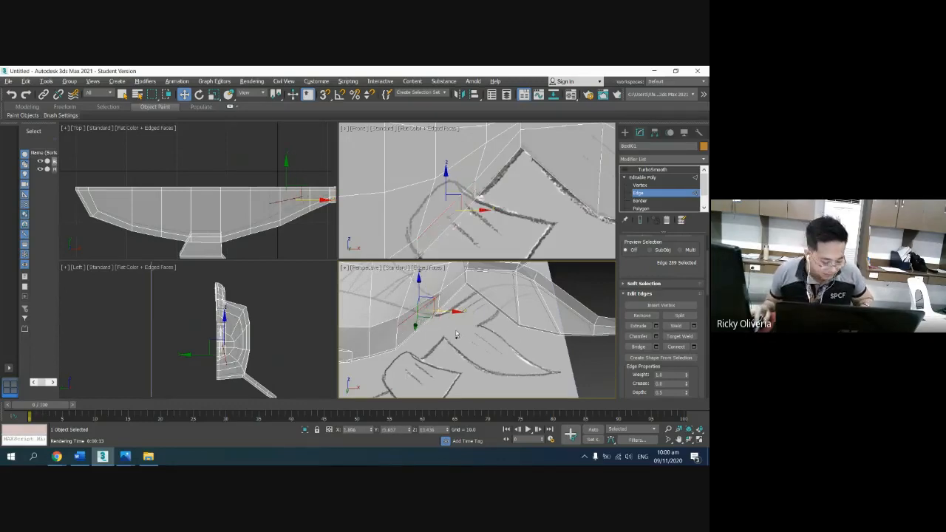
key(ctrl+z)
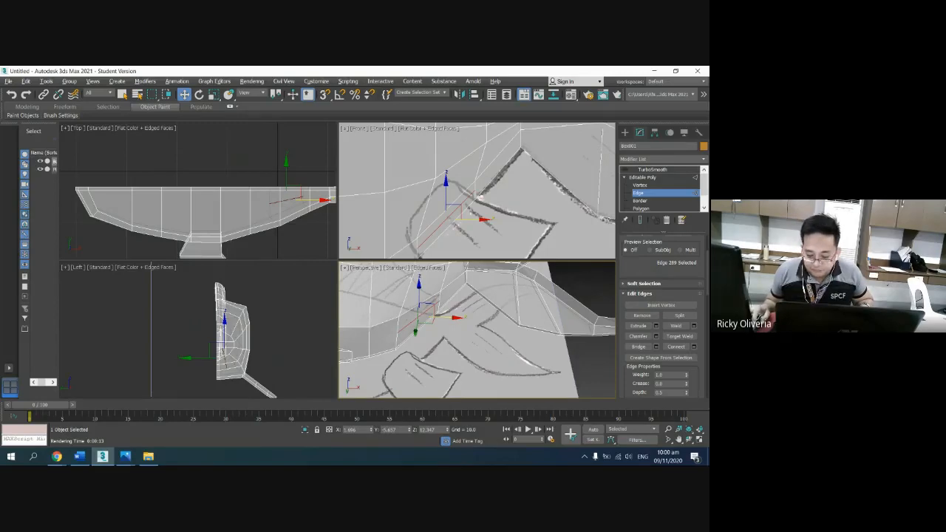
Step: Raise the selected rear fin base edge slightly in the front view, and shift it along X and outward along Y in perspective
scroll(544, 215, up, 2)
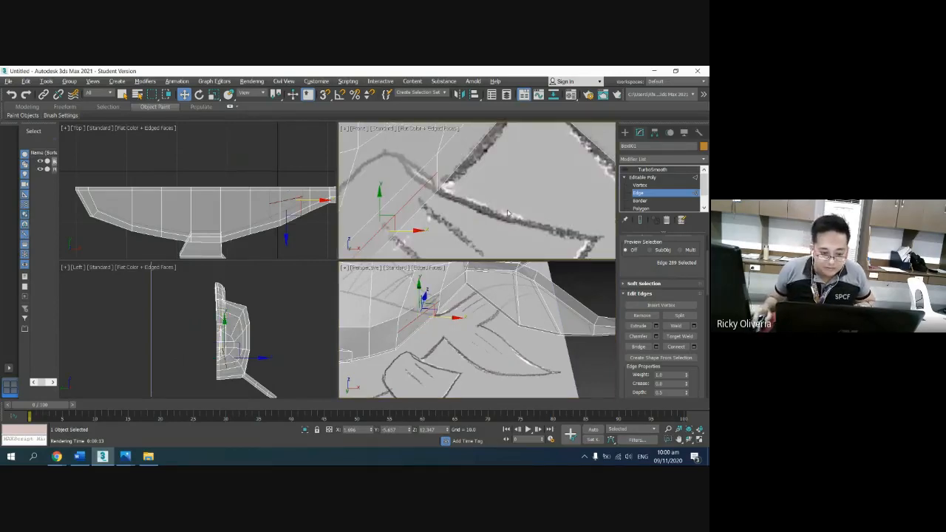
drag(380, 200, 380, 179)
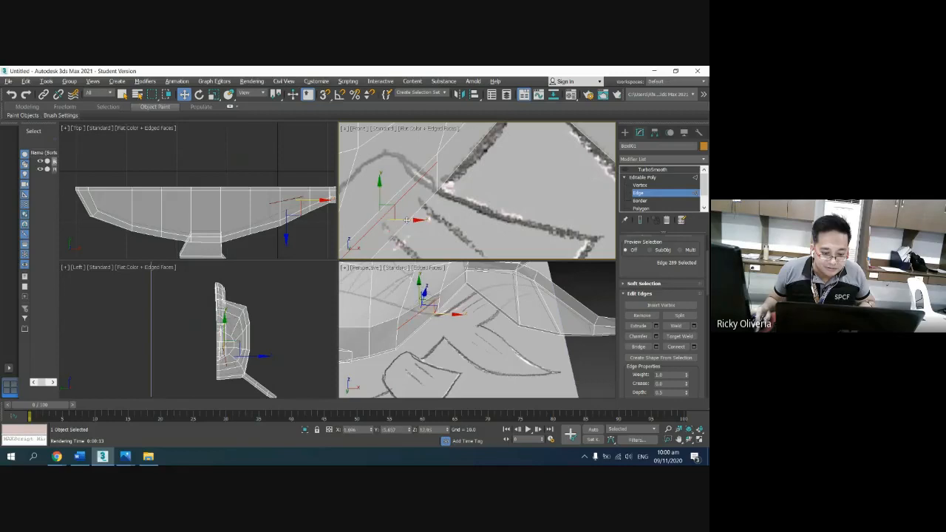
right_click(471, 355)
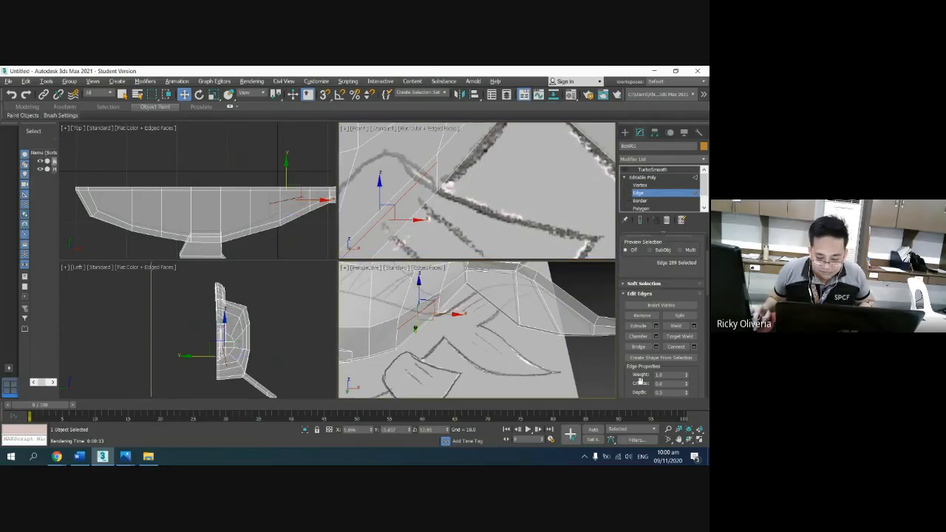
click(701, 440)
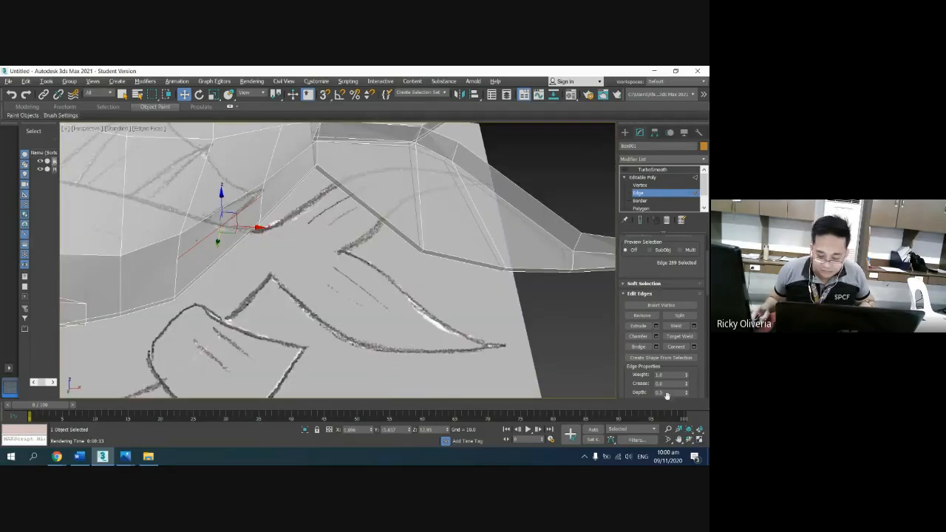
click(688, 439)
drag(270, 249, 212, 294)
key(w)
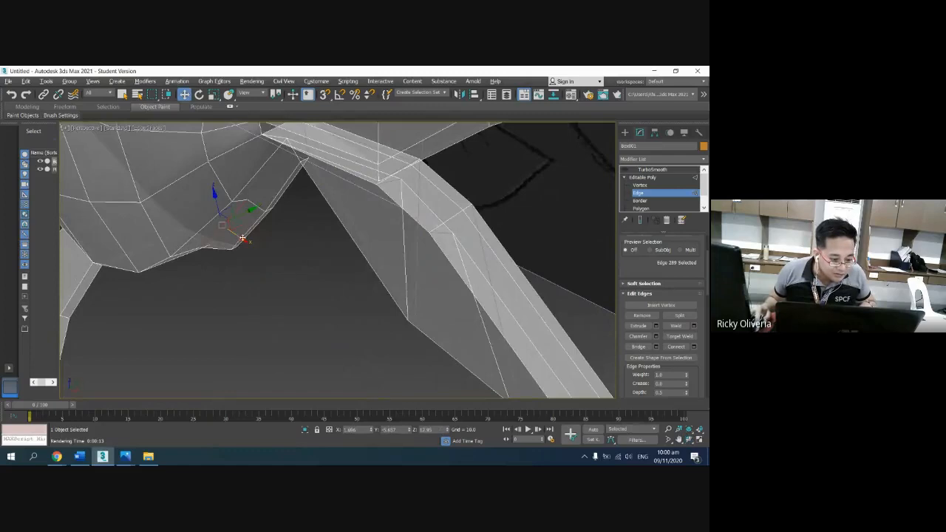
drag(241, 238, 239, 247)
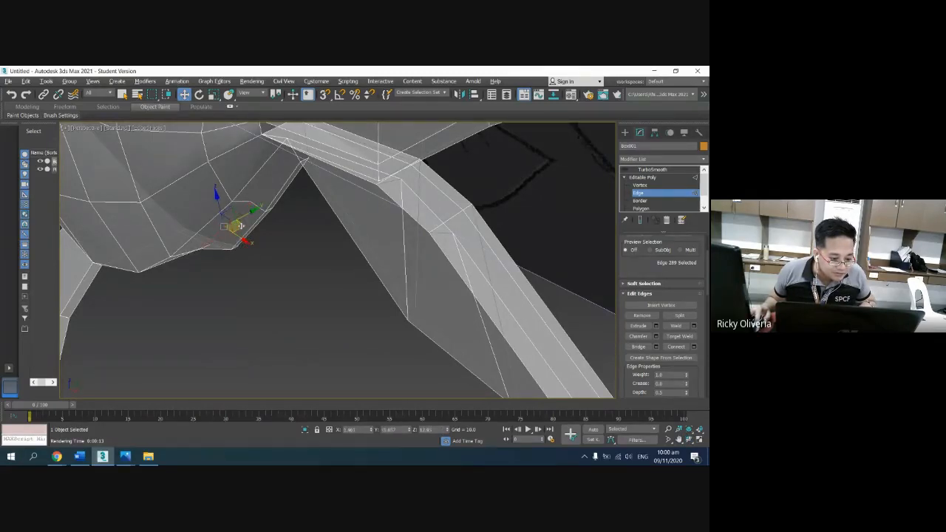
drag(247, 213, 240, 217)
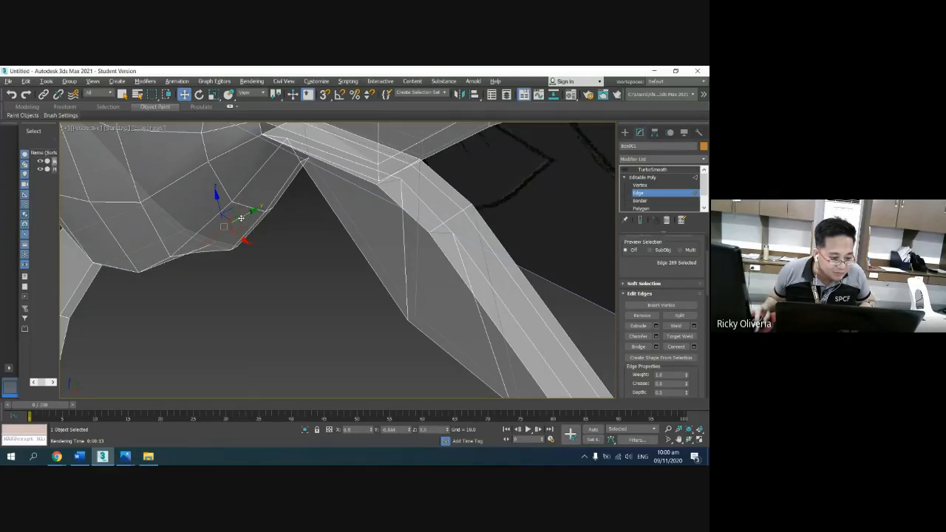
click(300, 269)
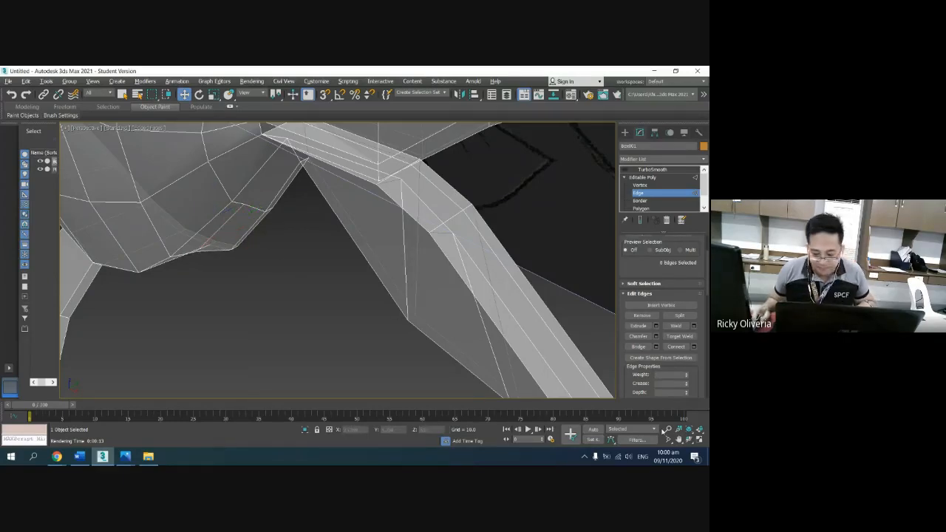
Step: Reselect the rear fin base edge from below the body and pull it slightly farther outward along Y
click(687, 441)
mouse_move(292, 289)
mouse_down()
mouse_move(324, 208)
mouse_move(363, 234)
mouse_move(305, 250)
mouse_move(293, 275)
mouse_up()
key(w)
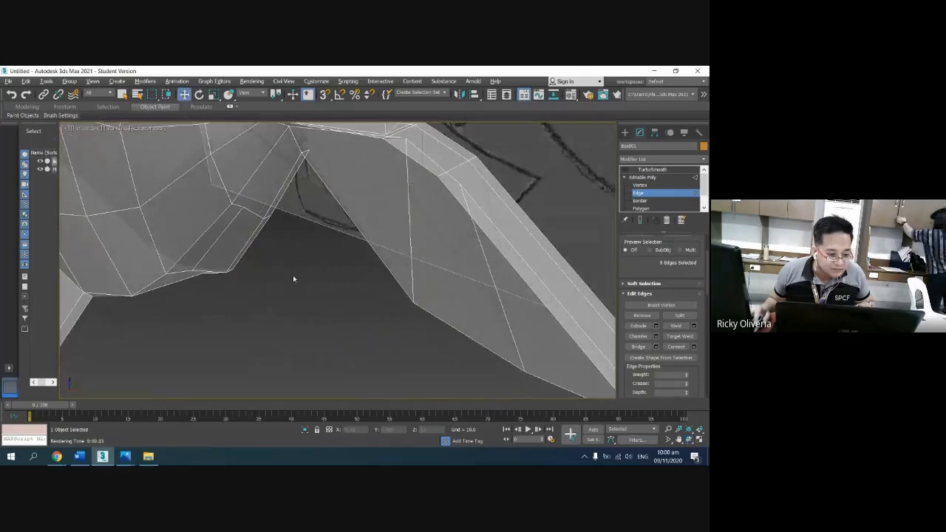
click(218, 244)
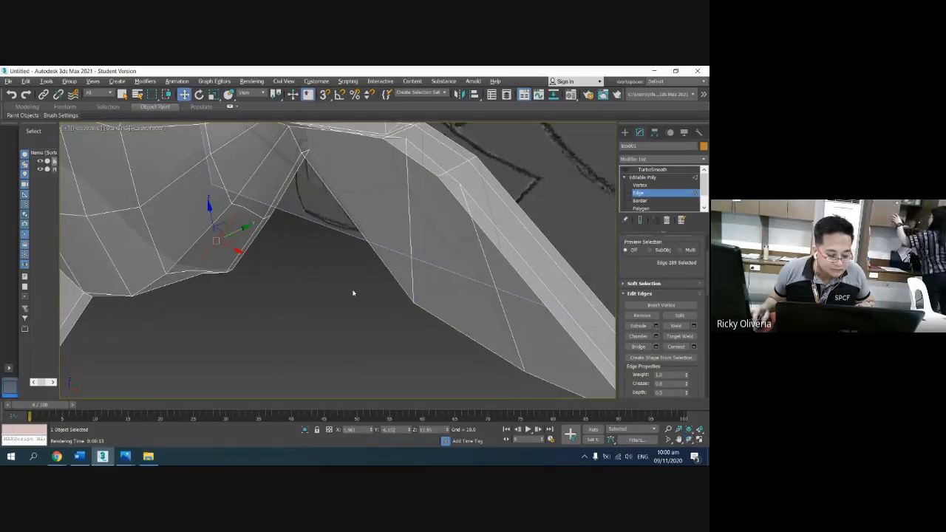
click(688, 440)
mouse_move(350, 290)
mouse_down()
mouse_move(394, 229)
mouse_move(343, 244)
mouse_move(317, 274)
mouse_move(275, 296)
mouse_move(346, 278)
mouse_move(311, 251)
mouse_up()
right_click(311, 252)
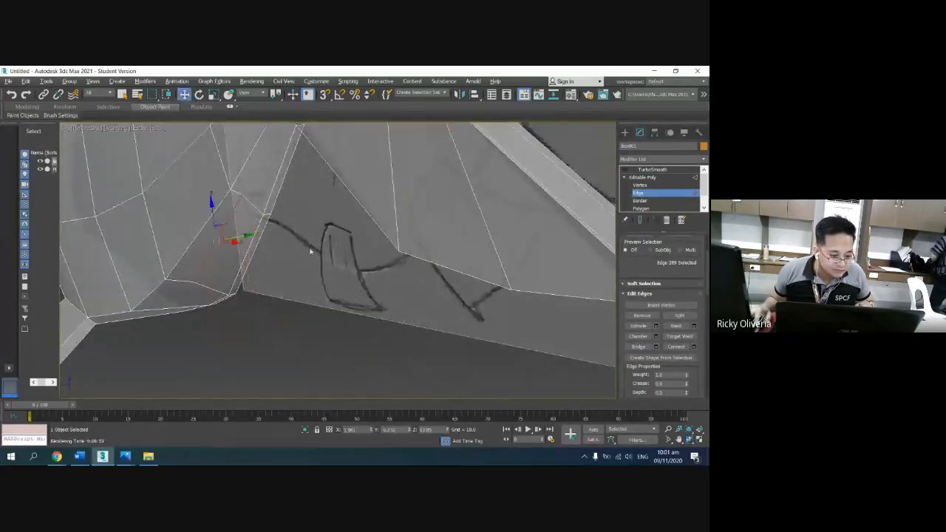
drag(244, 235, 239, 239)
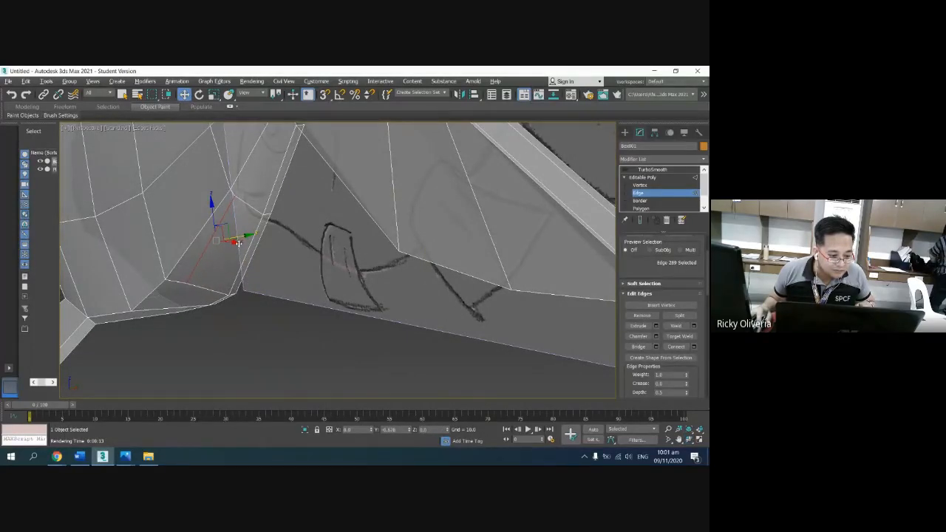
click(270, 275)
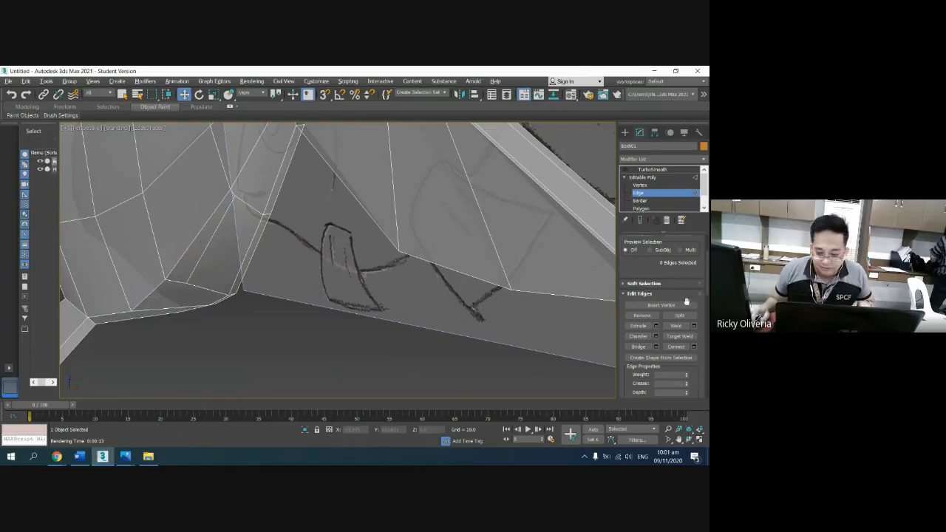
Step: Extrude the narrow polygon at the rear fin base outward in three segments to form the rear fin
key(3)
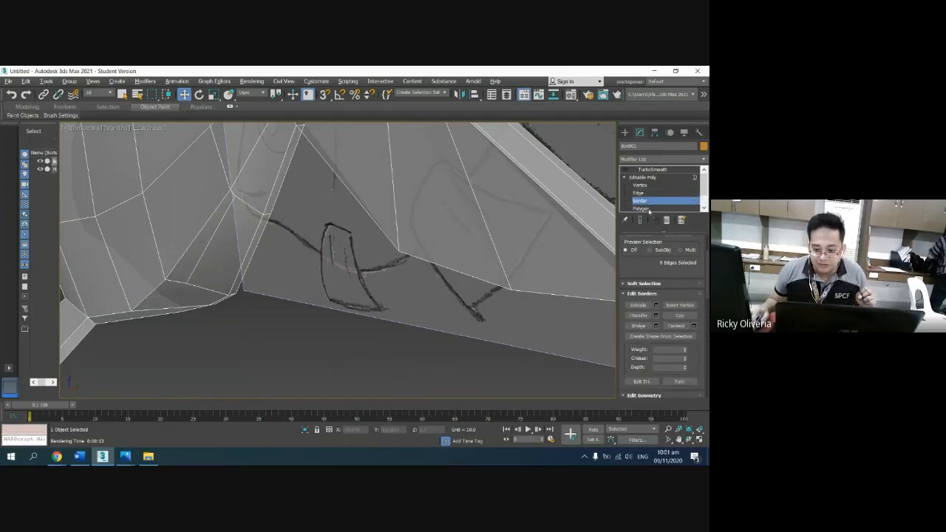
click(640, 209)
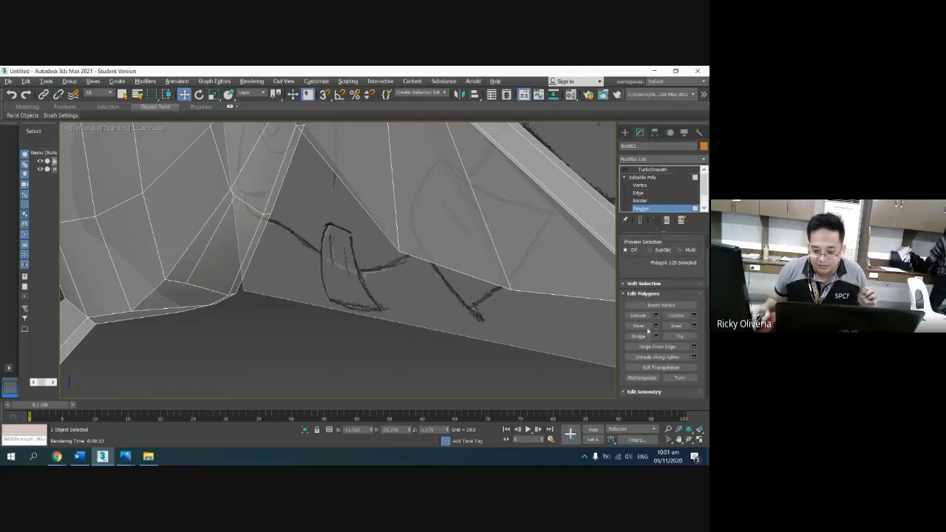
click(638, 316)
click(200, 262)
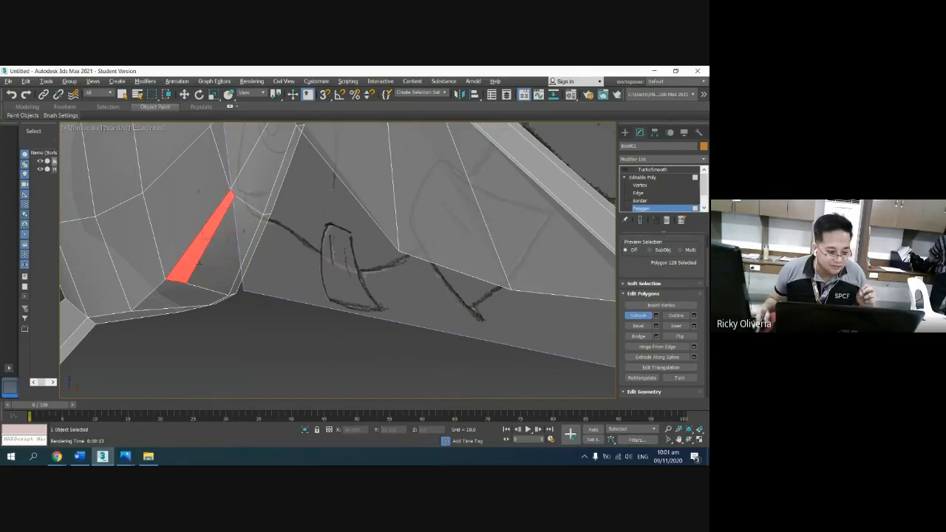
drag(205, 252, 200, 277)
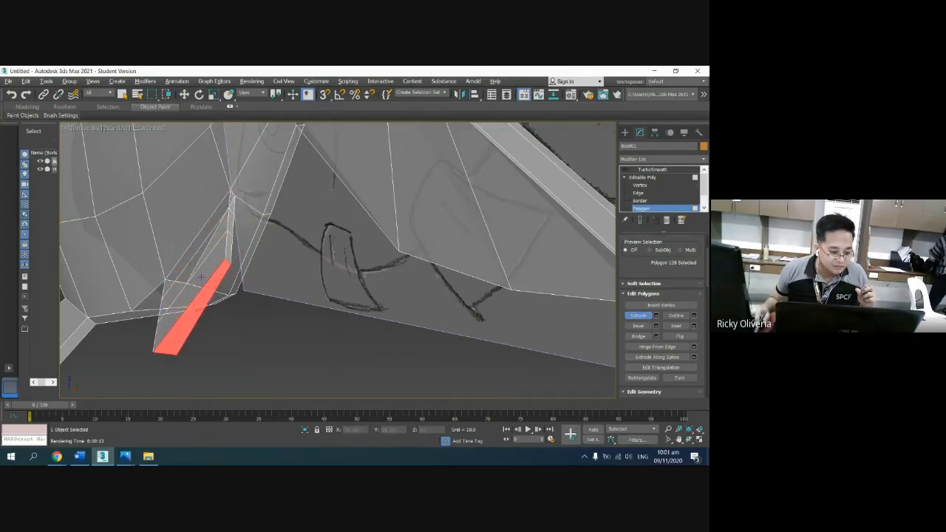
key(w)
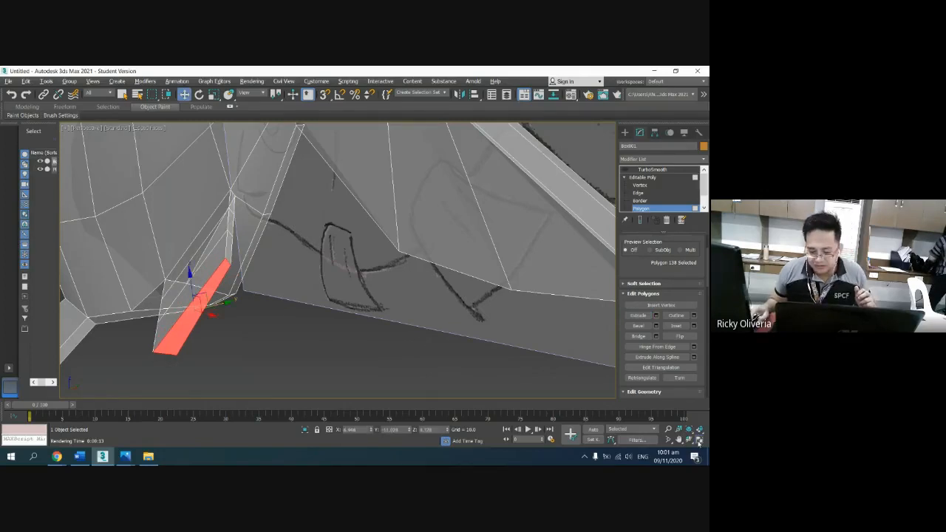
Step: Clear the polygon selection and switch the body to vertex editing in the enlarged front view
click(699, 440)
right_click(547, 189)
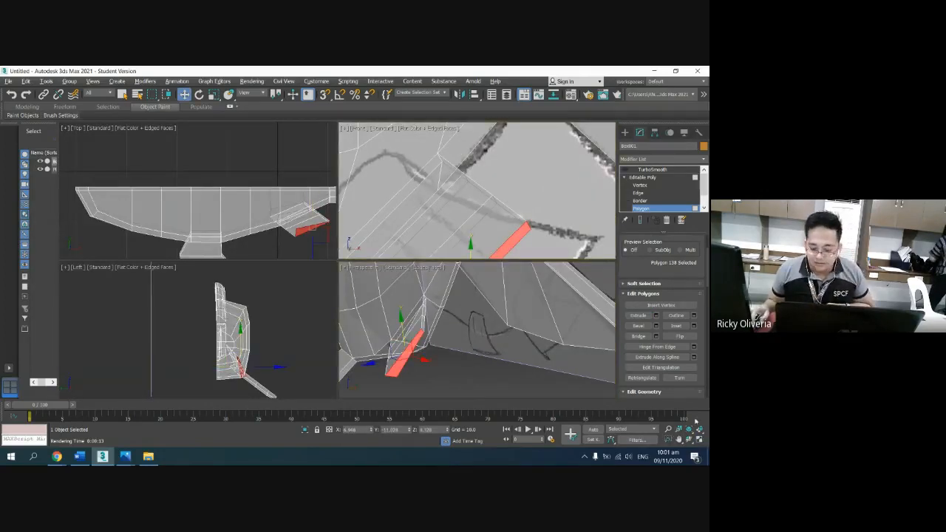
click(702, 441)
click(533, 265)
scroll(527, 273, down, 6)
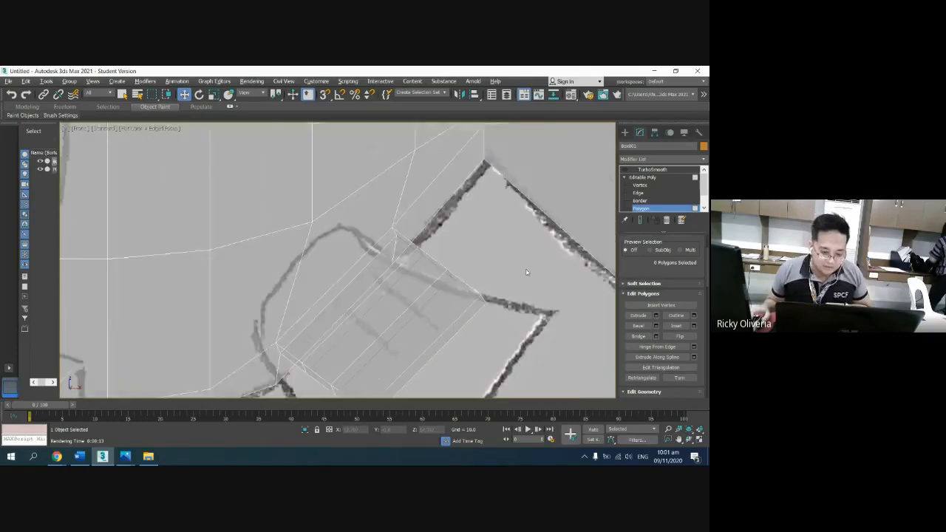
scroll(525, 284, up, 3)
click(640, 185)
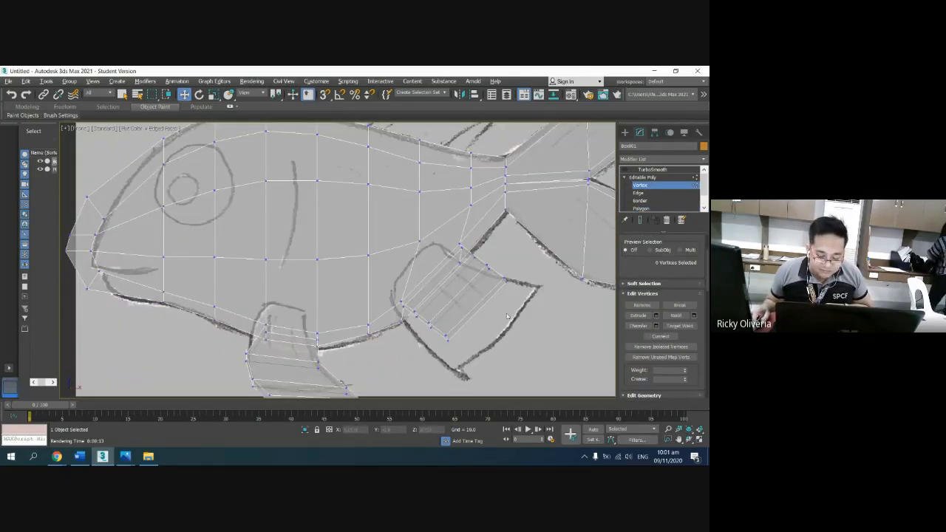
Step: Move the two outermost vertex pairs of the rear fin onto the upper and lower tip corners of its sketch
click(669, 431)
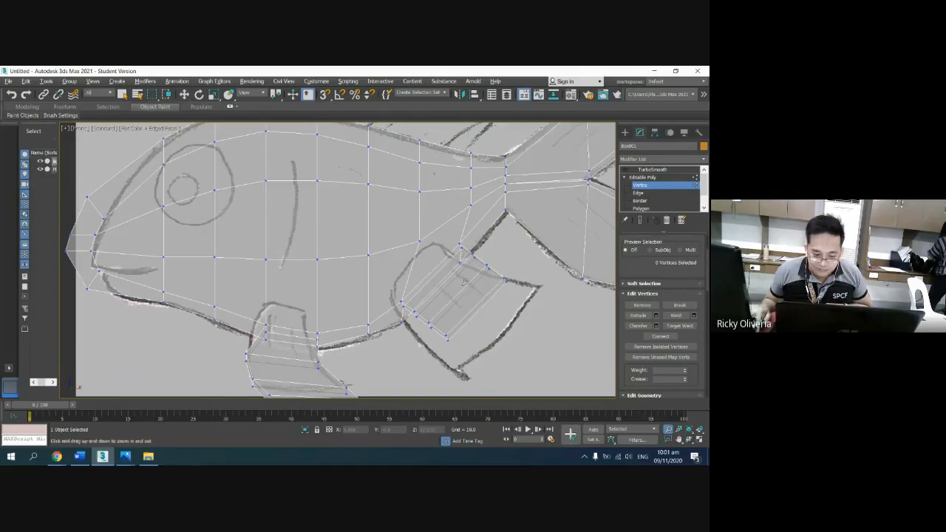
drag(464, 317, 464, 270)
click(679, 440)
drag(475, 301, 441, 222)
right_click(441, 221)
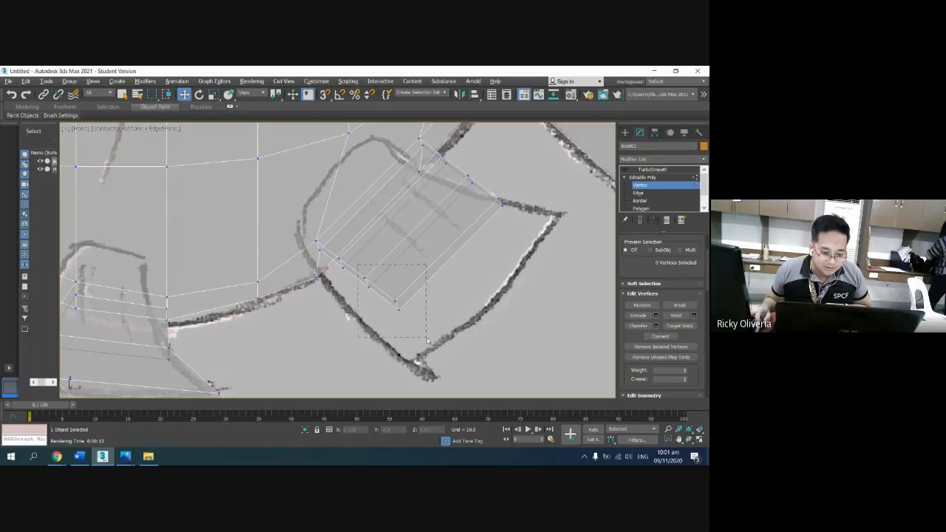
drag(427, 339, 426, 338)
drag(561, 250, 502, 213)
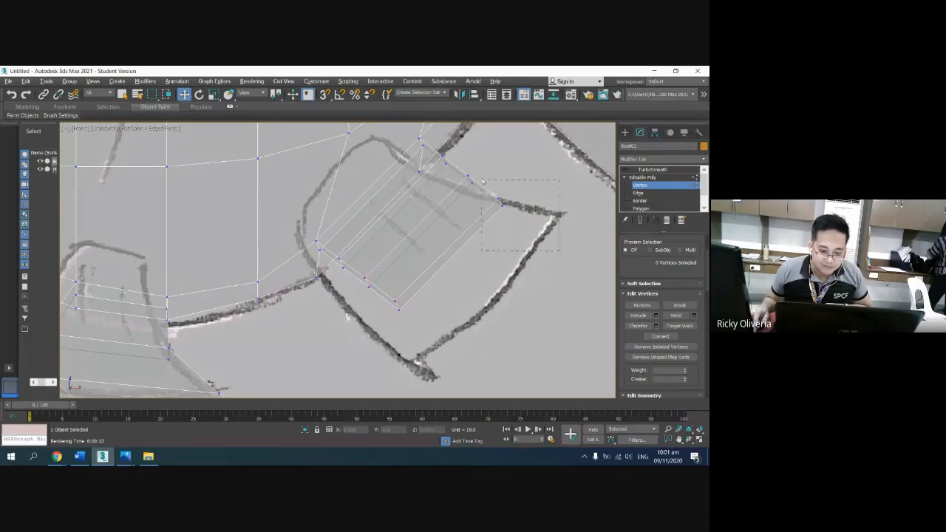
drag(482, 180, 483, 181)
drag(529, 202, 585, 201)
drag(556, 172, 557, 178)
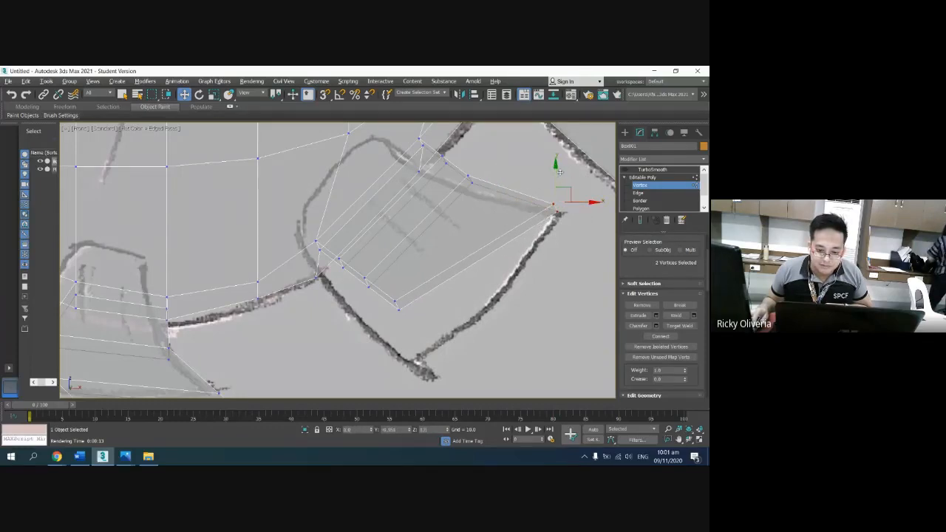
drag(416, 331, 432, 357)
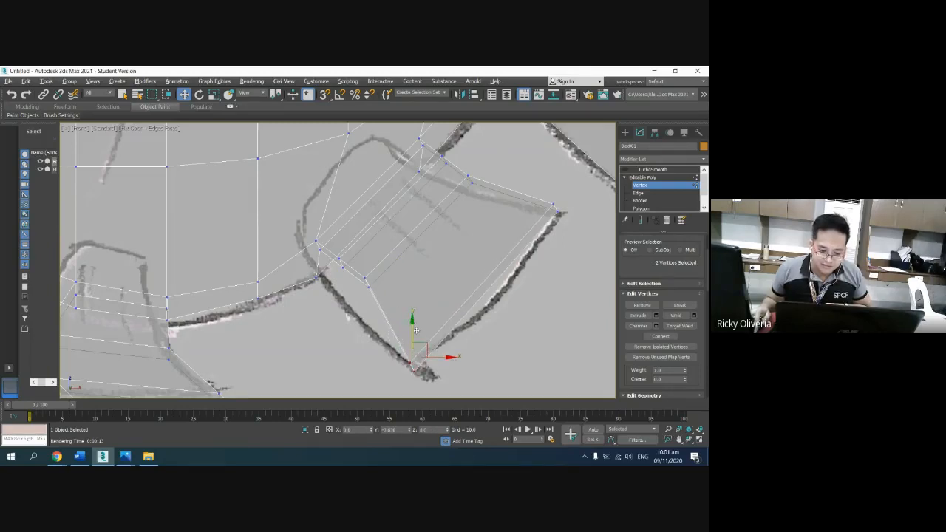
click(418, 302)
Step: Move the rear fin's middle and inner vertex pairs on both sides onto the sketched upper and lower outlines
drag(350, 267, 397, 323)
drag(484, 202, 484, 203)
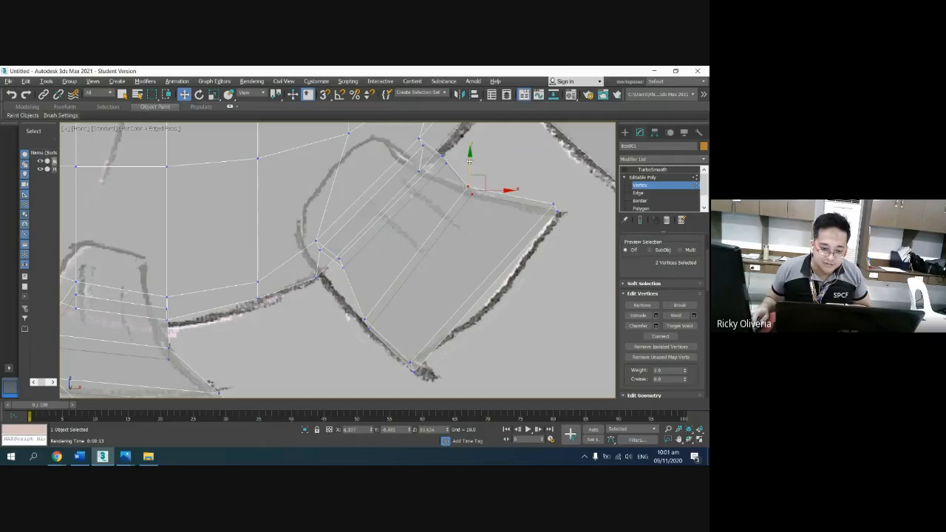
click(466, 184)
drag(438, 156, 440, 155)
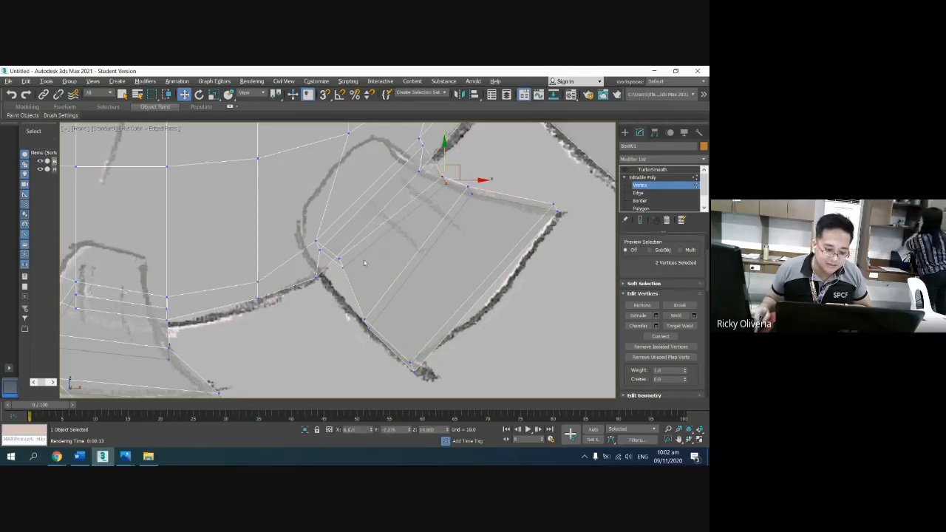
drag(339, 258, 358, 285)
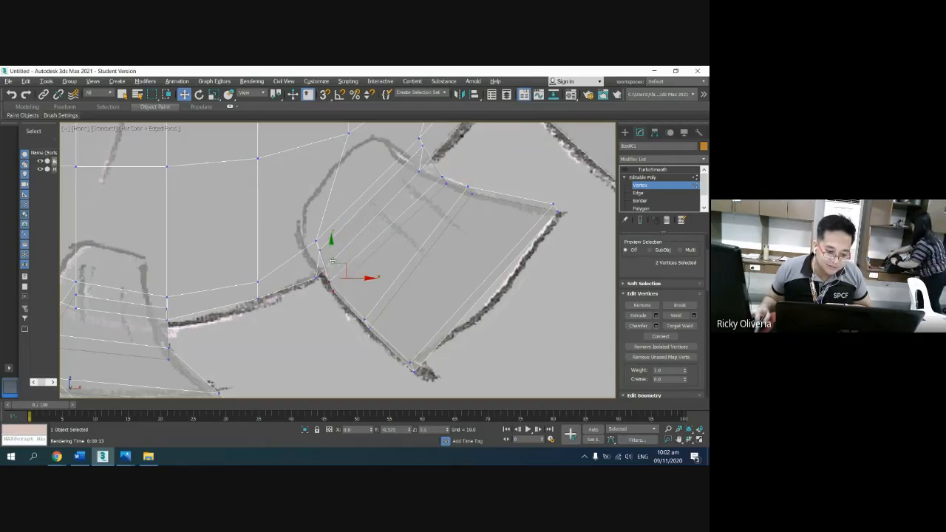
click(536, 265)
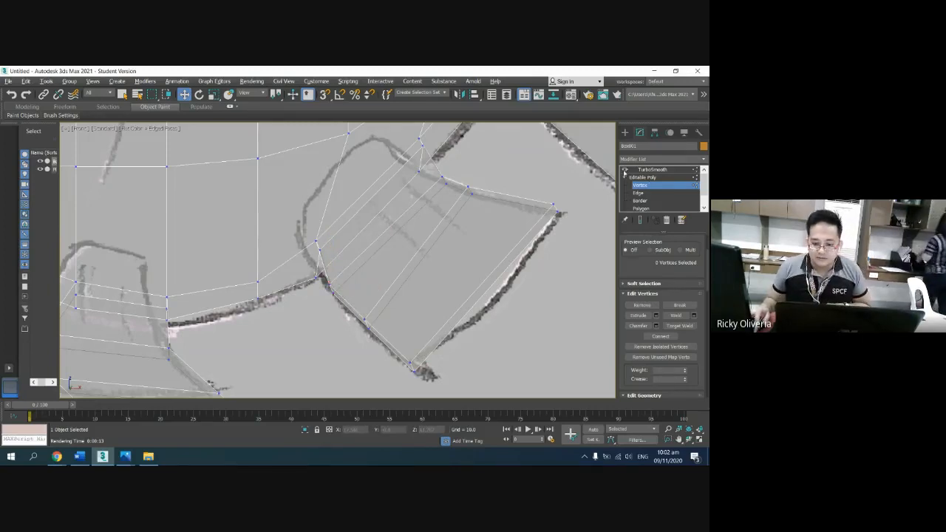
Step: Turn on TurboSmooth for the fish and show the smoothed model in all four views
click(645, 171)
click(553, 312)
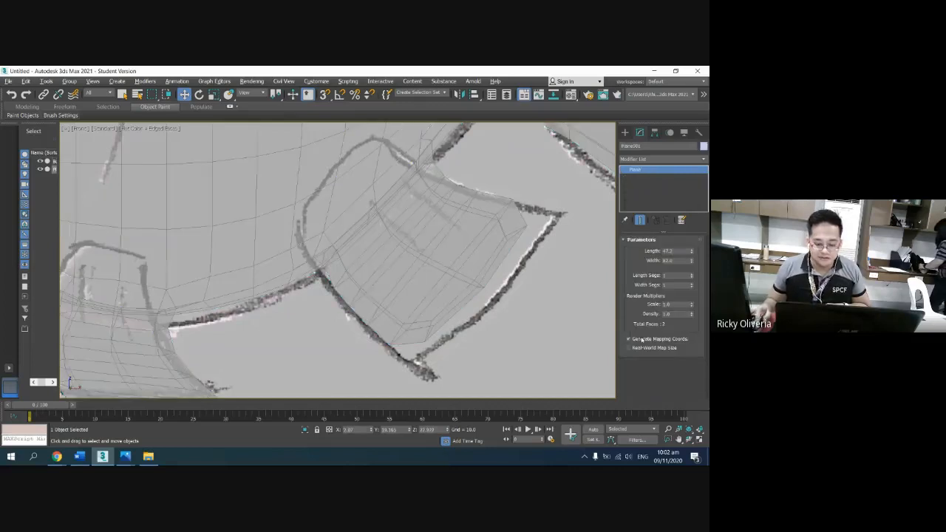
key(alt+w)
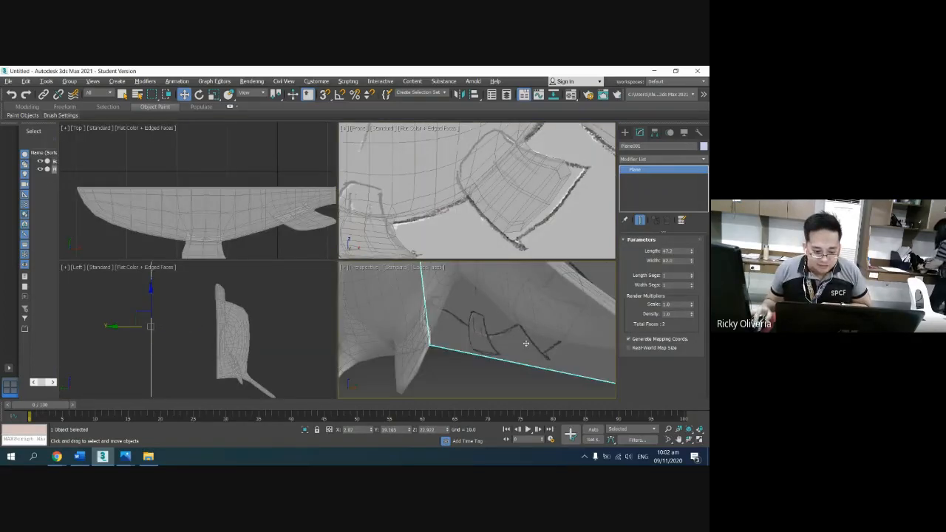
Step: Inspect the smoothed fins from other angles, reselect the fish body and turn off its TurboSmooth display
click(688, 440)
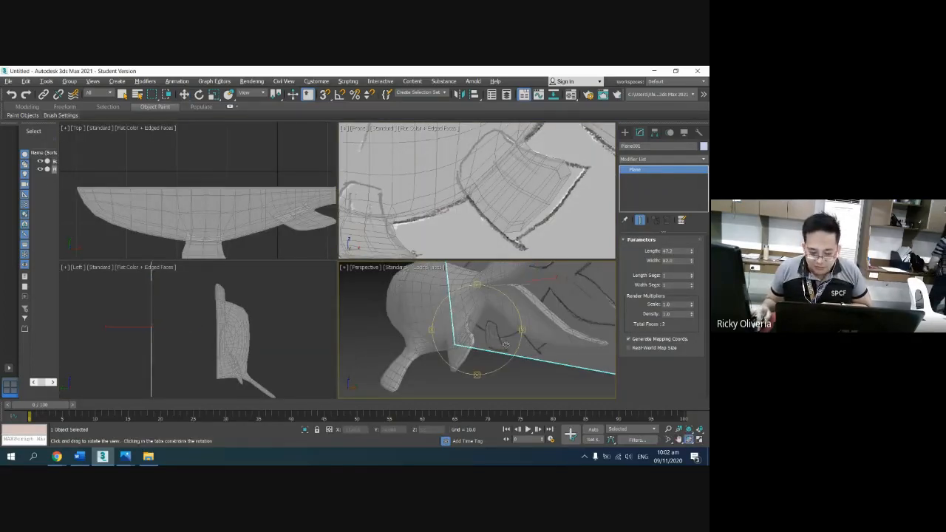
mouse_move(506, 345)
mouse_down()
mouse_move(542, 324)
mouse_move(503, 332)
mouse_up()
key(w)
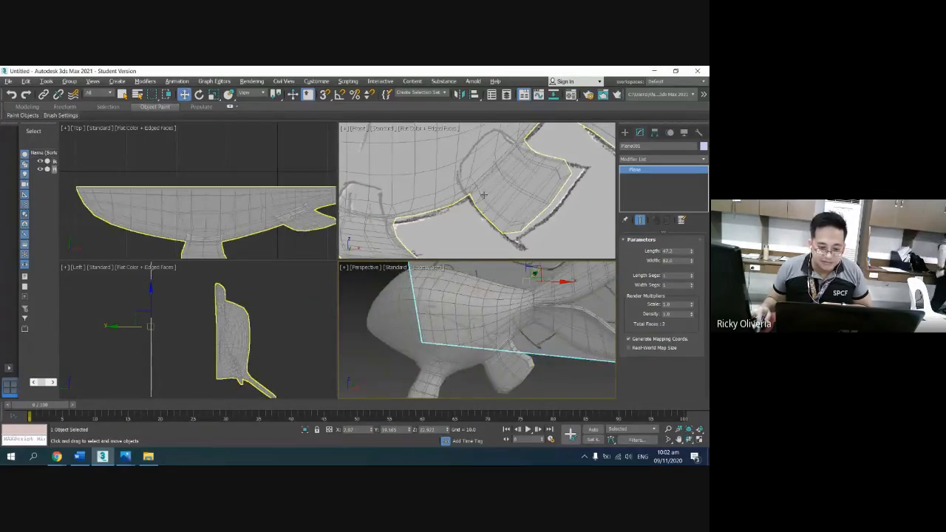
click(679, 440)
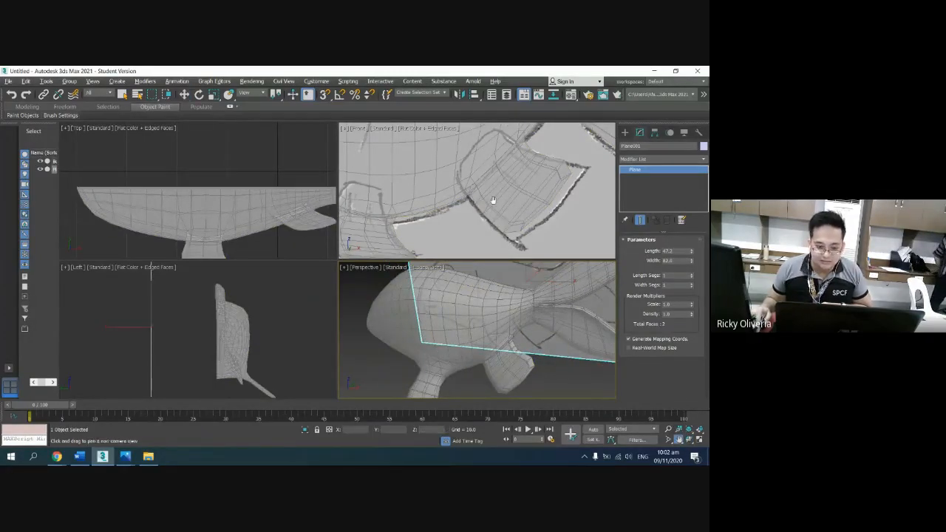
mouse_move(493, 200)
mouse_down()
mouse_move(496, 183)
mouse_move(500, 209)
mouse_up()
key(w)
click(558, 194)
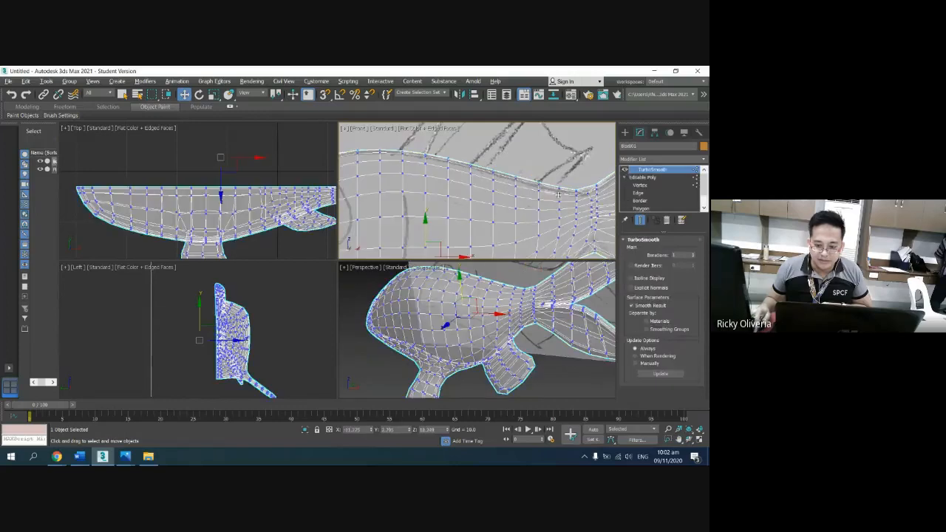
click(625, 169)
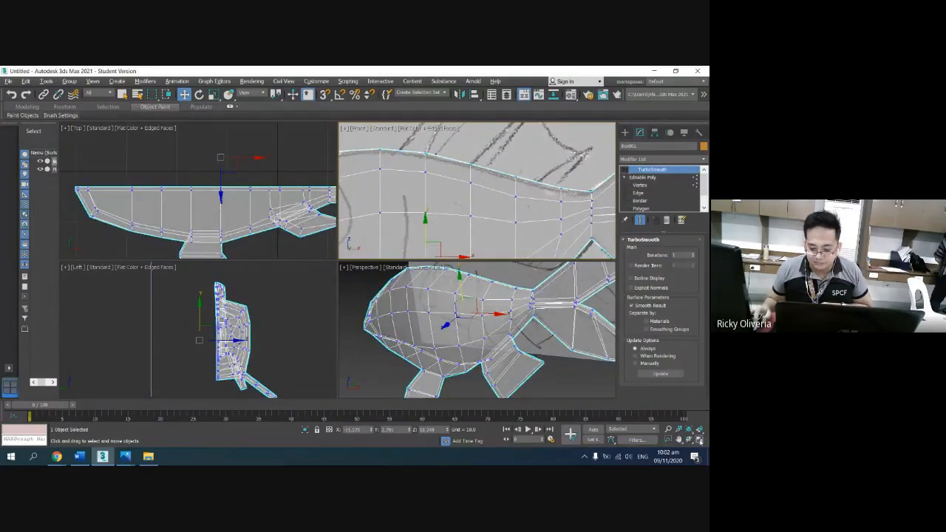
Step: Select the four narrow polygons along the fish's back, beneath the sketched dorsal fin, in the enlarged perspective view
click(700, 439)
click(699, 440)
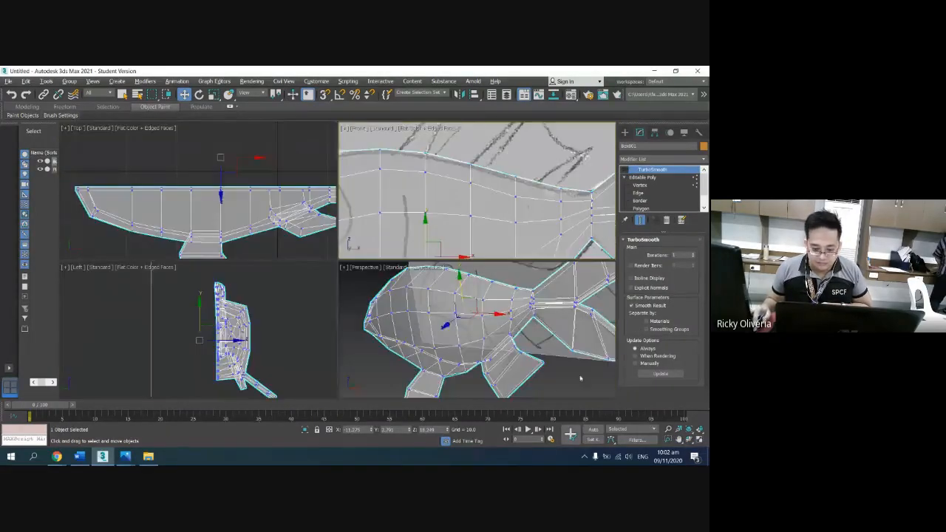
click(701, 440)
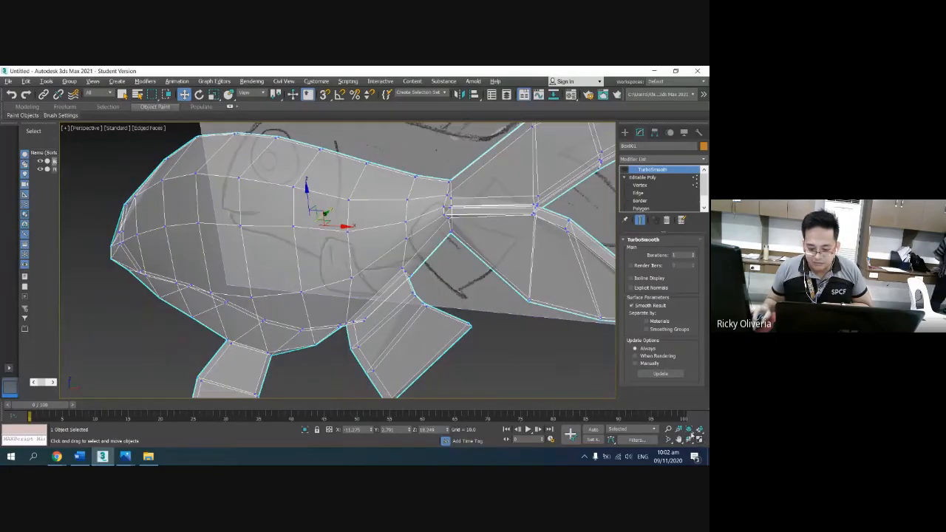
click(689, 440)
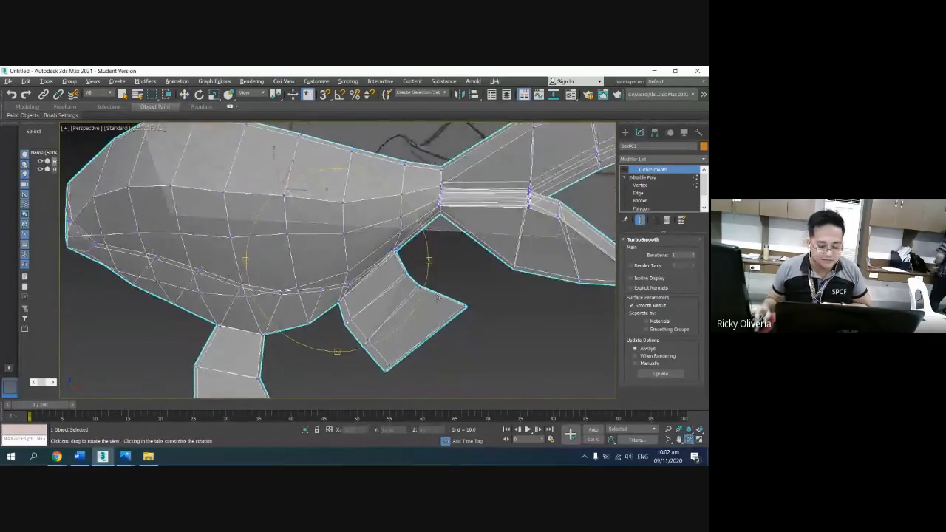
click(678, 440)
mouse_move(360, 248)
mouse_down()
mouse_move(416, 290)
mouse_move(486, 386)
mouse_up()
right_click(412, 270)
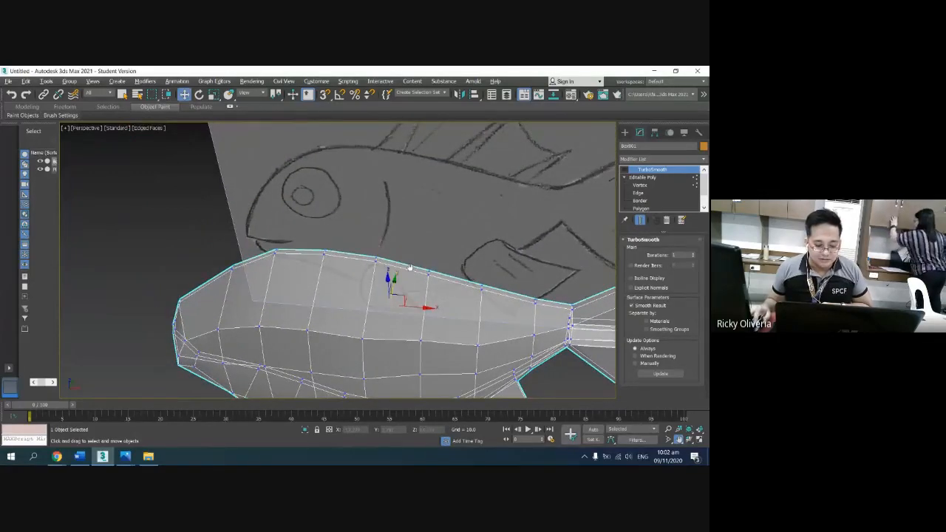
click(643, 201)
click(641, 208)
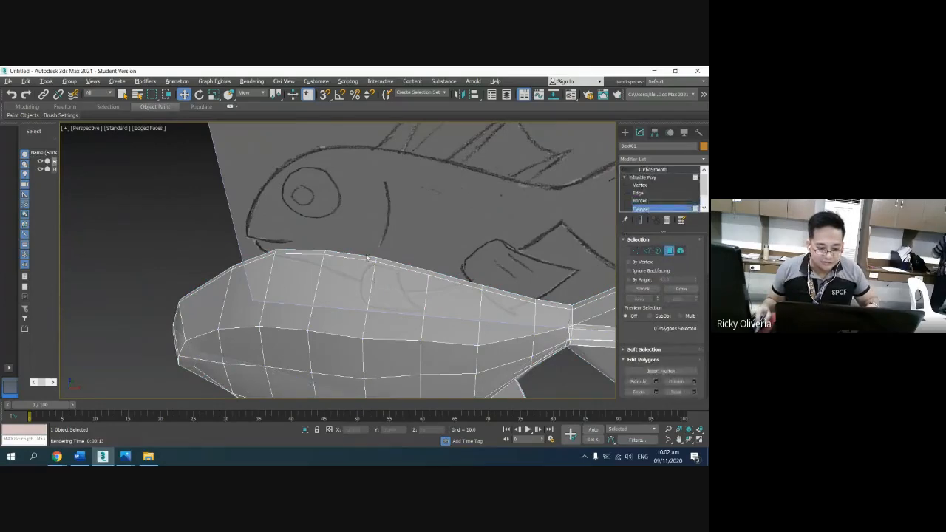
click(384, 259)
ctrl+click(396, 265)
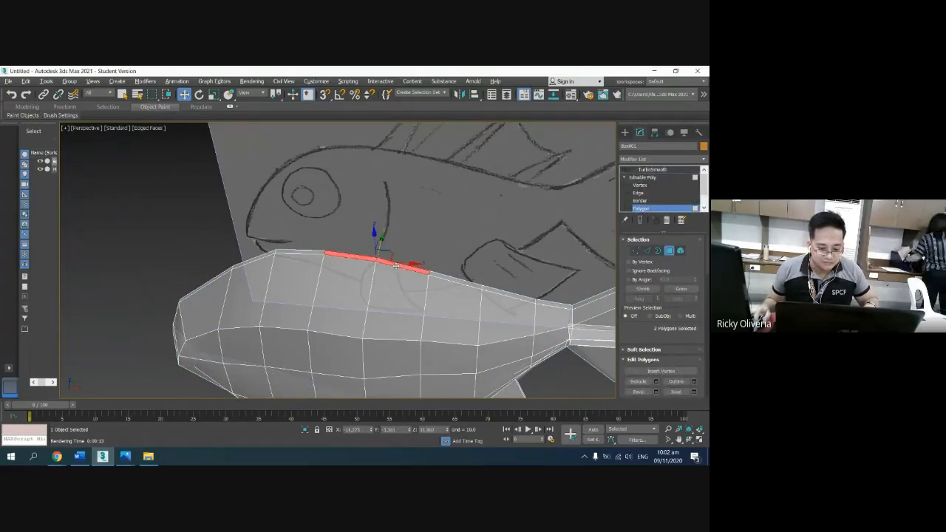
ctrl+click(454, 281)
ctrl+click(523, 297)
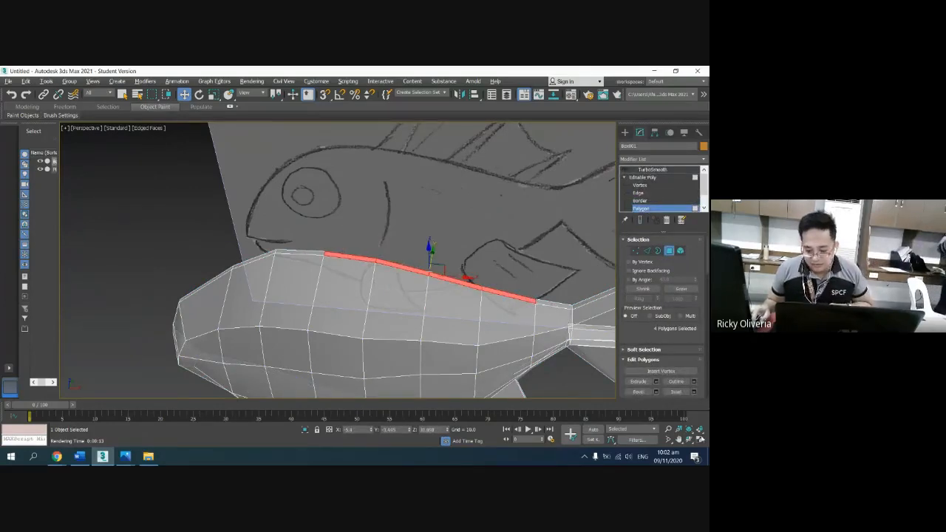
Step: Extrude the four back polygons upward in three successive sections to raise the dorsal fin over its sketch
key(alt+w)
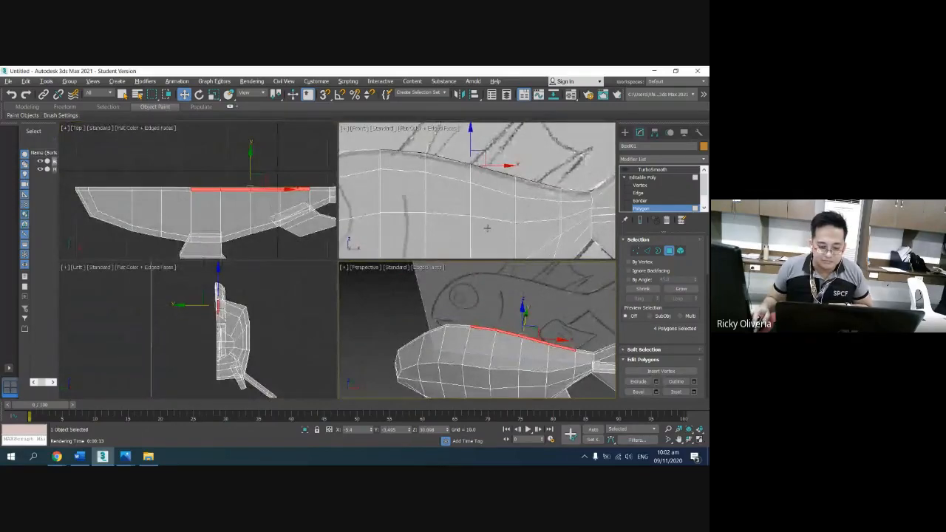
right_click(488, 222)
scroll(488, 198, down, 4)
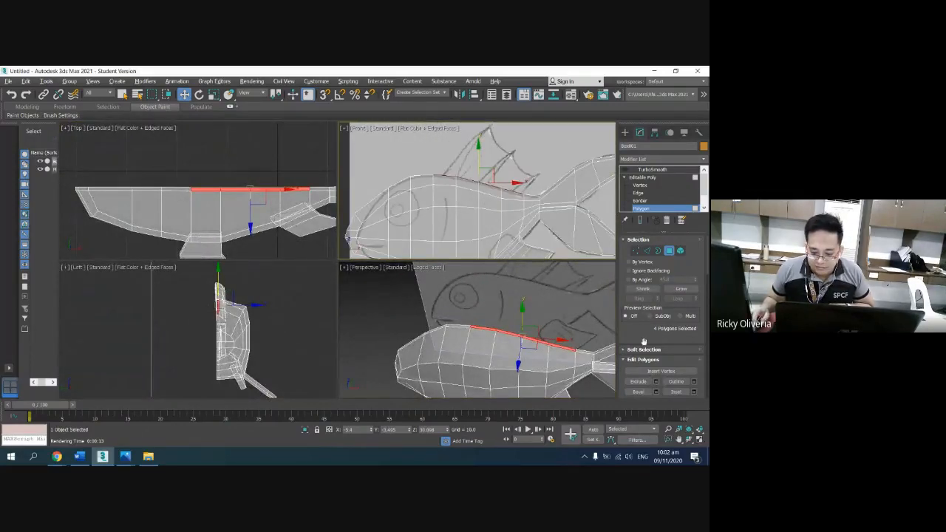
scroll(642, 309, down, 3)
click(638, 287)
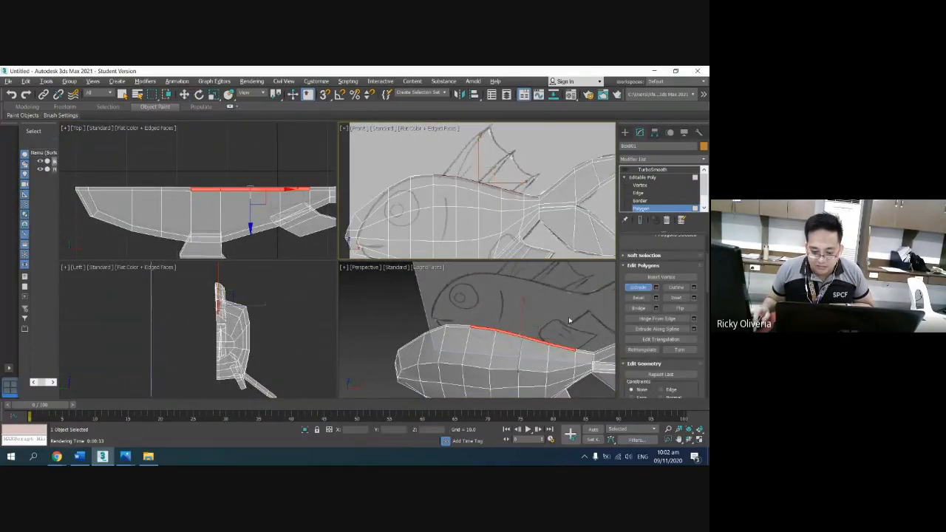
drag(544, 334, 553, 311)
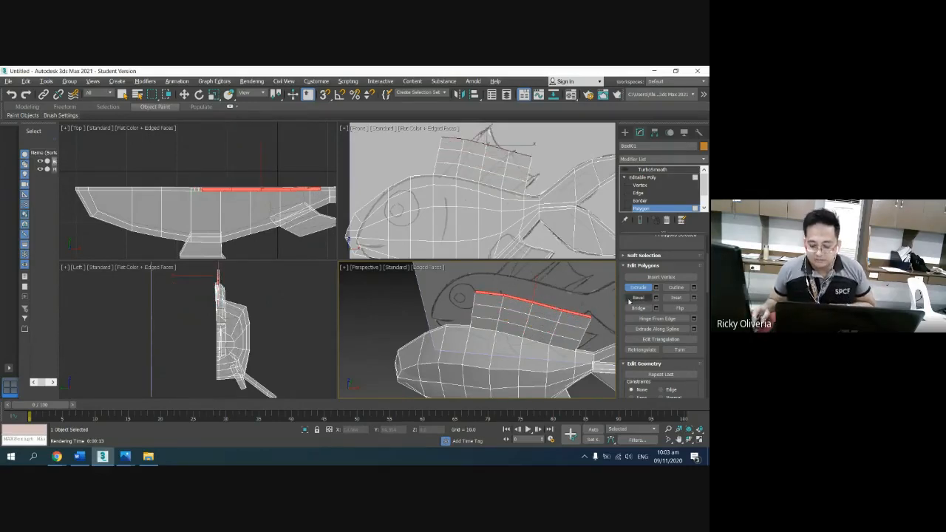
key(w)
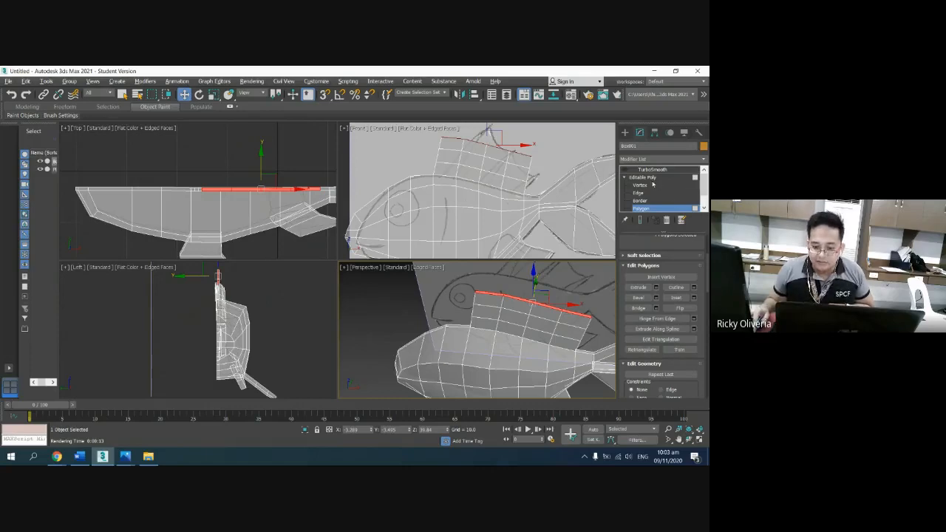
Step: Switch the body to vertex editing and frame the extruded dorsal fin closely in the enlarged front view
click(652, 184)
key(alt+w)
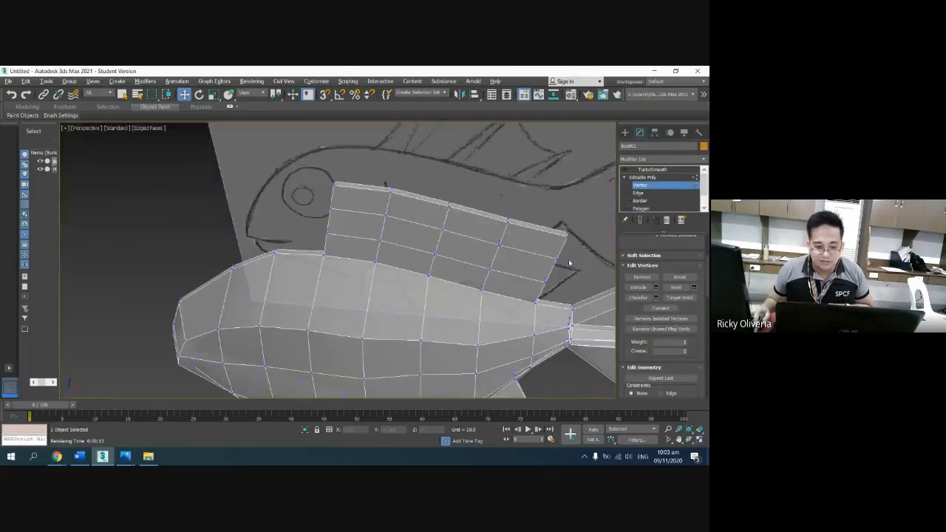
key(alt+w)
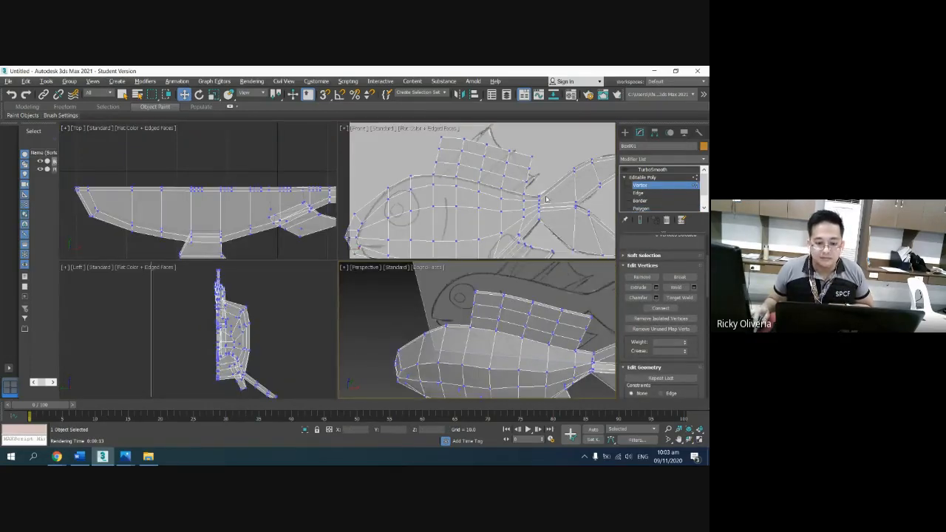
click(547, 198)
key(alt+w)
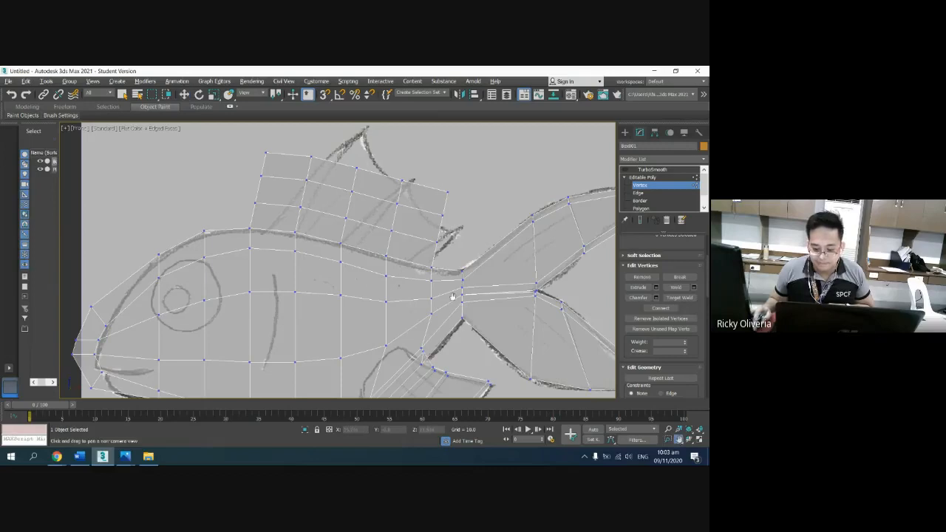
middle_drag(383, 230, 429, 260)
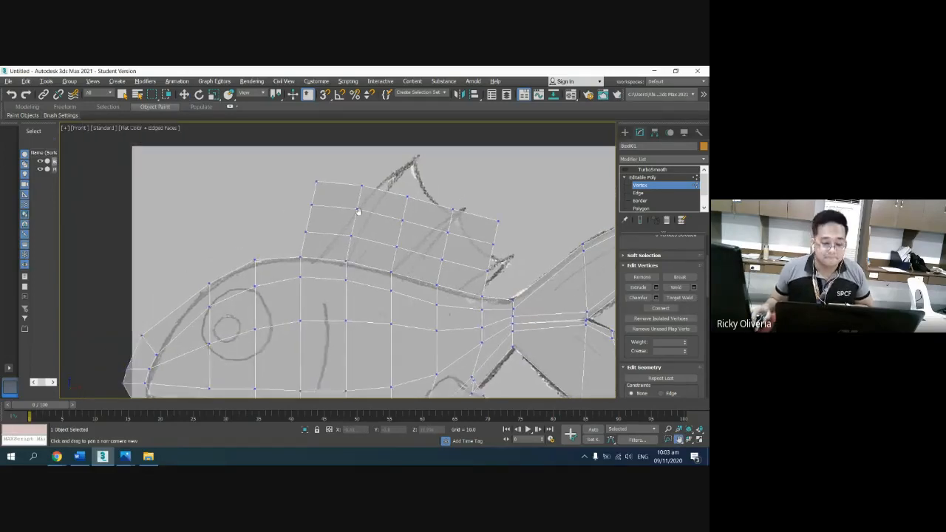
scroll(359, 212, up, 5)
middle_drag(309, 238, 235, 169)
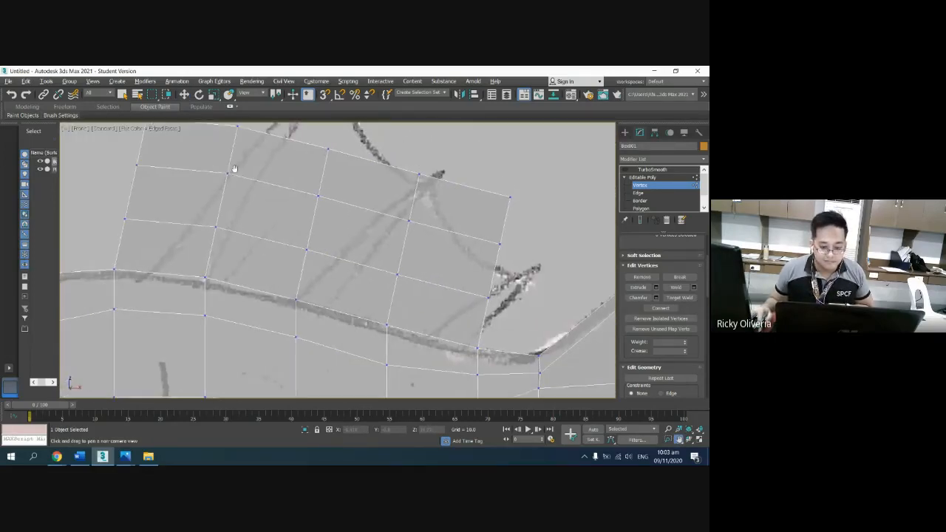
Step: Move the three extruded vertex pairs on the dorsal fin's rear edge backward in line with the sketched rear spine
key(w)
click(488, 296)
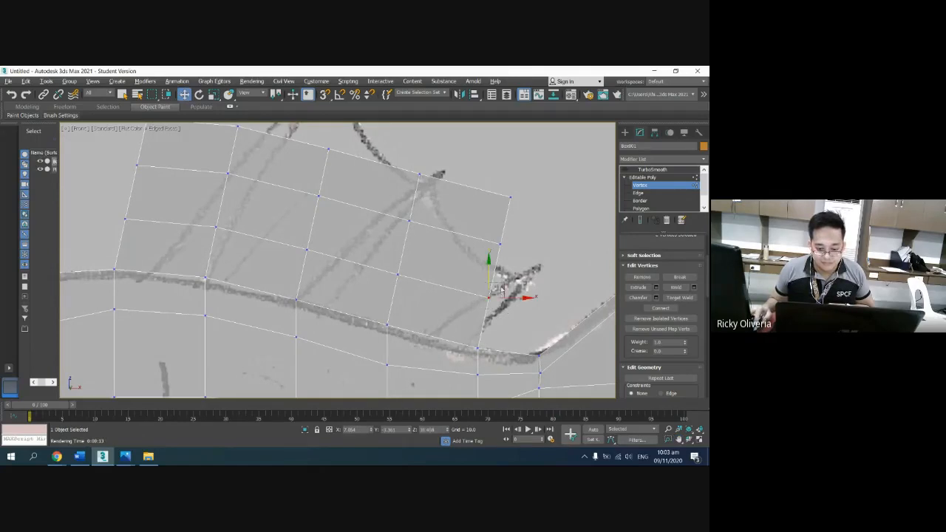
drag(502, 290, 518, 284)
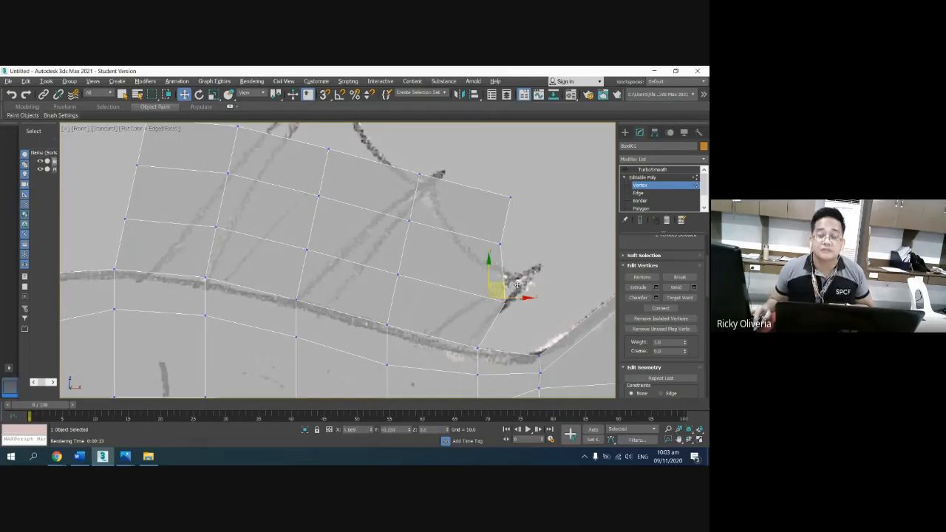
click(517, 285)
drag(486, 238, 588, 288)
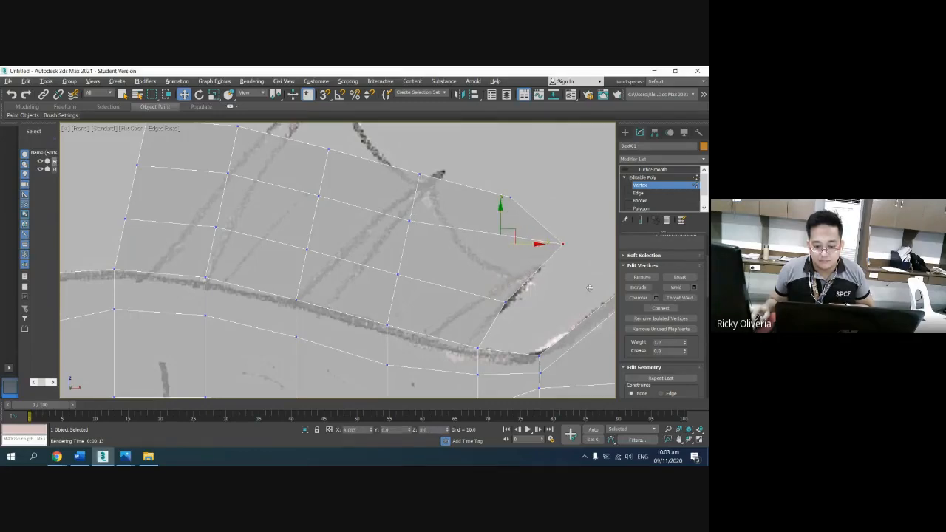
drag(536, 223, 638, 221)
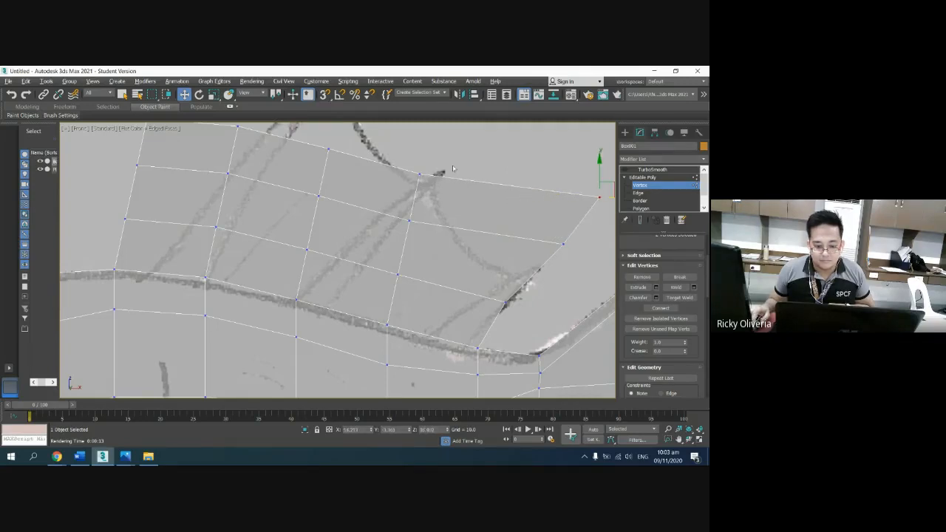
Step: Lower the dorsal fin's second vertex column from the rear toward the body, keeping its three levels closely spaced
click(419, 174)
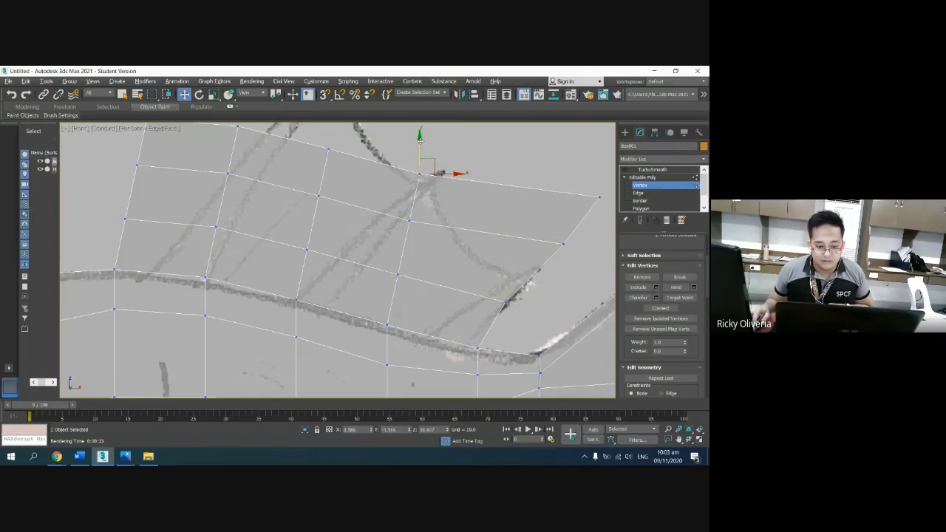
drag(420, 142, 401, 215)
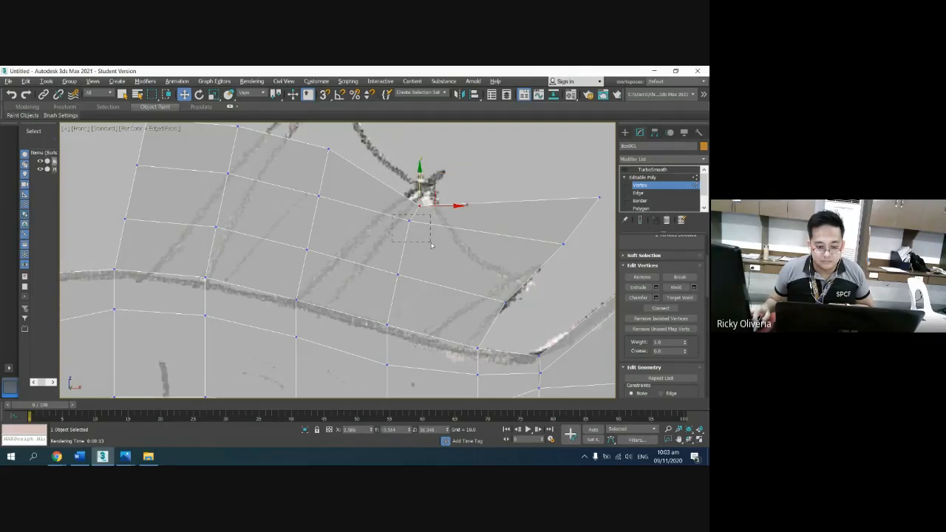
drag(432, 246, 433, 247)
drag(409, 194, 439, 248)
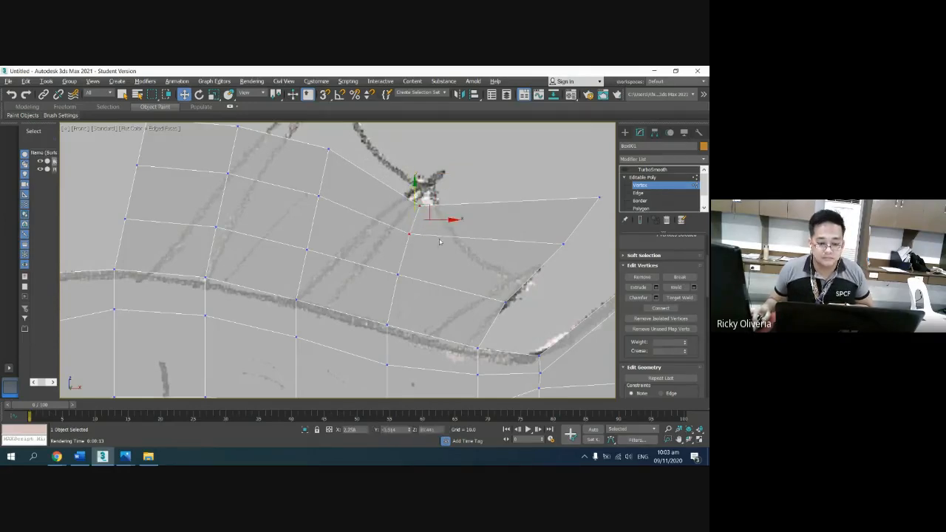
drag(428, 207, 410, 266)
click(412, 212)
click(414, 232)
click(424, 201)
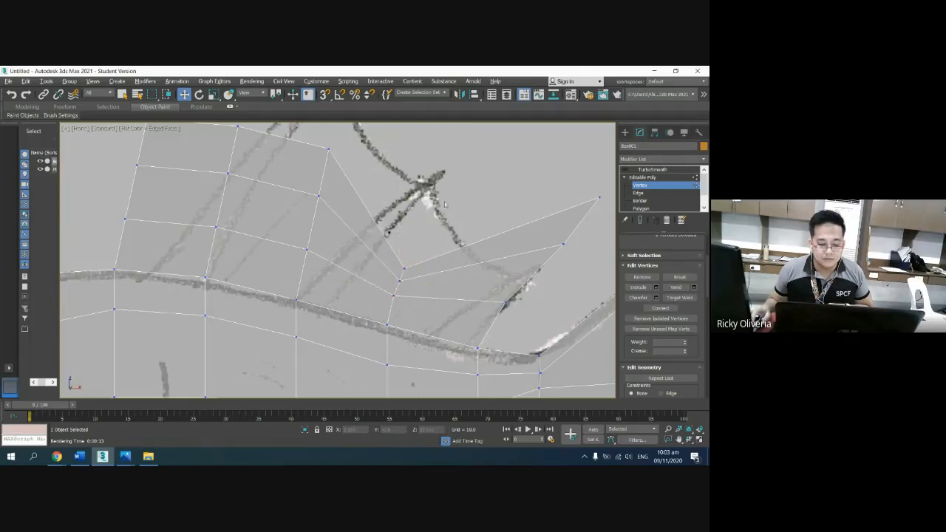
Step: Move the dorsal fin's middle vertex column onto the sketched middle spine and the upper two levels behind it to the sketched notch
click(328, 150)
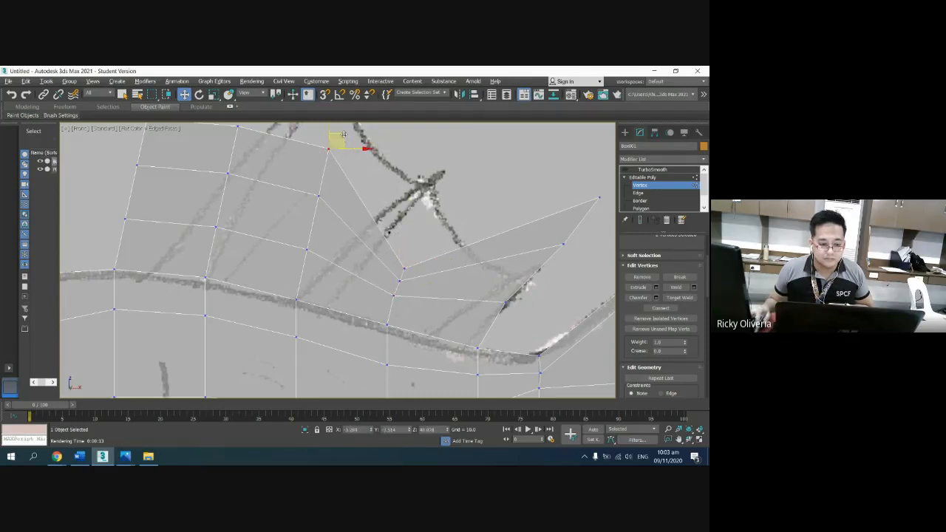
drag(337, 141, 464, 152)
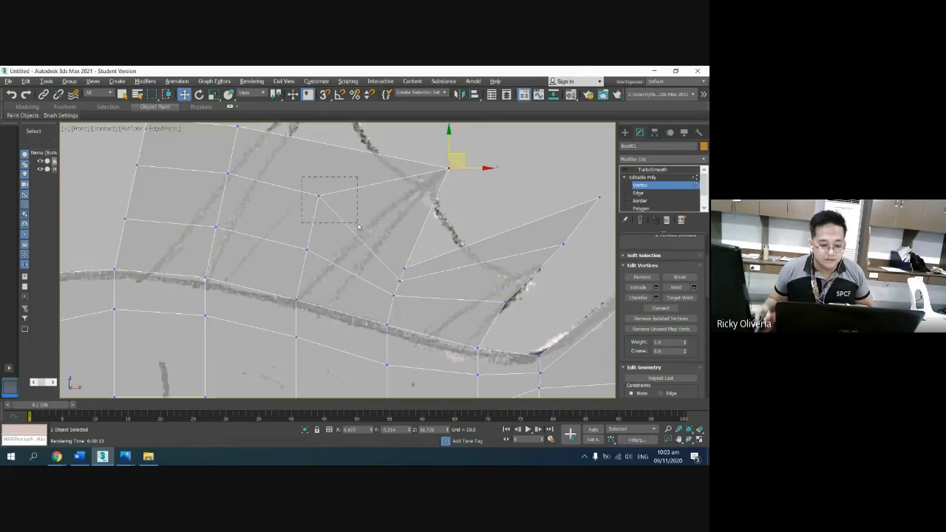
click(320, 195)
drag(327, 191, 397, 213)
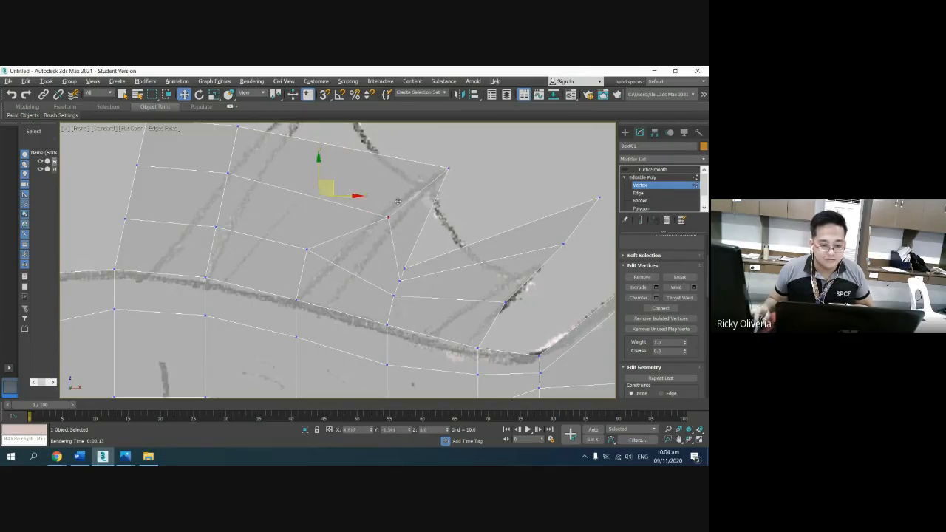
click(308, 248)
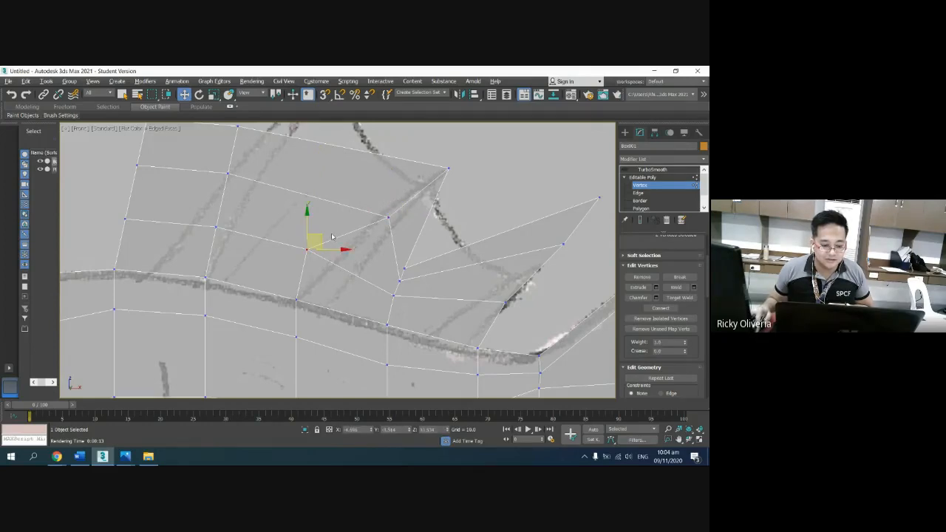
drag(319, 235, 464, 232)
click(406, 279)
click(394, 199)
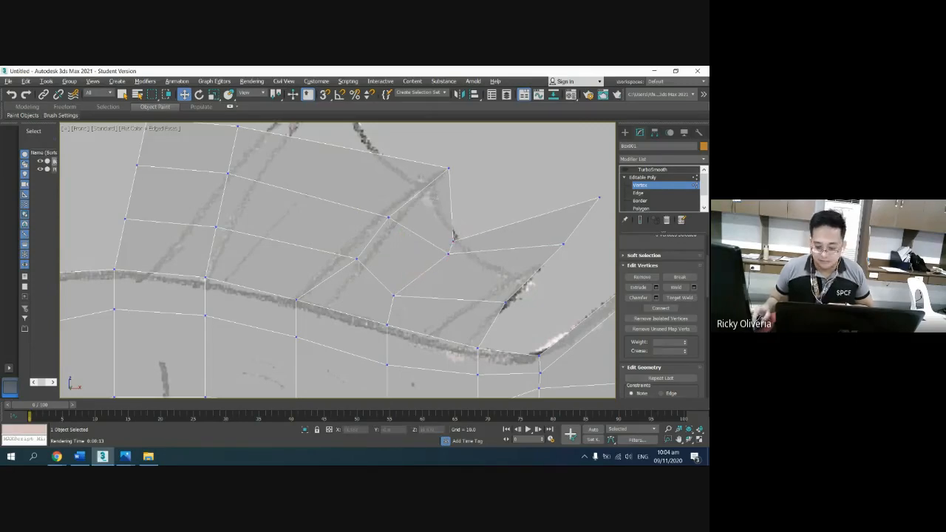
Step: Move the three upper levels of the dorsal fin's second vertex column from the front backward to the sketched notch behind the front spine
middle_drag(380, 226, 395, 274)
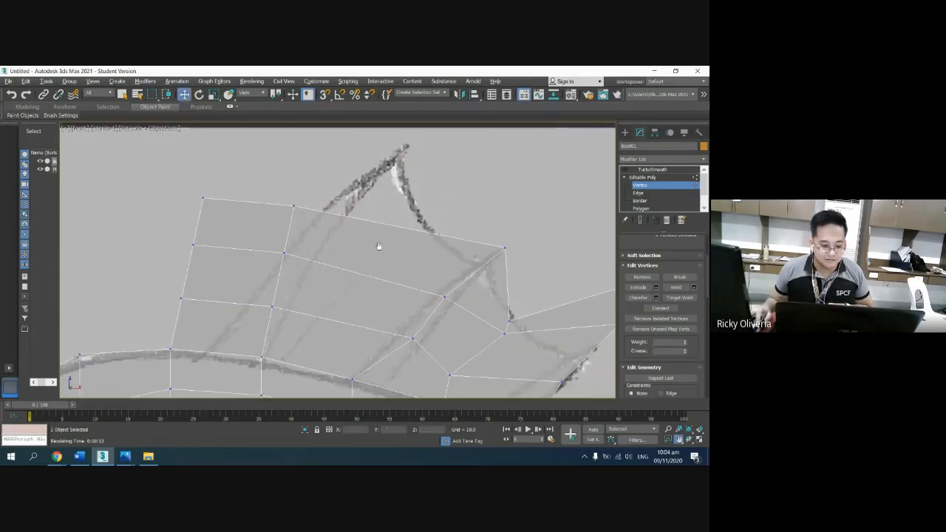
drag(311, 236, 325, 263)
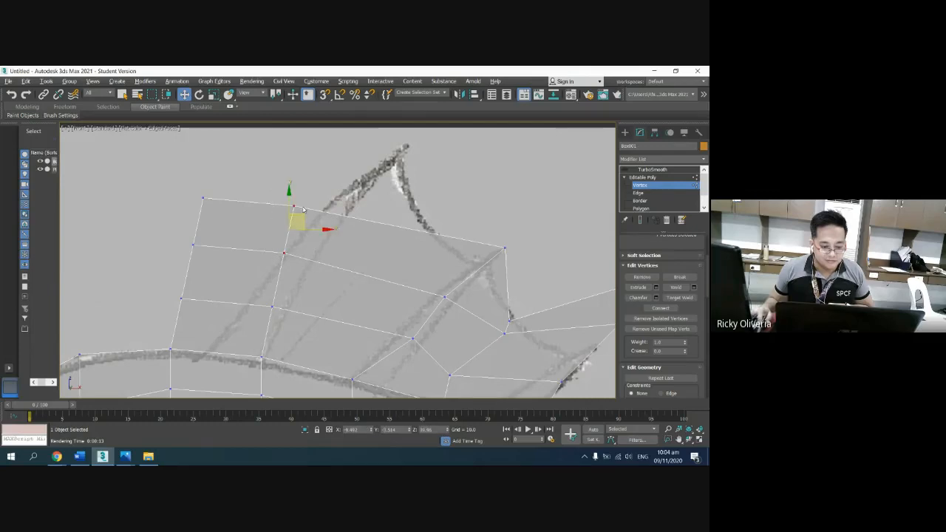
drag(302, 217, 439, 242)
mouse_move(389, 243)
mouse_down()
mouse_move(427, 286)
mouse_move(392, 260)
mouse_up()
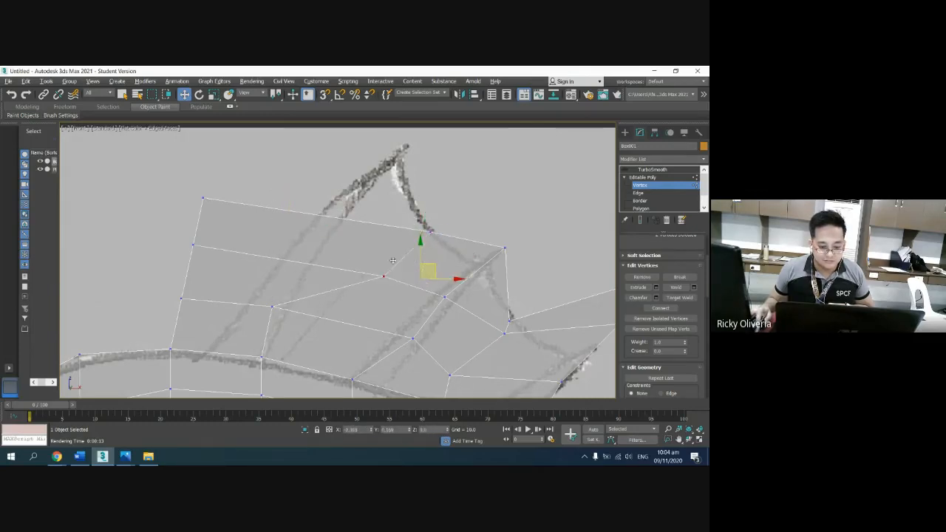
drag(253, 287, 361, 310)
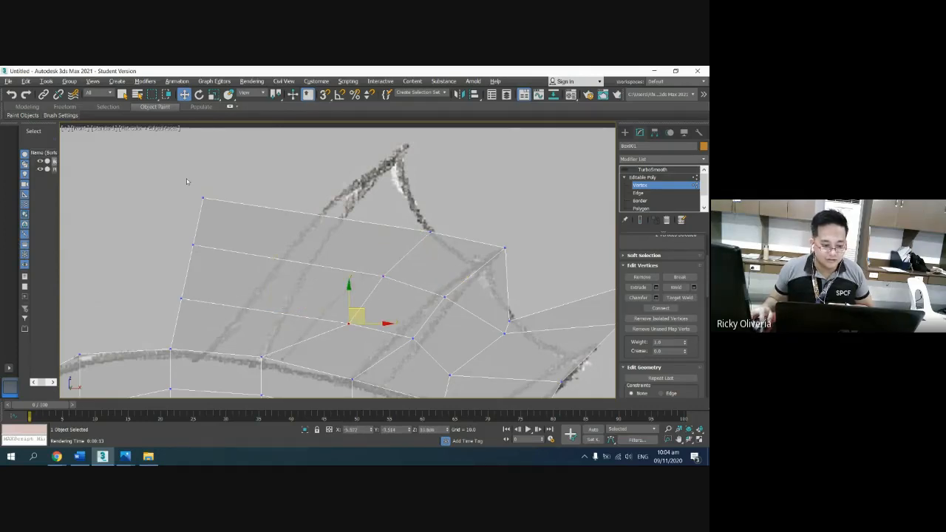
Step: Move the dorsal fin's frontmost vertex column onto the sketched front spine, placing its top vertices at the spine's tip
drag(187, 181, 224, 263)
drag(208, 205, 362, 176)
drag(171, 275, 265, 304)
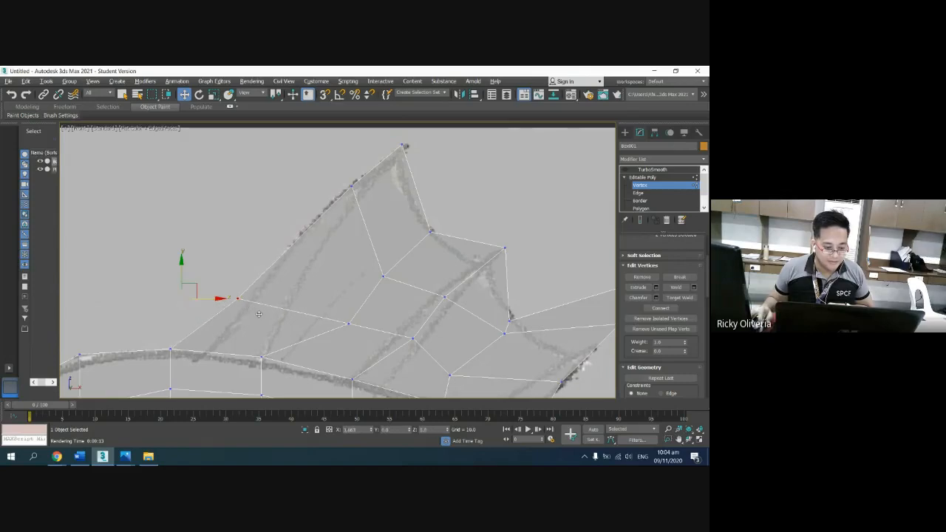
click(562, 261)
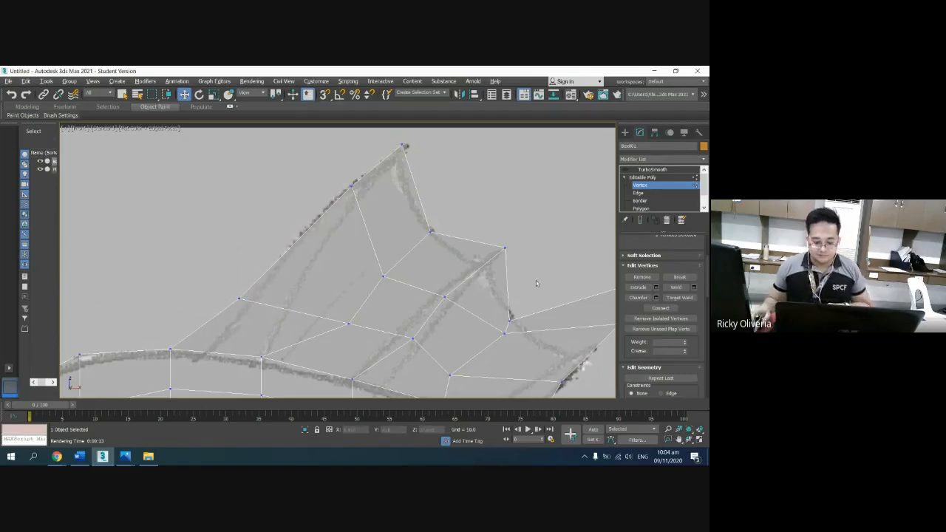
scroll(536, 280, down, 5)
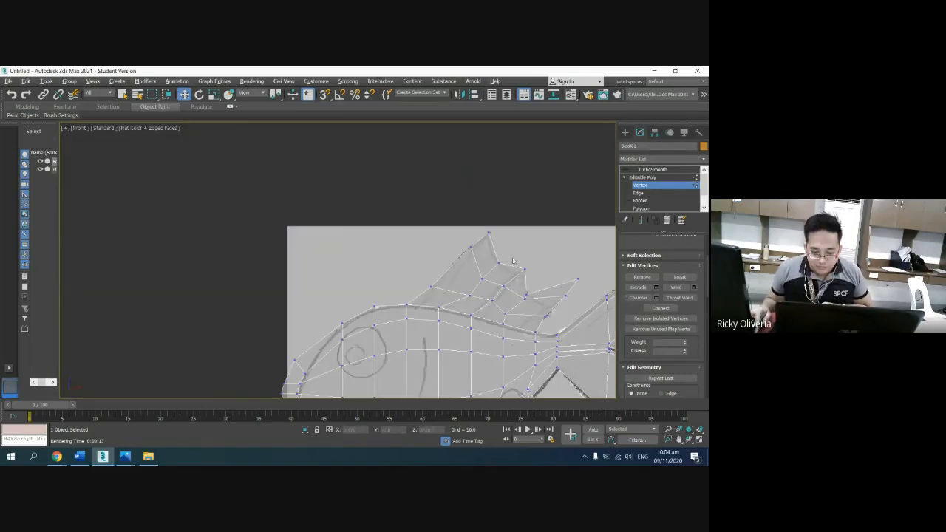
Step: Return the fish body to its TurboSmooth level and turn off See-Through in its object properties
drag(515, 260, 542, 276)
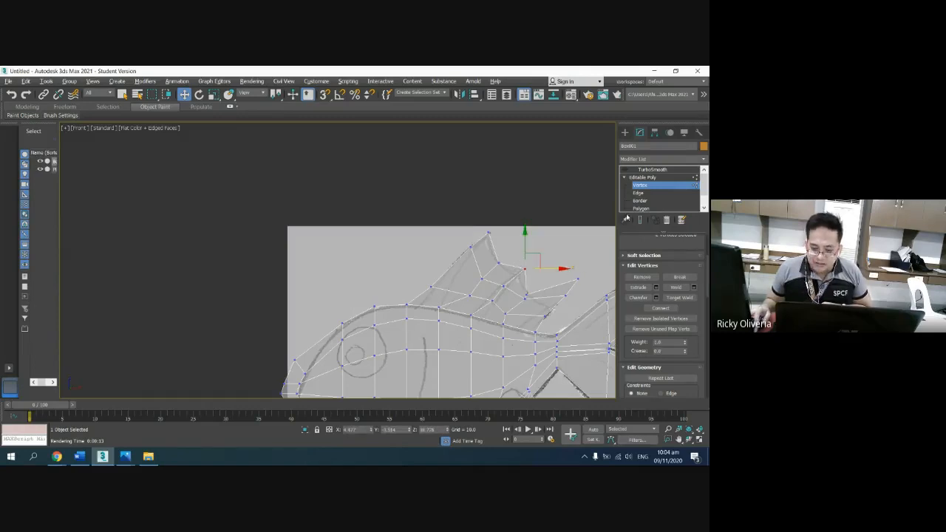
click(637, 171)
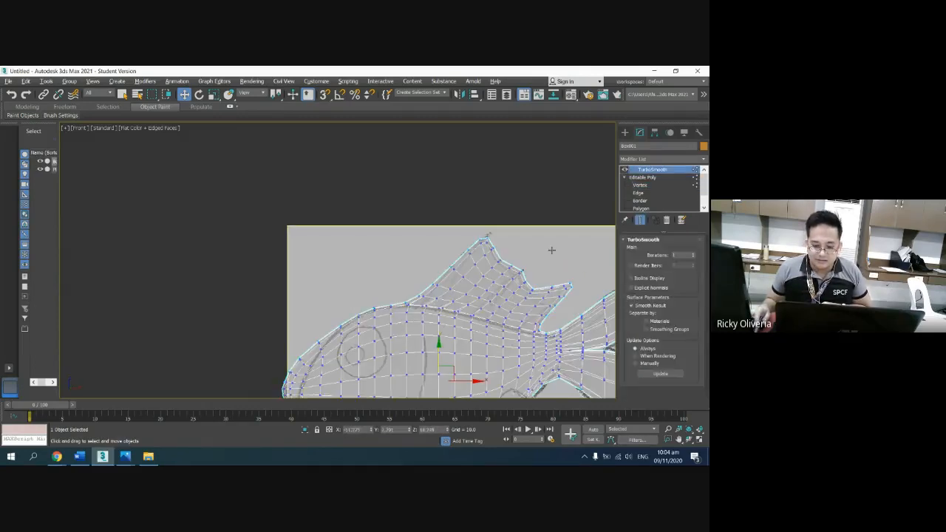
click(505, 293)
click(505, 296)
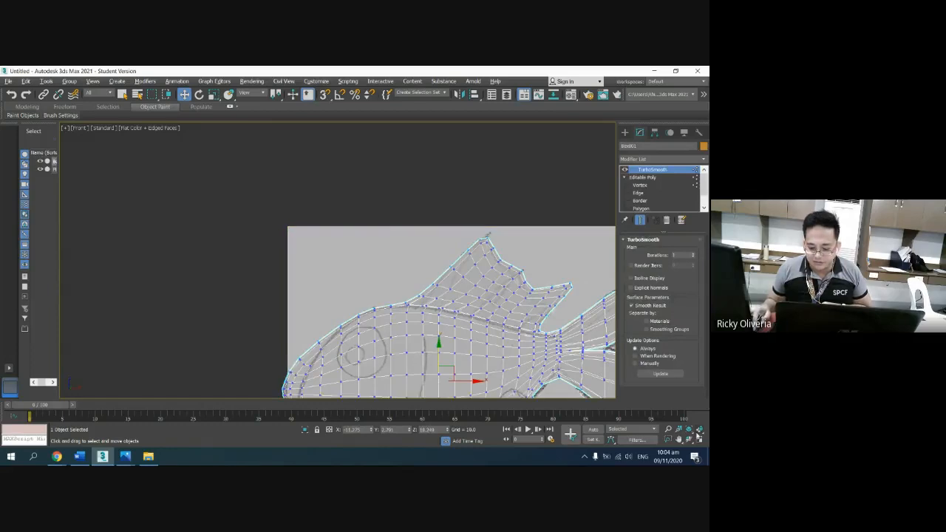
key(alt+w)
click(549, 289)
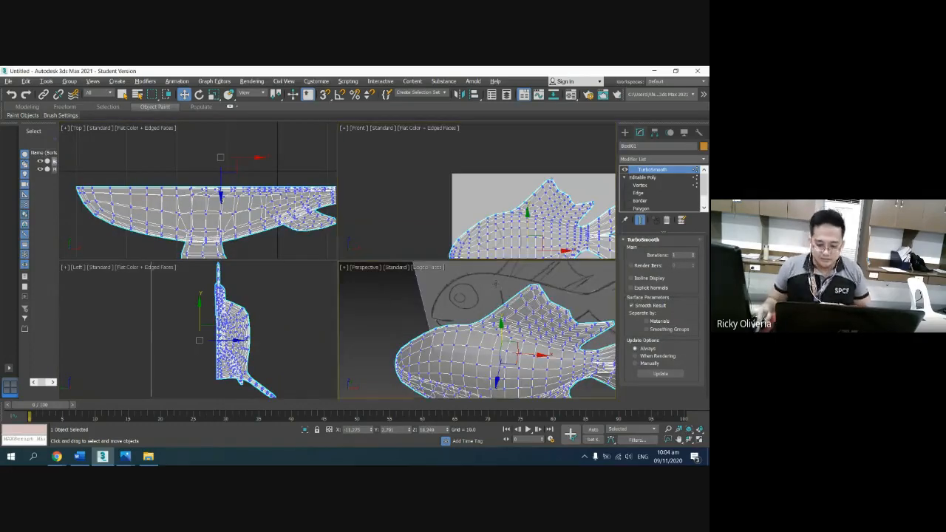
right_click(516, 346)
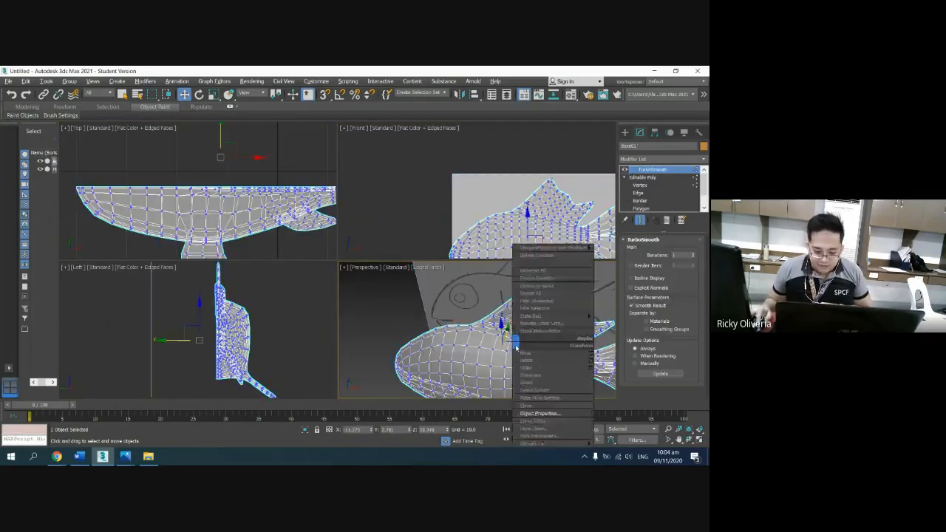
click(540, 413)
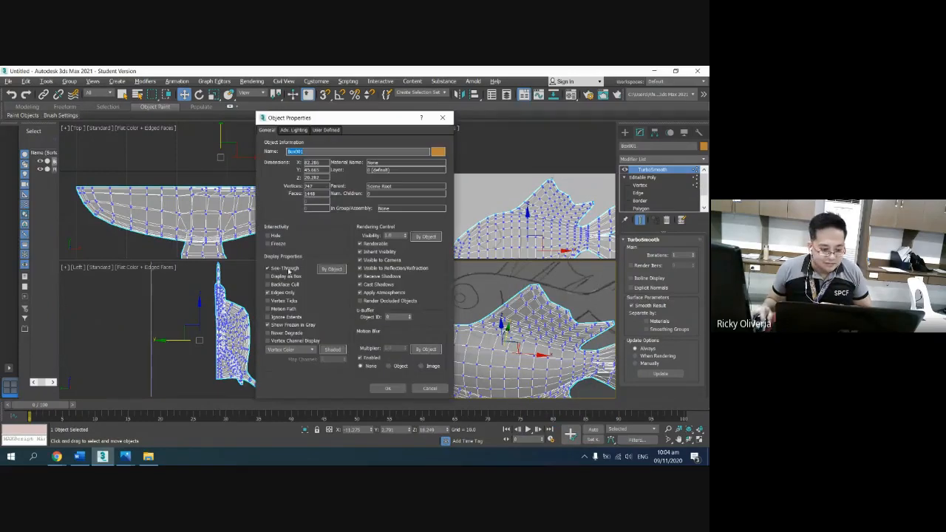
click(289, 270)
click(392, 388)
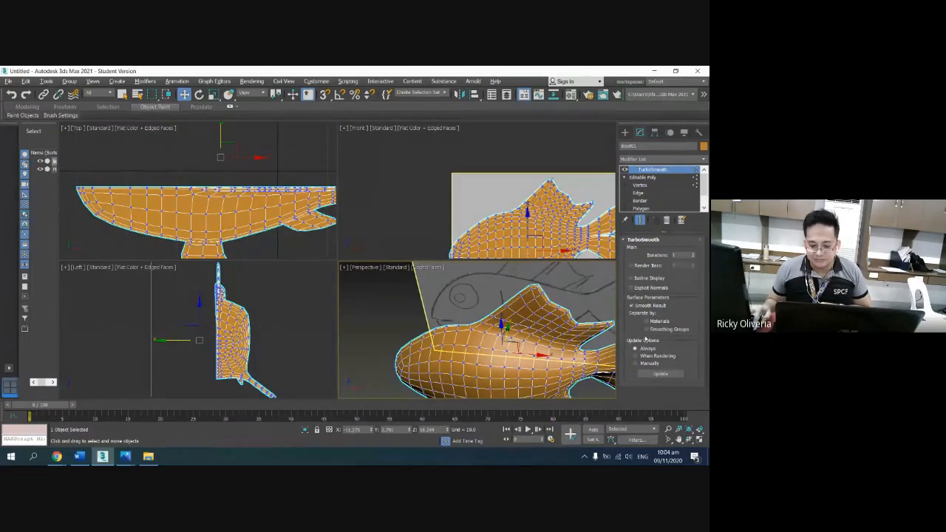
Step: Enlarge the perspective view and delete the reference sketch plane behind the fish
click(699, 439)
click(576, 164)
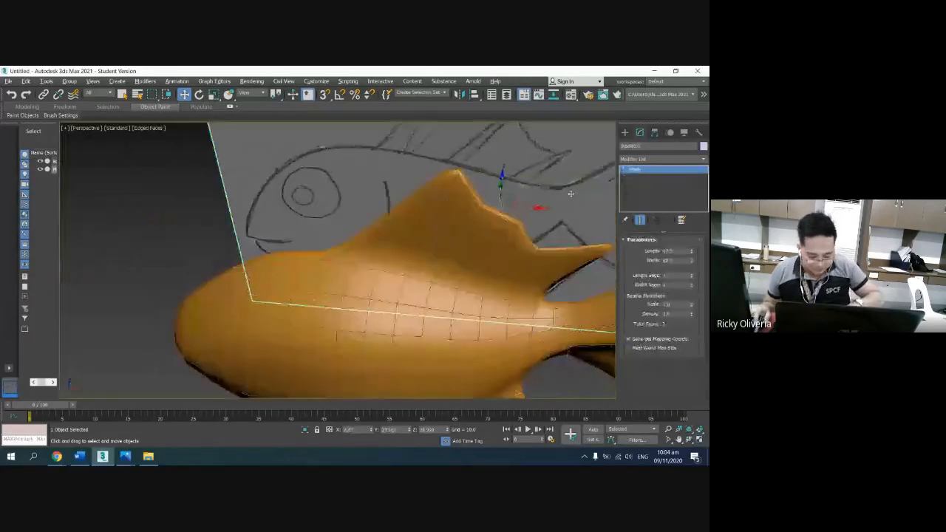
key(Delete)
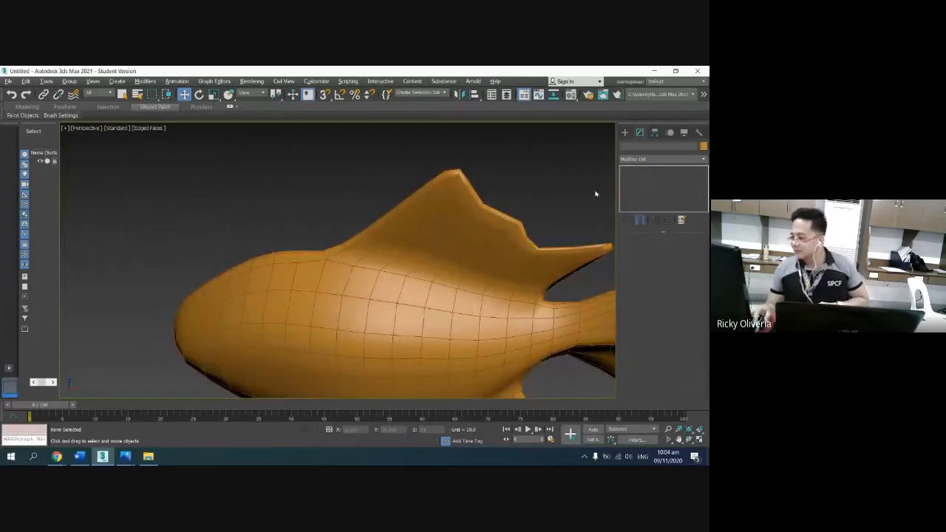
Step: Select the smoothed fish and examine its body, fins and tail from several angles in the perspective view
click(486, 300)
scroll(485, 300, down, 4)
middle_drag(470, 295, 396, 237)
click(688, 440)
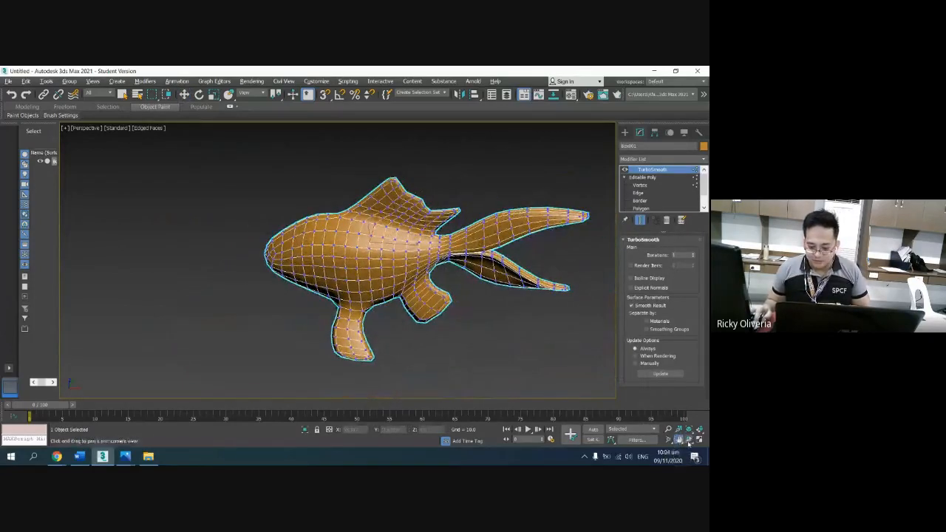
drag(377, 274, 283, 256)
right_click(390, 299)
scroll(475, 301, up, 3)
click(679, 439)
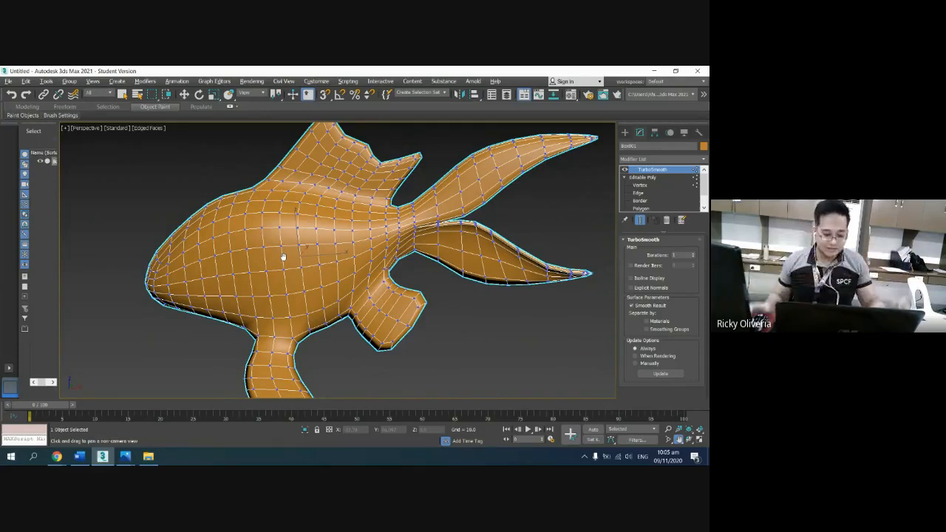
key(w)
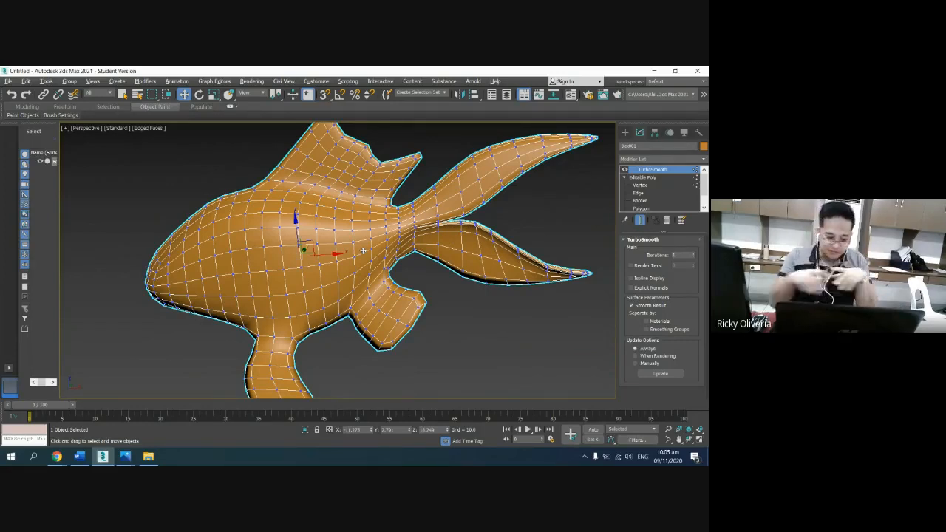
click(690, 440)
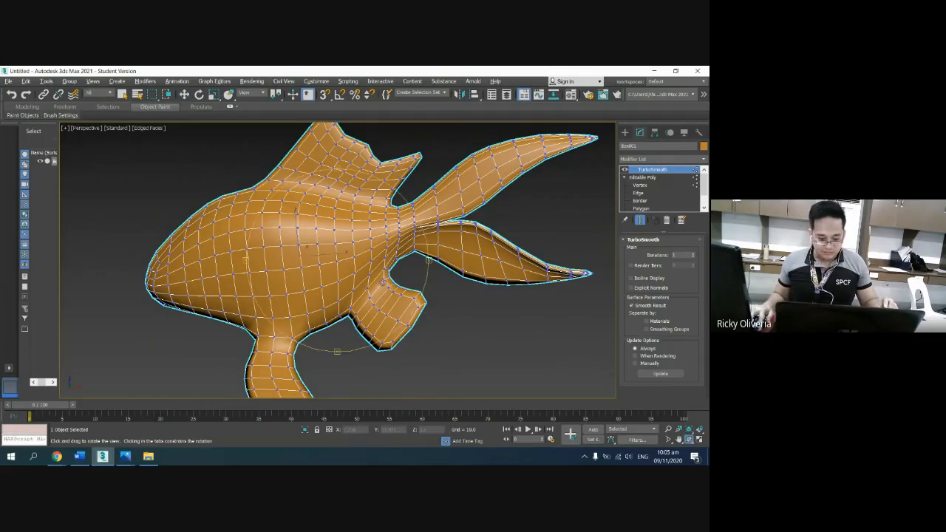
drag(383, 283, 405, 293)
key(w)
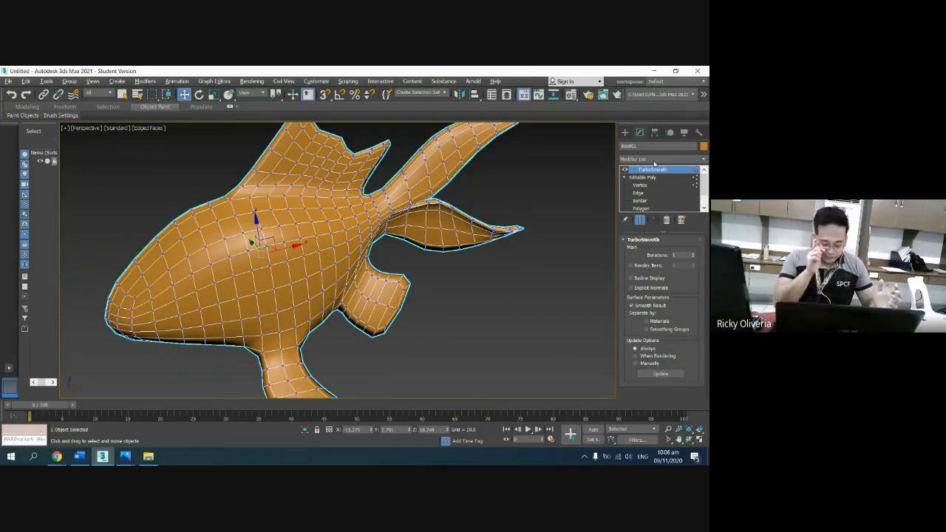
Step: Add a Symmetry modifier above TurboSmooth on the fish body
click(655, 159)
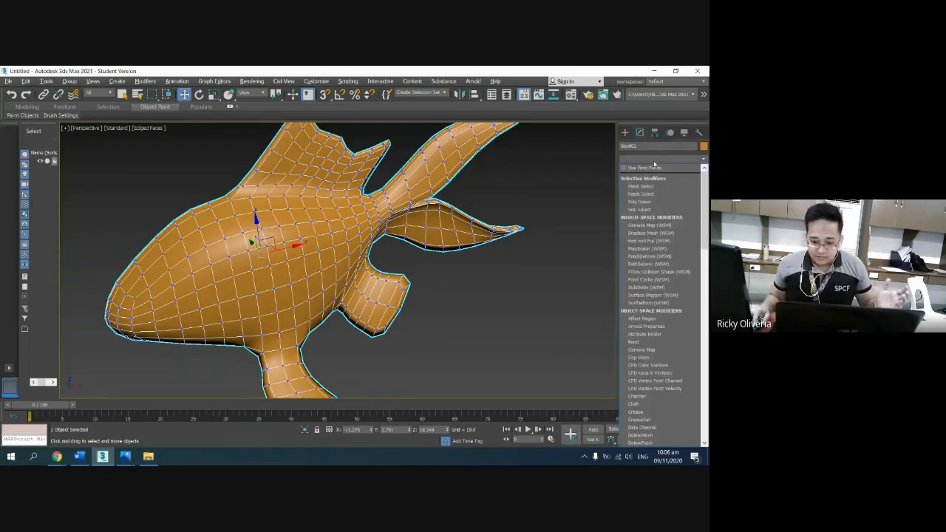
key(s)
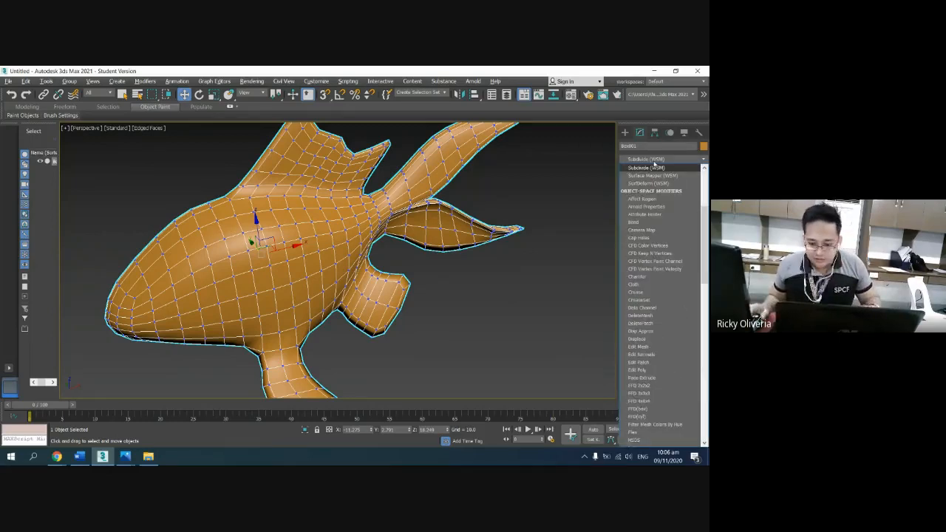
key(s)
key(s)
key(s)
key(s)
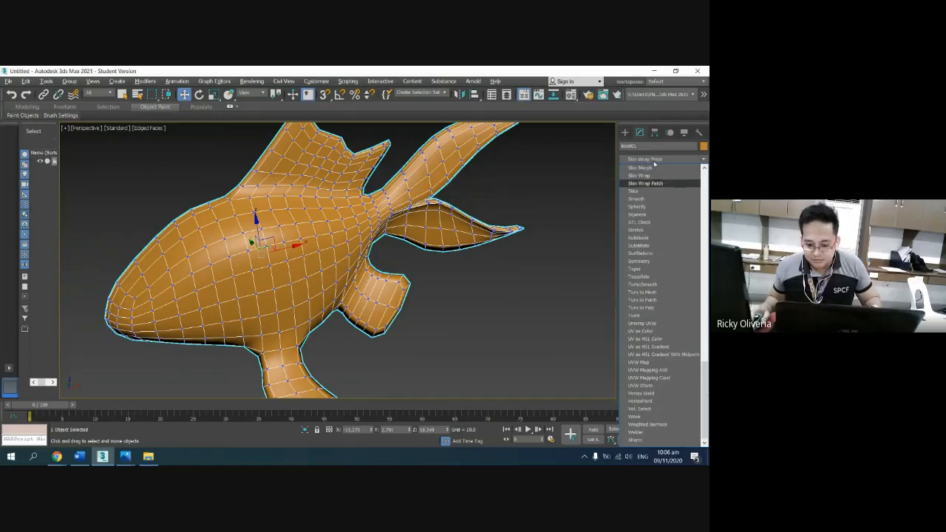
click(641, 262)
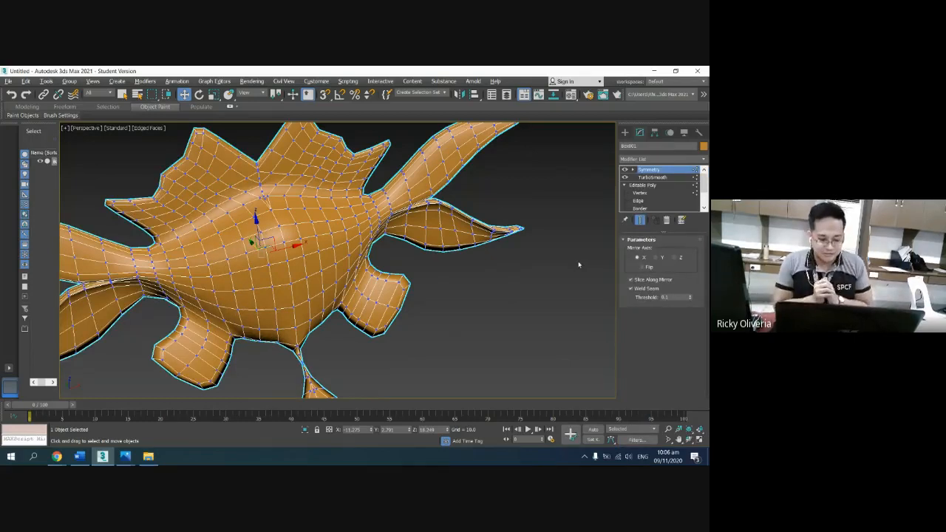
click(500, 274)
click(392, 287)
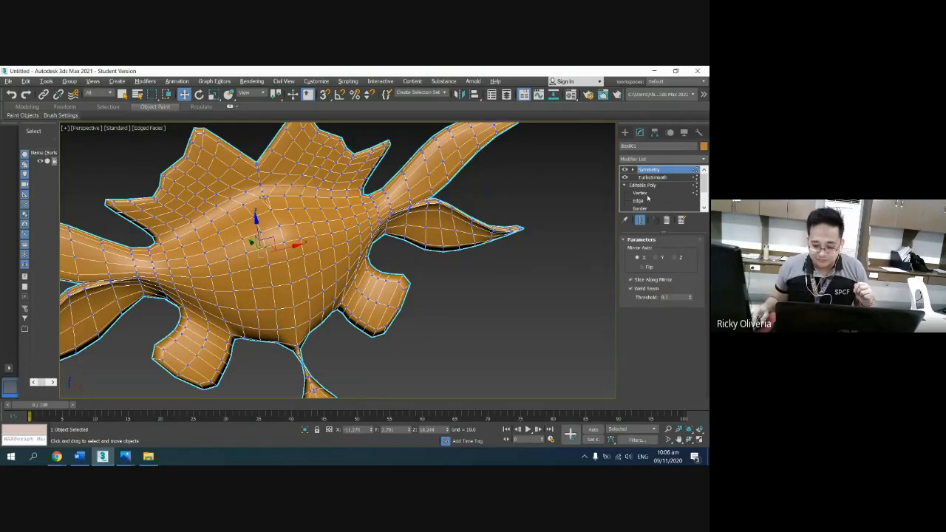
Step: Show the end result at the base mesh's vertex level and try moving the lower tail lobe's tip vertices
click(640, 193)
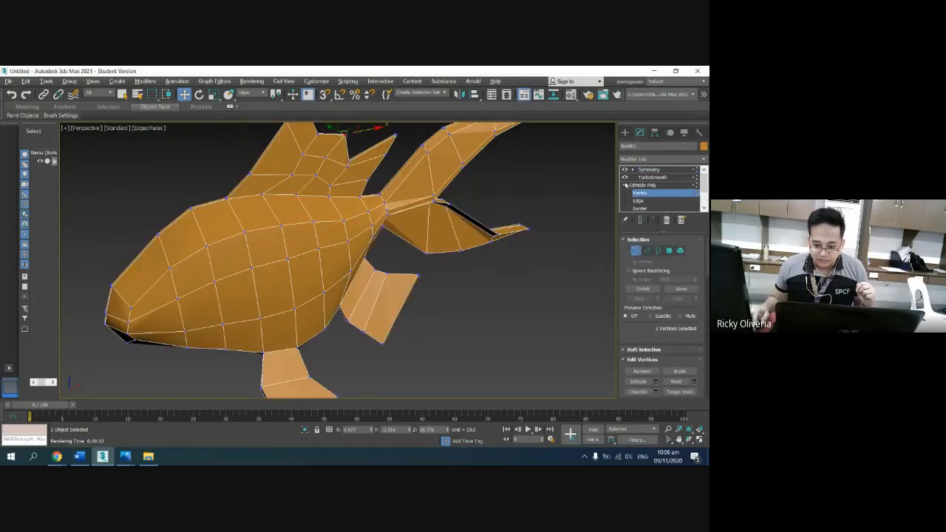
click(641, 221)
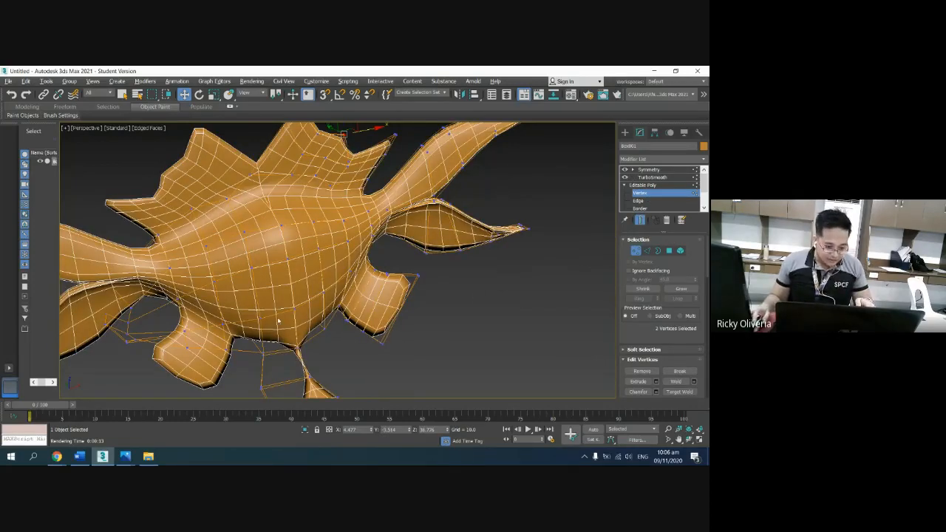
drag(512, 206, 568, 270)
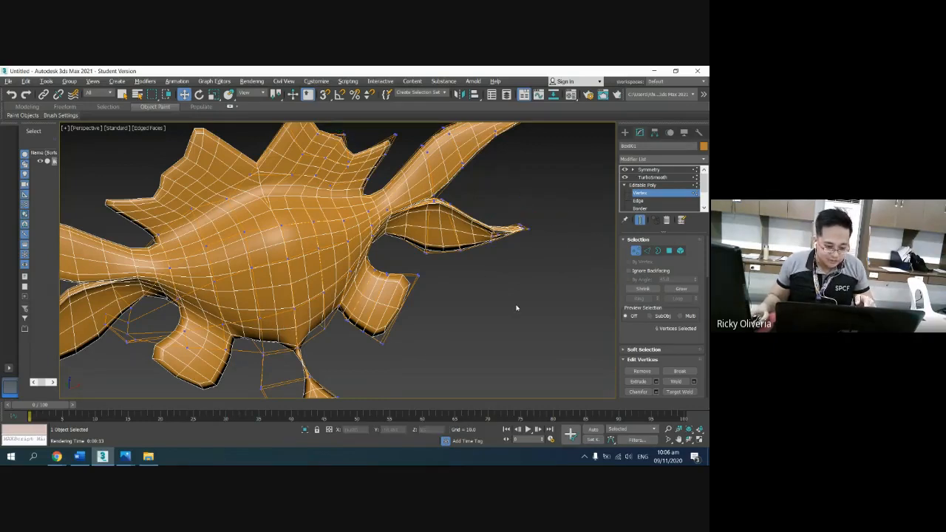
click(517, 308)
scroll(517, 301, down, 5)
drag(513, 237, 539, 269)
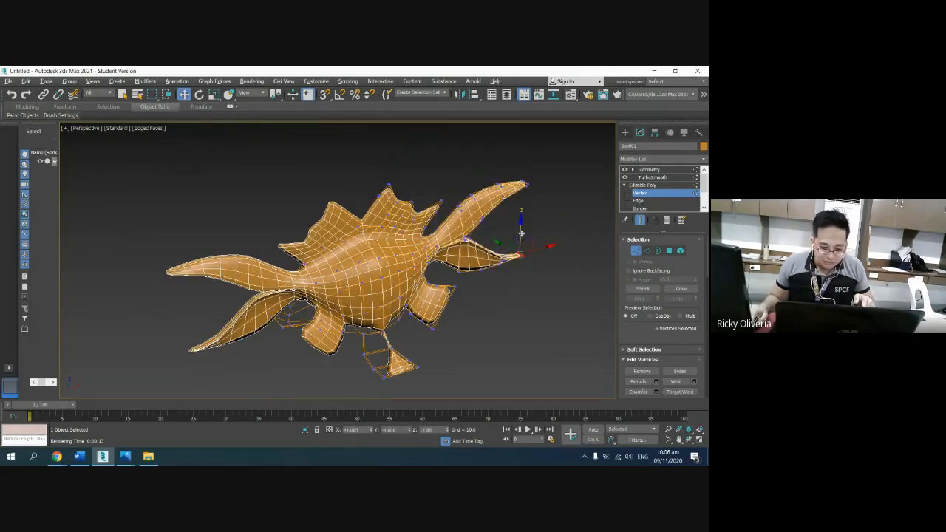
mouse_move(521, 232)
mouse_down()
mouse_move(522, 209)
mouse_move(531, 247)
mouse_up()
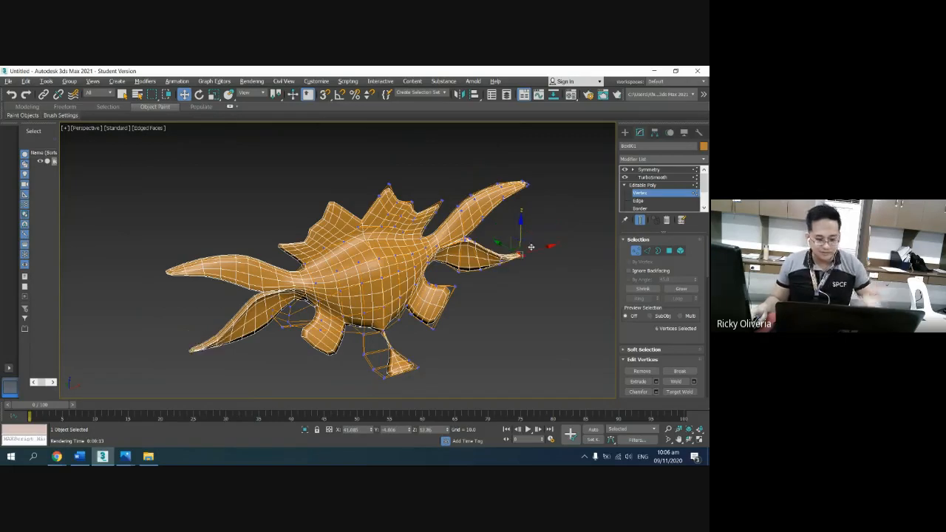
Step: Set the Symmetry modifier's mirror axis to Y and inspect the mirrored fish from another angle
click(649, 171)
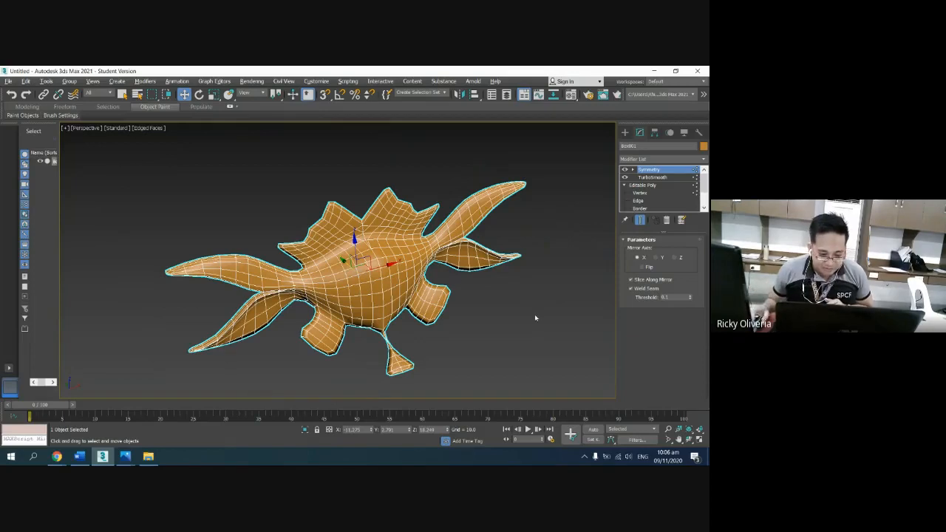
click(669, 429)
drag(448, 338, 420, 300)
key(w)
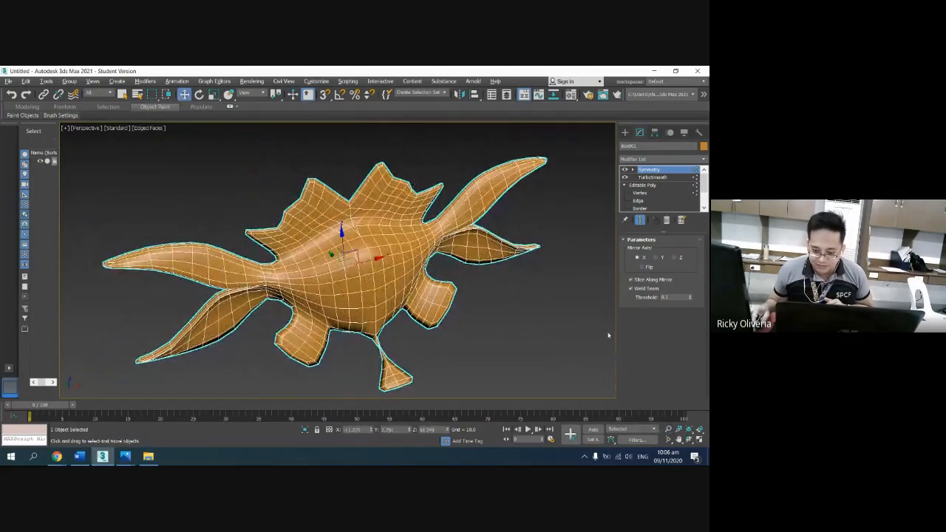
click(656, 257)
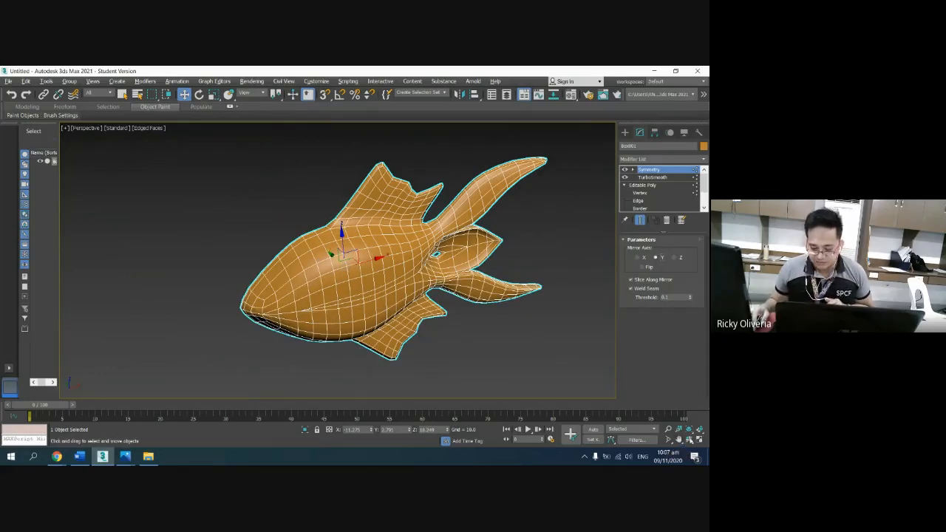
click(689, 439)
drag(399, 286, 259, 259)
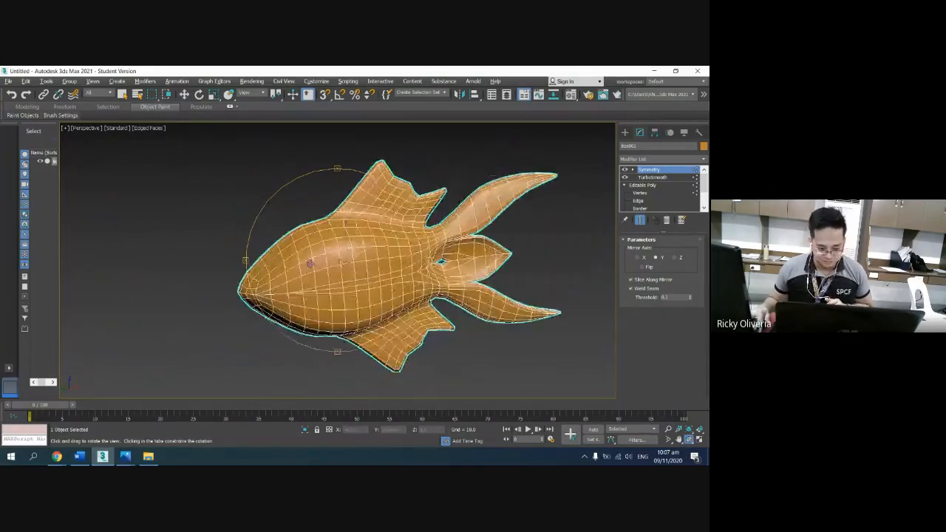
Step: Set the Symmetry modifier's mirror axis to Z and move the mirror plane along Y until the two fish halves join
click(680, 258)
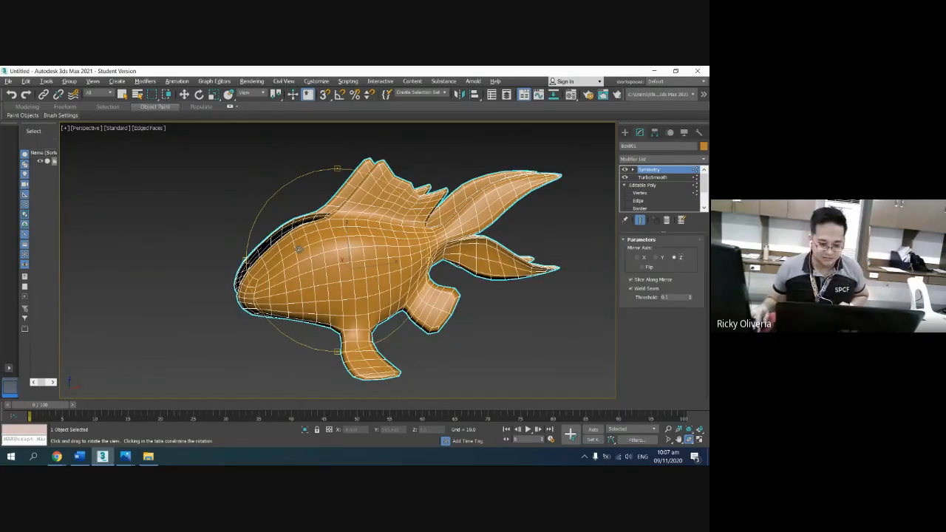
drag(300, 249, 353, 266)
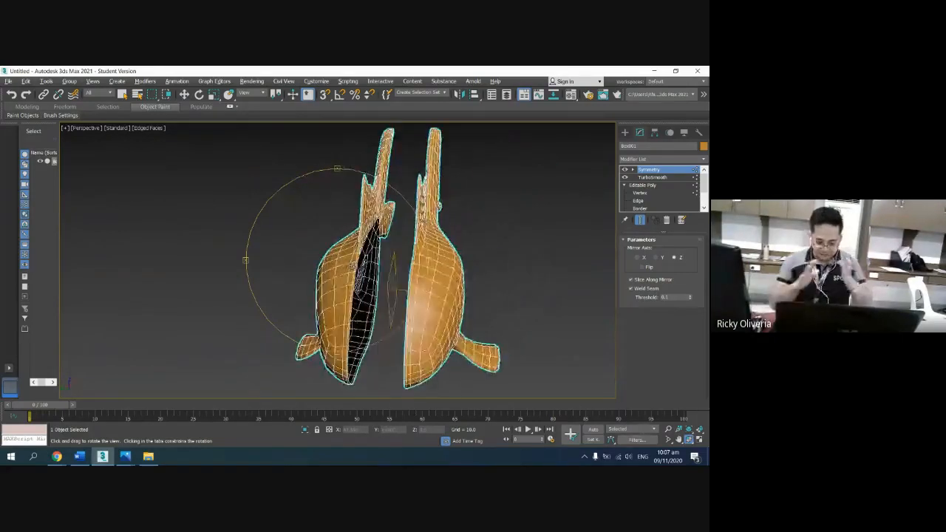
click(634, 171)
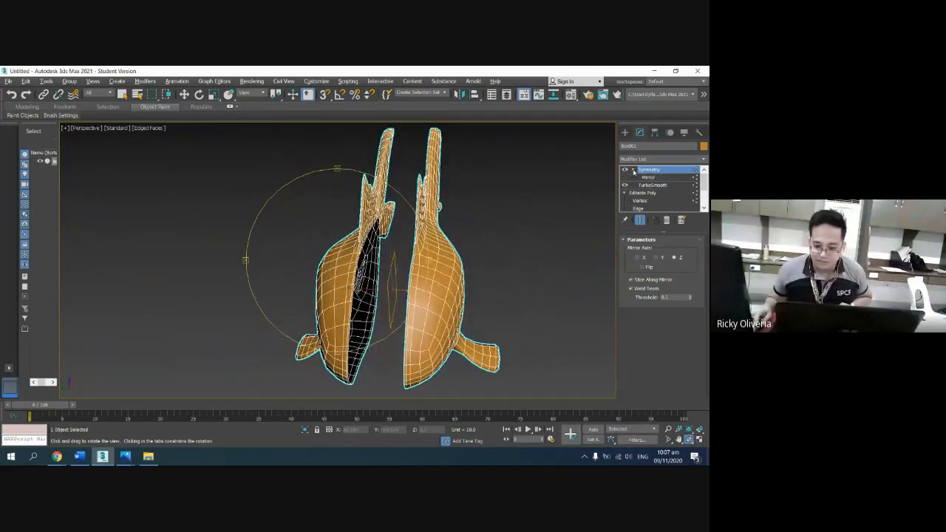
click(648, 177)
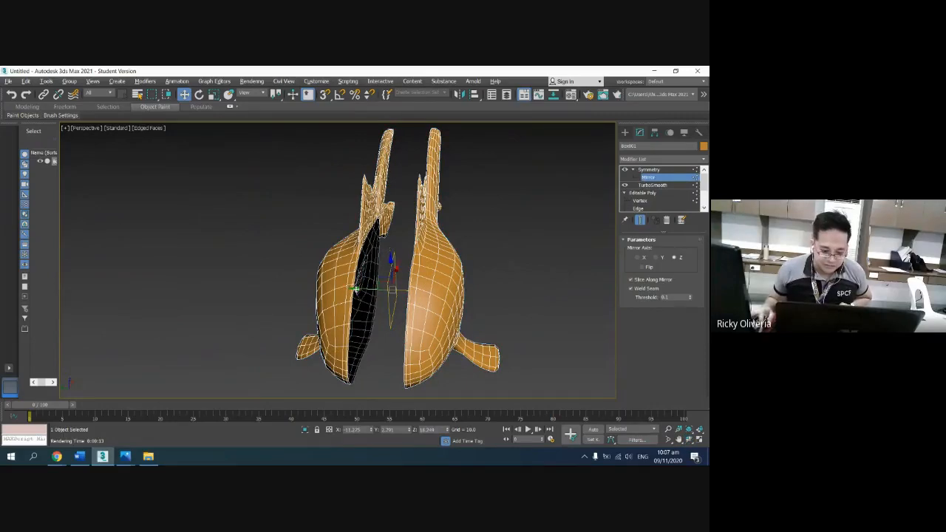
drag(356, 294, 465, 306)
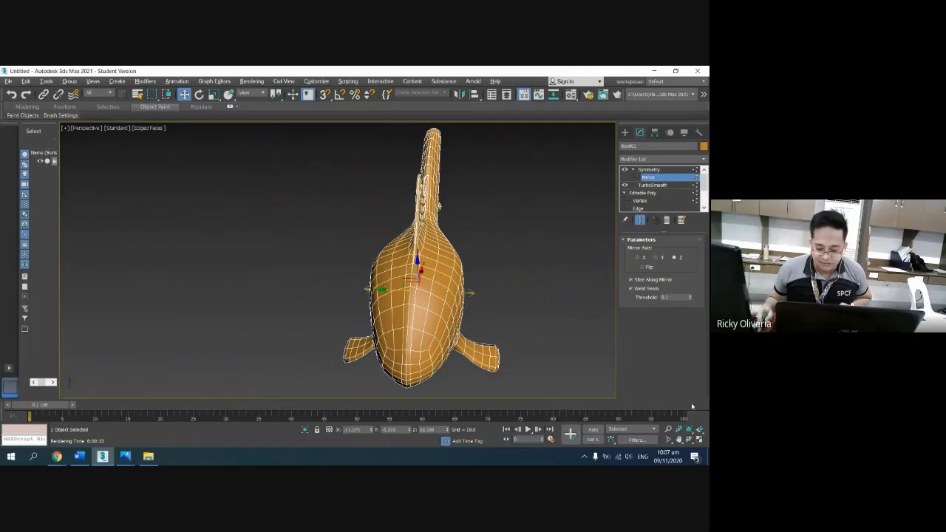
Step: Examine the joined fish from the side, return to the main Symmetry level and deselect the fish
click(689, 439)
drag(370, 281, 330, 262)
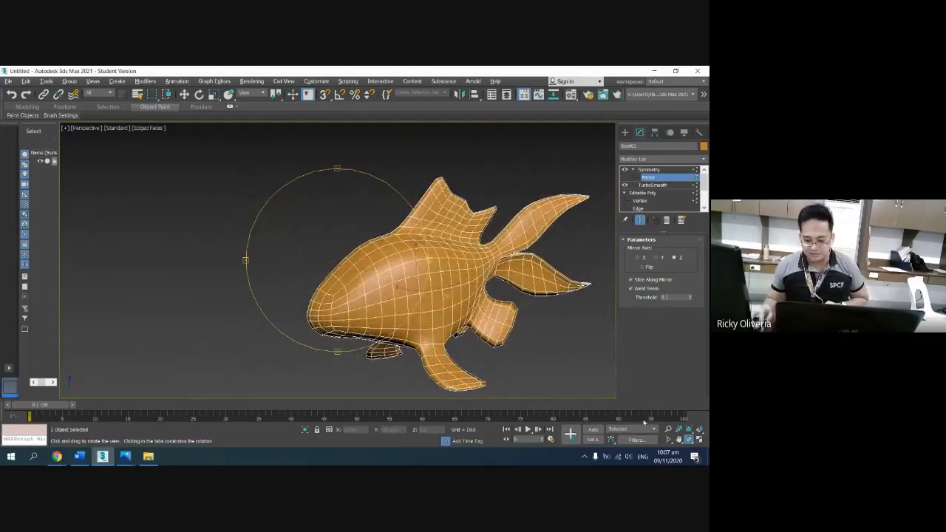
click(680, 439)
drag(401, 248, 297, 229)
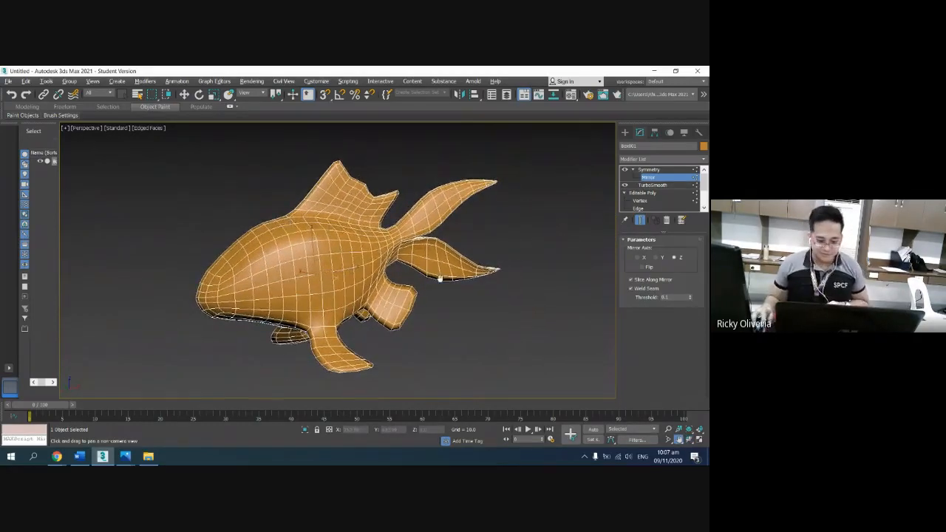
right_click(540, 349)
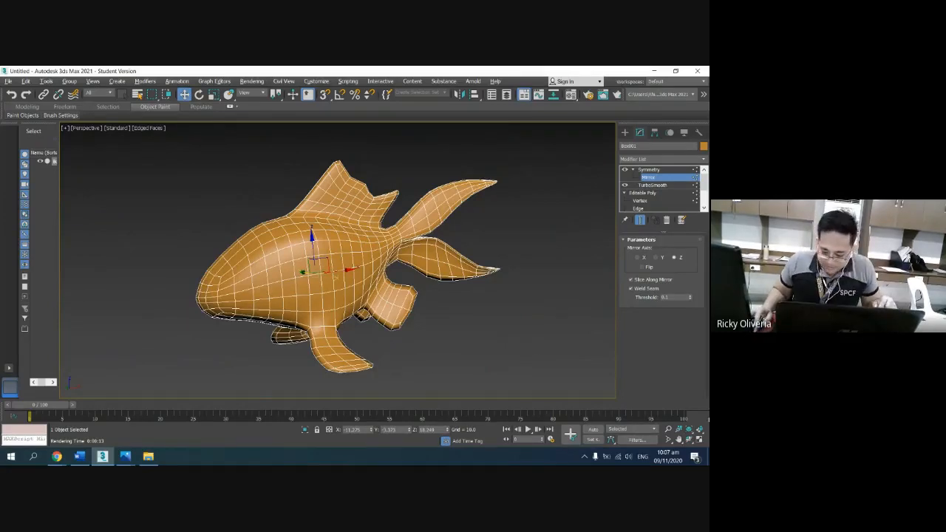
scroll(501, 331, up, 2)
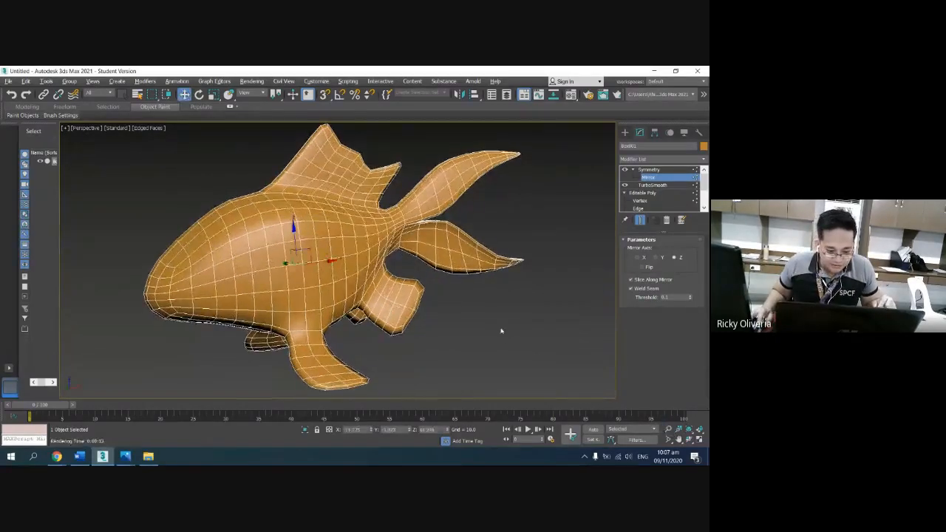
click(652, 171)
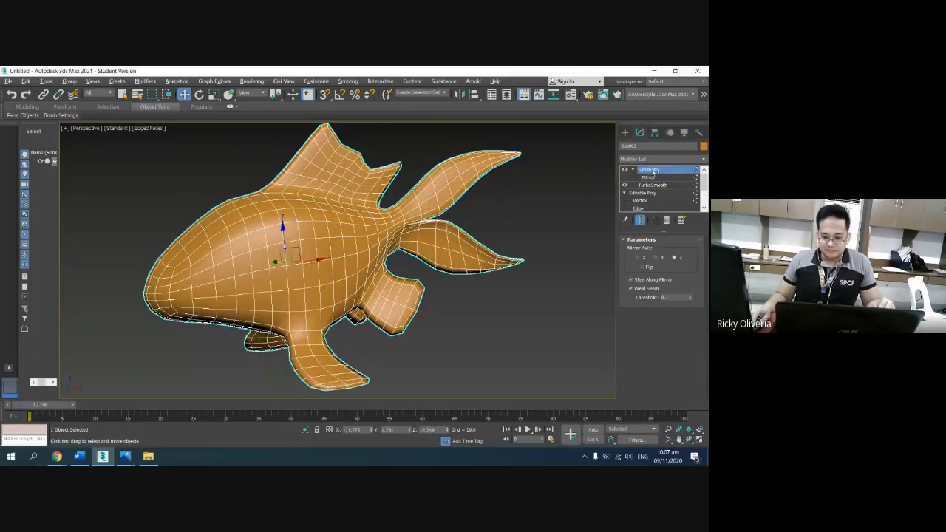
click(470, 384)
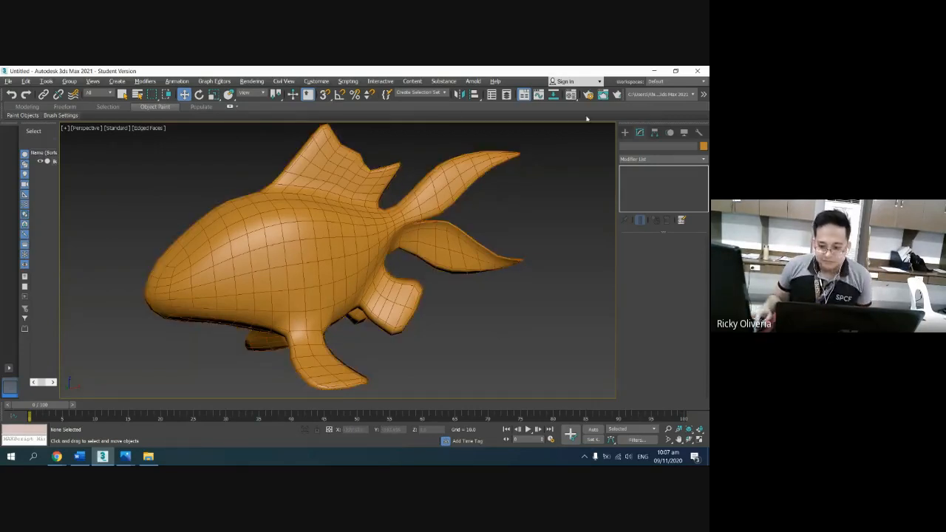
Step: Create a standard sphere with a radius of about 7 beside the fish's lower tail and ready it for moving
click(624, 133)
click(642, 195)
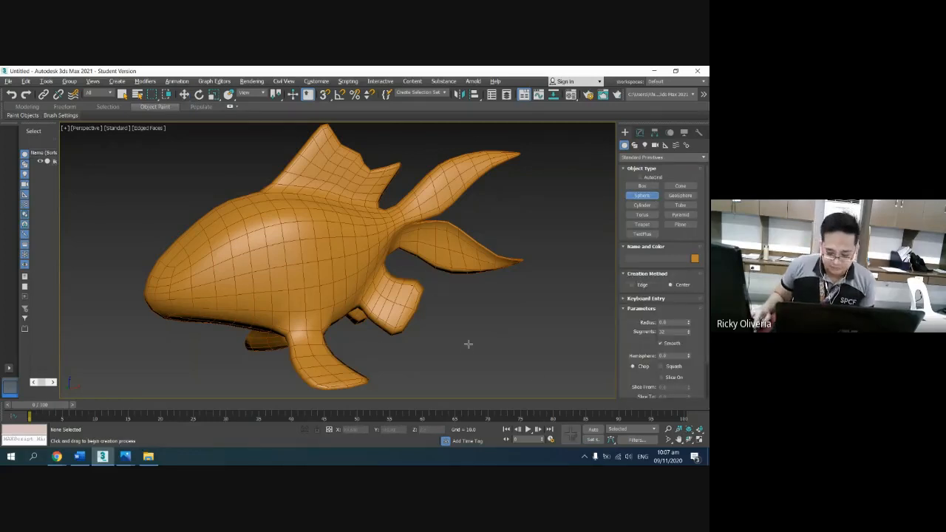
mouse_move(466, 341)
mouse_down()
mouse_move(487, 306)
mouse_move(471, 343)
mouse_up()
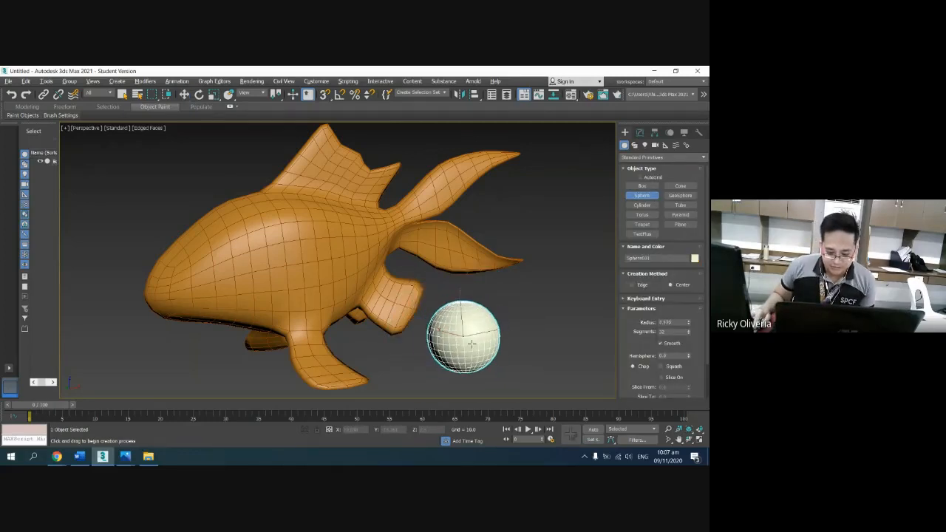
key(w)
Step: Show all four viewports and set the Front viewport's rendering to High Quality
click(700, 439)
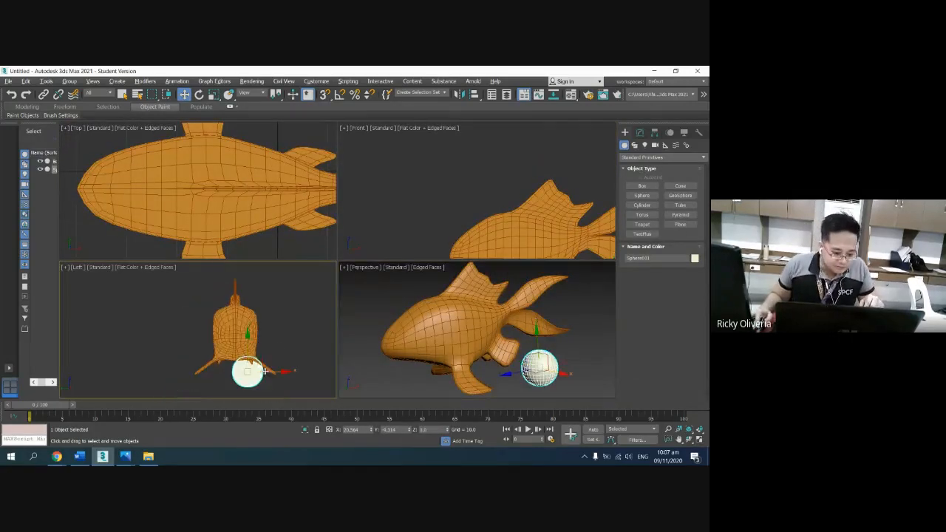
click(473, 207)
scroll(473, 209, down, 2)
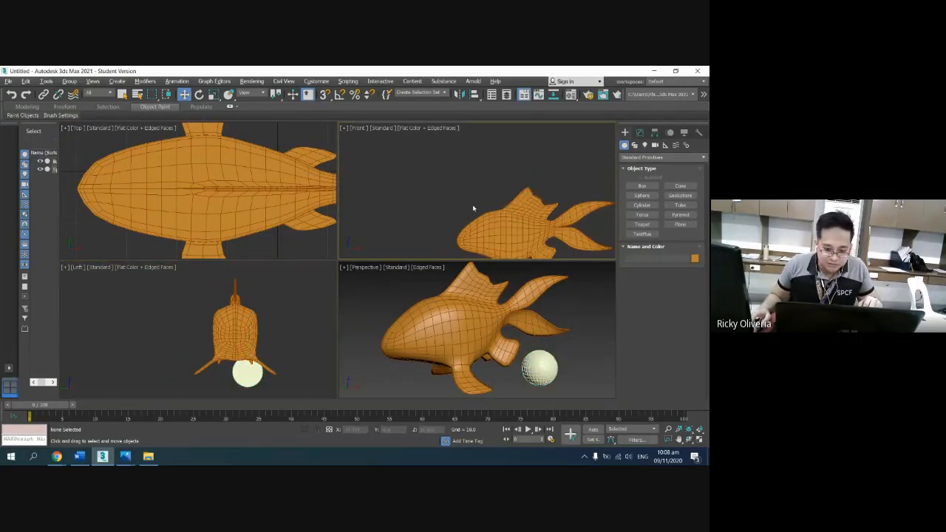
click(418, 128)
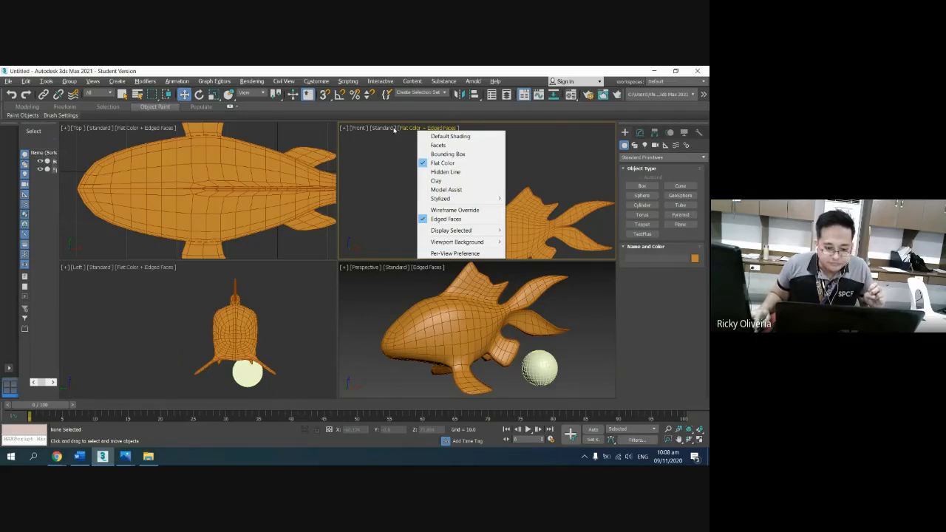
click(388, 128)
click(411, 148)
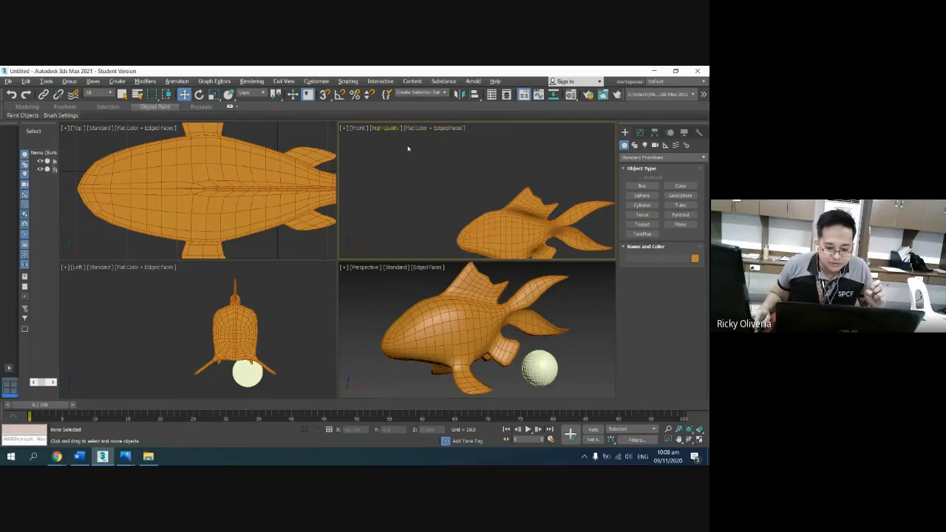
Step: Frame the whole fish and the sphere in the Front viewport and set its display to Default Shading
click(519, 204)
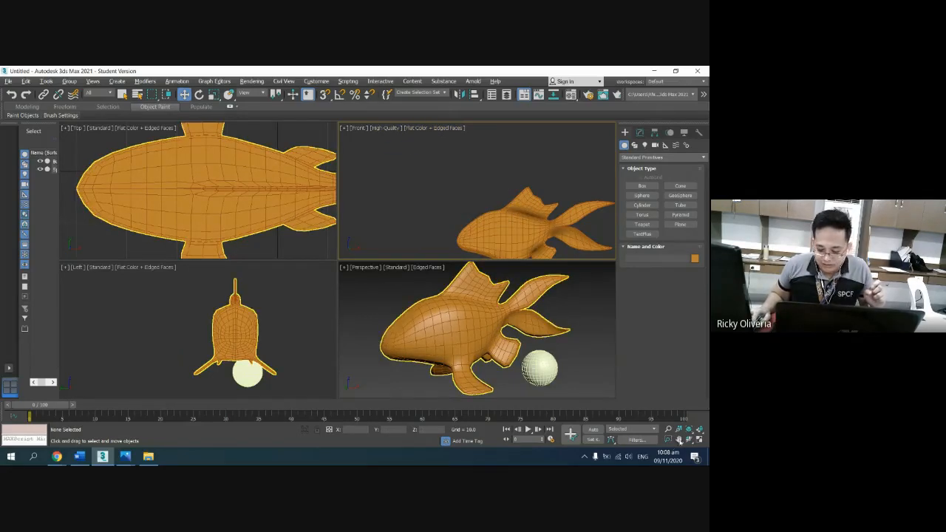
click(680, 440)
drag(454, 207, 404, 167)
scroll(454, 202, up, 3)
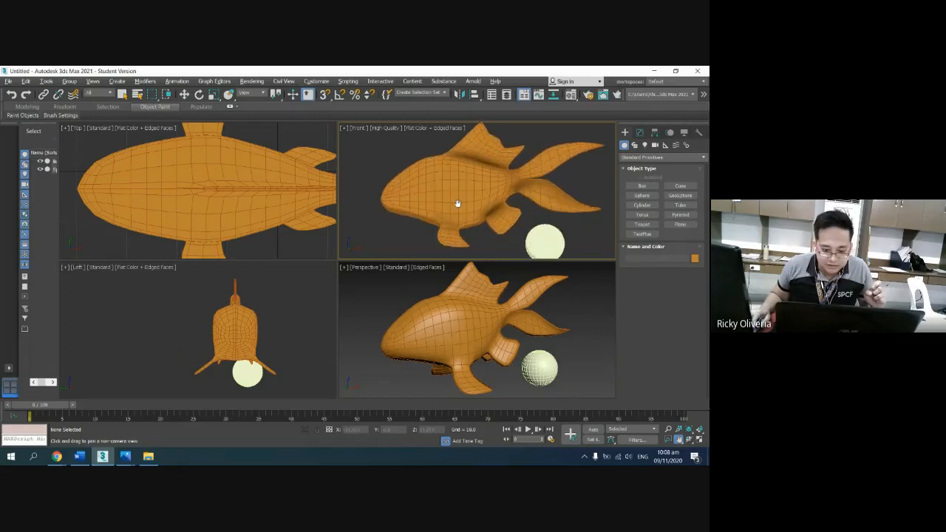
click(420, 129)
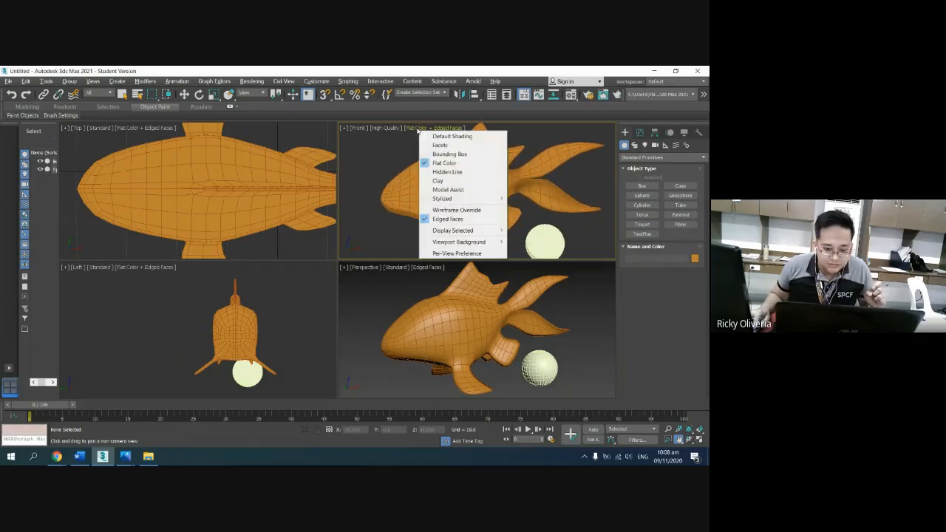
click(426, 136)
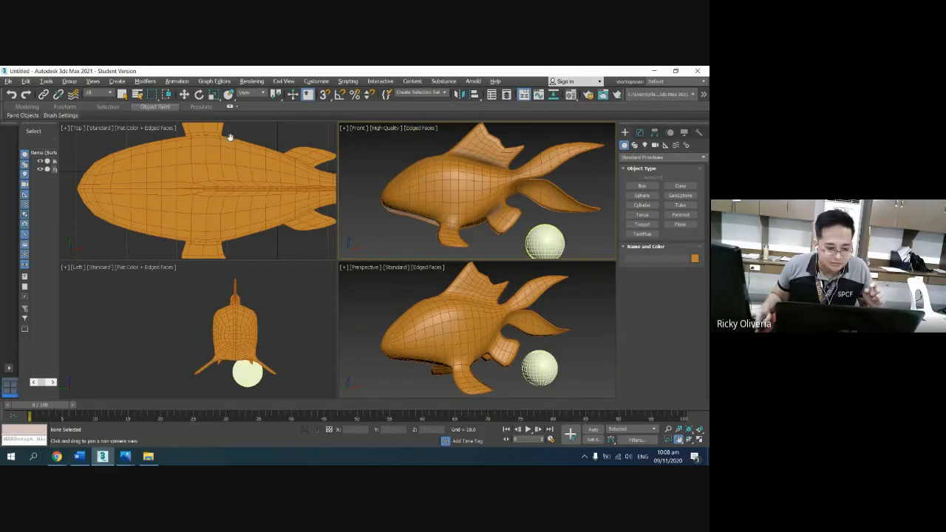
Step: Set the Top viewport to Default Shading and High Quality
click(142, 128)
click(148, 137)
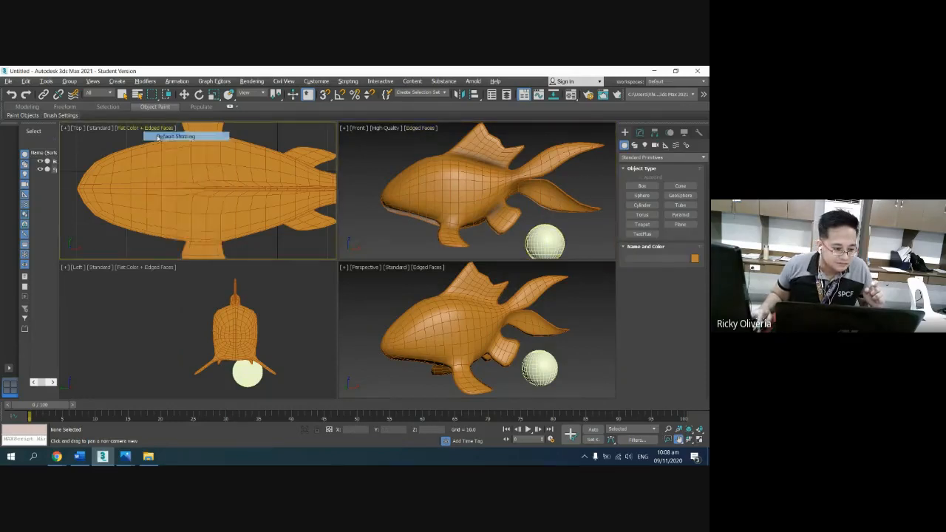
click(100, 130)
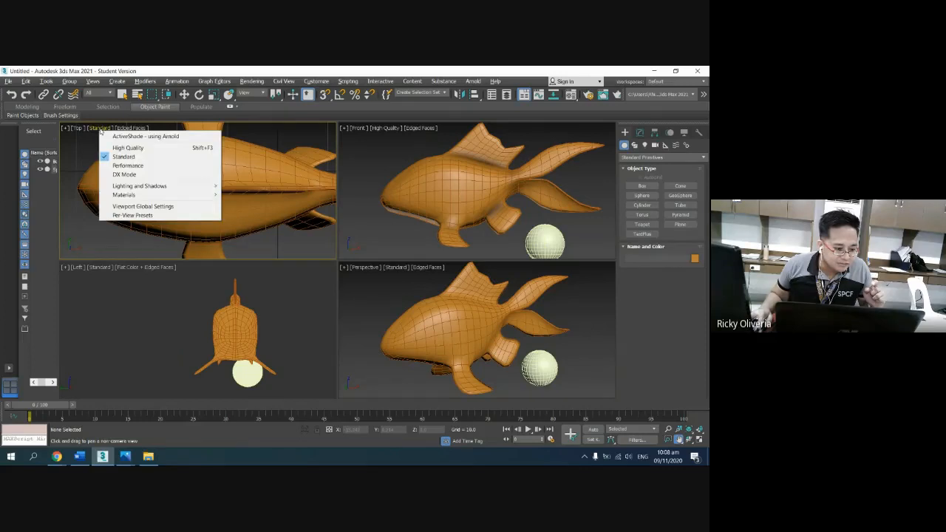
click(119, 145)
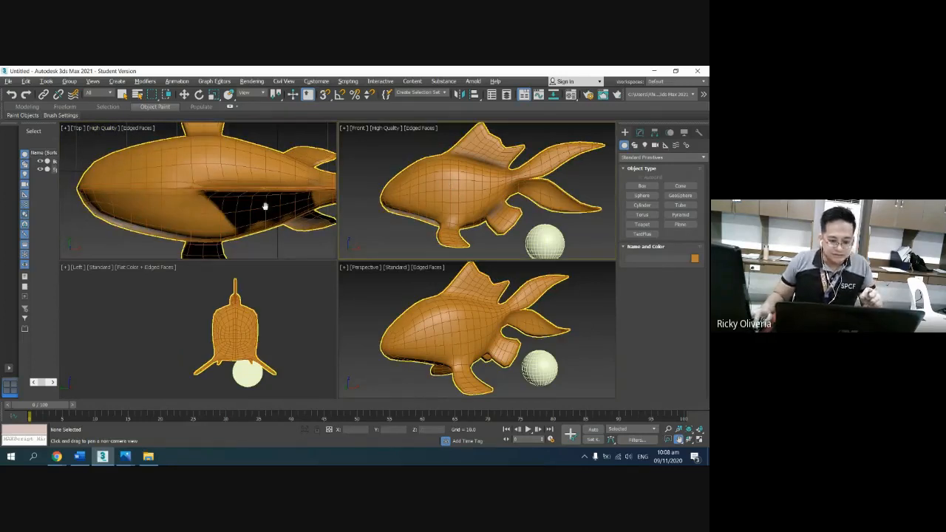
click(539, 234)
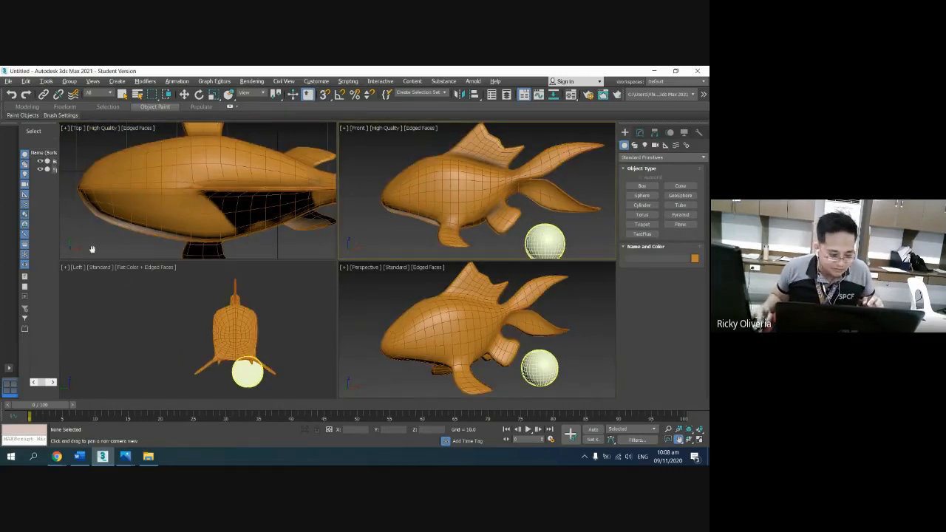
Step: Set the Left viewport to Default Shading and High Quality
click(148, 268)
click(161, 276)
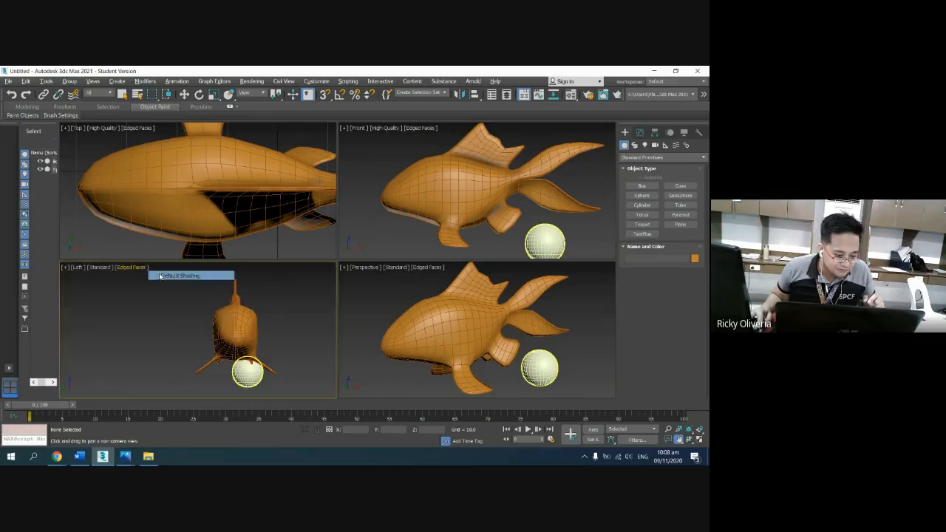
click(101, 268)
click(122, 288)
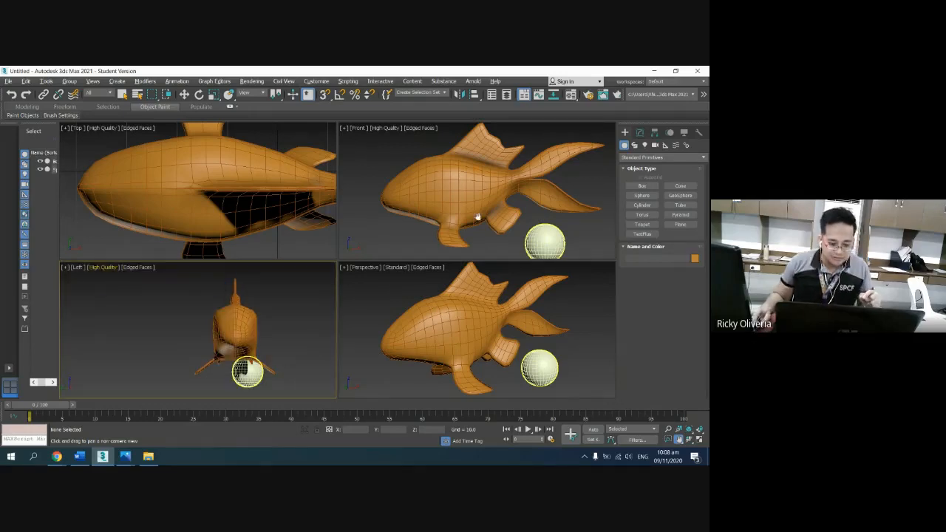
Step: Select the sphere and move it onto the fish's head in the Front view as an eye
right_click(561, 242)
click(549, 242)
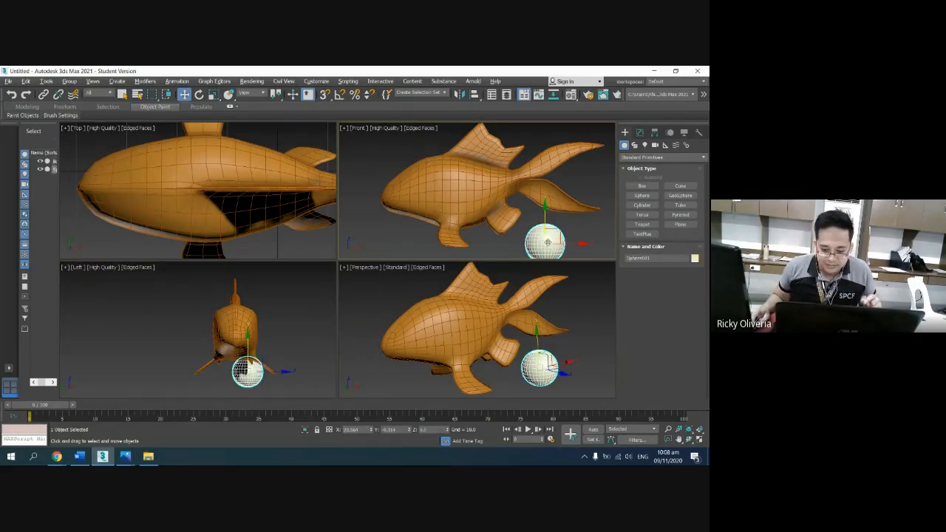
drag(549, 243, 442, 168)
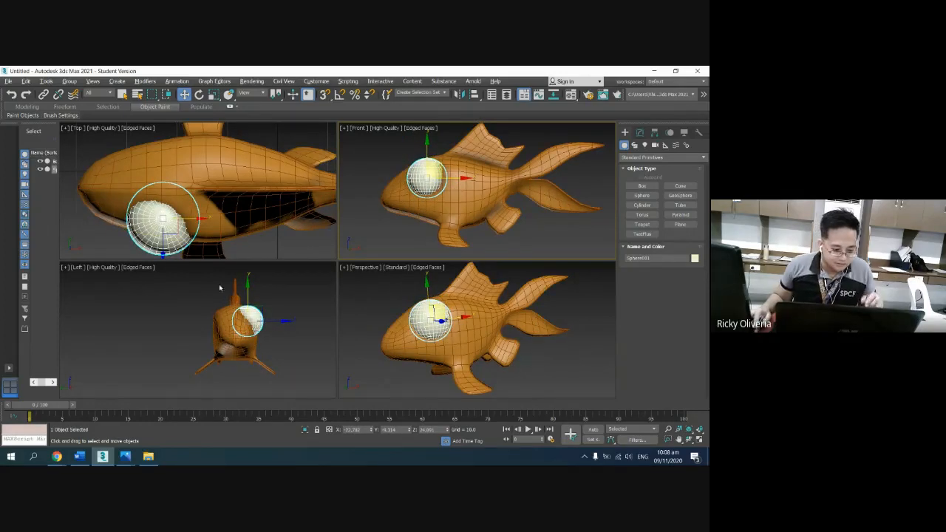
Step: Scale the eye sphere down uniformly to about 51 percent
key(r)
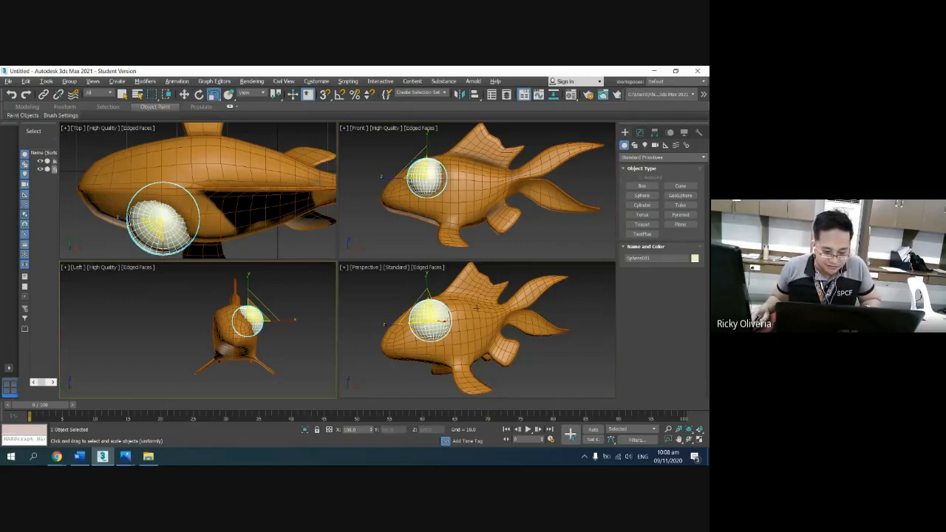
drag(419, 315, 445, 362)
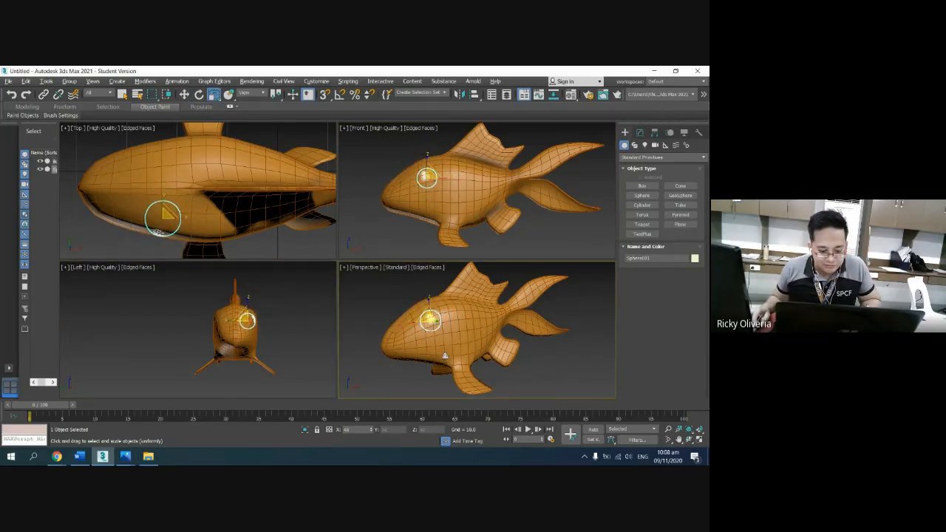
key(r)
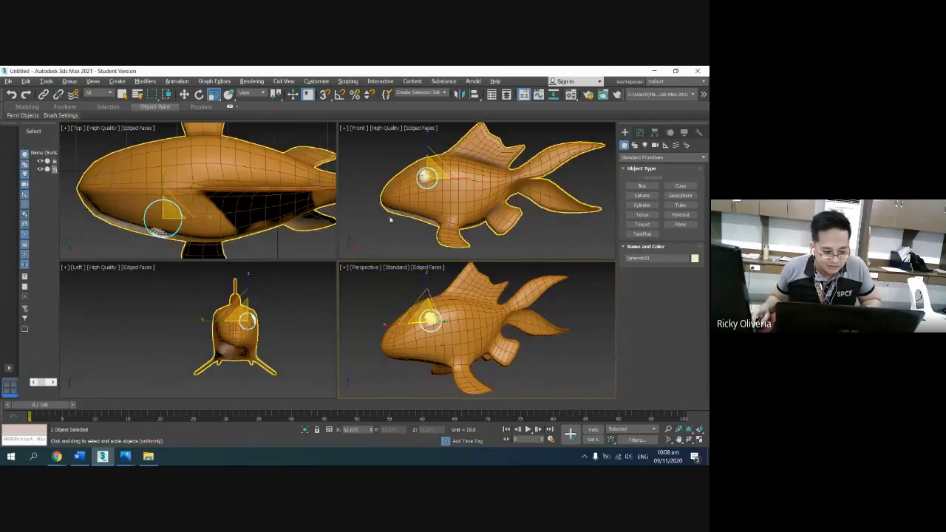
Step: Move the eye sphere along X in the Front view, slightly closer to the fish's snout
right_click(391, 219)
key(w)
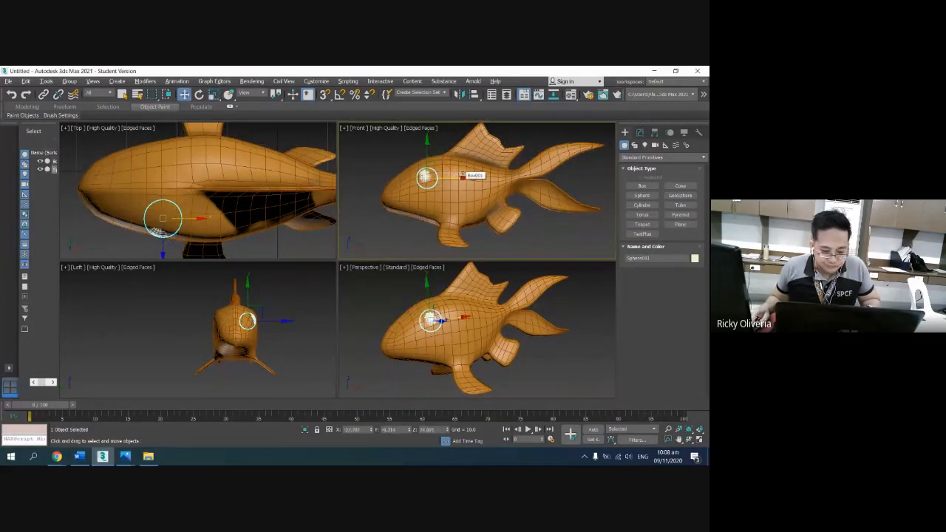
drag(460, 178, 445, 178)
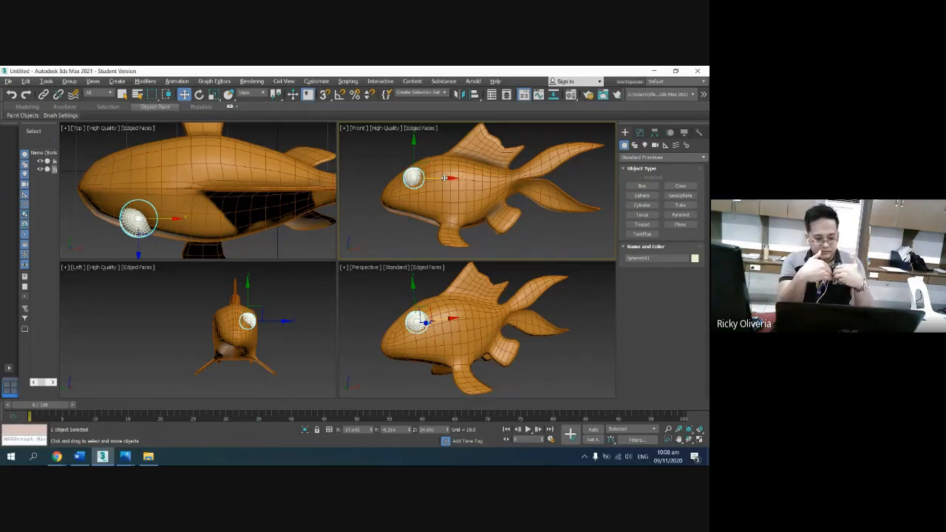
right_click(576, 242)
click(523, 242)
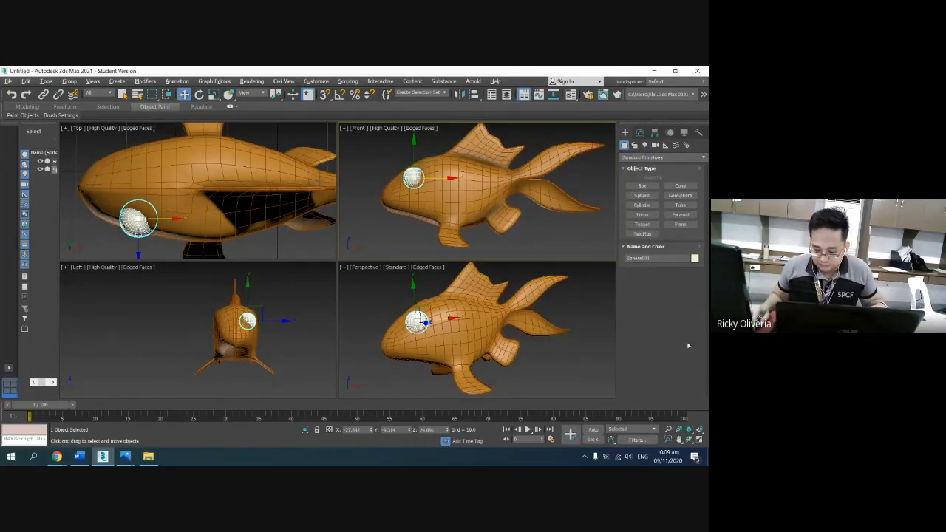
Step: Maximize the Perspective view and move the eye sphere slightly lower on the fish's head
click(606, 384)
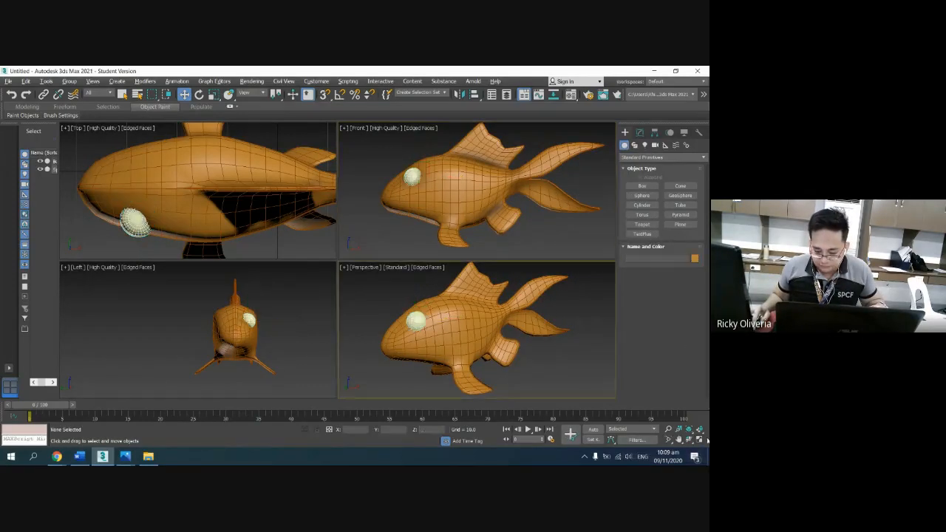
click(701, 440)
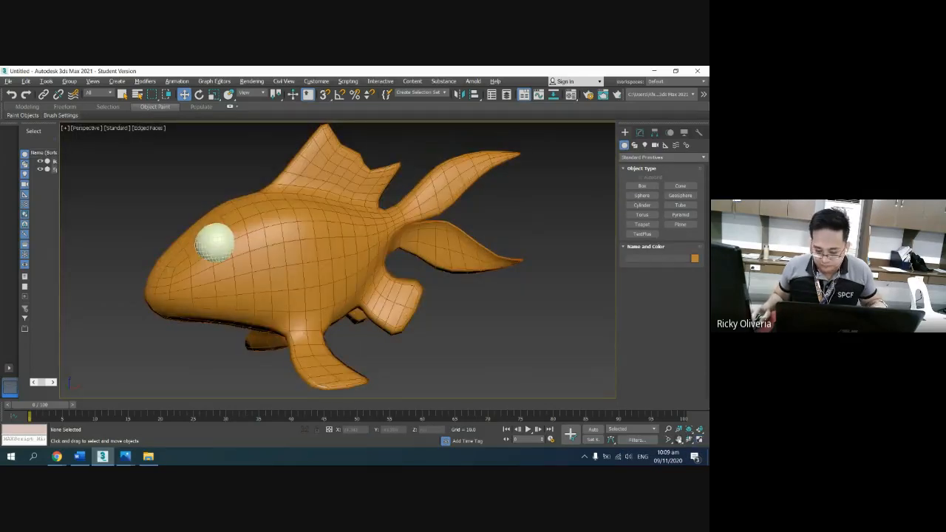
click(689, 440)
drag(335, 247, 362, 244)
key(w)
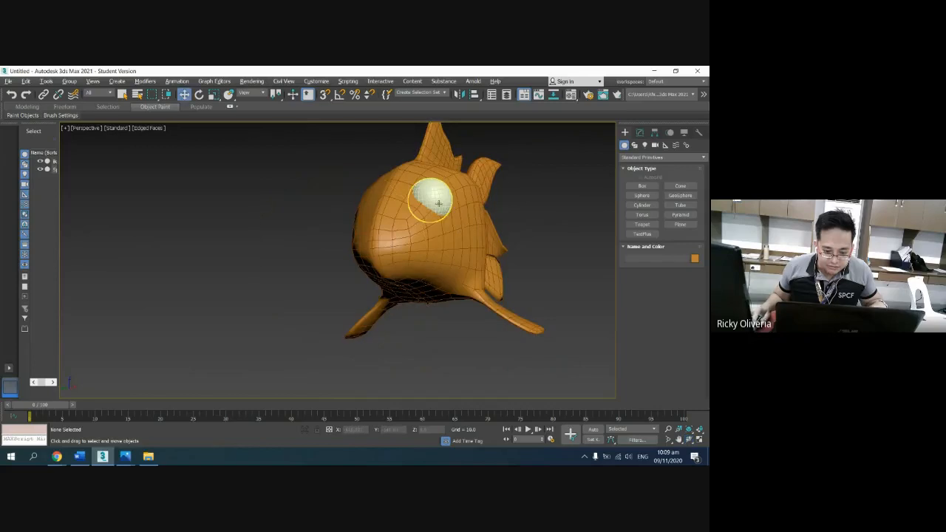
click(439, 203)
drag(426, 184, 419, 203)
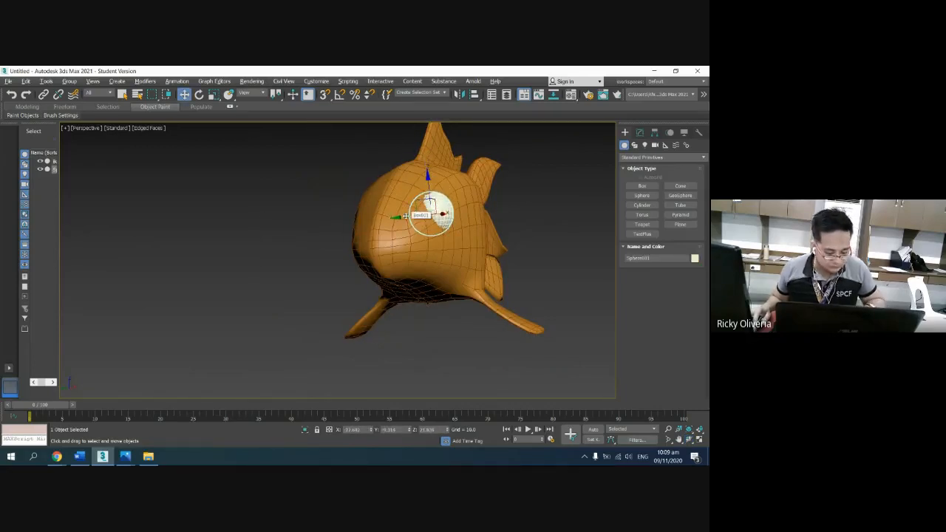
Step: Scale the eye sphere down uniformly and shift it along Y slightly outward from the side of the head
key(r)
drag(437, 204, 444, 216)
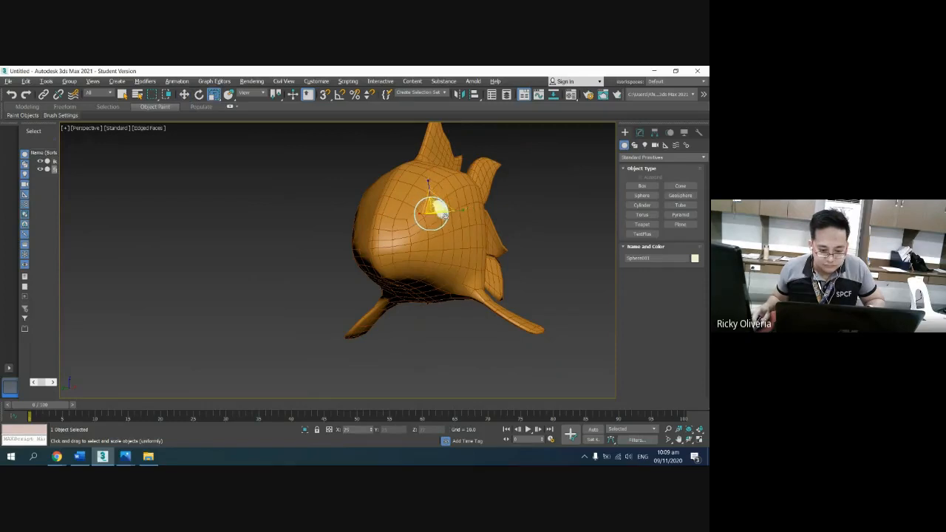
key(w)
drag(412, 216, 421, 216)
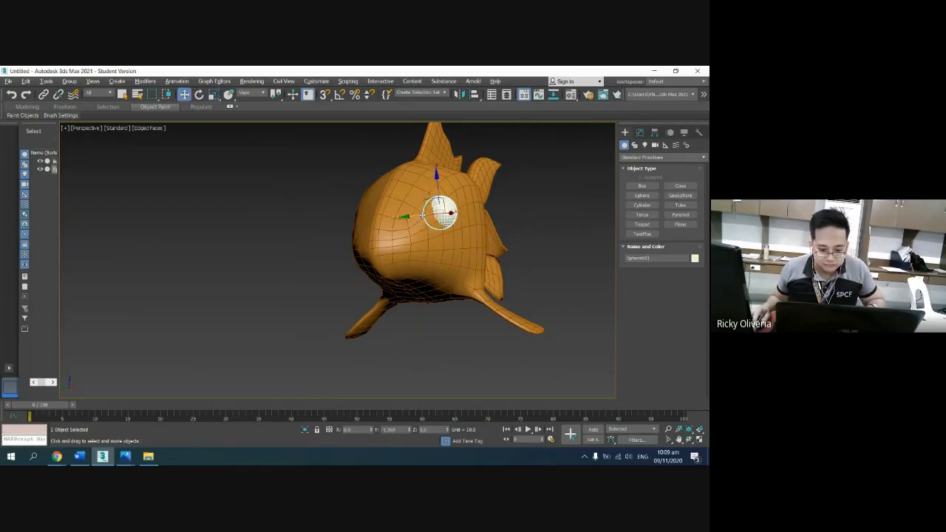
Step: Clone the eye sphere as a Copy at nearly the same position to serve as the pupil
click(690, 441)
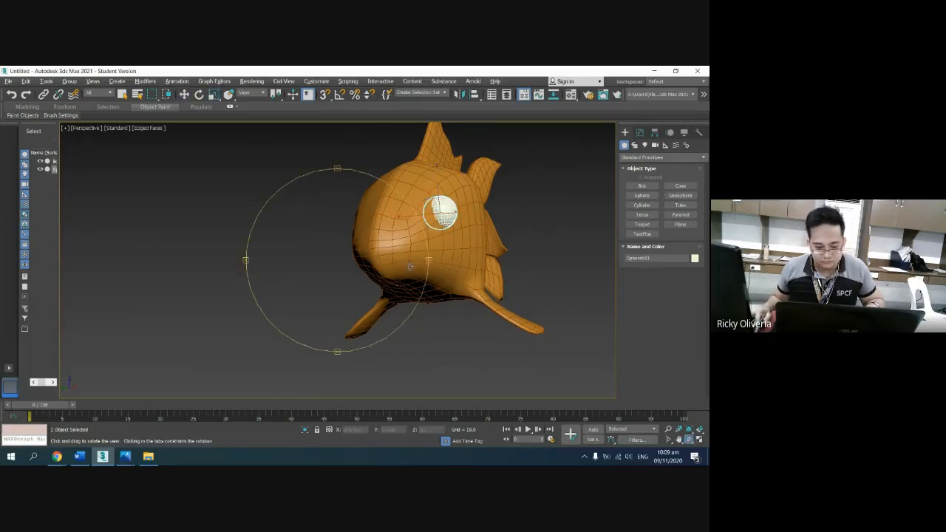
drag(411, 267, 310, 268)
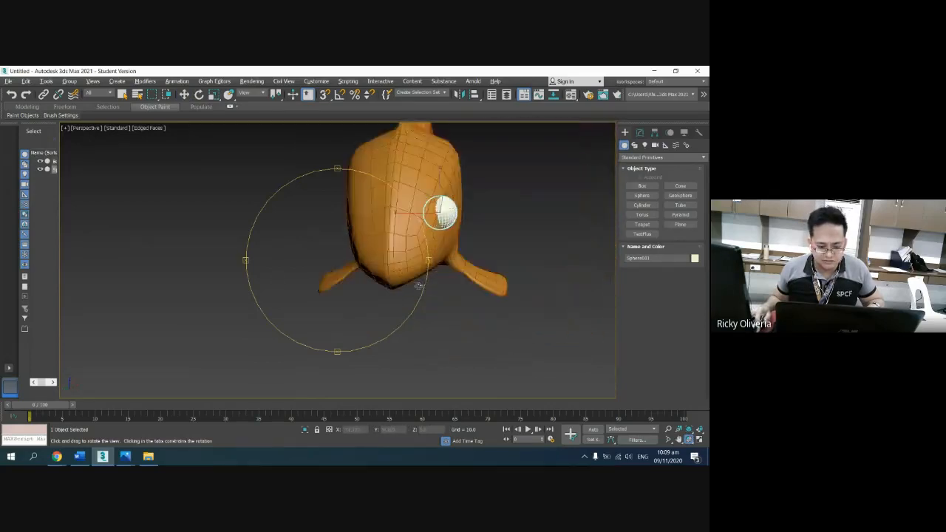
key(w)
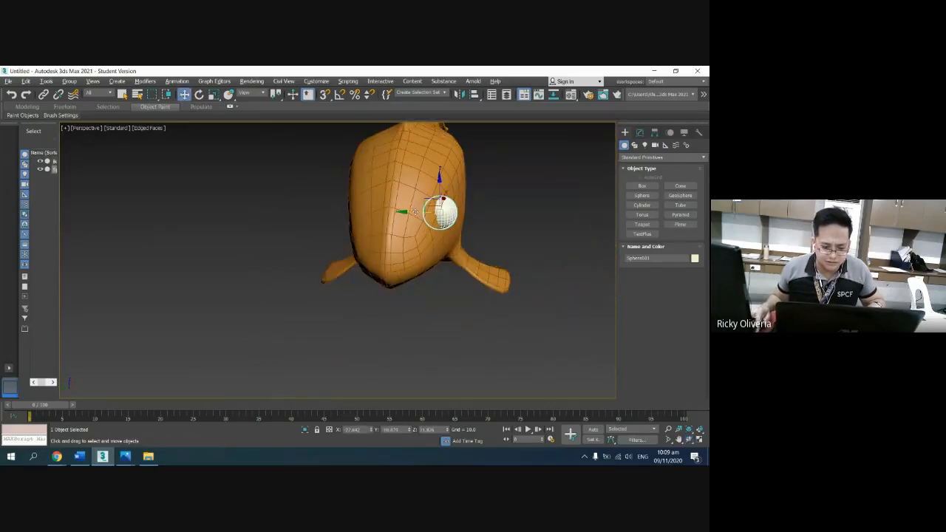
mouse_move(420, 202)
mouse_down()
mouse_move(412, 212)
mouse_move(451, 228)
mouse_up()
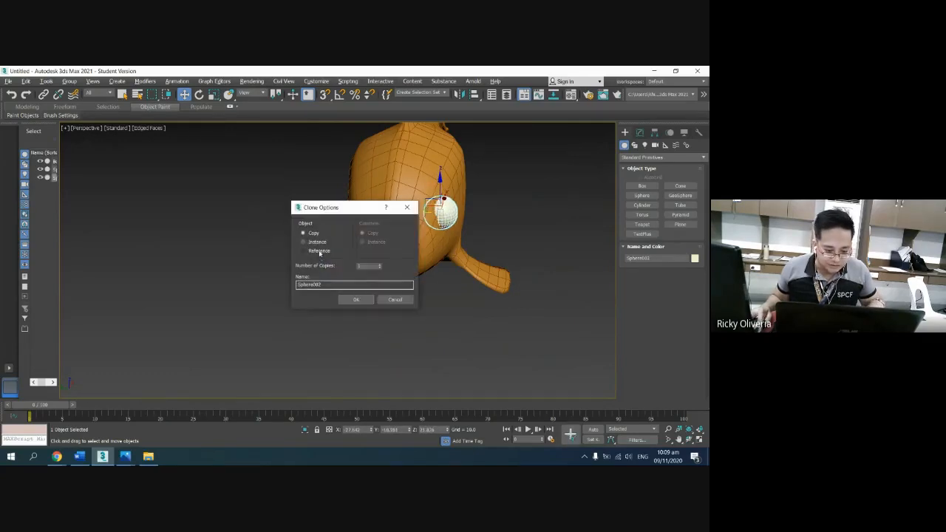
key(Return)
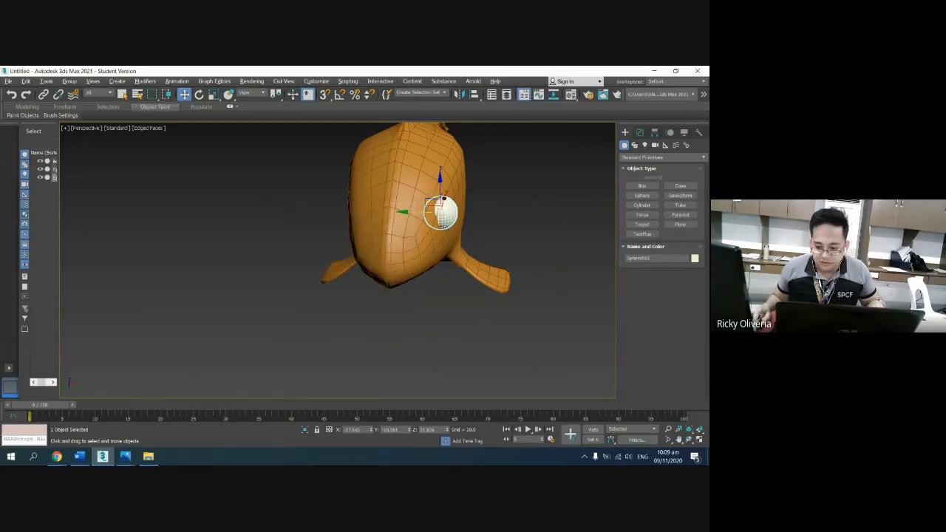
Step: Set the cloned sphere's object color to black
click(693, 258)
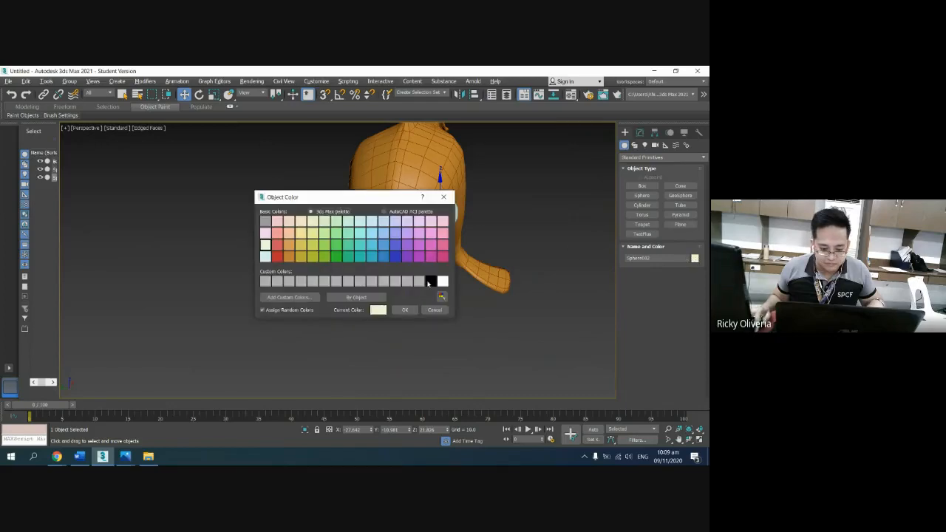
click(430, 281)
click(409, 309)
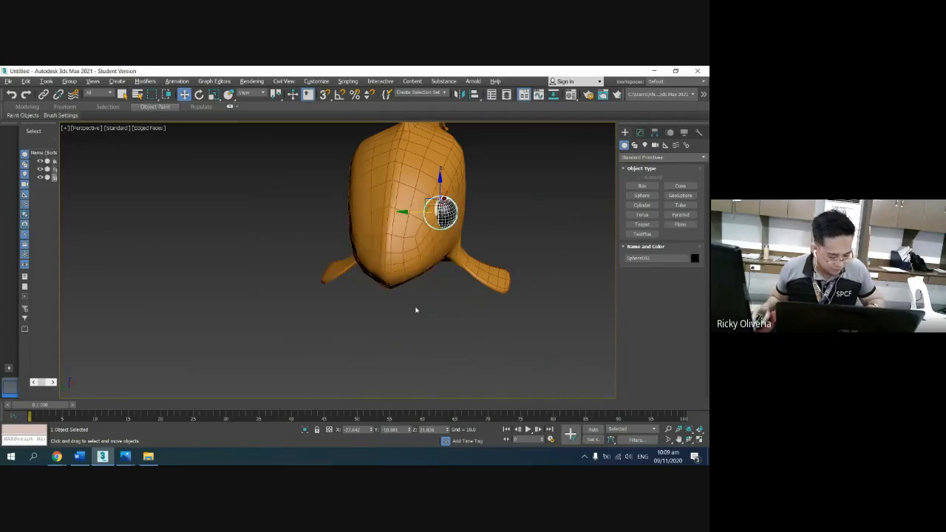
Step: Scale the black pupil sphere down uniformly and move it along X slightly toward the snout
key(r)
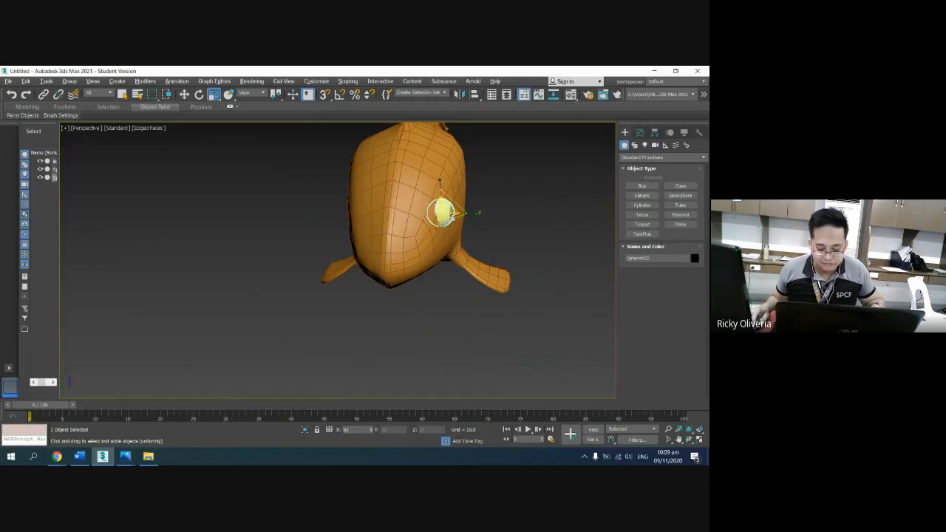
key(ctrl+r)
drag(414, 241, 323, 240)
key(r)
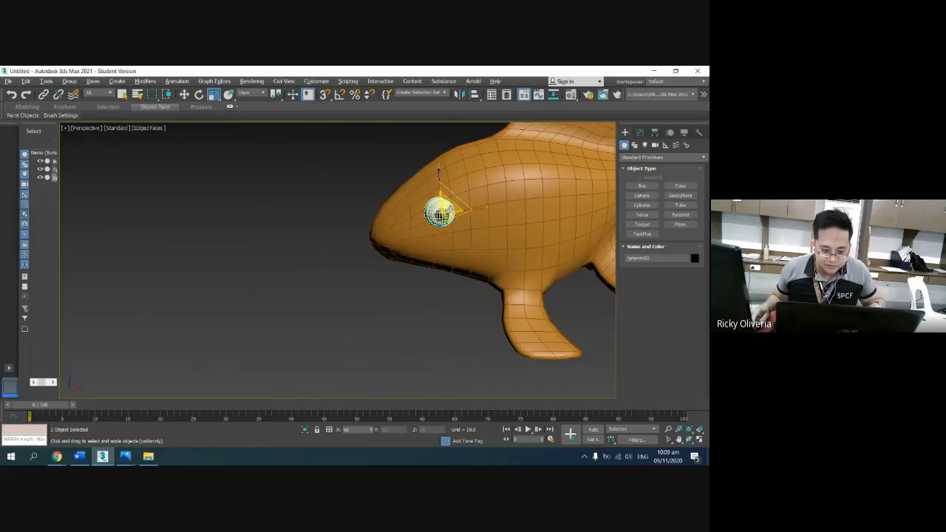
key(w)
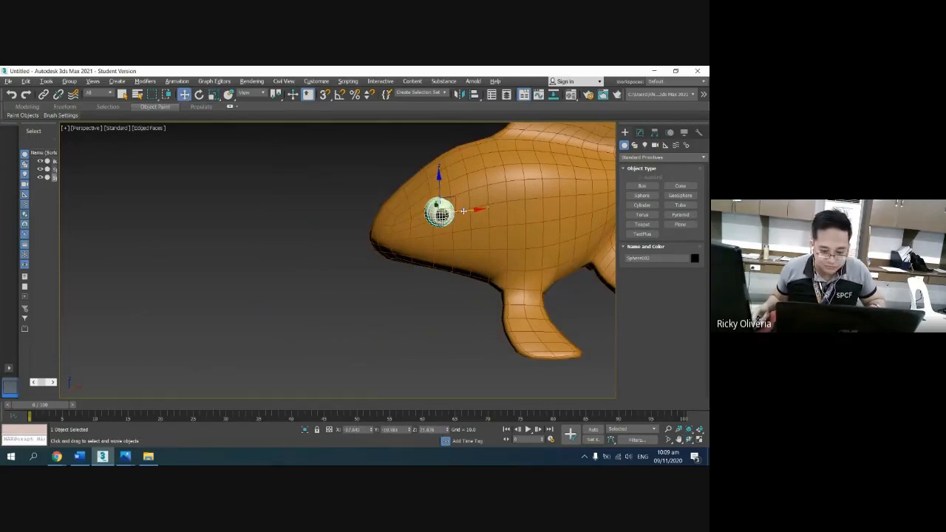
drag(464, 212, 462, 210)
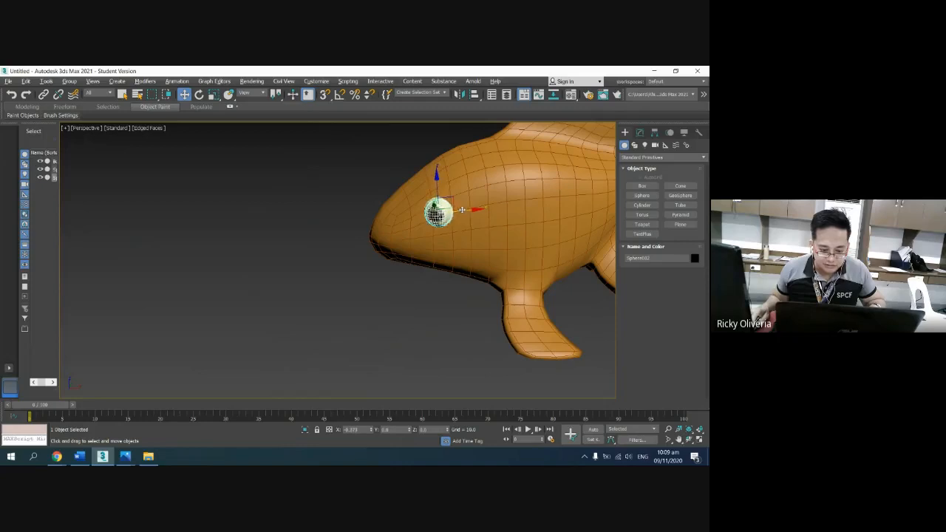
Step: Check the eye's look in the Perspective view without edged faces, and turn edged faces back on
click(432, 317)
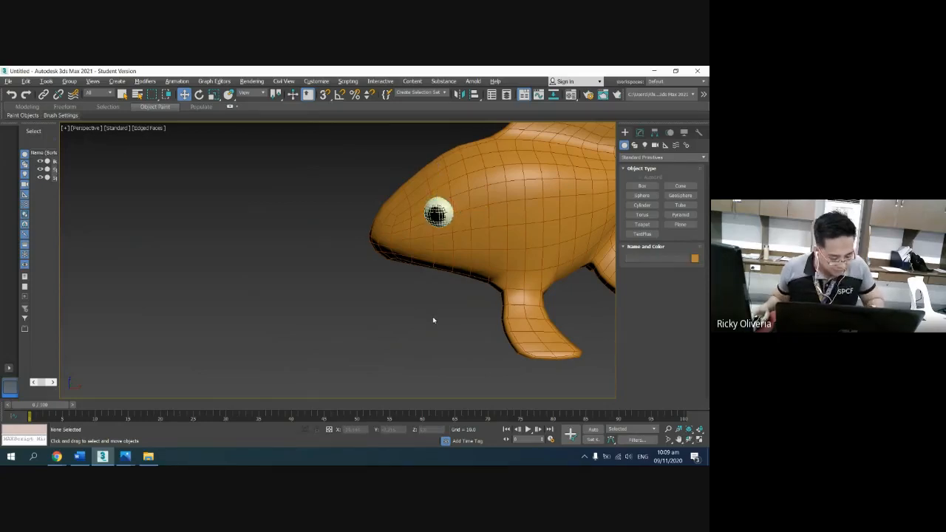
key(F4)
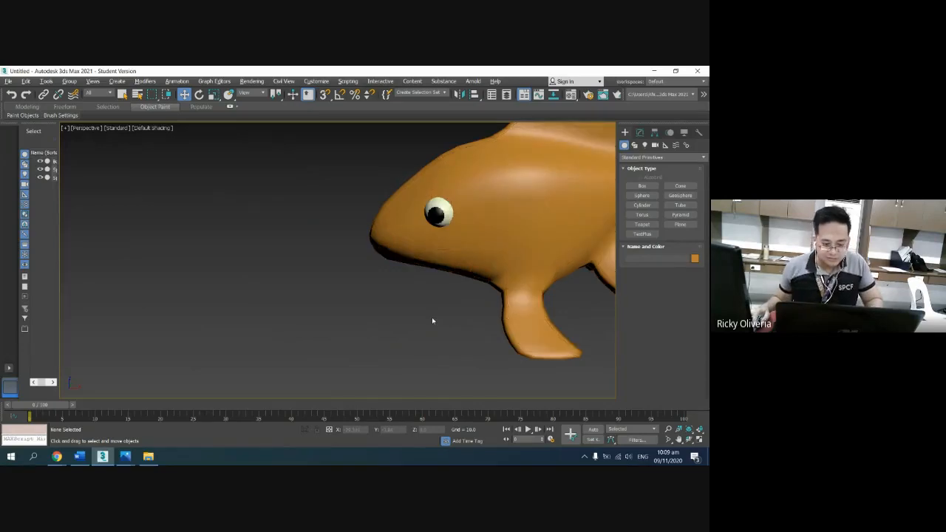
key(F4)
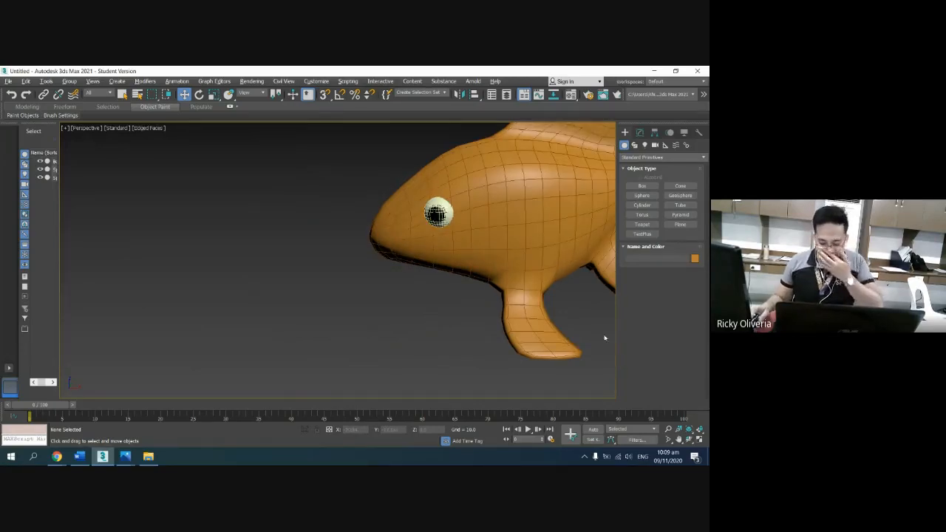
Step: Select both the eyeball and pupil spheres and group them under the name "eye"
click(688, 439)
drag(369, 272, 396, 274)
key(w)
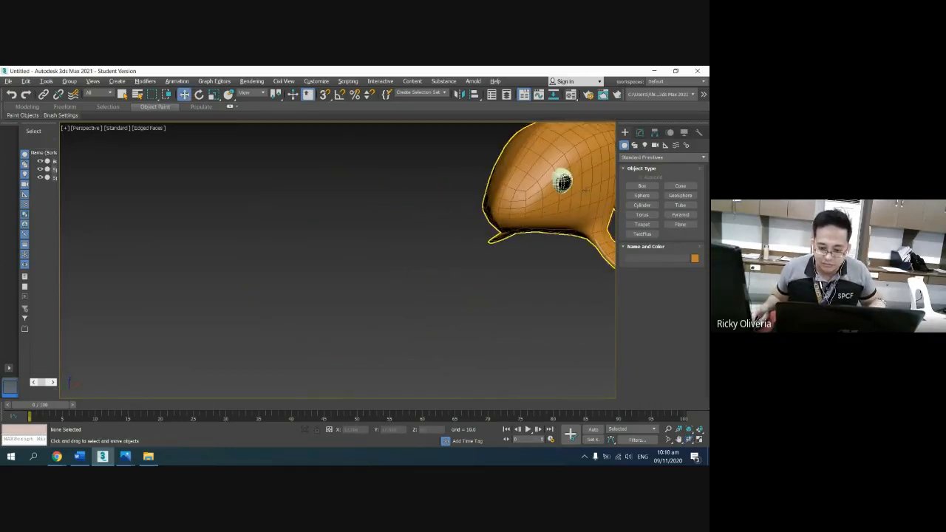
click(563, 181)
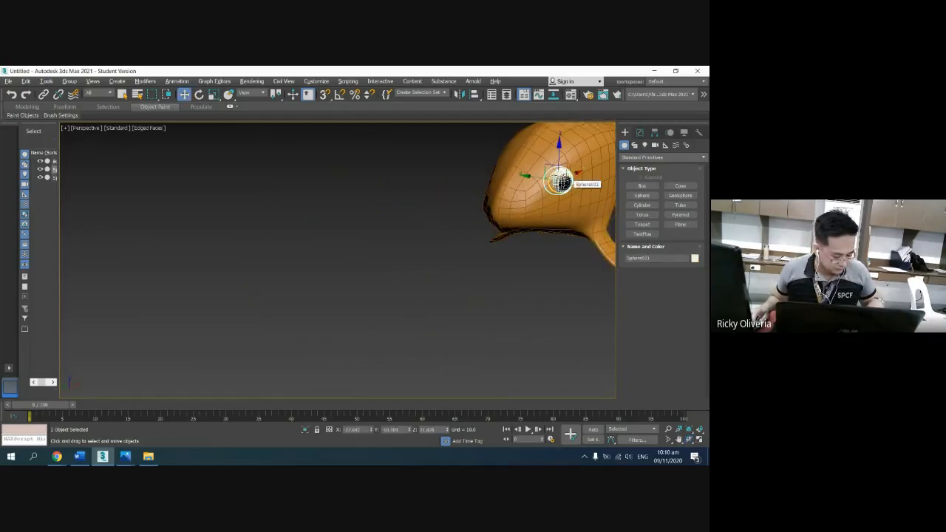
ctrl+click(562, 182)
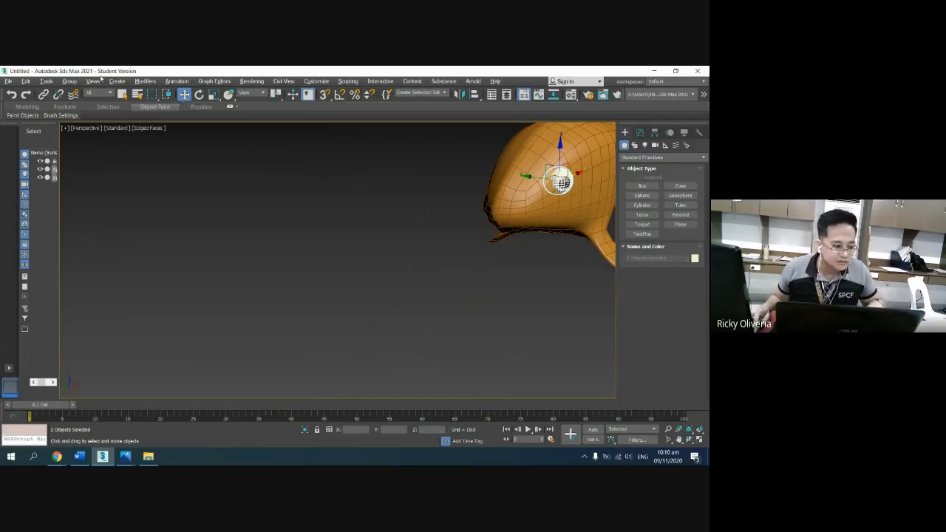
click(69, 81)
click(76, 95)
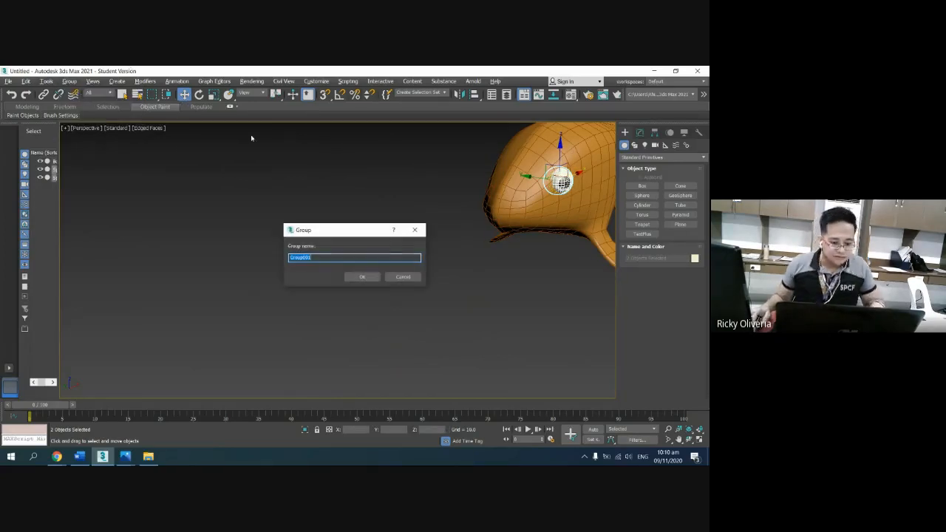
text(eye)
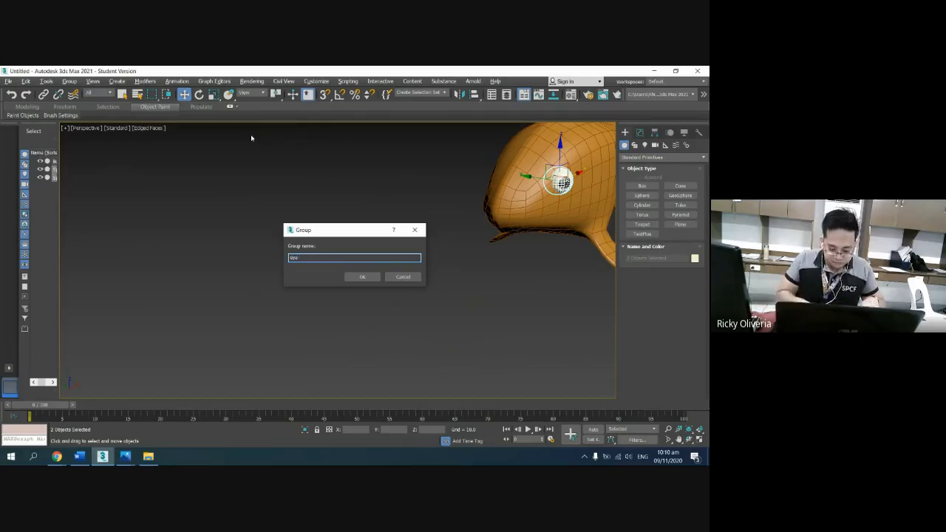
key(Return)
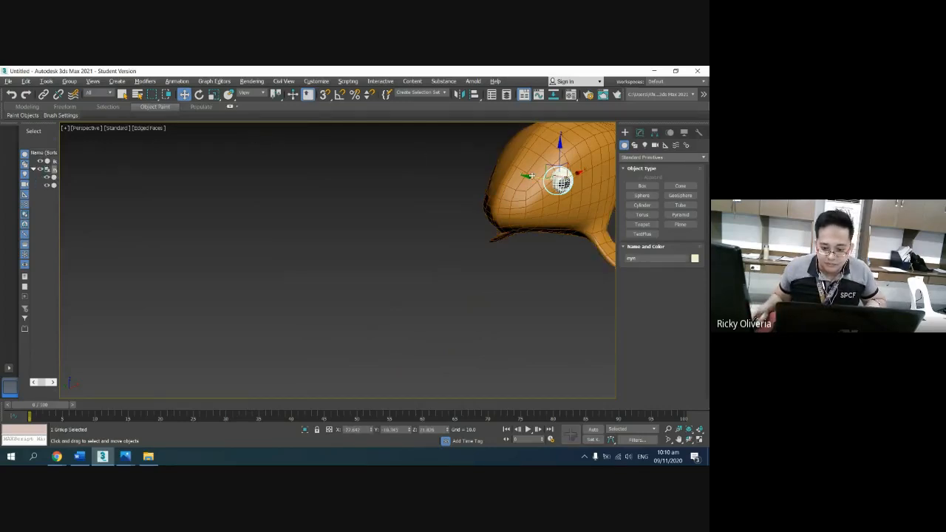
Step: Copy the eye group along Y to the opposite side of the head and rotate the copy around X so its pupil faces outward
shift+drag(534, 176, 472, 168)
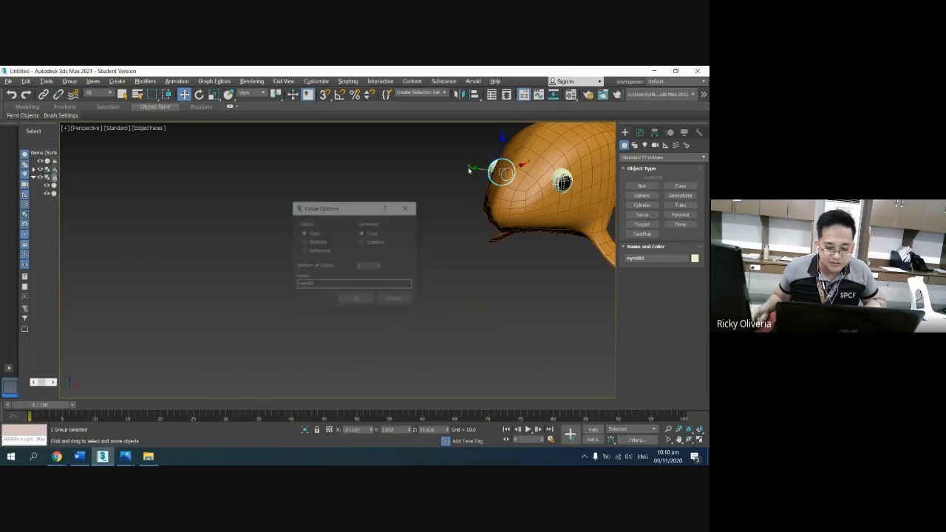
click(355, 302)
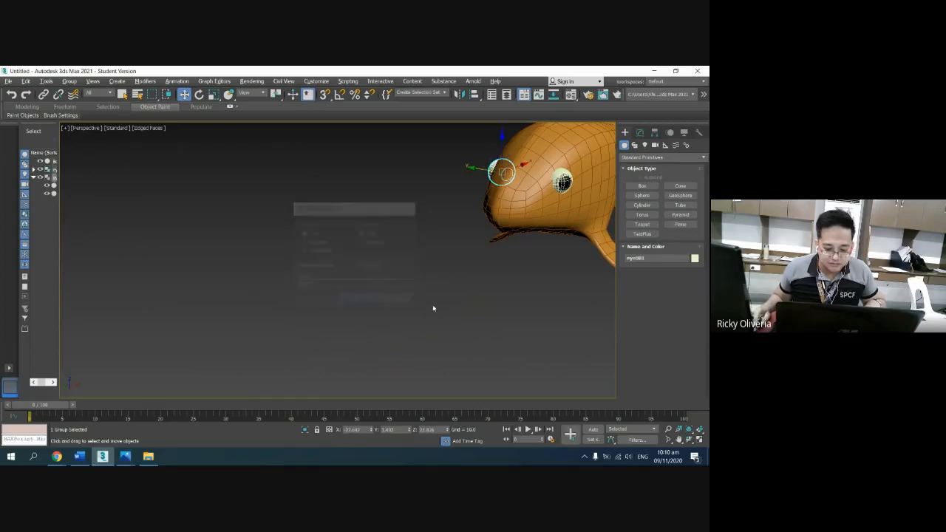
click(688, 439)
drag(370, 254, 472, 255)
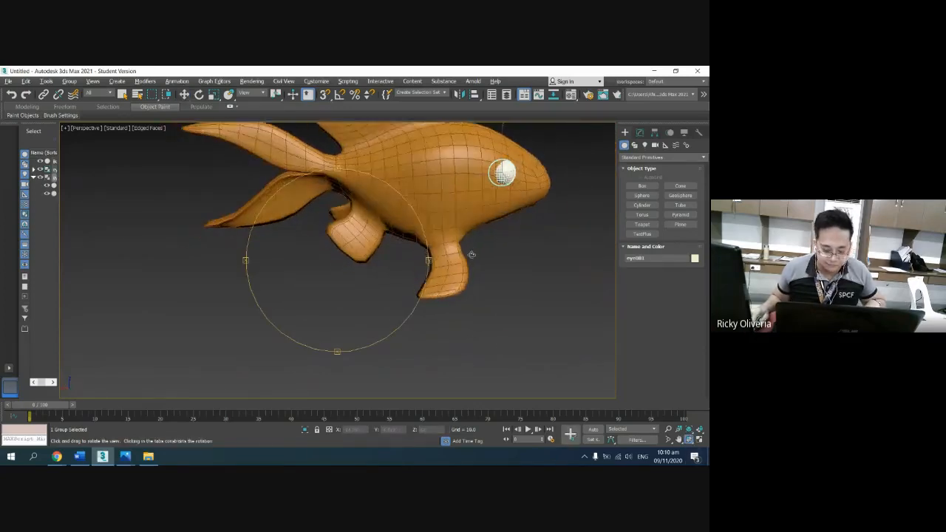
key(e)
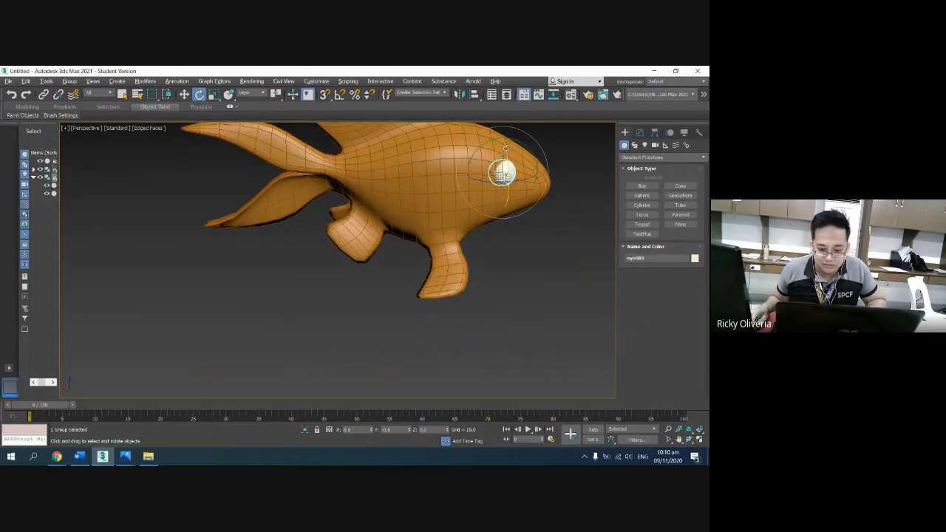
drag(506, 148, 513, 276)
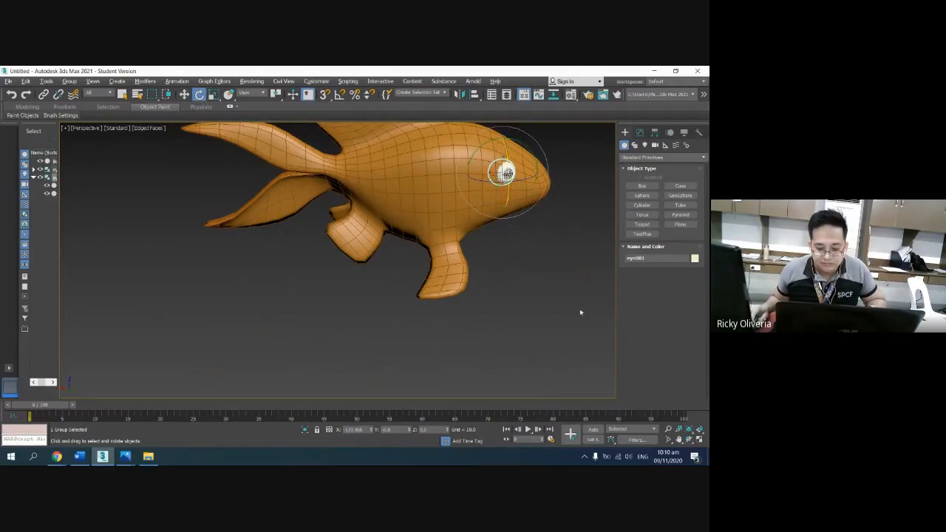
click(579, 312)
Step: Move the copied eye group slightly outward along Y on the far side of the head and check both eyes from other angles
click(693, 441)
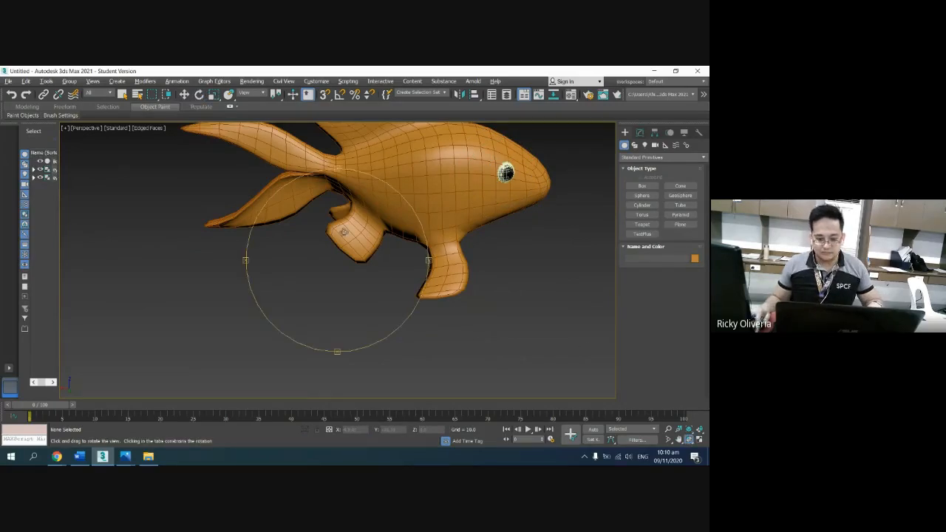
drag(344, 232, 287, 241)
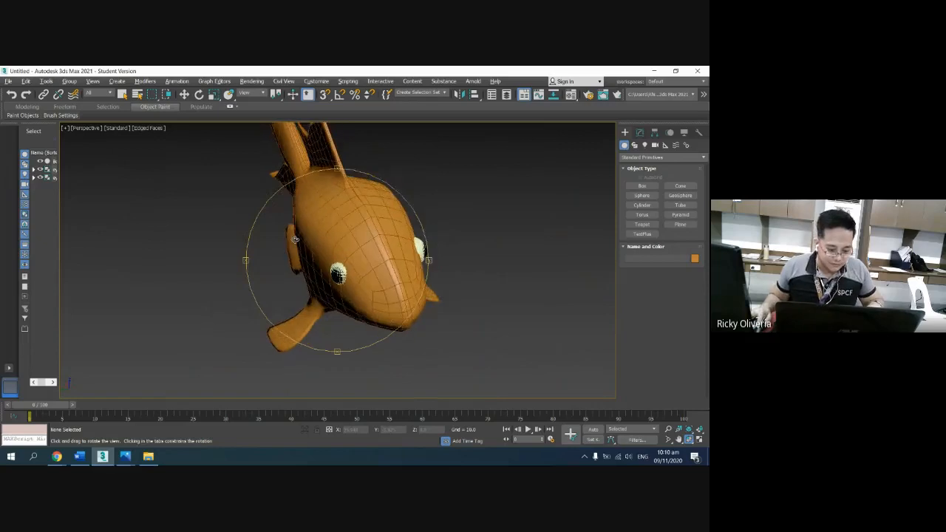
right_click(286, 240)
click(340, 275)
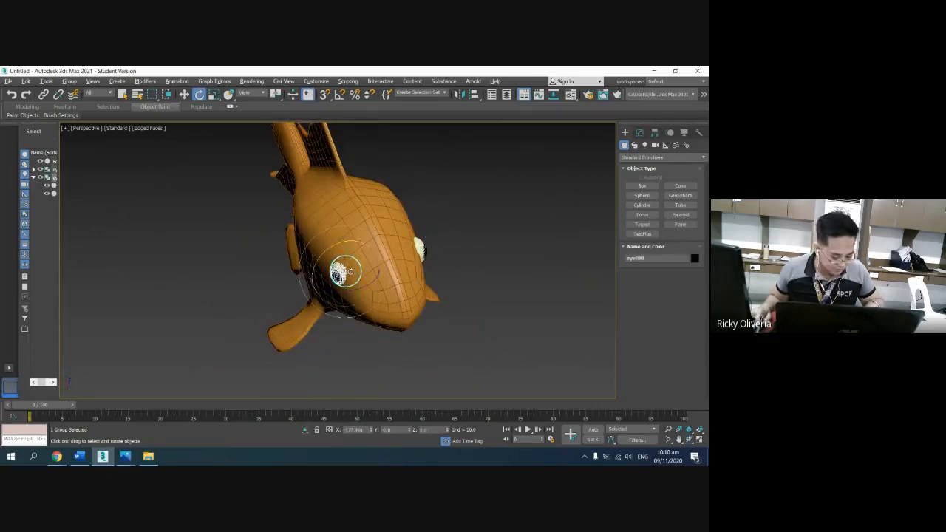
key(w)
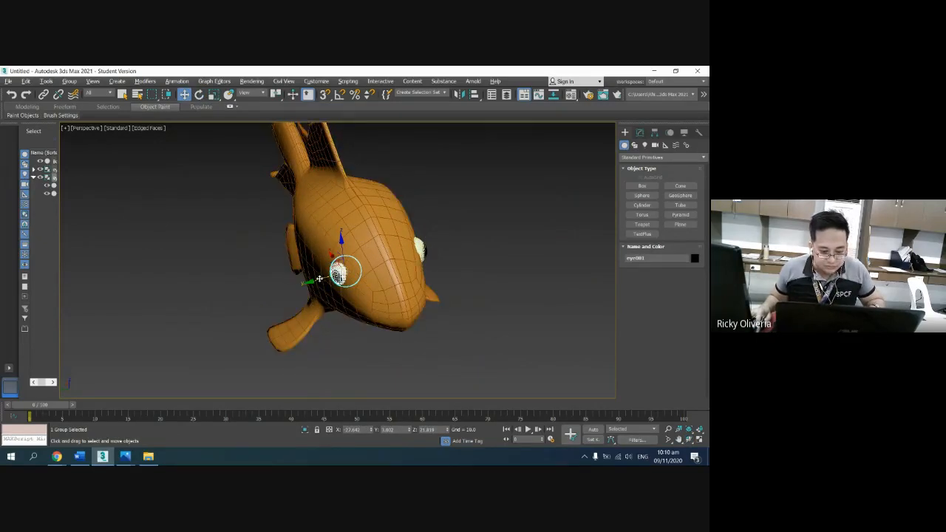
drag(319, 279, 318, 278)
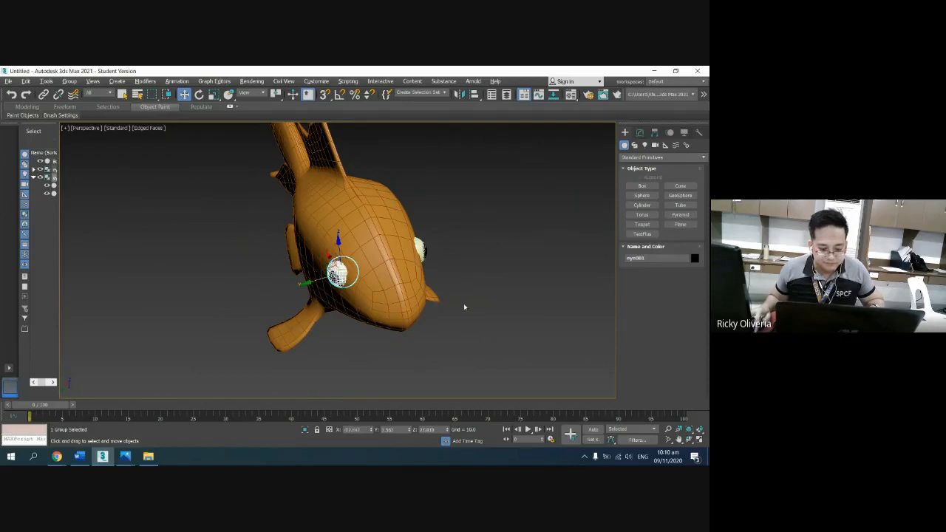
click(520, 341)
click(689, 439)
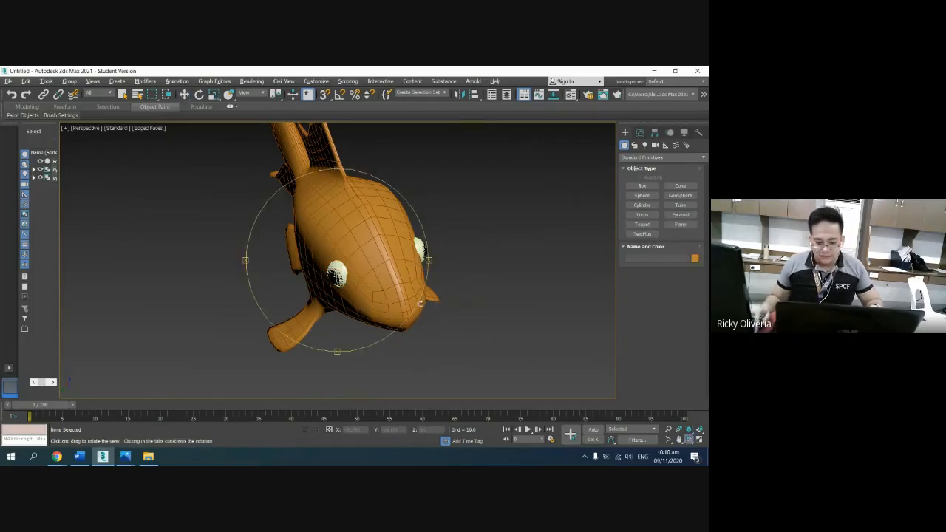
drag(389, 291, 308, 274)
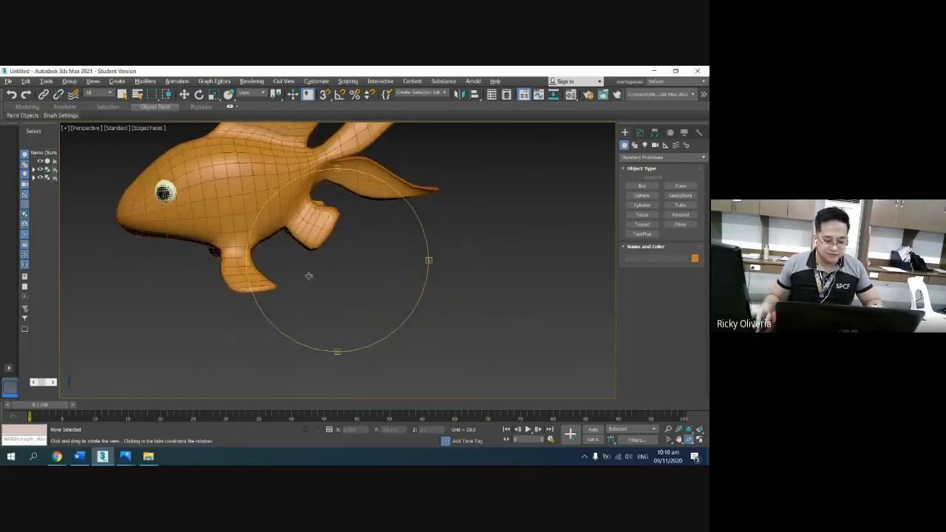
right_click(310, 275)
click(680, 439)
drag(338, 246, 390, 306)
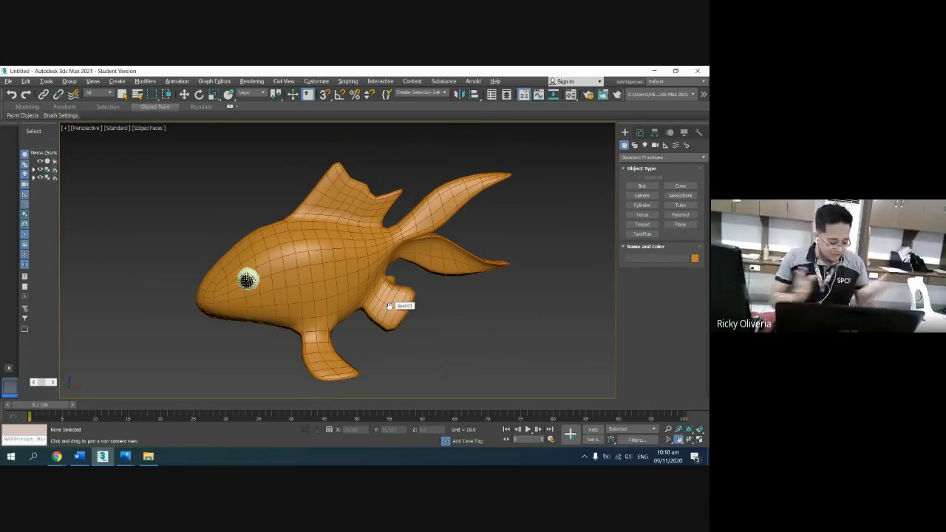
Step: Open Paint with a blank canvas for making the fish's skin texture
key(super)
text(pain)
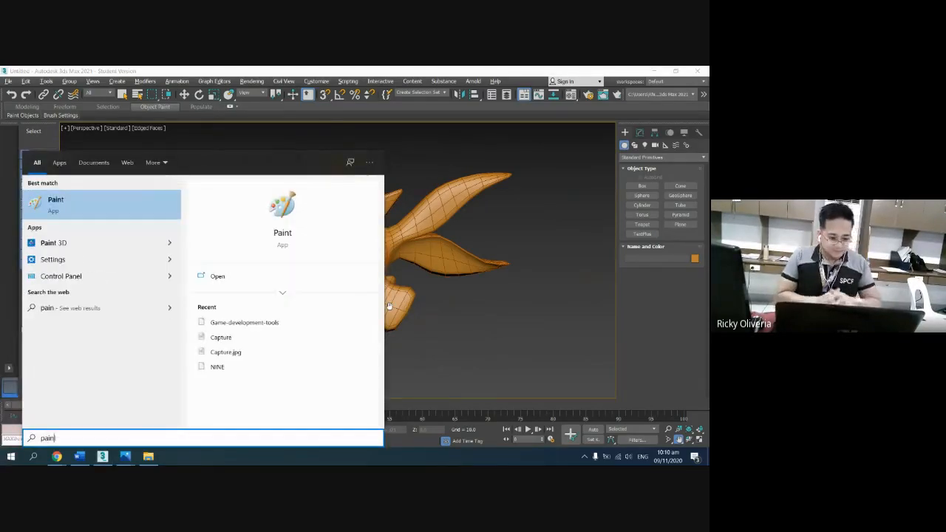
key(Return)
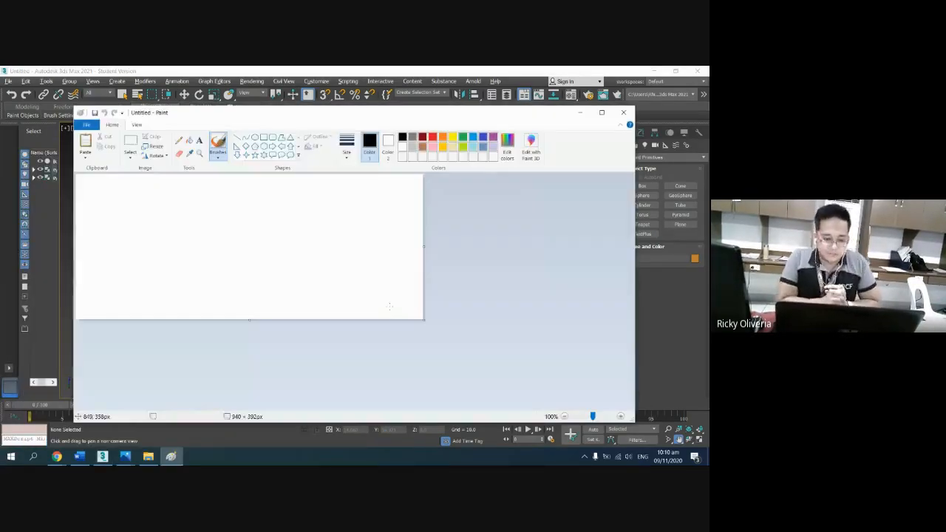
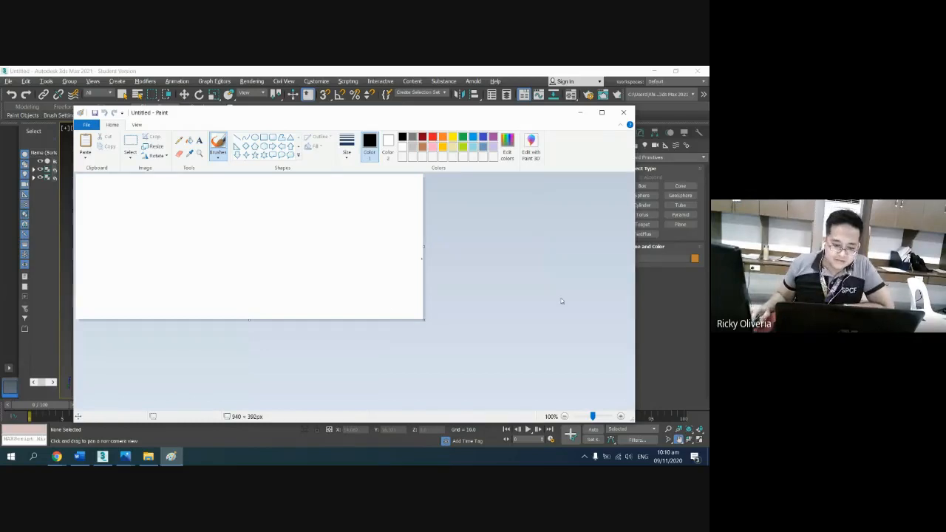
Step: Draw seven tall, narrow red rectangles, each about 58 px wide, spaced across the full height of the canvas
click(347, 146)
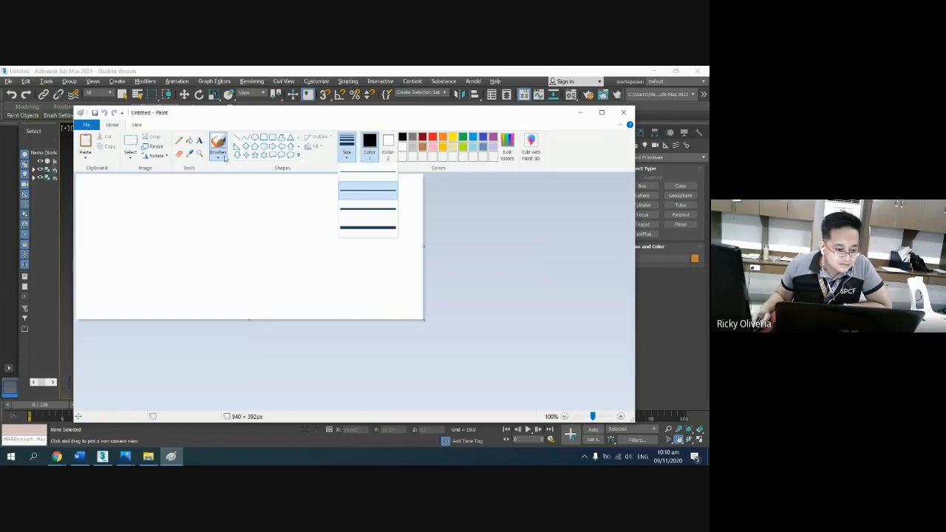
click(254, 144)
click(264, 137)
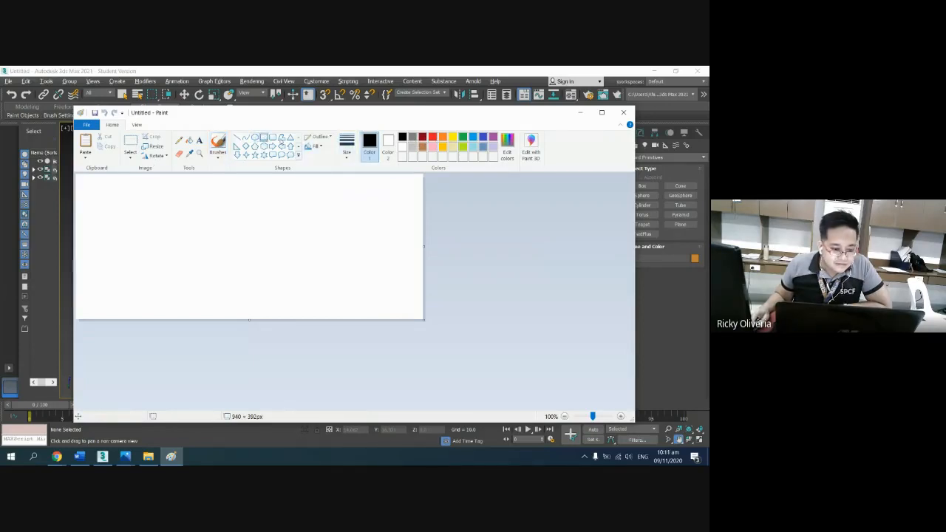
click(433, 138)
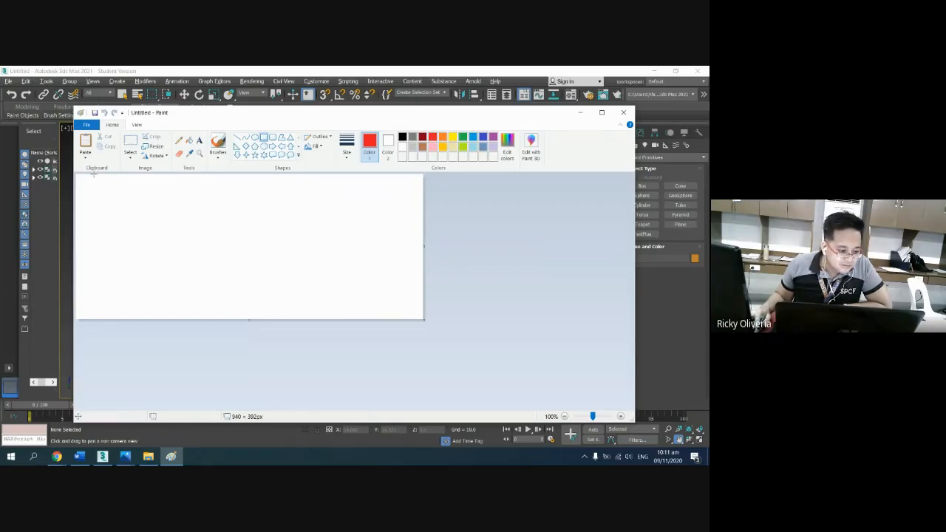
drag(93, 175, 116, 320)
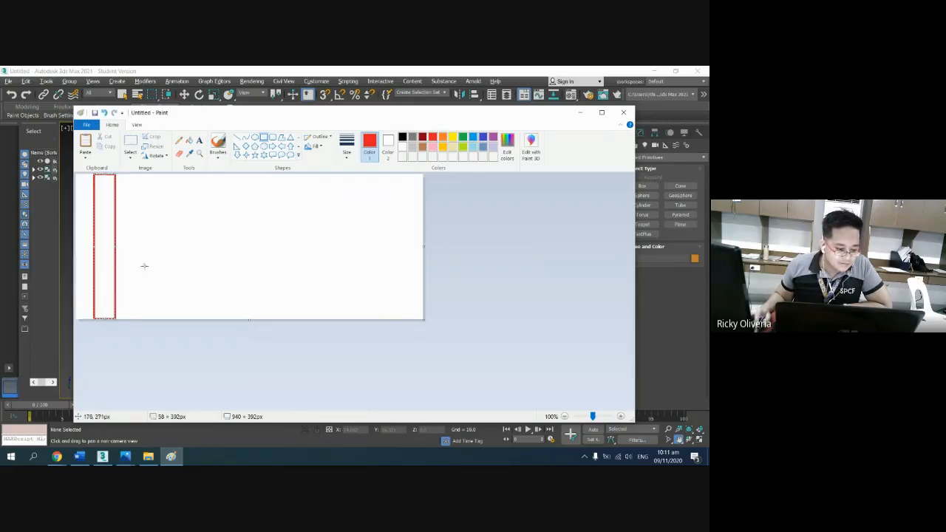
click(144, 177)
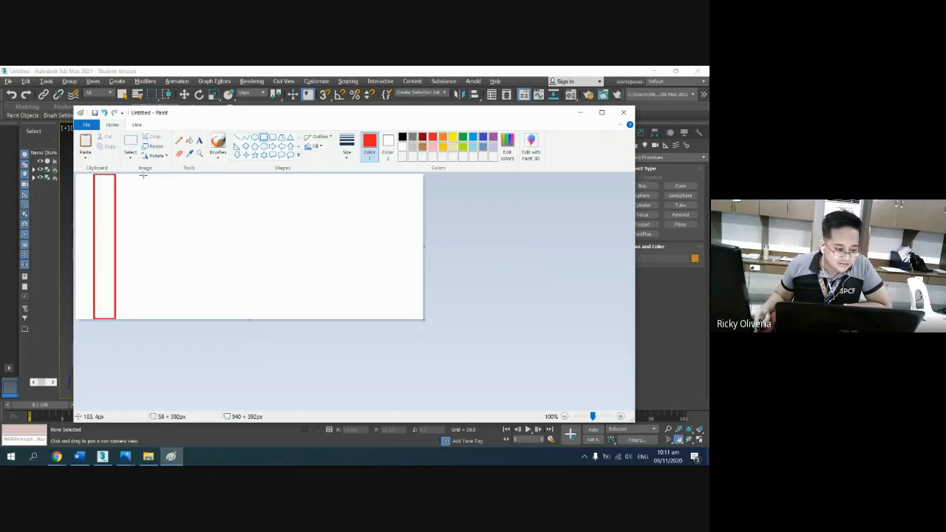
drag(145, 176, 164, 319)
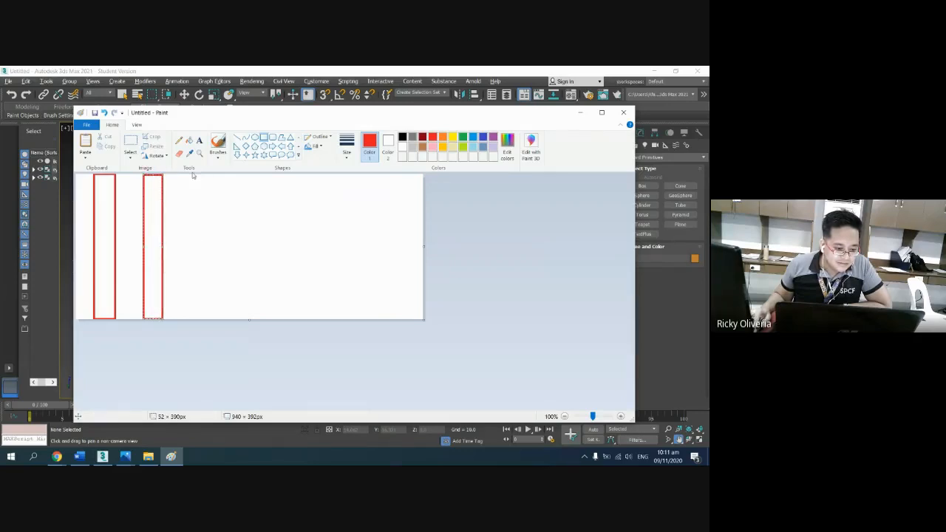
drag(192, 175, 213, 318)
drag(237, 176, 260, 319)
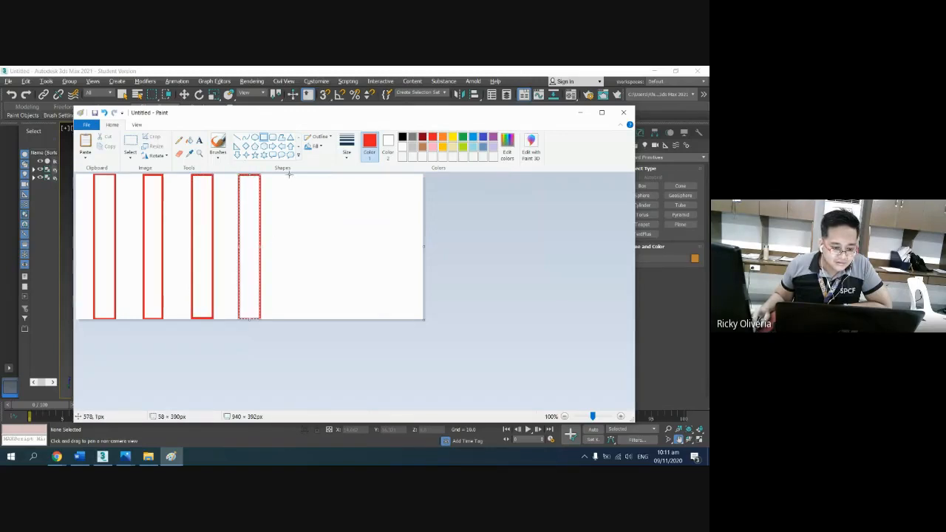
drag(289, 175, 308, 319)
drag(332, 175, 355, 320)
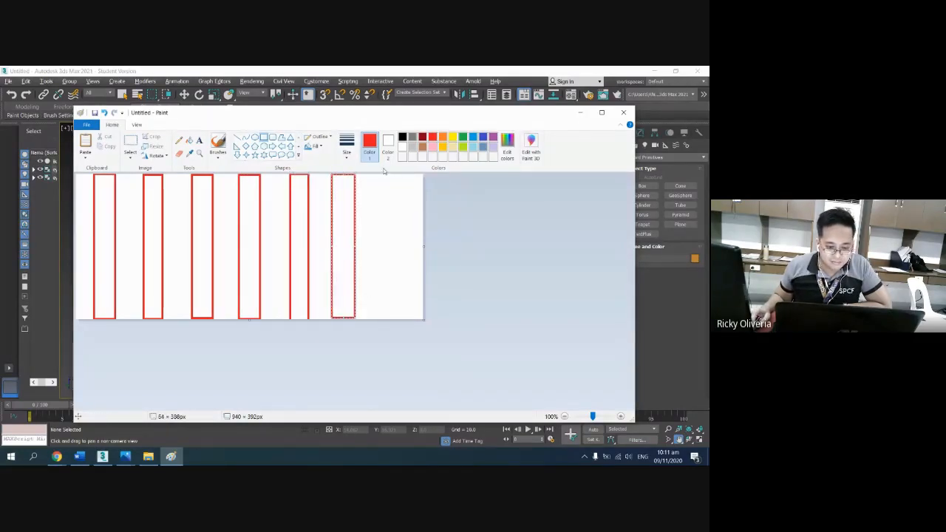
drag(383, 175, 404, 319)
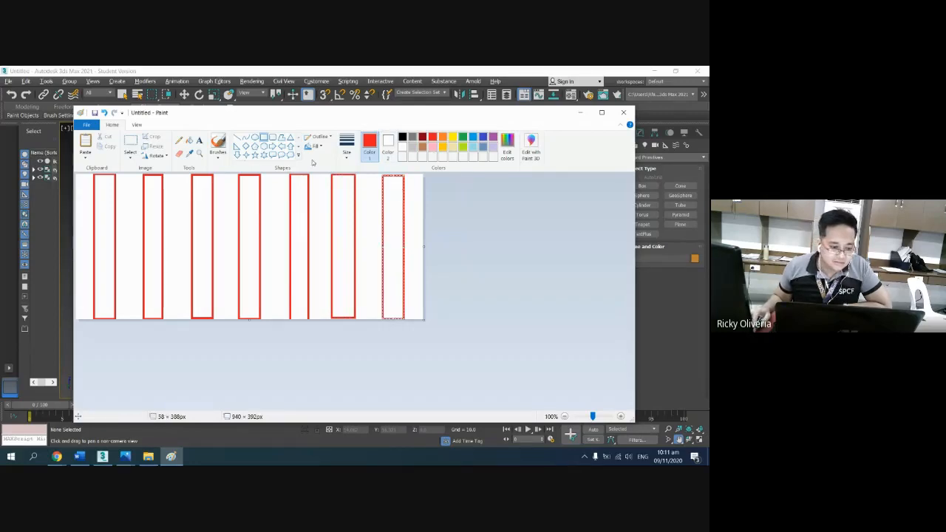
Step: Fill all seven rectangles with solid red
click(189, 140)
click(109, 210)
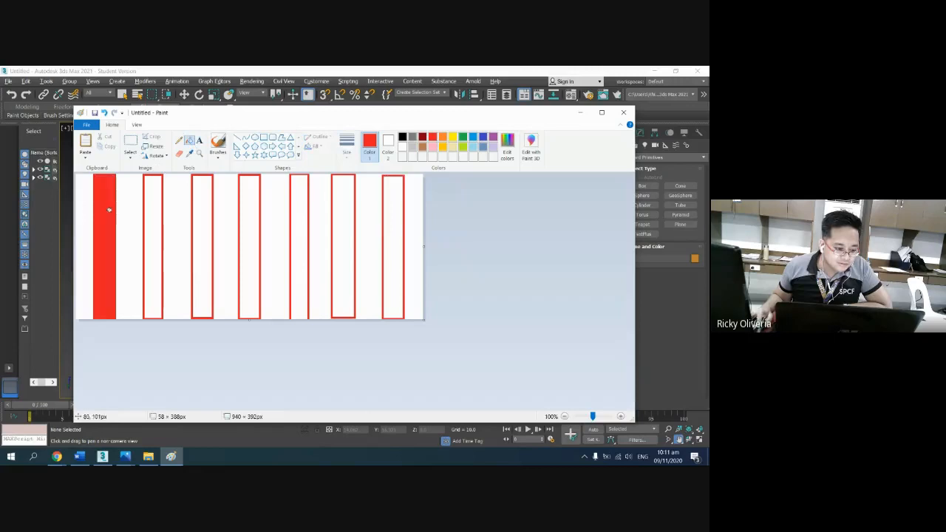
click(154, 214)
click(204, 213)
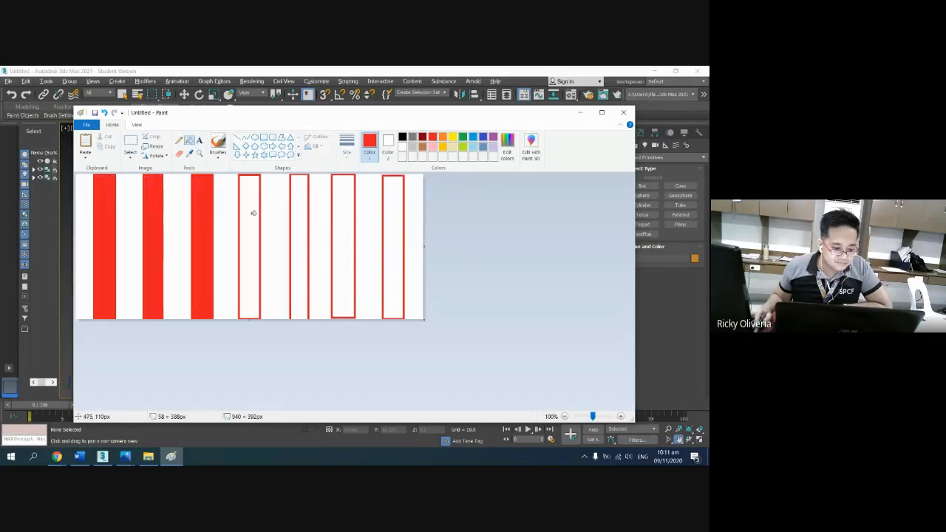
click(252, 213)
click(302, 215)
click(345, 219)
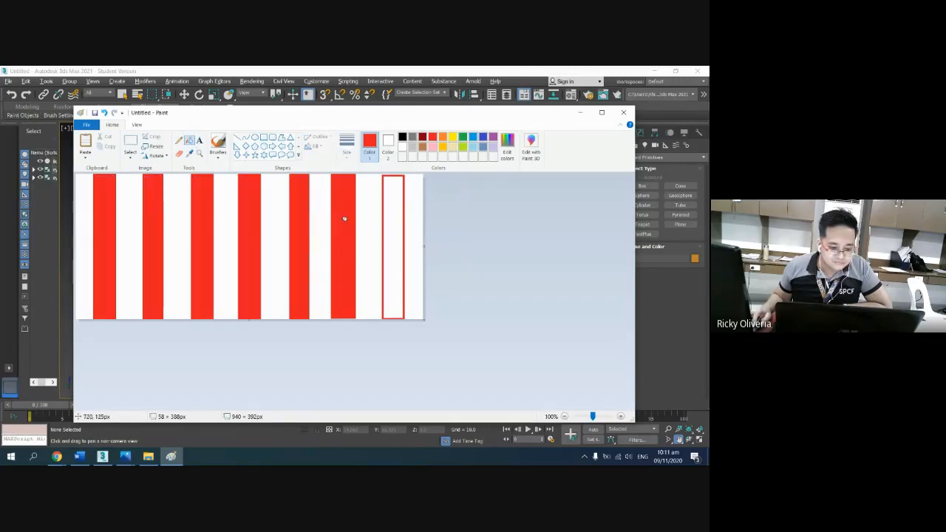
click(399, 222)
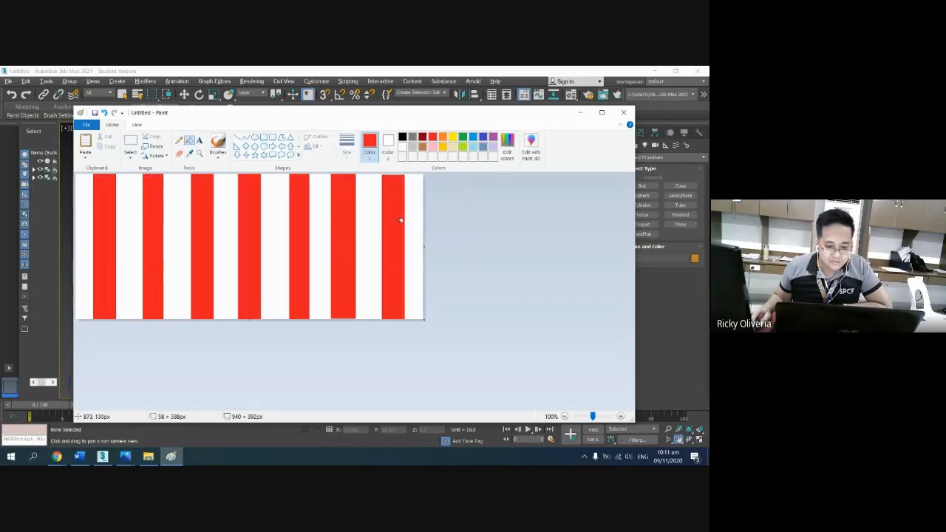
Step: Fill every white gap between and beside the red stripes with black
click(402, 136)
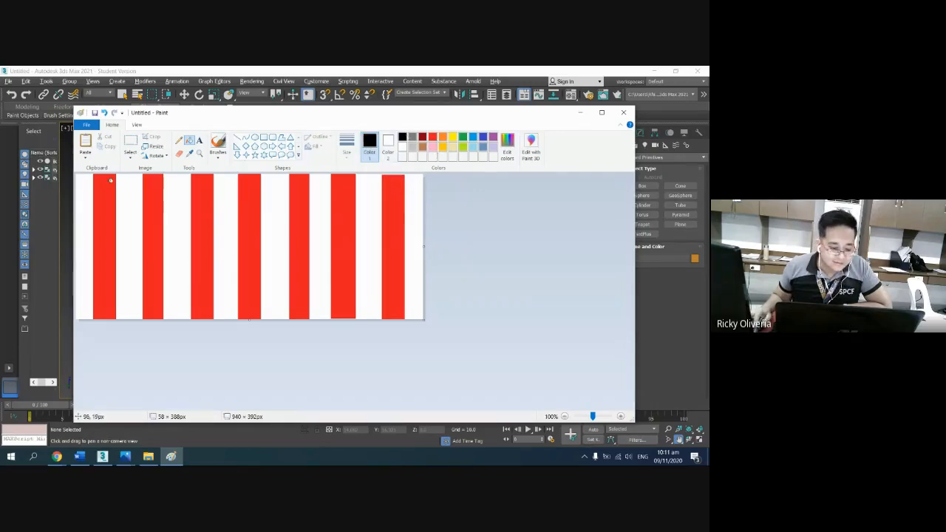
click(82, 213)
click(122, 219)
click(178, 220)
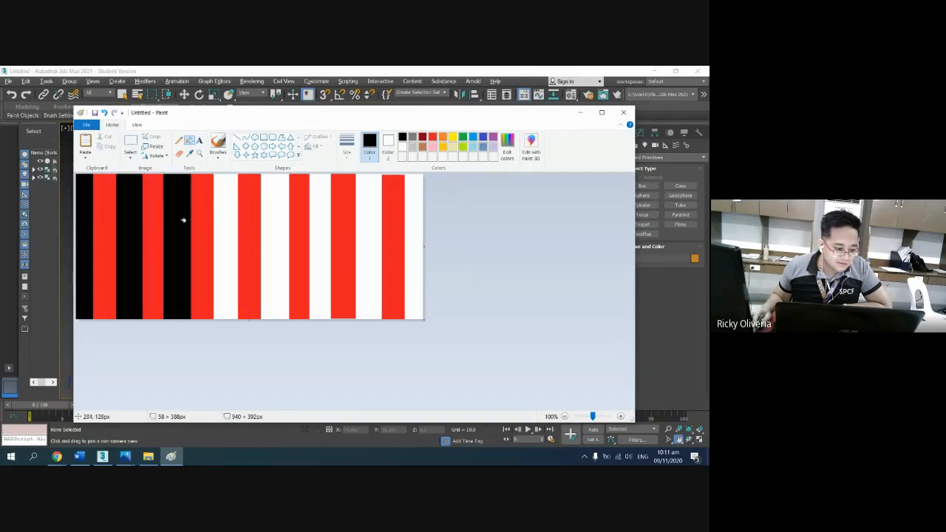
click(229, 225)
click(277, 227)
click(326, 229)
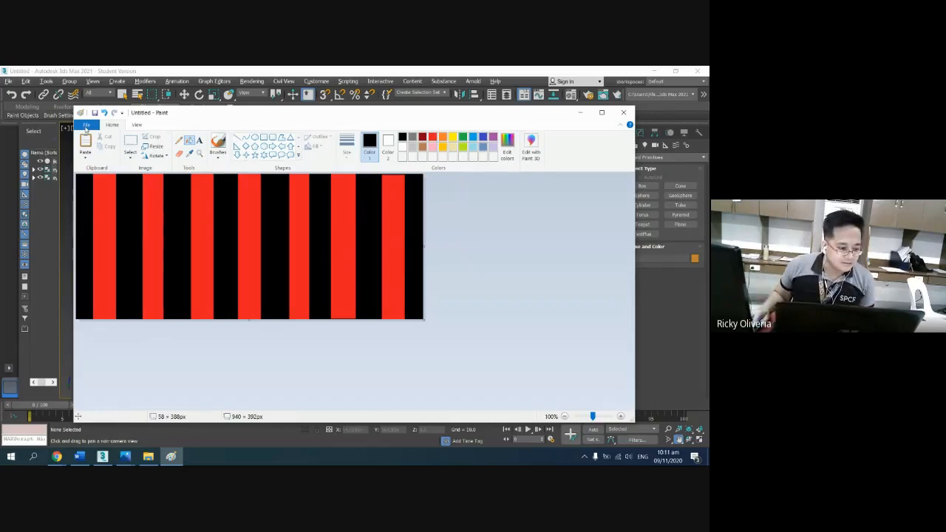
Step: Save the striped image as a PNG named "skin" in the Reference_Images folder on the Desktop
click(87, 125)
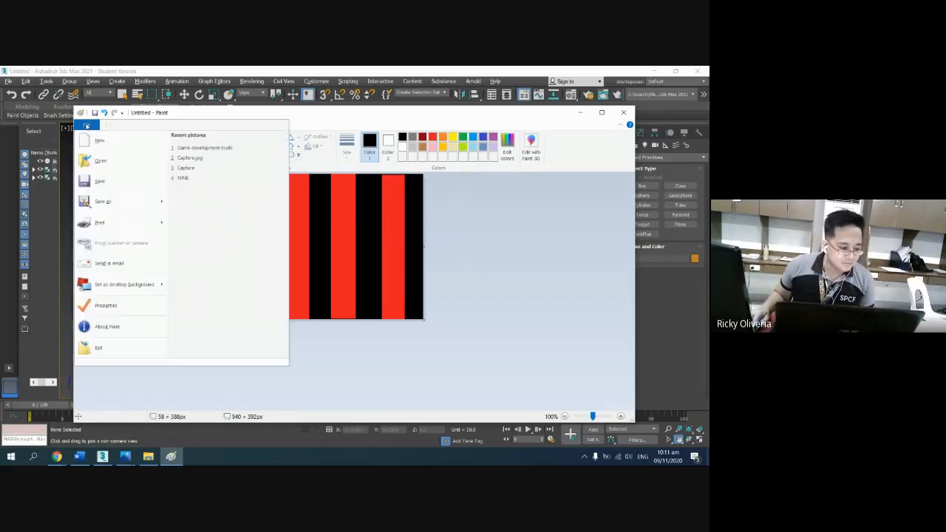
click(103, 201)
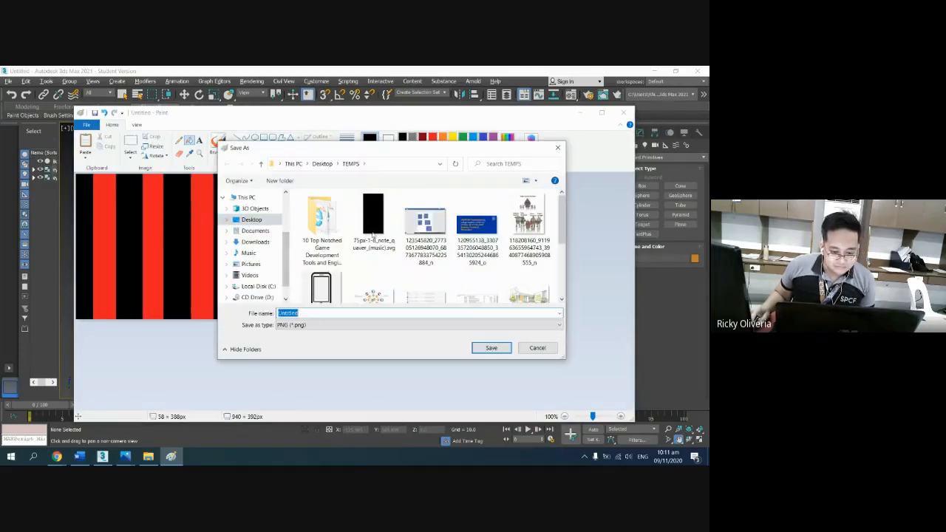
click(254, 221)
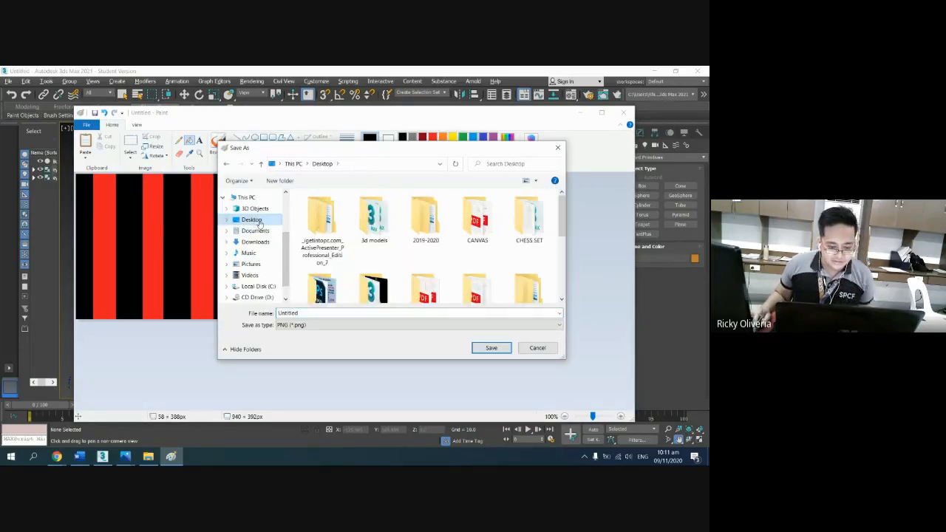
click(419, 244)
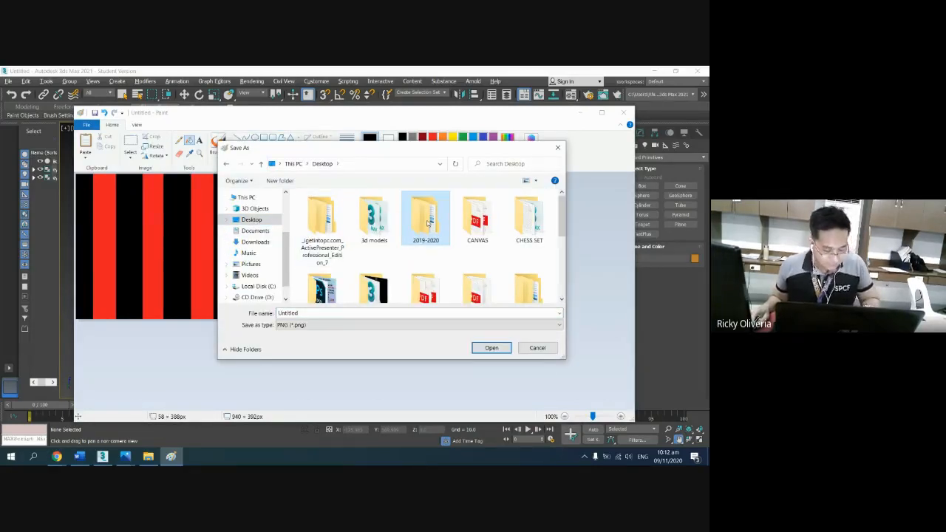
scroll(436, 249, down, 3)
double_click(437, 236)
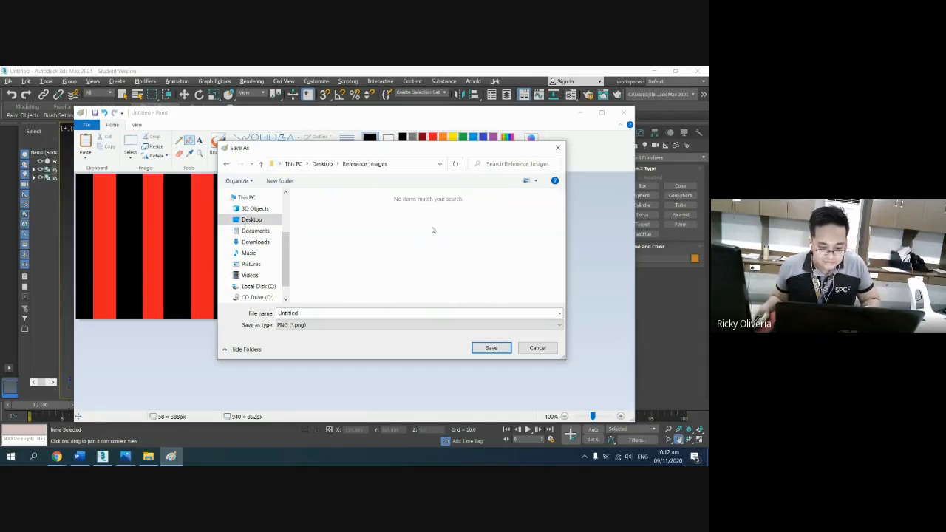
double_click(376, 312)
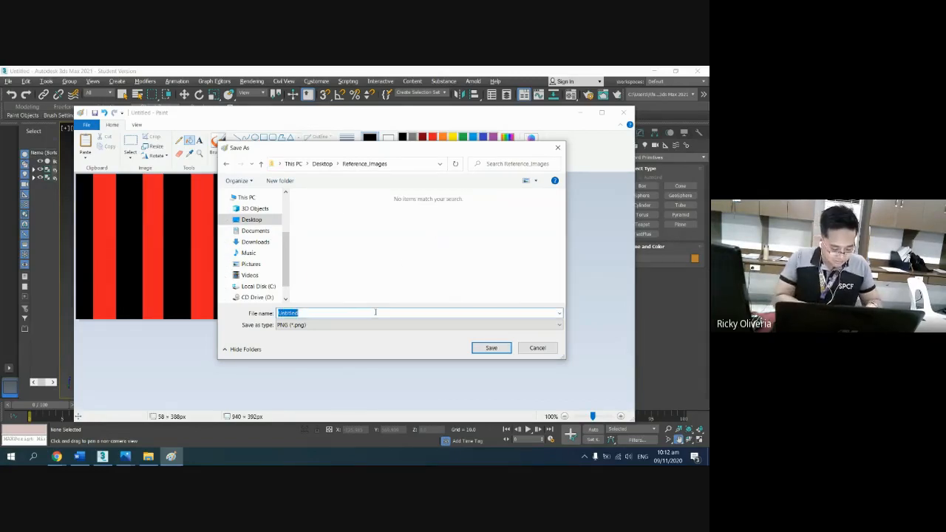
text(skin)
key(Return)
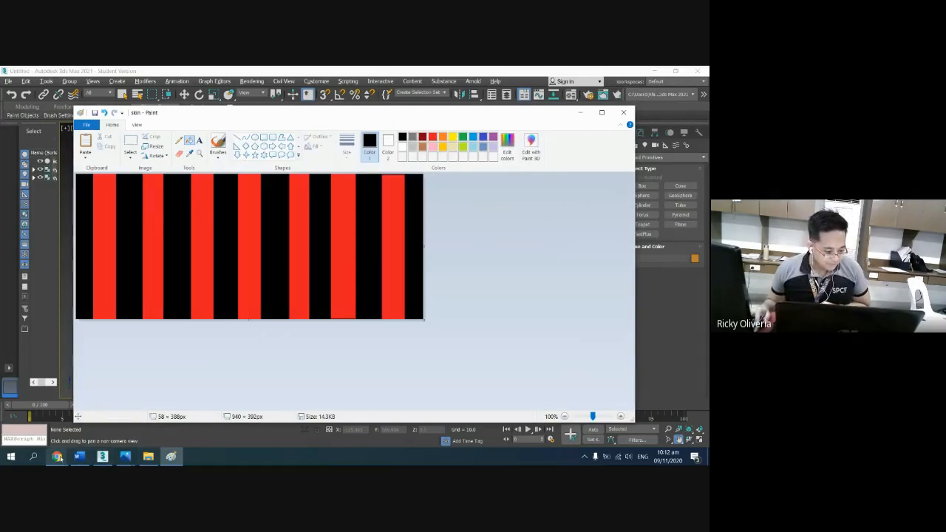
mouse_move(87, 461)
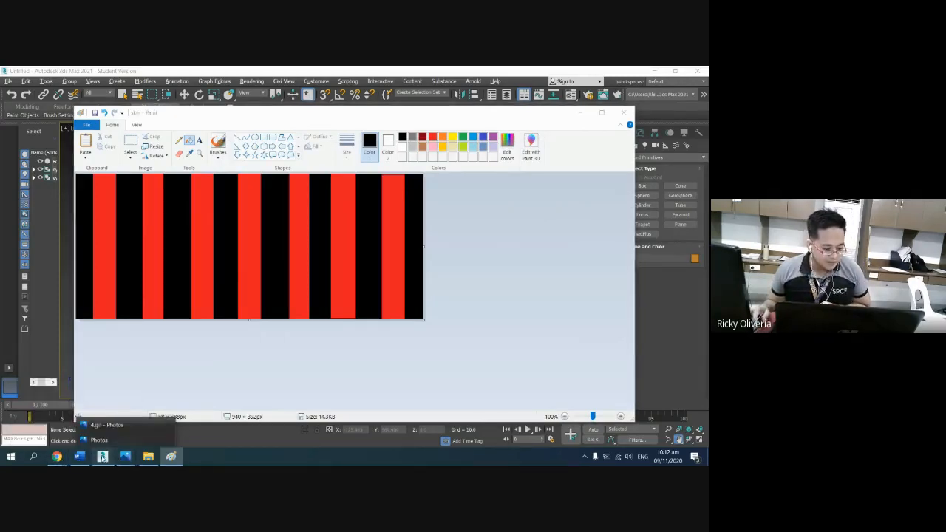
Step: Switch to 3ds Max and replace the Solid Glass sample in the Material Editor with a fresh Physical Material
click(102, 456)
key(w)
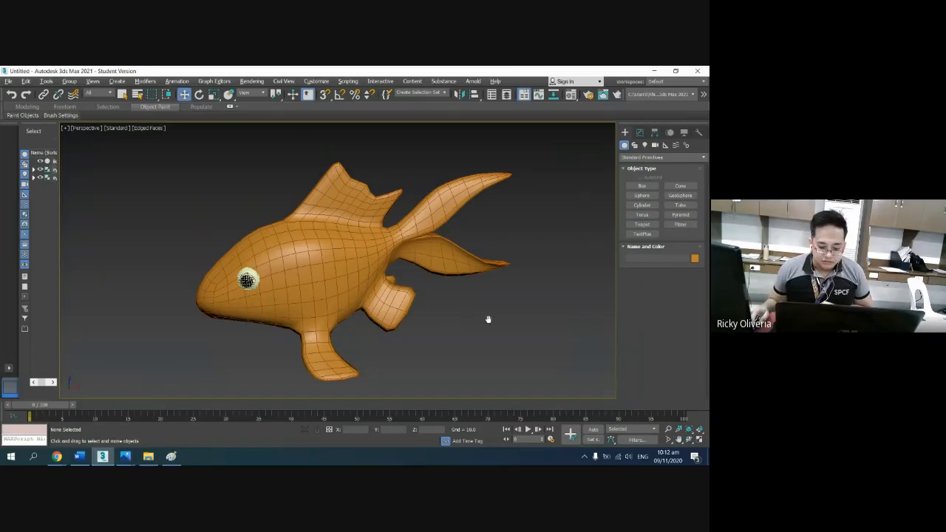
key(m)
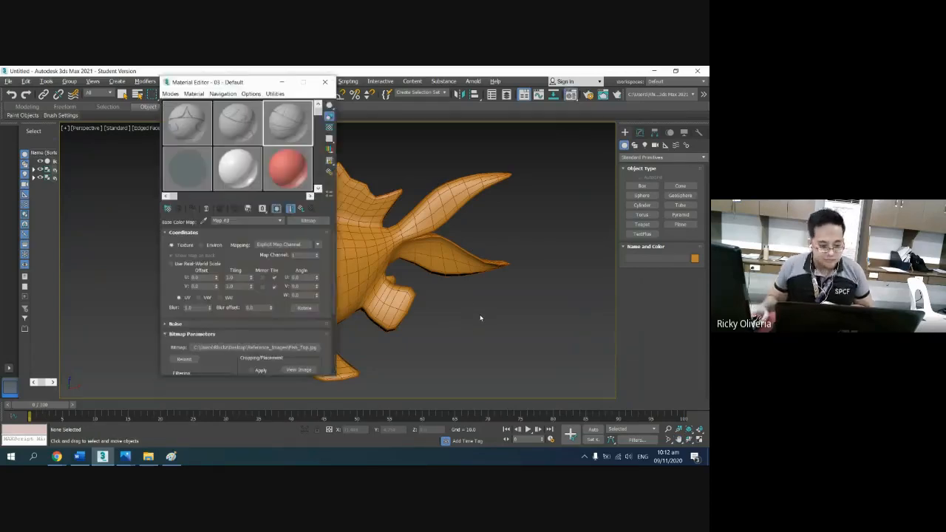
click(205, 172)
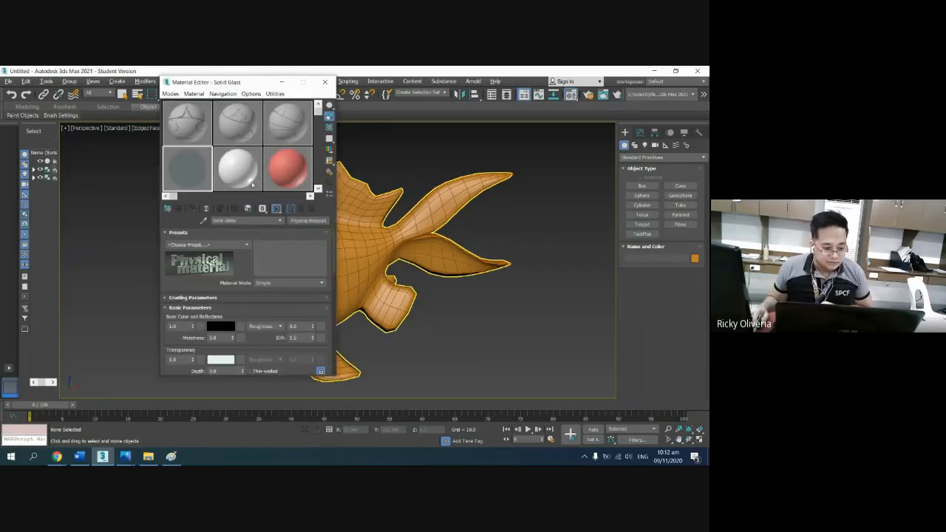
click(305, 220)
double_click(300, 157)
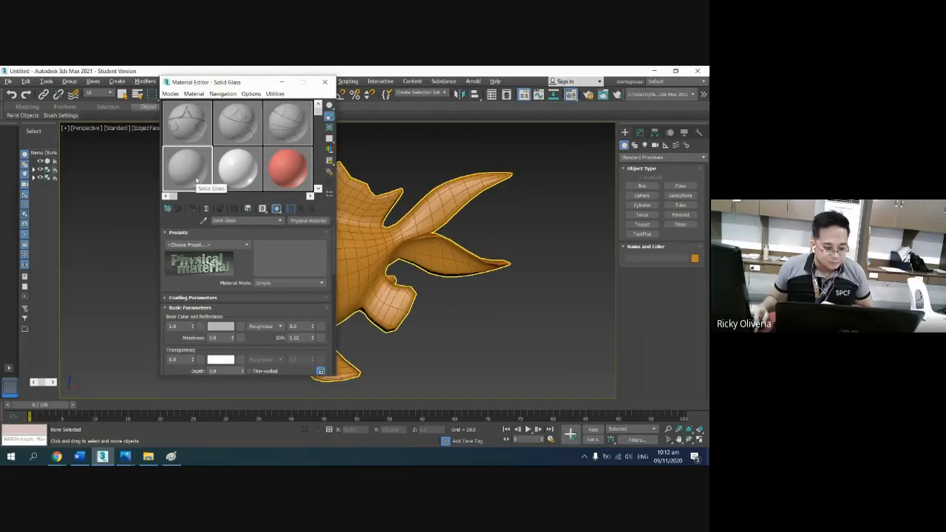
Step: Assign the skin.png image from the Reference_Images folder as a Bitmap map for the material's base color
click(241, 330)
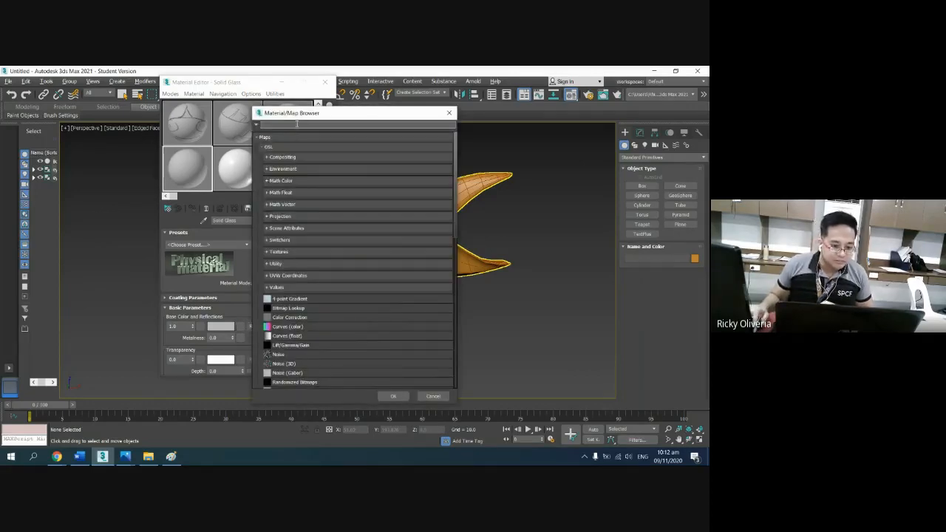
text(bit)
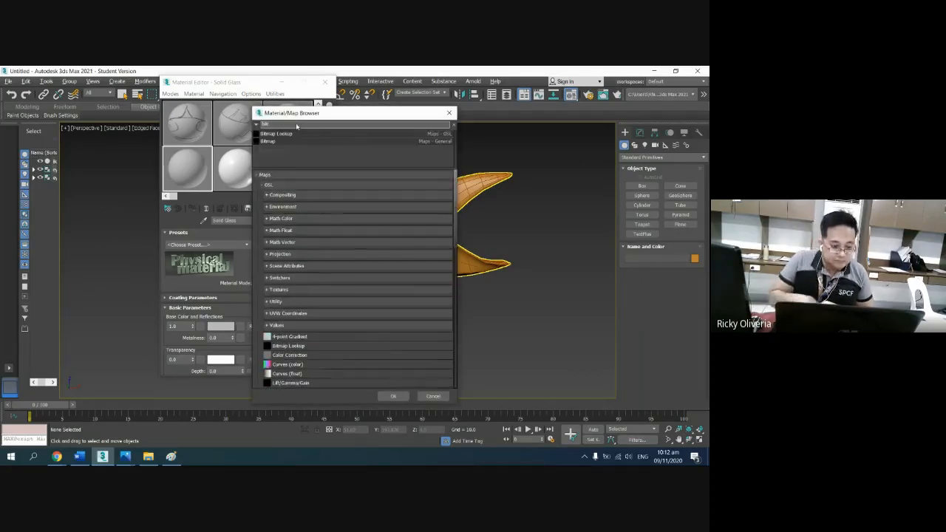
click(275, 142)
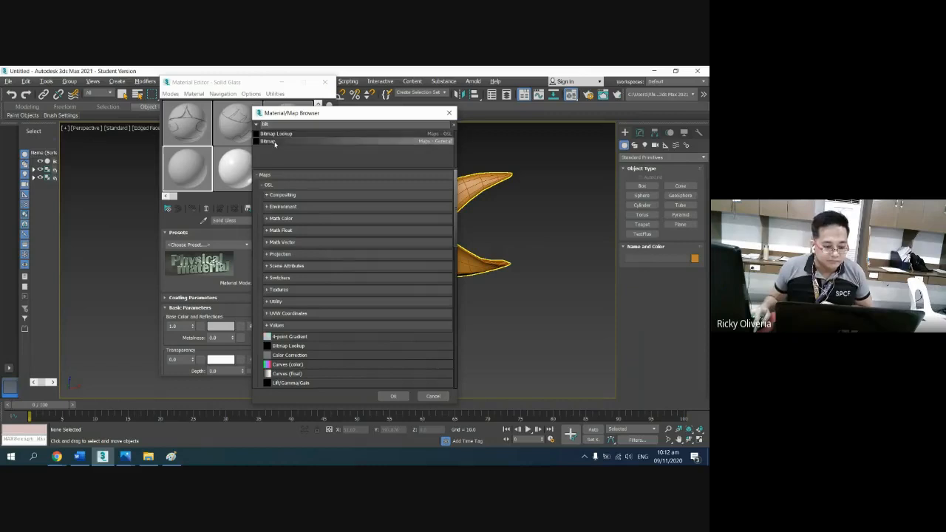
double_click(275, 142)
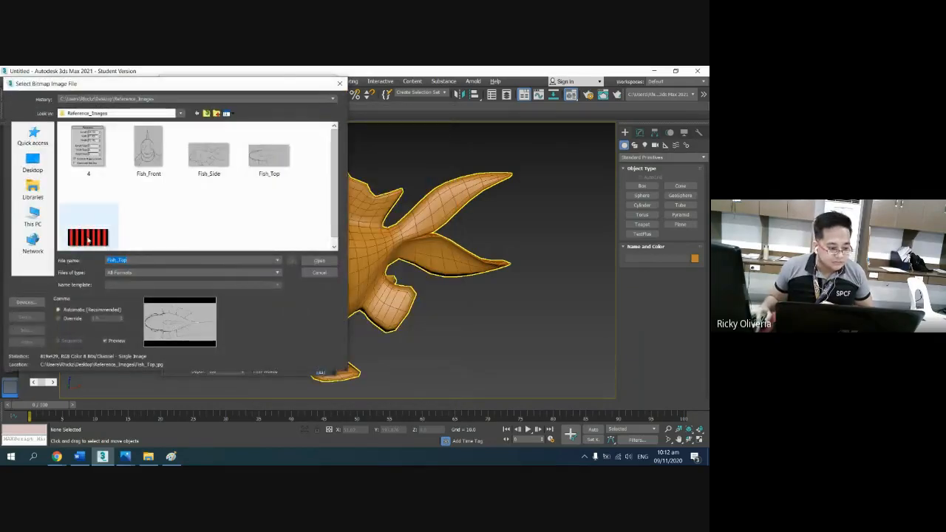
double_click(88, 239)
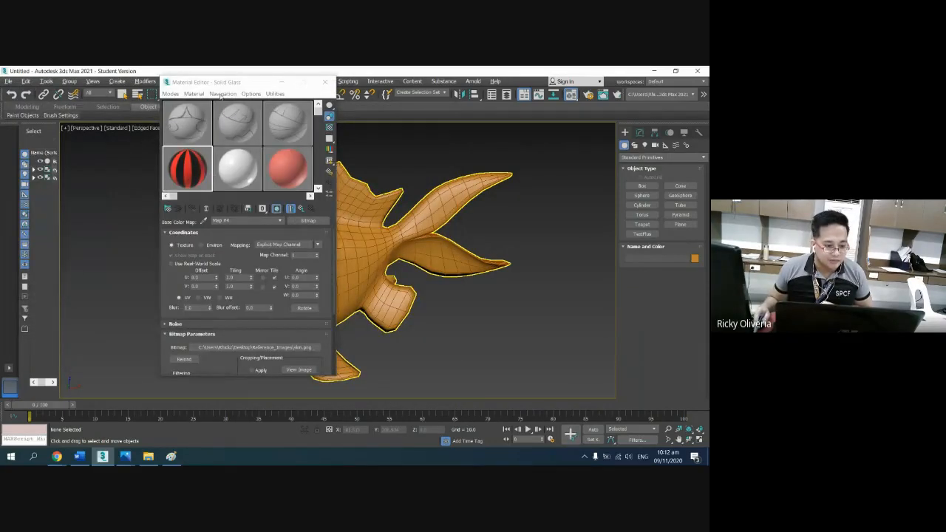
Step: Apply the red and black striped material to the fish body and close the Material Editor
drag(230, 82, 96, 139)
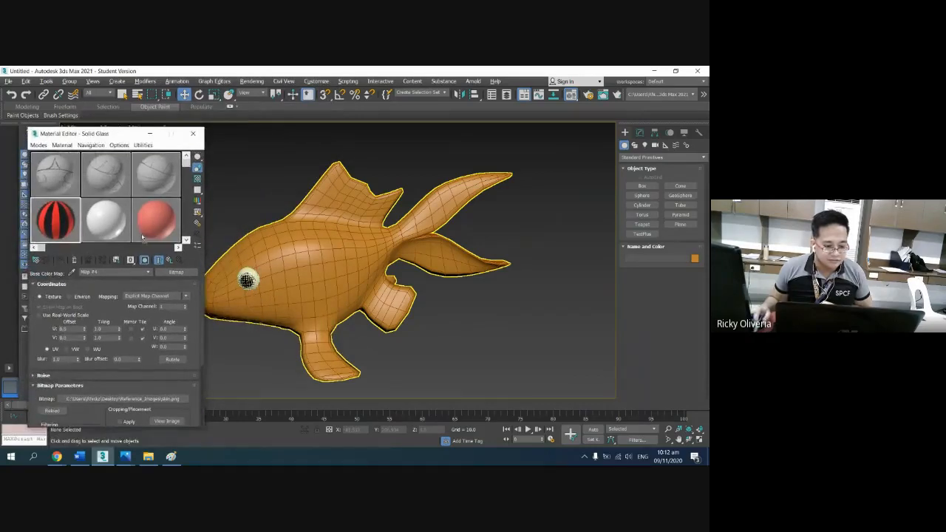
click(488, 323)
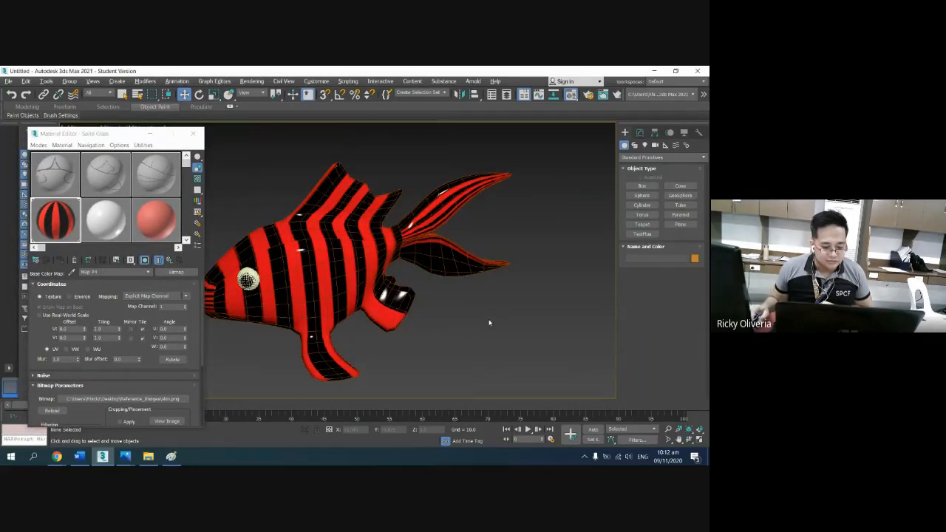
click(689, 442)
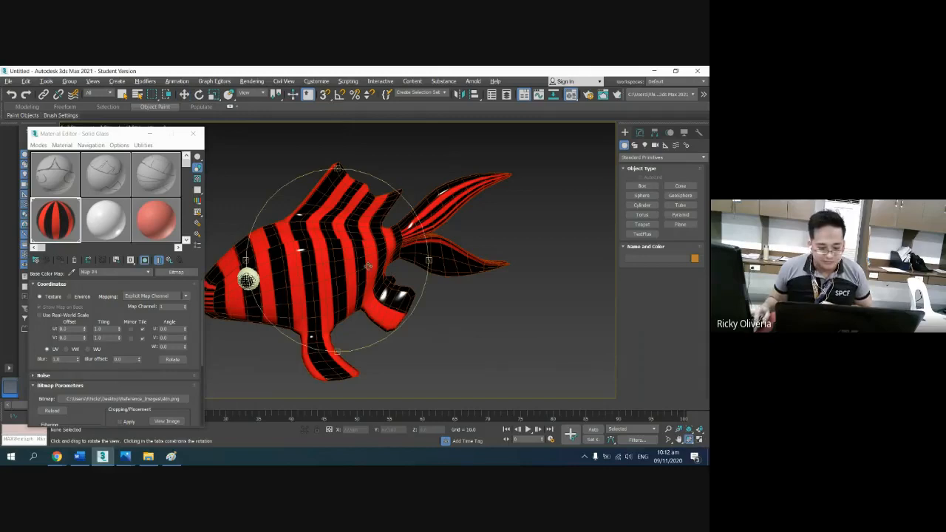
drag(368, 266, 318, 263)
click(197, 138)
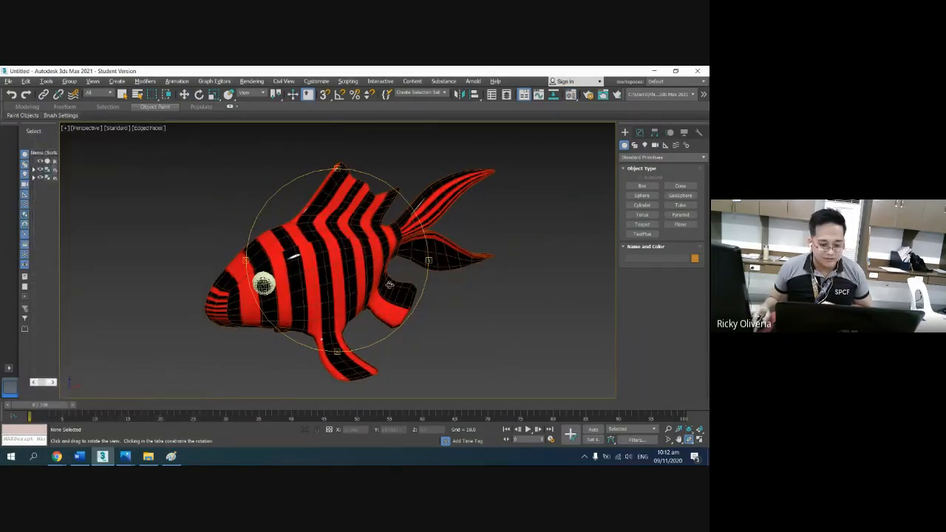
Step: Examine how the striped texture wraps around the fish's body, fins and tail at different distances
right_click(508, 316)
scroll(470, 309, up, 4)
scroll(449, 306, down, 6)
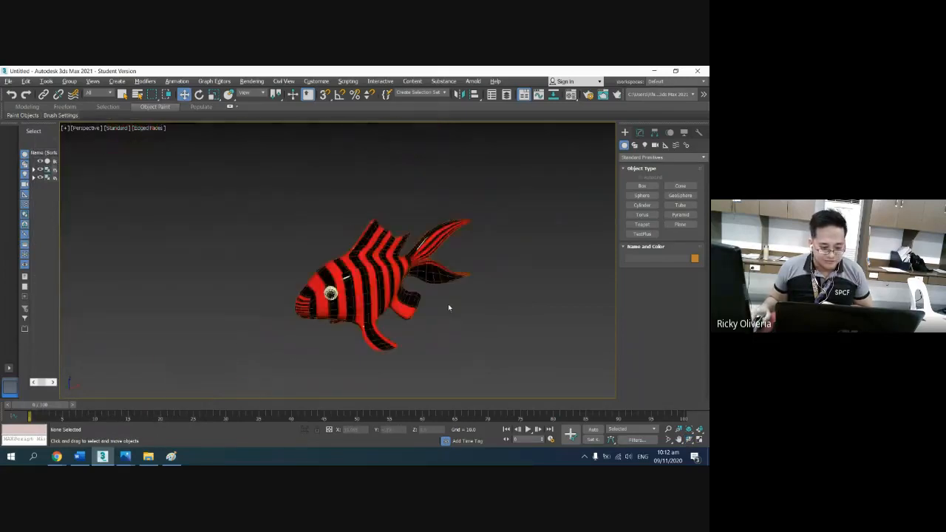
scroll(448, 306, up, 5)
scroll(448, 306, down, 3)
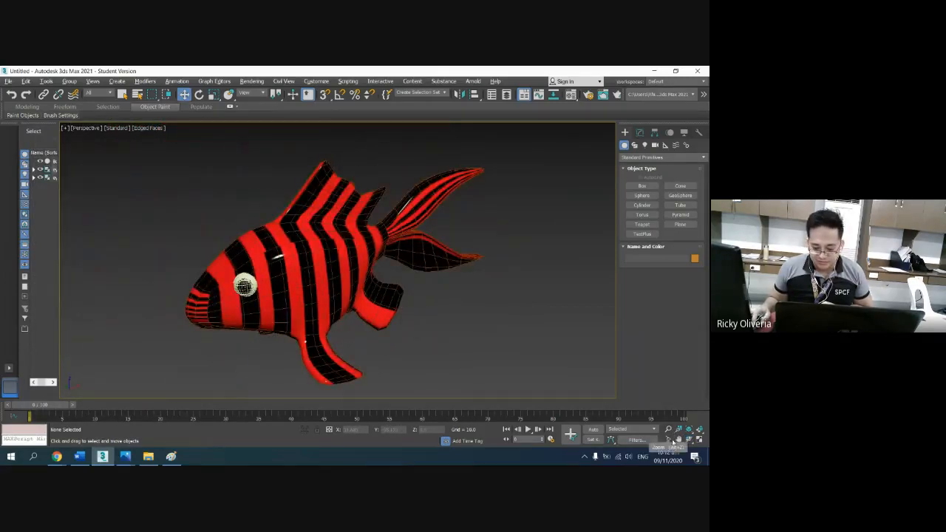
click(678, 440)
drag(391, 327, 394, 310)
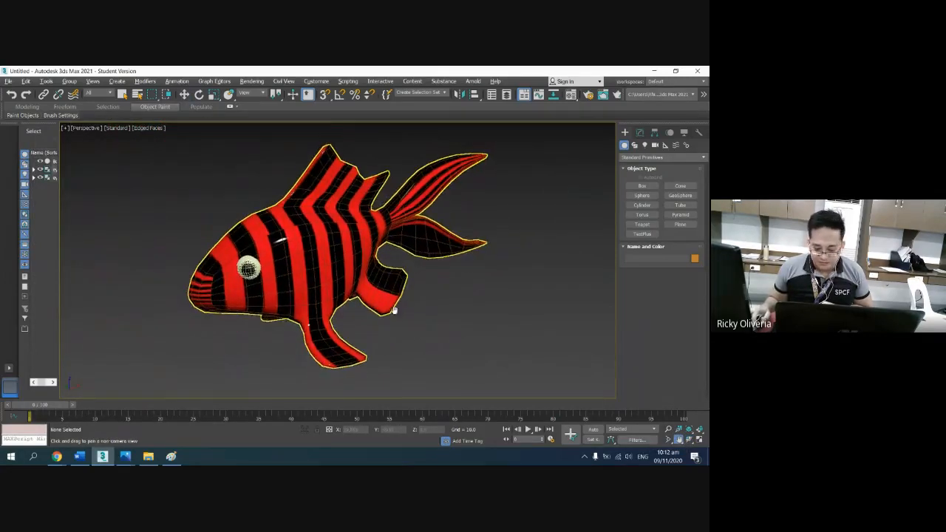
click(669, 429)
mouse_move(305, 264)
mouse_down()
mouse_move(313, 259)
mouse_move(304, 257)
mouse_up()
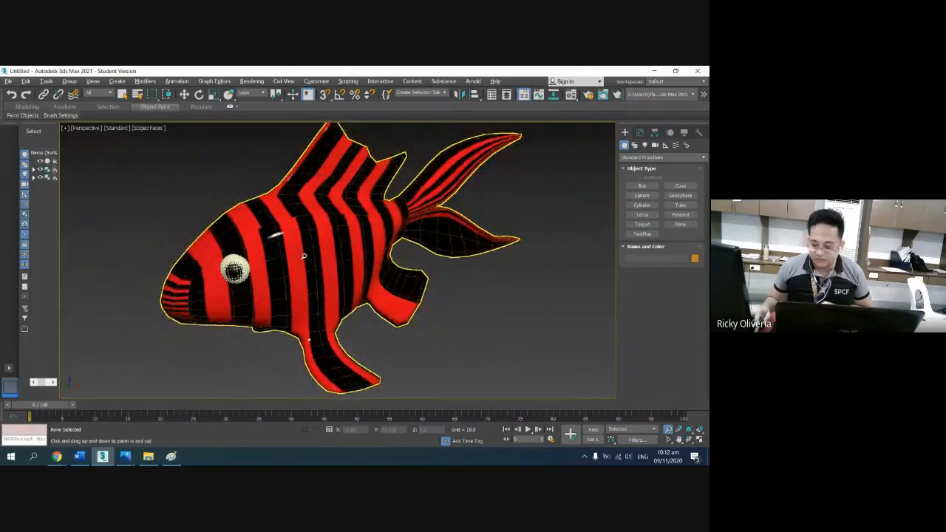
right_click(304, 257)
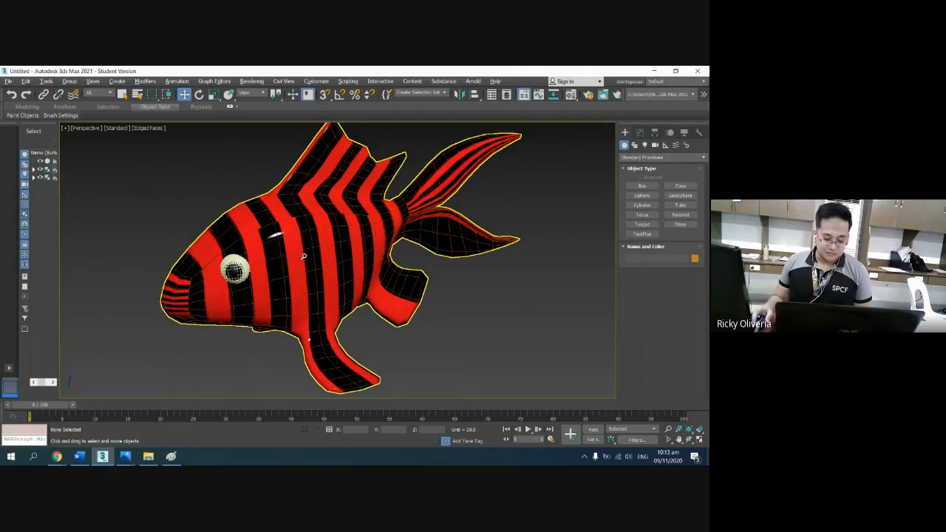
click(5, 85)
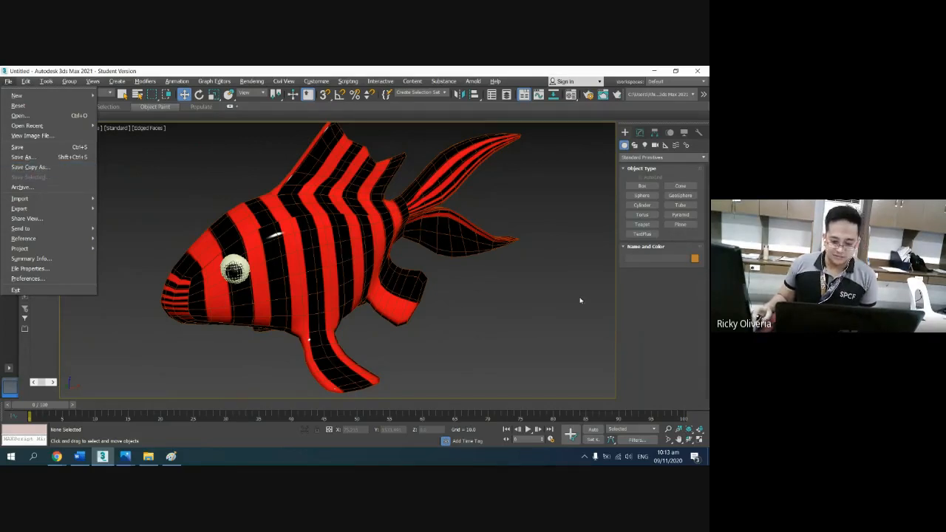
click(504, 289)
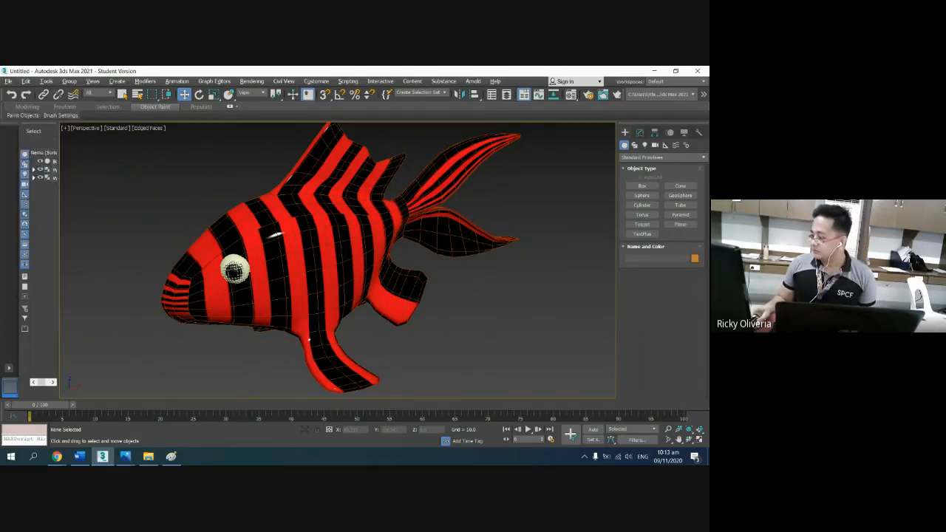
key(alt+Tab)
click(344, 278)
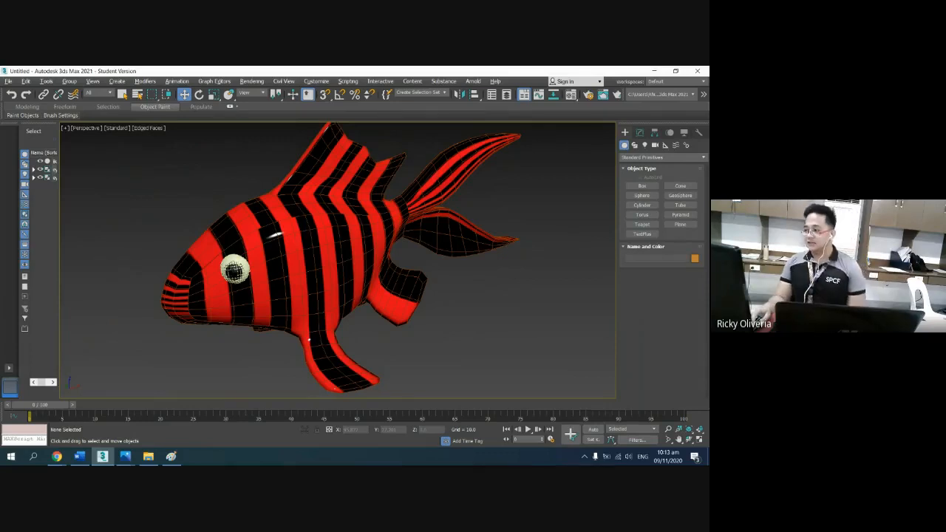
key(alt+Tab)
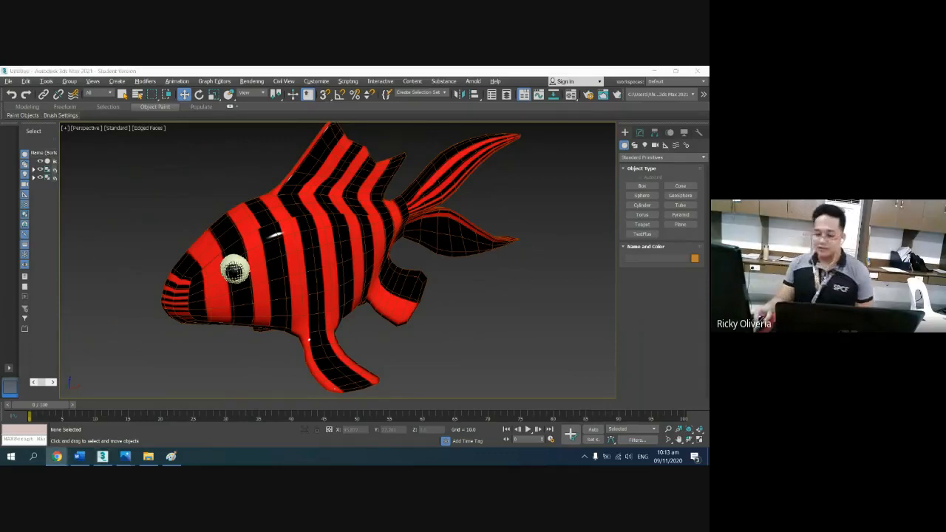